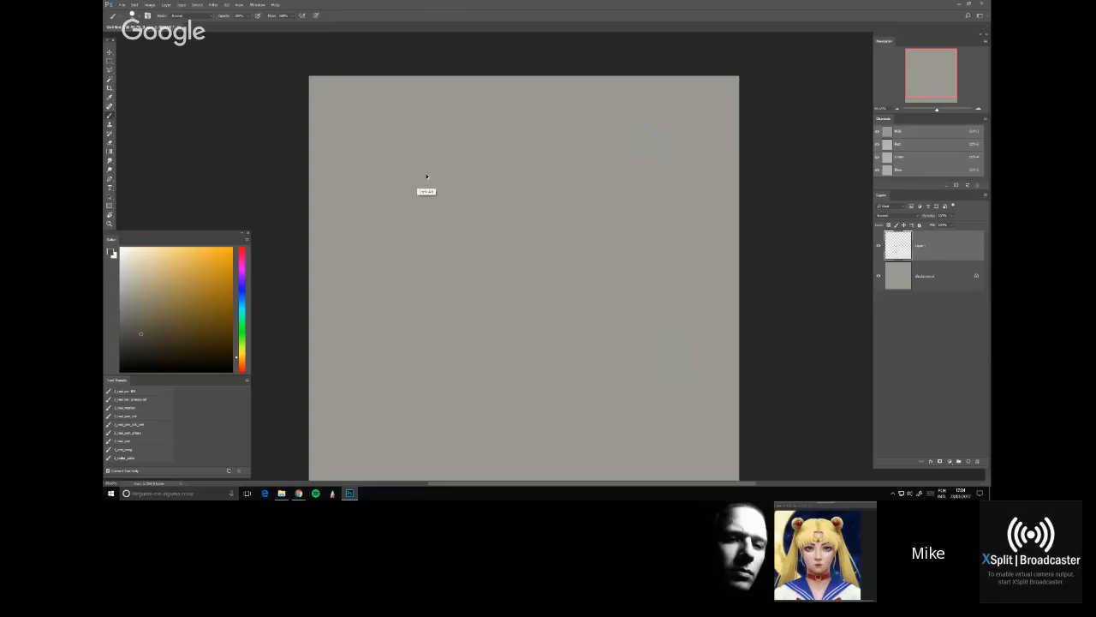
mouse_move(379, 215)
mouse_down()
mouse_move(450, 197)
mouse_move(428, 224)
mouse_move(401, 194)
mouse_move(420, 171)
mouse_move(428, 244)
mouse_up()
key(ctrl+z)
key(ctrl+z)
drag(470, 215, 433, 273)
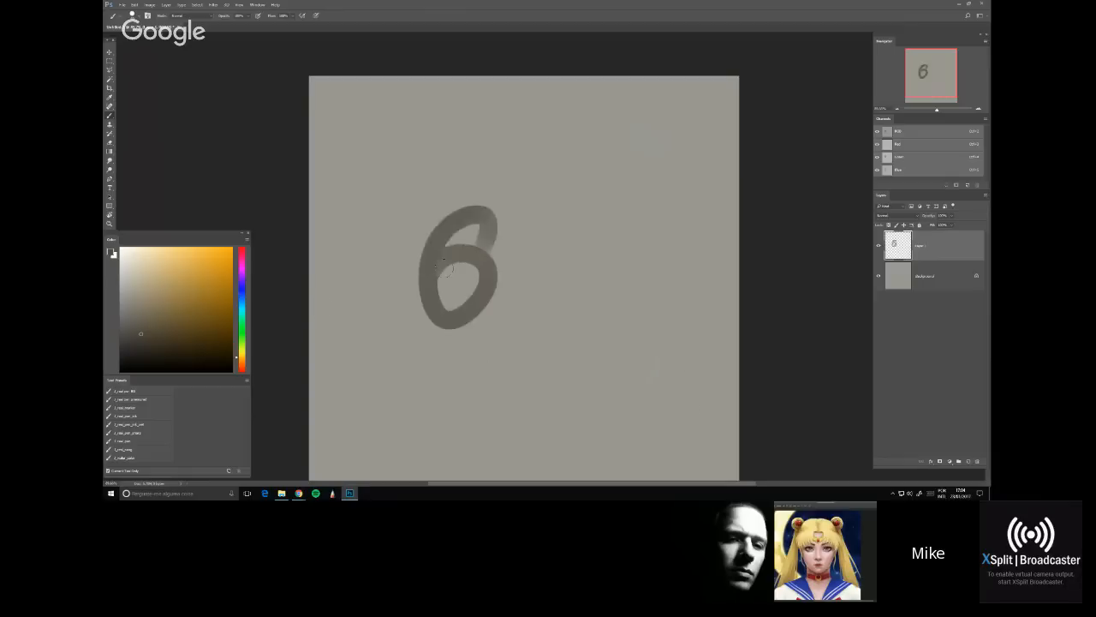
key(ctrl+z)
mouse_move(439, 315)
mouse_down()
mouse_move(407, 291)
mouse_move(472, 175)
mouse_move(547, 283)
mouse_up()
key(ctrl+z)
key(ctrl+z)
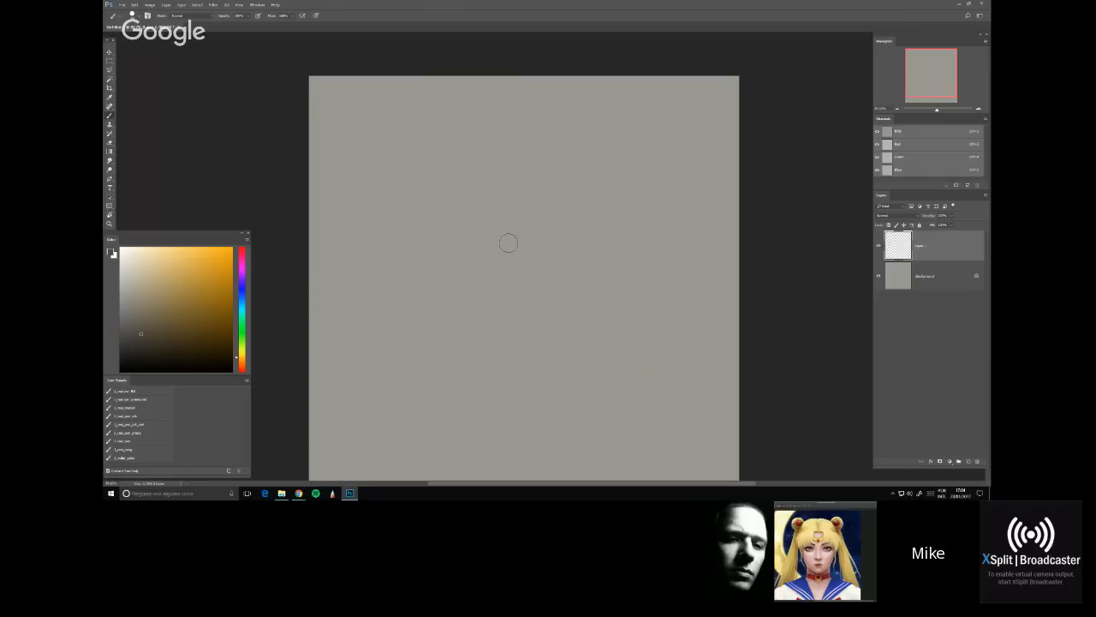
scroll(416, 164, up, 2)
drag(485, 154, 533, 223)
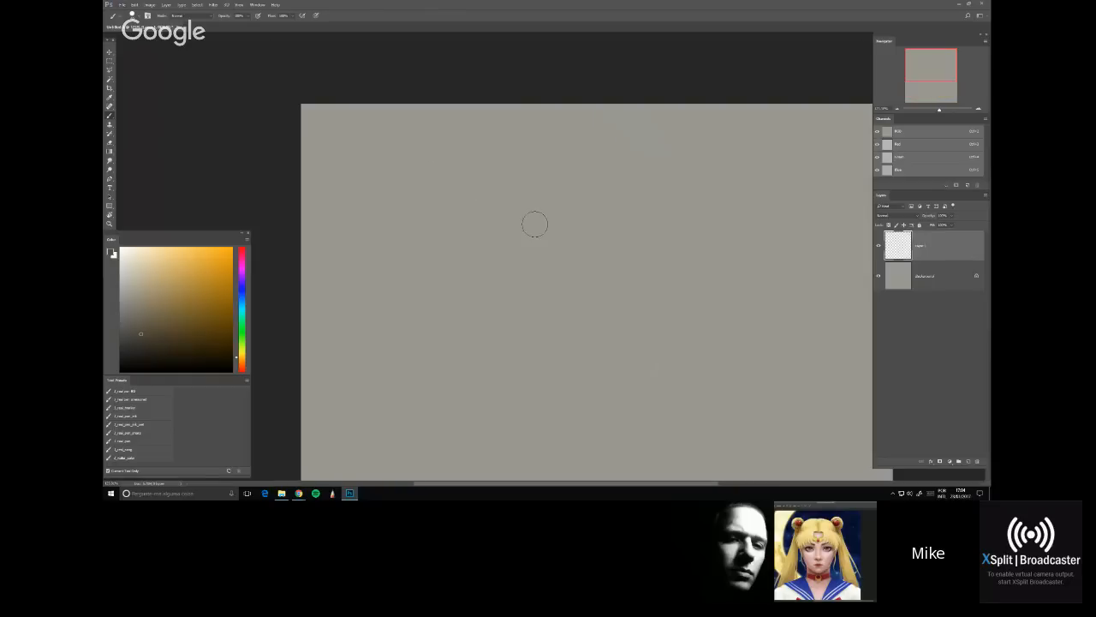
drag(368, 194, 381, 205)
key(ctrl+z)
mouse_move(421, 274)
mouse_down()
mouse_move(517, 200)
mouse_move(478, 257)
mouse_move(452, 186)
mouse_move(417, 296)
mouse_move(509, 242)
mouse_move(407, 277)
mouse_move(432, 268)
mouse_up()
key(ctrl+alt+z)
key(ctrl+alt+z)
key(ctrl+alt+z)
key(ctrl+alt+z)
drag(426, 218, 452, 194)
key(ctrl+z)
scroll(492, 220, up, 1)
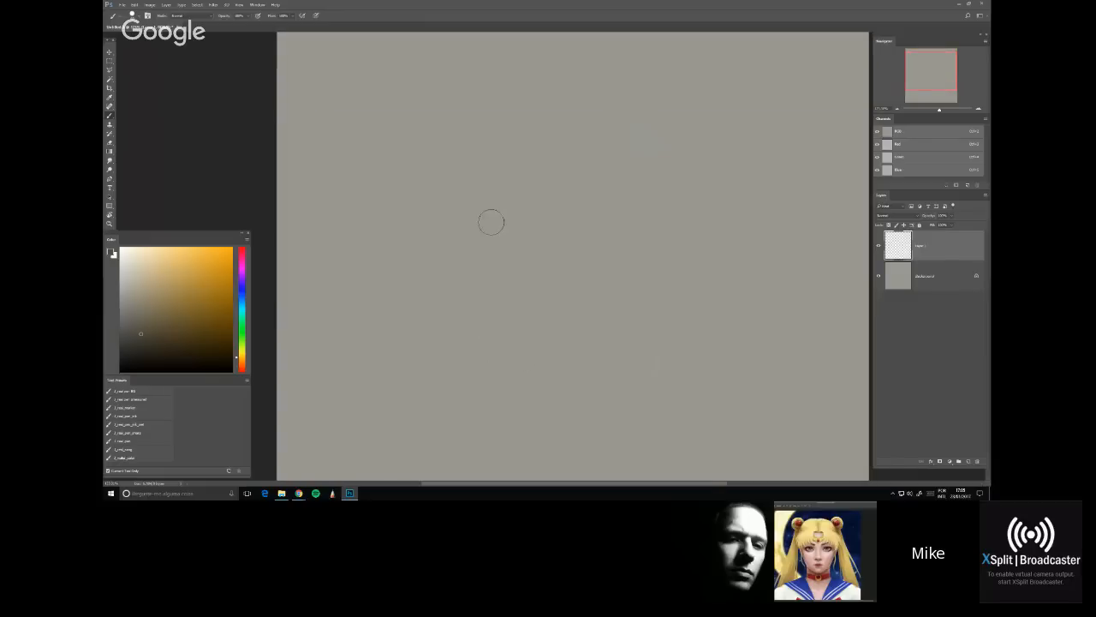
scroll(437, 221, down, 1)
drag(318, 252, 445, 171)
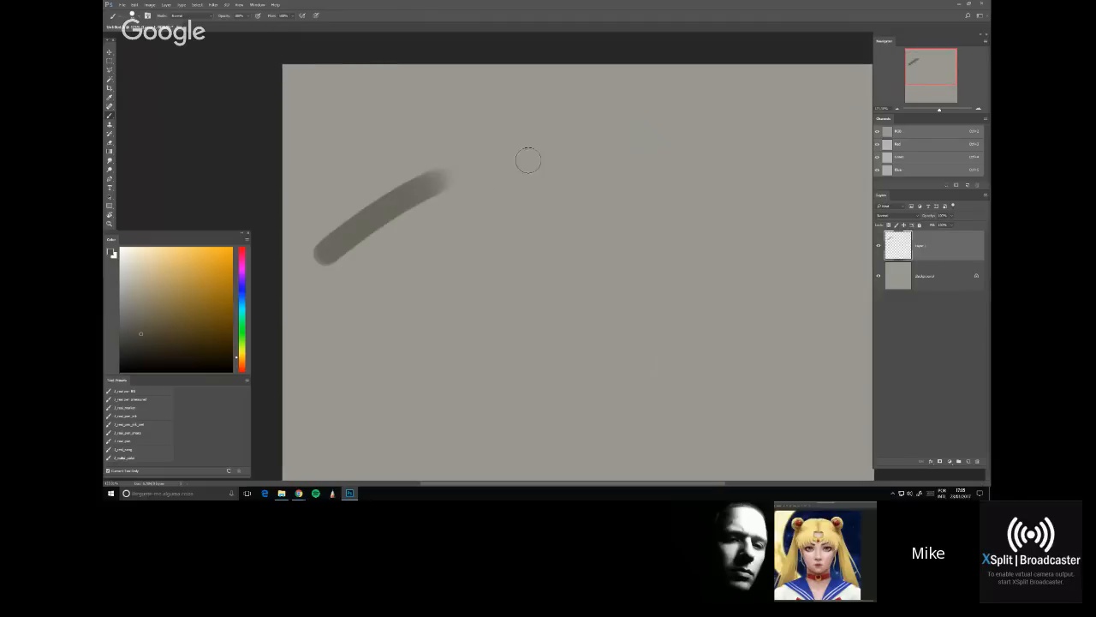
key(ctrl+z)
mouse_move(337, 267)
mouse_down()
mouse_move(625, 207)
mouse_move(661, 282)
mouse_up()
key(ctrl+z)
mouse_move(501, 209)
mouse_down()
mouse_move(543, 135)
mouse_move(514, 188)
mouse_move(530, 135)
mouse_up()
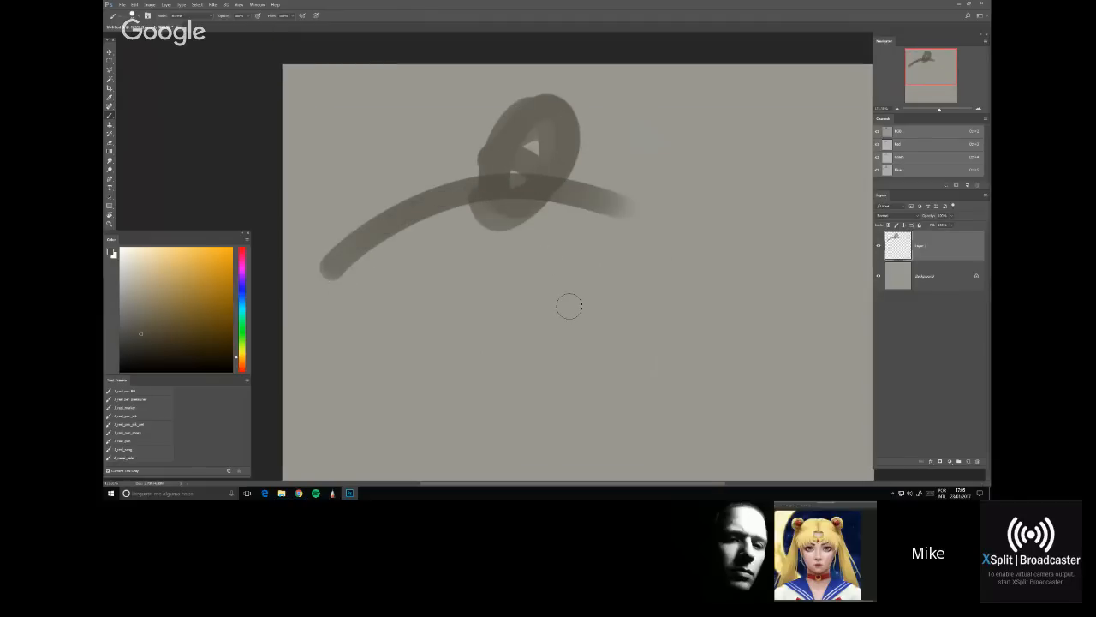
key(Delete)
Sketch a semi-transparent oval head with a broad arc sweeping beneath it across the upper canvas, and fill the oval's centre
drag(469, 190, 465, 231)
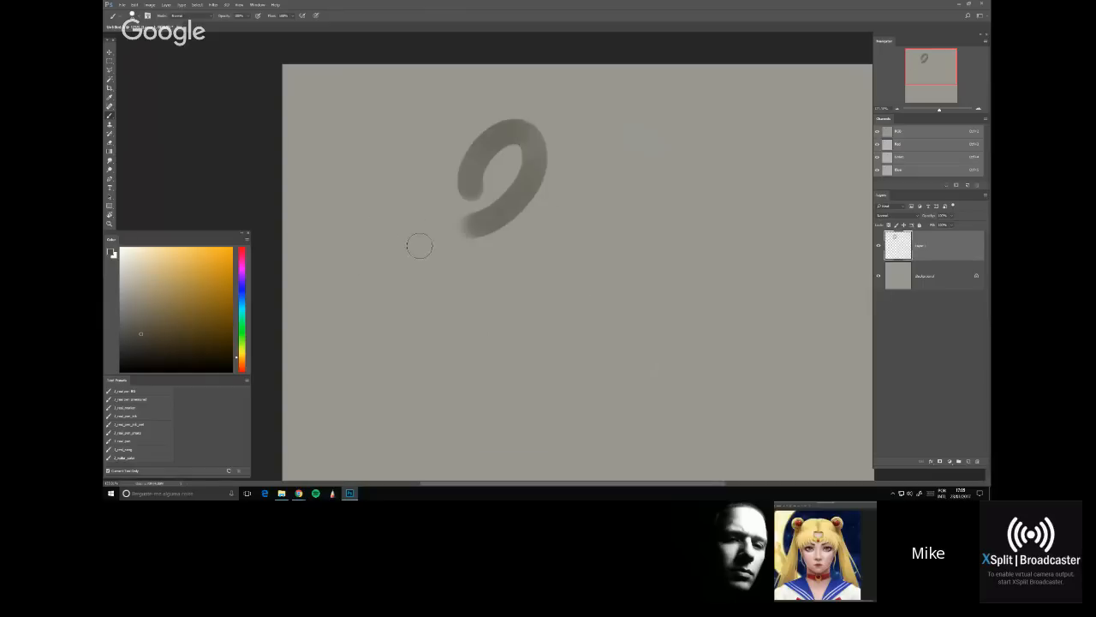
drag(351, 269, 641, 224)
mouse_move(475, 167)
mouse_down()
mouse_move(548, 199)
mouse_move(472, 171)
mouse_up()
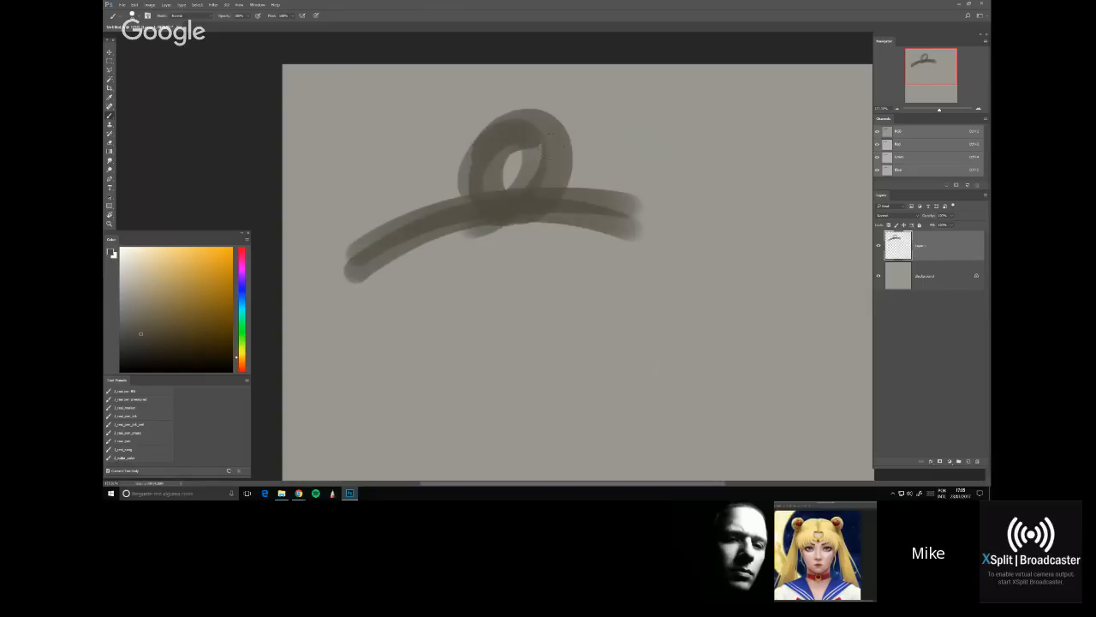
mouse_move(535, 145)
mouse_down()
mouse_move(518, 169)
mouse_move(510, 159)
mouse_move(516, 198)
mouse_move(476, 156)
mouse_move(505, 230)
mouse_up()
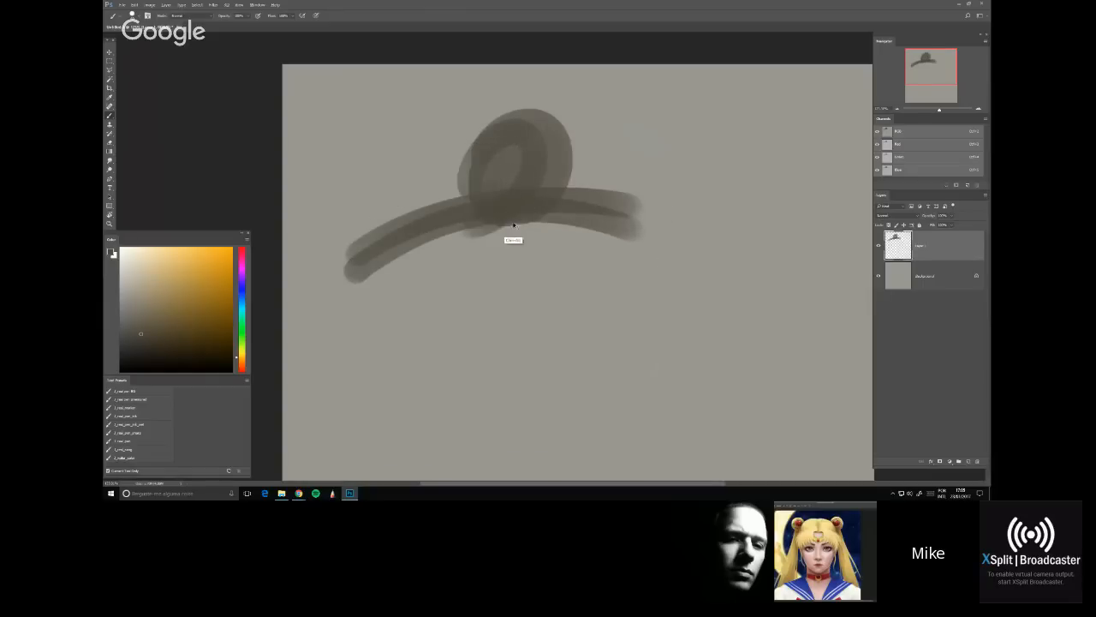
Paint tapering torso strokes below the oval and broad drooping lobes fanning out to both sides under the arc with a larger brush
mouse_move(449, 169)
mouse_down()
mouse_move(497, 296)
mouse_move(570, 230)
mouse_move(505, 295)
mouse_up()
key(ctrl+z)
key(ctrl+z)
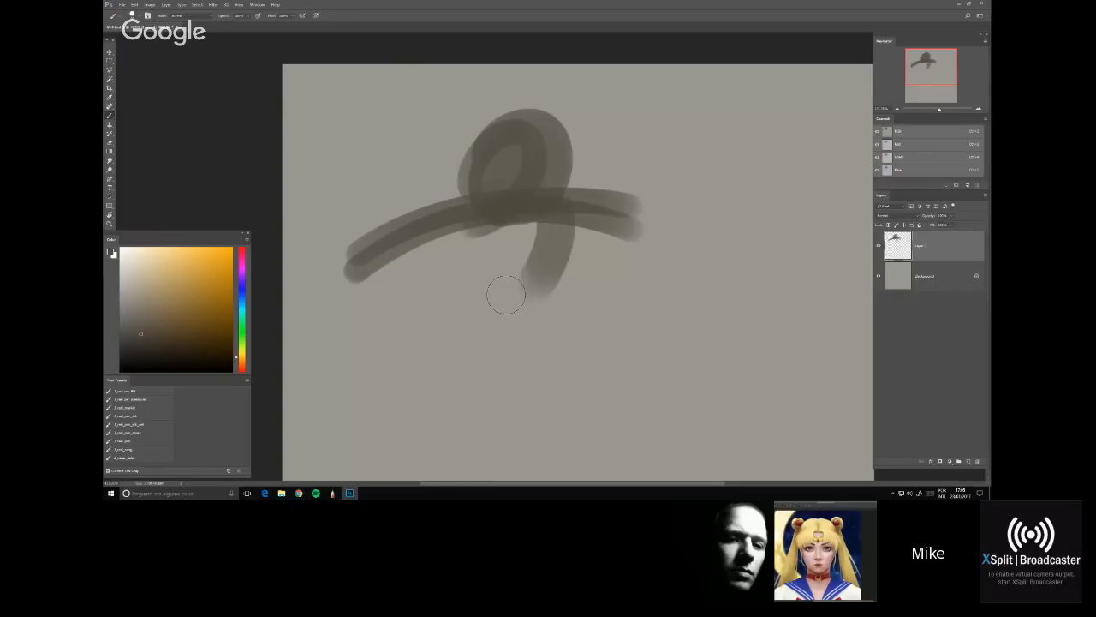
drag(449, 154, 513, 324)
drag(432, 233, 305, 368)
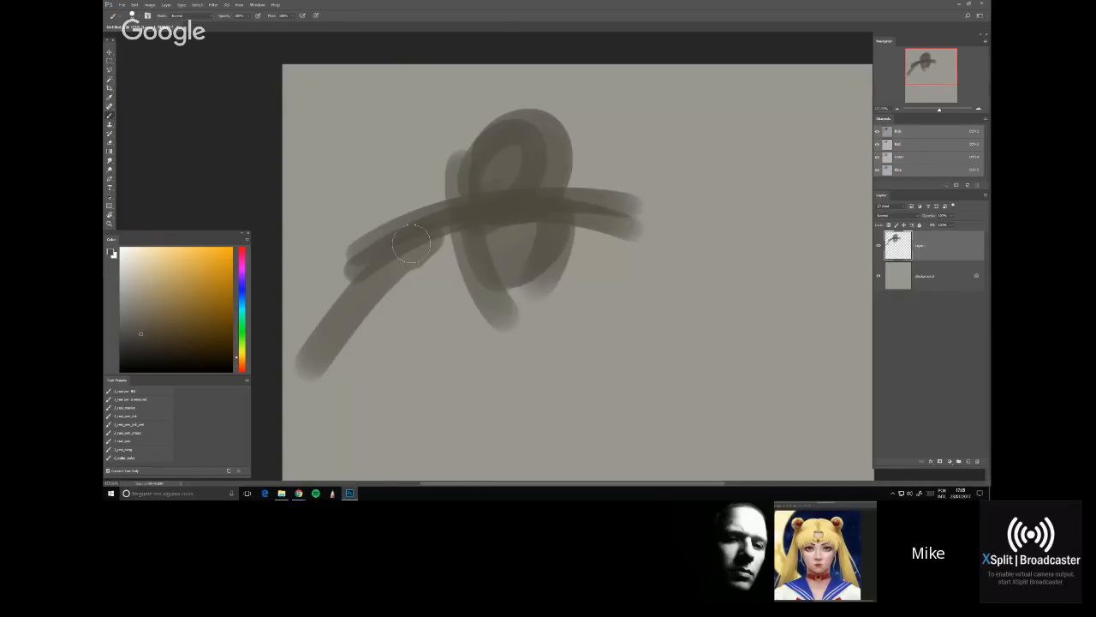
mouse_move(448, 262)
mouse_down()
mouse_move(403, 377)
mouse_move(496, 385)
mouse_move(527, 287)
mouse_move(612, 334)
mouse_move(647, 219)
mouse_up()
drag(407, 227, 304, 313)
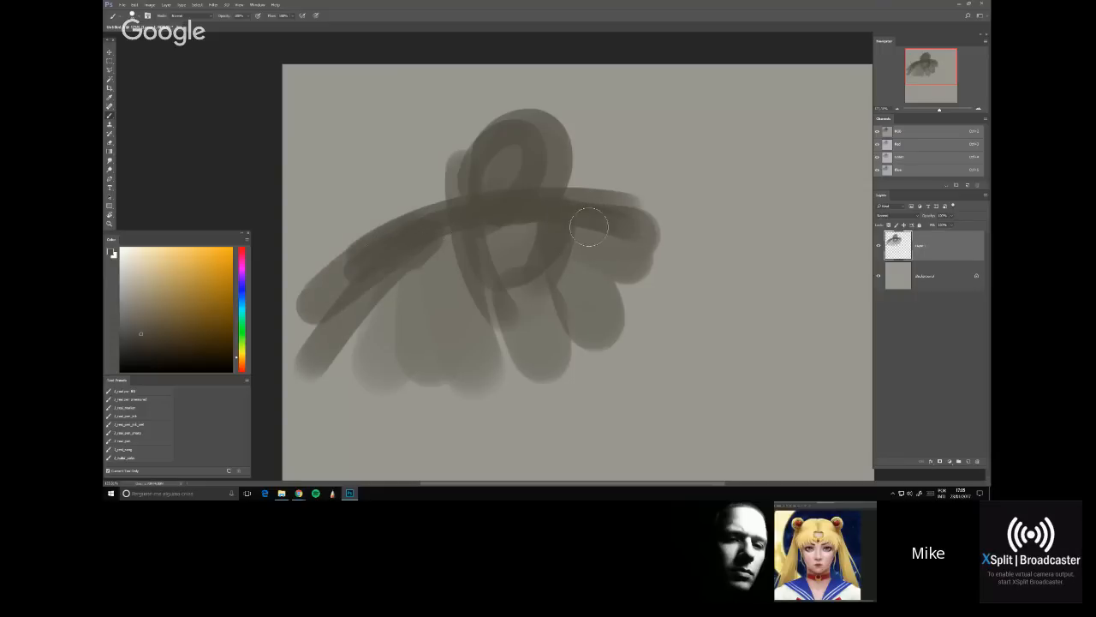
Scale the whole sketch down slightly with Free Transform
key(ctrl+t)
mouse_move(660, 118)
mouse_down()
mouse_move(629, 154)
mouse_move(582, 152)
mouse_up()
key(Return)
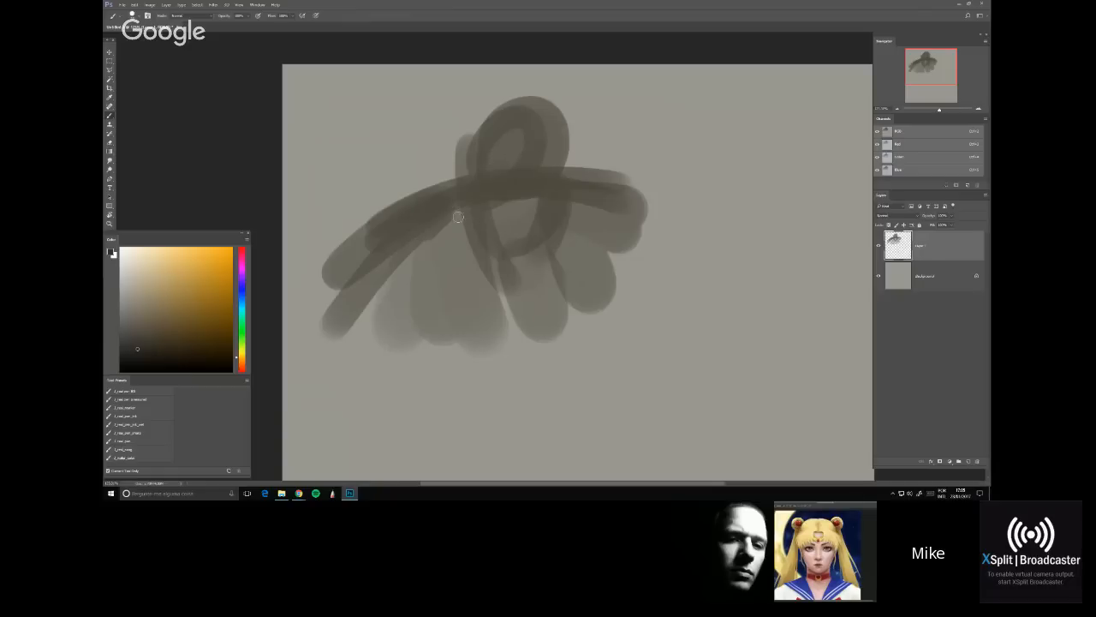
Try a thin, darker curved accent along the left edge of the torso, and clear the whole sketch from the layer
drag(451, 190, 492, 283)
key(ctrl+z)
drag(457, 207, 498, 307)
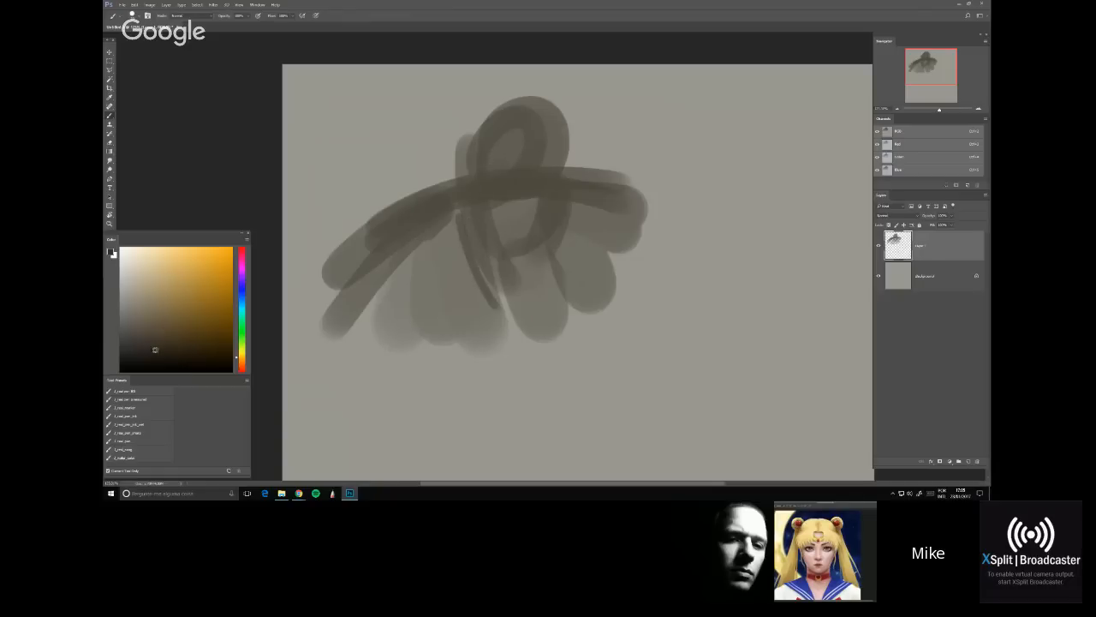
drag(454, 190, 514, 330)
key(ctrl+z)
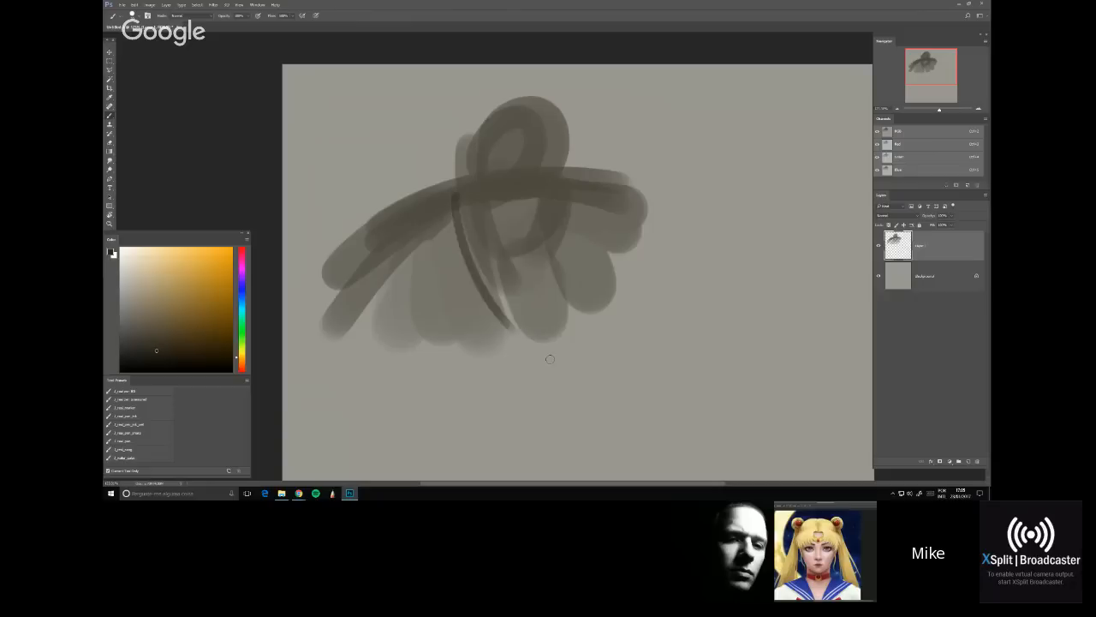
key(ctrl+z)
drag(456, 201, 492, 298)
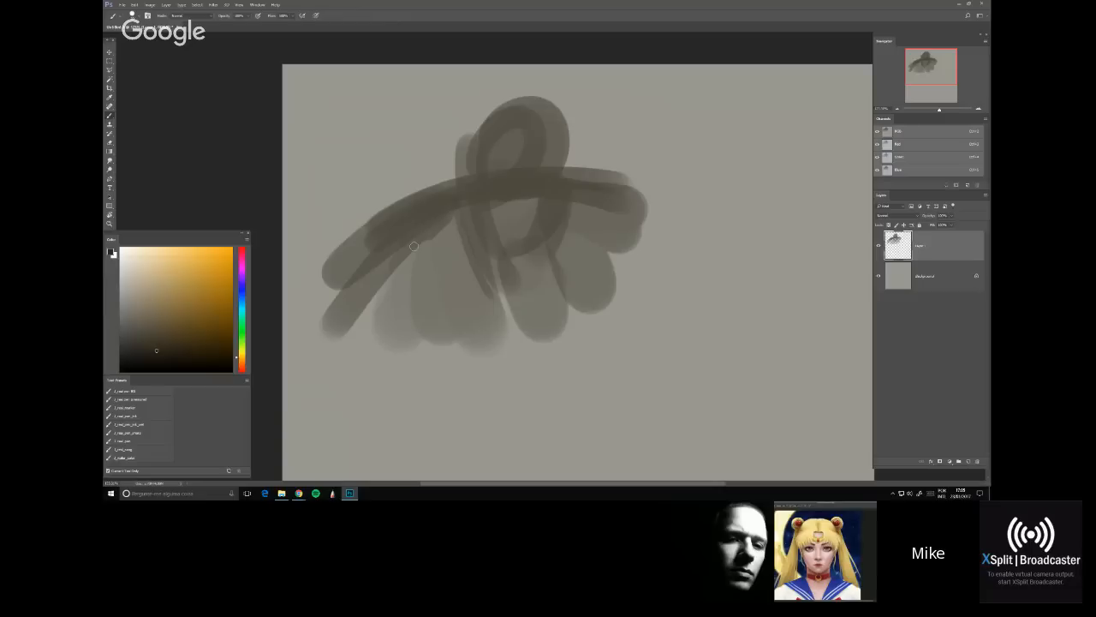
drag(452, 195, 495, 296)
key(ctrl+z)
key(ctrl+z)
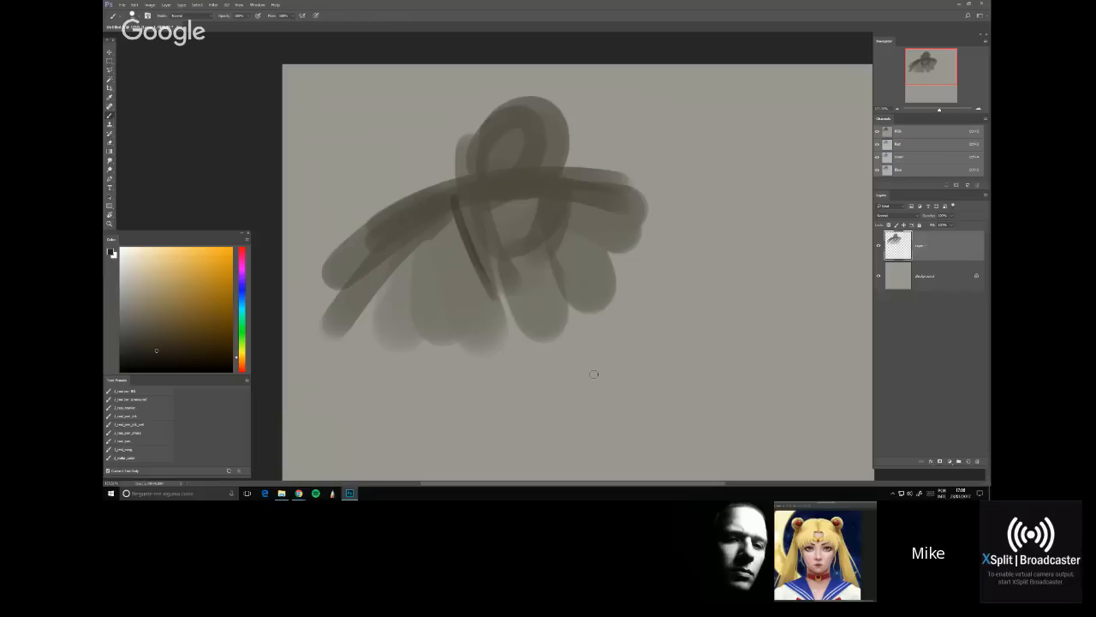
key(ctrl+z)
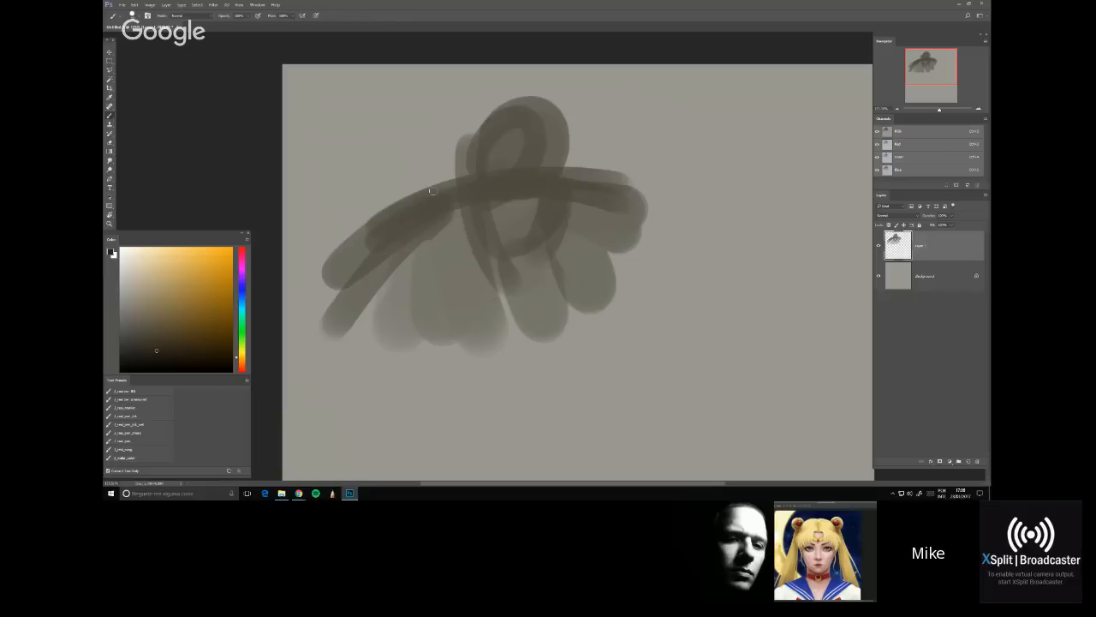
key(ctrl+a)
key(Delete)
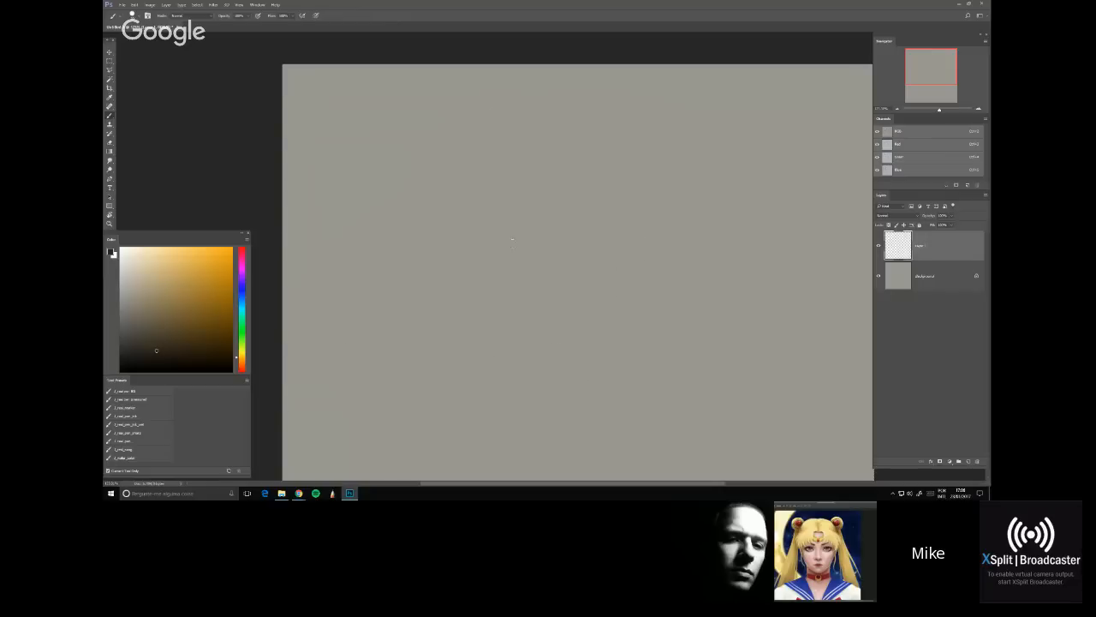
drag(297, 272, 586, 178)
key(ctrl+z)
drag(309, 244, 648, 162)
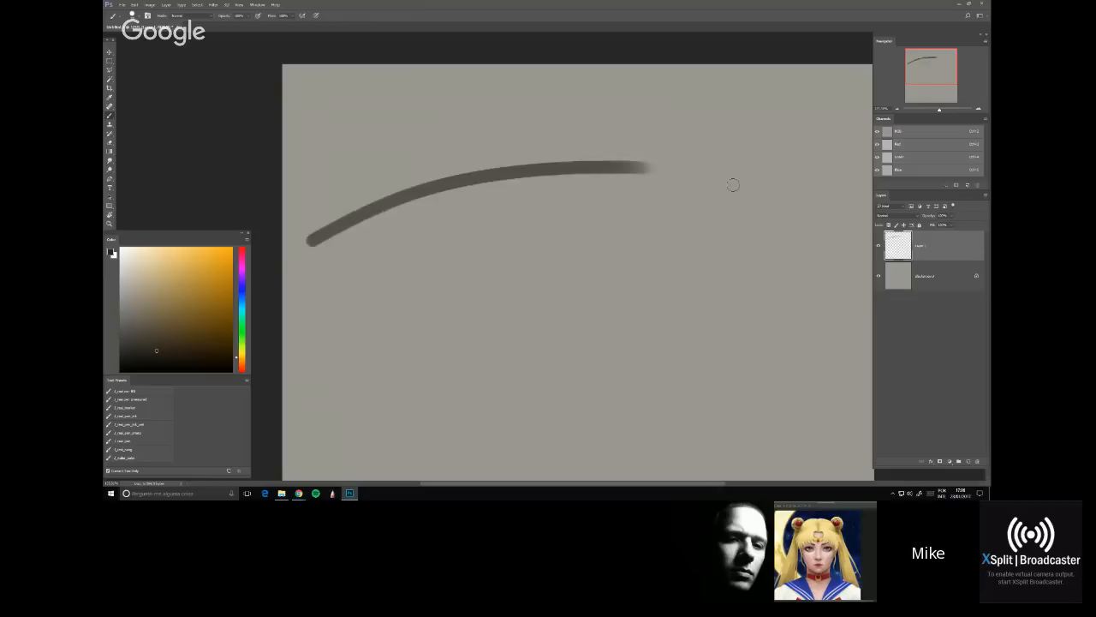
key(ctrl+z)
drag(332, 250, 632, 181)
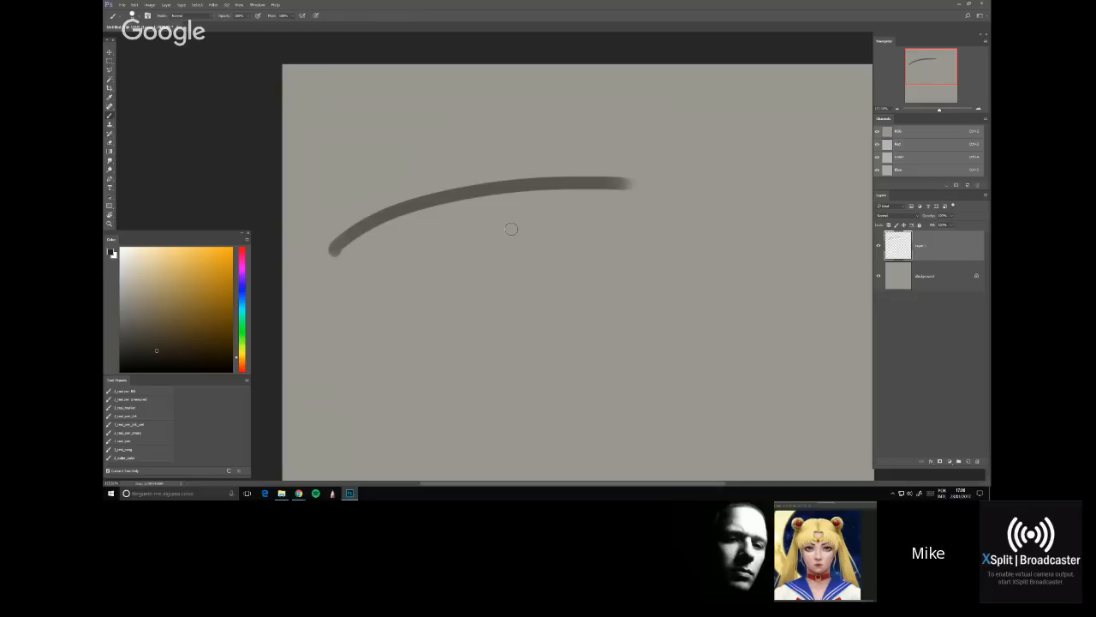
key(ctrl+z)
drag(308, 249, 557, 164)
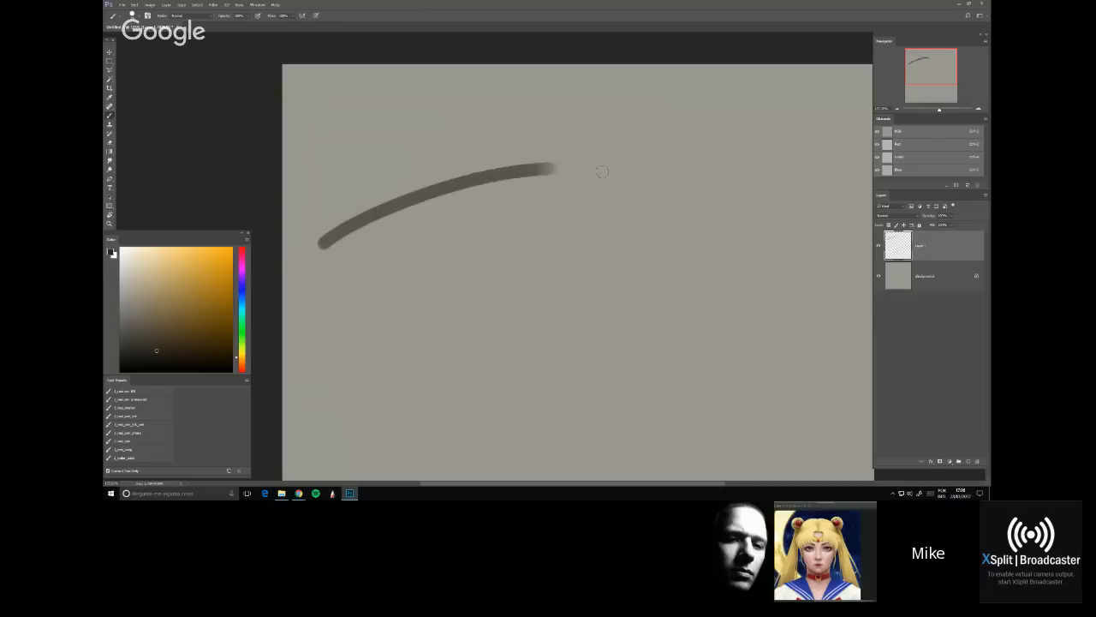
key(ctrl+z)
Pick a slightly lighter grey-brown, and sketch a small head with a curved neck and a sloping shoulder line below it
click(142, 336)
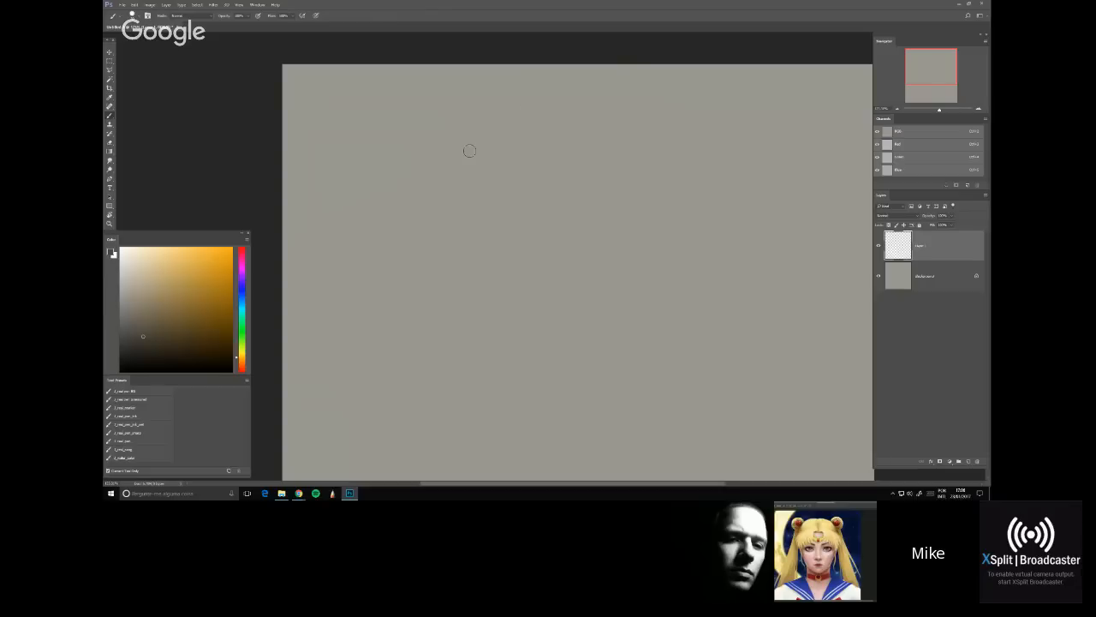
mouse_move(465, 151)
mouse_down()
mouse_move(501, 154)
mouse_move(488, 125)
mouse_up()
key(ctrl+z)
key(ctrl+z)
mouse_move(437, 147)
mouse_down()
mouse_move(435, 134)
mouse_move(454, 138)
mouse_move(452, 189)
mouse_up()
mouse_move(429, 187)
mouse_down()
mouse_move(486, 284)
mouse_move(559, 294)
mouse_up()
key(ctrl+z)
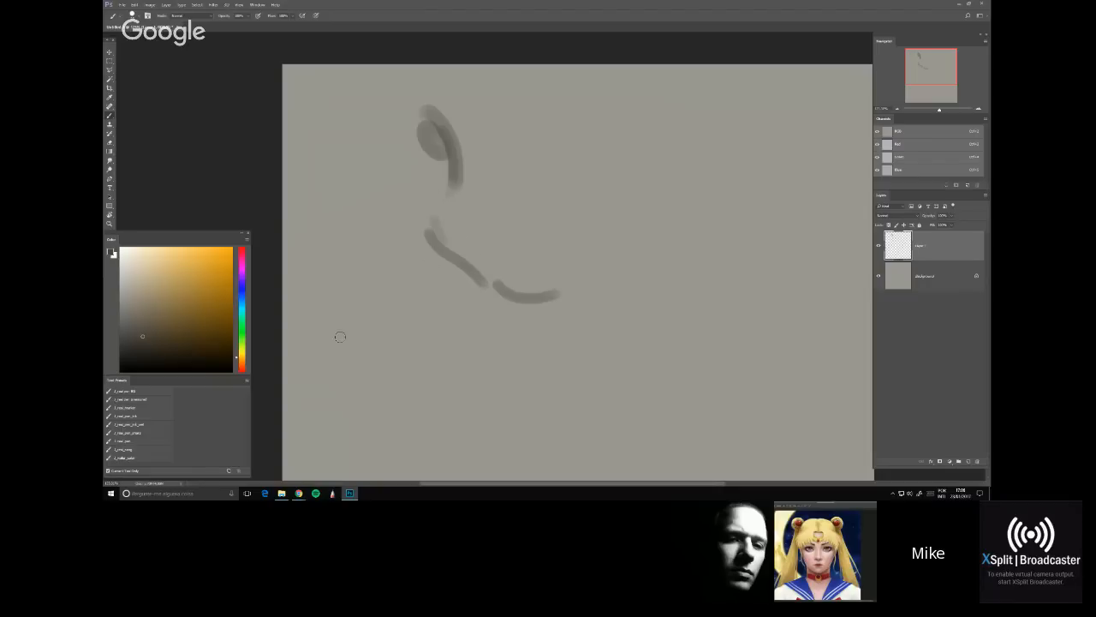
Sketch two parallel diagonal strokes to the figure's left and a long curved body line running down from the shoulder
drag(327, 346, 425, 267)
drag(332, 370, 426, 272)
mouse_move(448, 248)
mouse_down()
mouse_move(428, 330)
mouse_move(454, 441)
mouse_up()
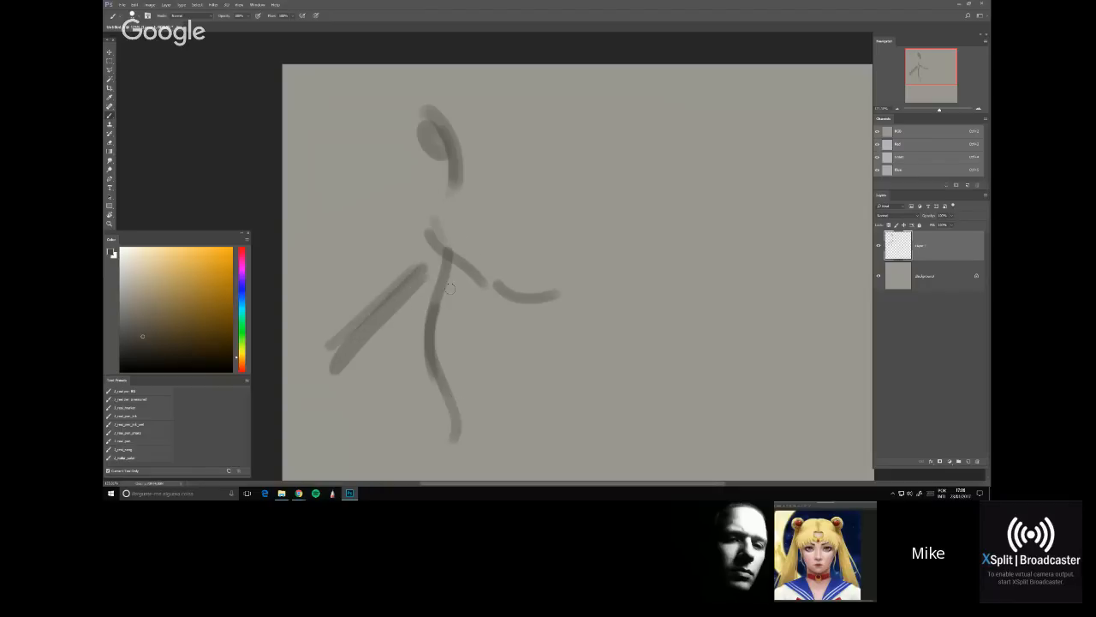
Sketch angular zigzag strokes extending from the body line towards the right side of the canvas, ending in a bent dark line
drag(462, 308, 510, 348)
drag(436, 280, 528, 351)
mouse_move(516, 390)
mouse_down()
mouse_move(557, 310)
mouse_move(584, 293)
mouse_move(598, 356)
mouse_up()
drag(576, 409, 564, 328)
drag(580, 225, 593, 298)
mouse_move(597, 277)
mouse_down()
mouse_move(560, 369)
mouse_move(573, 344)
mouse_up()
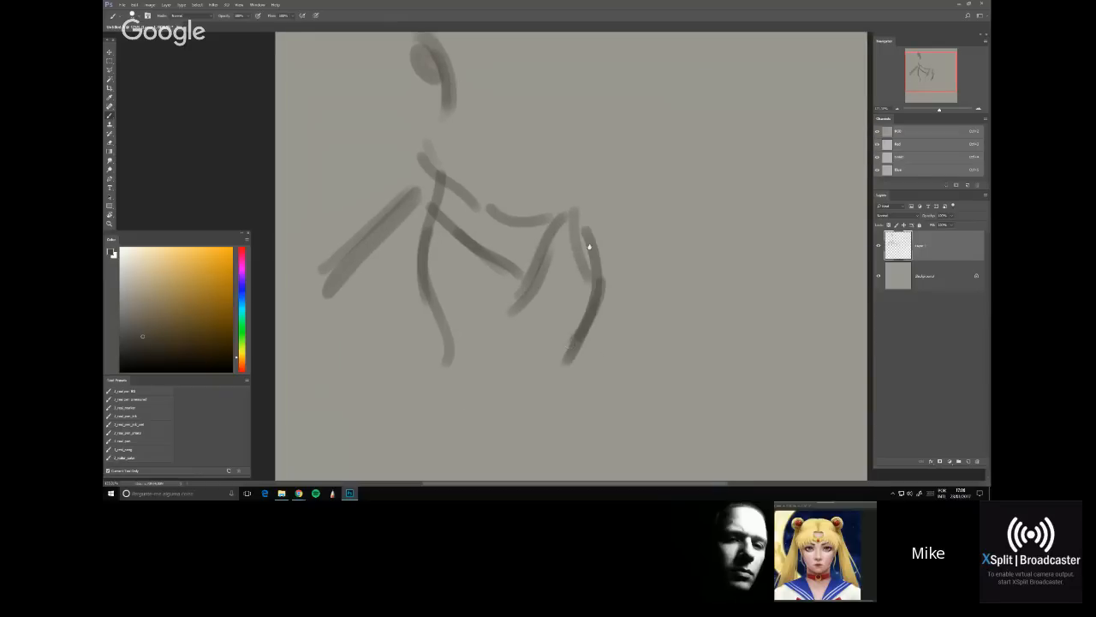
Add a short line above the right-hand strokes, and shade the angular form beneath it and the right side of the body line
drag(590, 245, 593, 266)
drag(586, 192, 668, 213)
mouse_move(587, 241)
mouse_down()
mouse_move(578, 306)
mouse_move(610, 351)
mouse_up()
drag(579, 304, 620, 367)
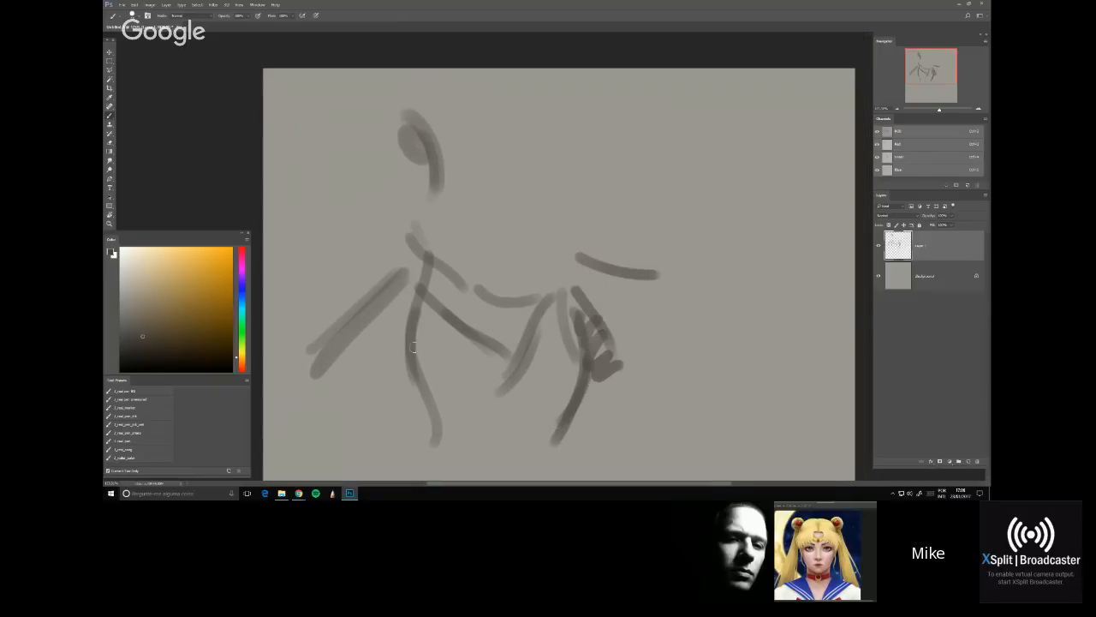
mouse_move(424, 316)
mouse_down()
mouse_move(445, 359)
mouse_move(441, 409)
mouse_up()
mouse_move(426, 368)
mouse_down()
mouse_move(459, 424)
mouse_move(454, 449)
mouse_up()
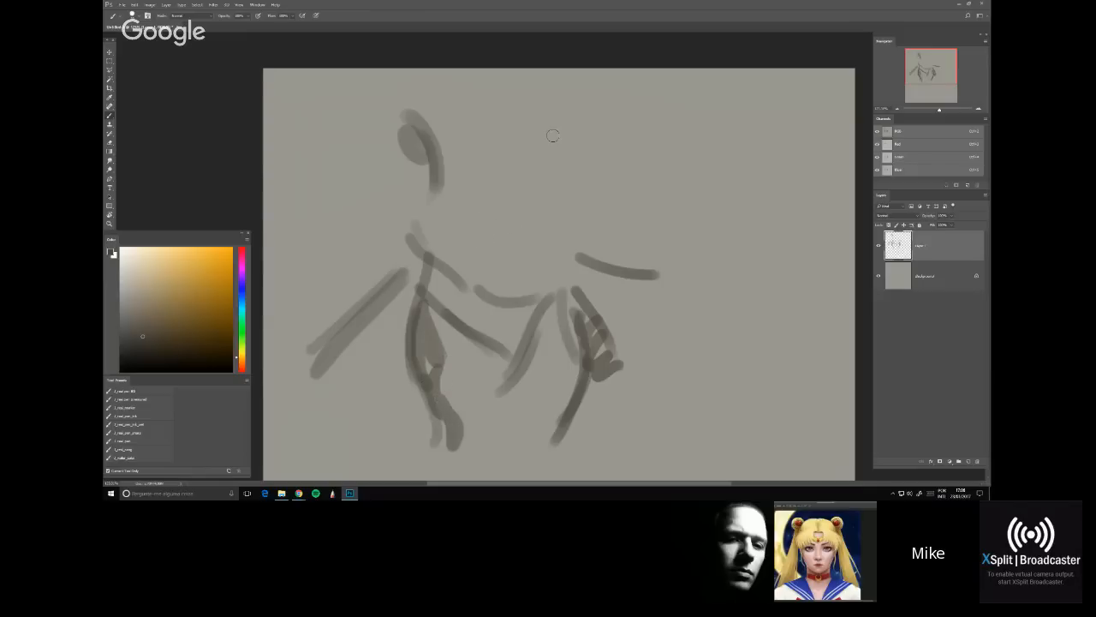
Block in the chest and shoulder mass with a larger brush, and clear the figure sketch from the layer
drag(464, 255, 456, 178)
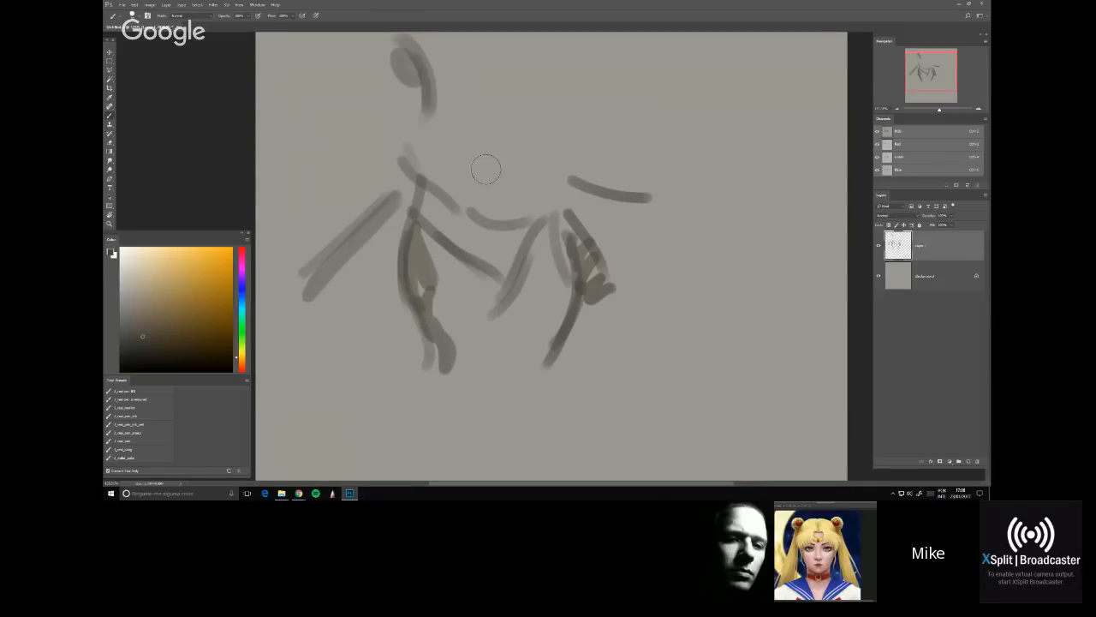
drag(503, 128, 492, 166)
mouse_move(395, 188)
mouse_down()
mouse_move(424, 195)
mouse_move(453, 244)
mouse_up()
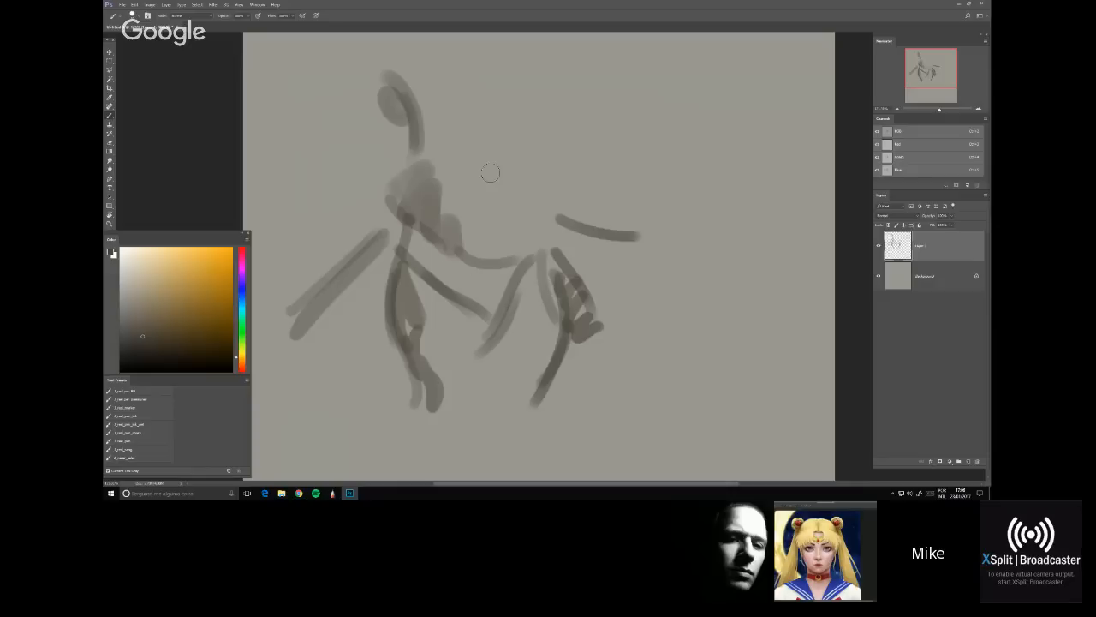
mouse_move(488, 177)
mouse_down()
mouse_move(473, 179)
mouse_move(487, 182)
mouse_up()
key(Delete)
Sketch an oval head on the upper left of the canvas with angled strokes descending and rising along its right side
drag(358, 104, 440, 139)
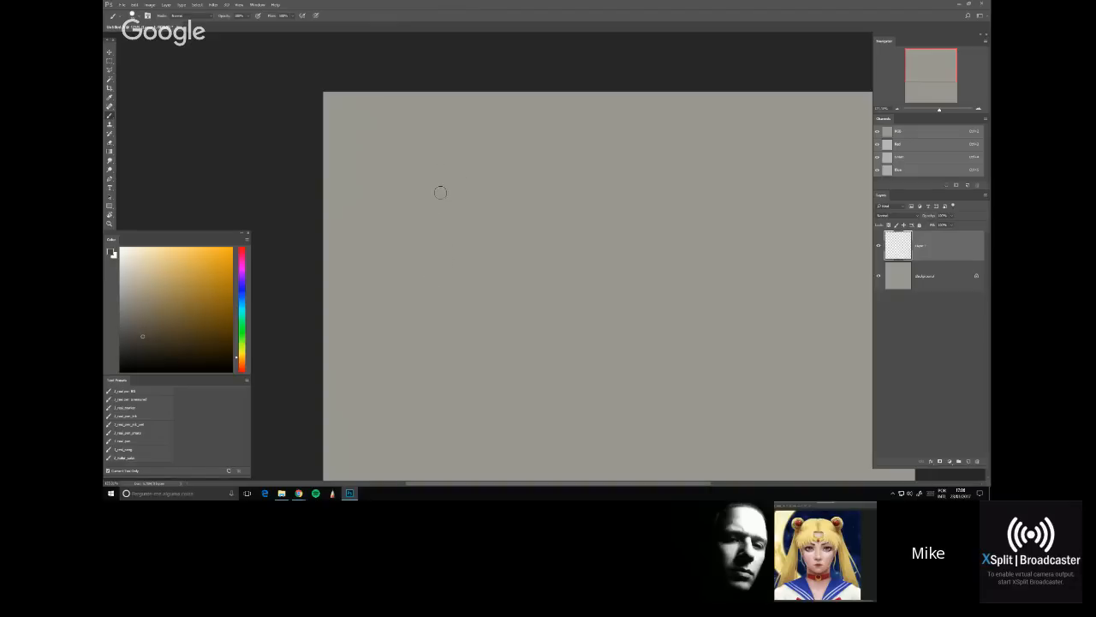
mouse_move(438, 190)
mouse_down()
mouse_move(454, 170)
mouse_move(525, 188)
mouse_move(513, 133)
mouse_move(565, 199)
mouse_move(534, 225)
mouse_up()
key(ctrl+z)
key(ctrl+z)
drag(442, 218, 567, 216)
key(ctrl+z)
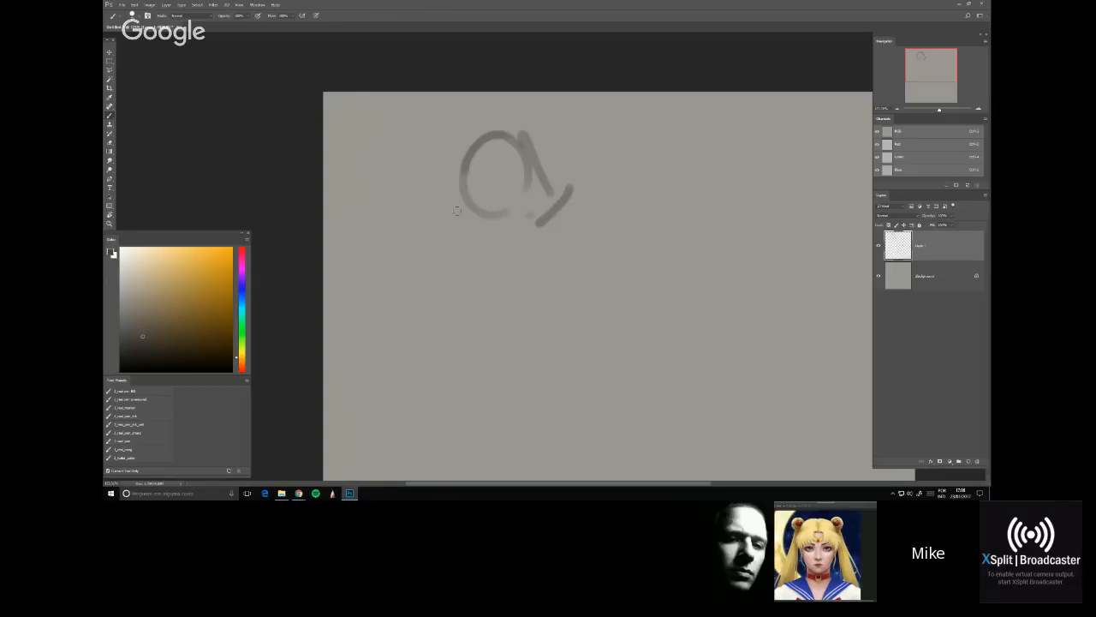
Sketch a sloping line under the oval head and a short curved torso stroke below it, erasing and reworking the curve
mouse_move(457, 210)
mouse_down()
mouse_move(515, 231)
mouse_move(487, 257)
mouse_move(516, 278)
mouse_up()
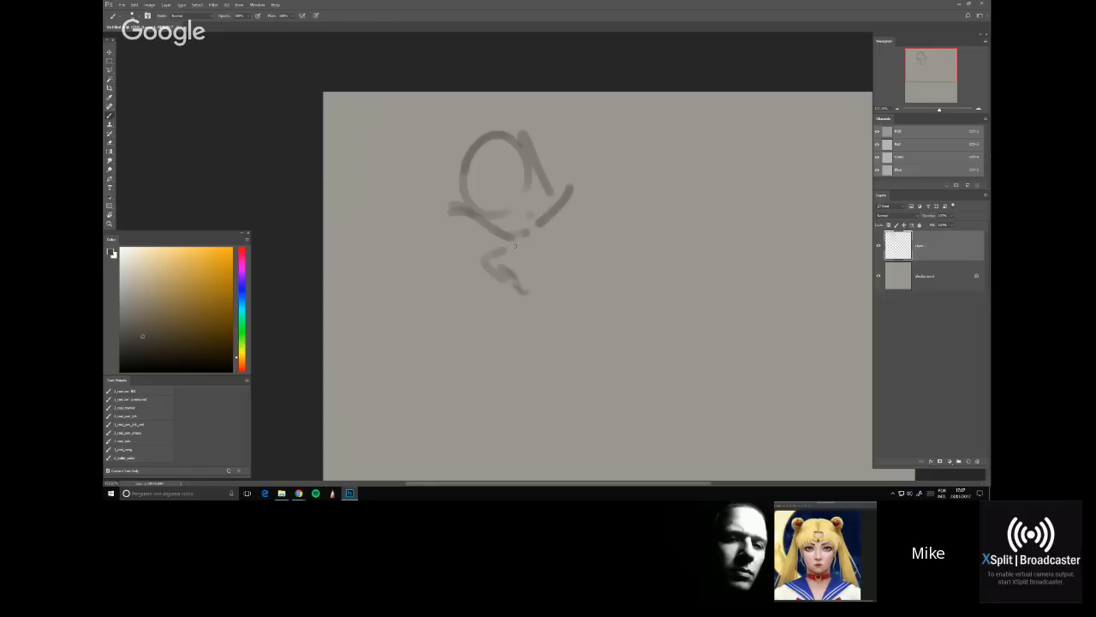
key(e)
mouse_move(500, 272)
mouse_down()
mouse_move(489, 274)
mouse_move(472, 237)
mouse_move(511, 266)
mouse_up()
key(b)
mouse_move(512, 266)
mouse_down()
mouse_move(521, 258)
mouse_move(504, 291)
mouse_up()
key(ctrl+alt+z)
key(ctrl+alt+z)
key(ctrl+alt+z)
Sketch a wide bowl-shaped base below the torso with layered curves at its left end and a wavy, shaded underside
drag(441, 273, 474, 294)
mouse_move(434, 273)
mouse_down()
mouse_move(446, 299)
mouse_move(462, 304)
mouse_up()
mouse_move(429, 285)
mouse_down()
mouse_move(437, 301)
mouse_move(473, 299)
mouse_up()
mouse_move(420, 295)
mouse_down()
mouse_move(481, 315)
mouse_move(537, 305)
mouse_move(568, 264)
mouse_up()
mouse_move(412, 297)
mouse_down()
mouse_move(497, 343)
mouse_move(576, 317)
mouse_move(569, 298)
mouse_up()
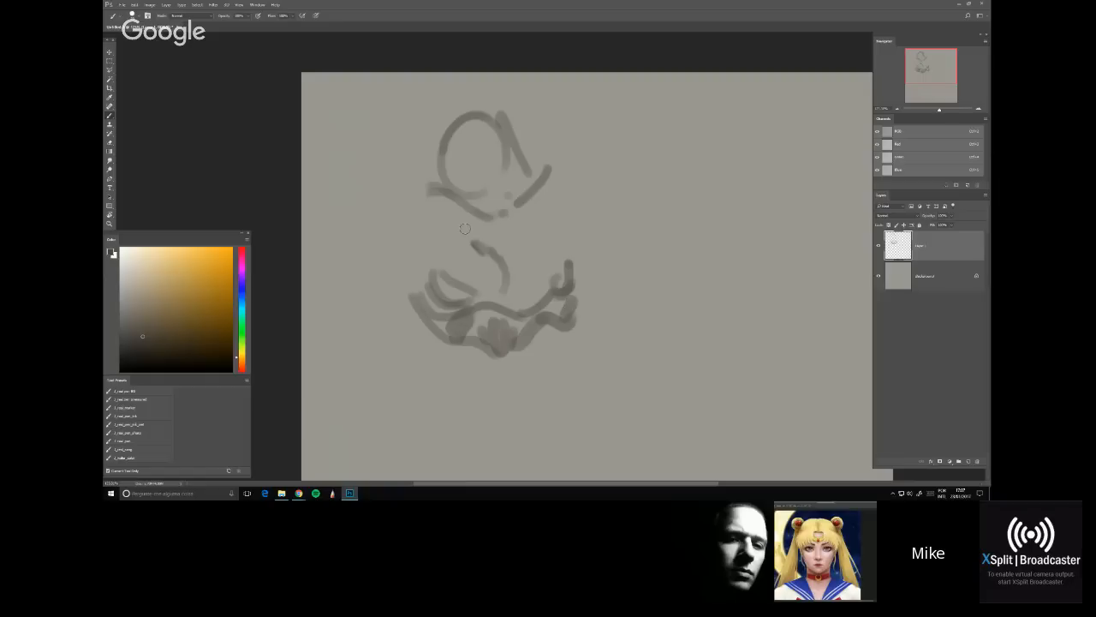
Sketch angular cheek lines on both sides of the face, a pointed ear at its left, and fanned mane strokes beside the jaw
drag(422, 232, 461, 266)
drag(442, 206, 419, 225)
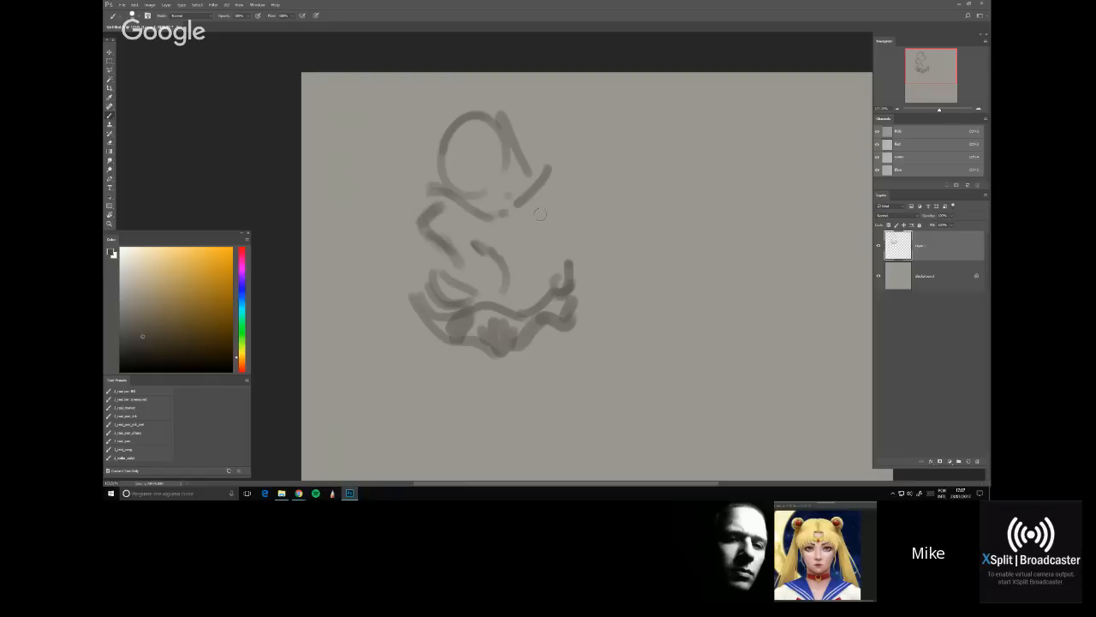
mouse_move(540, 242)
mouse_down()
mouse_move(557, 212)
mouse_move(541, 195)
mouse_up()
mouse_move(415, 185)
mouse_down()
mouse_move(388, 155)
mouse_move(415, 197)
mouse_up()
mouse_move(375, 147)
mouse_down()
mouse_move(403, 175)
mouse_move(399, 259)
mouse_move(338, 259)
mouse_up()
mouse_move(416, 231)
mouse_down()
mouse_move(355, 300)
mouse_move(371, 344)
mouse_up()
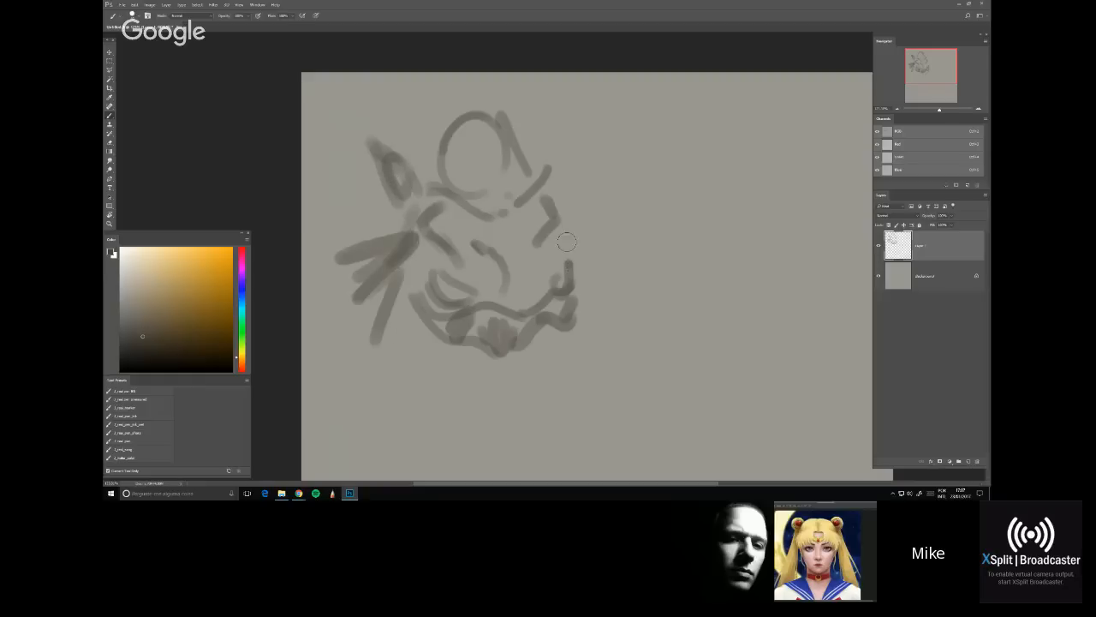
mouse_move(559, 233)
mouse_down()
mouse_move(610, 264)
mouse_move(589, 366)
mouse_up()
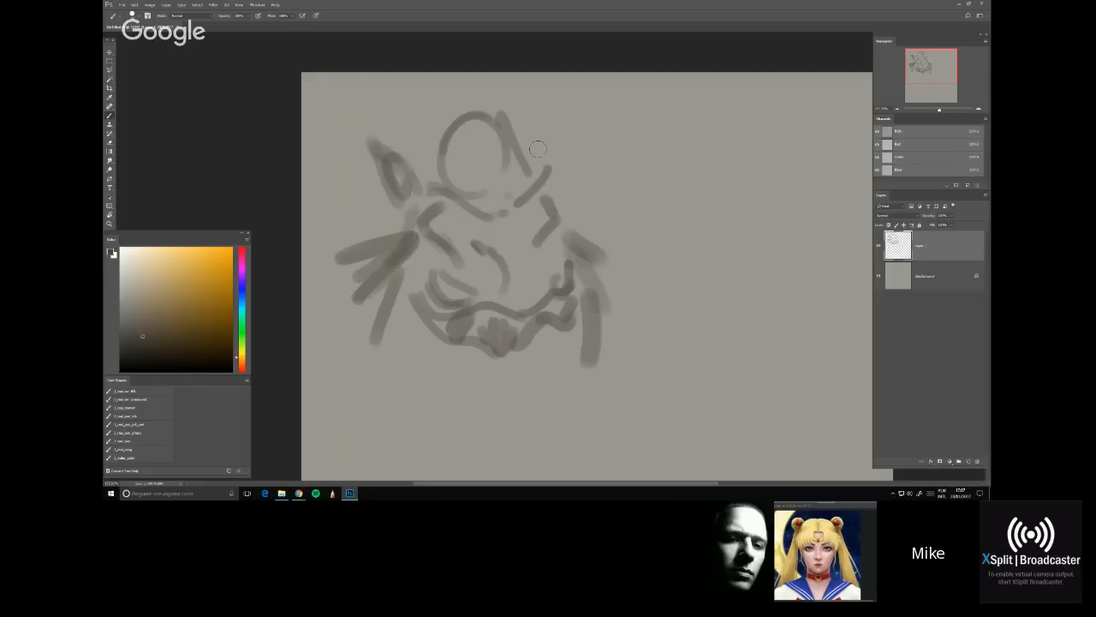
Thicken both arms of the V-shaped brow and add an upright stroke along the left side of the oval forehead
drag(540, 183, 552, 168)
mouse_move(444, 181)
mouse_down()
mouse_move(460, 183)
mouse_move(480, 213)
mouse_up()
key(ctrl+z)
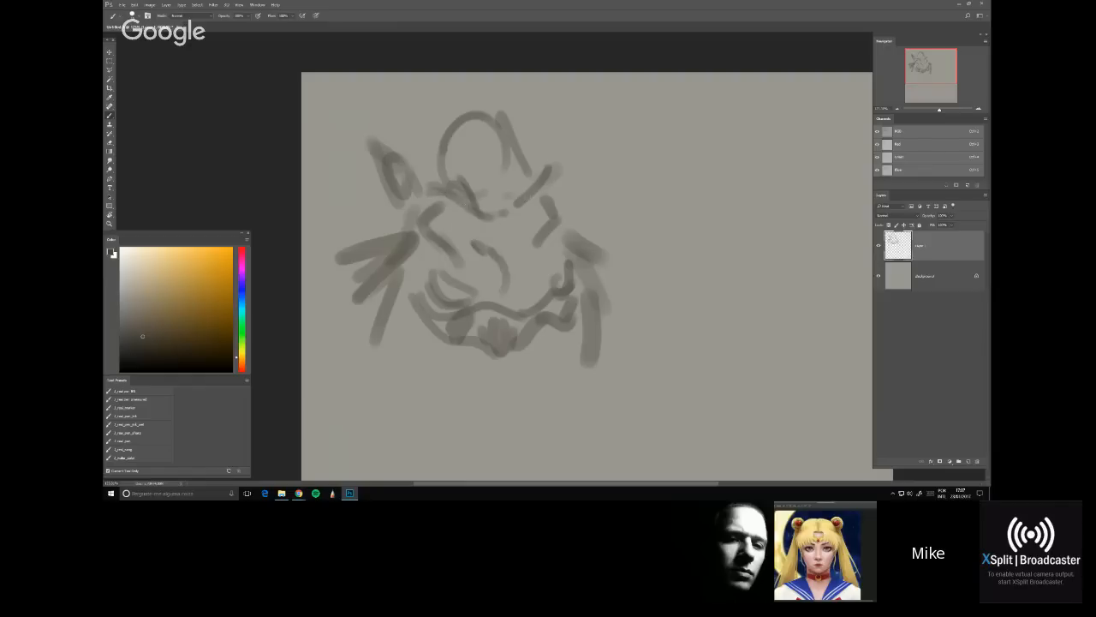
mouse_move(526, 182)
mouse_down()
mouse_move(520, 203)
mouse_move(541, 179)
mouse_up()
mouse_move(508, 212)
mouse_down()
mouse_move(531, 159)
mouse_move(538, 170)
mouse_move(519, 190)
mouse_up()
mouse_move(440, 175)
mouse_down()
mouse_move(446, 137)
mouse_move(429, 122)
mouse_move(423, 167)
mouse_move(426, 124)
mouse_move(451, 136)
mouse_up()
key(ctrl+z)
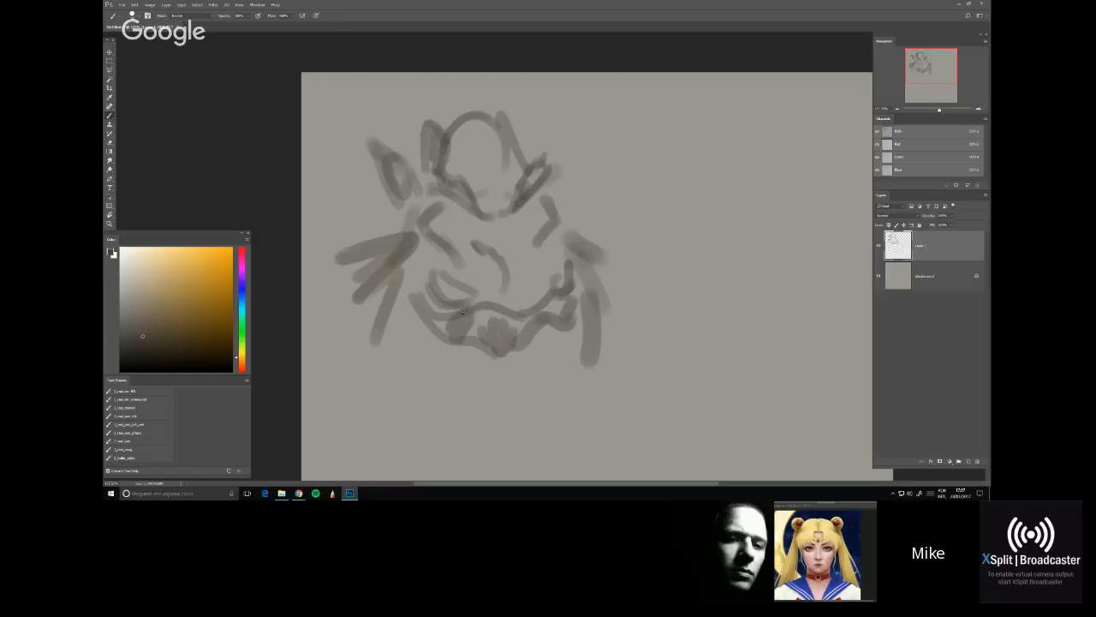
Extend the right brow into a pointed ear, and darken the left ear's outline and the ear bases
drag(549, 177, 563, 141)
drag(555, 153, 572, 115)
mouse_move(367, 133)
mouse_down()
mouse_move(410, 192)
mouse_move(395, 195)
mouse_move(406, 221)
mouse_move(396, 223)
mouse_up()
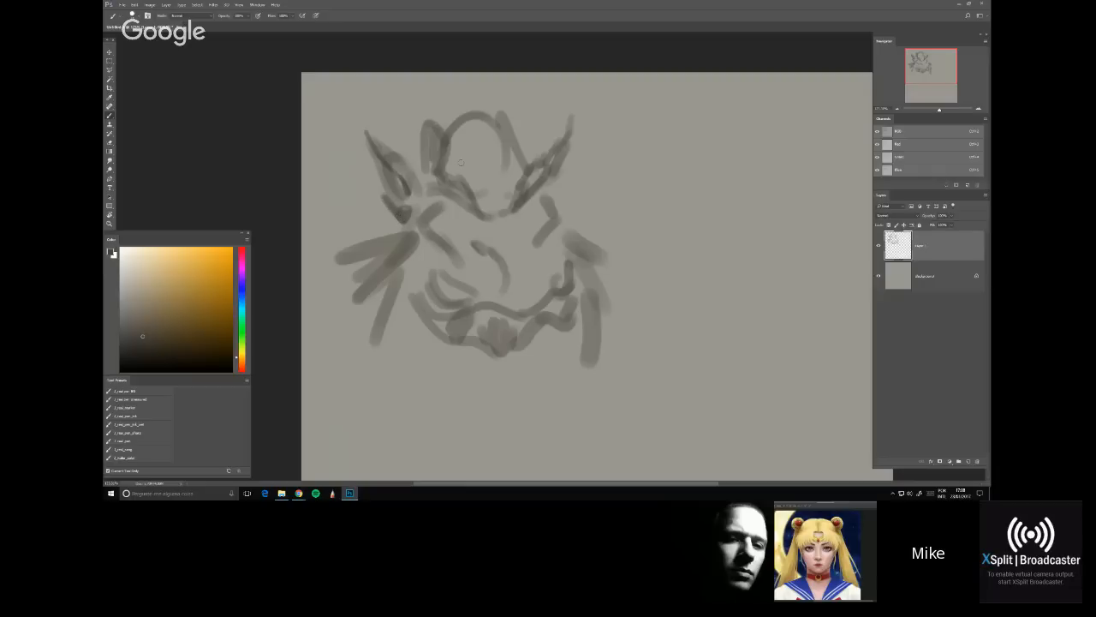
mouse_move(557, 184)
mouse_down()
mouse_move(555, 204)
mouse_move(551, 191)
mouse_up()
drag(366, 134, 387, 185)
mouse_move(370, 125)
mouse_down()
mouse_move(373, 145)
mouse_move(369, 123)
mouse_move(390, 154)
mouse_up()
mouse_move(382, 152)
mouse_down()
mouse_move(429, 159)
mouse_move(441, 195)
mouse_up()
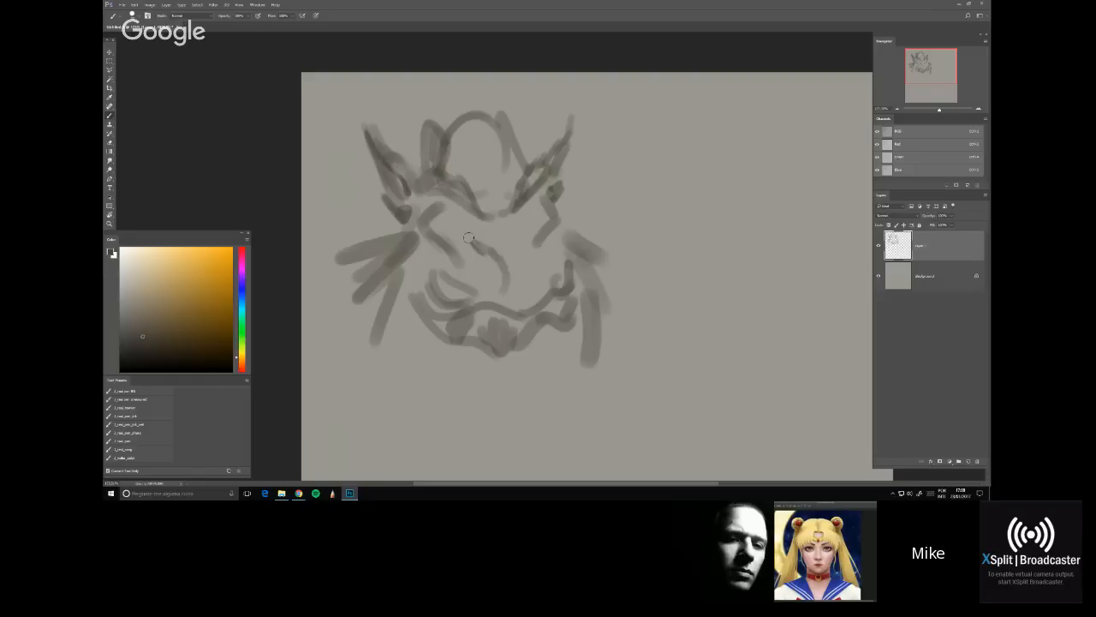
Darken the diagonal nose stroke in the middle of the face and add broad, soft beard strokes hanging below the jaw
drag(467, 229, 510, 267)
mouse_move(415, 273)
mouse_down()
mouse_move(405, 334)
mouse_move(417, 368)
mouse_up()
drag(428, 331, 463, 393)
drag(467, 340, 514, 408)
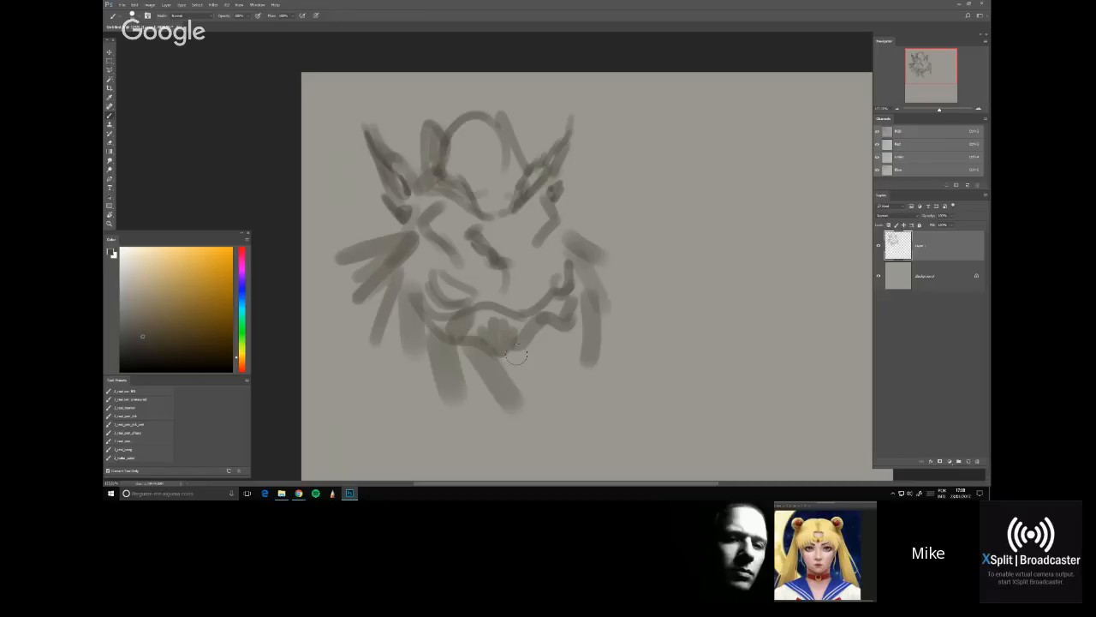
drag(509, 346, 533, 370)
mouse_move(548, 327)
mouse_down()
mouse_move(531, 392)
mouse_move(558, 347)
mouse_up()
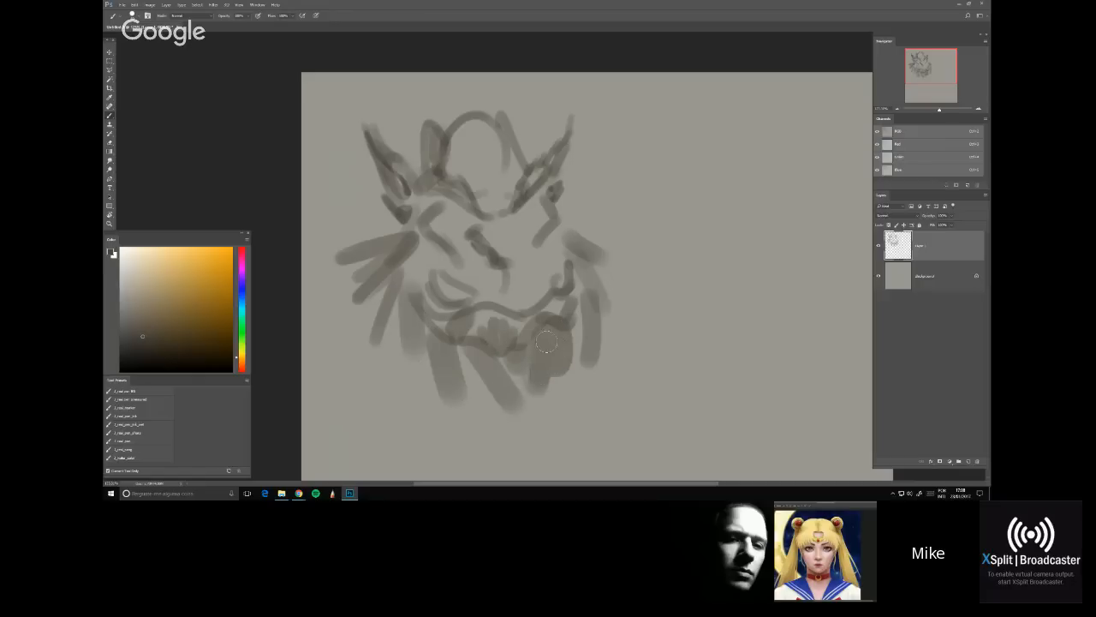
Shade a heavy pointed chin under the mouth and darken the lower lip line and the jaw's left edge
scroll(545, 343, down, 2)
mouse_move(567, 288)
mouse_down()
mouse_move(505, 329)
mouse_move(519, 372)
mouse_up()
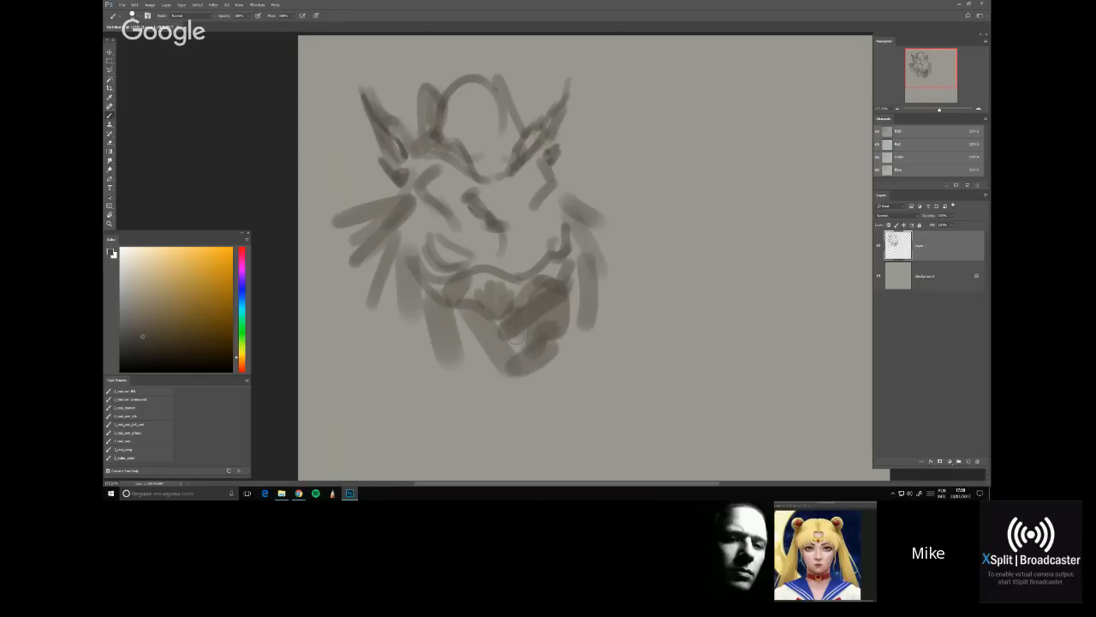
mouse_move(436, 306)
mouse_down()
mouse_move(472, 309)
mouse_move(503, 334)
mouse_up()
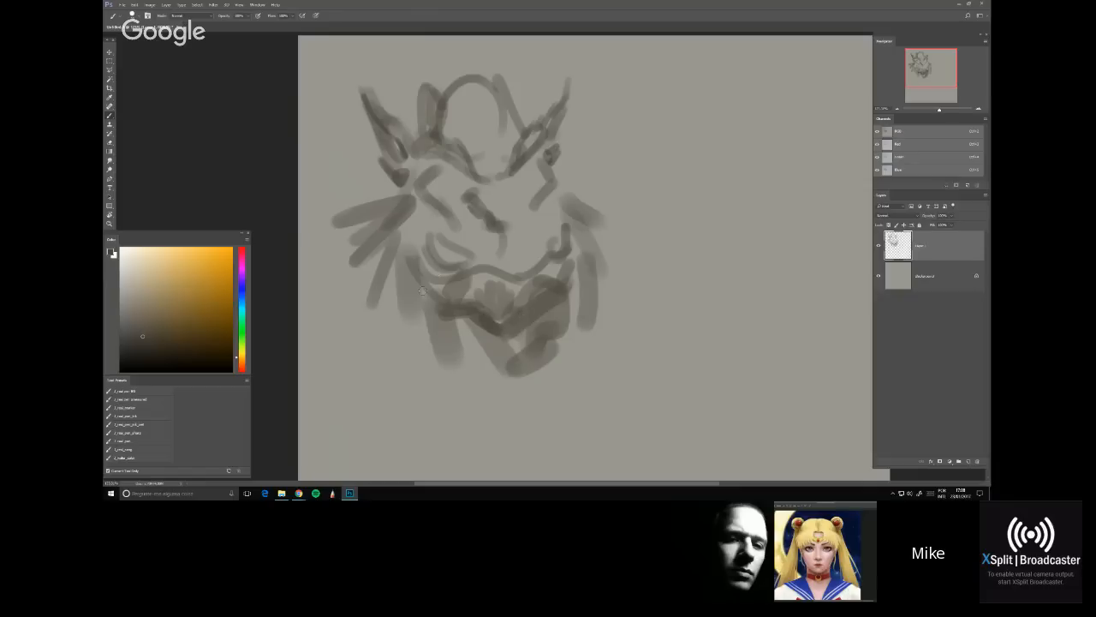
drag(394, 250, 419, 287)
drag(387, 229, 410, 281)
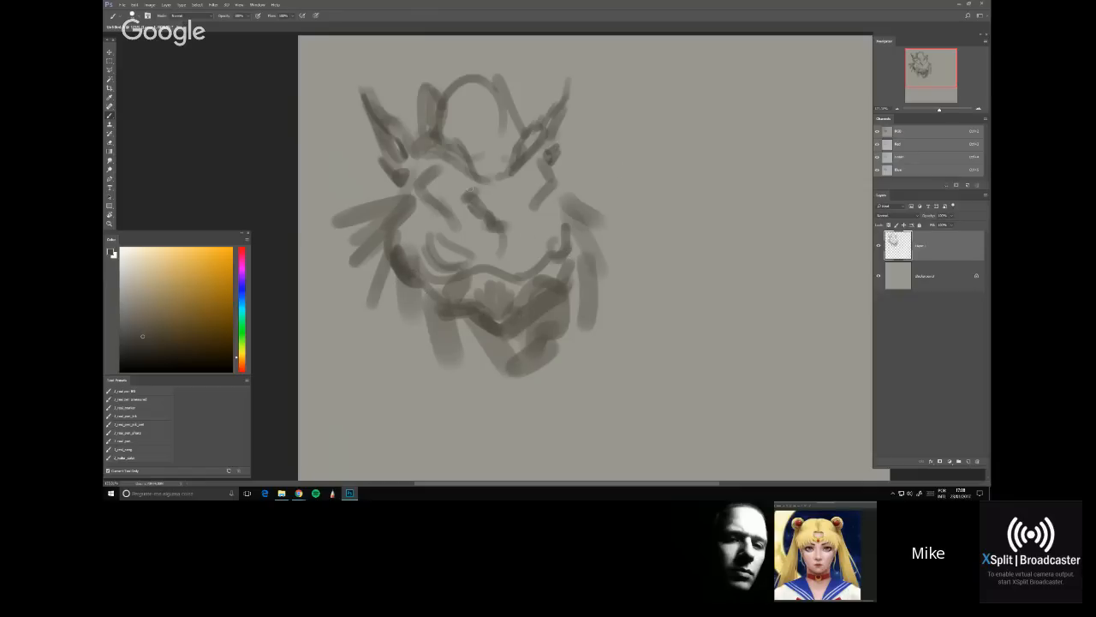
Sketch the nose base and right nostril, connect the nose to the brow, and softly shade the centre of the forehead
mouse_move(473, 214)
mouse_down()
mouse_move(478, 236)
mouse_move(523, 235)
mouse_move(529, 197)
mouse_up()
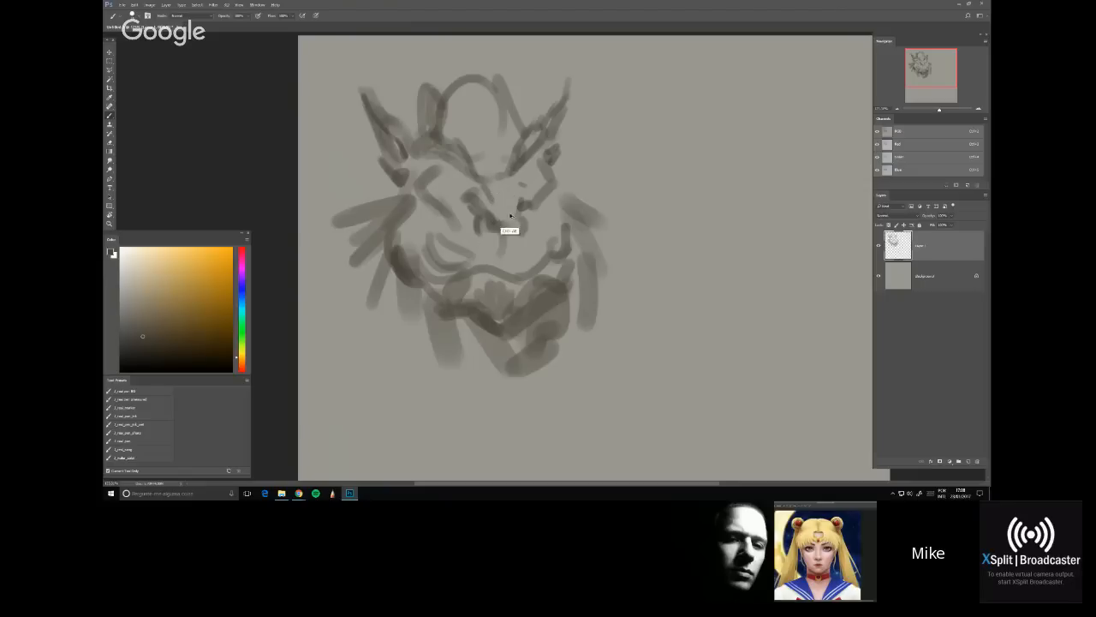
drag(481, 185, 497, 219)
drag(493, 176, 496, 157)
drag(521, 86, 512, 144)
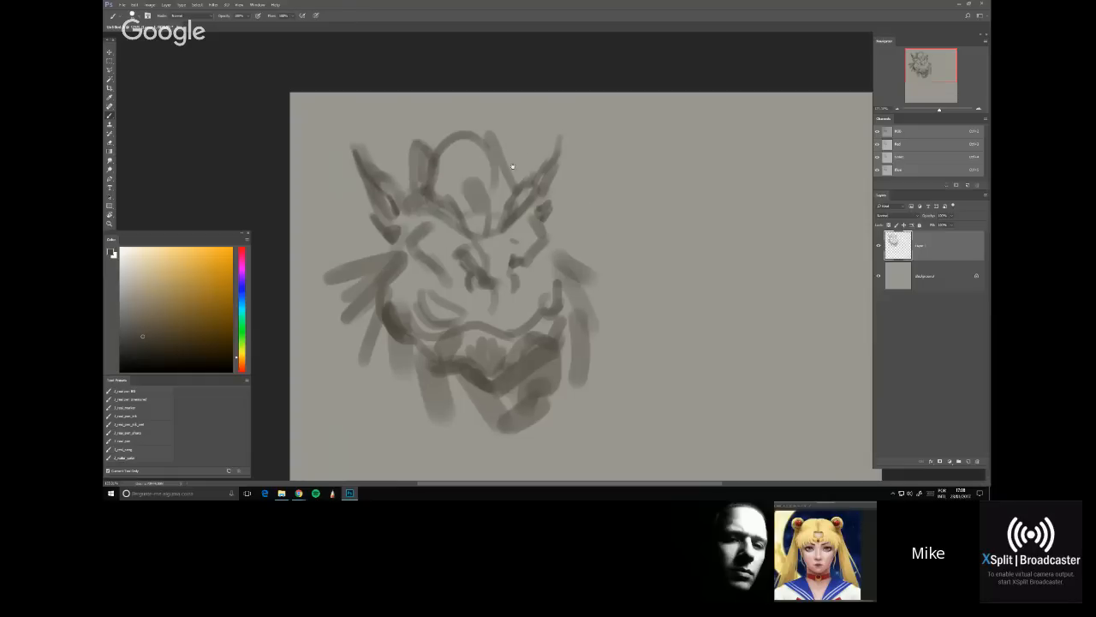
mouse_move(457, 178)
mouse_down()
mouse_move(489, 169)
mouse_move(472, 184)
mouse_move(482, 172)
mouse_move(466, 145)
mouse_up()
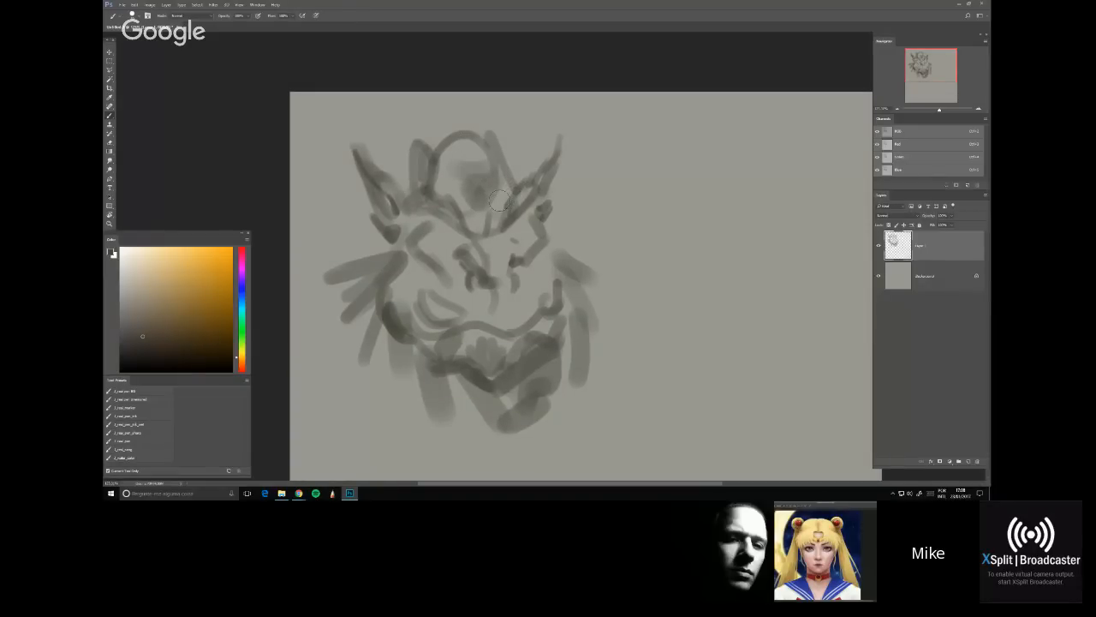
Pick a slightly lighter grey-brown and thicken the top and right side of the skull outline with broad strokes
click(147, 320)
mouse_move(457, 147)
mouse_down()
mouse_move(434, 133)
mouse_move(489, 141)
mouse_move(465, 129)
mouse_move(482, 136)
mouse_move(449, 241)
mouse_move(467, 155)
mouse_move(506, 151)
mouse_move(495, 136)
mouse_move(513, 176)
mouse_up()
drag(487, 226, 489, 205)
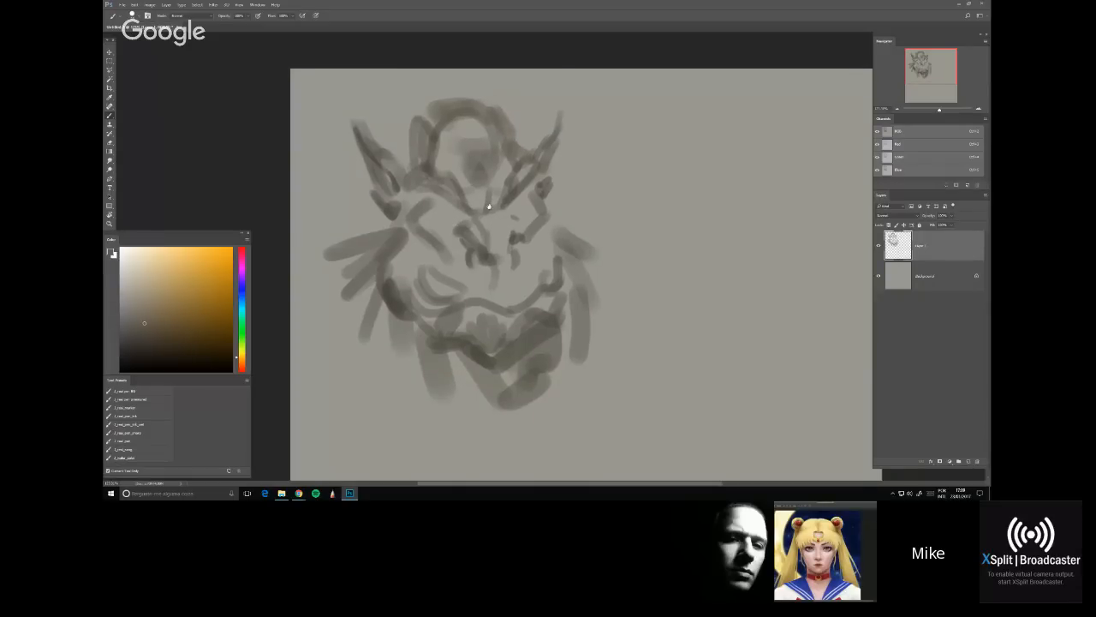
mouse_move(529, 158)
mouse_down()
mouse_move(507, 138)
mouse_move(511, 105)
mouse_move(516, 129)
mouse_up()
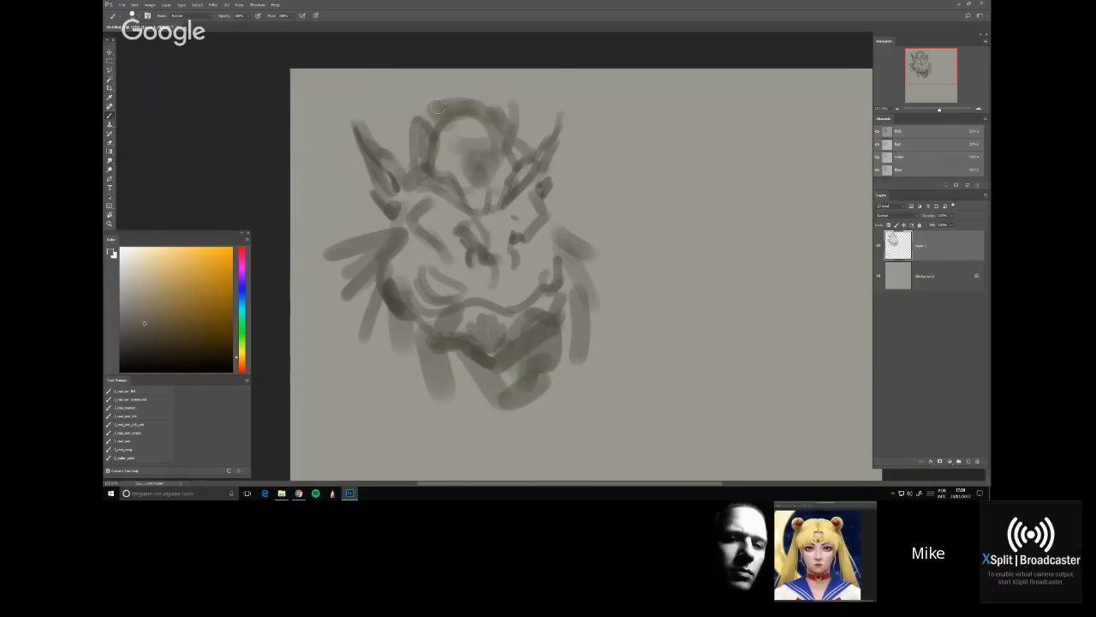
drag(437, 106, 489, 96)
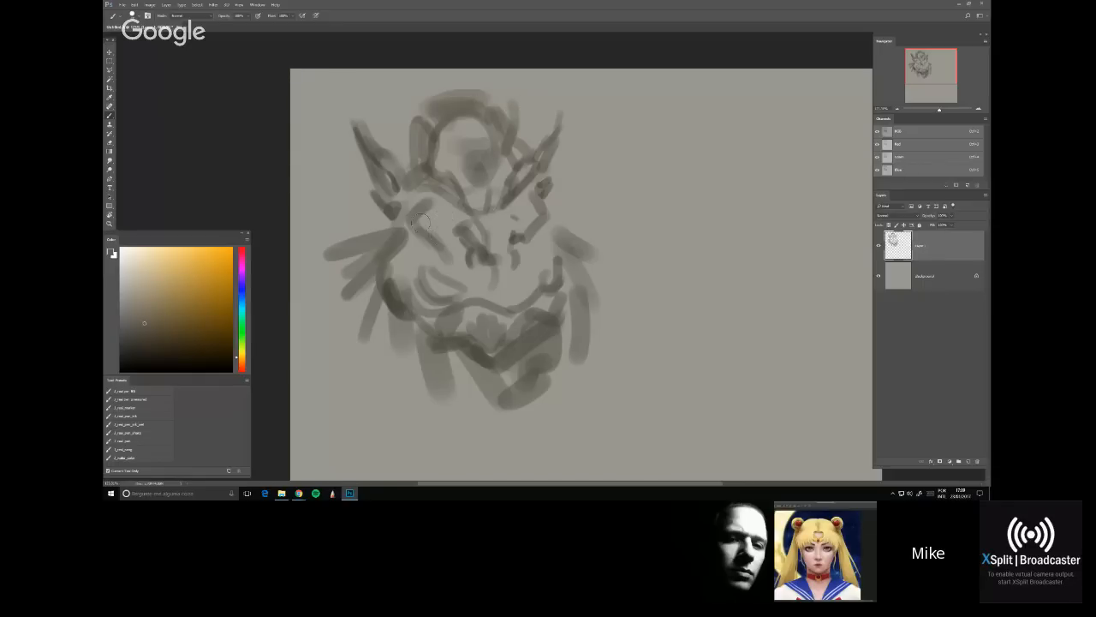
Shade the left cheekbone with broad strokes and mark the eyes under the brow with a darker grey-brown
drag(420, 221, 444, 247)
mouse_move(413, 205)
mouse_down()
mouse_move(444, 184)
mouse_move(455, 189)
mouse_move(442, 199)
mouse_move(437, 191)
mouse_move(448, 214)
mouse_move(435, 190)
mouse_up()
click(138, 333)
mouse_move(459, 206)
mouse_down()
mouse_move(513, 202)
mouse_move(533, 177)
mouse_up()
Pick a more saturated brown and tint the left cheek and muzzle, stepping back and forth through the strokes to compare
click(181, 329)
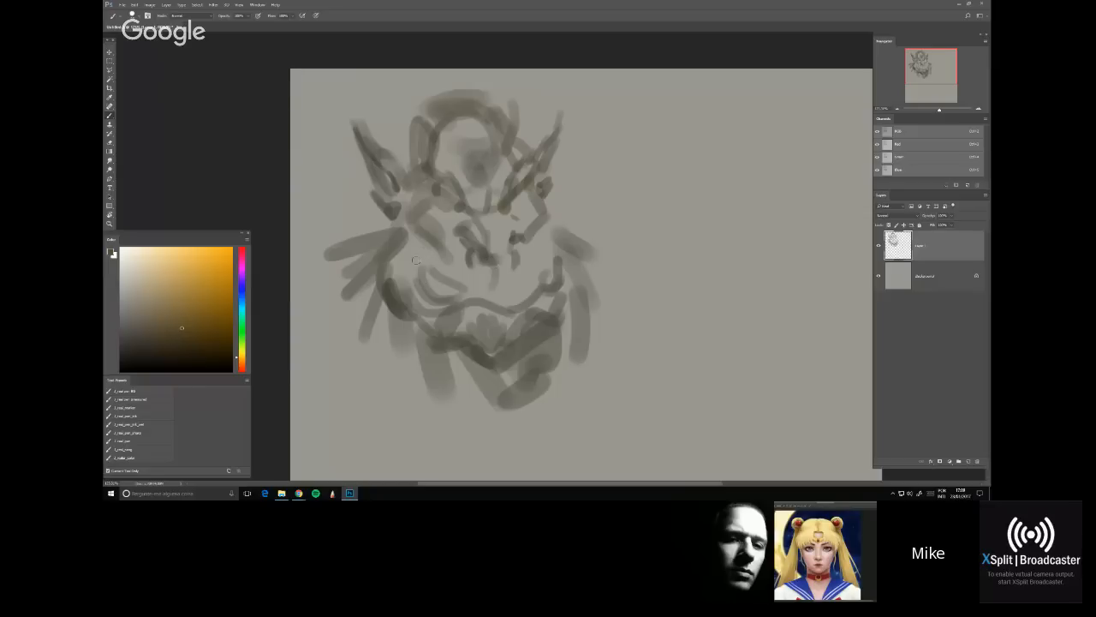
drag(414, 262, 413, 268)
mouse_move(495, 288)
mouse_down()
mouse_move(478, 293)
mouse_move(526, 272)
mouse_move(492, 293)
mouse_move(458, 255)
mouse_move(399, 241)
mouse_up()
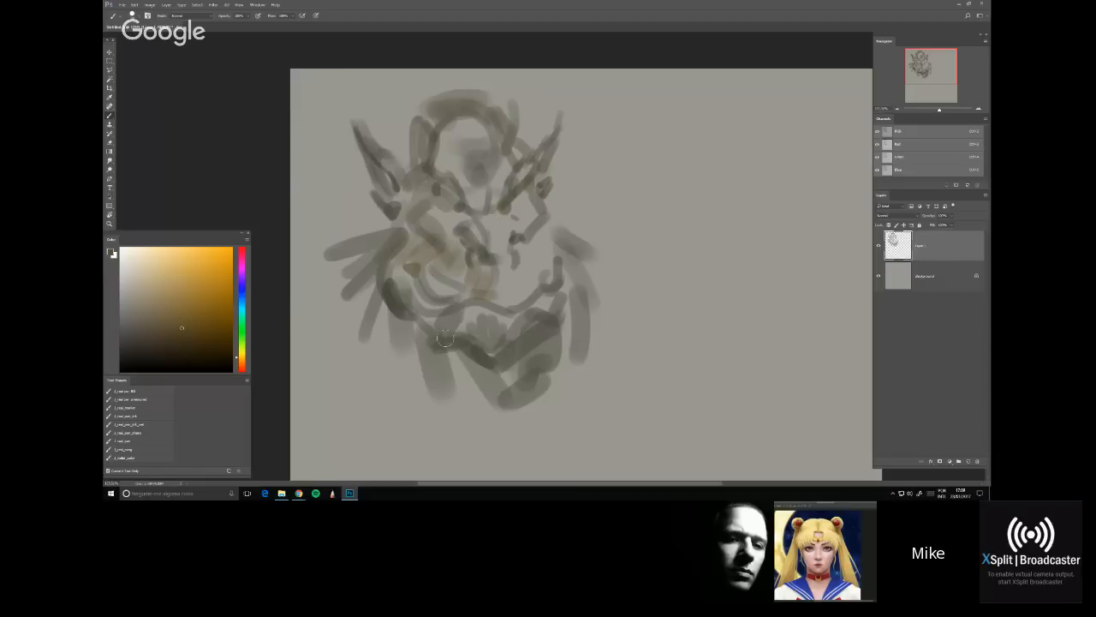
key(ctrl+alt+z)
key(ctrl+alt+z)
key(ctrl+alt+z)
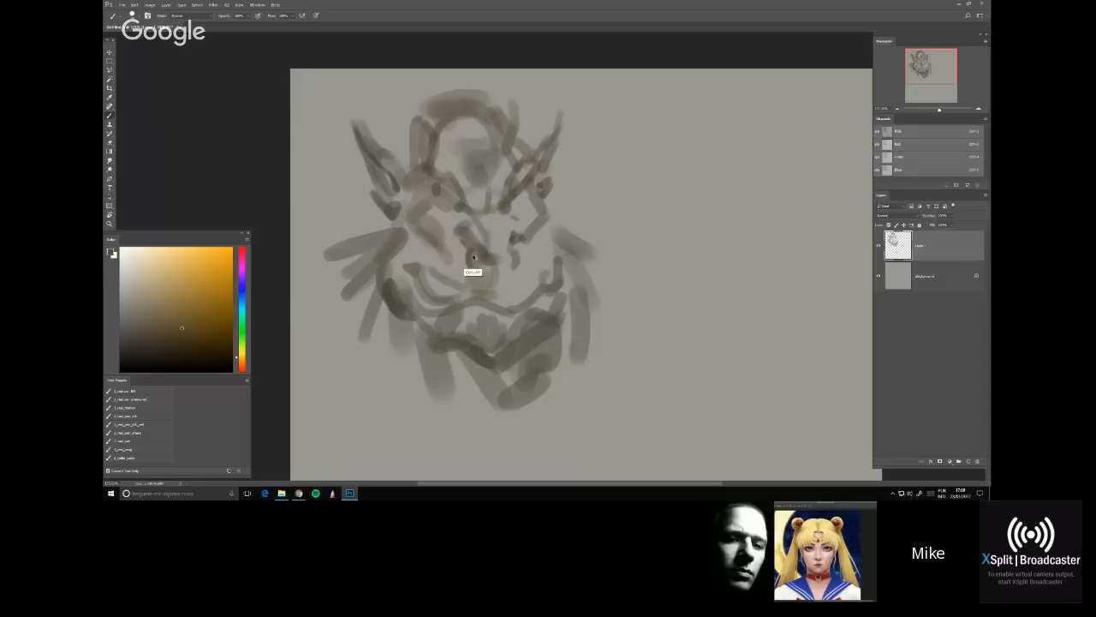
key(ctrl+shift+z)
key(ctrl+shift+z)
key(ctrl+shift+z)
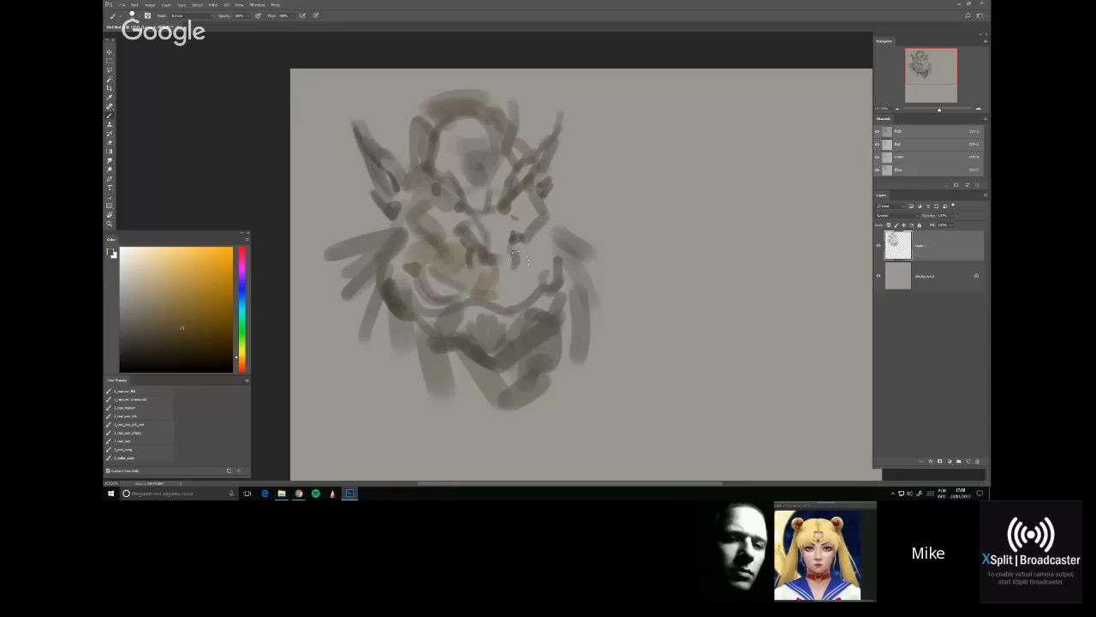
Add brown shading beside the right eye and on the left cheek, undo the cheek stroke, and choose a darker brown
drag(514, 221, 538, 253)
drag(529, 221, 525, 236)
drag(442, 219, 434, 247)
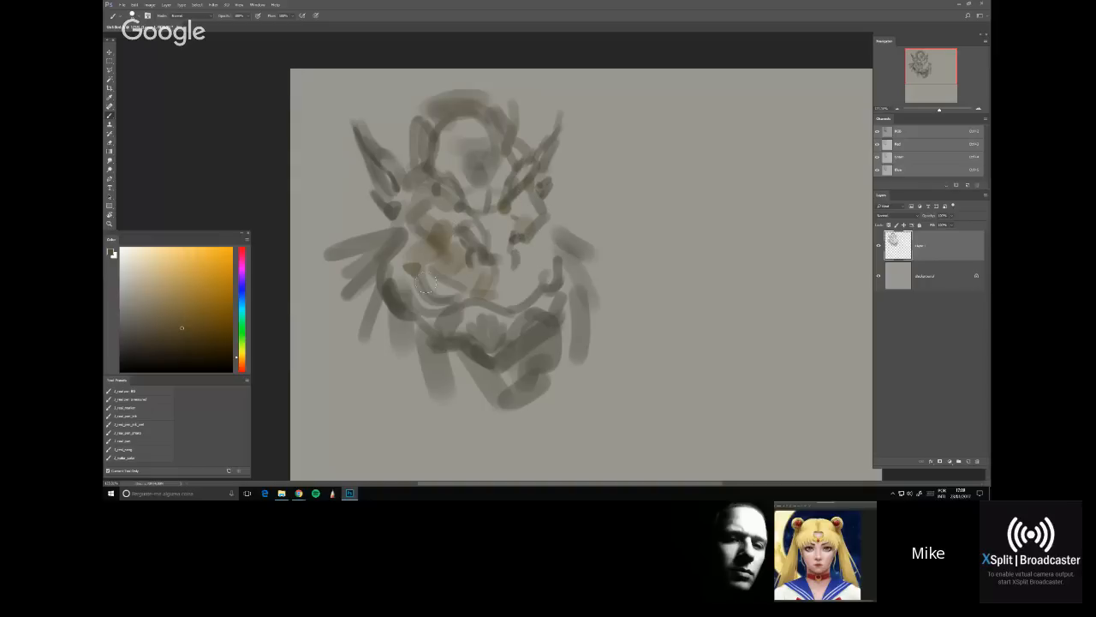
key(ctrl+z)
click(187, 344)
key(ctrl+z)
Add an empty layer above the sketch, and stretch the sketch layer slightly wider to the right with Free Transform
key(ctrl+shift+alt+n)
key(ctrl+t)
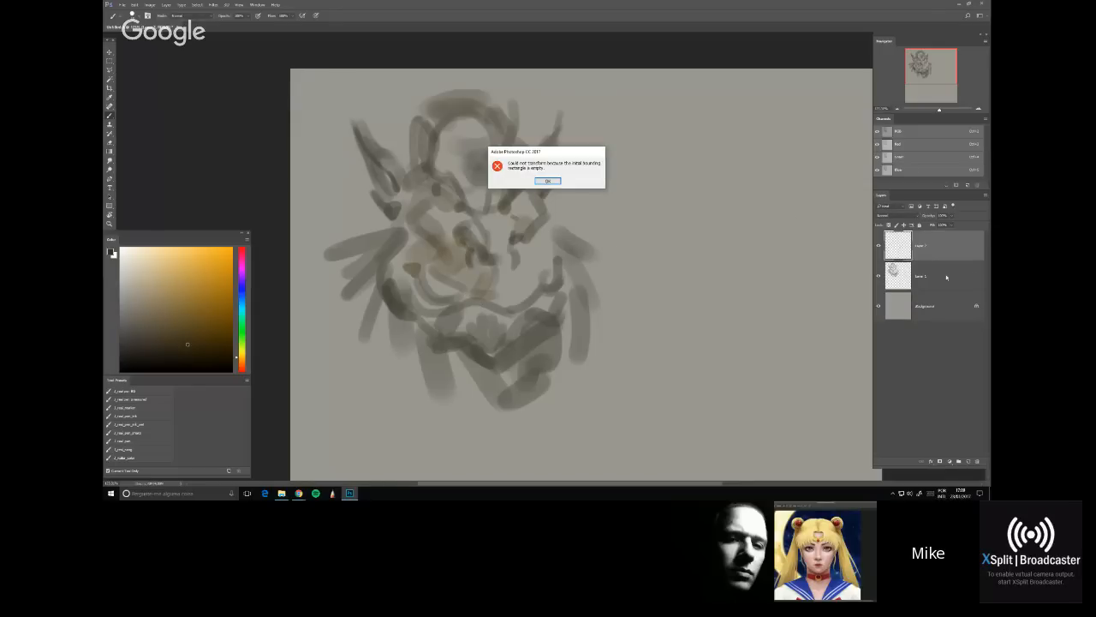
key(Return)
click(946, 276)
key(ctrl+t)
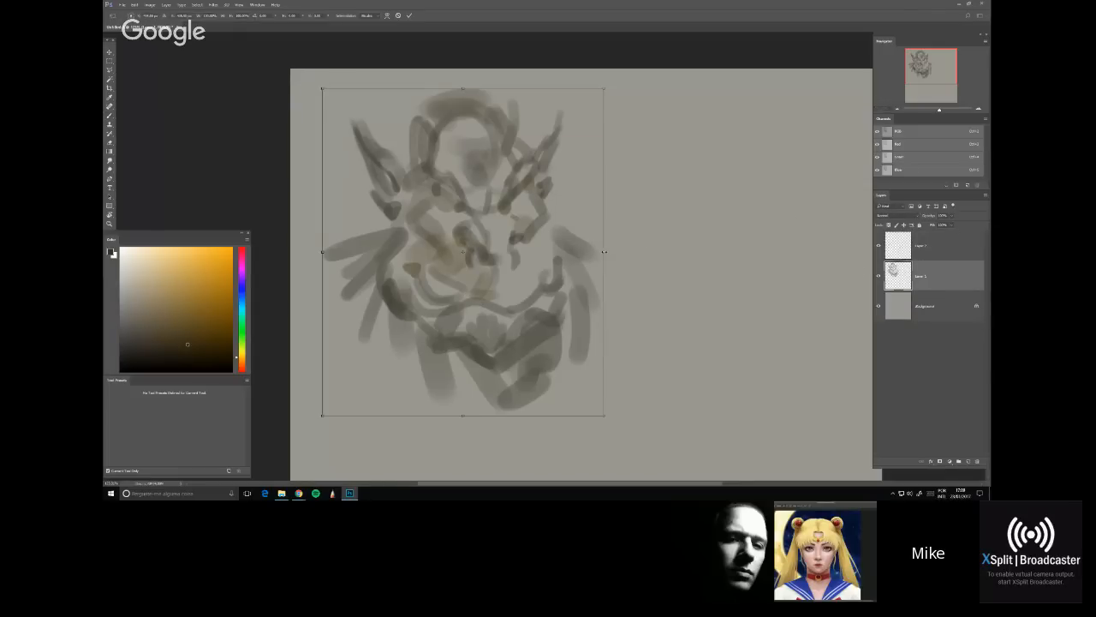
mouse_move(604, 251)
mouse_down()
mouse_move(648, 245)
mouse_move(631, 245)
mouse_up()
key(Return)
On the empty upper layer, try short brush strokes around the brow, forehead and right mouth corner, undoing unwanted ones
key(b)
key(alt+bracketright)
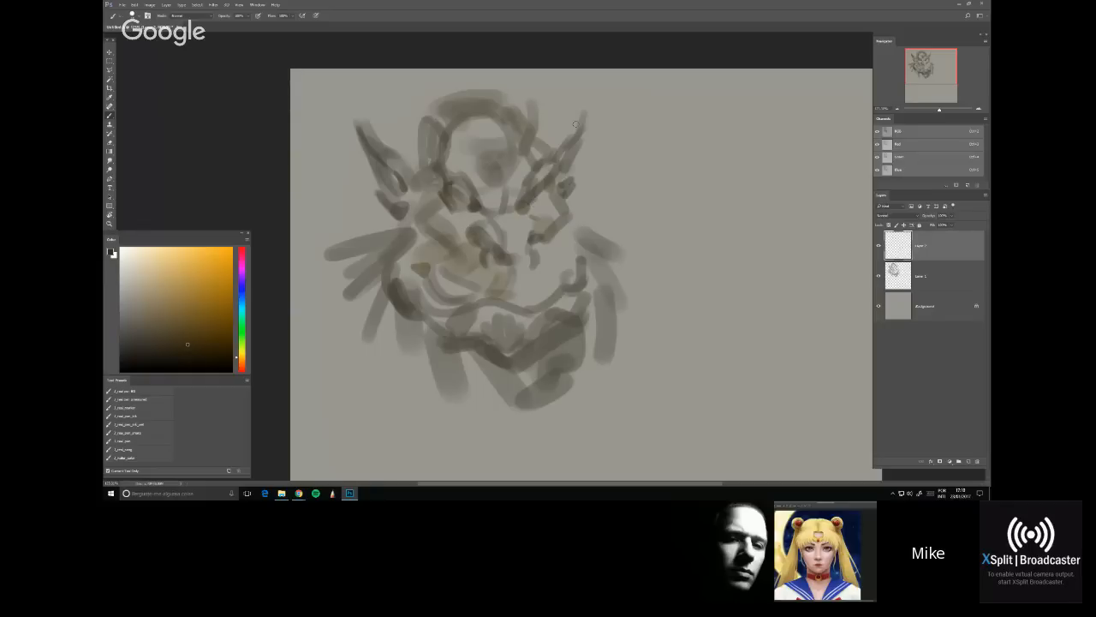
drag(543, 204, 499, 205)
drag(465, 138, 456, 155)
alt+click(461, 176)
key(ctrl+alt+z)
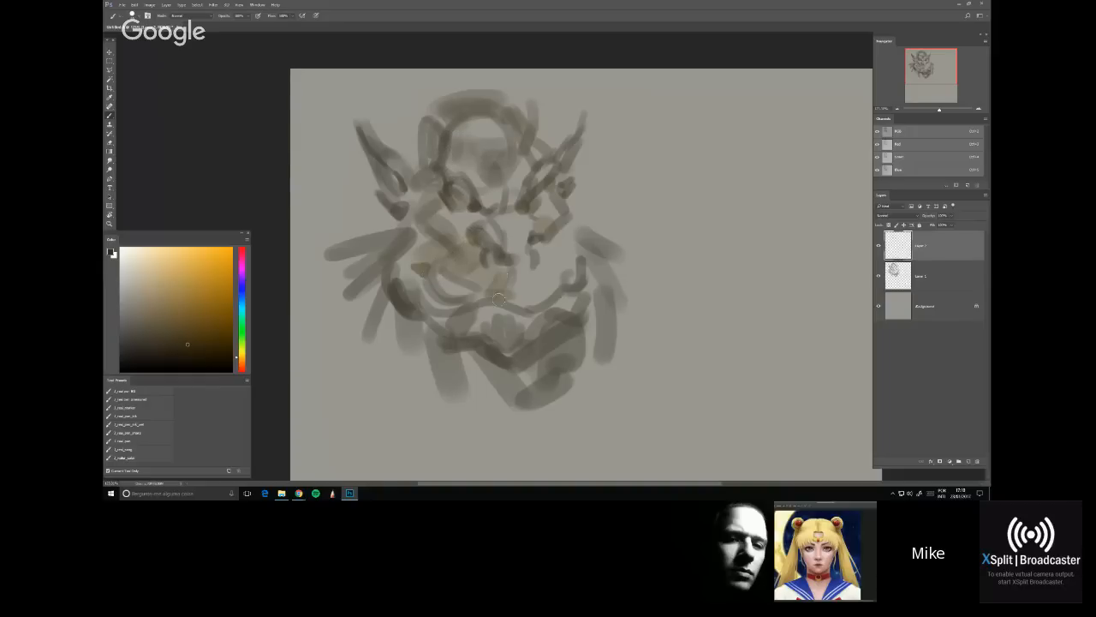
mouse_move(543, 285)
mouse_down()
mouse_move(523, 301)
mouse_move(559, 276)
mouse_up()
key(ctrl+alt+z)
key(ctrl+alt+z)
Extend the mane outward on both sides of the face with broad strokes, using a lighter muted brown
mouse_move(335, 261)
mouse_down()
mouse_move(347, 292)
mouse_move(312, 268)
mouse_move(310, 305)
mouse_up()
drag(617, 255, 612, 271)
drag(154, 329, 161, 323)
mouse_move(301, 281)
mouse_down()
mouse_move(315, 317)
mouse_move(330, 263)
mouse_up()
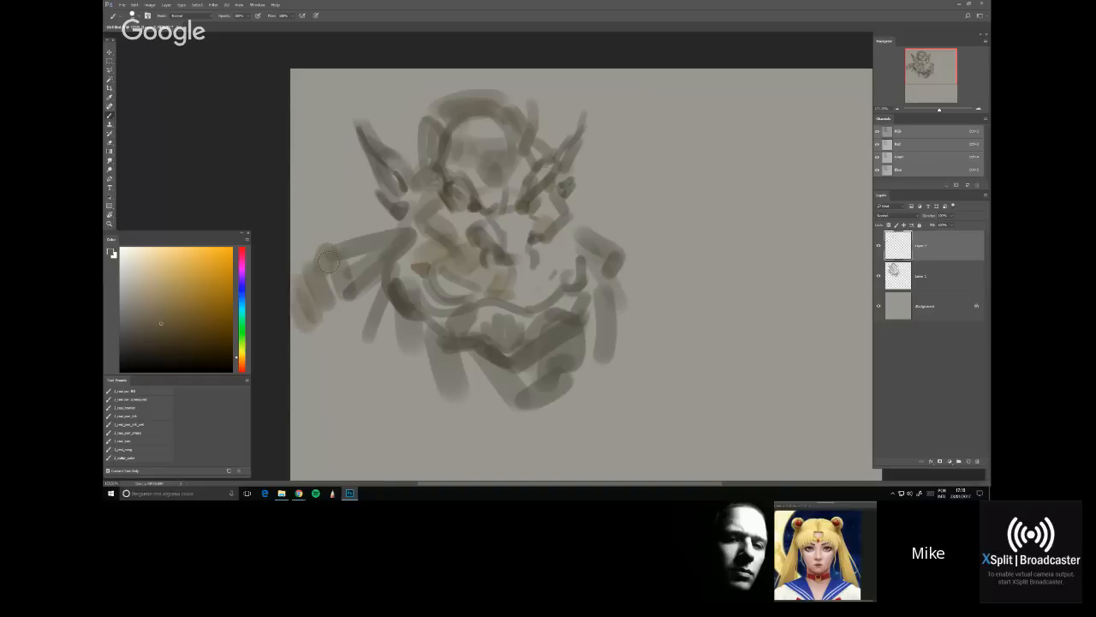
drag(613, 262, 634, 261)
drag(353, 266, 360, 276)
Choose a very dark saturated brown, dab the nose, and add a thin line running outward from the right cheek
click(150, 342)
click(154, 352)
click(173, 352)
click(180, 358)
drag(464, 239, 469, 243)
alt+click(523, 202)
drag(560, 231, 580, 246)
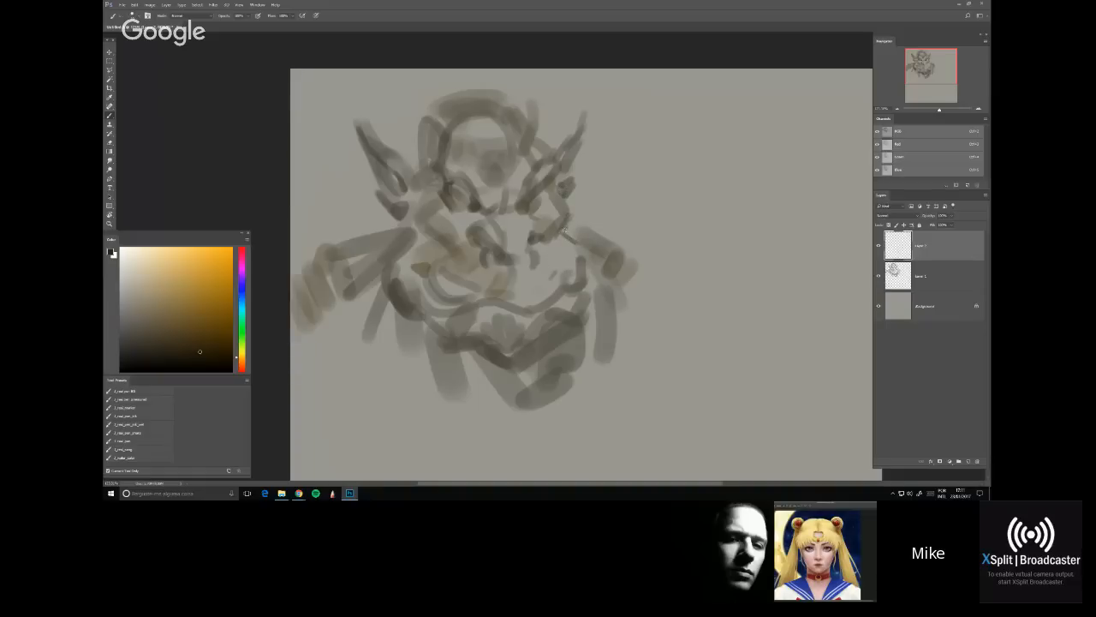
Paint a heavy dark brown jawline sweeping under the mouth from cheek to cheek, and rework its upper left edge
mouse_move(418, 207)
mouse_down()
mouse_move(393, 307)
mouse_move(441, 331)
mouse_move(448, 362)
mouse_move(471, 351)
mouse_move(450, 350)
mouse_move(483, 378)
mouse_move(550, 362)
mouse_move(497, 385)
mouse_move(489, 376)
mouse_move(595, 331)
mouse_move(581, 305)
mouse_move(524, 370)
mouse_move(522, 383)
mouse_move(546, 383)
mouse_move(557, 332)
mouse_move(540, 357)
mouse_move(580, 343)
mouse_move(598, 310)
mouse_up()
drag(417, 328, 440, 365)
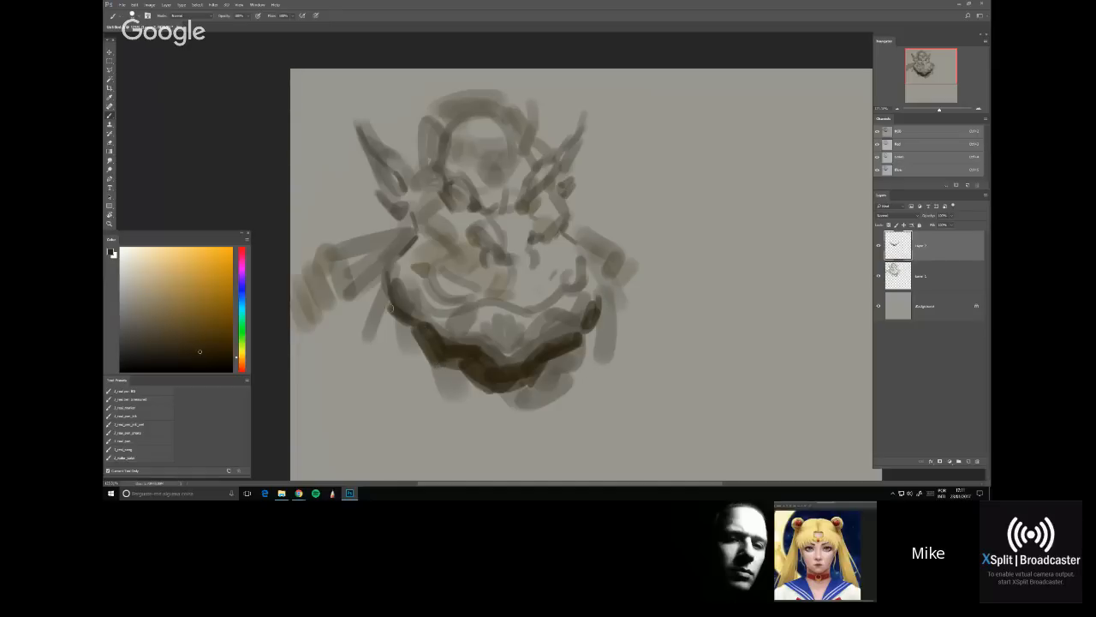
mouse_move(390, 308)
mouse_down()
mouse_move(387, 269)
mouse_move(381, 313)
mouse_up()
drag(386, 262, 381, 337)
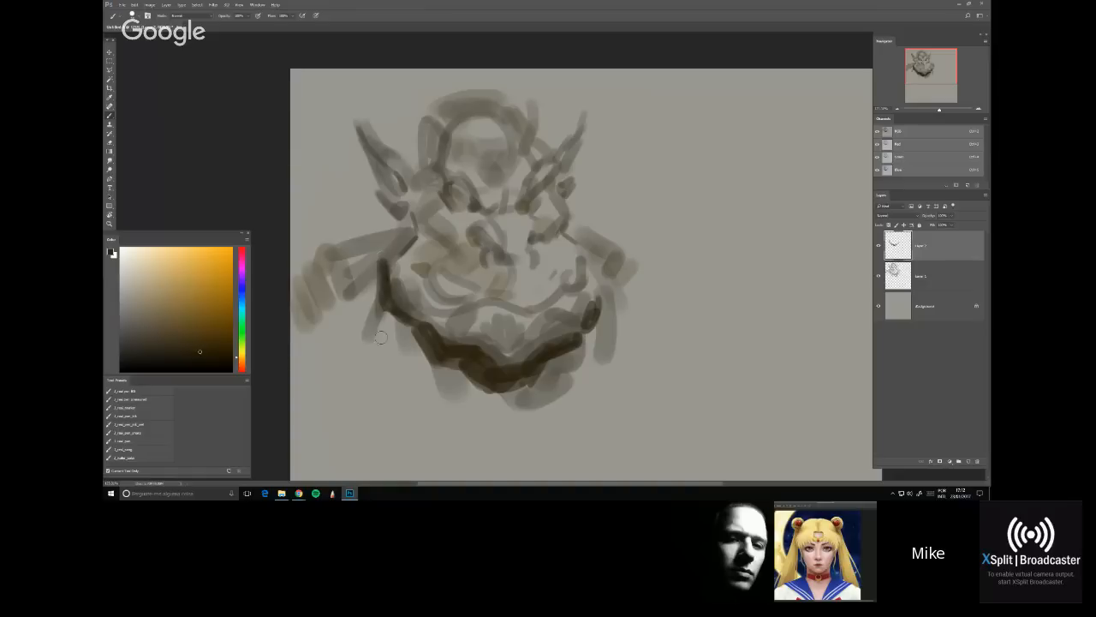
key(ctrl+z)
drag(385, 255, 379, 319)
Paint dark mane strokes fanning down from the left jaw and two curved beard strokes below the chin, undoing one stroke
drag(378, 318, 374, 386)
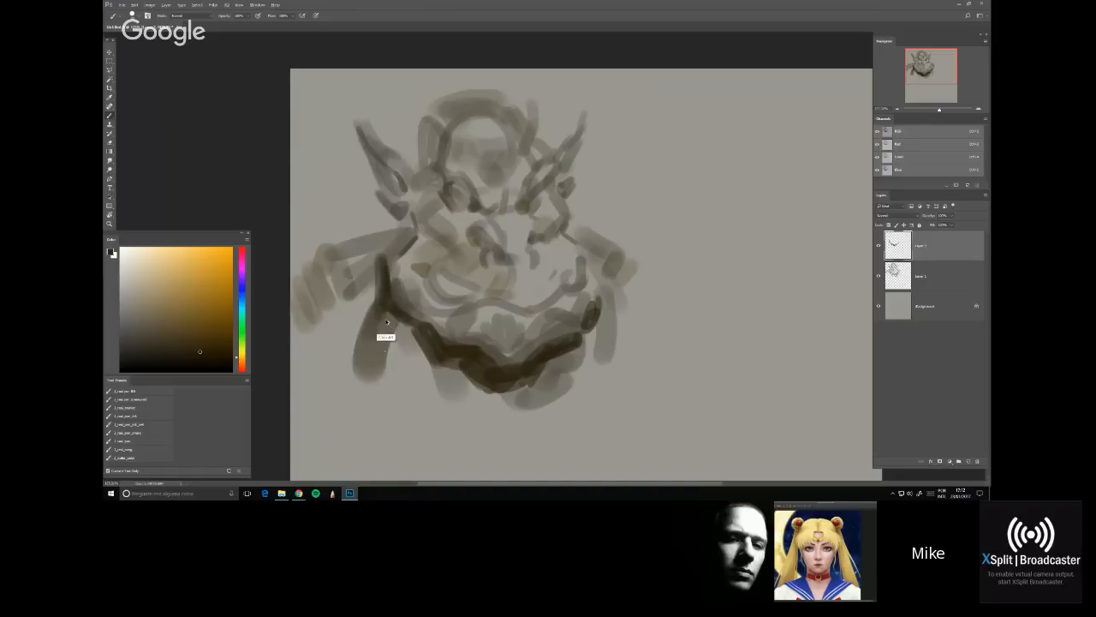
key(ctrl+z)
drag(385, 338, 394, 396)
mouse_move(378, 291)
mouse_down()
mouse_move(366, 383)
mouse_move(341, 364)
mouse_up()
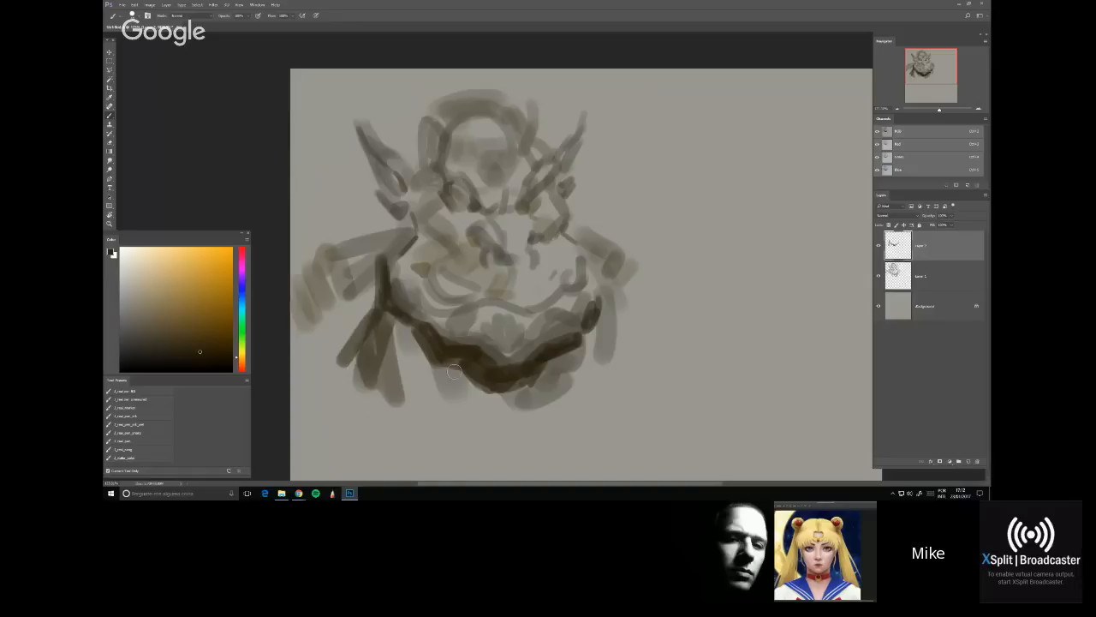
drag(452, 373, 491, 439)
drag(420, 391, 489, 443)
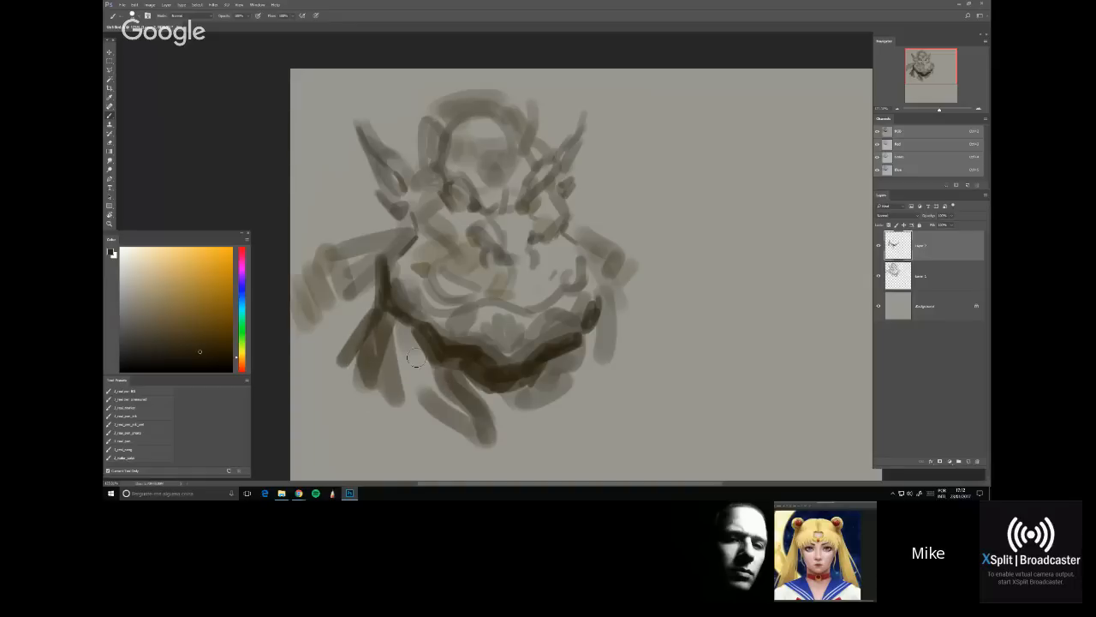
drag(382, 269, 317, 355)
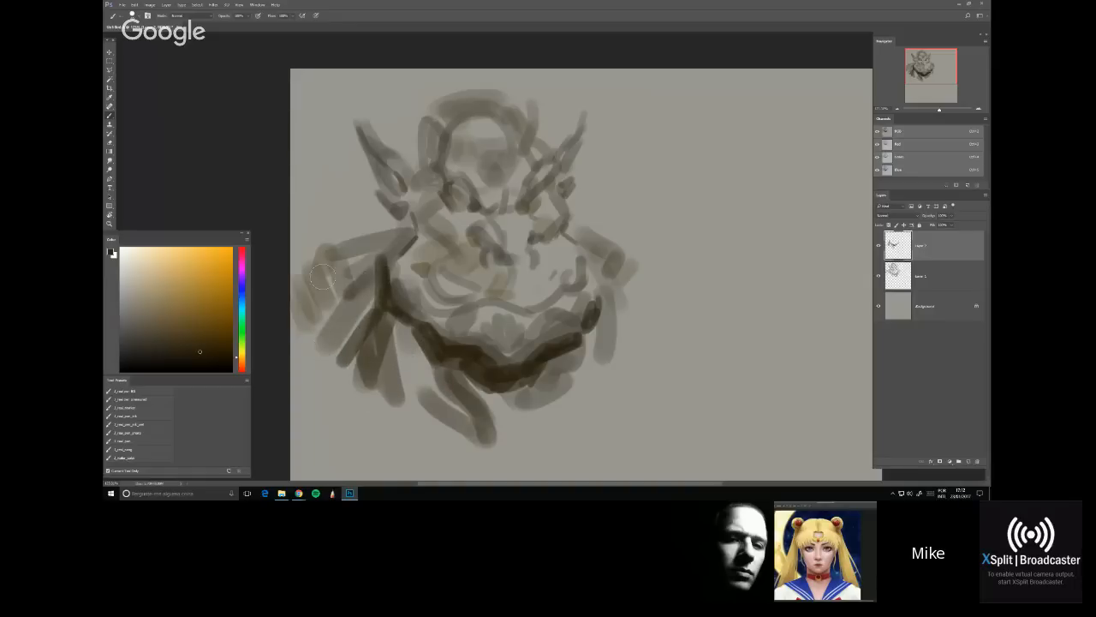
Darken the upper edge of the left mane with a broad stroke from its outer tip towards the cheek, replacing a first attempt
mouse_move(334, 248)
mouse_down()
mouse_move(291, 295)
mouse_move(402, 236)
mouse_up()
key(ctrl+z)
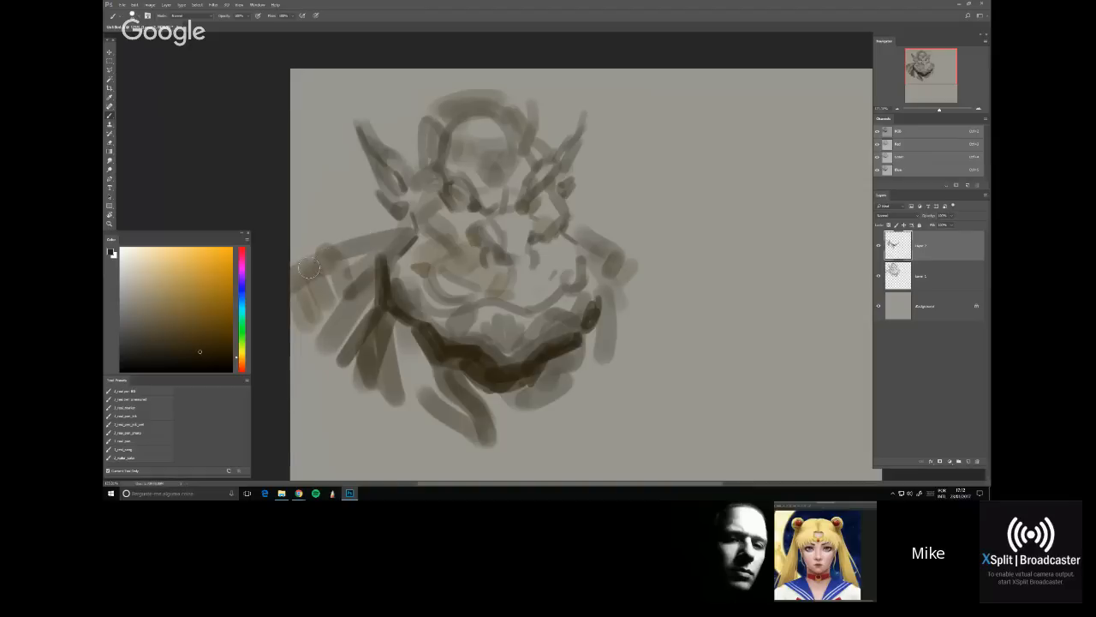
drag(299, 273, 402, 230)
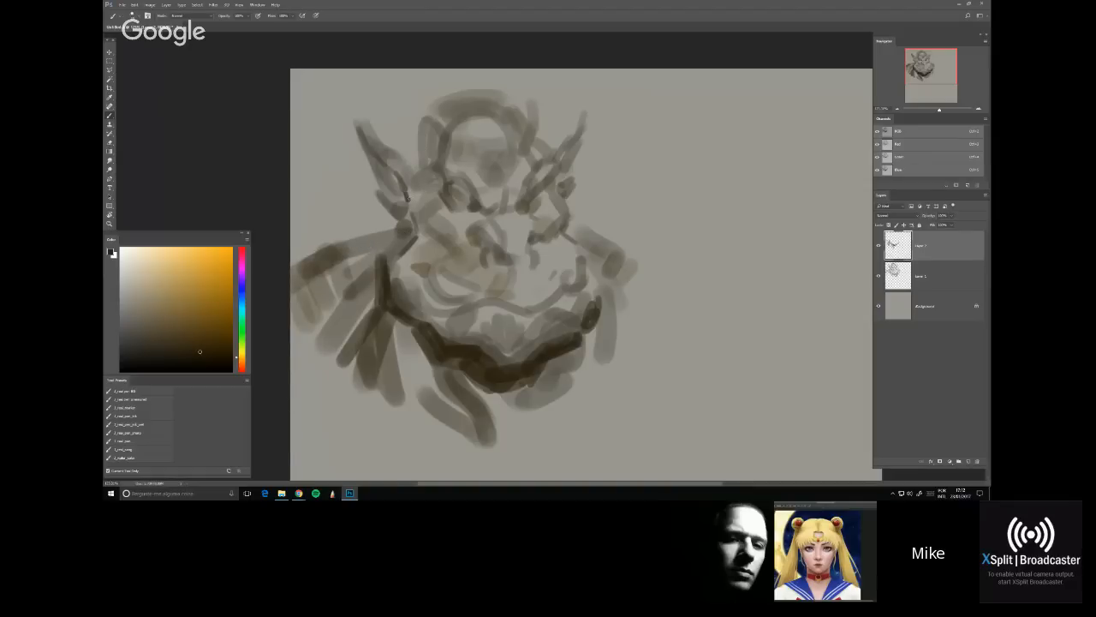
Accent the left ear base, left brow, inner eyes, mouth corners and nose with small dark brown marks, undoing the last brow stroke
mouse_move(409, 198)
mouse_down()
mouse_move(451, 185)
mouse_move(433, 169)
mouse_move(478, 208)
mouse_move(467, 207)
mouse_move(524, 202)
mouse_move(507, 184)
mouse_up()
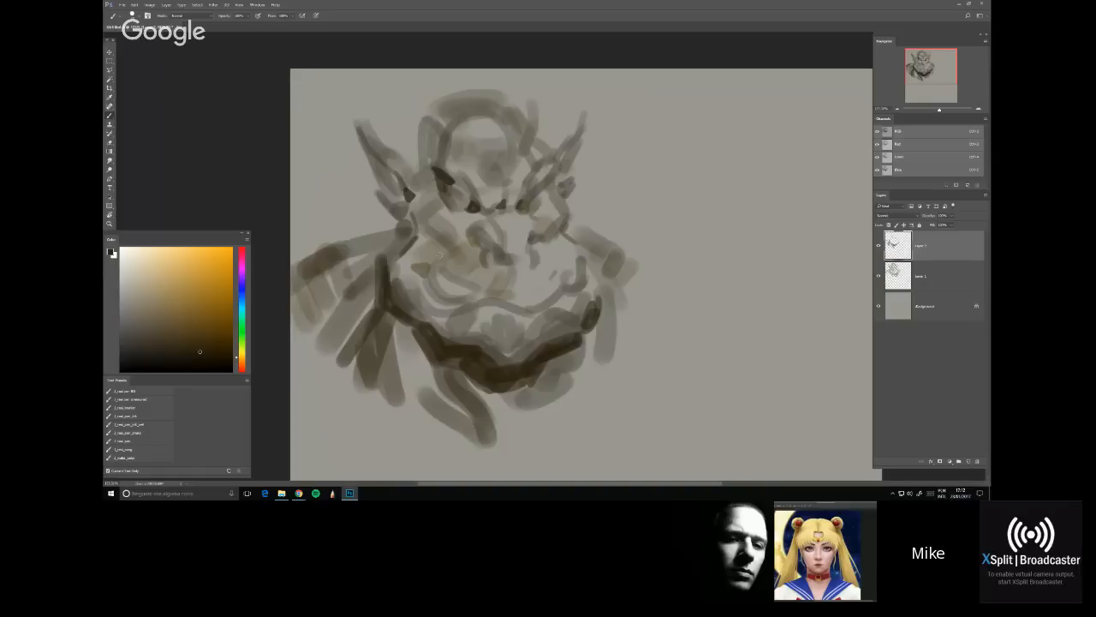
drag(426, 279, 435, 269)
drag(575, 263, 578, 267)
mouse_move(484, 240)
mouse_down()
mouse_move(492, 250)
mouse_move(483, 246)
mouse_up()
drag(492, 259, 506, 271)
drag(451, 186, 437, 171)
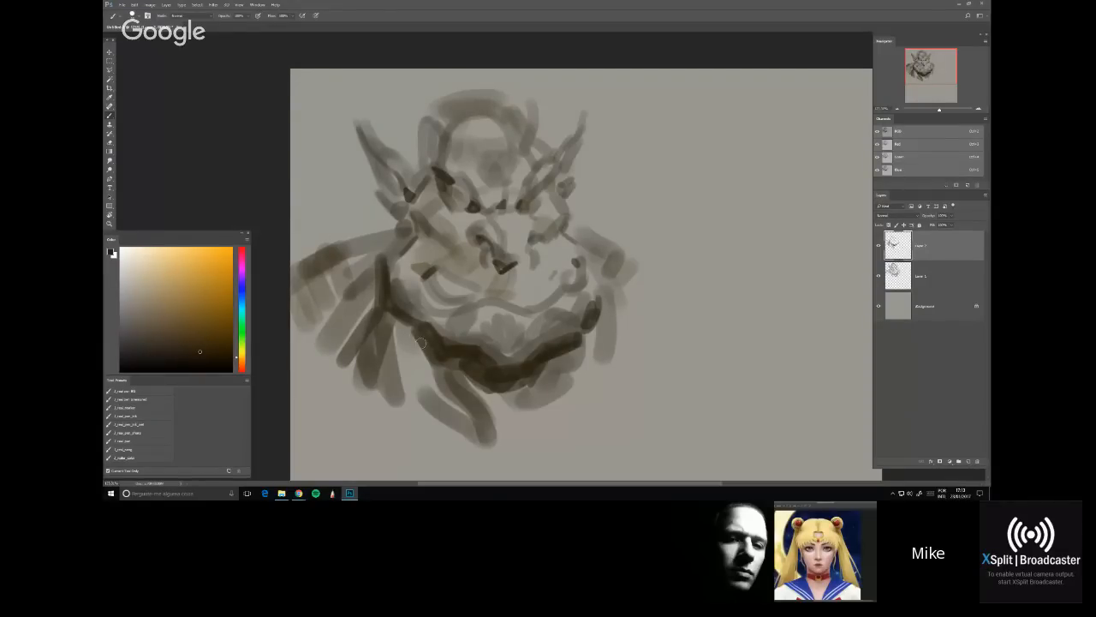
key(ctrl+z)
Thicken the dark lower left jawline and partly erase the outer right end of the jaw to soften it
mouse_move(412, 331)
mouse_down()
mouse_move(434, 369)
mouse_move(428, 360)
mouse_move(463, 369)
mouse_move(489, 396)
mouse_up()
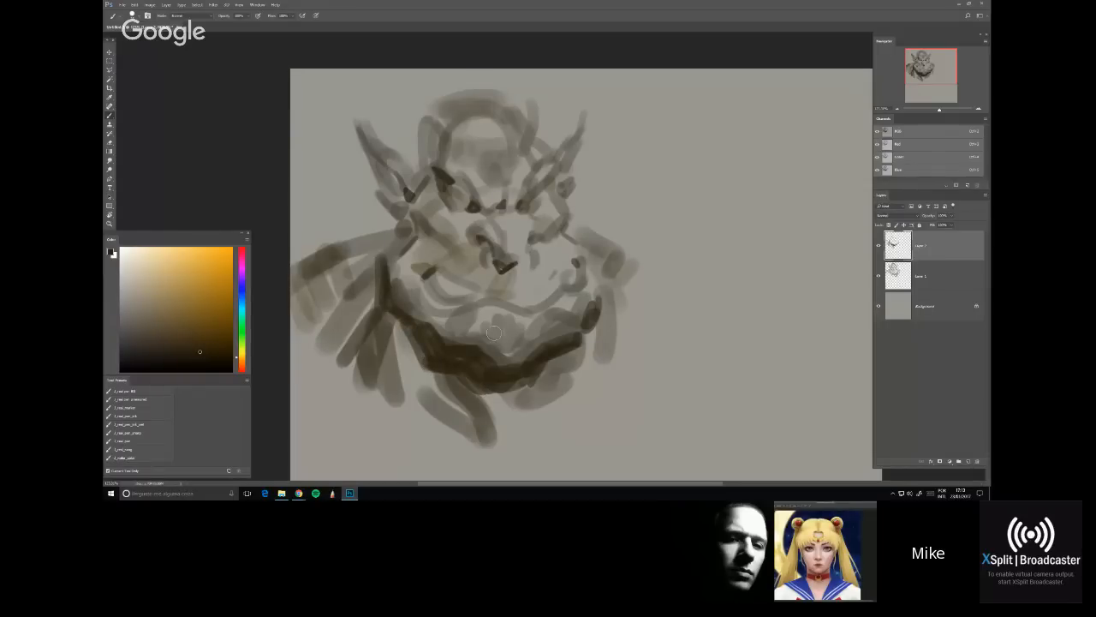
key(e)
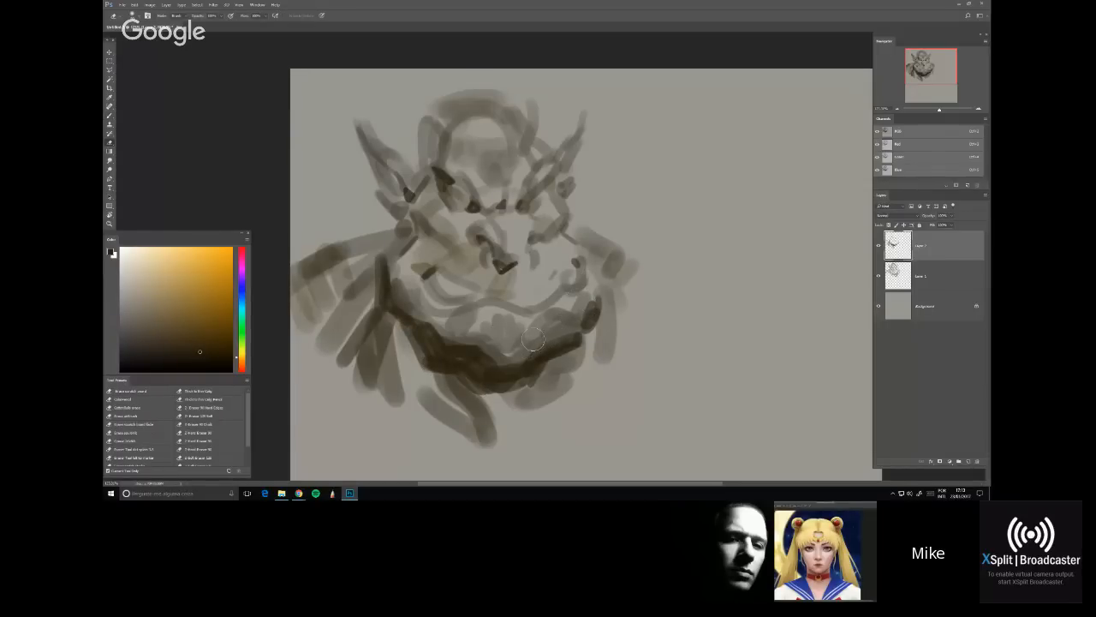
mouse_move(594, 293)
mouse_down()
mouse_move(590, 317)
mouse_move(599, 300)
mouse_move(602, 336)
mouse_up()
key(b)
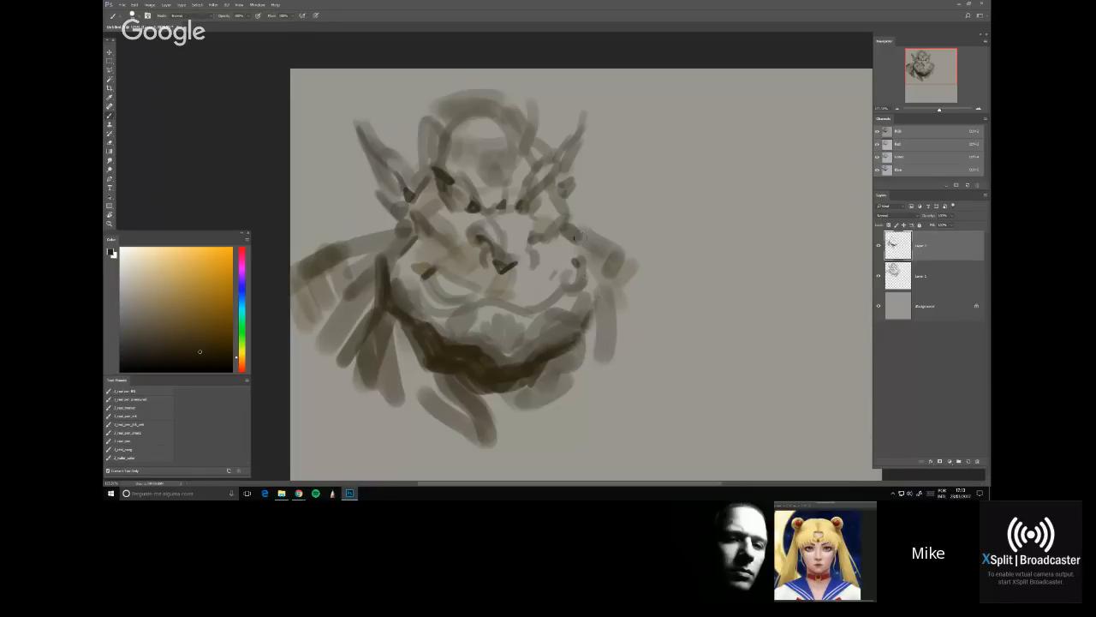
Darken the upper mane edges where they meet both cheeks, and strengthen the left temple
mouse_move(571, 234)
mouse_down()
mouse_move(566, 224)
mouse_move(591, 241)
mouse_up()
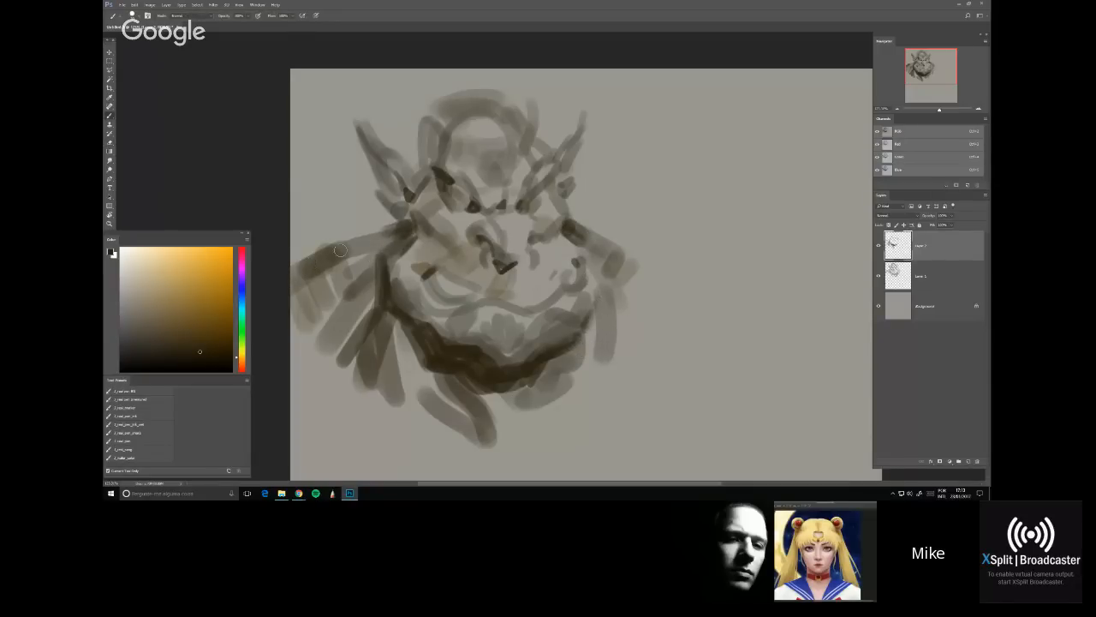
drag(411, 225, 388, 236)
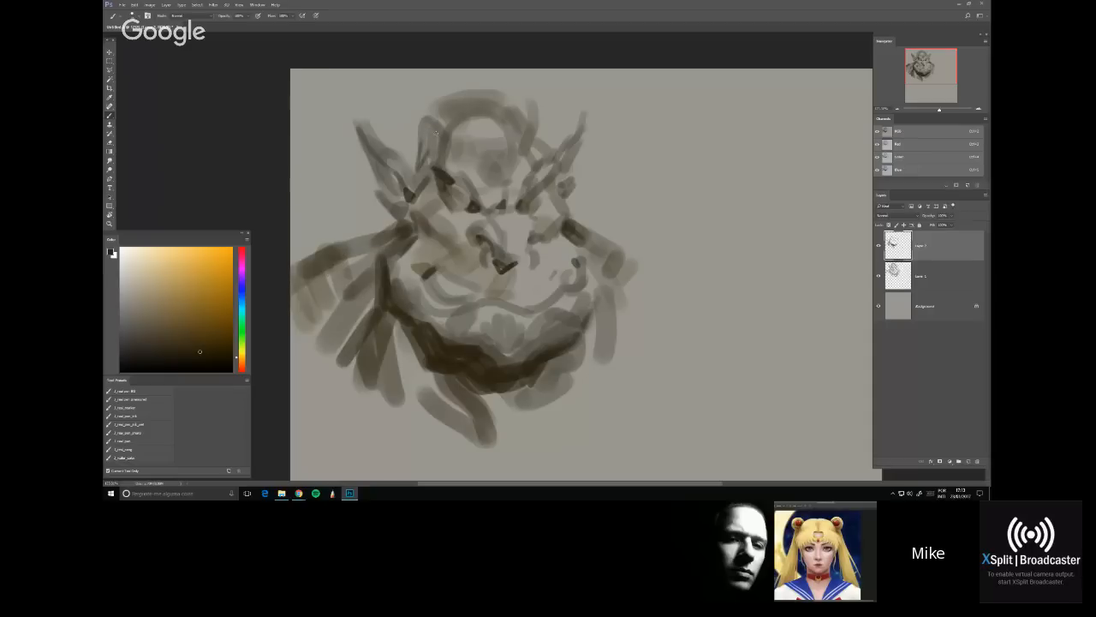
drag(422, 145, 425, 125)
Paint dark strokes at the base of the right ear, undoing the longer strokes up towards its tip
drag(557, 183, 558, 178)
drag(563, 178, 568, 176)
drag(564, 183, 581, 159)
key(ctrl+z)
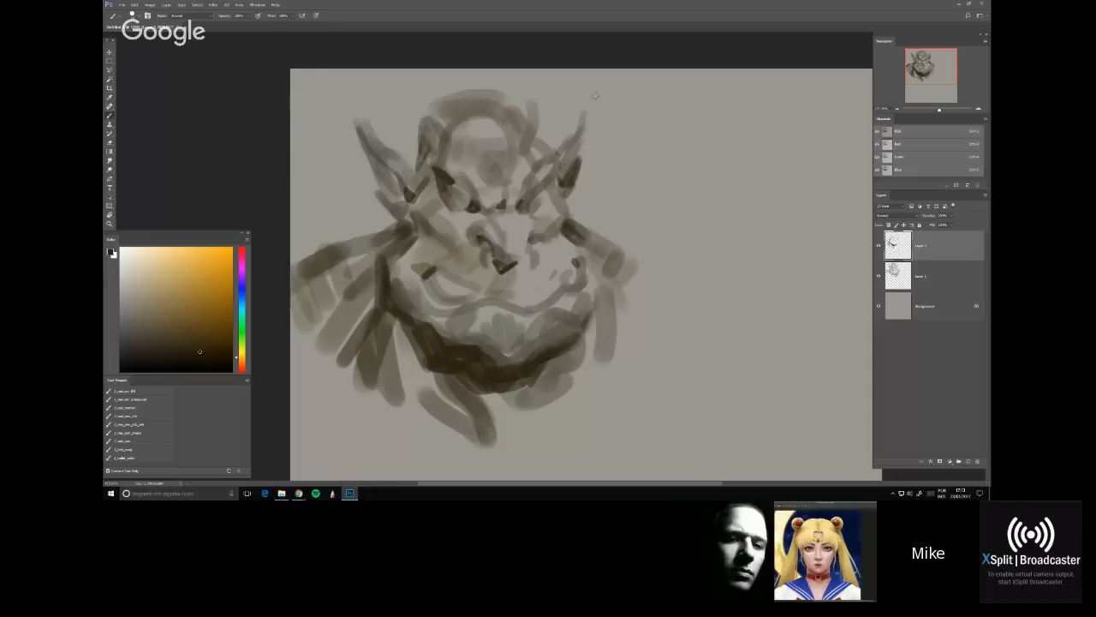
drag(565, 183, 582, 146)
key(ctrl+z)
With a smaller brush, darken the left ear's inner edge and extend the right ear to a sharp tip in a less saturated brown
key(bracketleft)
key(bracketleft)
drag(370, 154, 385, 175)
drag(176, 349, 176, 341)
drag(565, 163, 590, 123)
key(ctrl+z)
drag(567, 161, 596, 113)
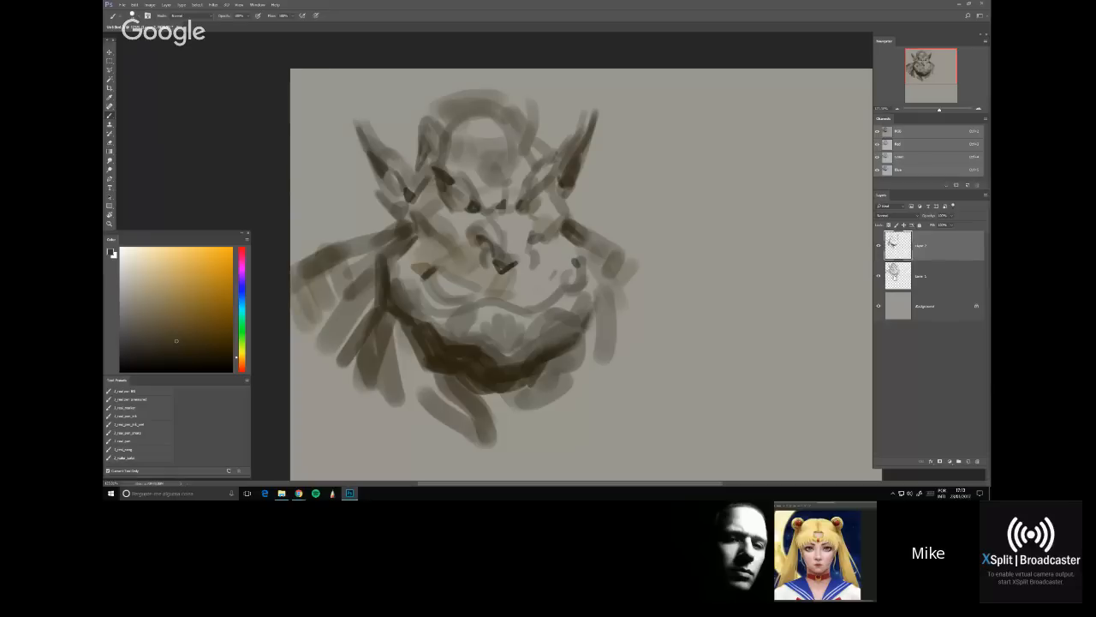
On the lower sketch layer, erase stray lines around the right ear with a reduced eraser, and return to the brush
click(897, 275)
key(e)
right_click(548, 120)
click(690, 86)
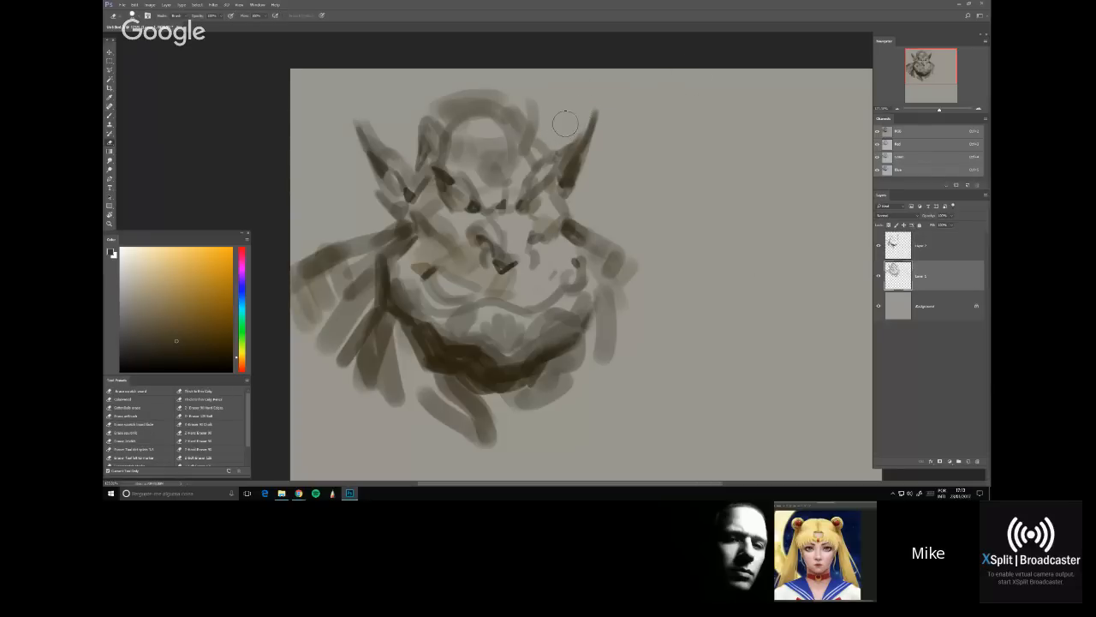
key(bracketleft)
key(bracketleft)
key(bracketleft)
key(b)
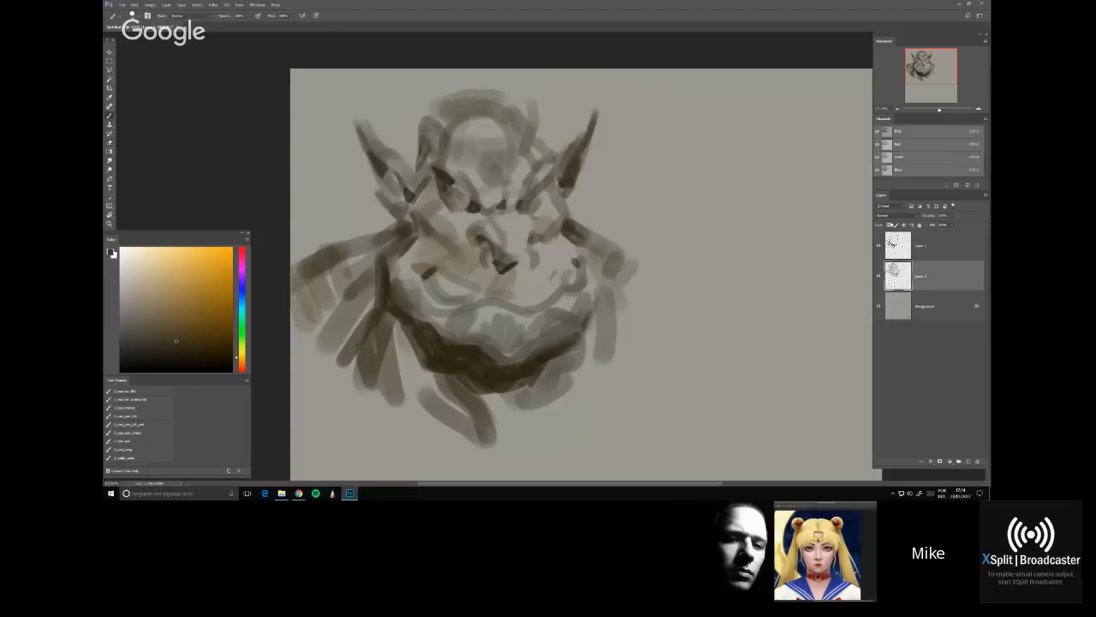
On the upper layer, shade the middle of the forehead, the left side of the nose and both cheek folds
click(937, 256)
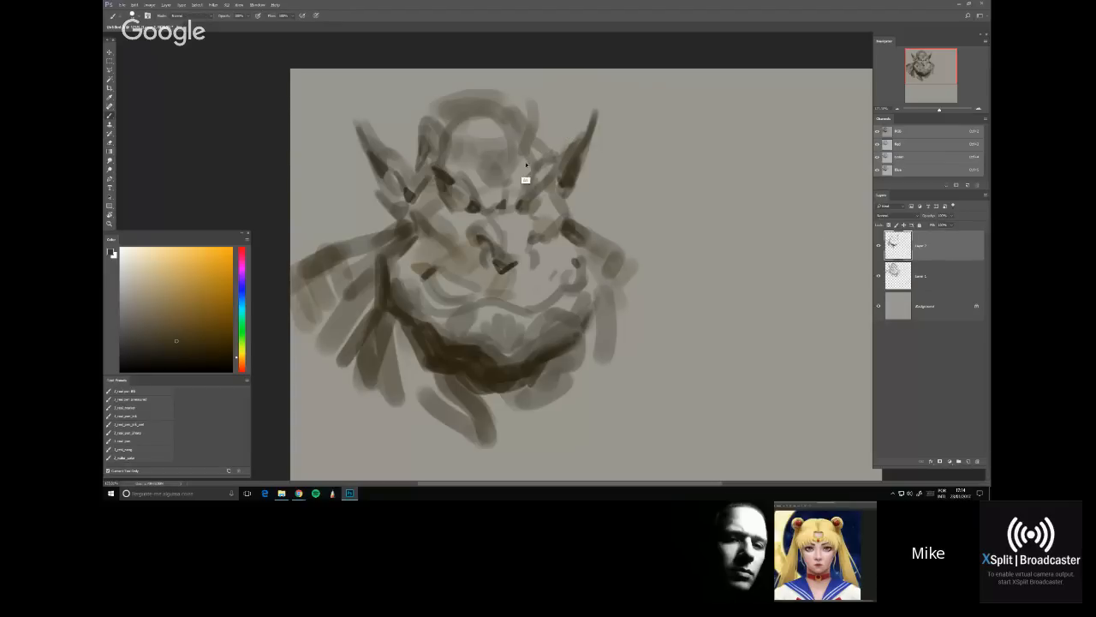
mouse_move(498, 158)
mouse_down()
mouse_move(486, 120)
mouse_move(479, 152)
mouse_move(472, 139)
mouse_move(460, 149)
mouse_move(478, 126)
mouse_move(464, 136)
mouse_move(487, 183)
mouse_up()
alt+click(490, 167)
key([)
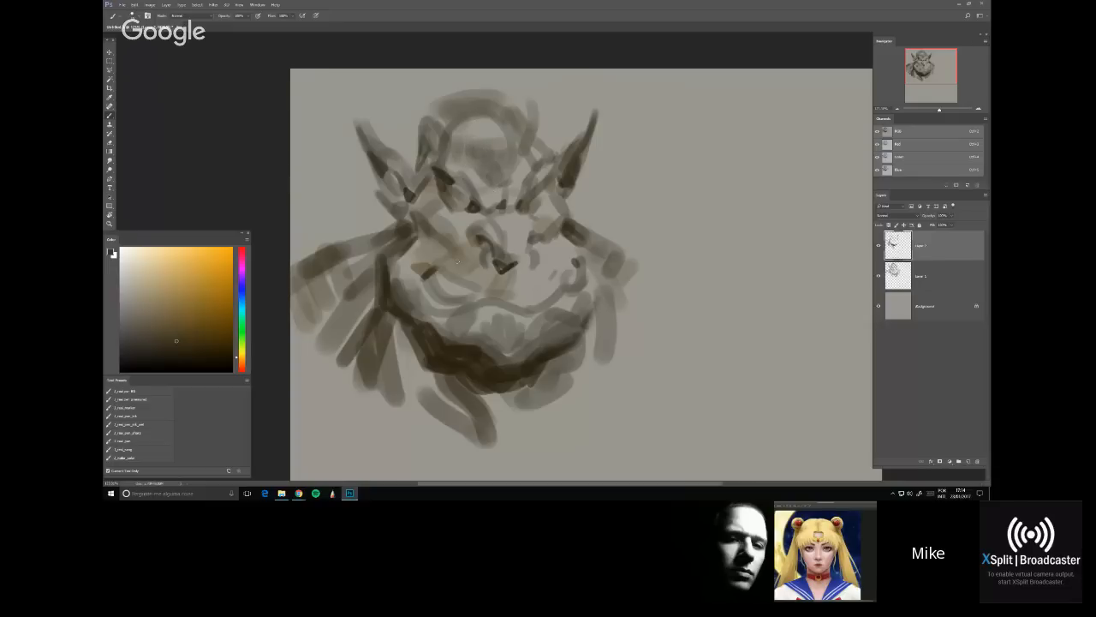
drag(463, 239, 449, 247)
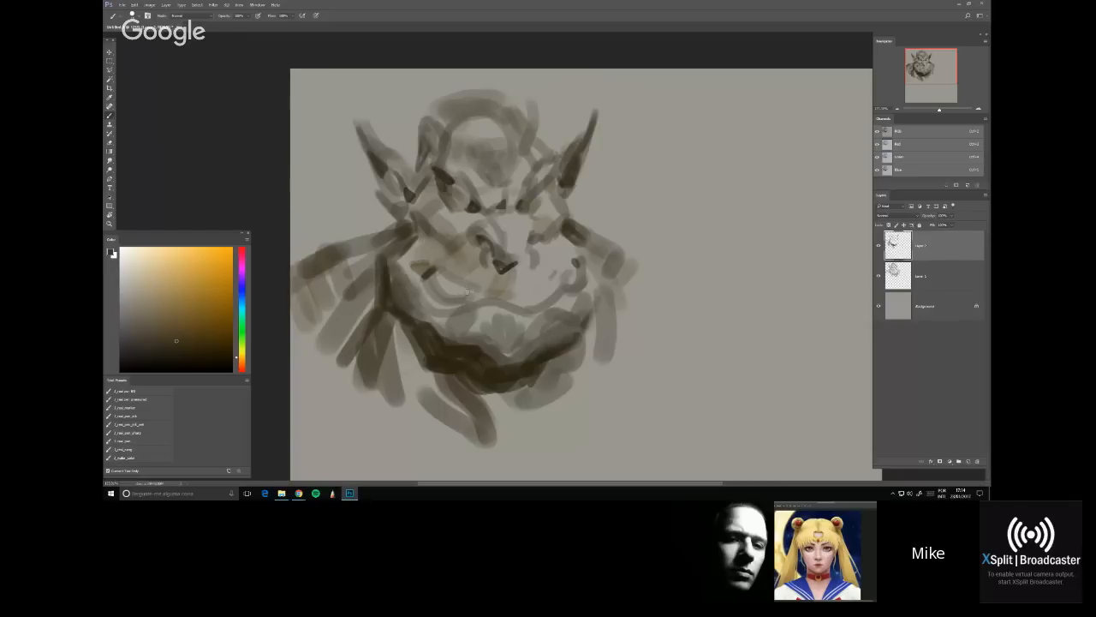
drag(466, 255, 445, 305)
drag(544, 261, 558, 277)
Choose a more saturated dark brown, sample tones from the painting, and strengthen the nose bridge and the mouth line
drag(177, 341, 191, 341)
alt+click(394, 243)
drag(467, 236, 466, 241)
alt+click(300, 290)
alt+click(559, 285)
mouse_move(472, 316)
mouse_down()
mouse_move(553, 307)
mouse_move(515, 310)
mouse_move(534, 323)
mouse_move(587, 276)
mouse_move(451, 317)
mouse_move(517, 303)
mouse_up()
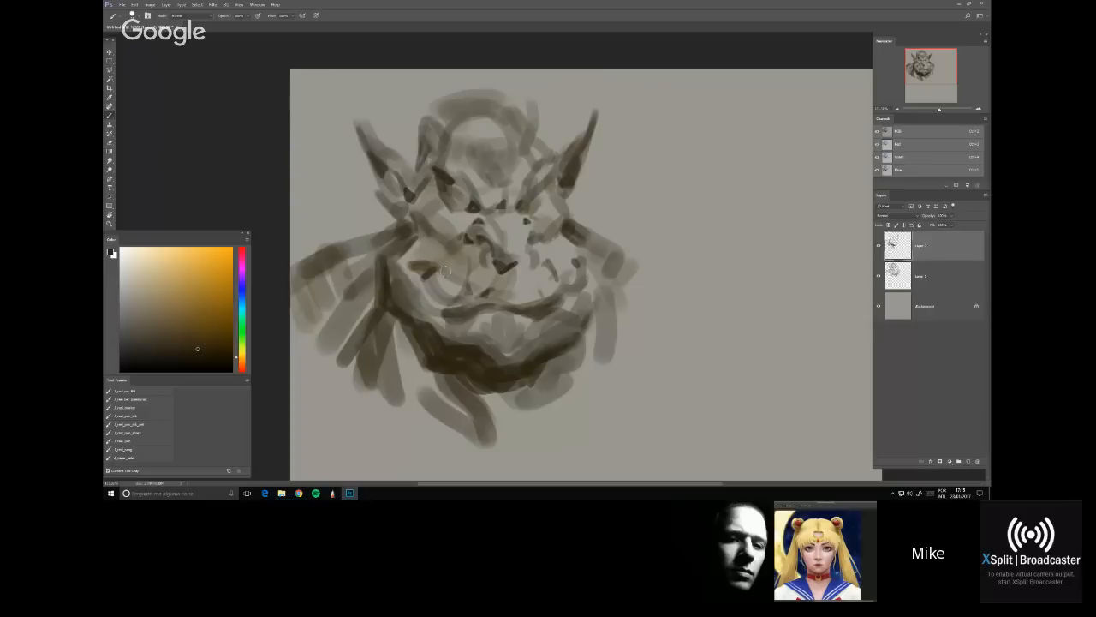
Pick a darker saturated brown and reinforce the marks at both mouth corners
click(208, 350)
drag(422, 271, 430, 269)
drag(423, 269, 432, 266)
mouse_move(575, 269)
mouse_down()
mouse_move(584, 260)
mouse_move(572, 260)
mouse_up()
On the lower layer, add mid-brown shading to the brow, nose, chin and left cheek
key(alt+bracketleft)
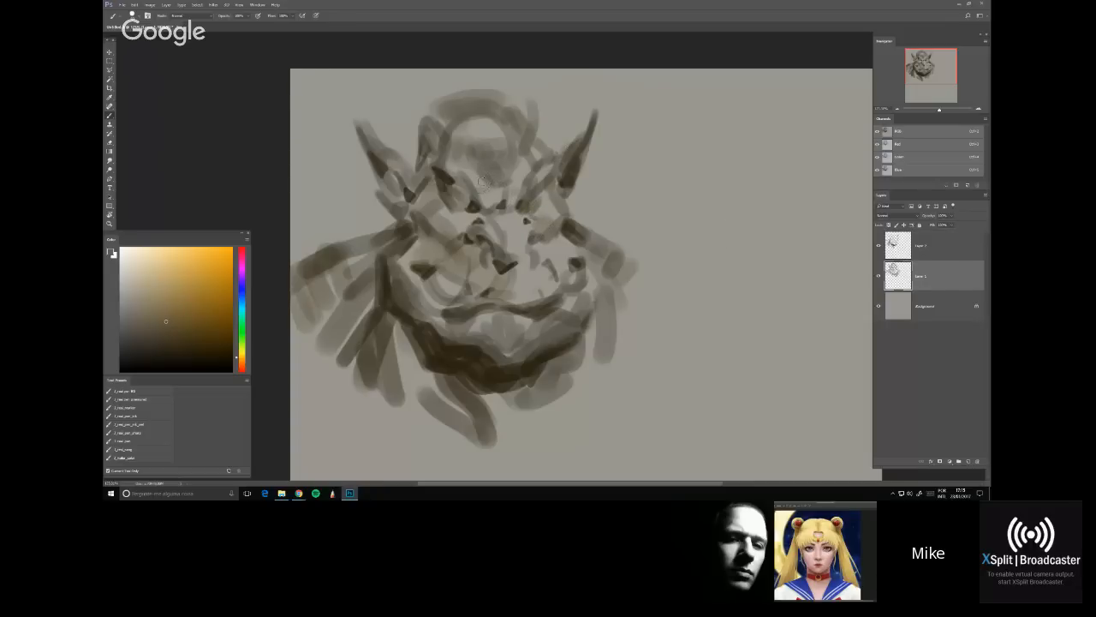
drag(482, 181, 524, 160)
mouse_move(456, 216)
mouse_down()
mouse_move(510, 215)
mouse_move(492, 219)
mouse_move(511, 226)
mouse_move(513, 254)
mouse_move(521, 229)
mouse_move(507, 262)
mouse_move(536, 286)
mouse_move(528, 267)
mouse_move(548, 251)
mouse_move(579, 257)
mouse_up()
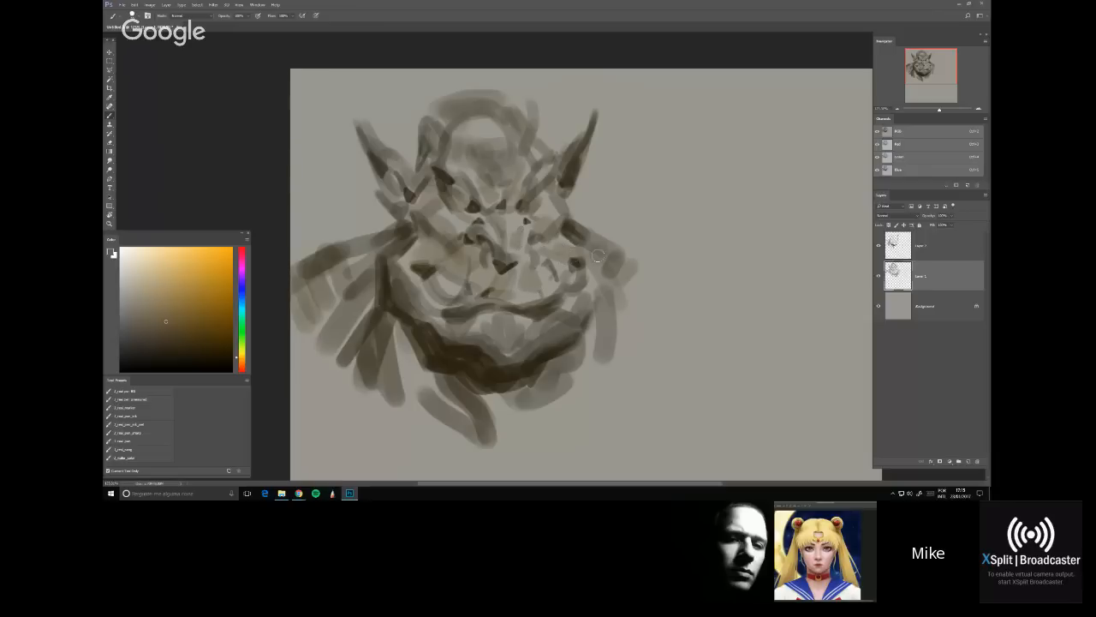
drag(507, 330, 480, 324)
mouse_move(411, 266)
mouse_down()
mouse_move(409, 306)
mouse_move(403, 258)
mouse_up()
drag(421, 213, 437, 230)
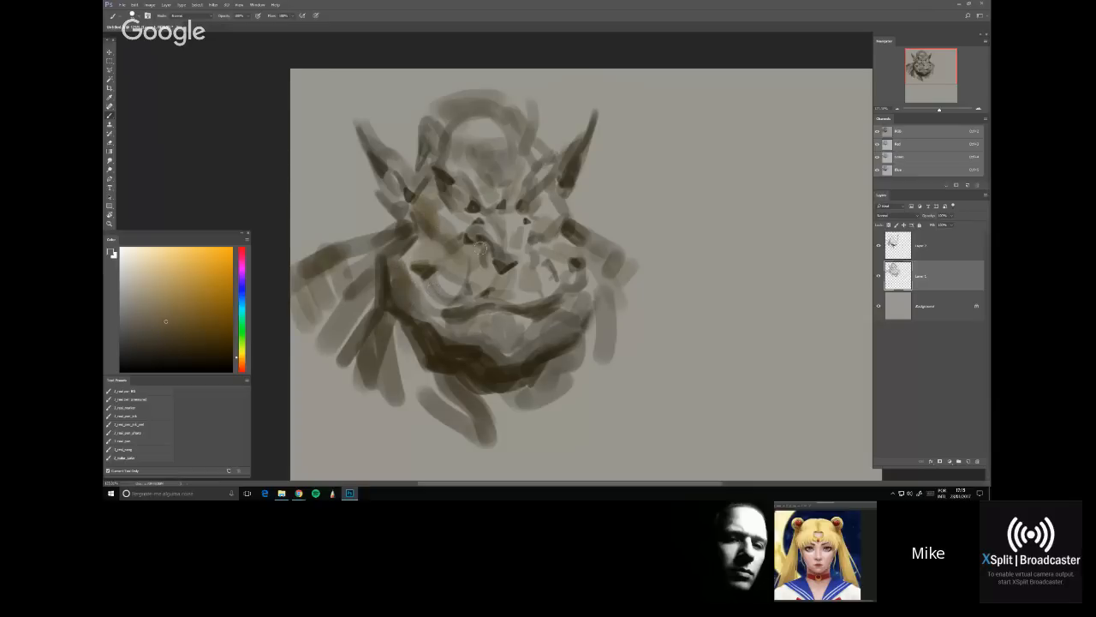
On the upper layer, deepen the shadow under the left cheekbone with a very dark brown and a tone sampled from the cheek
click(884, 243)
click(172, 360)
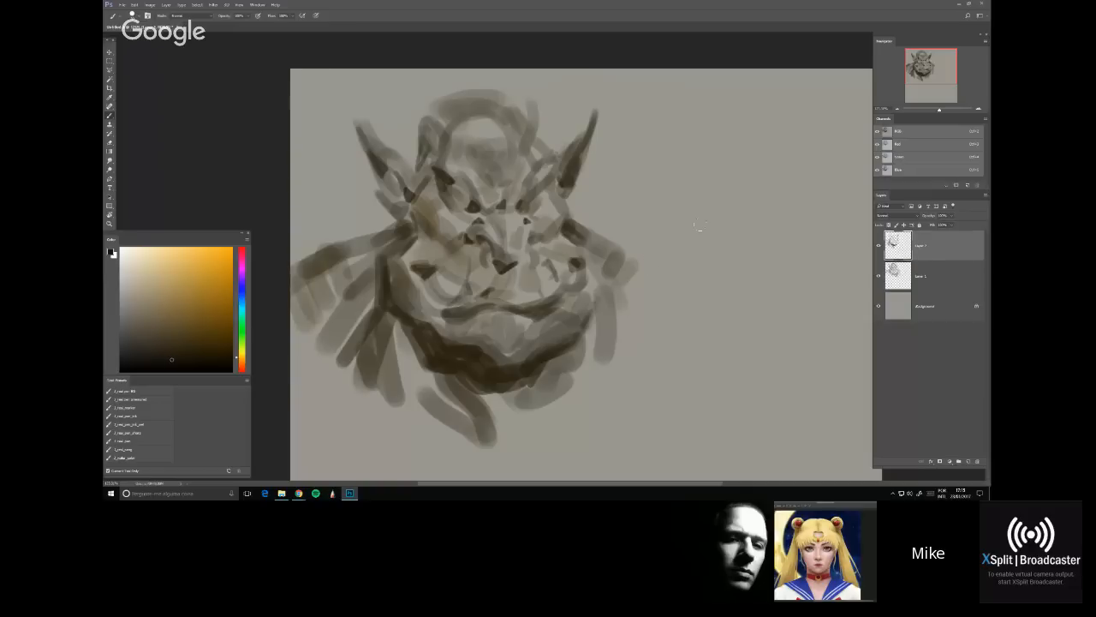
drag(425, 212, 440, 251)
alt+click(442, 233)
drag(437, 249, 420, 234)
Paint hair strokes along the left side of the head and beside both ears, finishing with a greyer dark brown
drag(430, 176, 444, 155)
key(ctrl+z)
drag(429, 131, 453, 99)
mouse_move(417, 154)
mouse_down()
mouse_move(408, 169)
mouse_move(402, 155)
mouse_up()
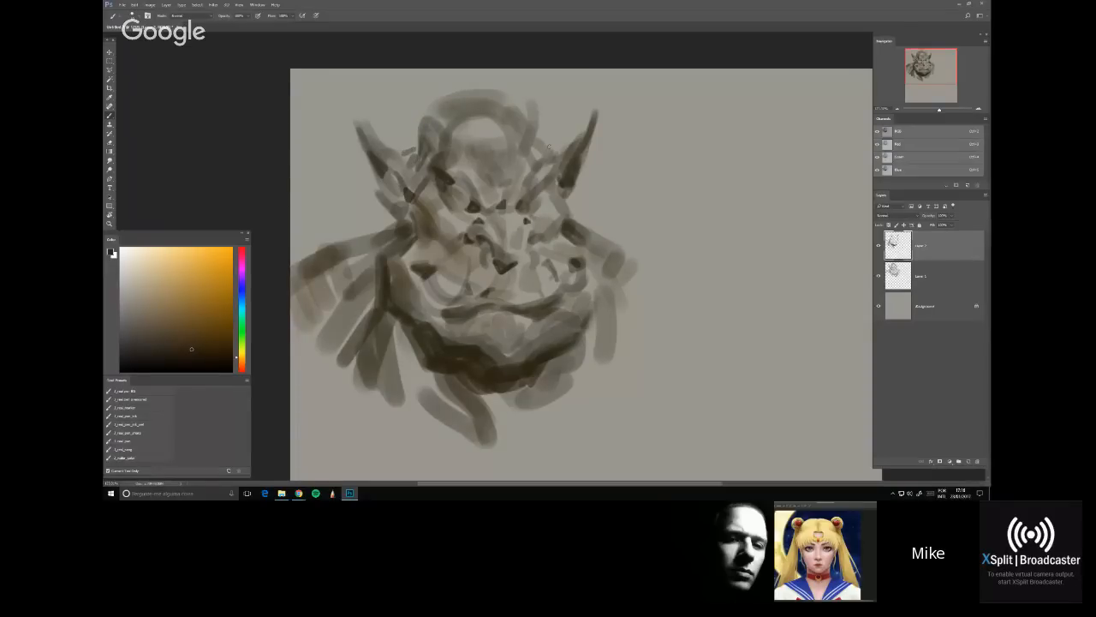
drag(563, 142, 558, 158)
click(170, 346)
drag(418, 152, 411, 168)
mouse_move(409, 216)
mouse_down()
mouse_move(425, 219)
mouse_move(368, 256)
mouse_up()
drag(392, 216, 389, 243)
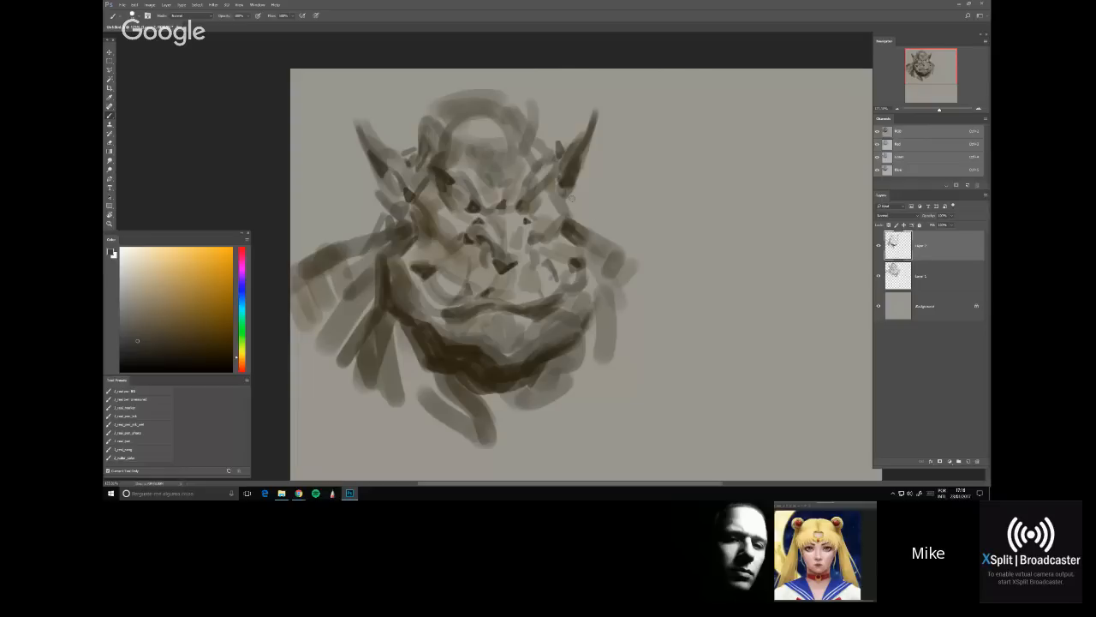
drag(572, 197, 584, 229)
key(ctrl+alt+z)
key(ctrl+alt+z)
key(ctrl+alt+z)
Add short hair strokes up the left side of the crown, and move both sketch layers down and right on the canvas
mouse_move(418, 145)
mouse_down()
mouse_move(403, 147)
mouse_move(439, 106)
mouse_up()
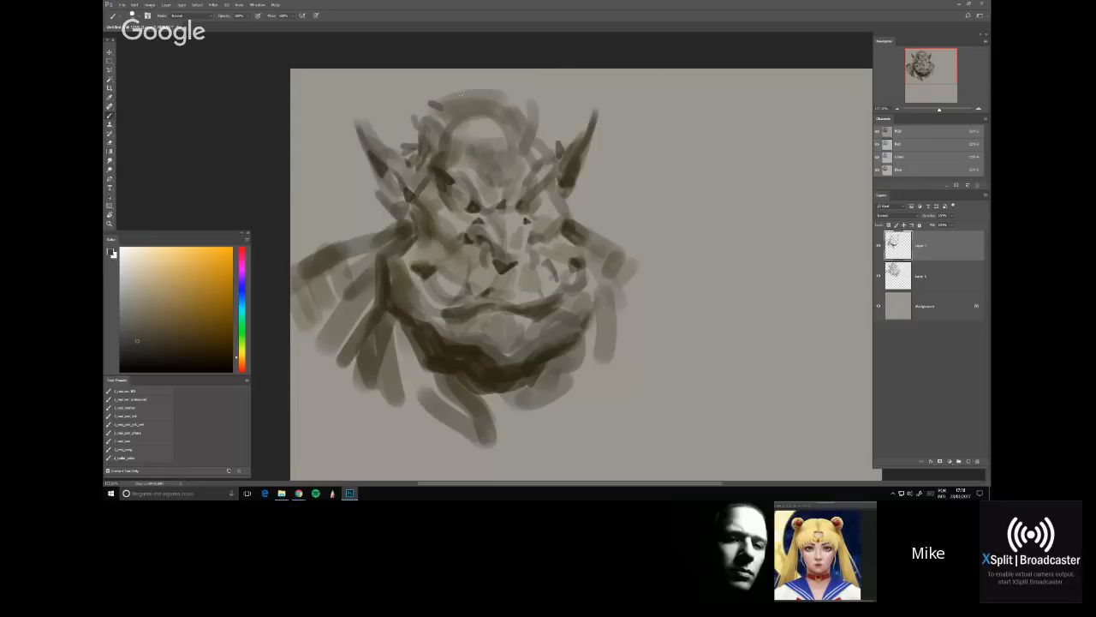
key(ctrl+t)
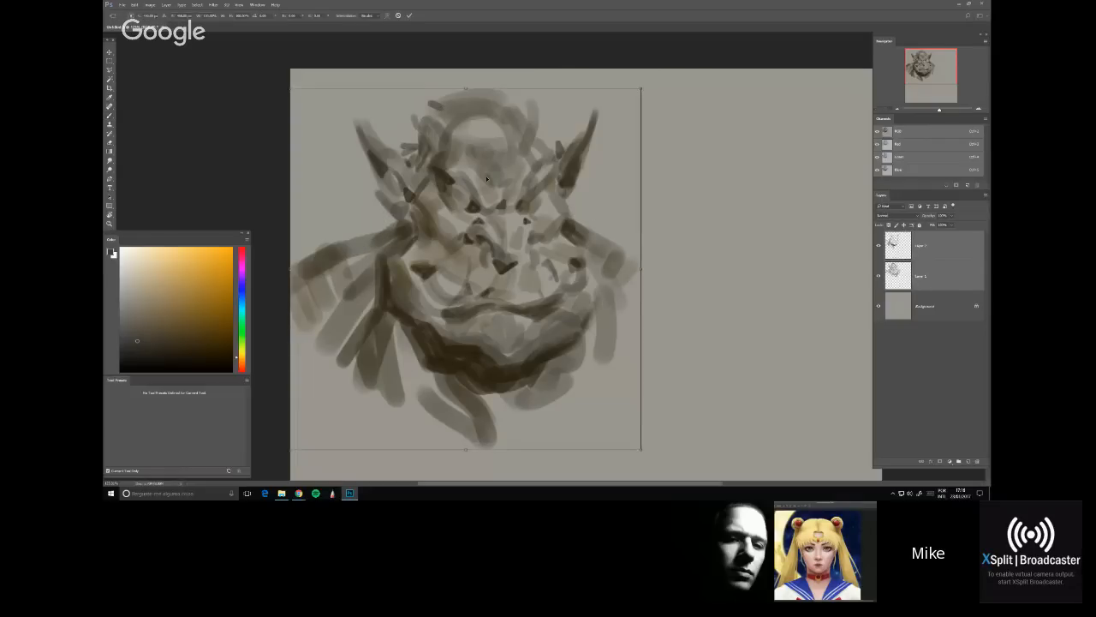
drag(486, 175, 514, 206)
key(Return)
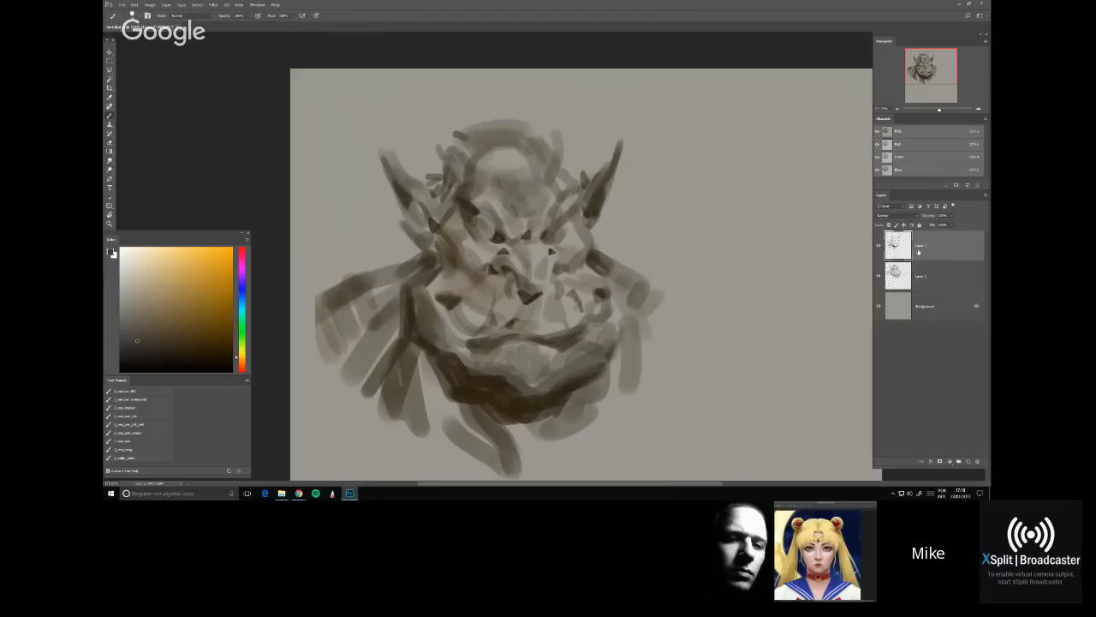
On the upper layer, paint a dark topknot above the head and short hairline strokes around the crown
mouse_move(486, 126)
mouse_down()
mouse_move(469, 102)
mouse_move(522, 120)
mouse_move(534, 106)
mouse_move(513, 88)
mouse_move(525, 88)
mouse_move(500, 107)
mouse_move(519, 104)
mouse_move(494, 120)
mouse_up()
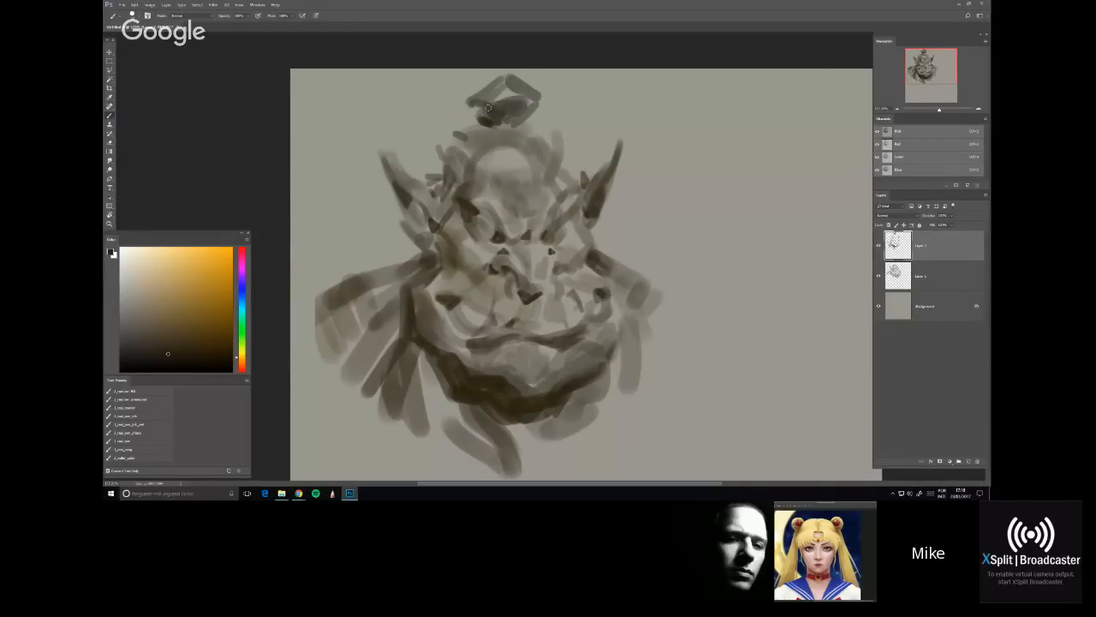
mouse_move(487, 107)
mouse_down()
mouse_move(507, 119)
mouse_move(500, 137)
mouse_move(519, 147)
mouse_move(536, 128)
mouse_move(553, 137)
mouse_move(476, 132)
mouse_up()
drag(465, 127, 468, 135)
drag(463, 130, 455, 153)
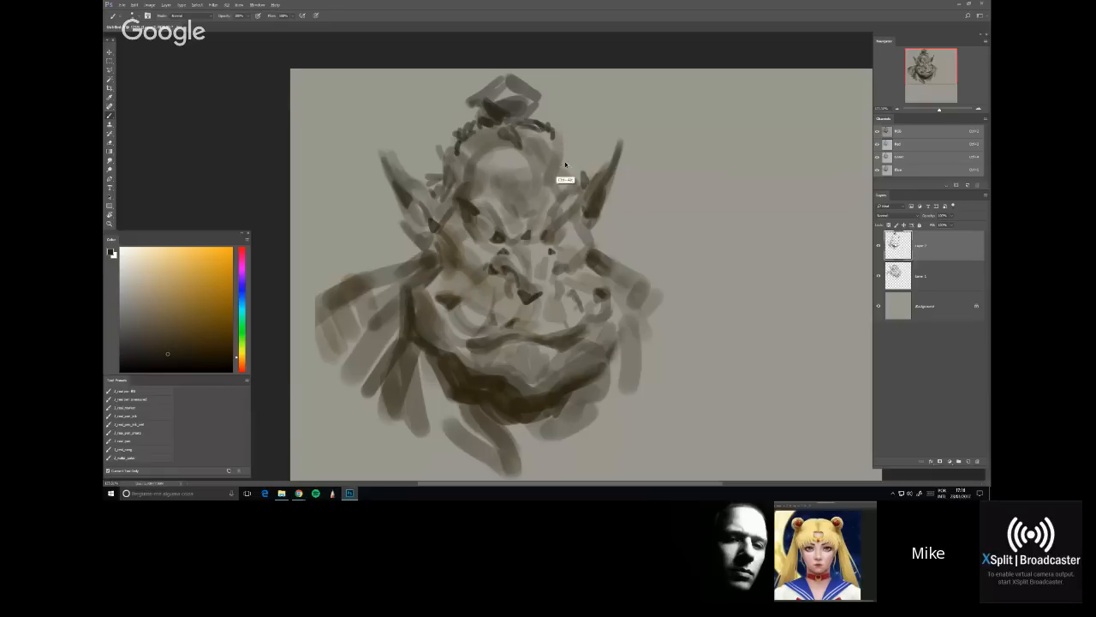
mouse_move(564, 152)
mouse_down()
mouse_move(565, 163)
mouse_move(565, 140)
mouse_up()
mouse_move(489, 89)
mouse_down()
mouse_move(507, 113)
mouse_move(504, 101)
mouse_move(529, 116)
mouse_move(501, 110)
mouse_up()
key(bracketright)
Erase parts of the new hair strokes to refine the hairline at the forehead's centre and the right temple
key(e)
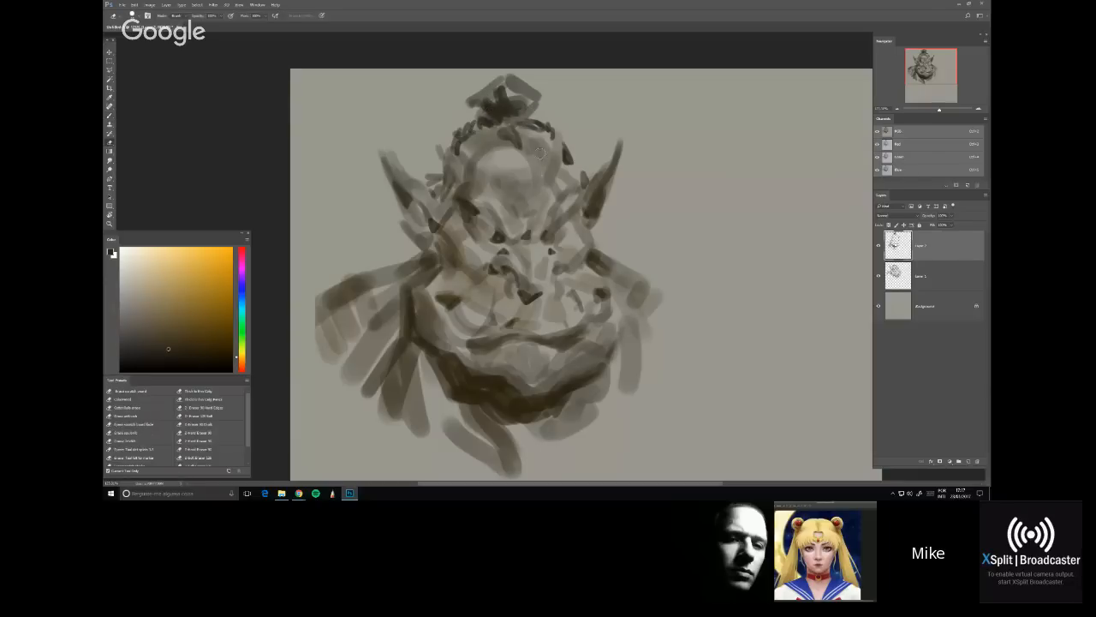
drag(518, 153, 511, 140)
drag(573, 160, 572, 142)
Select the topknot with a polygonal lasso outline and transform it to sit slightly higher and further left
key(l)
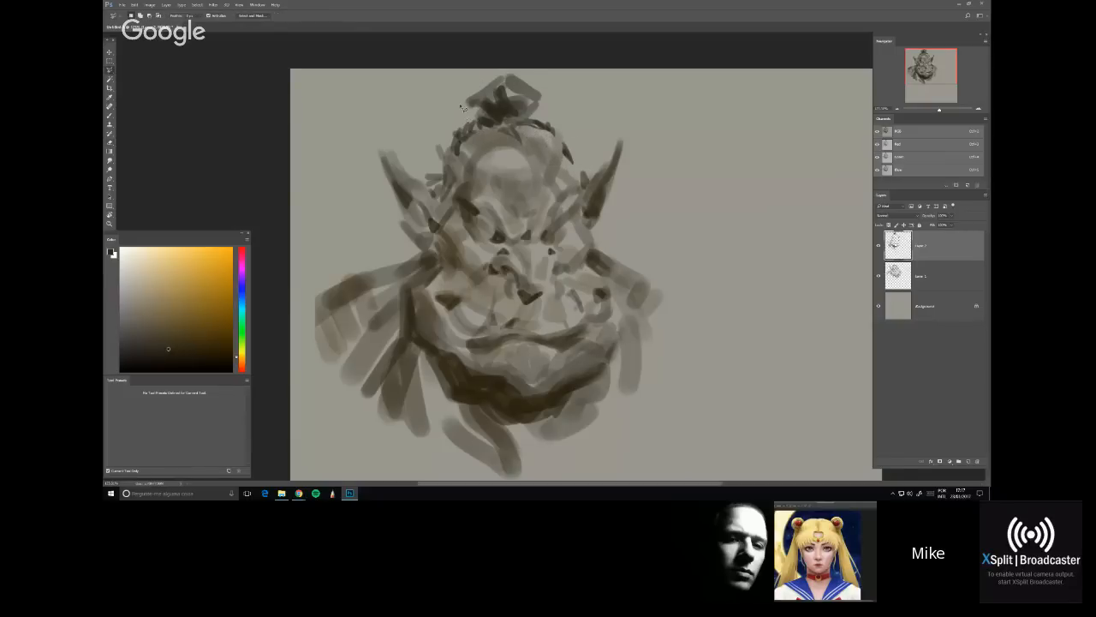
click(462, 106)
click(524, 125)
click(557, 93)
click(548, 63)
click(476, 65)
click(461, 88)
click(461, 106)
key(ctrl+t)
drag(506, 98, 501, 93)
key(Return)
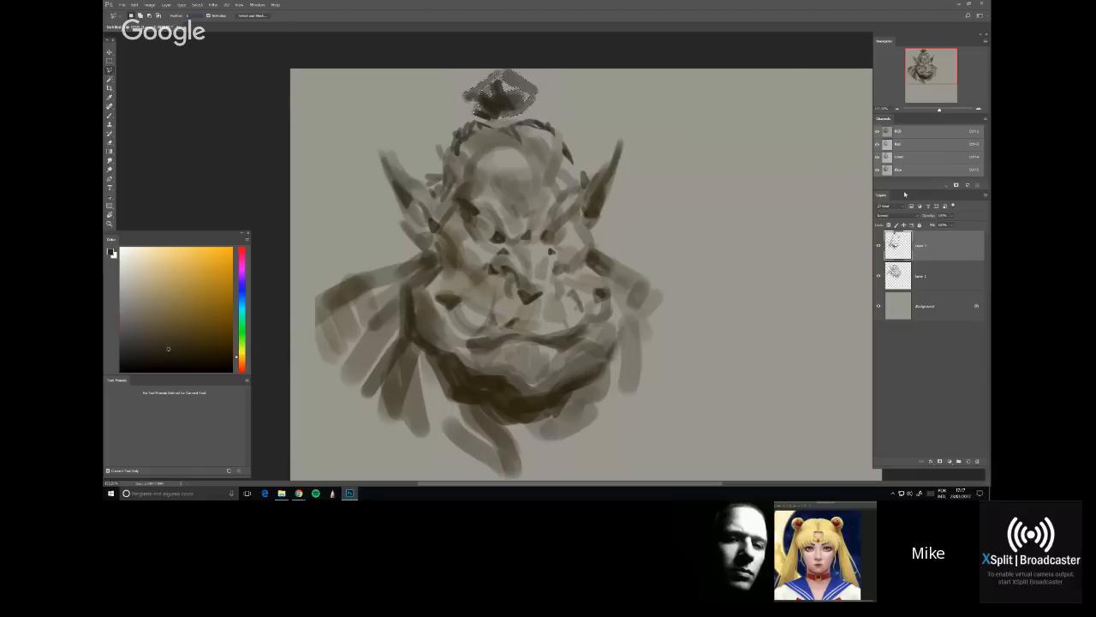
Clear the topknot selection and move both sketch layers down together to leave space above the head
ctrl+click(950, 271)
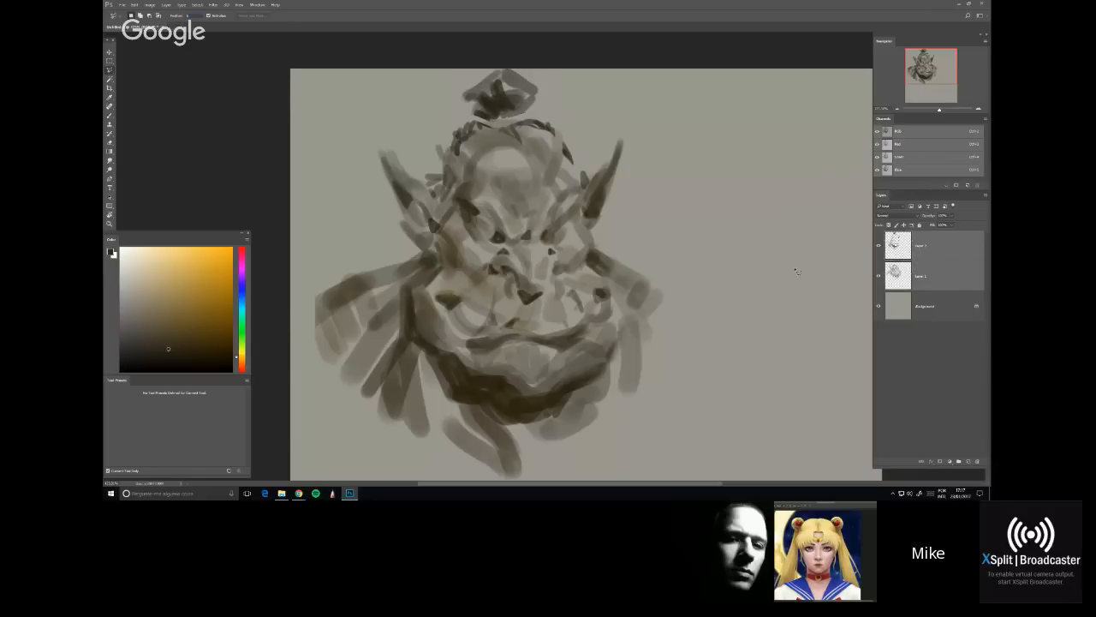
key(ctrl+t)
click(555, 203)
key(ctrl+t)
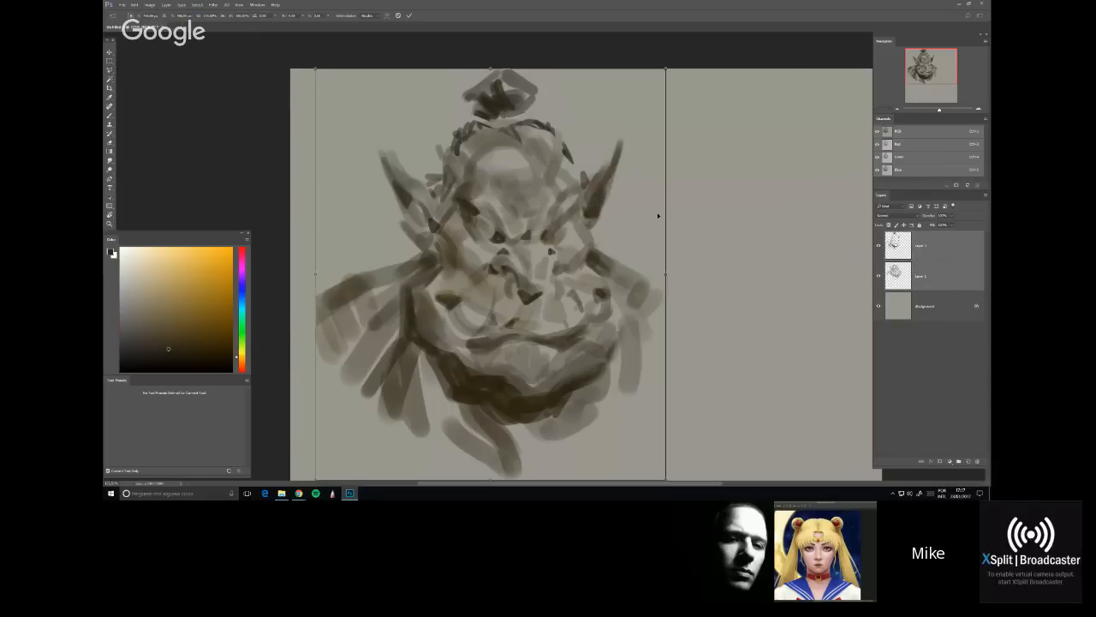
drag(542, 150, 543, 175)
key(Return)
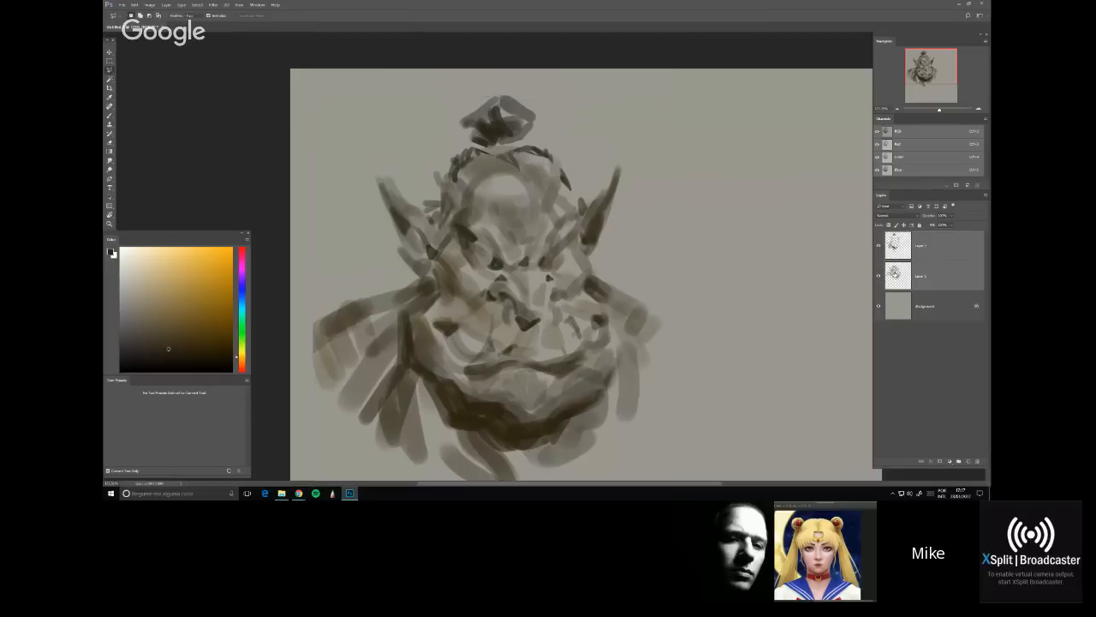
Paint hair strands from the topknot along the hairline on the upper layer, undoing the last stroke
mouse_move(497, 107)
mouse_down()
mouse_move(475, 153)
mouse_move(504, 143)
mouse_move(484, 146)
mouse_move(510, 161)
mouse_move(525, 134)
mouse_move(552, 153)
mouse_up()
key(ctrl+z)
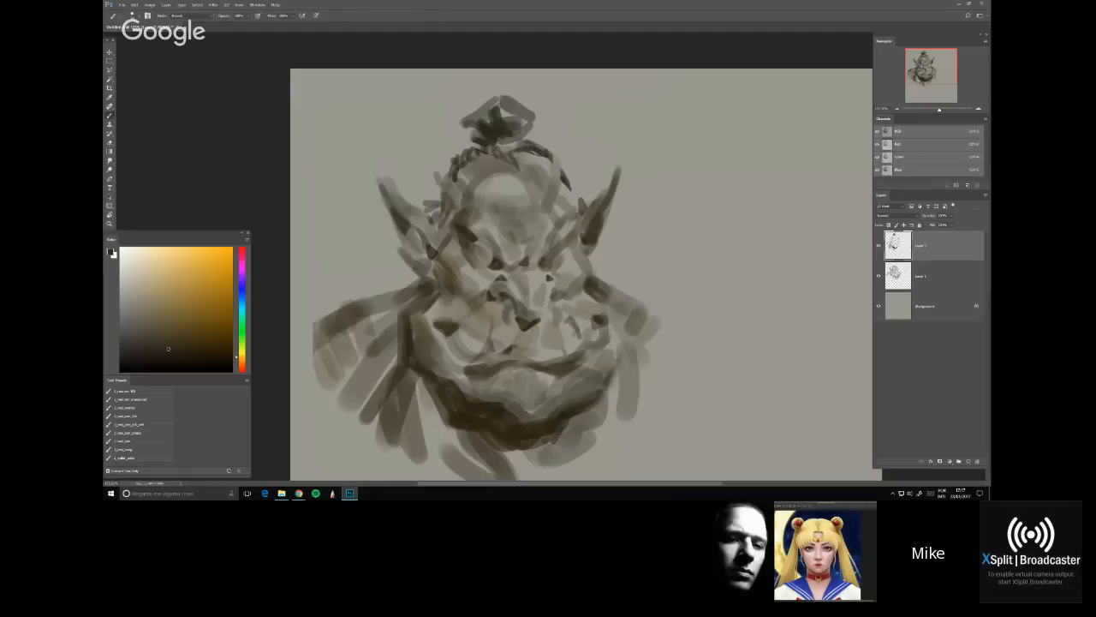
Erase stray paint along the left hairline and paint dark brown accents around both eyes on the upper sketch layer
key(e)
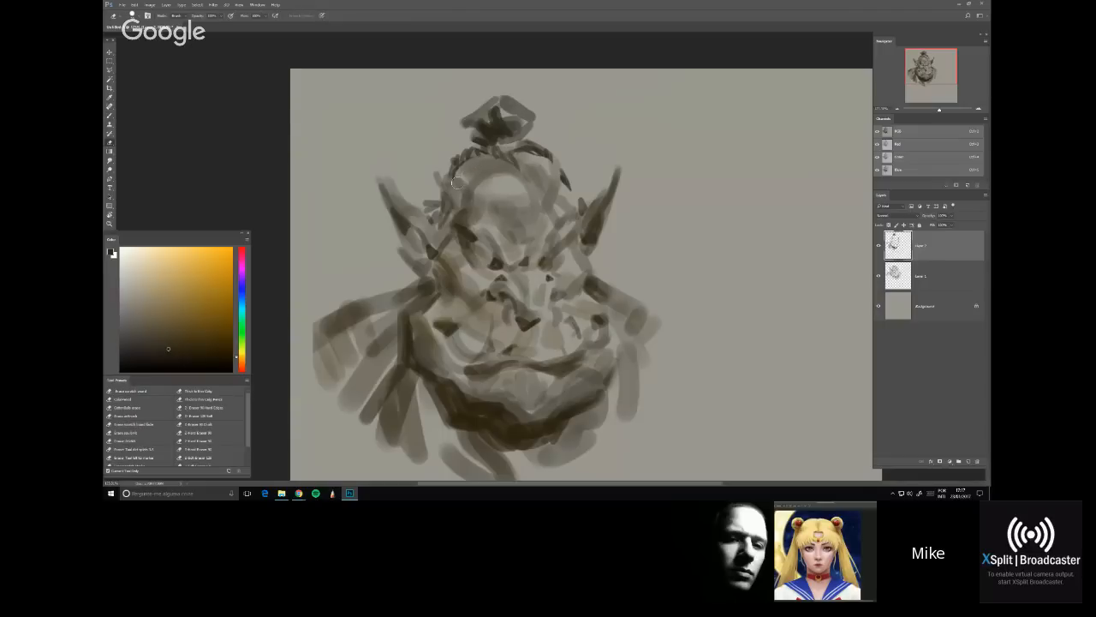
key(b)
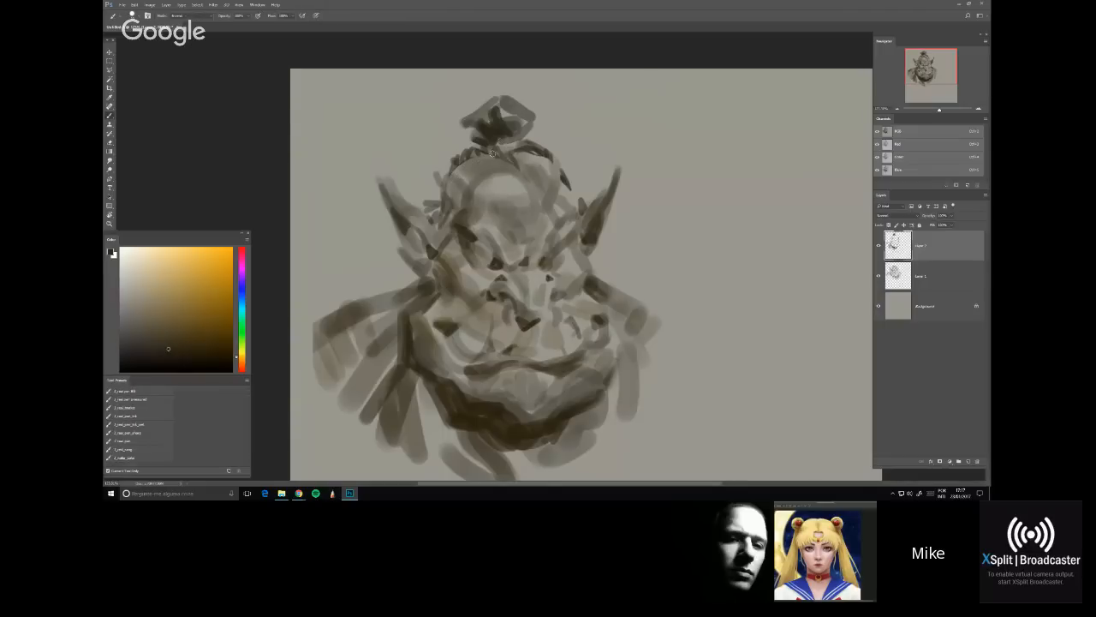
click(191, 354)
click(191, 346)
scroll(543, 221, down, 2)
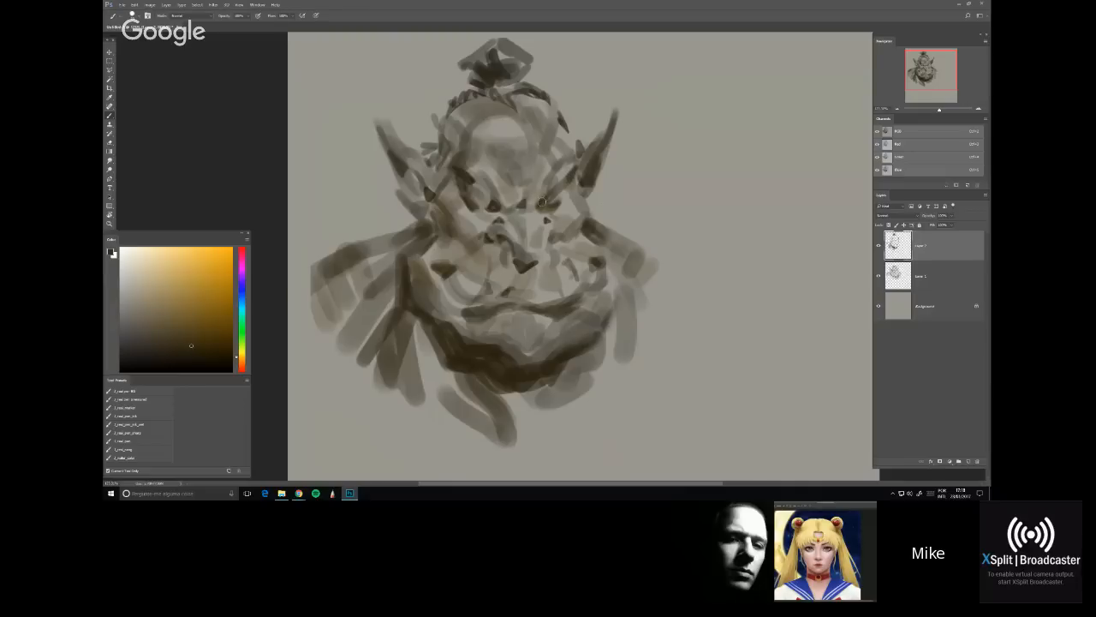
mouse_move(464, 199)
mouse_down()
mouse_move(485, 208)
mouse_move(477, 189)
mouse_up()
alt+click(405, 240)
drag(553, 196, 563, 186)
Add a new layer between the two sketch layers and paint two tusks and the lower front teeth in light beige
click(154, 303)
click(908, 278)
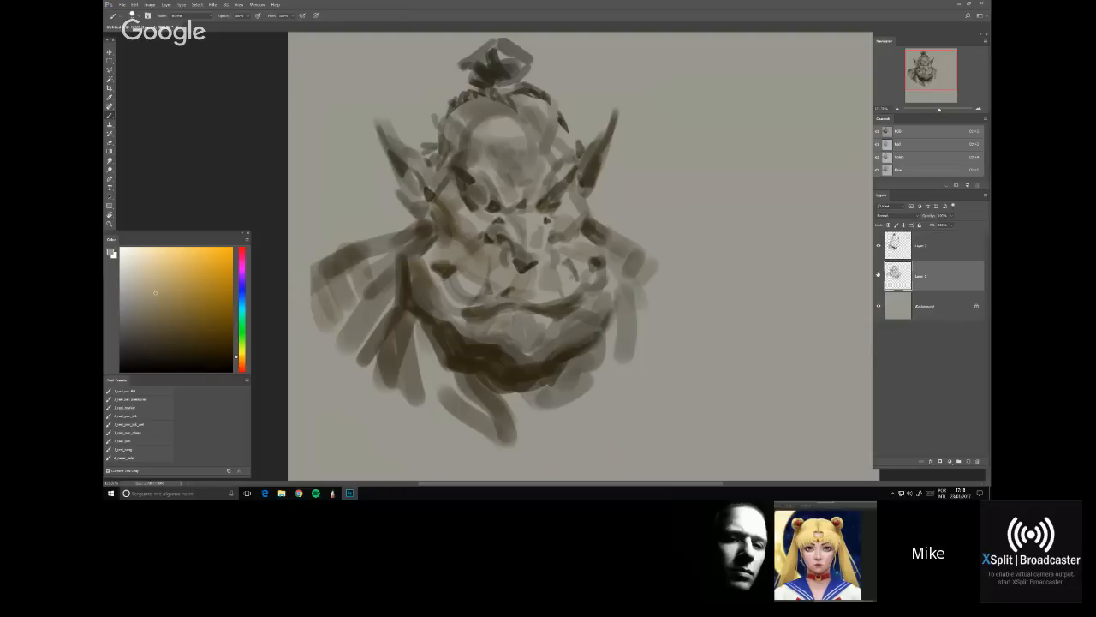
key(ctrl+shift+alt+n)
drag(476, 266, 462, 291)
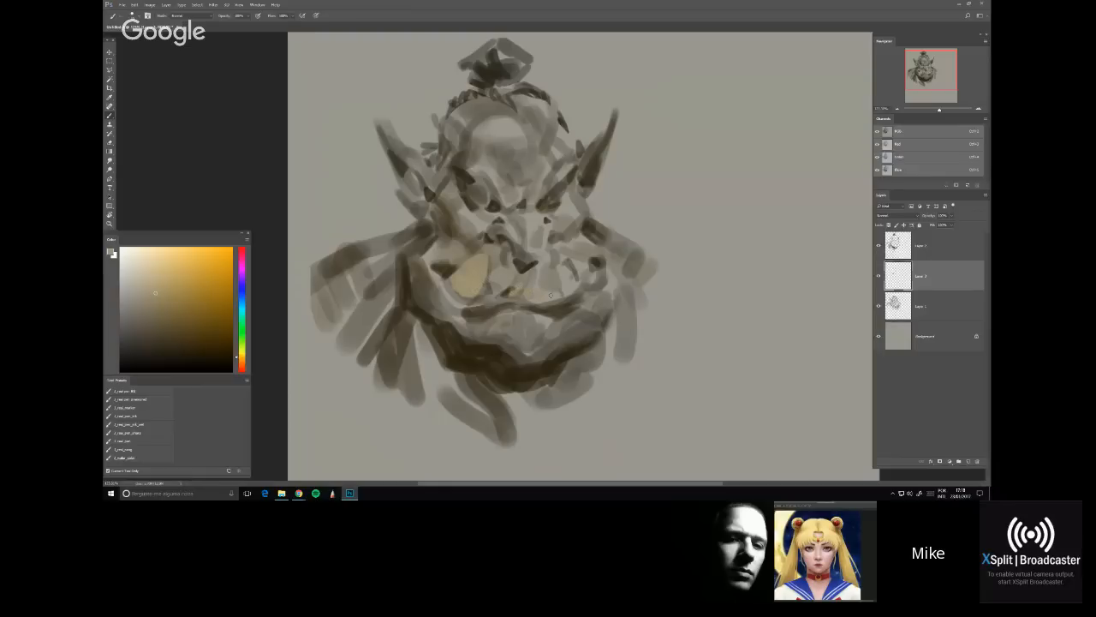
mouse_move(539, 293)
mouse_down()
mouse_move(575, 270)
mouse_move(573, 255)
mouse_move(593, 272)
mouse_move(570, 253)
mouse_move(583, 277)
mouse_move(569, 250)
mouse_up()
Erase the beige edges on the tooth layer to refine the shapes of the tusks and front teeth
key(alt+bracketright)
key(e)
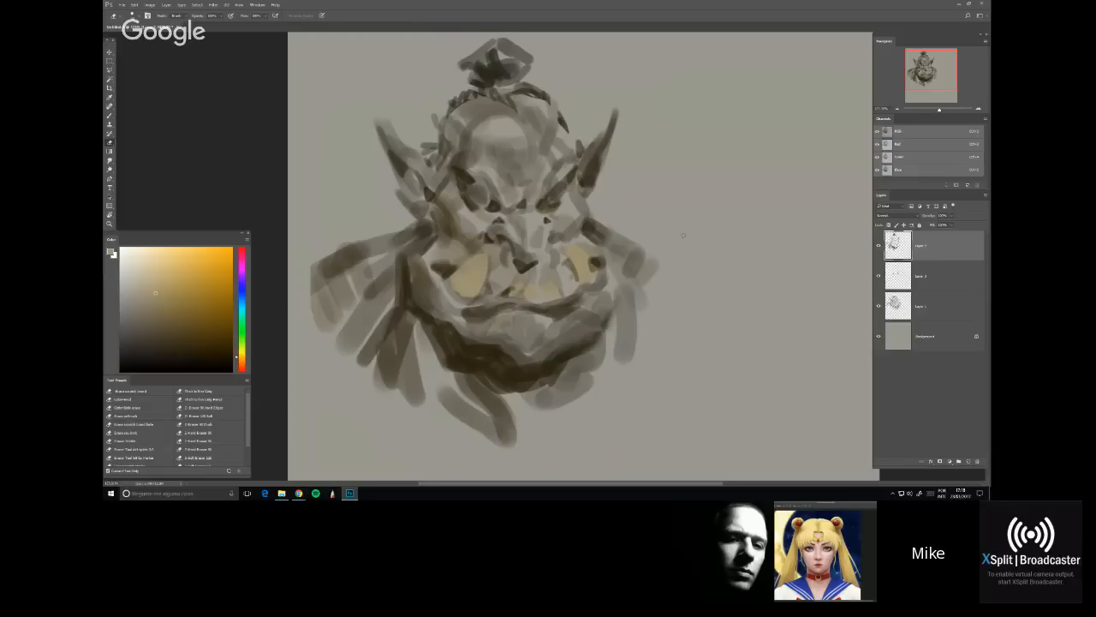
key(alt+bracketleft)
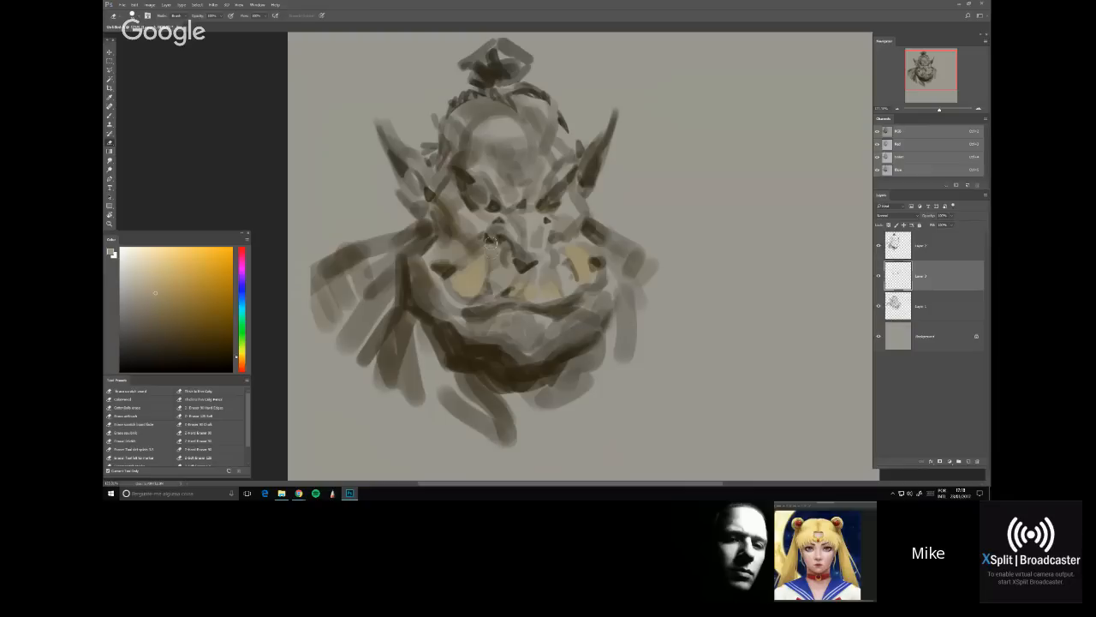
Paint the nostrils and the creases around the nose and upper lip on the upper layer with a smaller brush and sampled browns
click(927, 246)
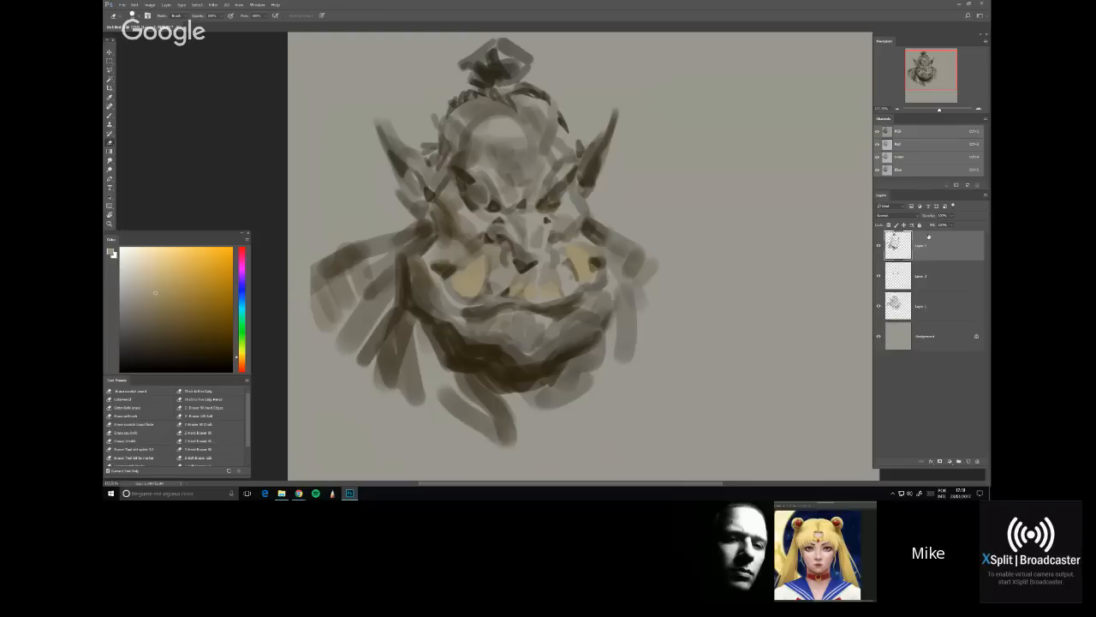
key(b)
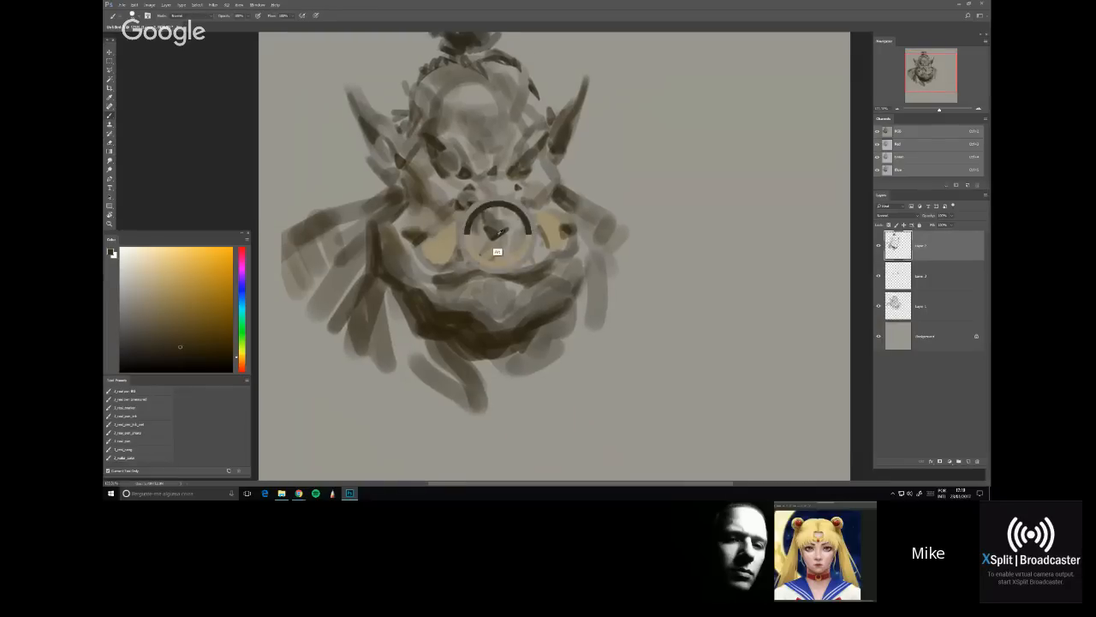
key([)
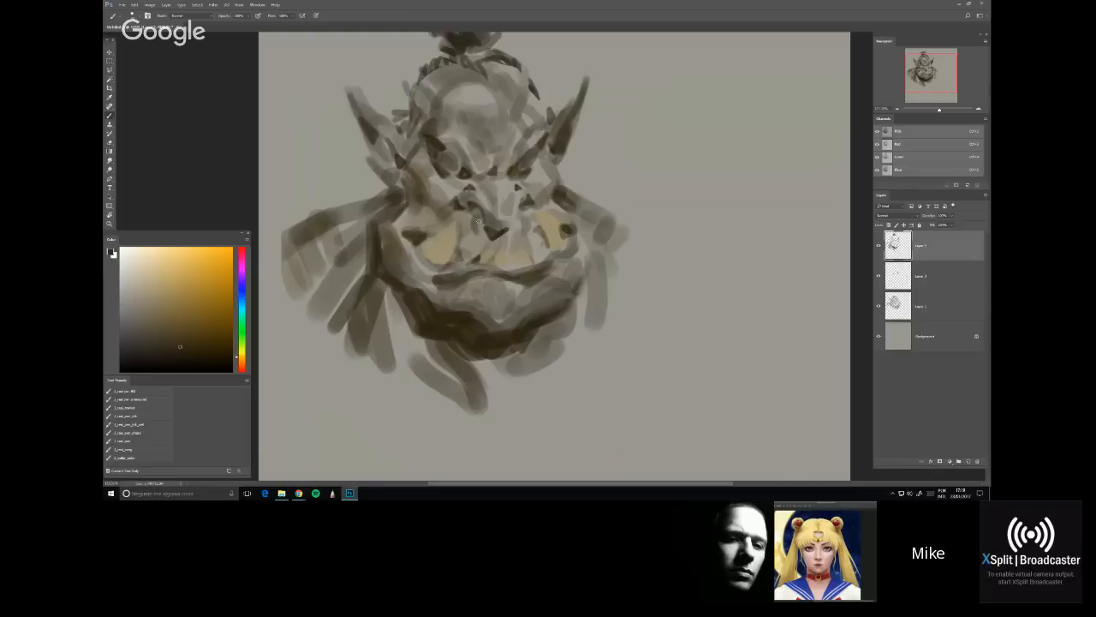
alt+click(361, 246)
alt+click(519, 223)
mouse_move(518, 230)
mouse_down()
mouse_move(522, 217)
mouse_move(472, 238)
mouse_up()
alt+click(466, 241)
alt+click(481, 224)
alt+click(517, 224)
Paint darker brown accents beside both tusks, and deepen the brow and eye-socket shading
click(198, 352)
drag(544, 233, 546, 246)
alt+click(544, 243)
drag(428, 254, 438, 233)
alt+click(421, 154)
drag(529, 157, 512, 198)
mouse_move(463, 171)
mouse_down()
mouse_move(494, 185)
mouse_move(477, 182)
mouse_move(500, 130)
mouse_move(472, 166)
mouse_move(462, 162)
mouse_move(479, 191)
mouse_move(474, 175)
mouse_move(497, 146)
mouse_move(463, 161)
mouse_move(489, 161)
mouse_move(480, 183)
mouse_move(491, 134)
mouse_move(483, 169)
mouse_move(471, 161)
mouse_move(495, 132)
mouse_move(480, 157)
mouse_up()
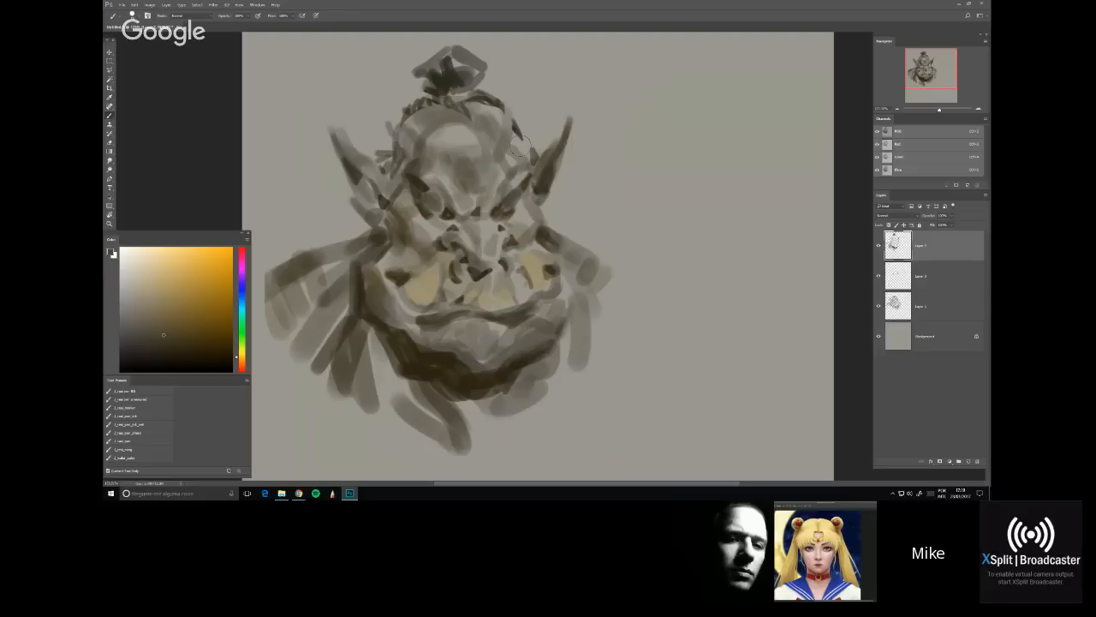
Erase the dark upper-layer strokes overlapping the right tusk
key(e)
key(alt+bracketleft)
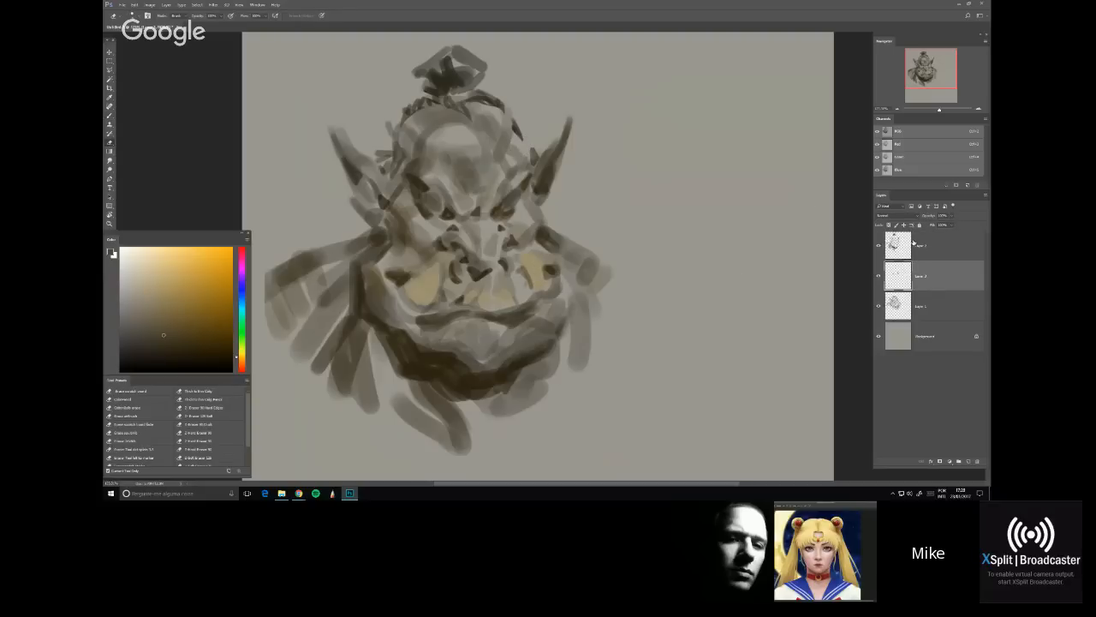
key(alt+bracketright)
mouse_move(543, 267)
mouse_down()
mouse_move(545, 278)
mouse_move(546, 267)
mouse_up()
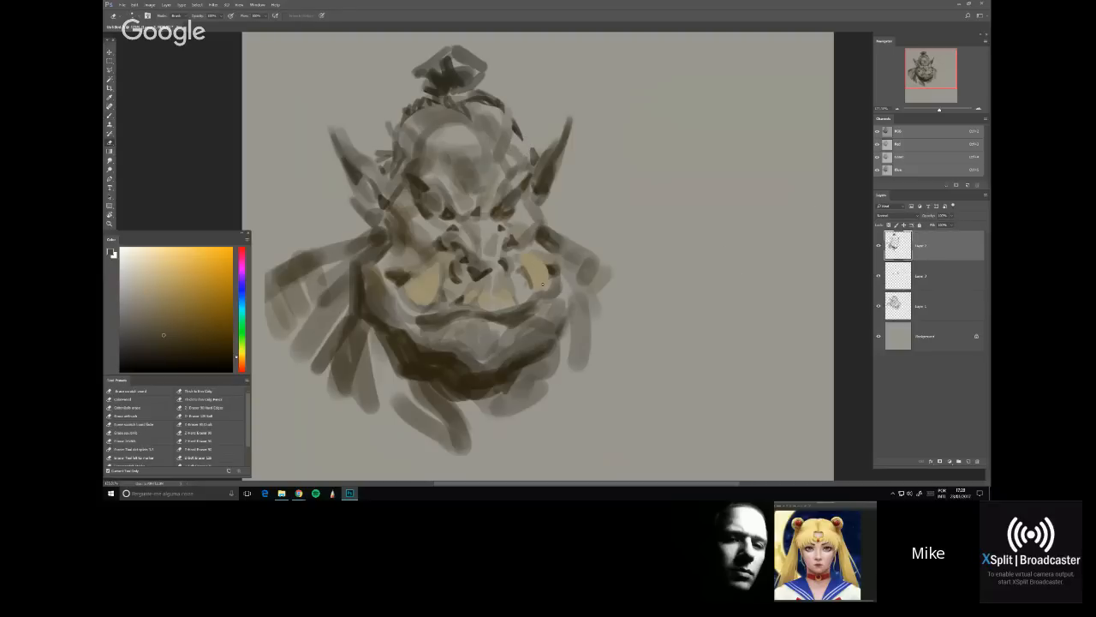
Model the tusks and front teeth on the tooth layer with the Dodge tool set to Highlights
key(alt+bracketleft)
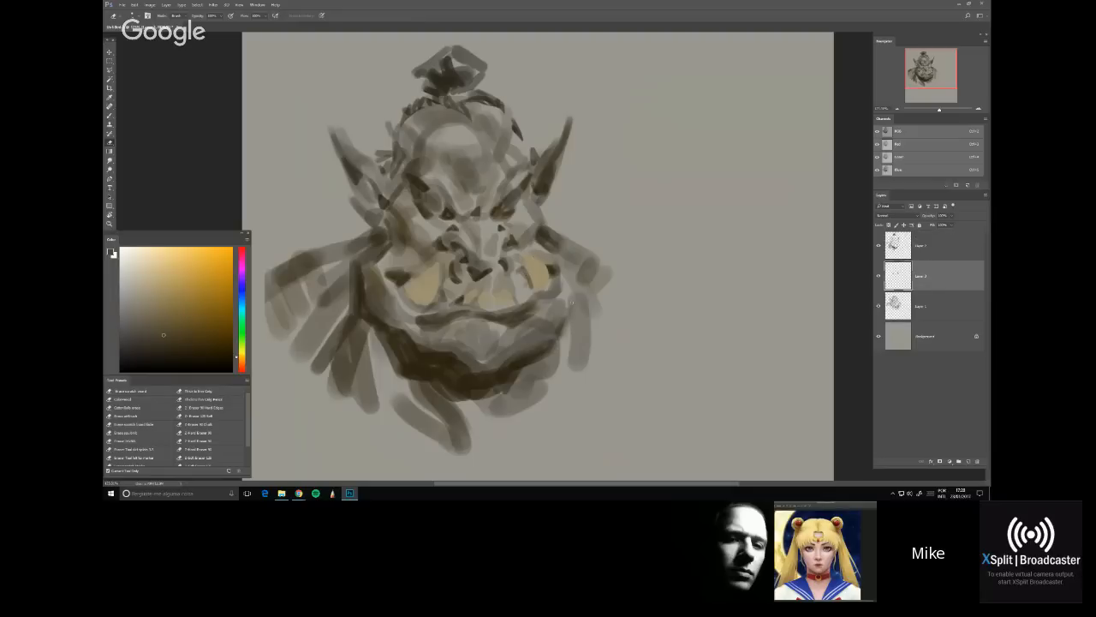
key(o)
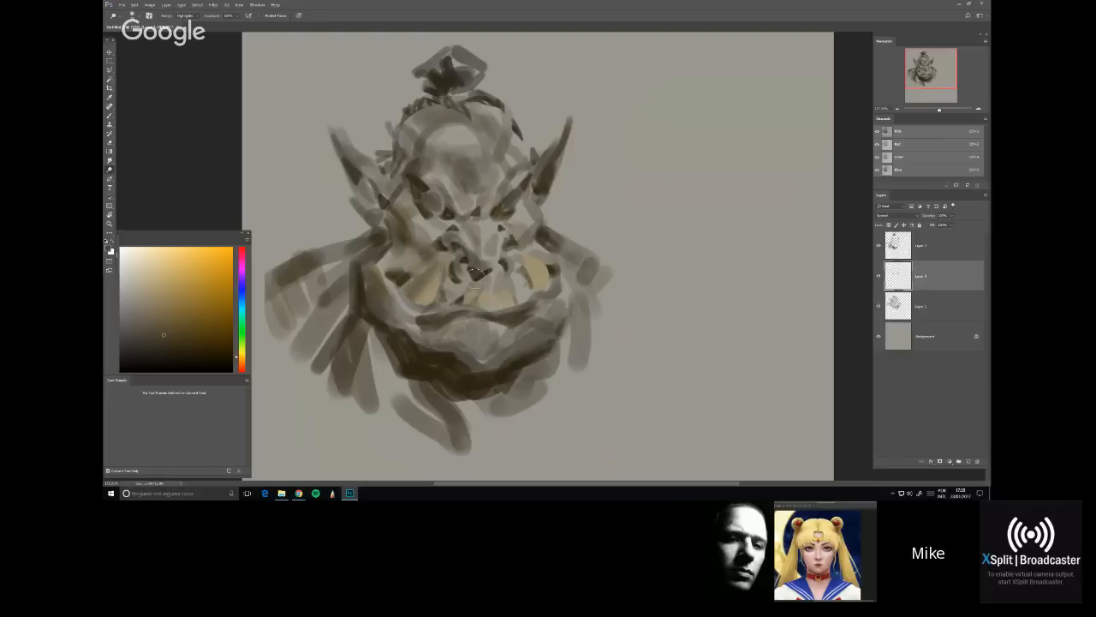
drag(472, 285, 468, 302)
drag(522, 259, 534, 292)
drag(504, 360, 514, 310)
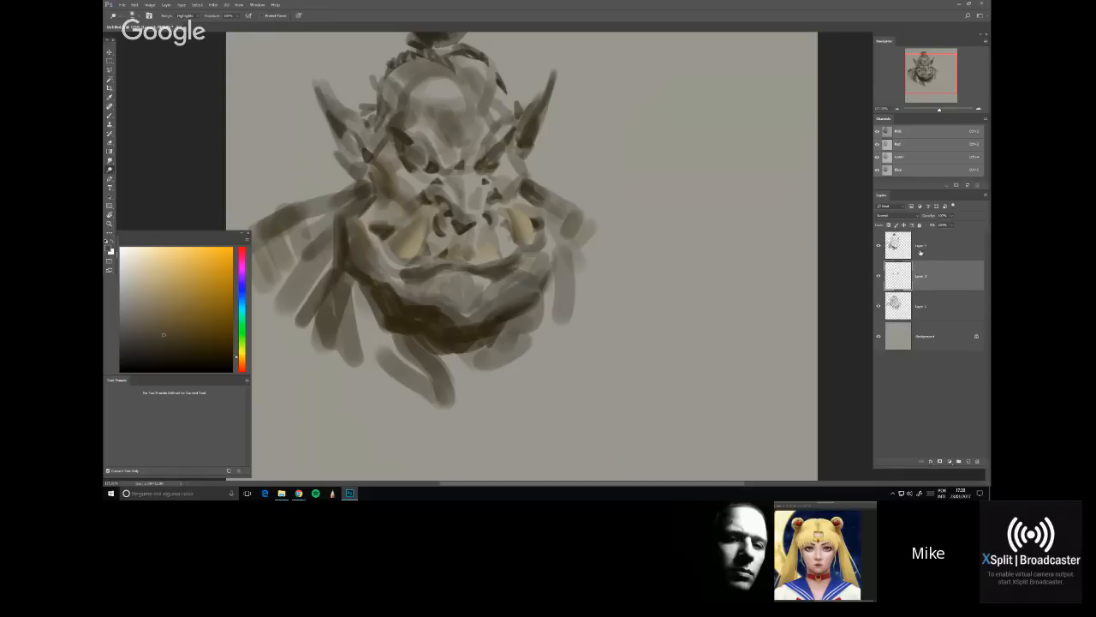
click(919, 251)
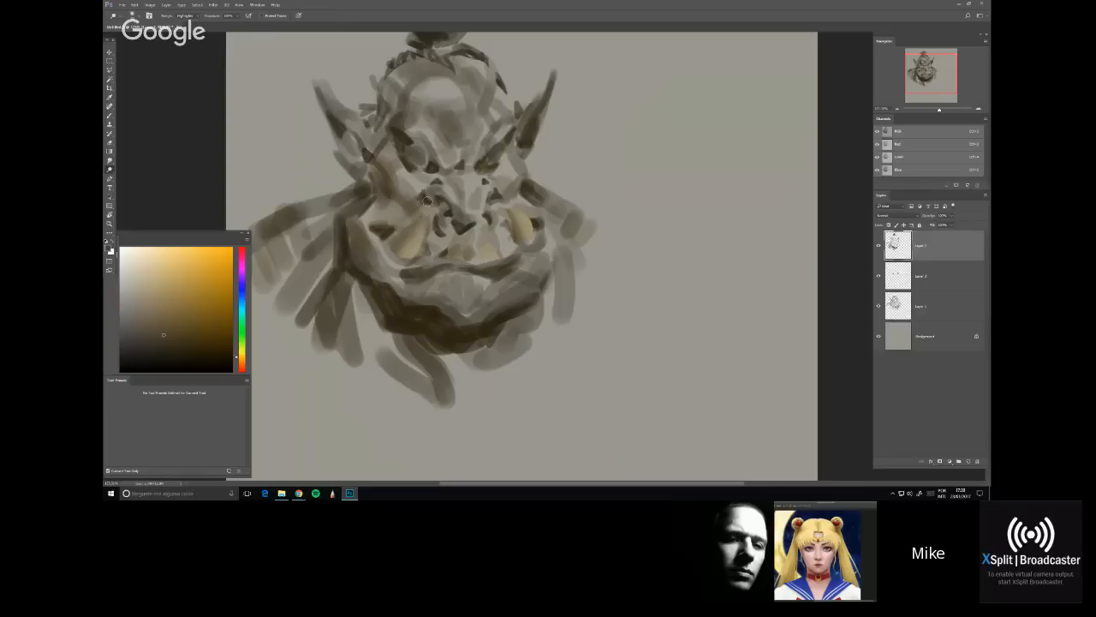
click(915, 273)
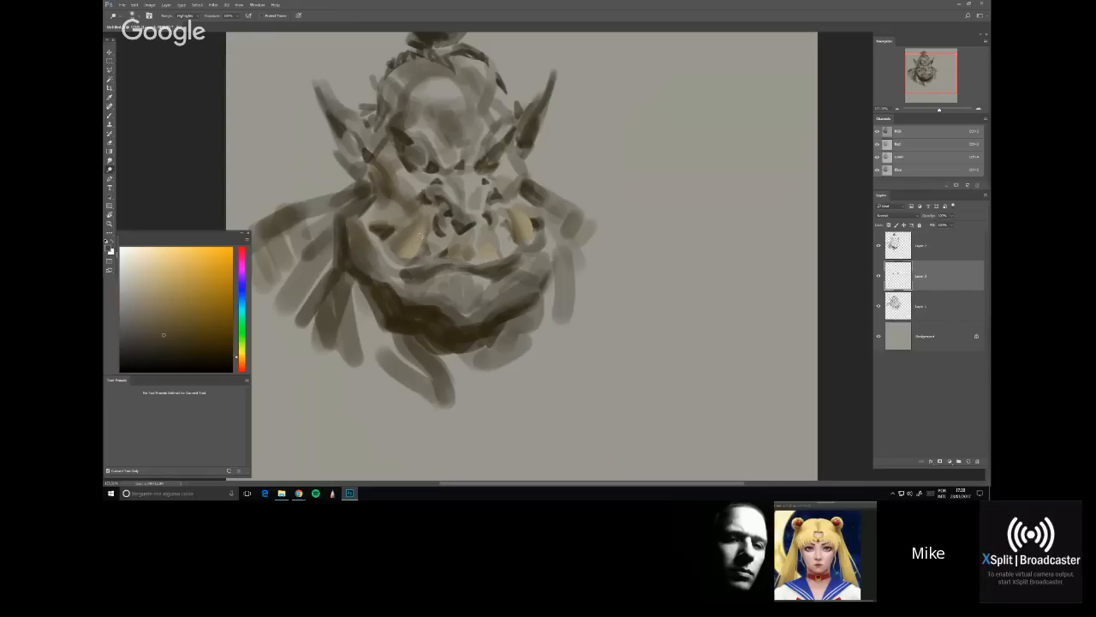
mouse_move(451, 209)
mouse_down()
mouse_move(467, 266)
mouse_move(425, 310)
mouse_up()
drag(528, 268, 542, 288)
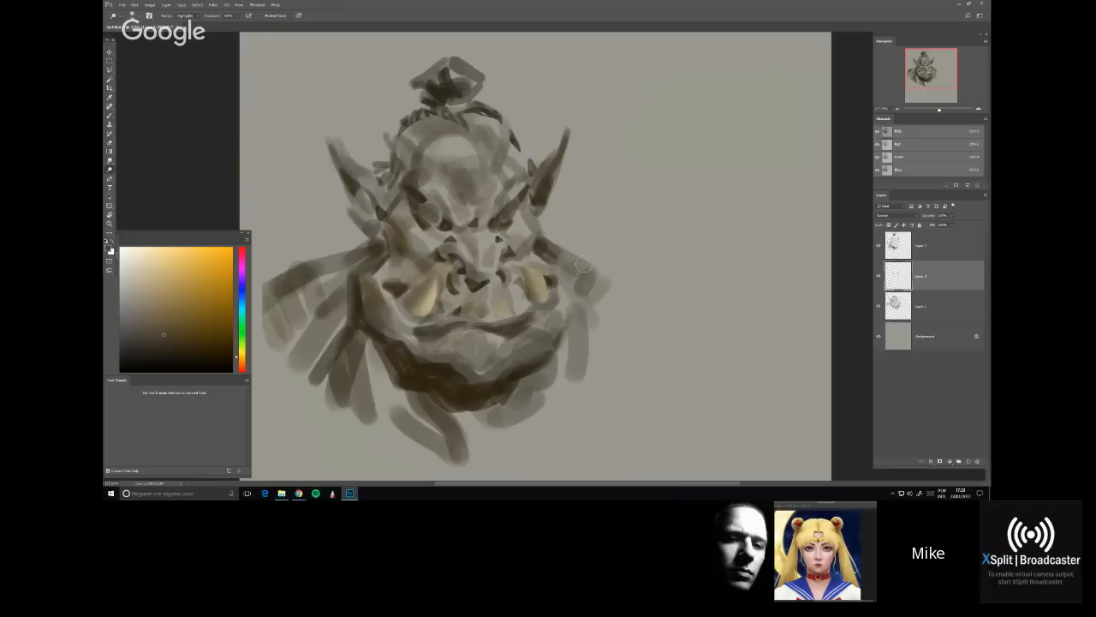
Adjust the tones around the teeth and mouth corners across the sketch and tooth layers with the Dodge tool
click(939, 299)
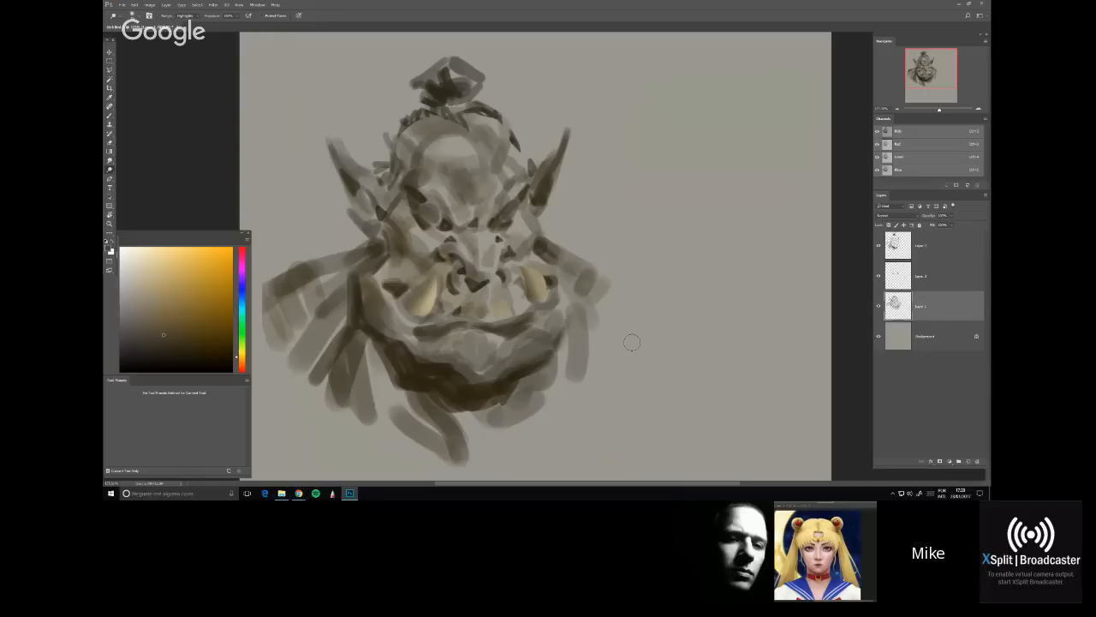
click(891, 278)
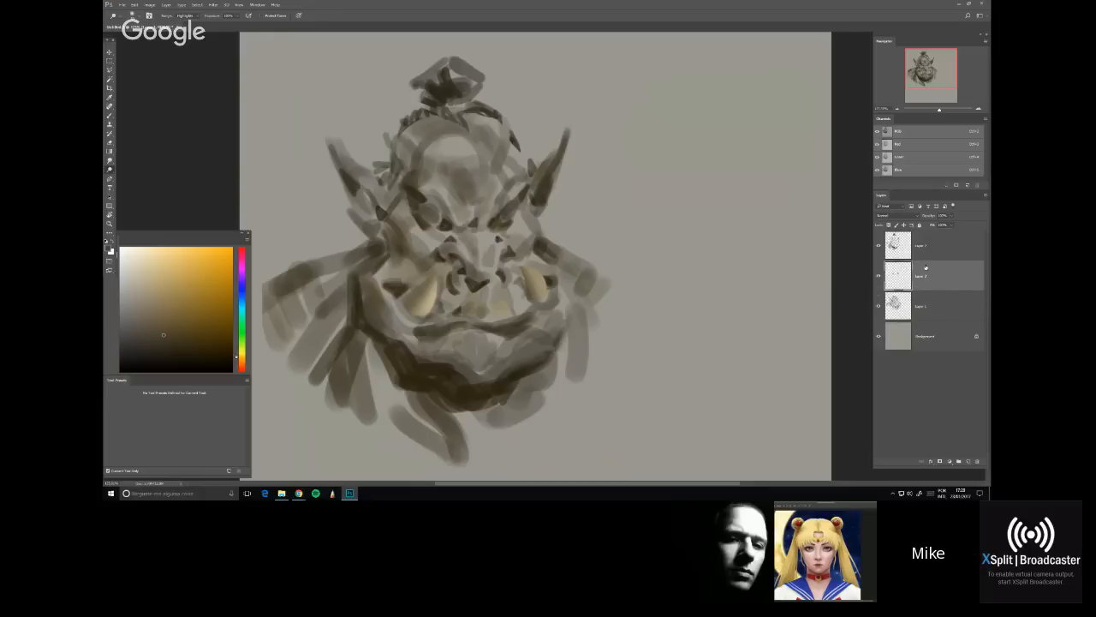
click(924, 247)
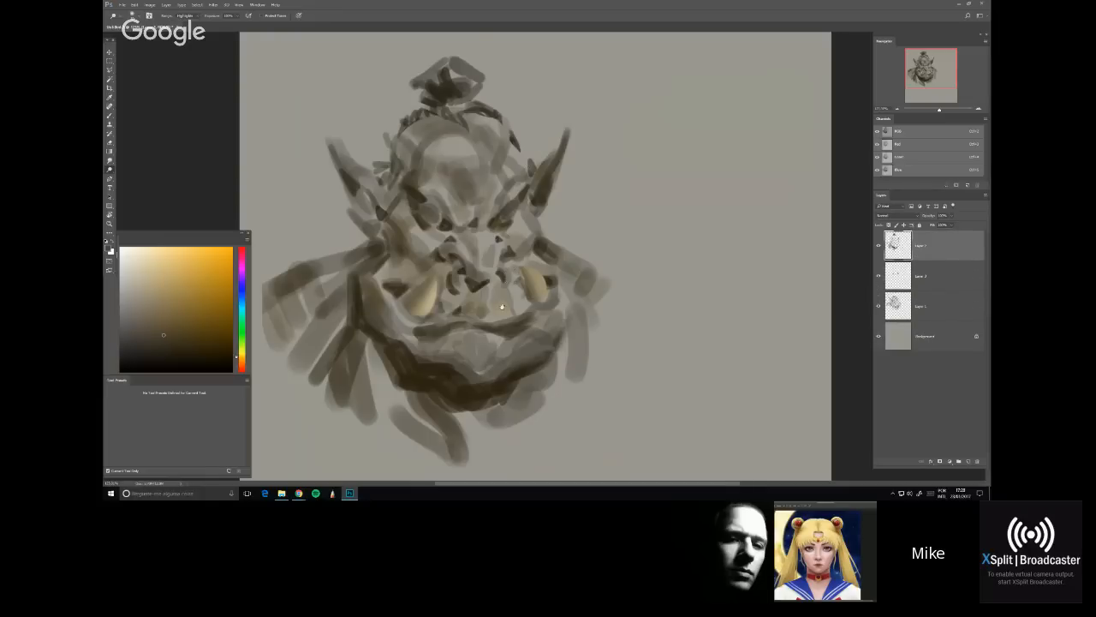
drag(502, 307, 514, 233)
drag(613, 212, 602, 276)
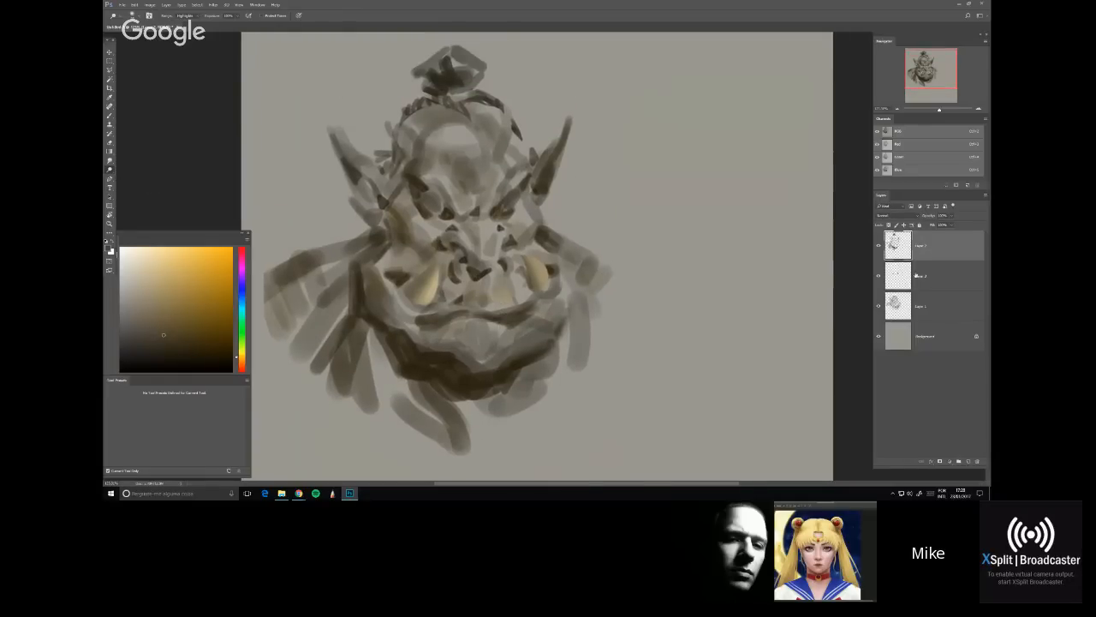
key(alt+bracketleft)
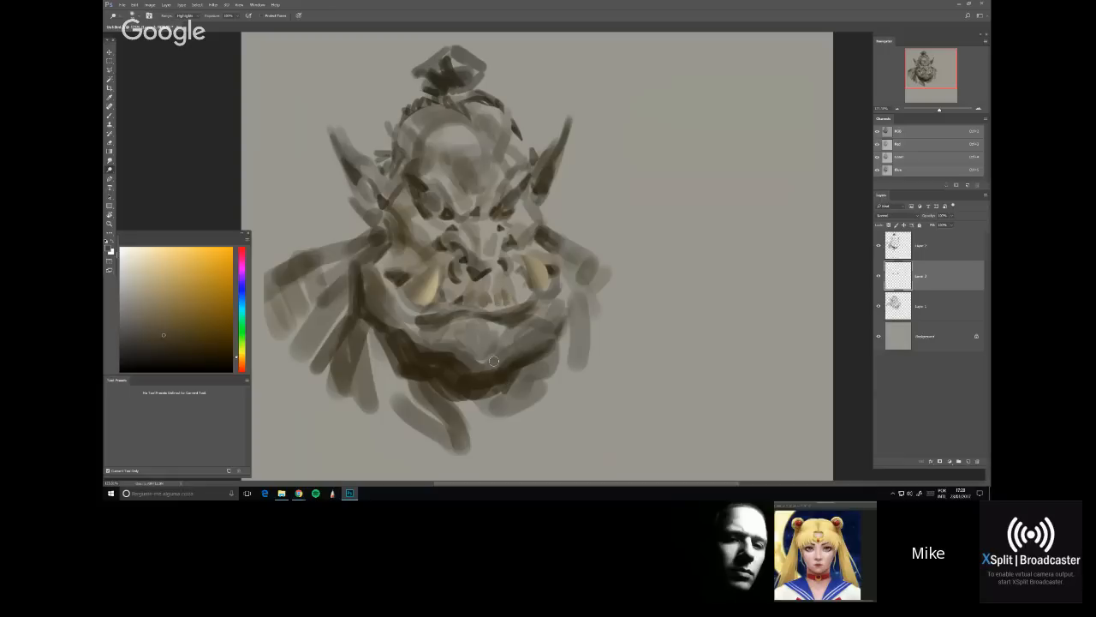
Pick another brush and a dark brown, and paint around the lower teeth on the lower sketch layer
click(906, 305)
key(b)
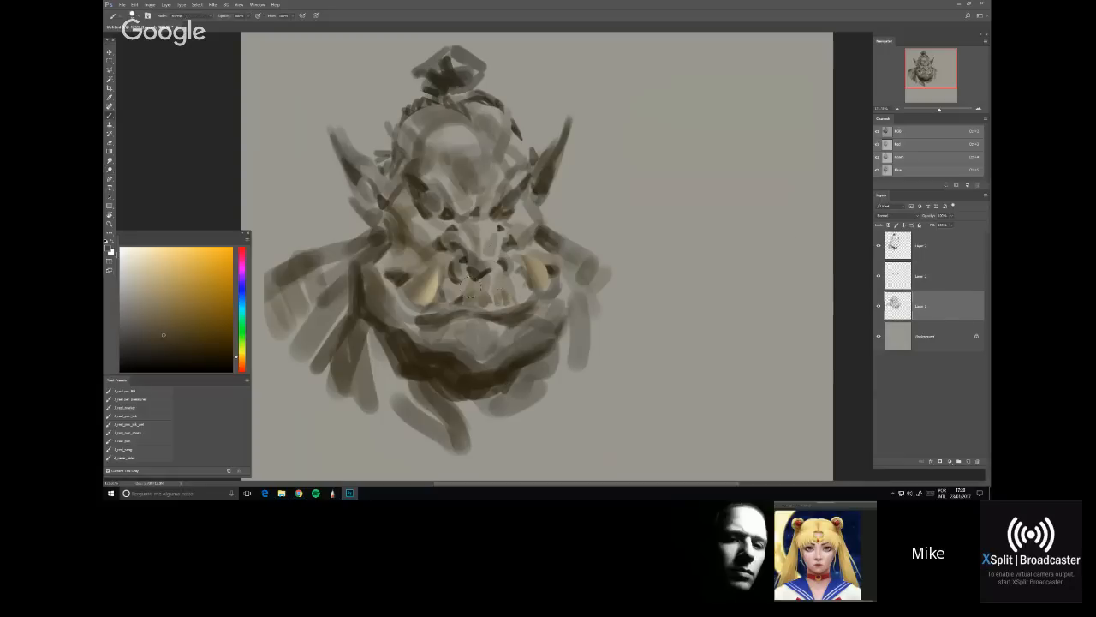
right_click(475, 285)
click(518, 332)
click(169, 355)
alt+click(493, 298)
Lasso the mouth opening around the lower teeth, darken its lower edge with dark brown and clear the selection
key(l)
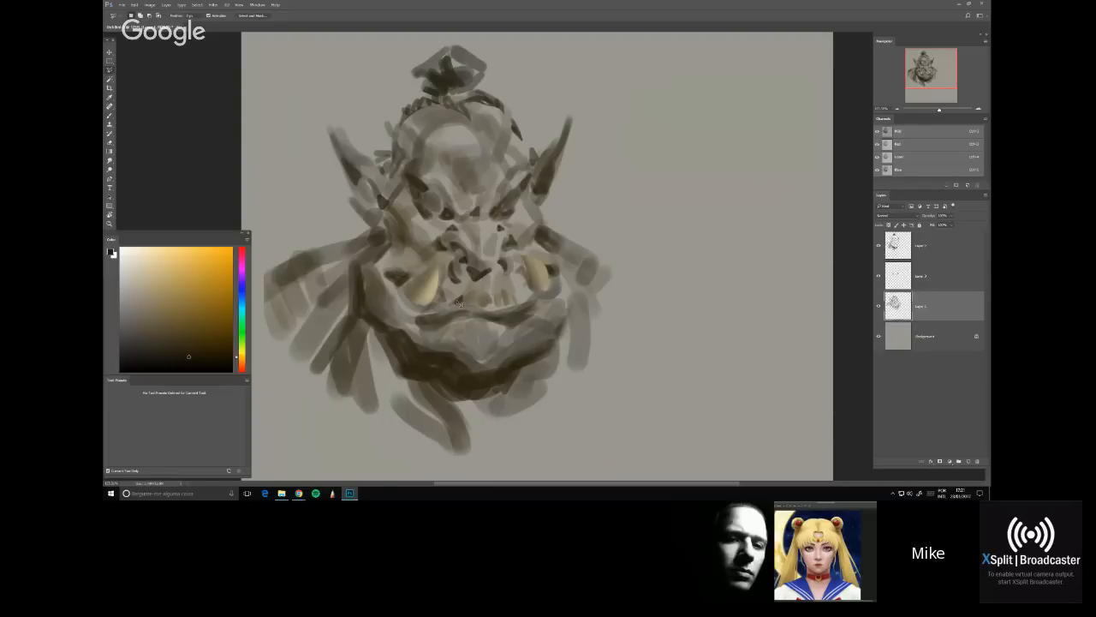
mouse_move(468, 304)
mouse_down()
mouse_move(531, 303)
mouse_move(549, 284)
mouse_move(546, 236)
mouse_move(471, 231)
mouse_move(446, 267)
mouse_move(445, 302)
mouse_up()
key(ctrl+d)
key(b)
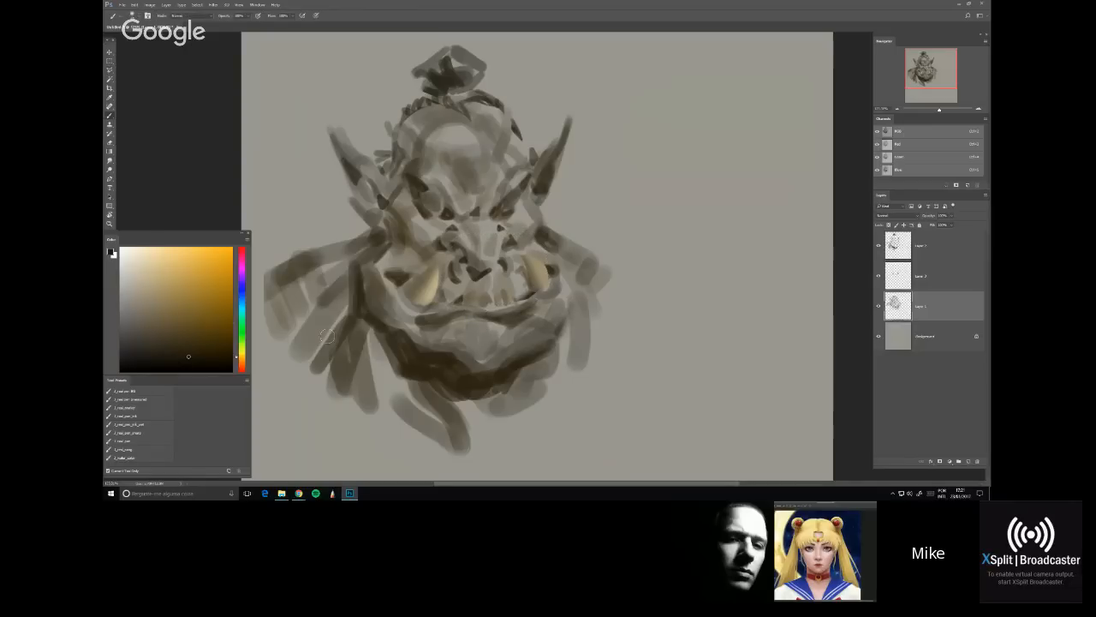
click(211, 355)
Lasso the left mouth corner, darken it with warm brown, clear the selection and undo the last stroke
key(l)
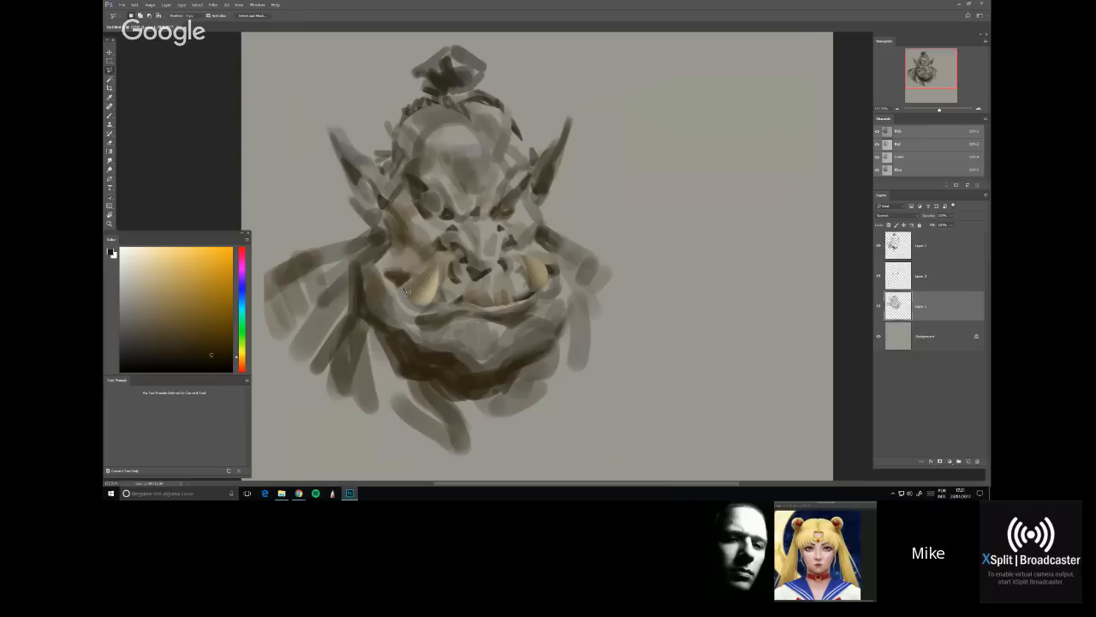
mouse_move(399, 283)
mouse_down()
mouse_move(485, 314)
mouse_move(507, 271)
mouse_move(434, 238)
mouse_move(402, 254)
mouse_move(399, 284)
mouse_up()
key(b)
key(ctrl+d)
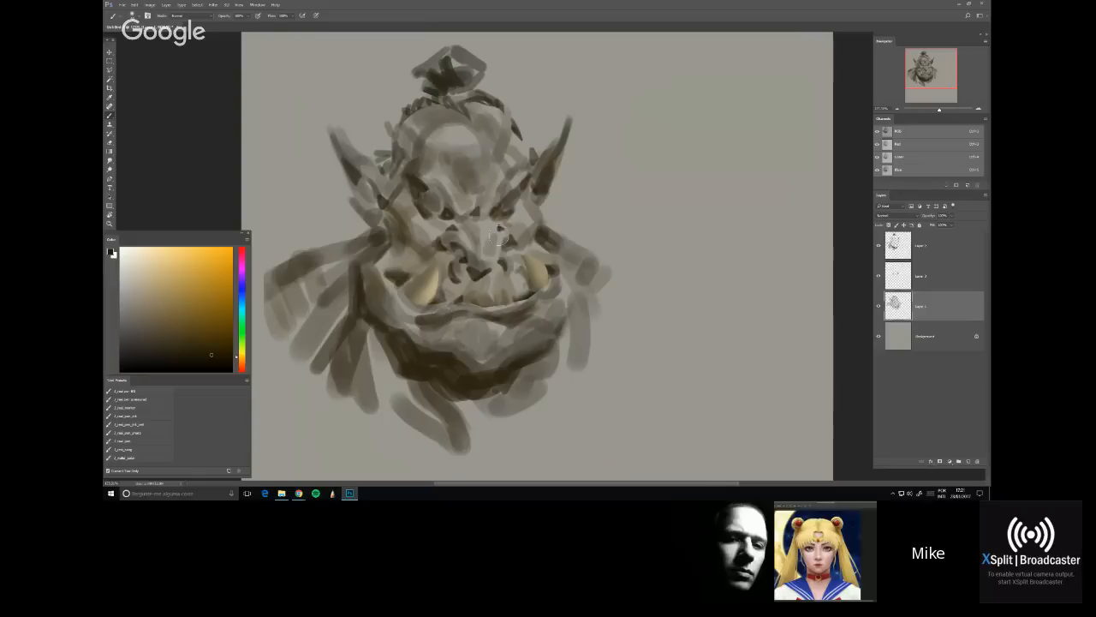
key(ctrl+z)
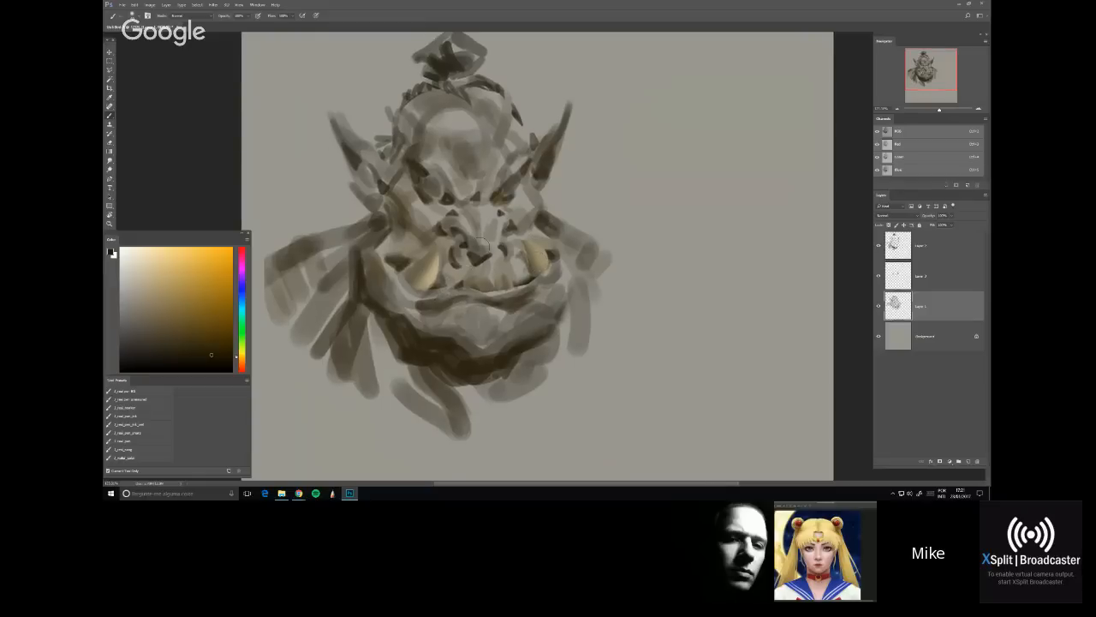
Paint light, pointed lower teeth on the tooth layer using beige sampled from the left tusk
key(alt+bracketright)
right_click(516, 261)
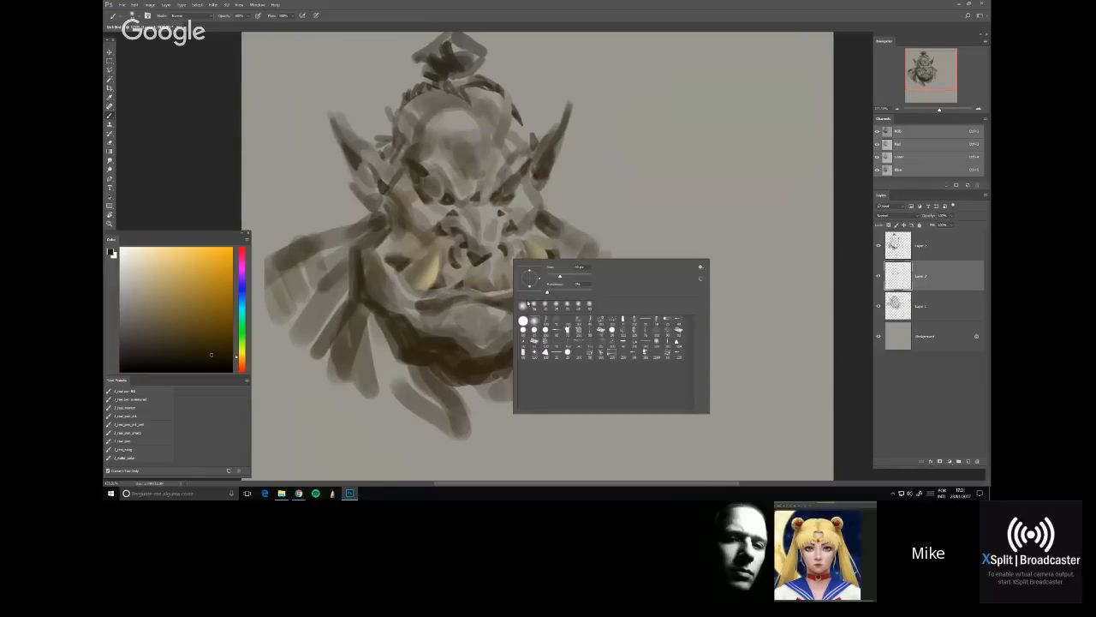
alt+click(432, 274)
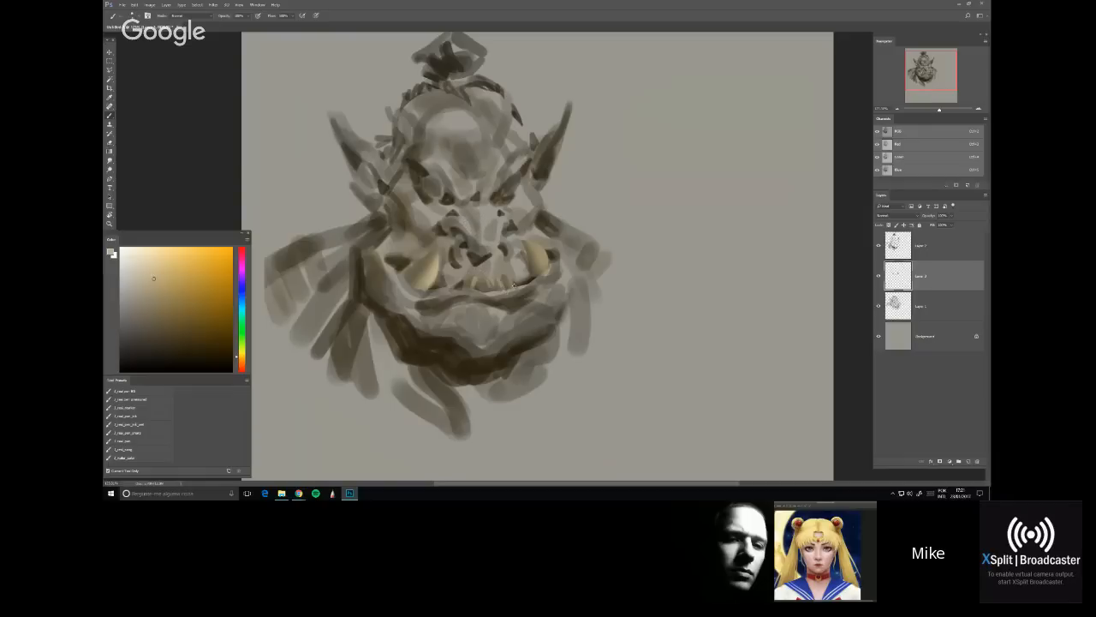
mouse_move(514, 283)
mouse_down()
mouse_move(484, 284)
mouse_move(514, 283)
mouse_up()
Erase upper-layer paint along the lip below the right tusk and select the tooth layer again
click(917, 253)
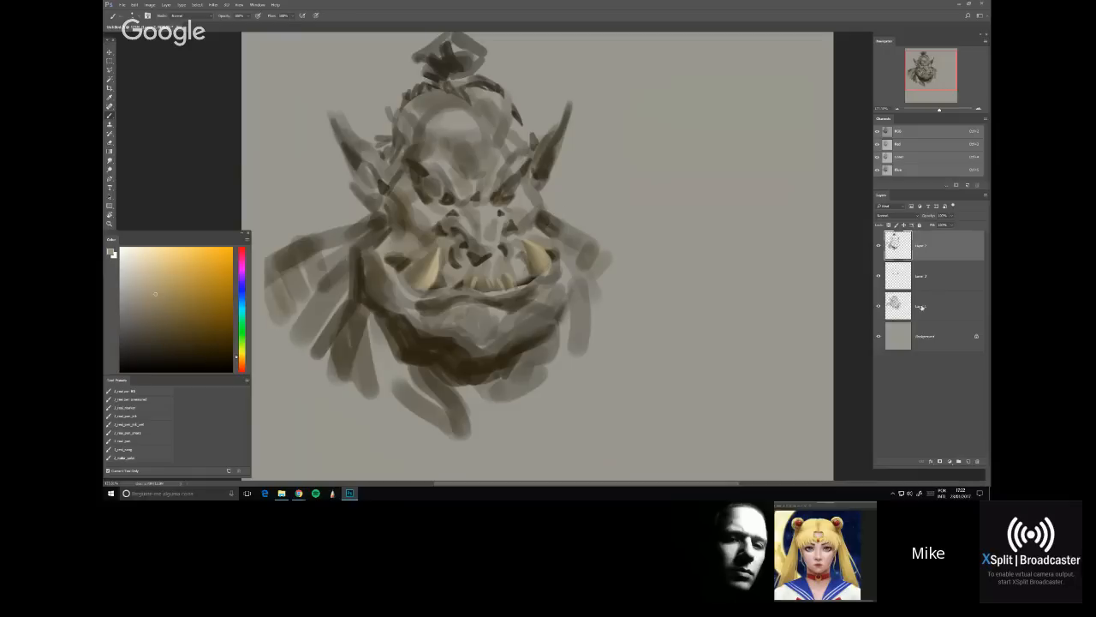
click(921, 307)
click(918, 245)
key(e)
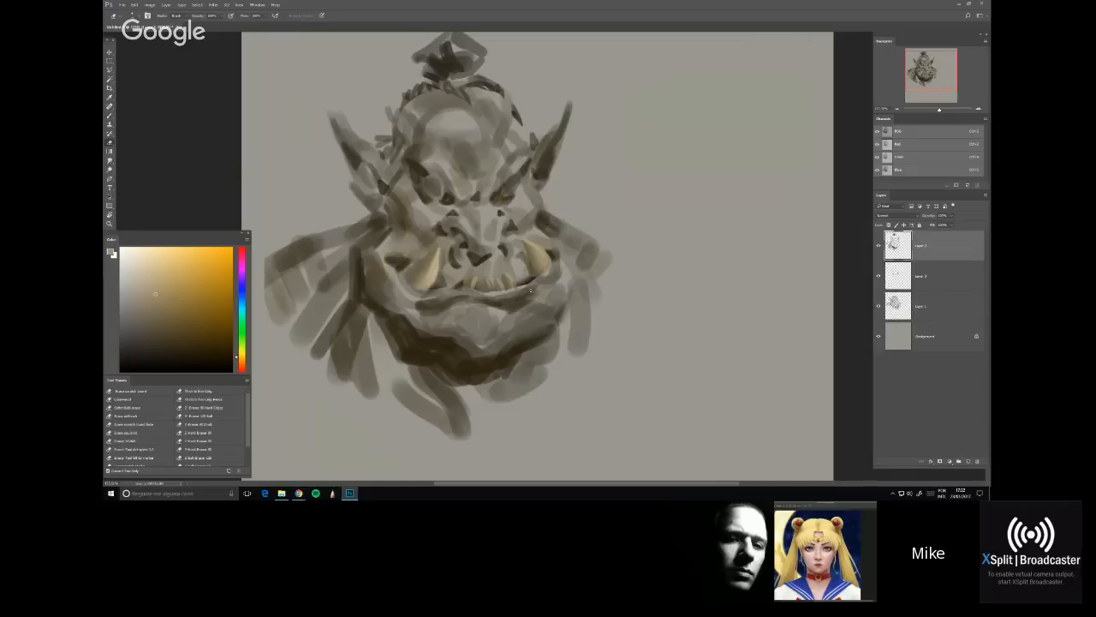
click(917, 270)
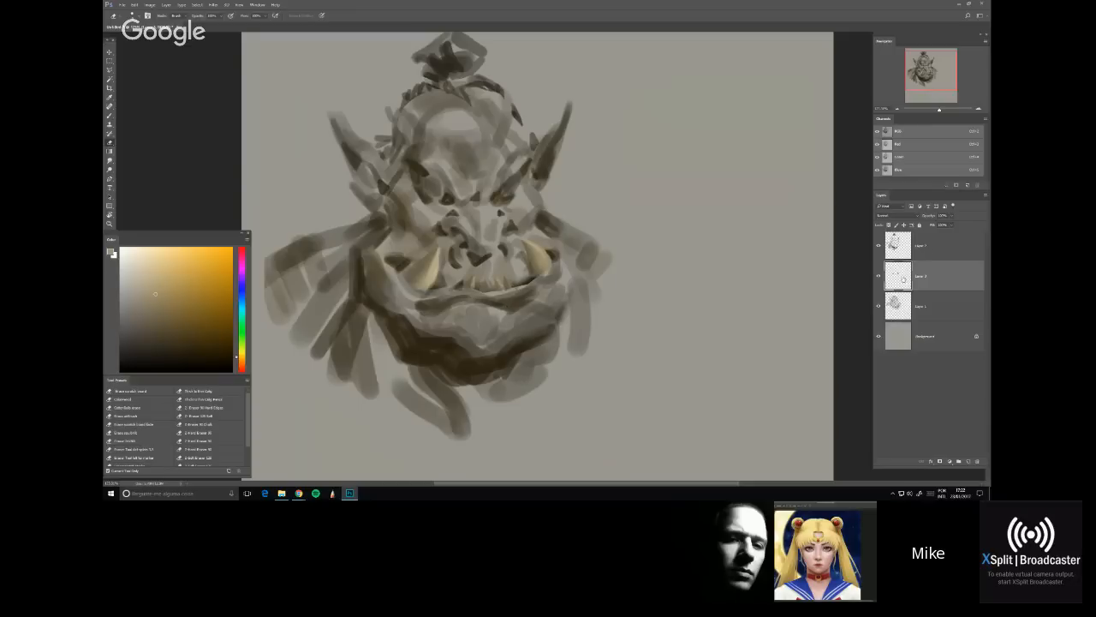
On the topmost layer, darken the left eye socket around the eyeball with sampled dark browns and undo the last stroke
click(934, 246)
key(b)
alt+click(417, 189)
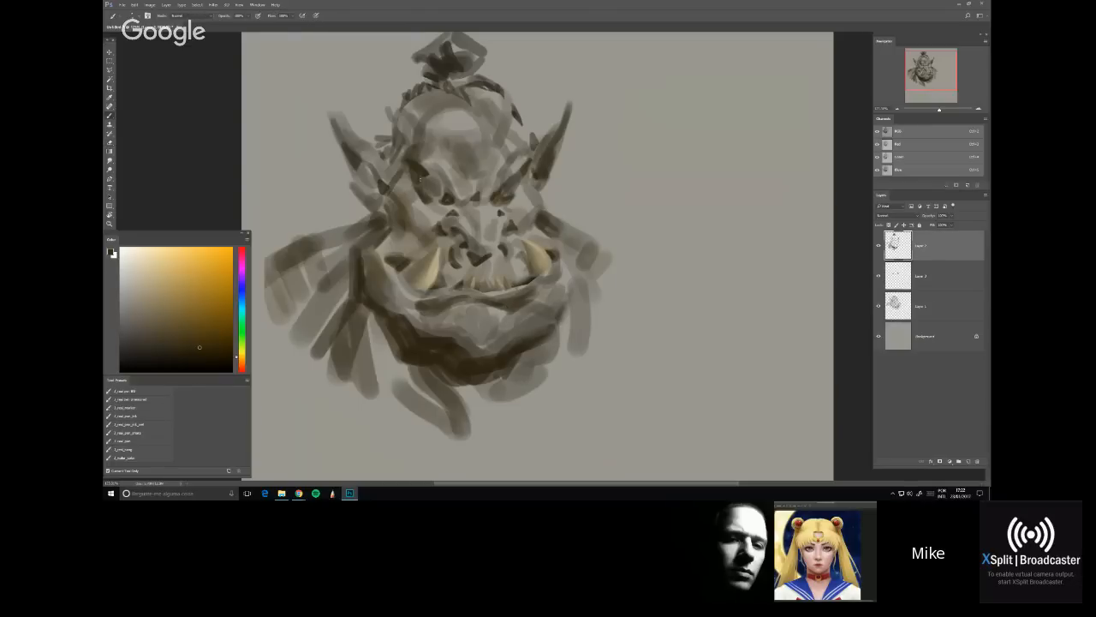
key(e)
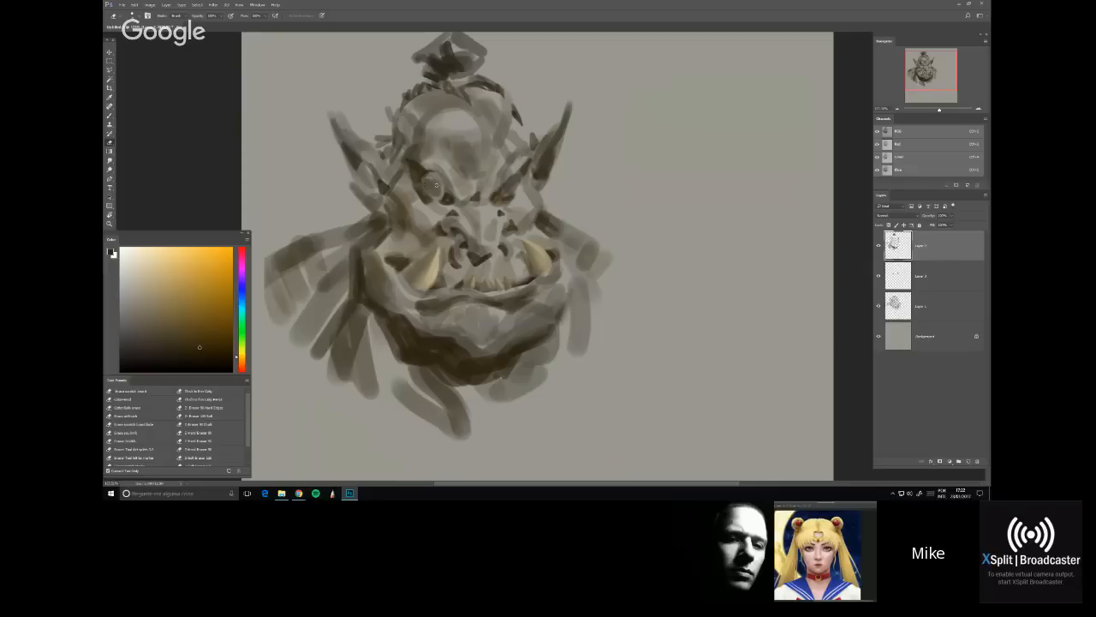
key(b)
drag(420, 166, 435, 170)
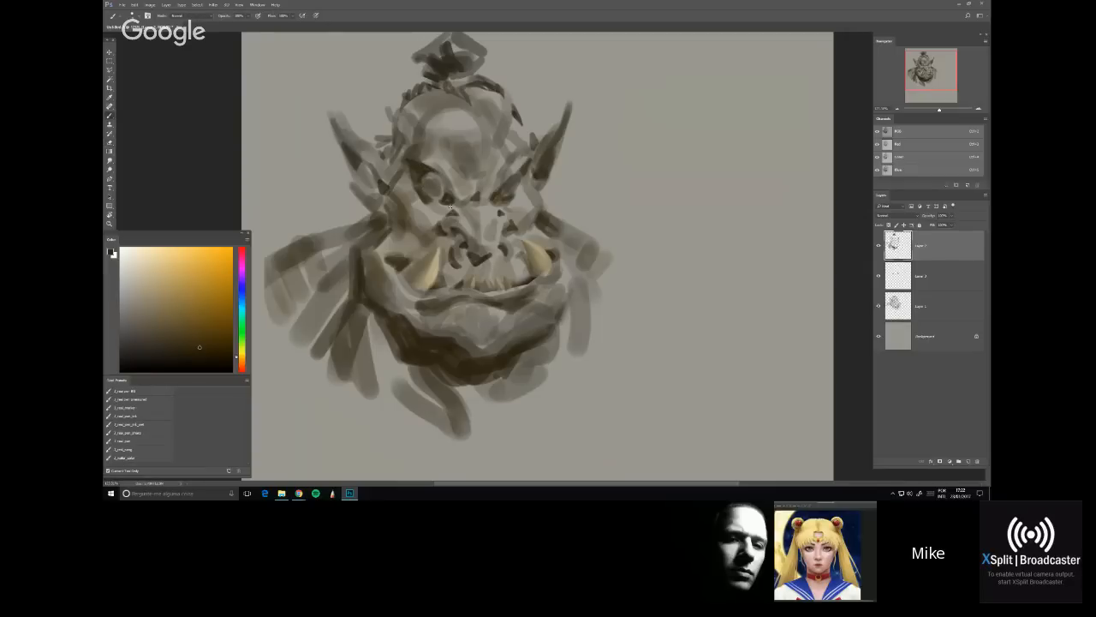
alt+click(359, 223)
drag(424, 178, 422, 188)
alt+click(278, 274)
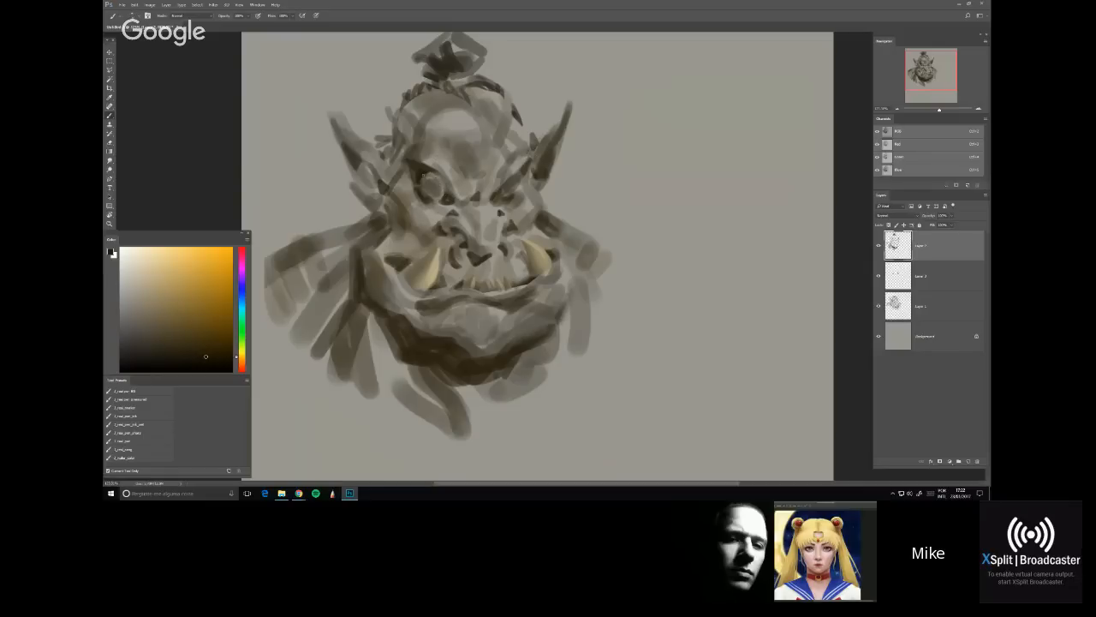
drag(426, 171, 436, 177)
mouse_move(426, 194)
mouse_down()
mouse_move(443, 199)
mouse_move(424, 209)
mouse_up()
key(ctrl+z)
Touch up the nose and the left eyeball with a larger brush, using a tone sampled from the eye
key(bracketright)
mouse_move(462, 248)
mouse_down()
mouse_move(456, 264)
mouse_move(463, 255)
mouse_up()
drag(425, 173, 436, 193)
alt+click(434, 186)
drag(433, 182, 435, 186)
Try to tint the left eyeball with a muted orange and undo the strokes
click(206, 314)
click(241, 362)
click(182, 281)
key(ctrl+z)
mouse_move(432, 179)
mouse_down()
mouse_move(432, 195)
mouse_move(443, 171)
mouse_up()
key(ctrl+z)
key(ctrl+z)
Erase excess paint around the upper edge of the left eye and flip the canvas horizontally
key(e)
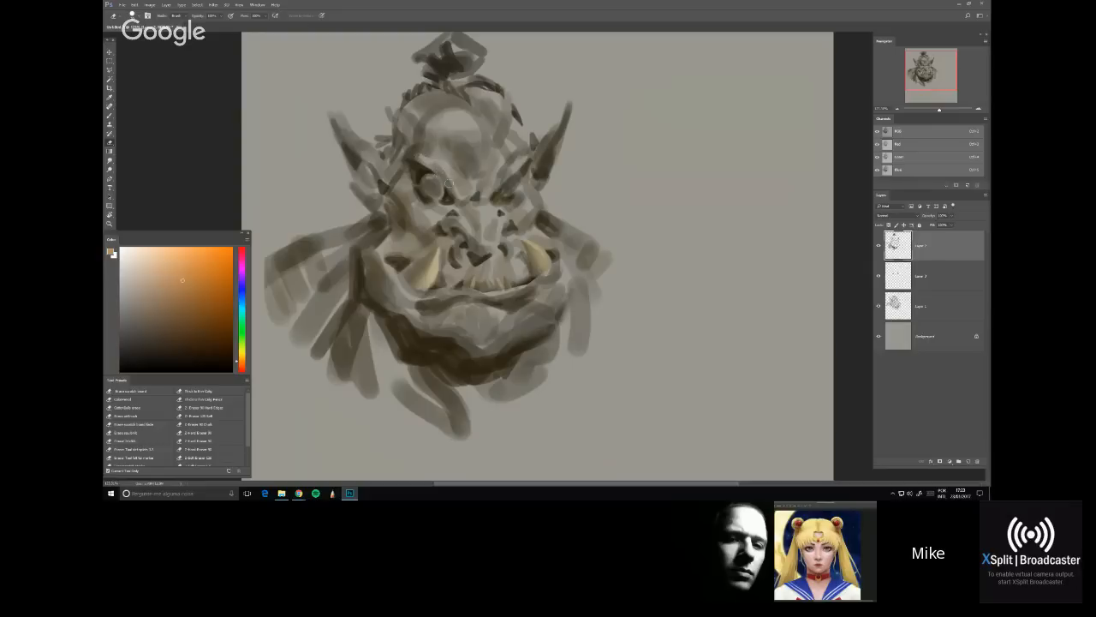
drag(444, 182, 434, 165)
key(h)
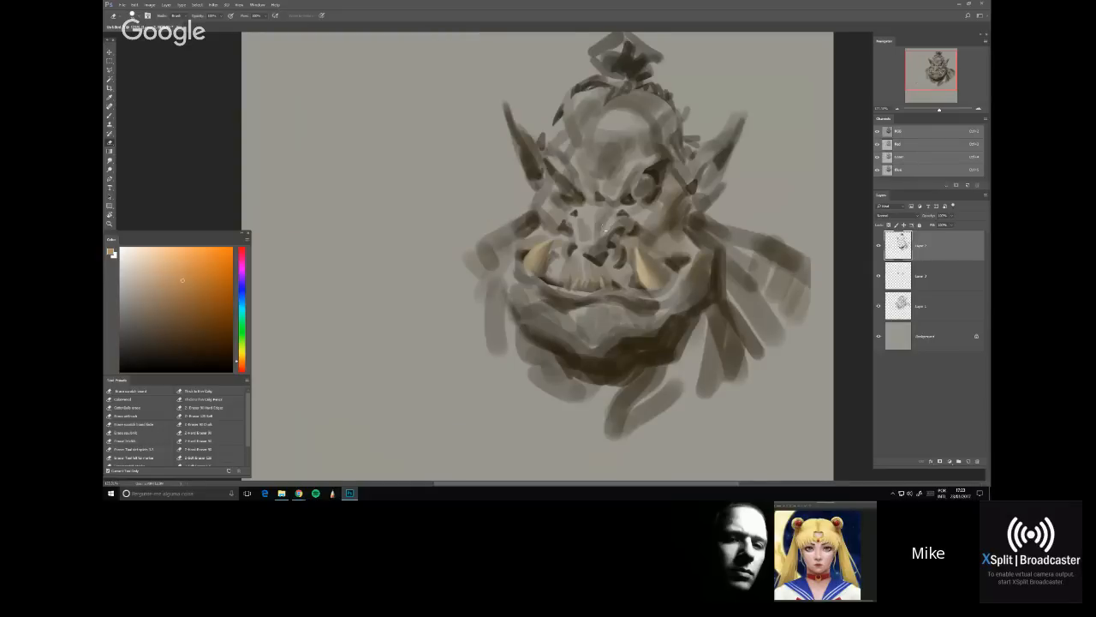
Free-transform the three paint layers together, skewing the top of the head to the left and adjusting the lower edge
shift+click(921, 318)
key(ctrl+t)
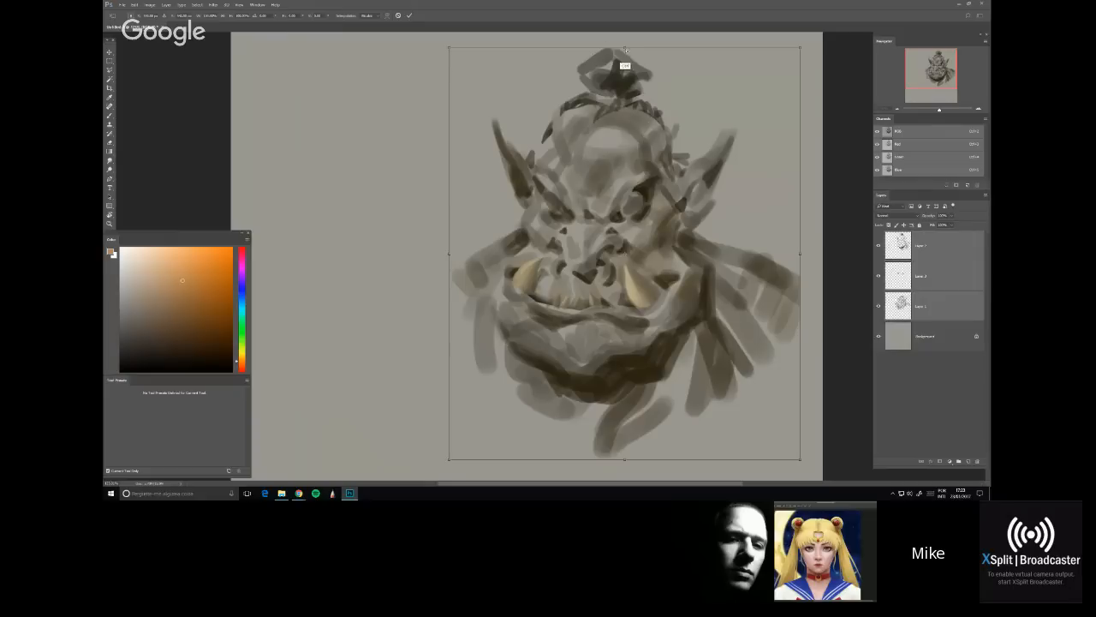
drag(625, 51, 602, 52)
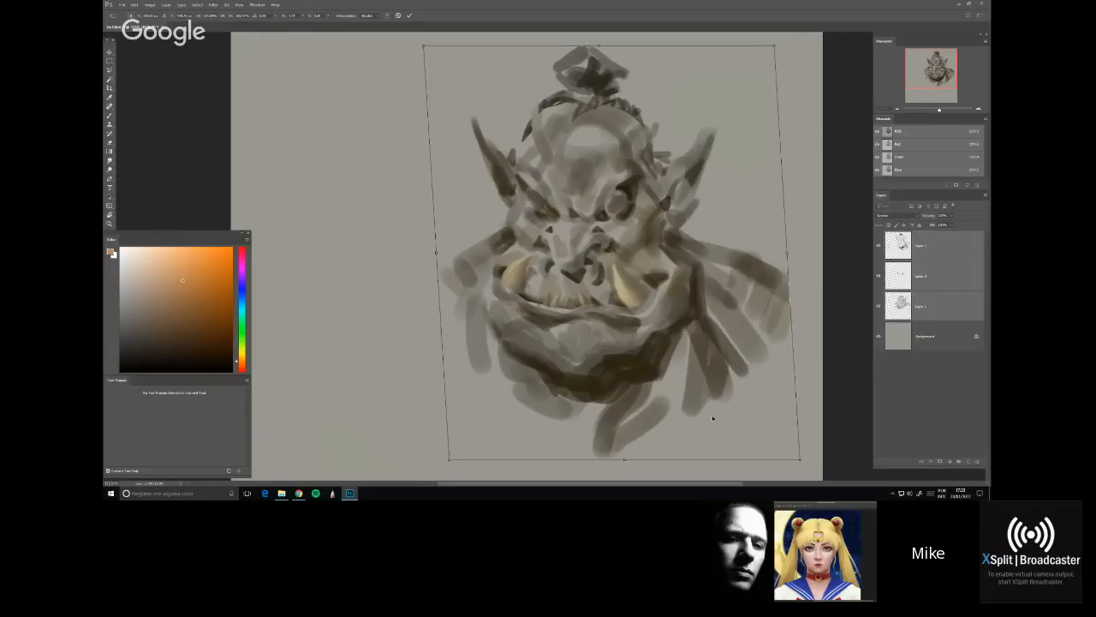
drag(624, 462, 629, 456)
key(Return)
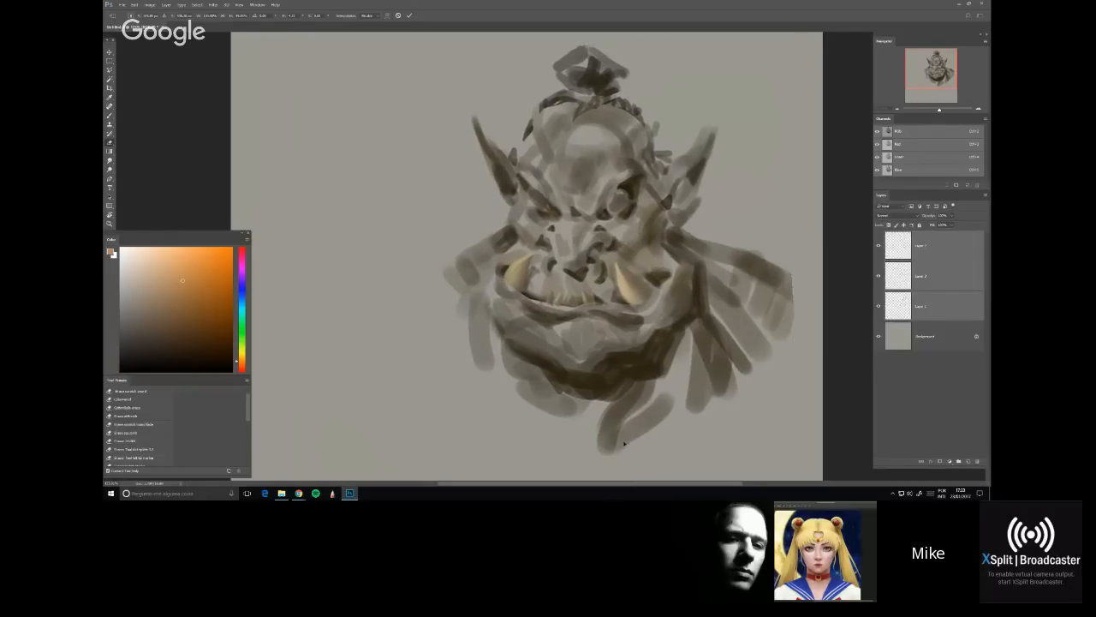
On the topmost layer, paint a dark brown diagonal collar strip below the right jaw and a reddish-brown patch under the chin
key(b)
click(921, 248)
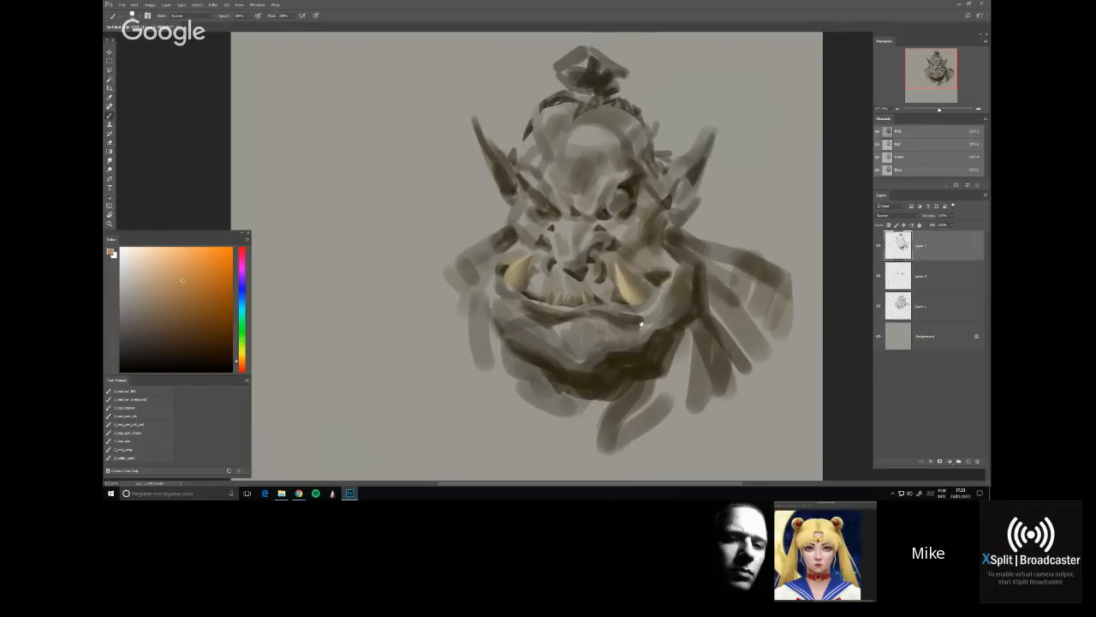
drag(641, 324, 580, 278)
click(191, 349)
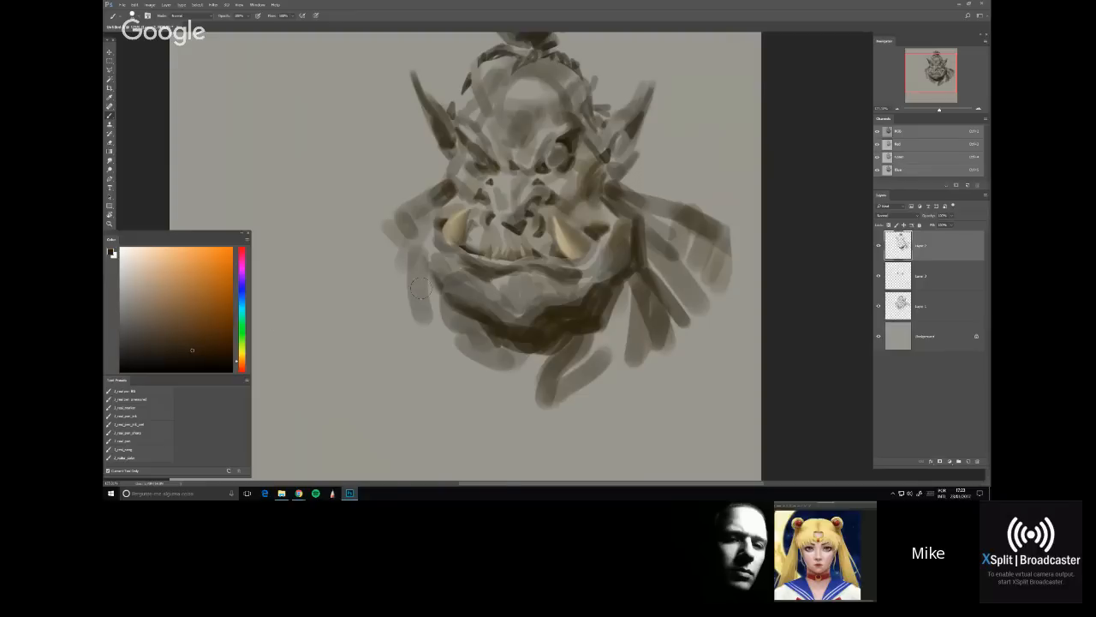
mouse_move(455, 315)
mouse_down()
mouse_move(477, 325)
mouse_move(457, 316)
mouse_up()
alt+click(468, 322)
alt+click(558, 317)
drag(651, 323, 547, 433)
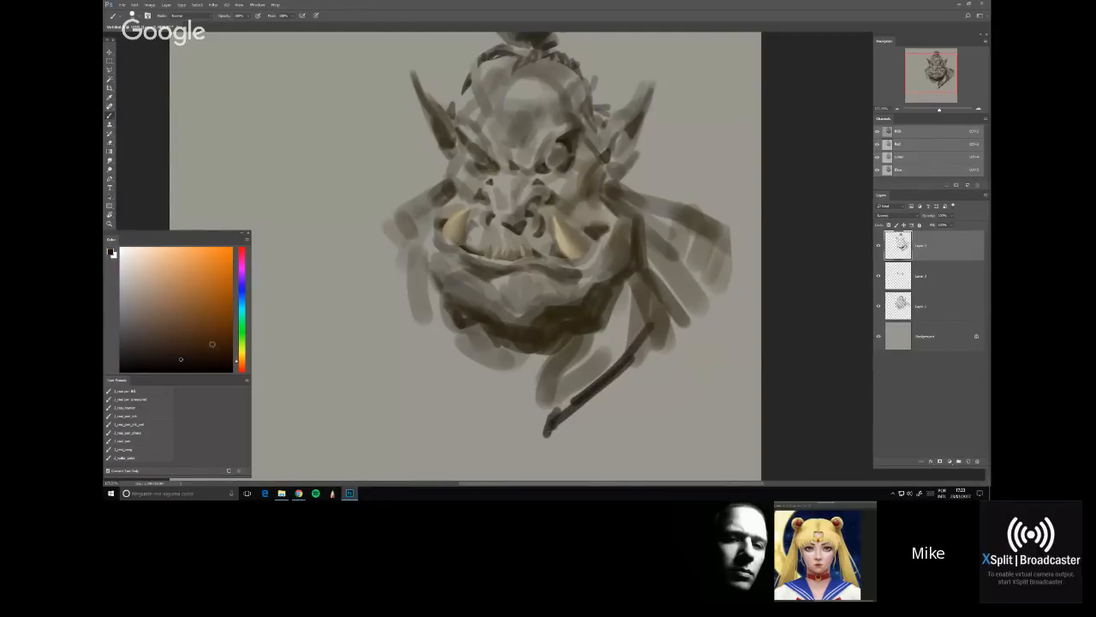
drag(180, 344, 189, 338)
mouse_move(552, 375)
mouse_down()
mouse_move(535, 408)
mouse_move(519, 382)
mouse_up()
drag(556, 428, 651, 330)
Thicken the collar with sampled dark brown and extend it up to the neck and out over the right shoulder
alt+click(587, 358)
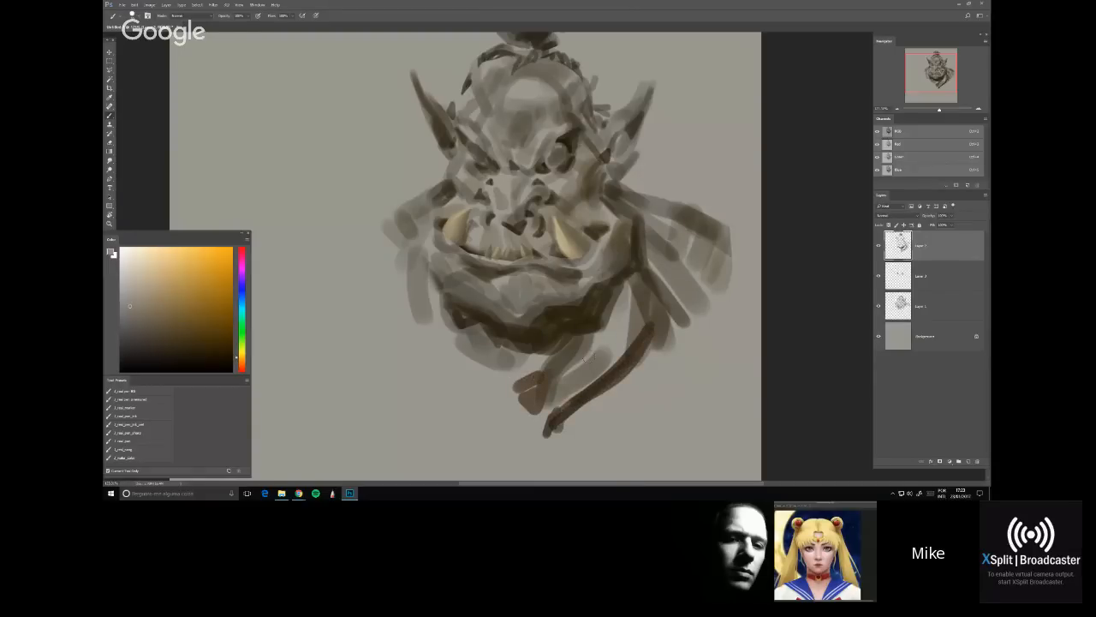
alt+click(587, 332)
mouse_move(555, 425)
mouse_down()
mouse_move(612, 341)
mouse_move(617, 368)
mouse_move(620, 345)
mouse_move(644, 346)
mouse_move(654, 330)
mouse_move(633, 291)
mouse_move(699, 326)
mouse_move(680, 333)
mouse_move(695, 310)
mouse_up()
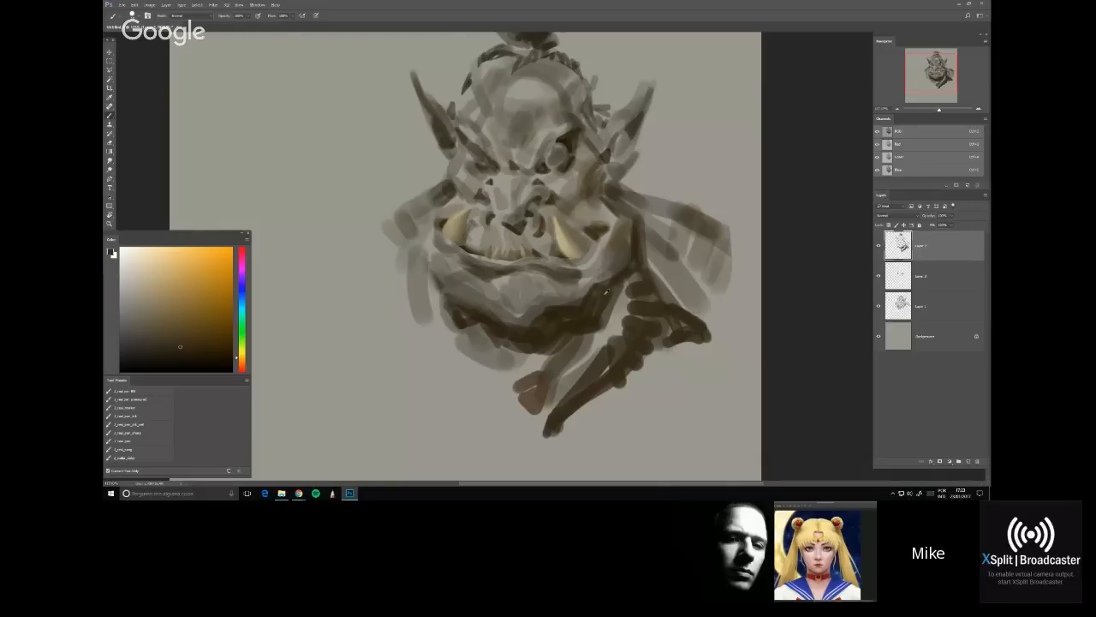
Paint a dark collar patch left of the jaw, block in the left shoulder with sampled grey and undo the last stroke
scroll(605, 291, down, 1)
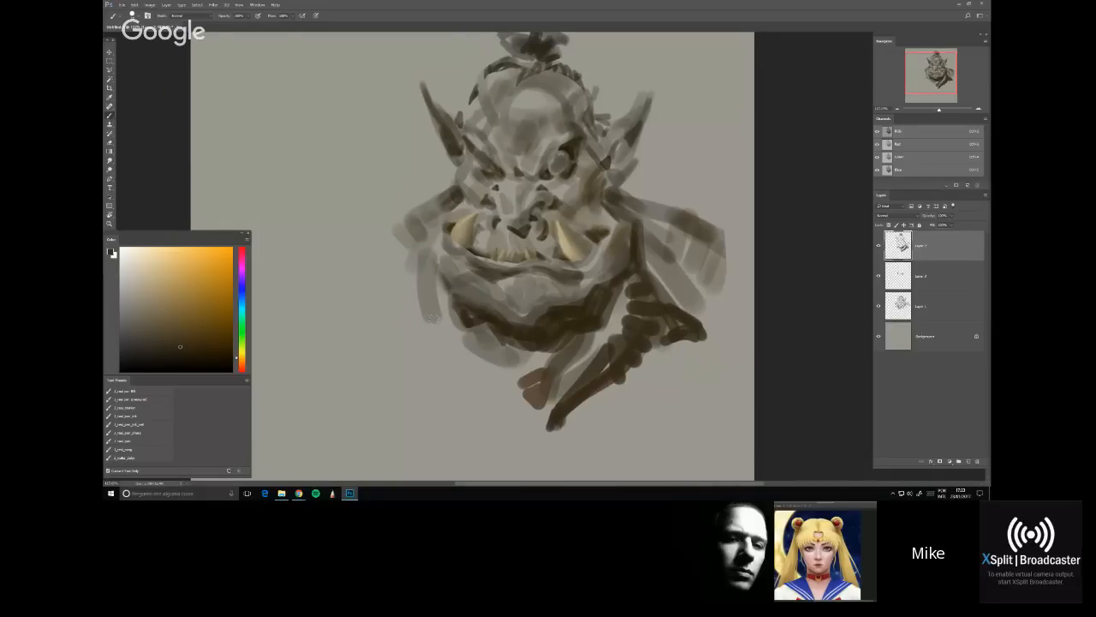
mouse_move(434, 318)
mouse_down()
mouse_move(421, 330)
mouse_move(409, 308)
mouse_move(404, 329)
mouse_up()
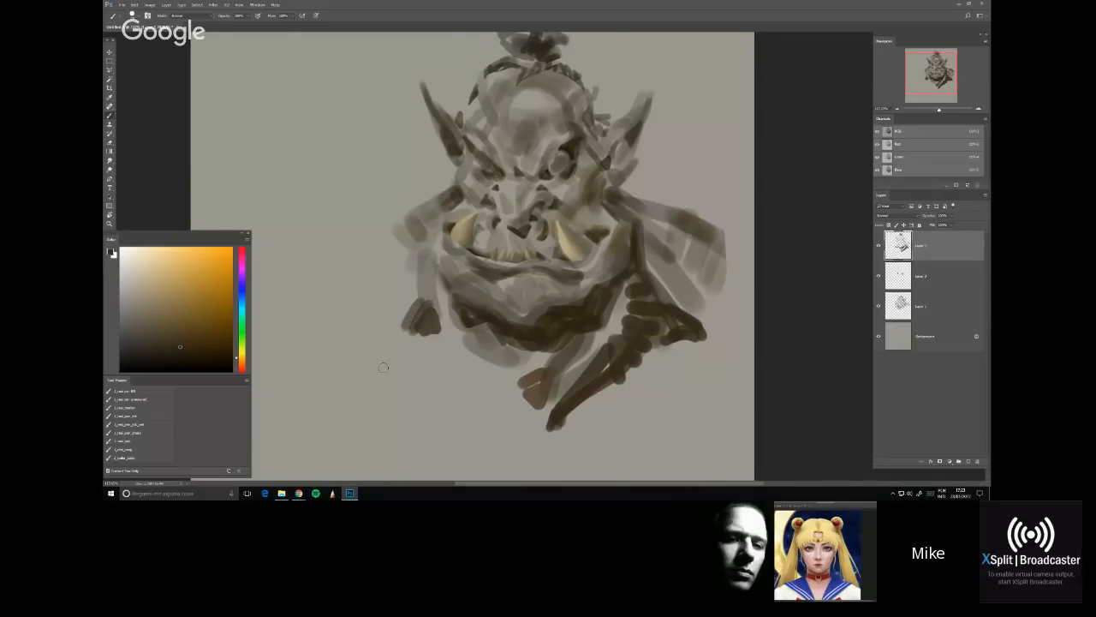
alt+click(419, 246)
mouse_move(417, 221)
mouse_down()
mouse_move(399, 270)
mouse_move(390, 255)
mouse_move(361, 292)
mouse_up()
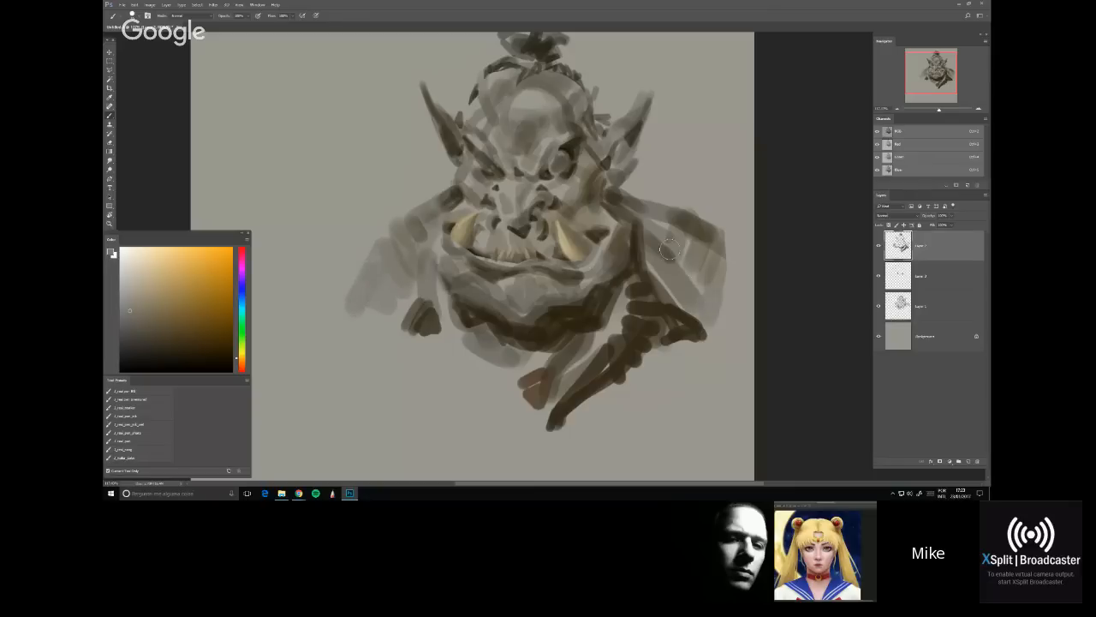
key(ctrl+z)
key(e)
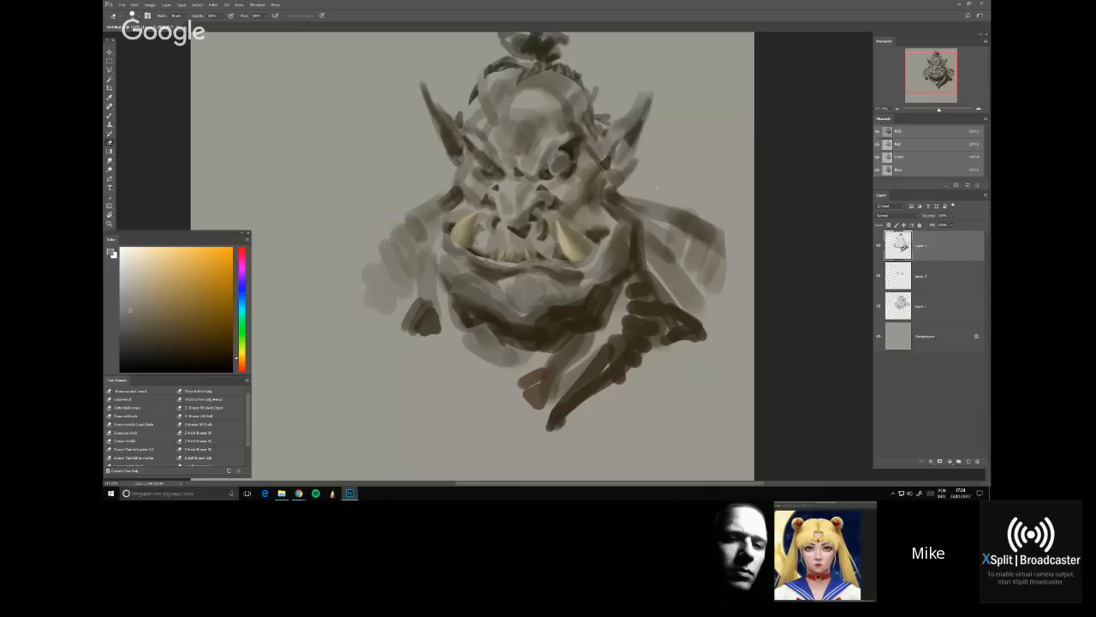
key(b)
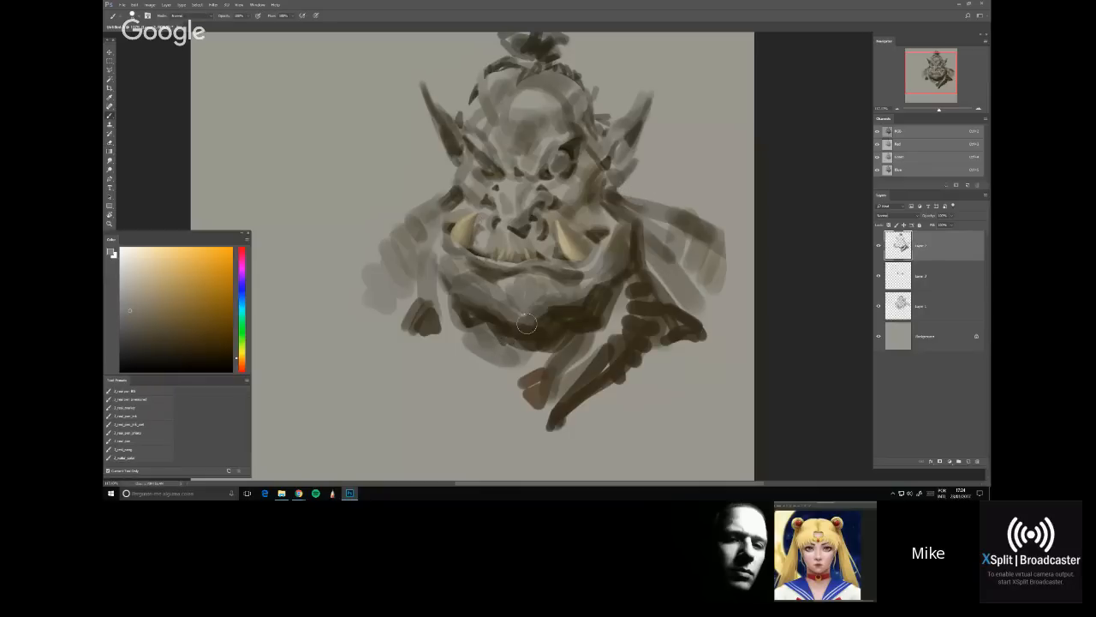
Deepen the shadow between the right jaw and the collar with sampled dark brown, undoing one stroke
alt+click(563, 314)
alt+click(586, 316)
drag(600, 314, 627, 319)
alt+click(516, 329)
alt+click(572, 310)
key(ctrl+z)
mouse_move(632, 281)
mouse_down()
mouse_move(608, 268)
mouse_move(612, 303)
mouse_up()
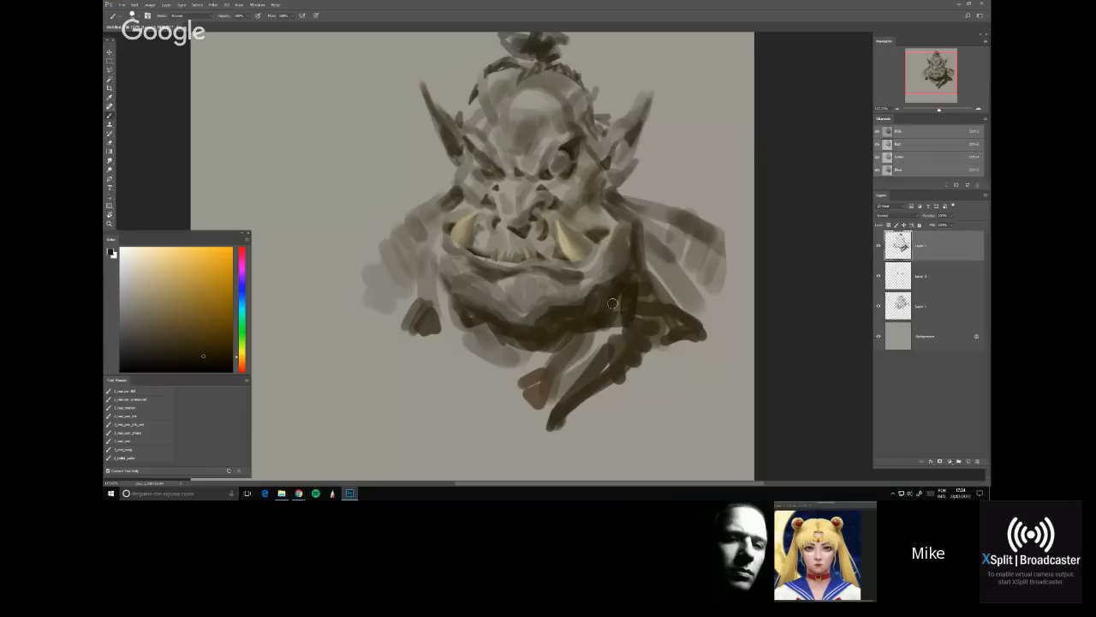
Add small dark accents below the right ear, around the nostrils and between the lower teeth with a reduced brush
key(bracketleft)
key(bracketleft)
key(bracketleft)
key(bracketleft)
mouse_move(608, 186)
mouse_down()
mouse_move(608, 196)
mouse_move(605, 182)
mouse_up()
drag(508, 223, 551, 198)
key(bracketleft)
key(bracketleft)
key(bracketleft)
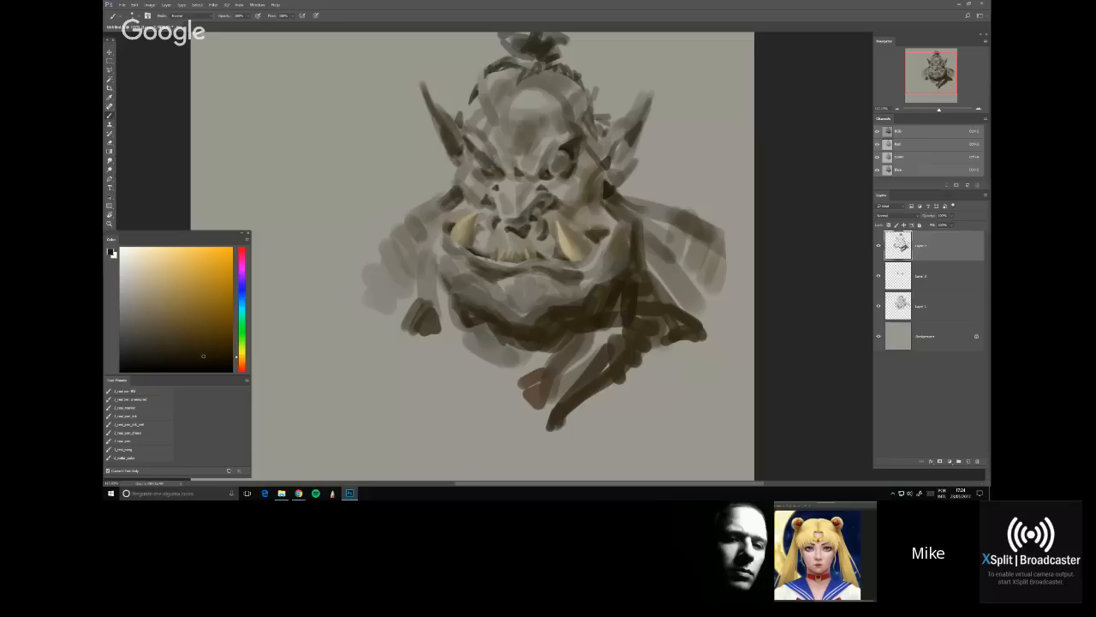
drag(515, 255, 520, 260)
Darken the neck and the patch beneath the chin with dark brown, undoing the last stroke
mouse_move(517, 343)
mouse_down()
mouse_move(557, 338)
mouse_move(567, 366)
mouse_move(521, 362)
mouse_move(539, 390)
mouse_up()
click(199, 344)
drag(576, 348, 549, 378)
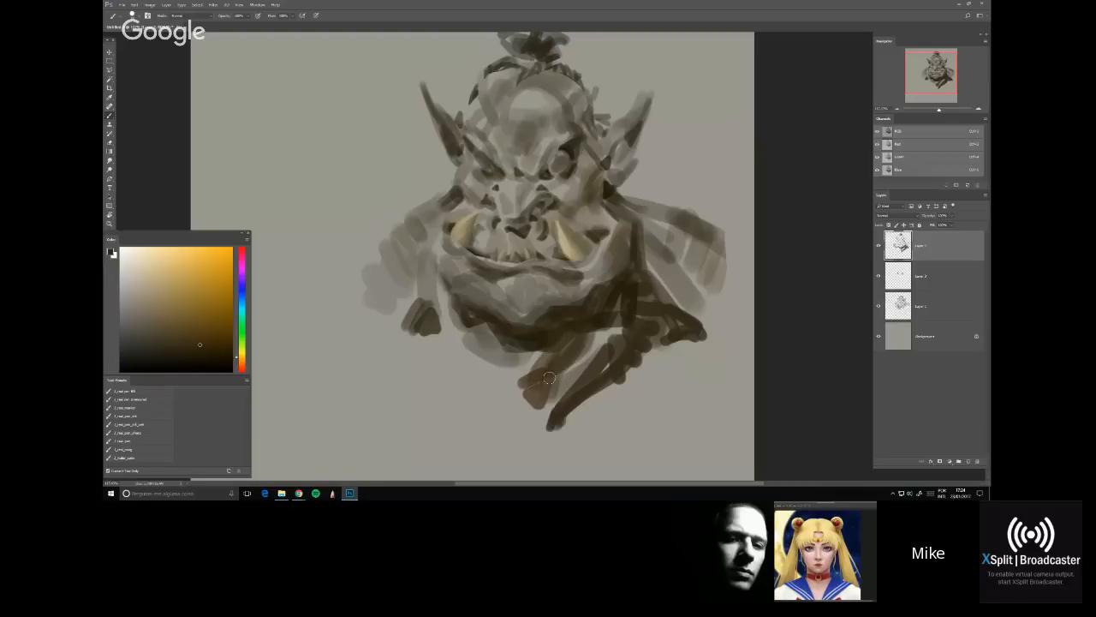
alt+click(609, 321)
mouse_move(538, 394)
mouse_down()
mouse_move(568, 362)
mouse_move(554, 363)
mouse_move(536, 396)
mouse_up()
drag(172, 369, 189, 356)
drag(549, 425, 518, 390)
key(ctrl+z)
Block in the left chest and shoulder with broad light grey strokes and flip the canvas horizontally
drag(443, 359, 488, 407)
alt+click(436, 307)
mouse_move(422, 340)
mouse_down()
mouse_move(451, 405)
mouse_move(465, 376)
mouse_move(478, 417)
mouse_move(428, 346)
mouse_move(423, 394)
mouse_move(408, 408)
mouse_move(411, 339)
mouse_move(353, 360)
mouse_move(387, 301)
mouse_move(376, 293)
mouse_move(325, 306)
mouse_up()
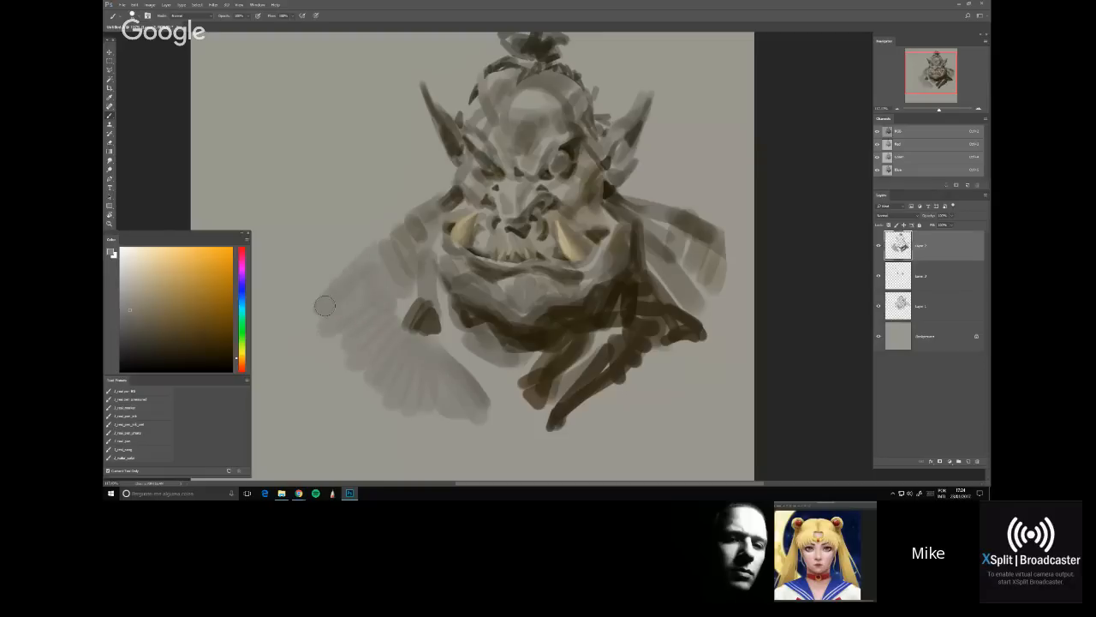
scroll(555, 298, down, 2)
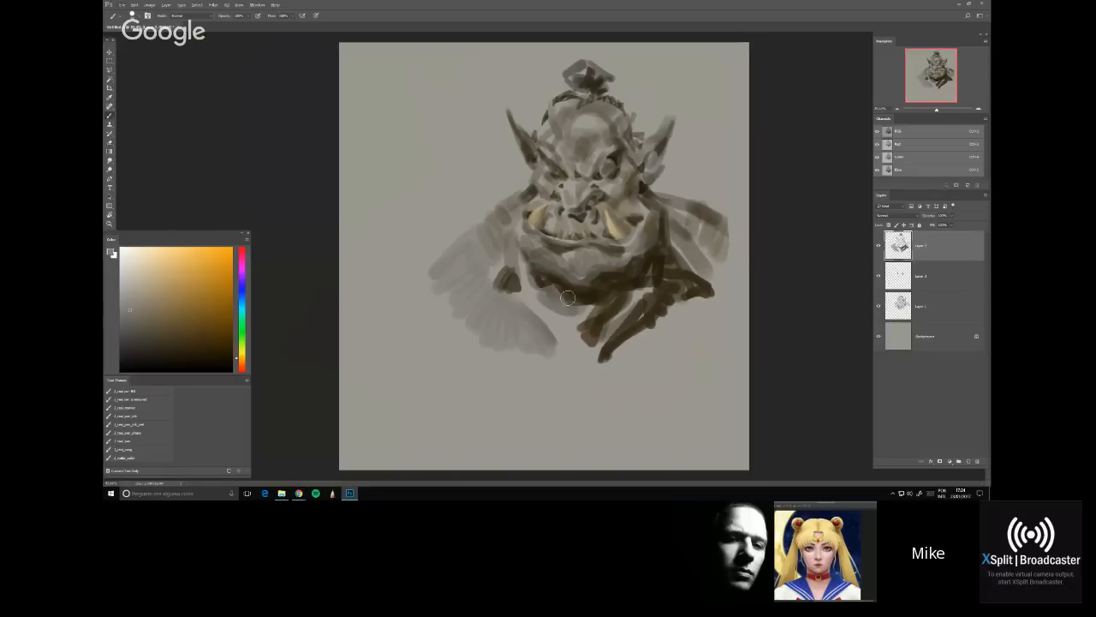
key(ctrl+shift+h)
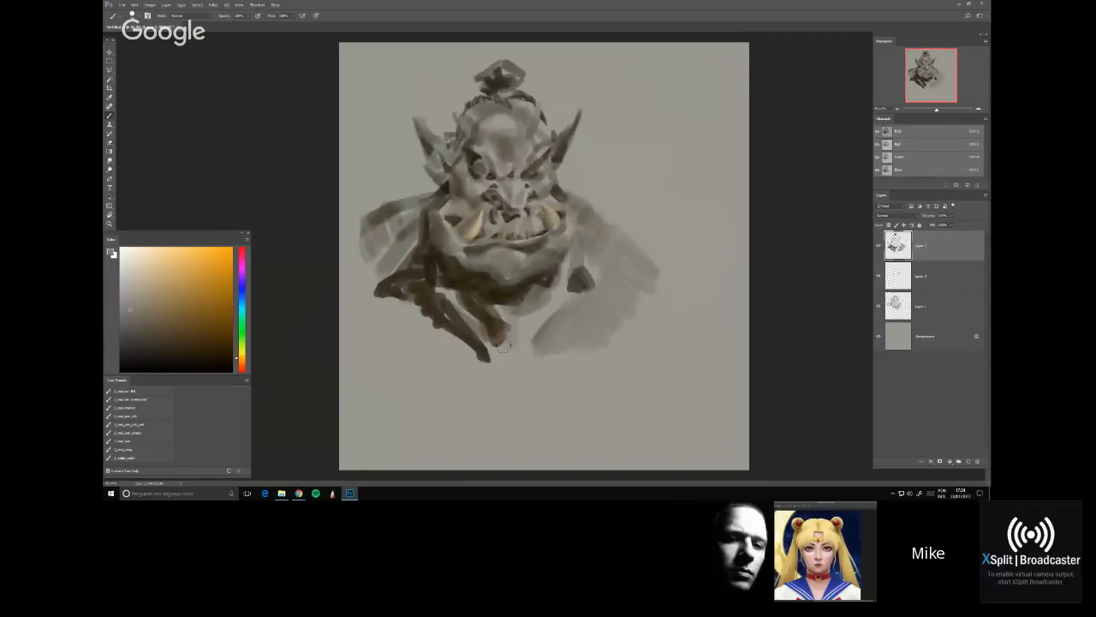
Build up the left shoulder and chest with broad dark grey strokes and extend the lower ends of the collar
click(148, 335)
mouse_move(514, 318)
mouse_down()
mouse_move(509, 365)
mouse_move(552, 315)
mouse_move(519, 354)
mouse_move(476, 364)
mouse_move(486, 373)
mouse_move(386, 318)
mouse_move(351, 281)
mouse_move(376, 297)
mouse_up()
alt+click(504, 343)
alt+click(540, 357)
click(145, 340)
mouse_move(394, 260)
mouse_down()
mouse_move(361, 299)
mouse_move(382, 250)
mouse_move(369, 243)
mouse_move(373, 230)
mouse_move(351, 254)
mouse_move(375, 223)
mouse_move(353, 234)
mouse_move(354, 262)
mouse_move(387, 312)
mouse_move(387, 343)
mouse_up()
drag(377, 298, 406, 353)
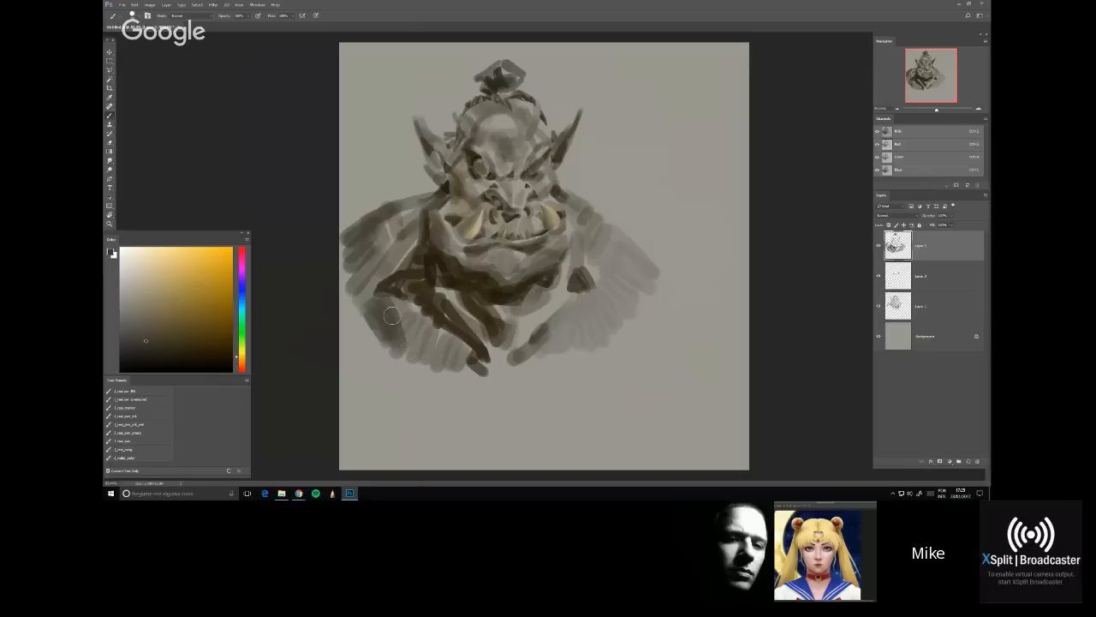
drag(391, 310, 428, 368)
Shade the right chest and the collar patch beside the jaw with dark grey, undoing excess strokes and choosing a darker tone
mouse_move(555, 341)
mouse_down()
mouse_move(543, 358)
mouse_move(581, 340)
mouse_move(614, 292)
mouse_move(586, 282)
mouse_move(604, 283)
mouse_move(609, 261)
mouse_move(586, 268)
mouse_move(587, 291)
mouse_move(589, 250)
mouse_up()
key(ctrl+z)
key(ctrl+z)
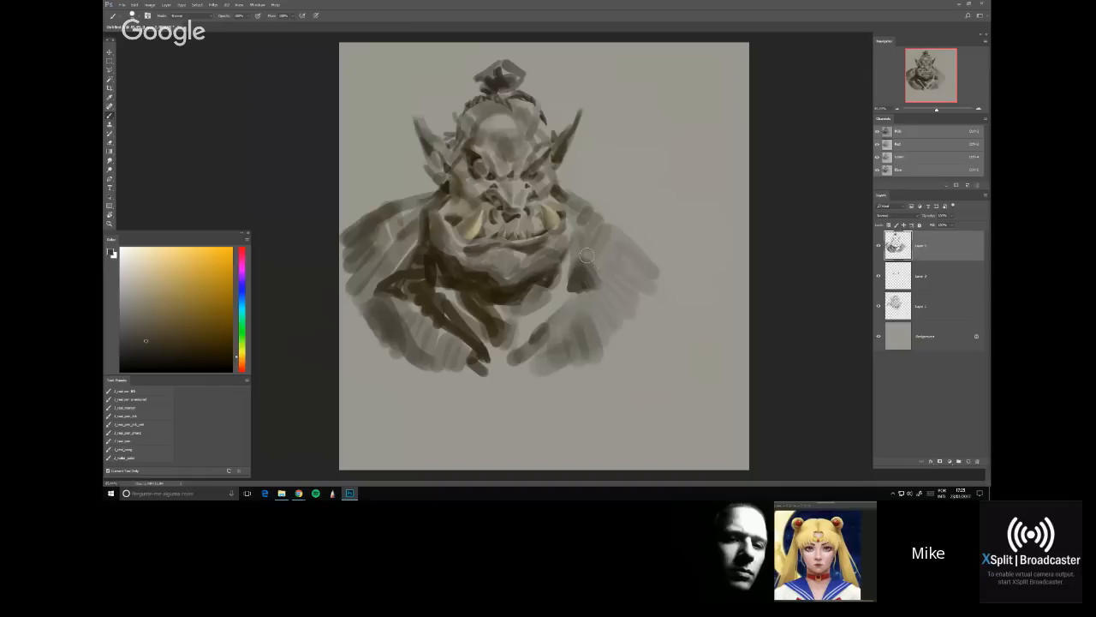
drag(145, 340, 149, 348)
key(e)
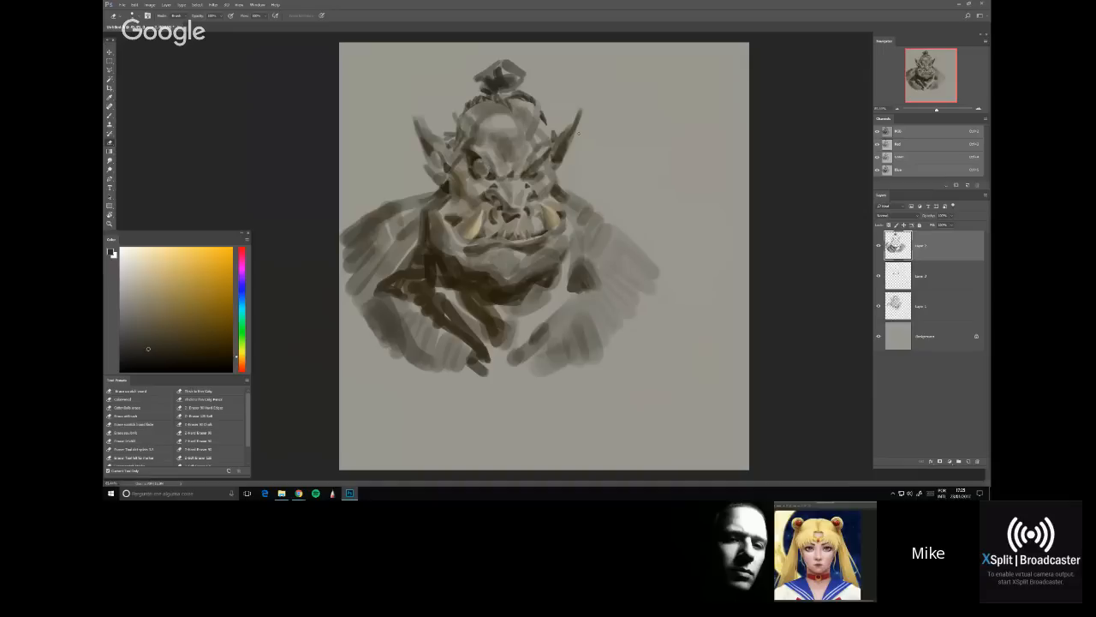
key(b)
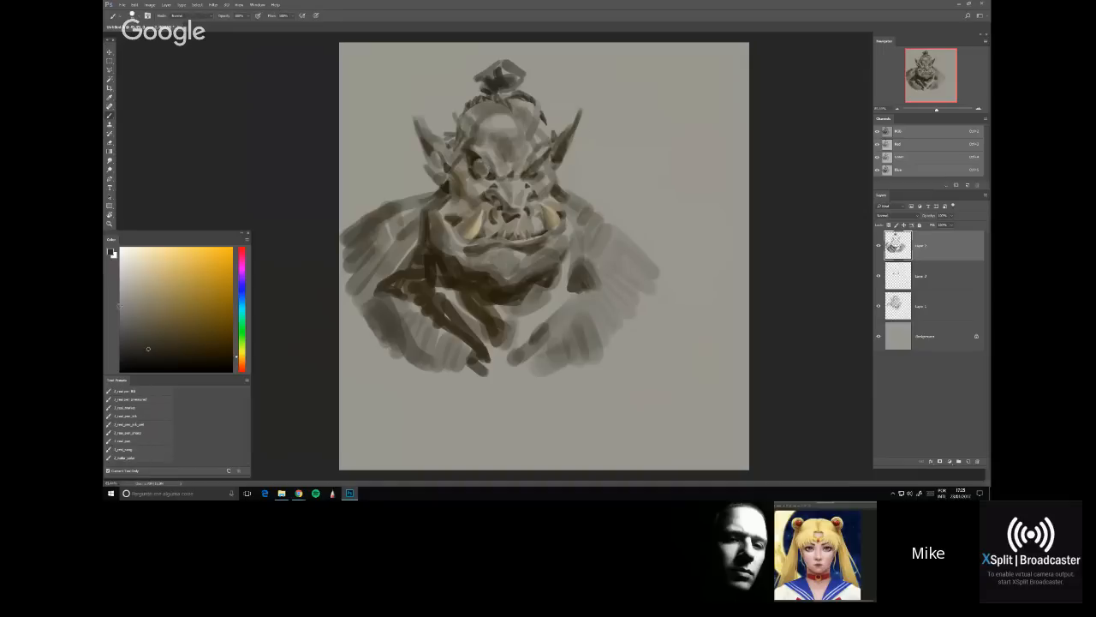
Darken the left collar and the shadow beside and beneath the left jaw with dark brown
drag(401, 270, 374, 292)
click(183, 352)
mouse_move(462, 287)
mouse_down()
mouse_move(439, 263)
mouse_move(452, 288)
mouse_up()
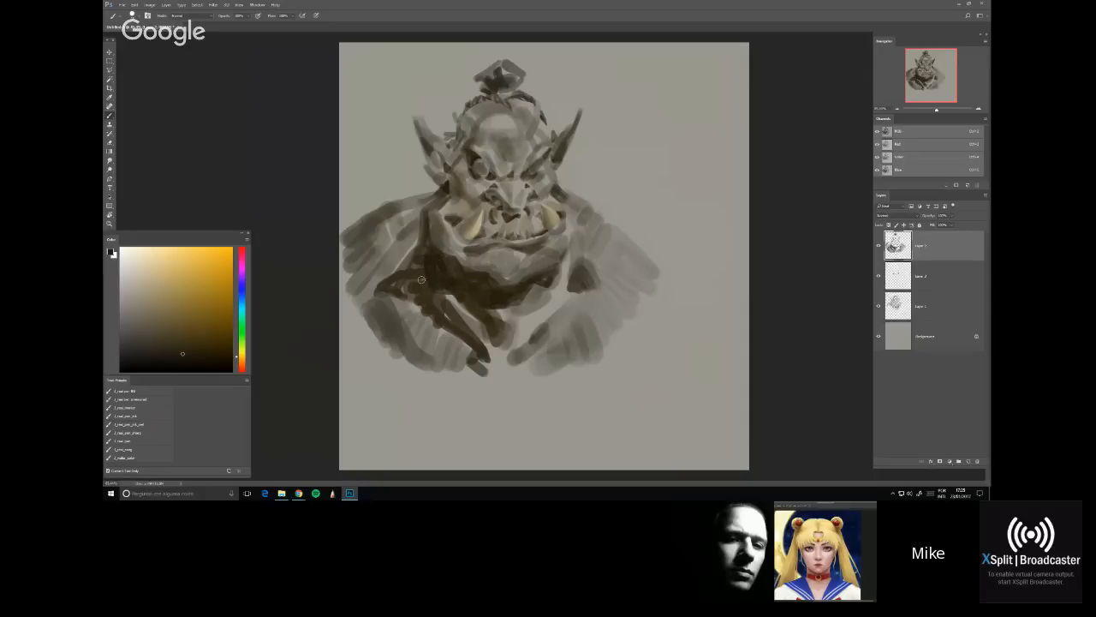
mouse_move(417, 222)
mouse_down()
mouse_move(413, 255)
mouse_move(415, 226)
mouse_move(414, 247)
mouse_move(426, 231)
mouse_up()
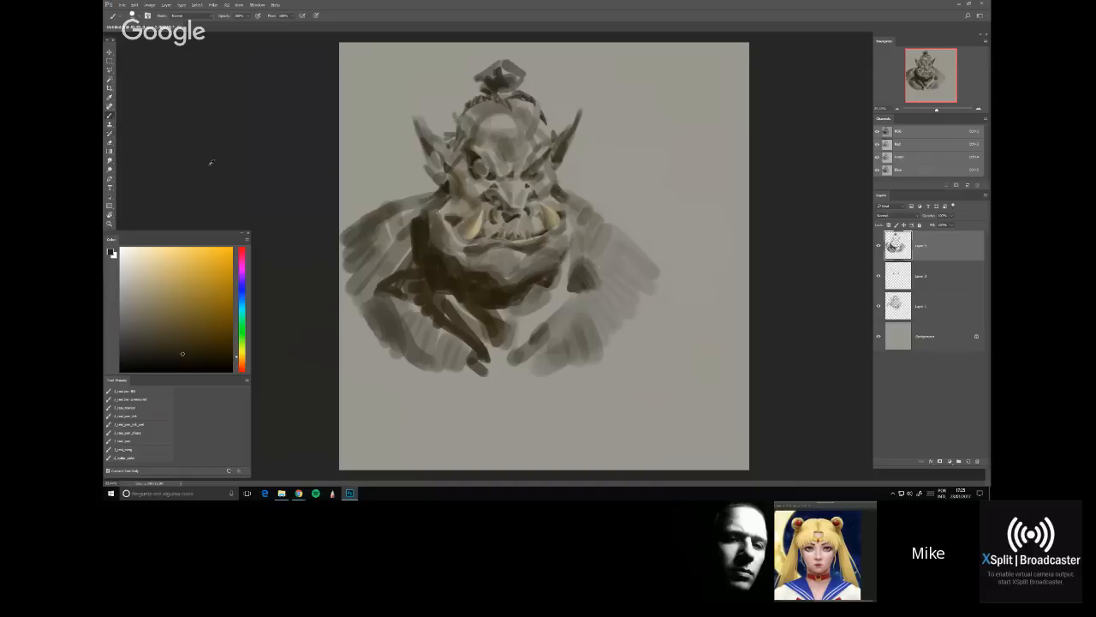
Repaint the lower end of the right collar with sampled dark brown and fill the gap in the collar under the chin
key(ctrl+minus)
key(ctrl+plus)
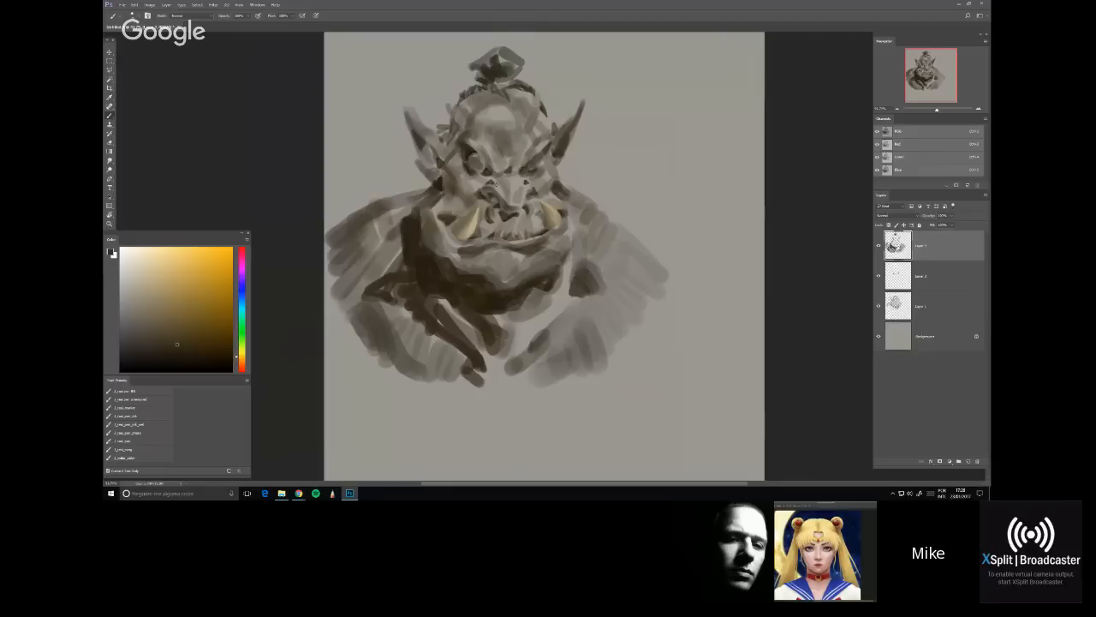
click(498, 184)
alt+click(497, 304)
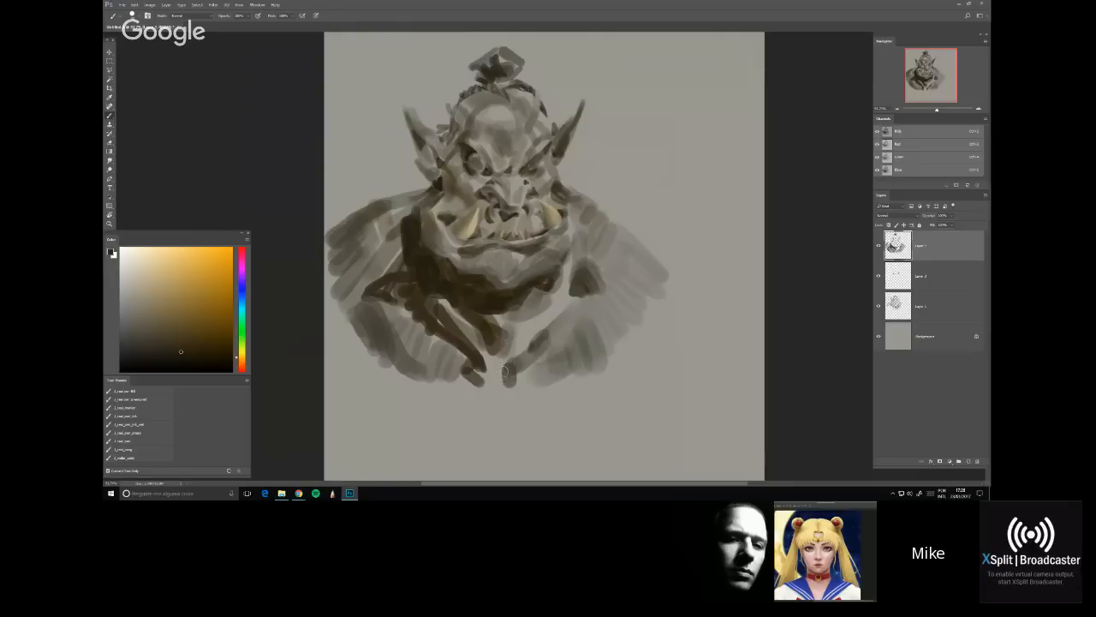
mouse_move(507, 373)
mouse_down()
mouse_move(503, 361)
mouse_move(500, 381)
mouse_move(505, 372)
mouse_move(511, 380)
mouse_up()
key(ctrl+alt+z)
key(ctrl+alt+z)
key(ctrl+alt+z)
key(ctrl+alt+z)
mouse_move(503, 370)
mouse_down()
mouse_move(513, 396)
mouse_move(507, 382)
mouse_up()
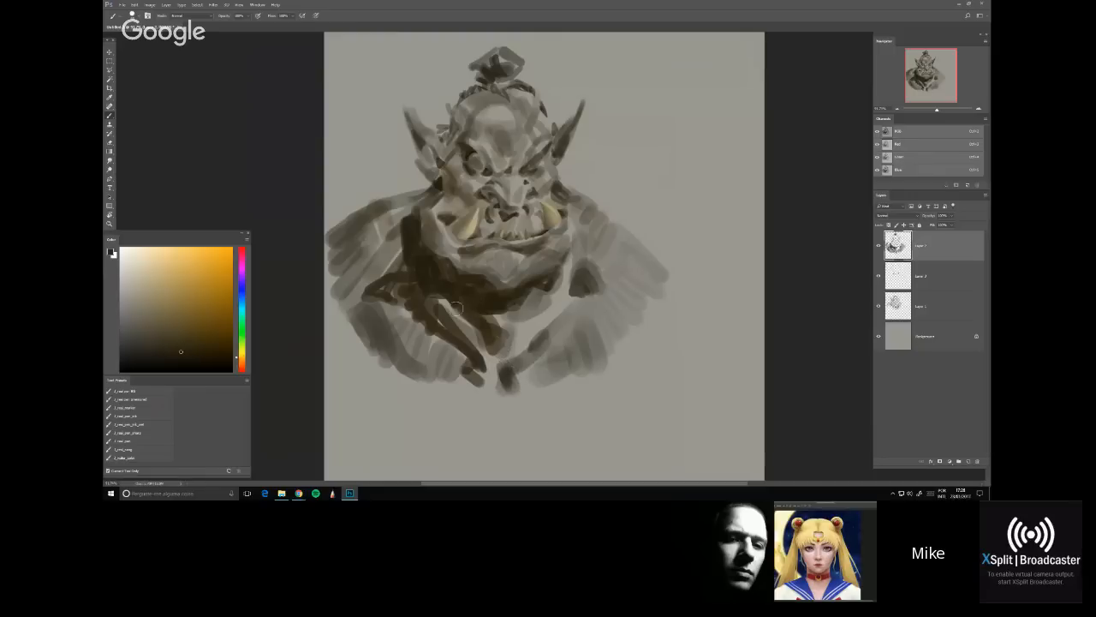
drag(446, 305, 497, 377)
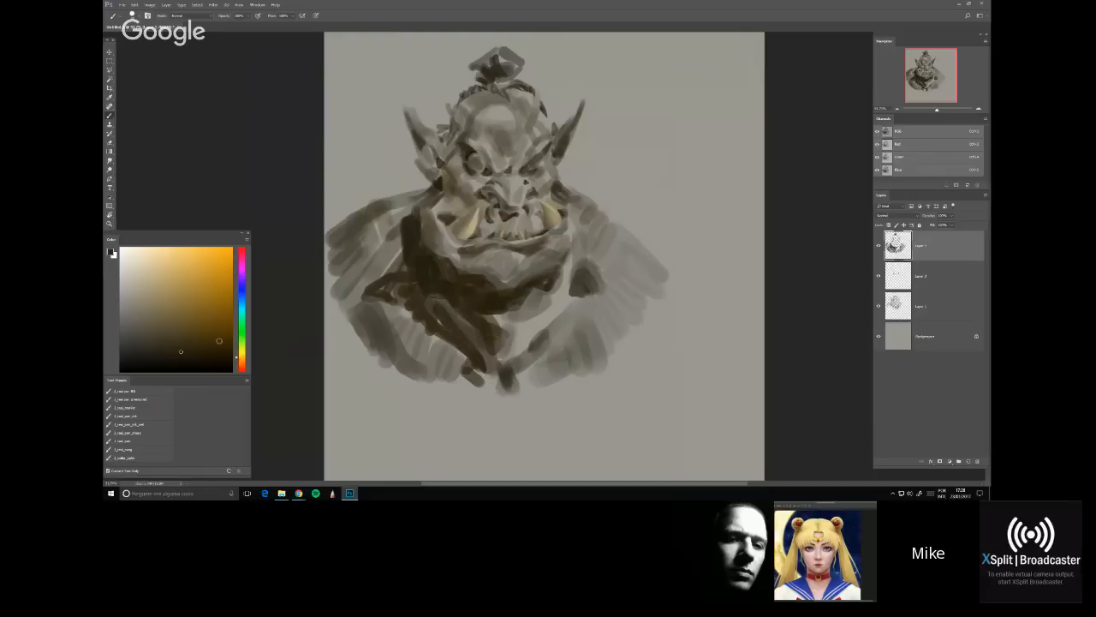
Darken the outer edge of the left chest below the shoulder with dark brown strokes, undoing the excess stroke
click(175, 343)
alt+click(443, 300)
mouse_move(367, 320)
mouse_down()
mouse_move(358, 332)
mouse_move(402, 380)
mouse_up()
click(187, 355)
key(ctrl+z)
mouse_move(370, 345)
mouse_down()
mouse_move(403, 379)
mouse_move(388, 347)
mouse_move(370, 343)
mouse_move(387, 372)
mouse_move(428, 393)
mouse_up()
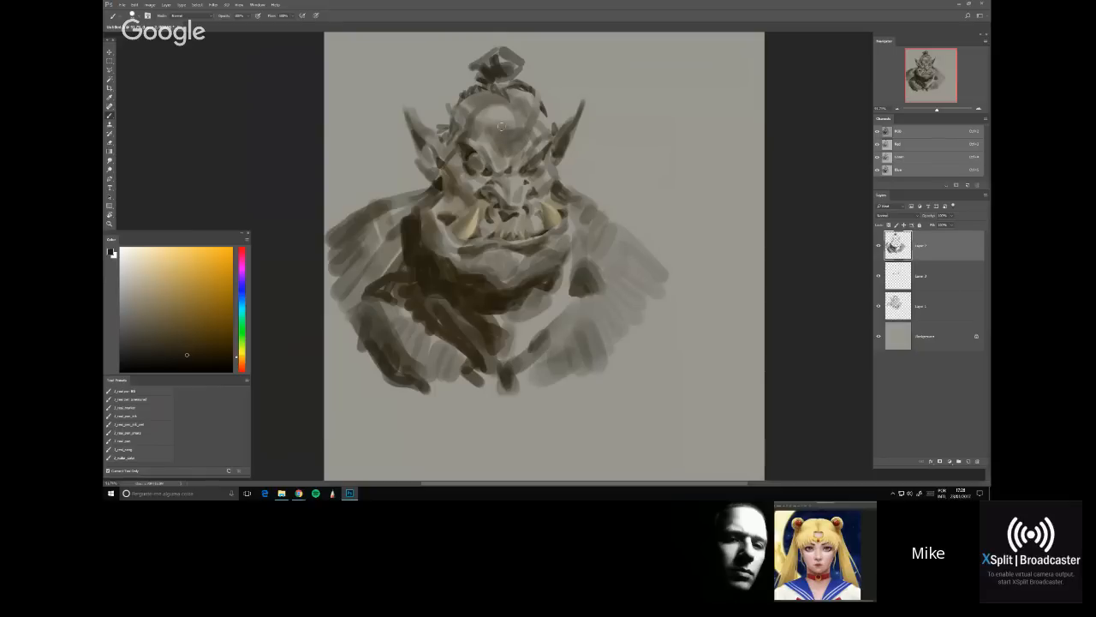
Undo the latest forehead strokes and darken the crease beneath the lower lip with short strokes
mouse_move(501, 127)
mouse_down()
mouse_move(476, 141)
mouse_move(489, 87)
mouse_move(452, 130)
mouse_up()
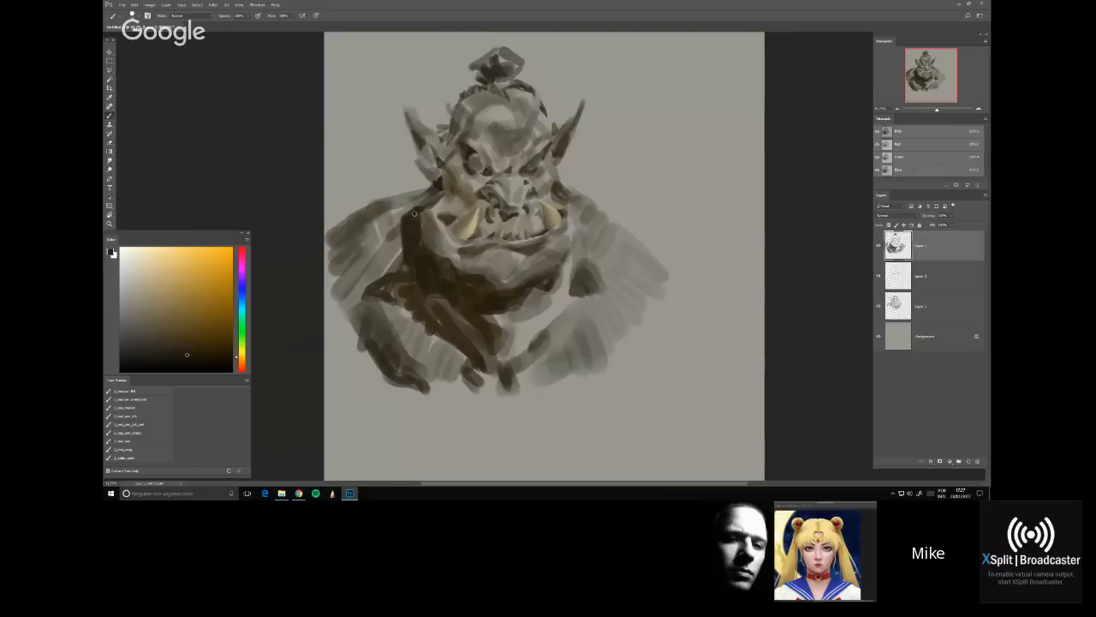
key(ctrl+alt+z)
key(ctrl+alt+z)
key(ctrl+alt+z)
drag(475, 258, 512, 249)
drag(485, 255, 512, 251)
key(bracketright)
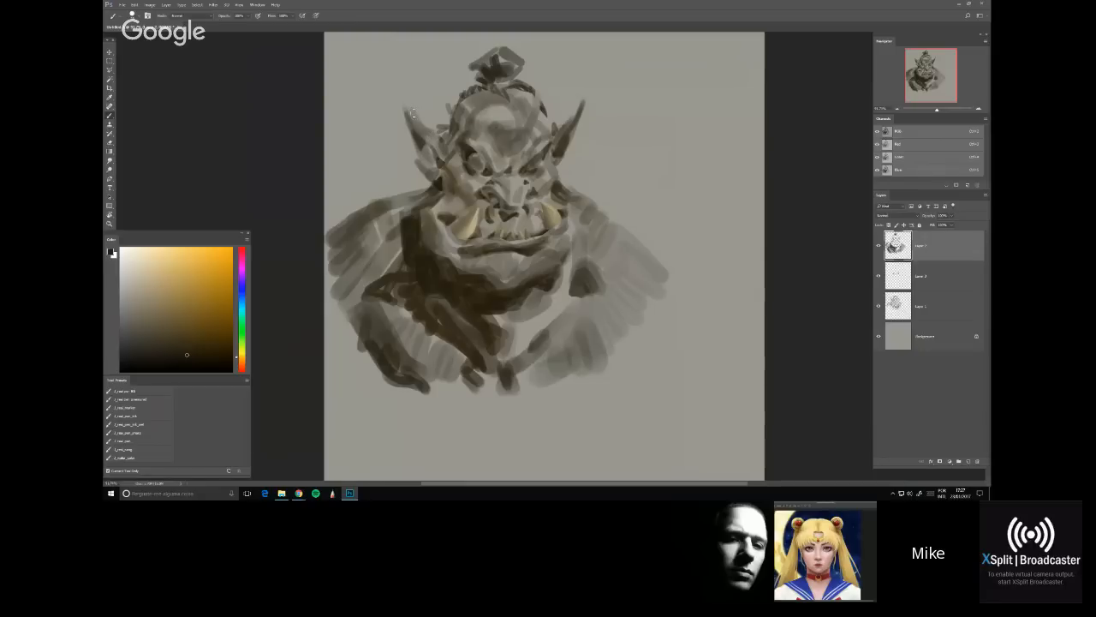
Clean up the edge of the left ear with the Eraser on the lowest sketch layer
key(e)
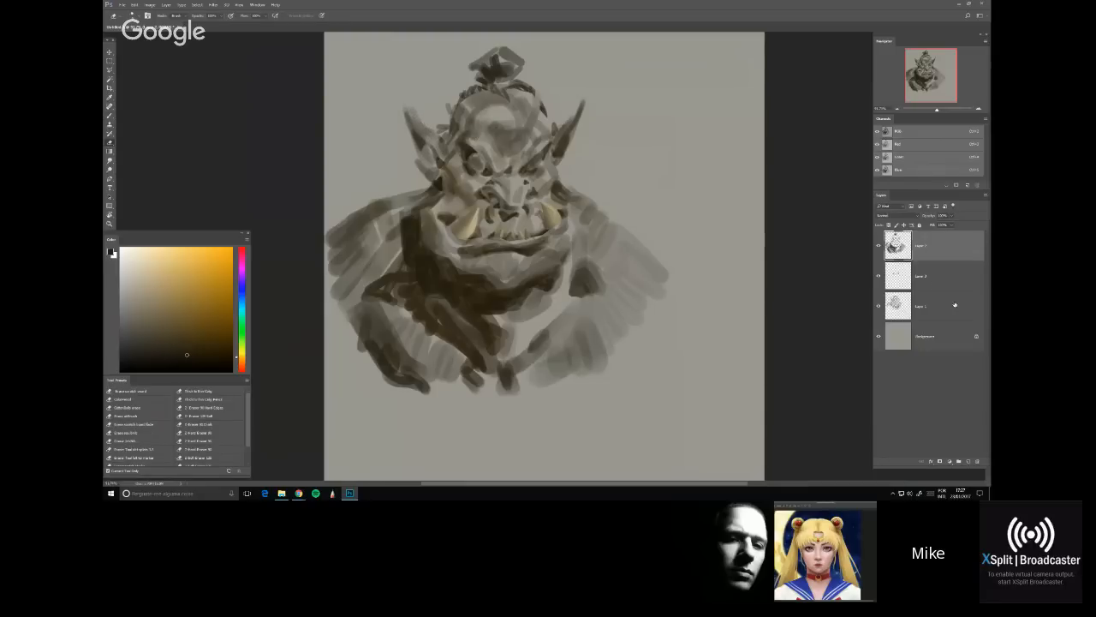
right_click(416, 112)
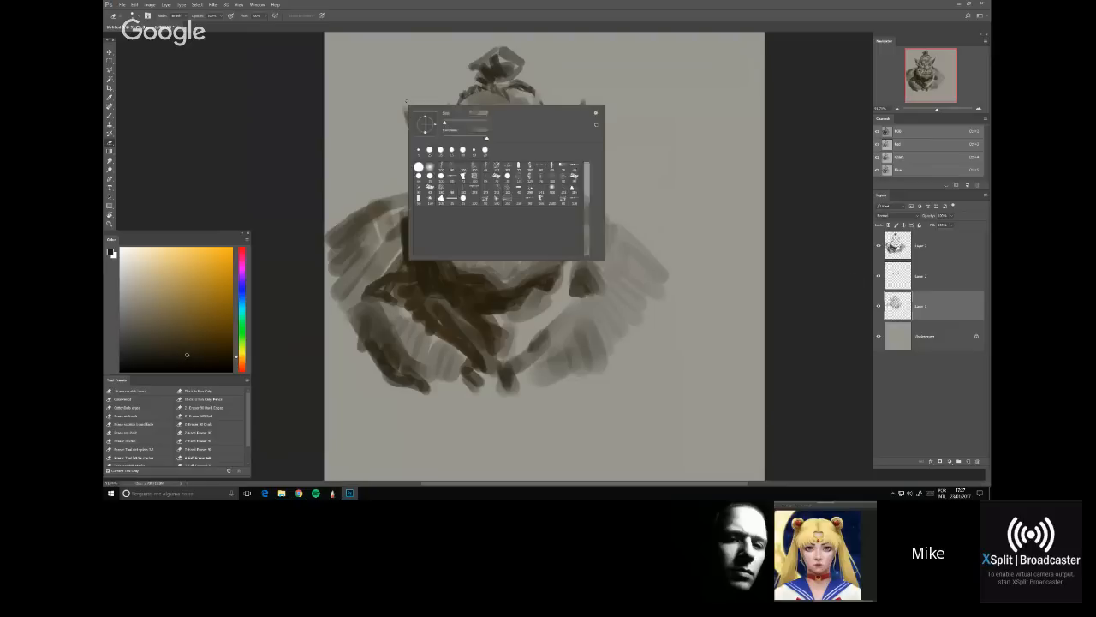
key(Return)
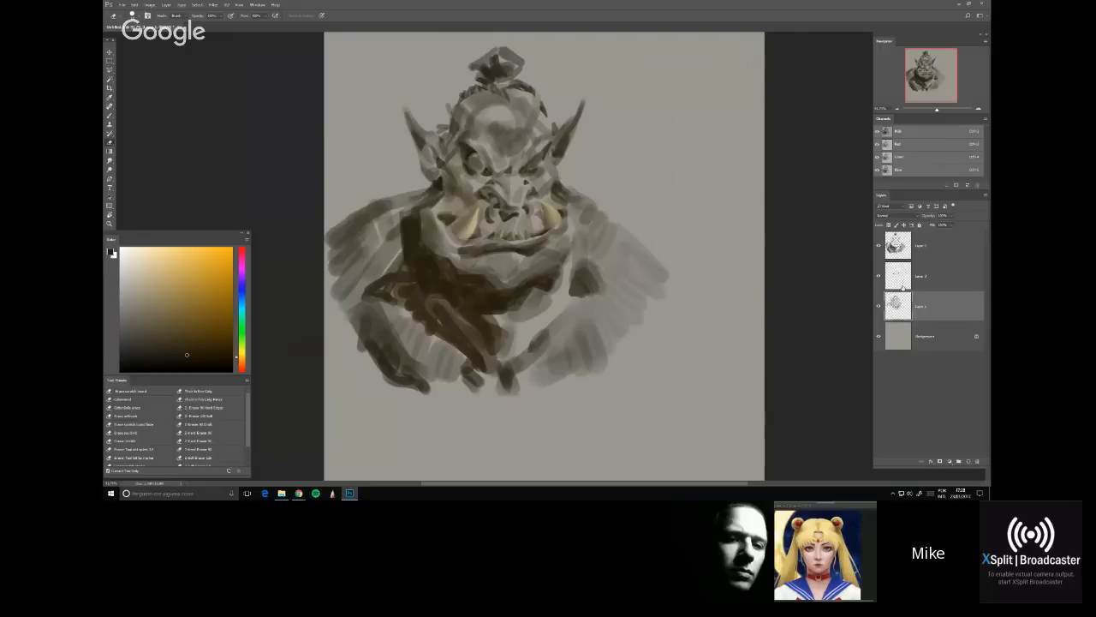
key(alt+bracketright)
key(b)
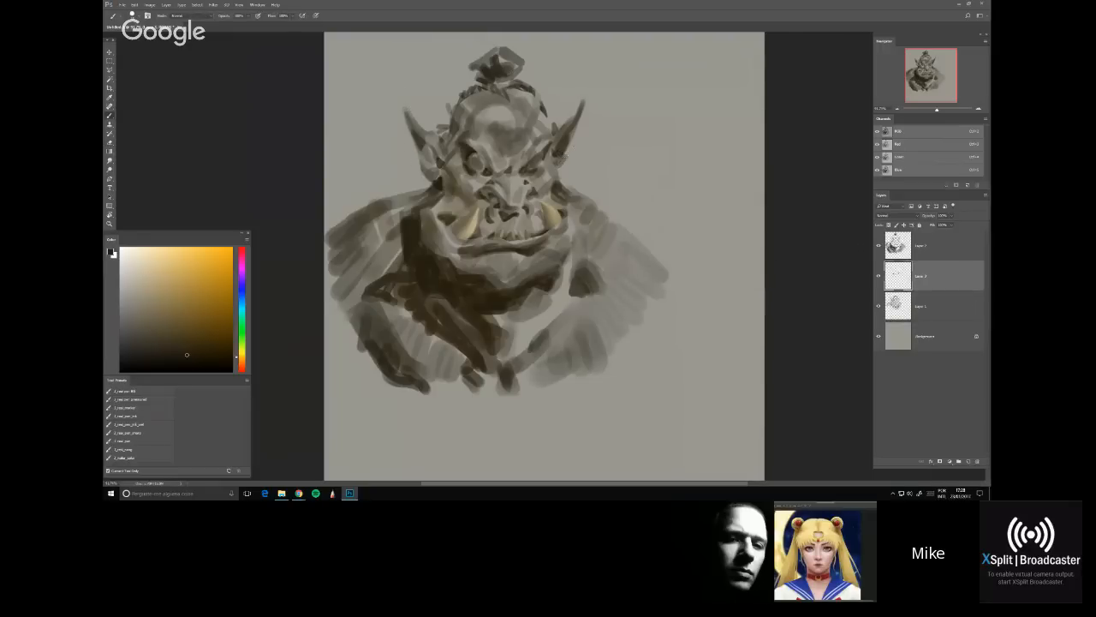
Shade the inside of the ears on the top layer with a dark brown based on sampled ear colours
alt+click(562, 153)
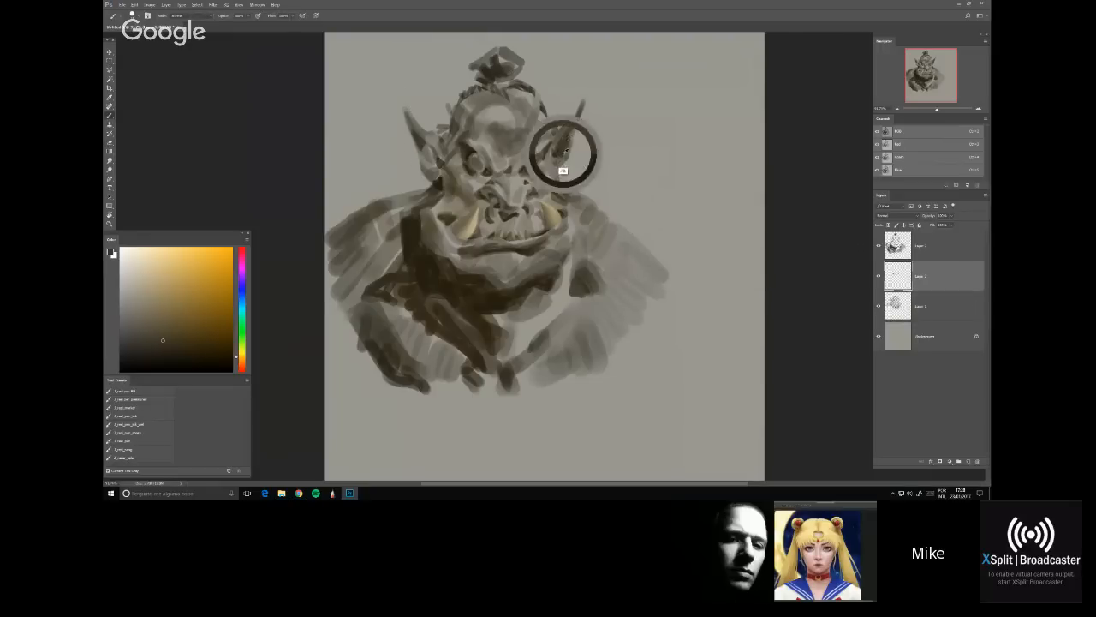
alt+click(594, 222)
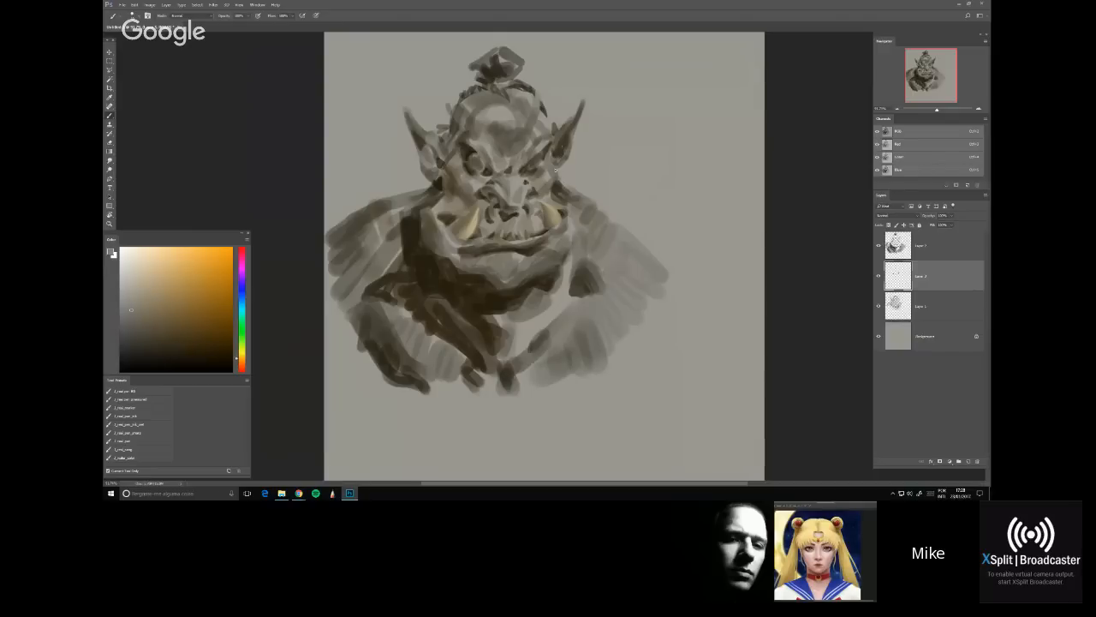
key(alt+bracketright)
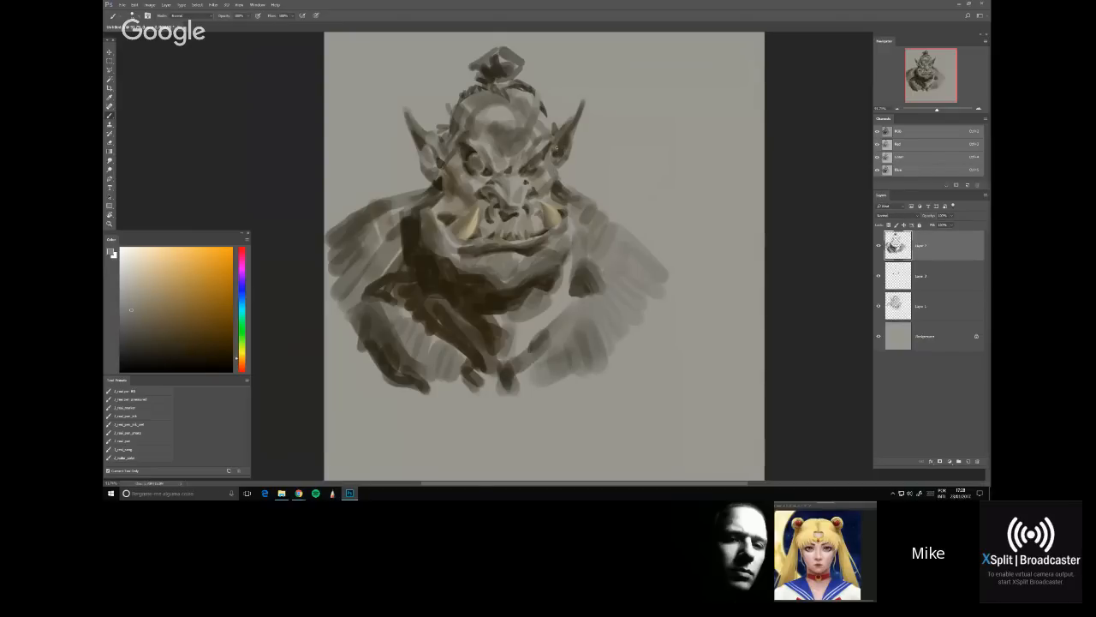
alt+click(559, 136)
click(176, 345)
click(173, 353)
mouse_move(434, 160)
mouse_down()
mouse_move(435, 180)
mouse_move(425, 174)
mouse_up()
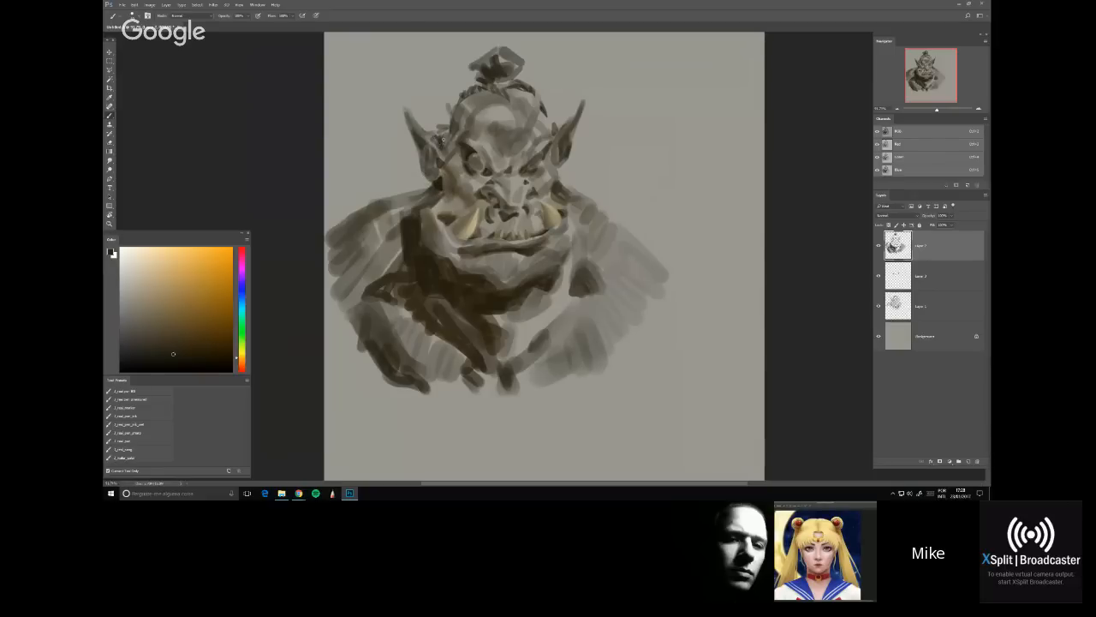
alt+click(443, 148)
key(e)
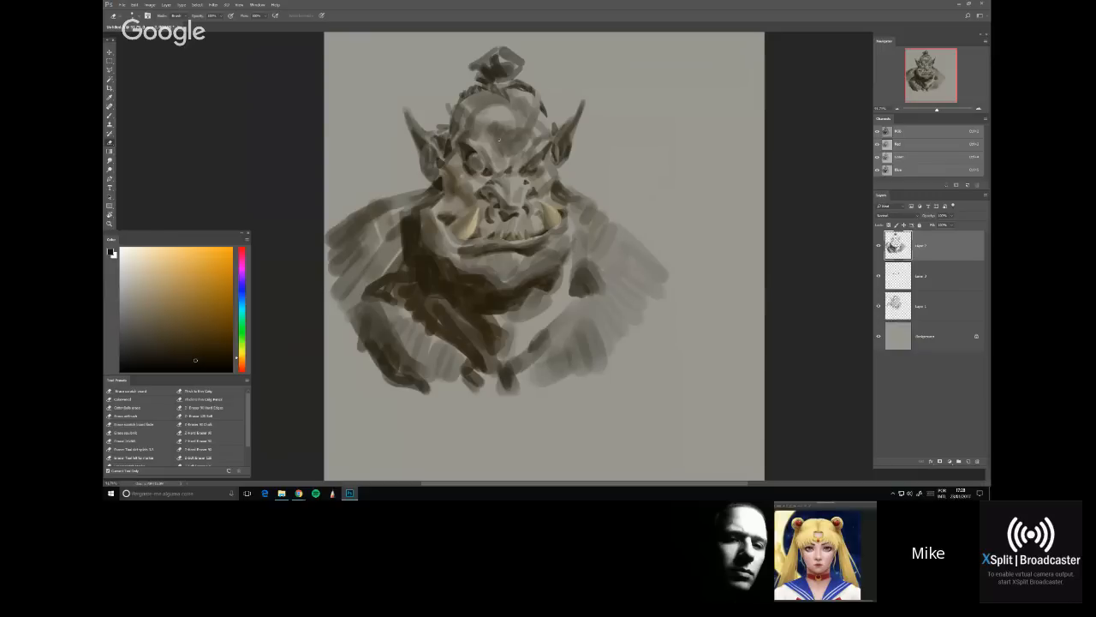
key(b)
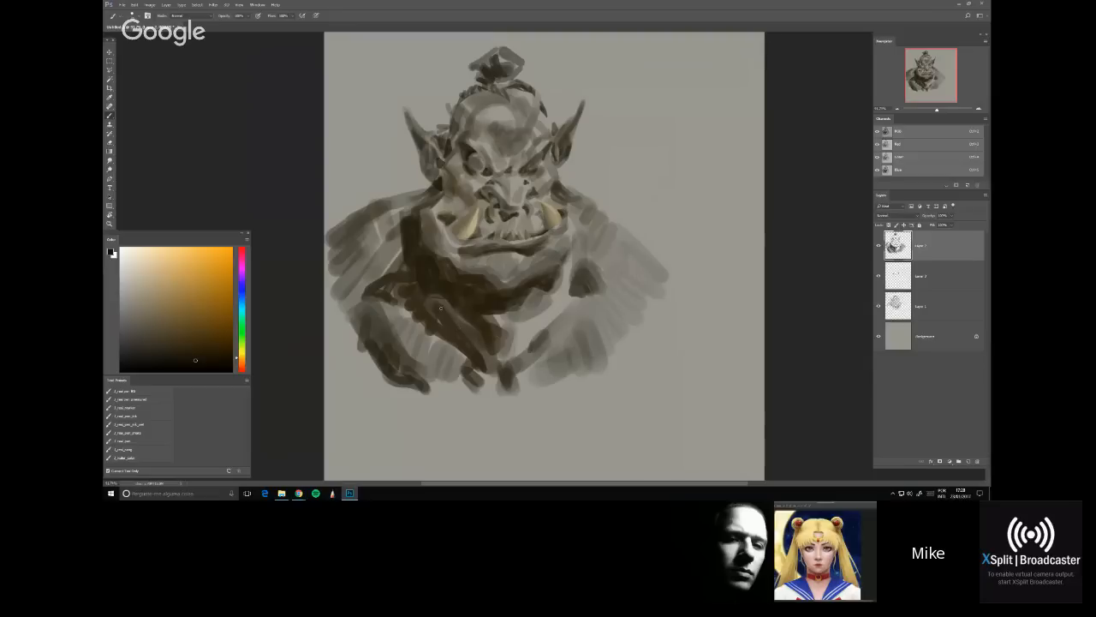
Touch up the left collar tip and the dark patch beside the right jaw with sampled dark brown
alt+click(414, 347)
alt+click(370, 349)
click(210, 364)
alt+click(403, 307)
drag(383, 292, 393, 302)
mouse_move(580, 273)
mouse_down()
mouse_move(585, 298)
mouse_move(574, 290)
mouse_move(588, 273)
mouse_up()
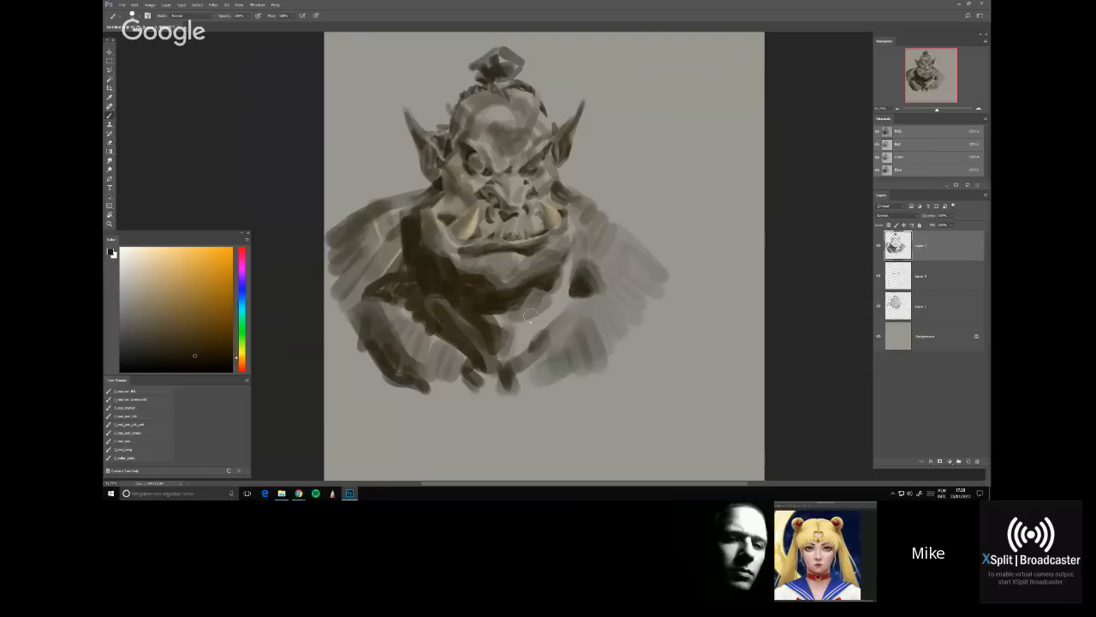
Darken and extend the right collar edge, and deepen the shadow beneath the chin and along the left jaw
mouse_move(527, 334)
mouse_down()
mouse_move(546, 277)
mouse_move(543, 309)
mouse_up()
drag(552, 309, 522, 355)
mouse_move(550, 315)
mouse_down()
mouse_move(501, 368)
mouse_move(505, 385)
mouse_up()
click(192, 362)
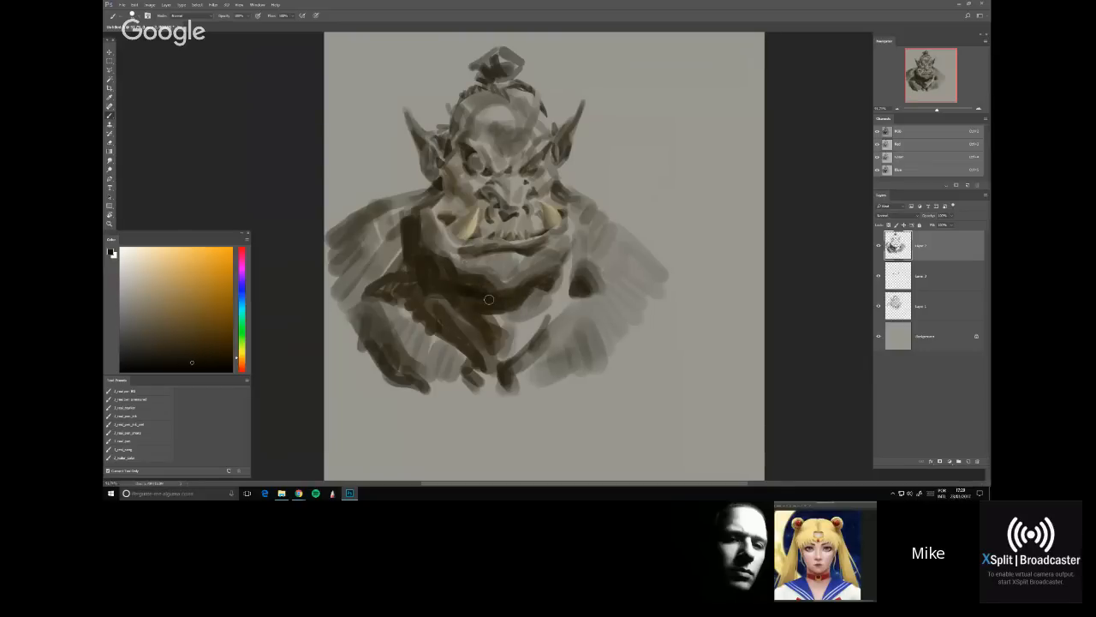
mouse_move(488, 299)
mouse_down()
mouse_move(447, 282)
mouse_move(463, 310)
mouse_move(400, 243)
mouse_up()
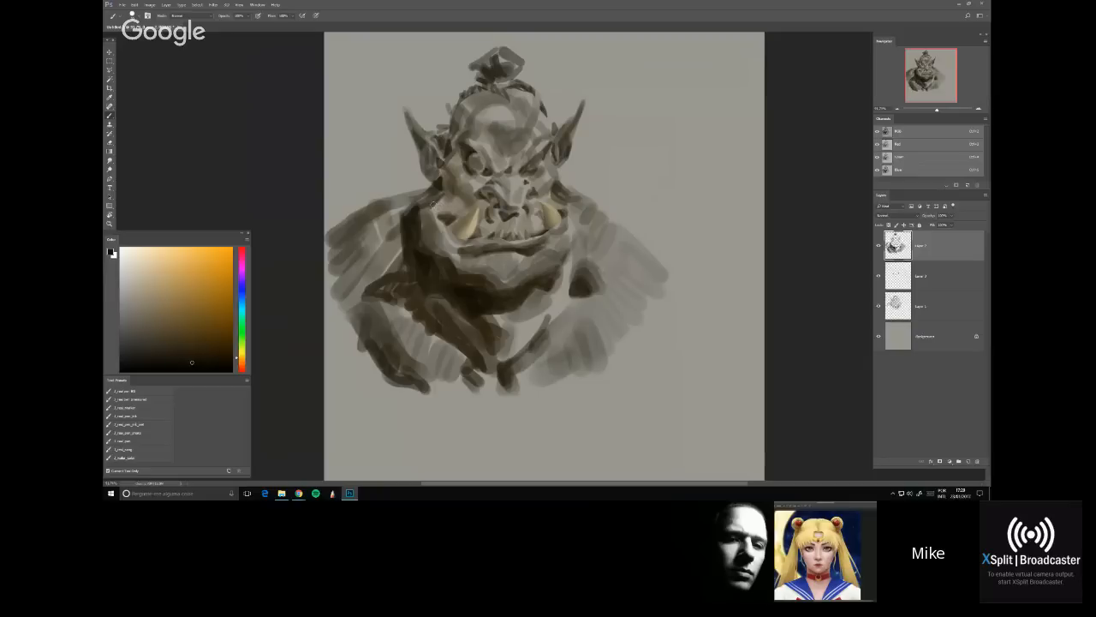
Touch up the left cheek in dark brown and choose a slightly darker tone with a smaller brush
click(177, 349)
drag(463, 185, 460, 194)
key(bracketleft)
key(bracketleft)
key(bracketleft)
scroll(512, 182, up, 1)
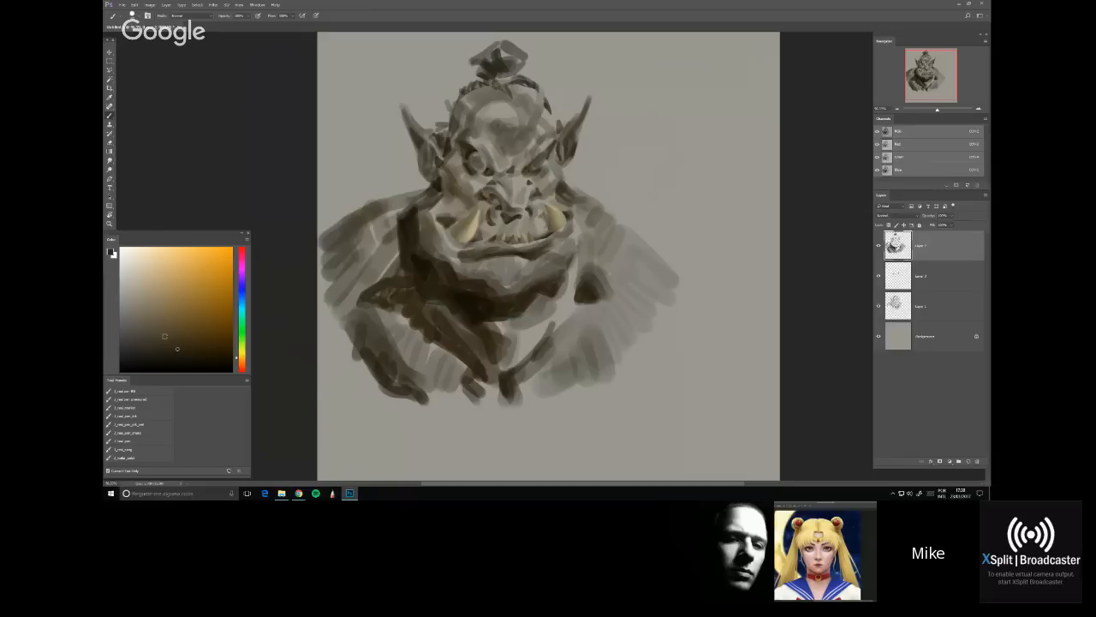
drag(177, 348, 171, 352)
mouse_move(529, 72)
mouse_down()
mouse_move(400, 162)
mouse_move(360, 289)
mouse_up()
key(ctrl+z)
mouse_move(349, 185)
mouse_down()
mouse_move(576, 267)
mouse_move(673, 177)
mouse_move(390, 119)
mouse_move(547, 70)
mouse_move(327, 353)
mouse_up()
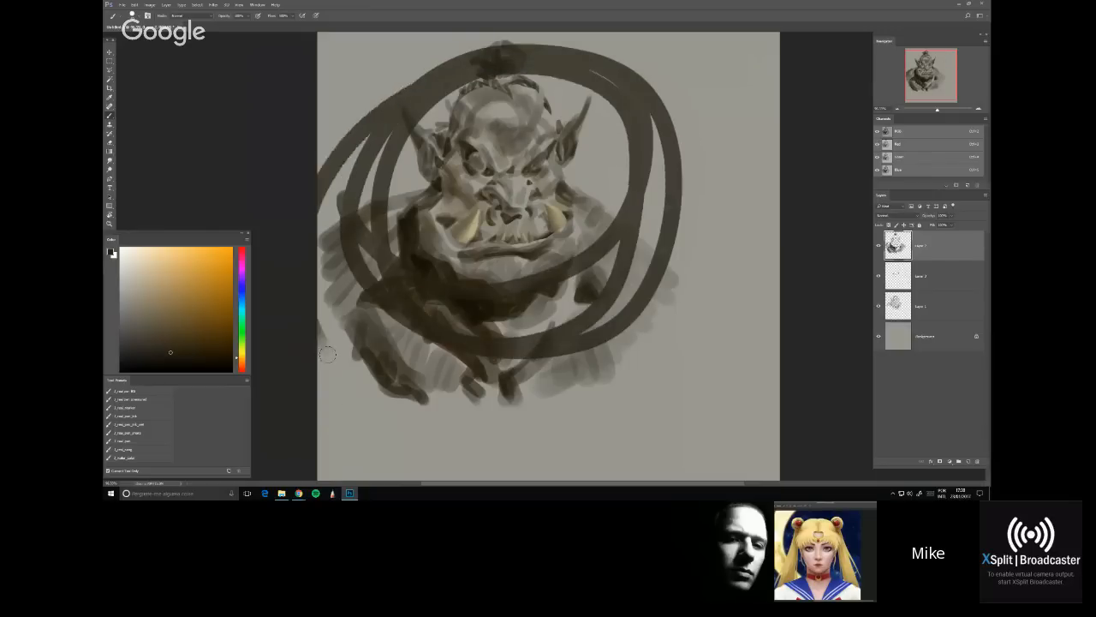
key(ctrl+z)
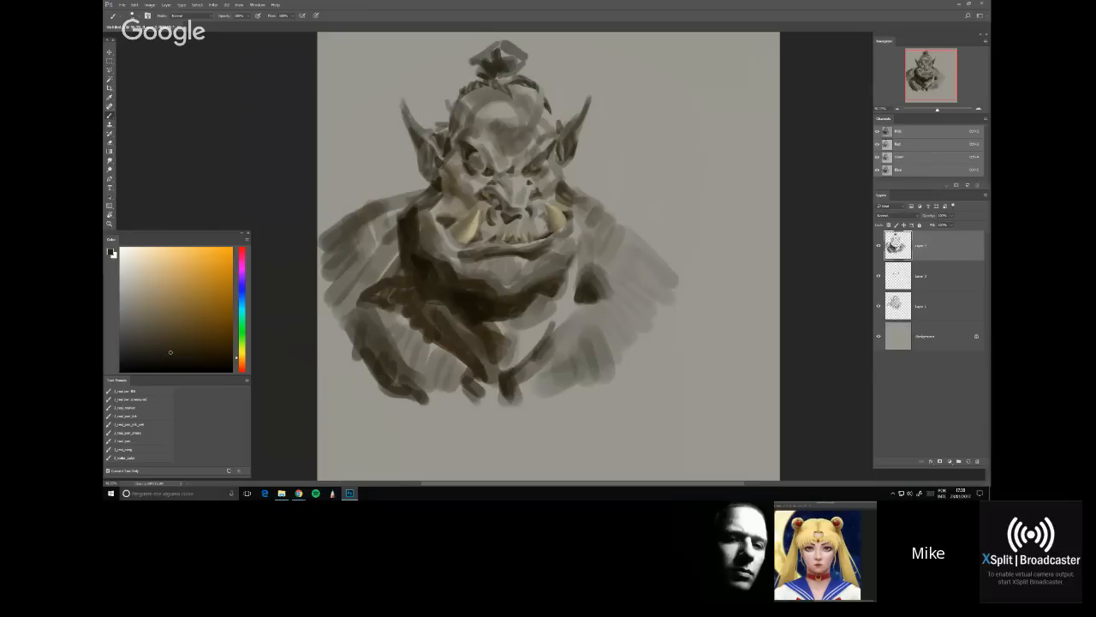
Lengthen the pointed tips of both ears with dark brown strokes and undo the stray stroke across the jaw
drag(400, 98, 411, 125)
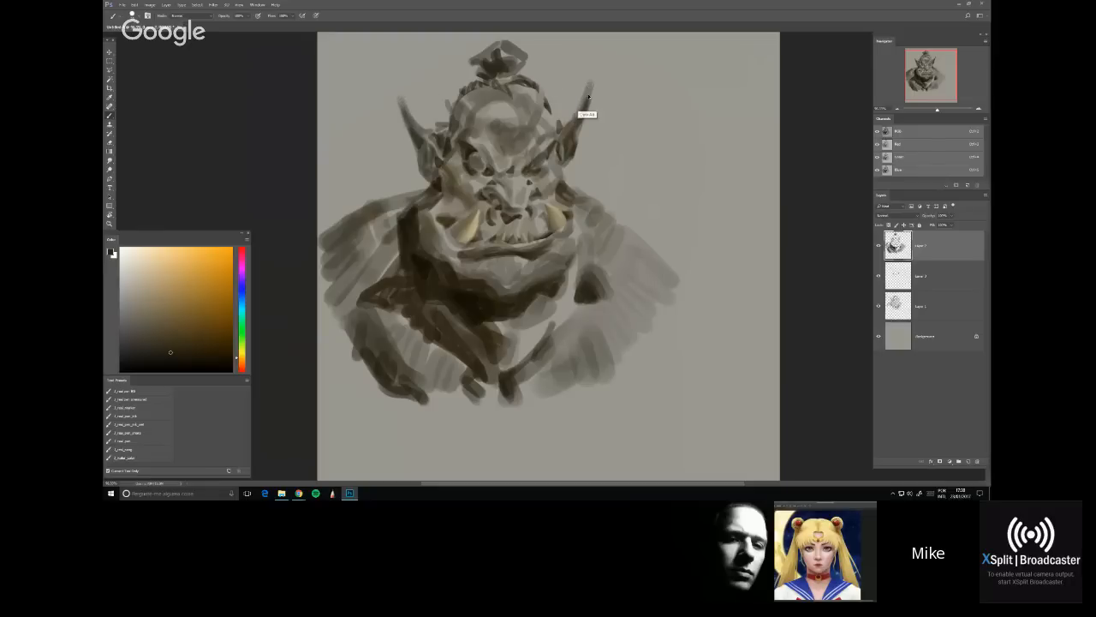
mouse_move(576, 124)
mouse_down()
mouse_move(589, 86)
mouse_move(586, 103)
mouse_up()
mouse_move(454, 264)
mouse_down()
mouse_move(478, 261)
mouse_move(378, 202)
mouse_up()
key(ctrl+z)
Darken the lower tip of the left collar with sampled brown and add a short dark stroke beside the right tusk
alt+click(412, 288)
alt+click(427, 282)
mouse_move(480, 377)
mouse_down()
mouse_move(470, 392)
mouse_move(482, 410)
mouse_move(474, 397)
mouse_up()
alt+click(490, 305)
key(ctrl+z)
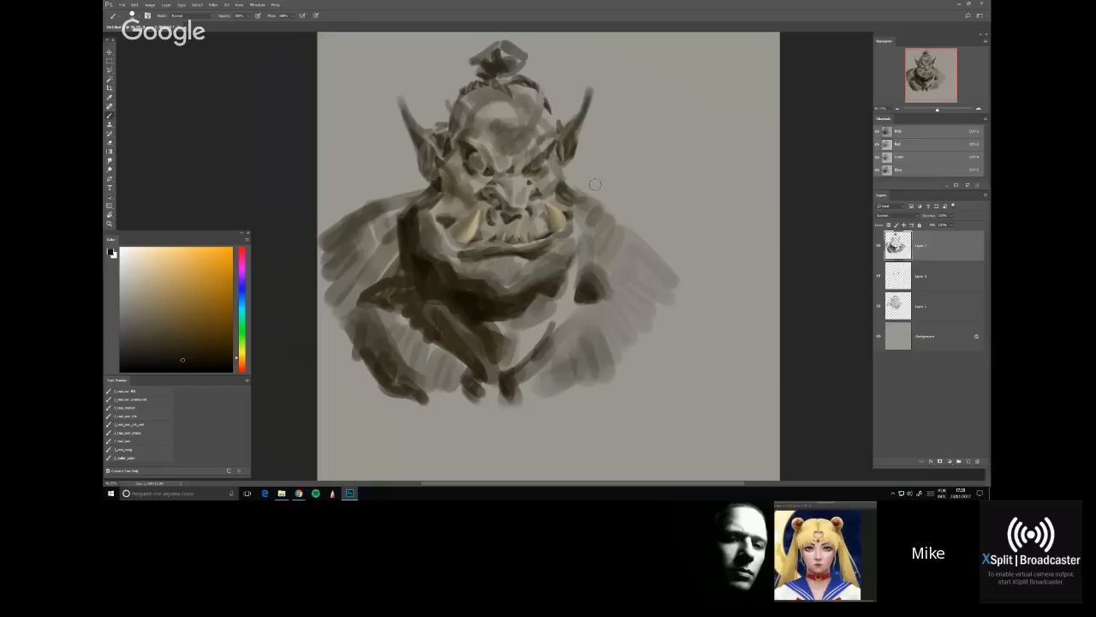
mouse_move(625, 176)
mouse_down()
mouse_move(630, 224)
mouse_move(638, 167)
mouse_up()
key(ctrl+z)
drag(575, 221, 578, 231)
Choose the hard round brush tip for the Eraser
key(e)
right_click(514, 260)
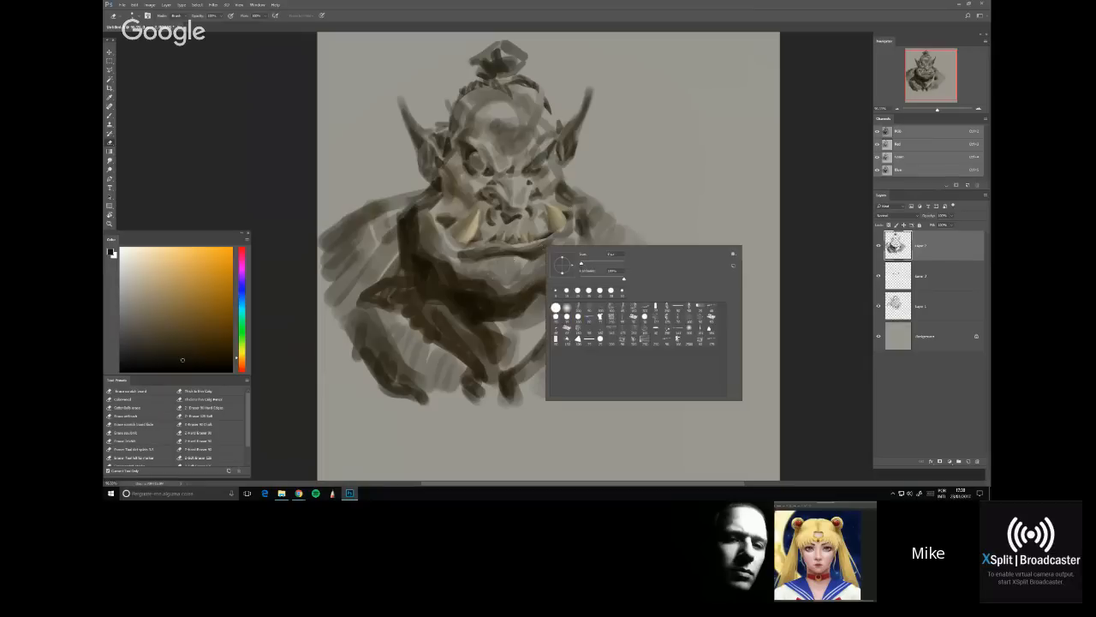
click(555, 309)
click(454, 430)
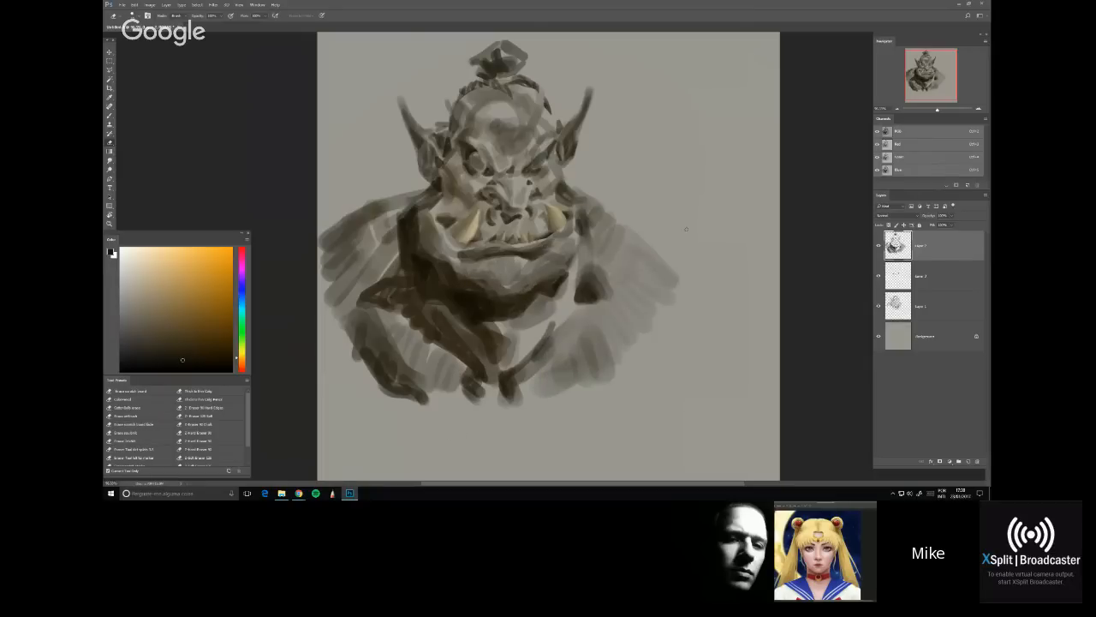
Merge the middle layer into the sketch layer beneath it and make the top painting layer active
click(901, 292)
key(ctrl+e)
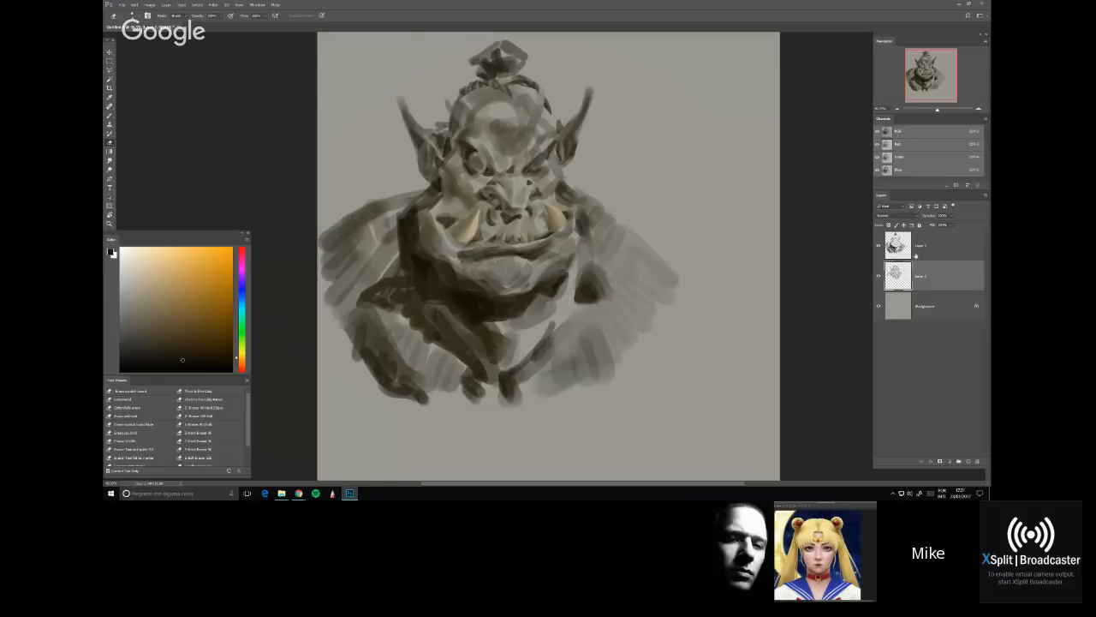
click(915, 255)
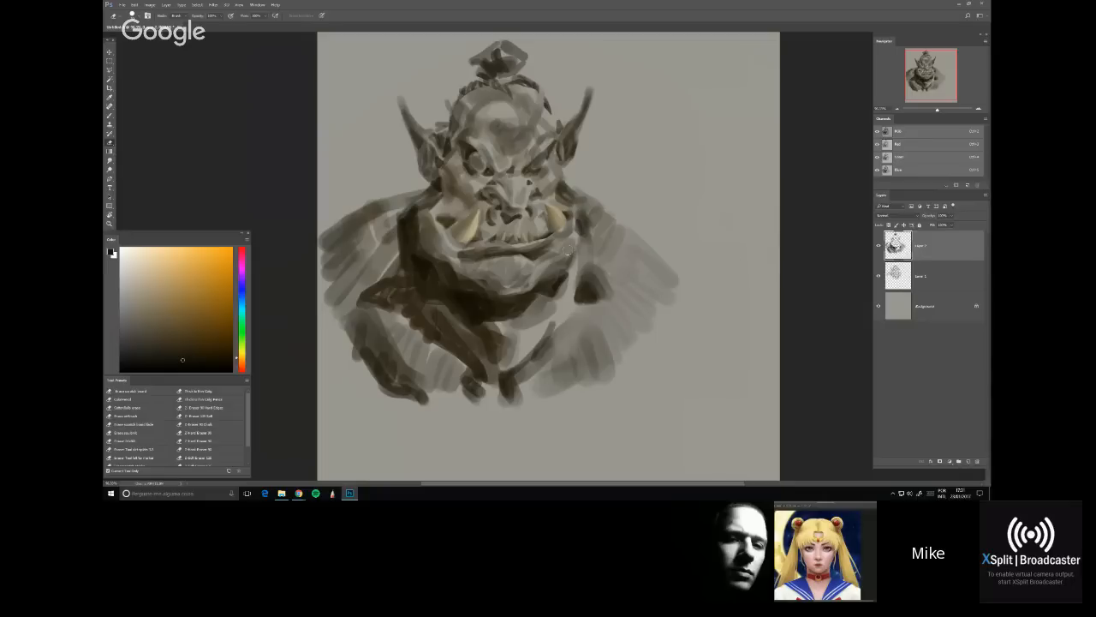
Fill in and darken the left shoulder up to the neck with broad strokes of sampled grey-brown
scroll(565, 249, down, 3)
scroll(567, 248, up, 2)
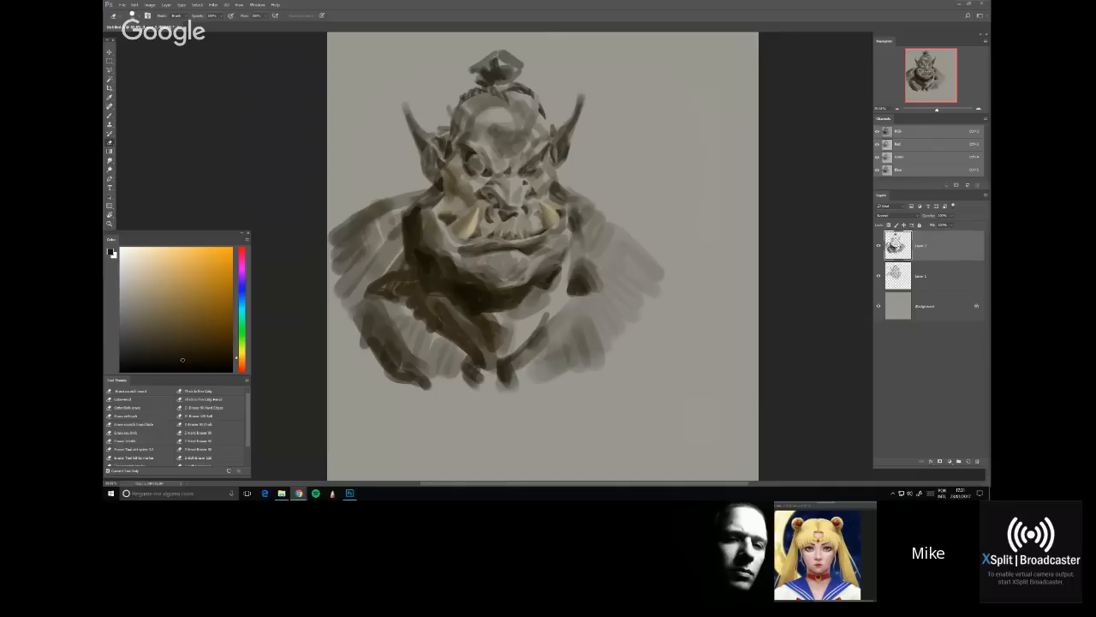
click(940, 118)
scroll(634, 216, up, 1)
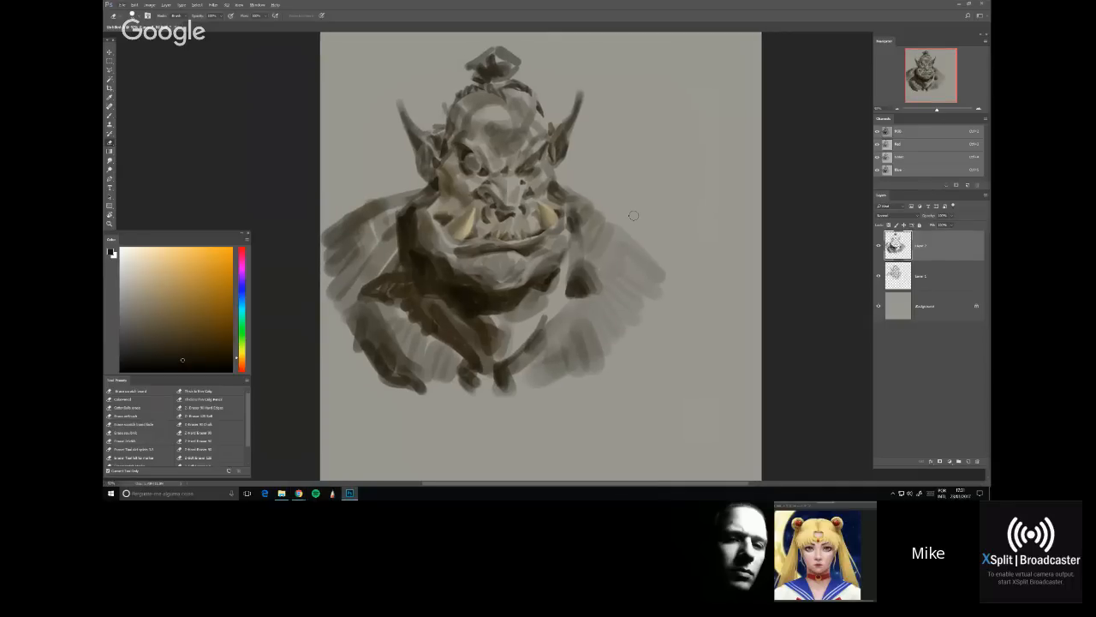
key(b)
alt+click(469, 314)
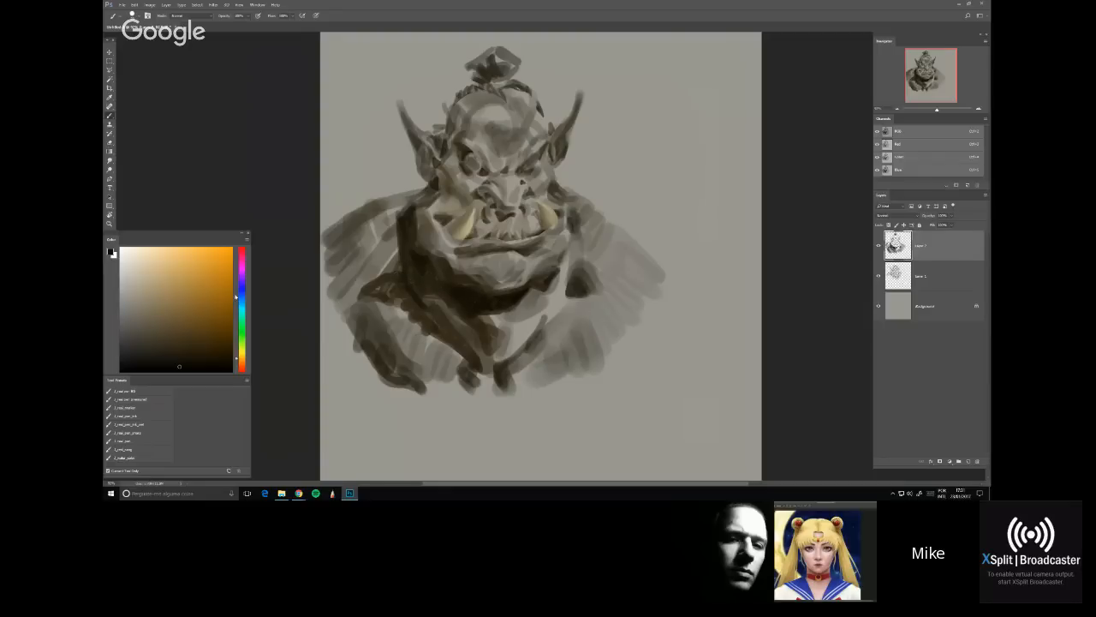
alt+click(349, 266)
mouse_move(333, 257)
mouse_down()
mouse_move(343, 292)
mouse_move(357, 230)
mouse_move(376, 245)
mouse_move(341, 295)
mouse_up()
mouse_move(370, 221)
mouse_down()
mouse_move(382, 233)
mouse_move(368, 213)
mouse_up()
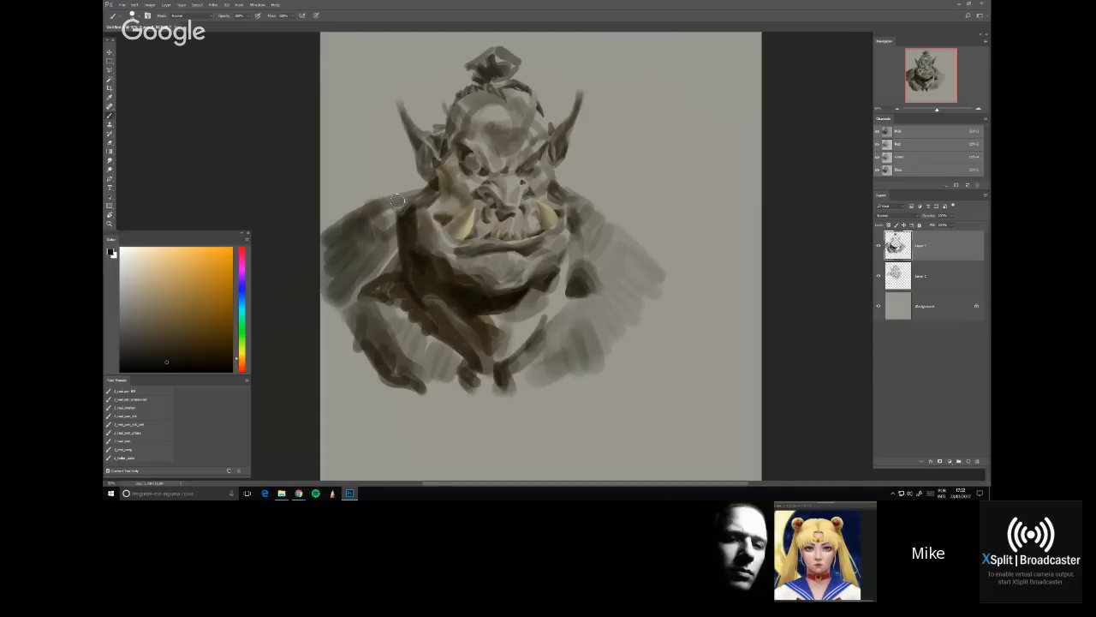
alt+click(401, 200)
drag(404, 201, 416, 192)
Shade the right chest beside the collar with broad grey-brown strokes
drag(536, 388, 590, 350)
drag(544, 336, 594, 308)
scroll(495, 210, up, 1)
Merge the top painting layer with the sketch layer and lighten the upper forehead with the Eraser
key(e)
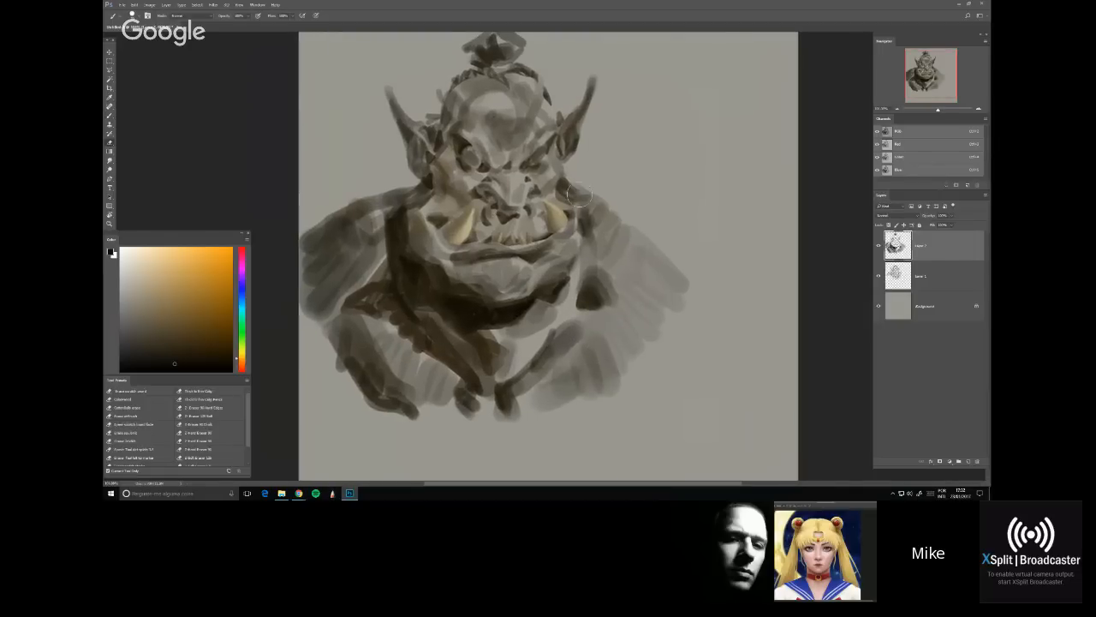
key(ctrl+e)
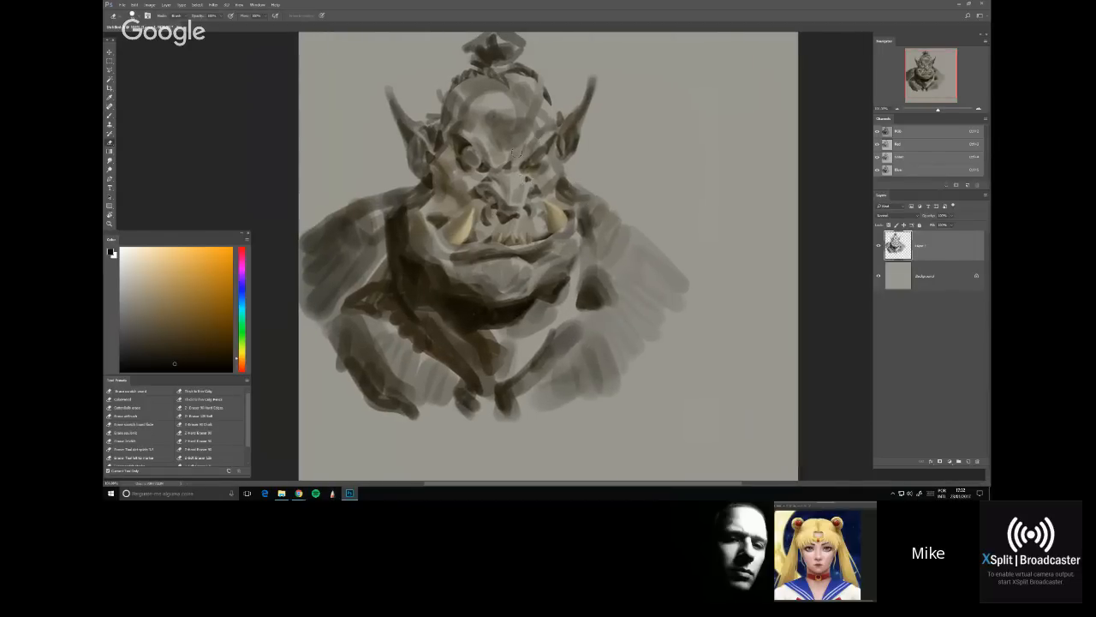
mouse_move(536, 147)
mouse_down()
mouse_move(545, 127)
mouse_move(543, 156)
mouse_move(524, 140)
mouse_up()
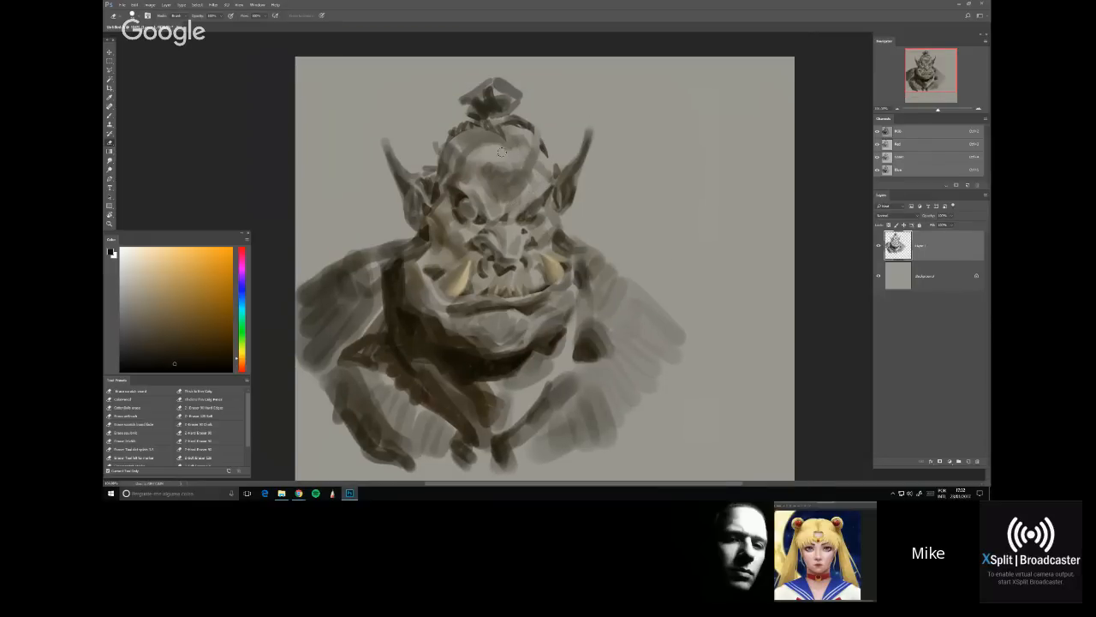
Repaint the upper forehead and add loose dark hair strokes to the left side of the topknot
key(b)
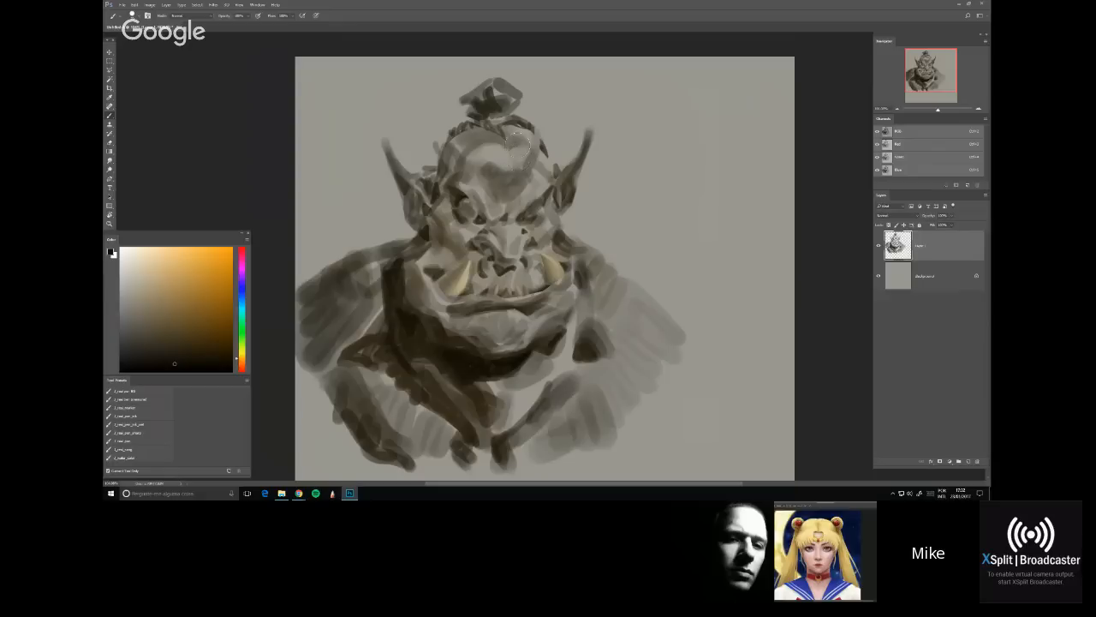
drag(507, 137, 502, 166)
mouse_move(480, 125)
mouse_down()
mouse_move(457, 94)
mouse_move(488, 82)
mouse_move(457, 84)
mouse_move(469, 97)
mouse_move(454, 81)
mouse_move(479, 100)
mouse_move(481, 90)
mouse_move(475, 107)
mouse_move(441, 108)
mouse_move(466, 116)
mouse_move(438, 112)
mouse_up()
key(e)
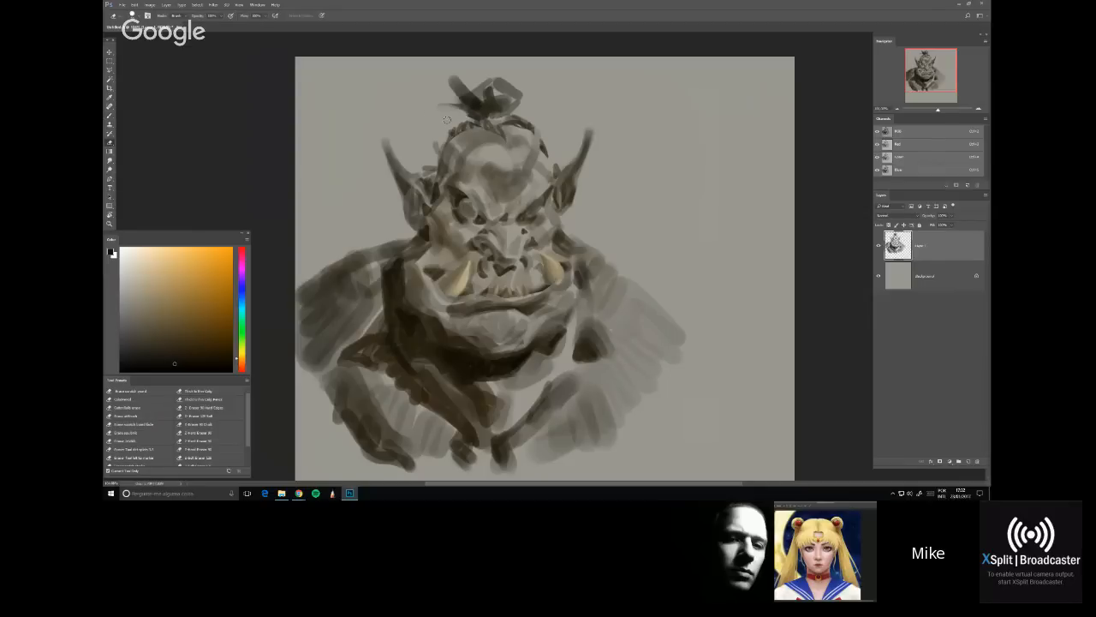
key(b)
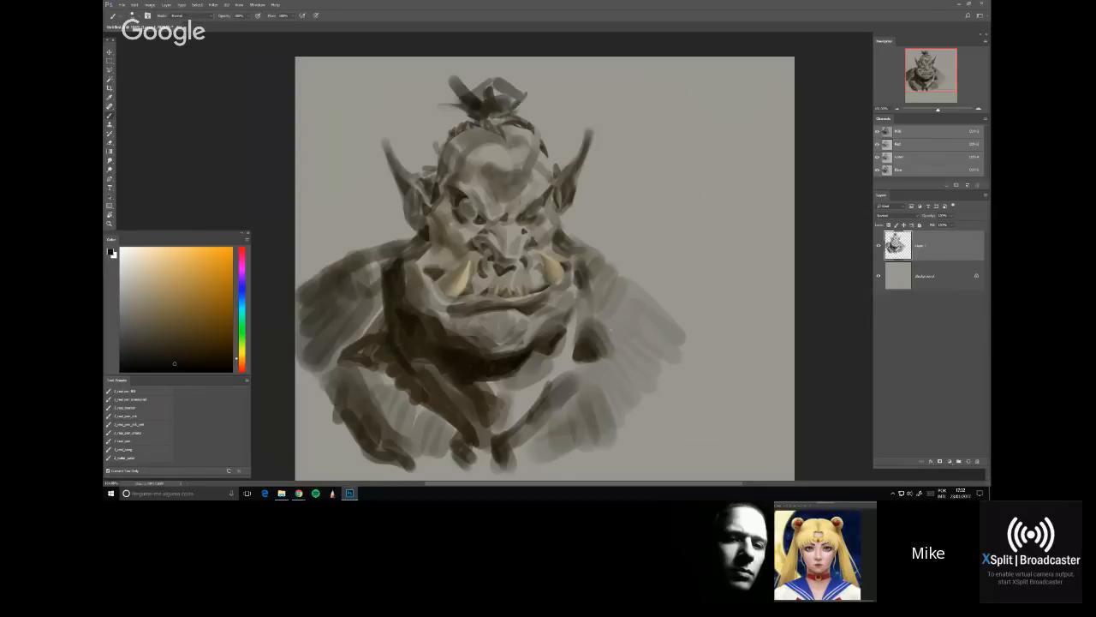
Fill out the topknot into a fuller rounded shape with sampled dark grey-brown strokes
alt+click(475, 112)
alt+click(472, 103)
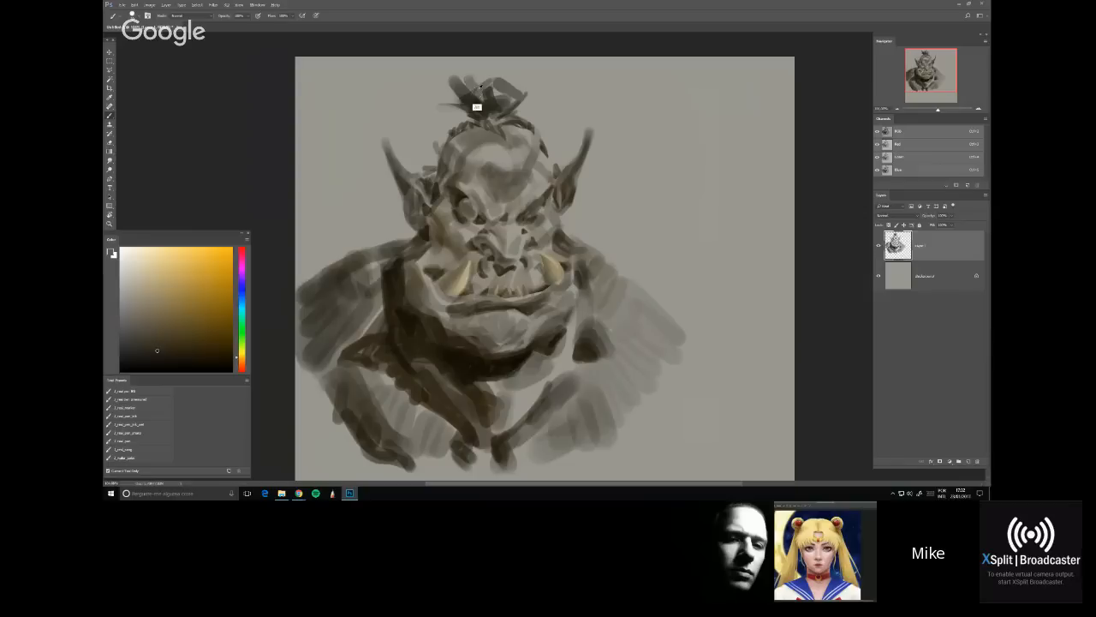
mouse_move(462, 79)
mouse_down()
mouse_move(469, 69)
mouse_move(512, 78)
mouse_move(509, 102)
mouse_move(492, 89)
mouse_move(468, 103)
mouse_move(454, 77)
mouse_move(509, 104)
mouse_up()
alt+click(507, 103)
alt+click(505, 96)
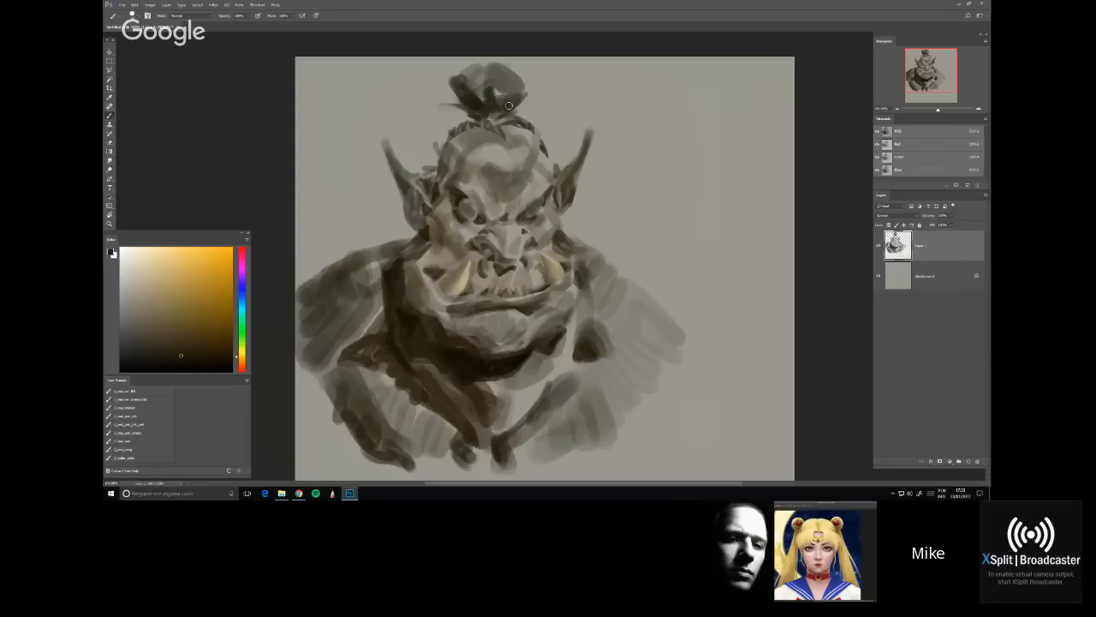
Trim the topknot's lower right edge with the Eraser and repaint its left edge in sampled grey
key(e)
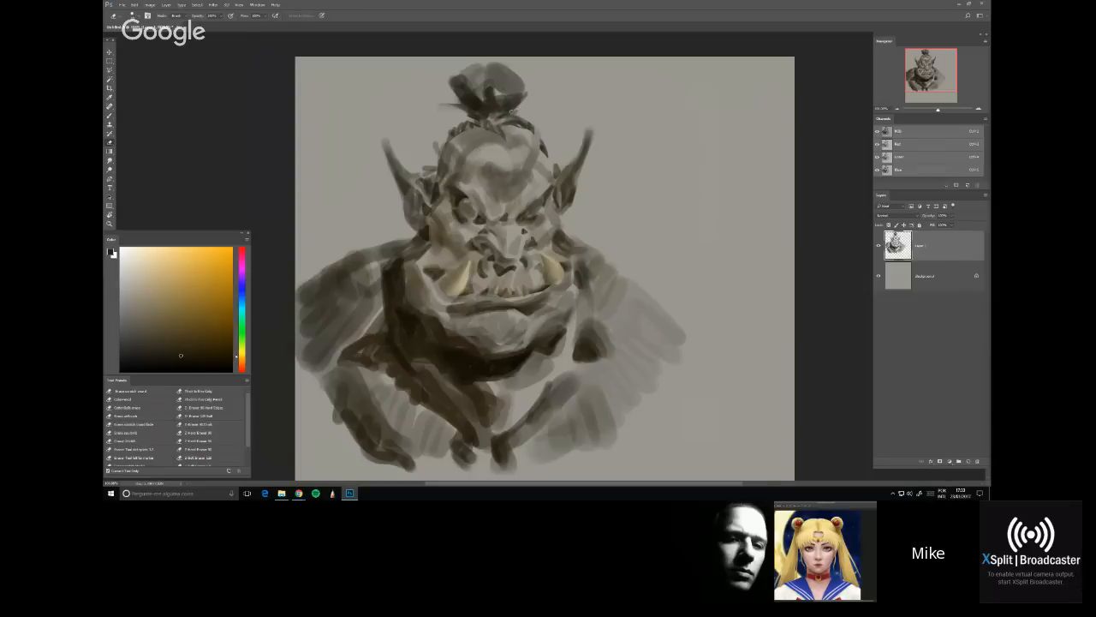
drag(521, 104, 508, 111)
key(b)
alt+click(460, 92)
drag(453, 87, 456, 100)
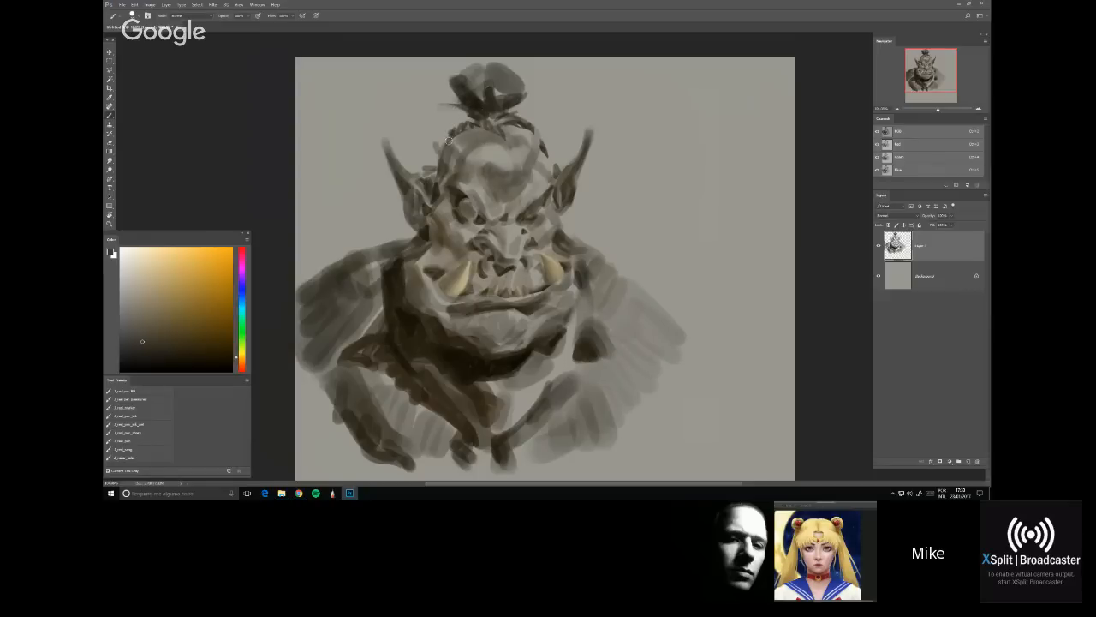
Darken the left collar flap from its outer tip down to the centre point with sampled dark brown
alt+click(409, 330)
mouse_move(366, 356)
mouse_down()
mouse_move(358, 367)
mouse_move(386, 356)
mouse_up()
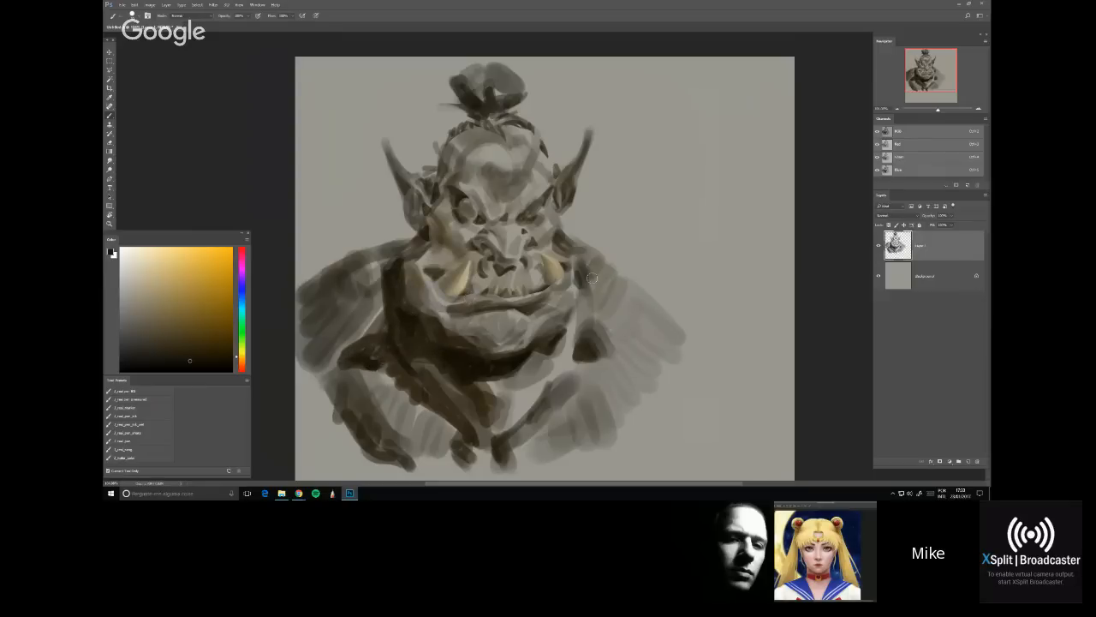
drag(608, 336, 575, 276)
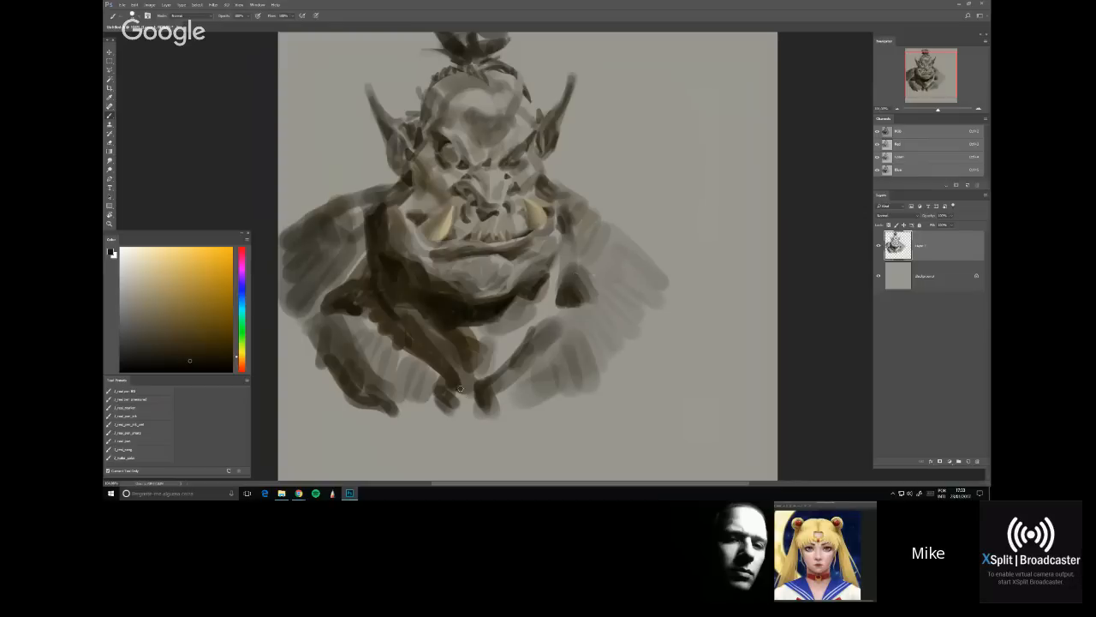
drag(424, 349, 451, 388)
alt+click(499, 306)
drag(170, 363, 185, 364)
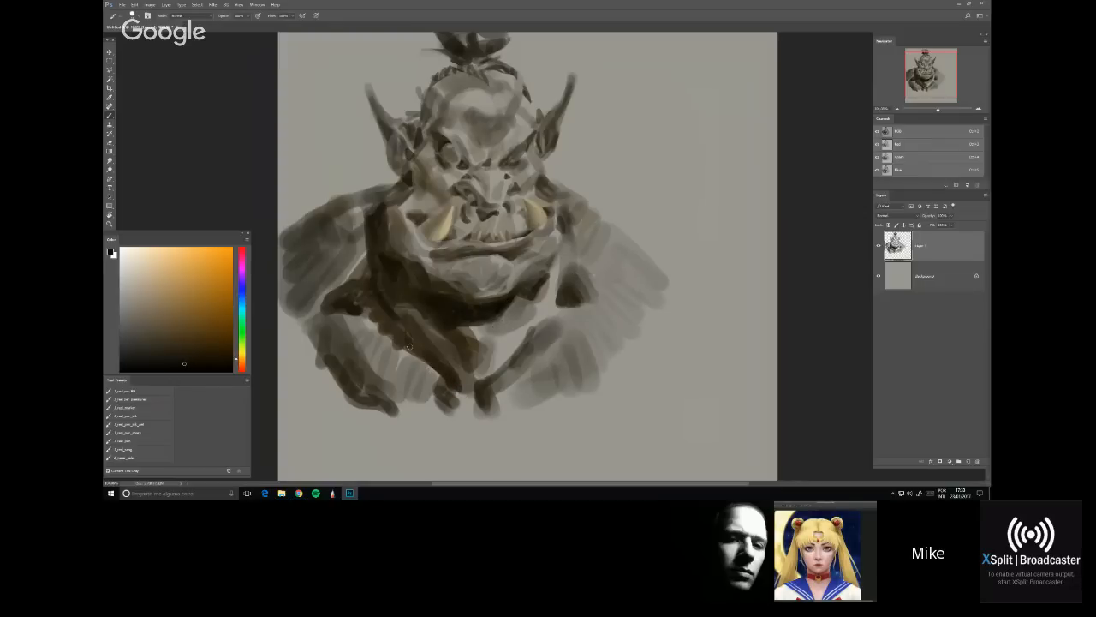
mouse_move(408, 346)
mouse_down()
mouse_move(441, 367)
mouse_move(400, 421)
mouse_move(436, 423)
mouse_move(429, 412)
mouse_move(420, 428)
mouse_up()
alt+click(358, 367)
key(ctrl+alt+z)
key(ctrl+alt+z)
Extend the left chest and upper arm with broad strokes of sampled grey-brown
alt+click(346, 363)
drag(427, 391, 433, 432)
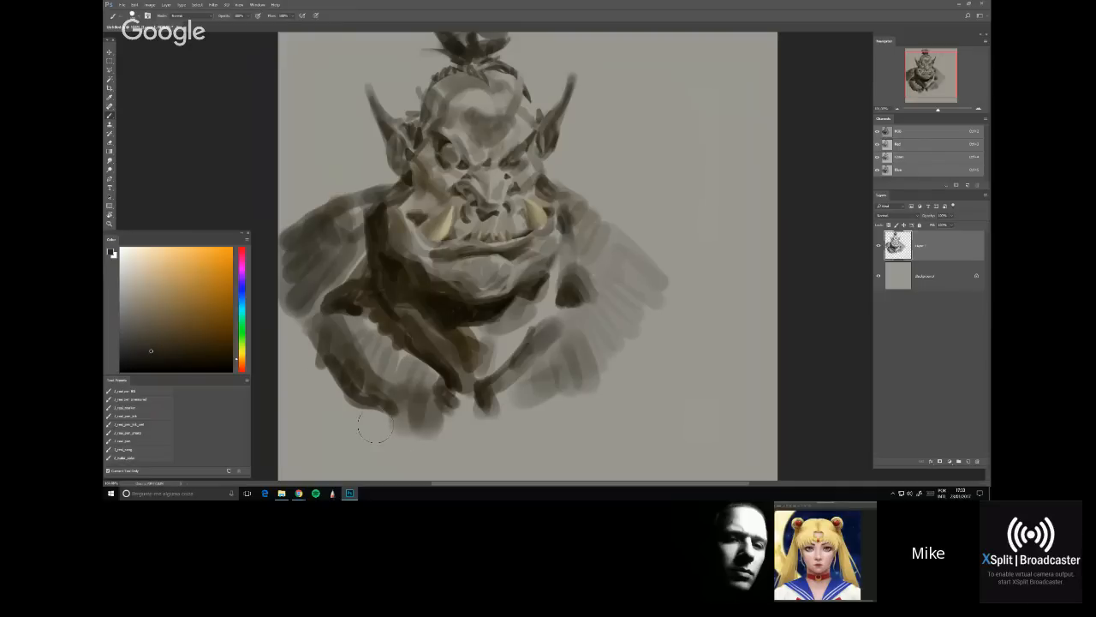
mouse_move(330, 336)
mouse_down()
mouse_move(337, 398)
mouse_move(358, 411)
mouse_move(346, 351)
mouse_move(342, 421)
mouse_move(314, 334)
mouse_move(320, 397)
mouse_move(341, 435)
mouse_move(369, 413)
mouse_move(395, 438)
mouse_up()
alt+click(347, 370)
drag(330, 396, 400, 454)
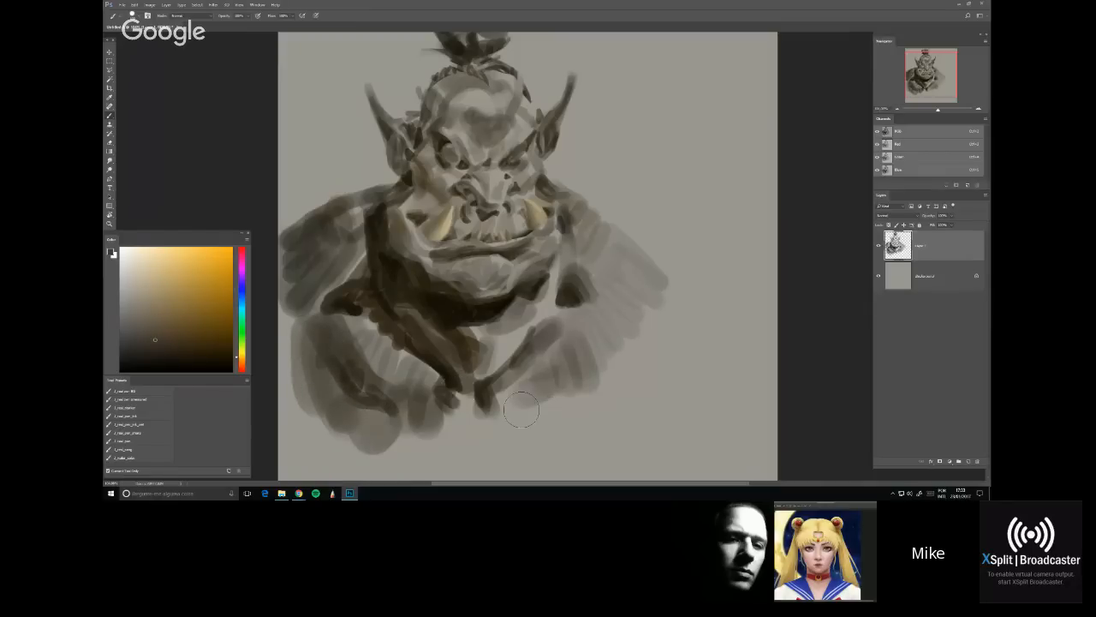
Block in the right shoulder's underside and upper arm and extend the lower chest with broad grey-brown strokes
mouse_move(527, 421)
mouse_down()
mouse_move(623, 342)
mouse_move(628, 317)
mouse_move(665, 294)
mouse_move(657, 315)
mouse_move(613, 302)
mouse_move(651, 296)
mouse_move(615, 296)
mouse_move(651, 294)
mouse_up()
key(ctrl+z)
mouse_move(617, 279)
mouse_down()
mouse_move(670, 289)
mouse_move(662, 275)
mouse_move(640, 280)
mouse_move(618, 311)
mouse_move(653, 248)
mouse_move(631, 299)
mouse_move(647, 284)
mouse_move(623, 422)
mouse_move(639, 309)
mouse_up()
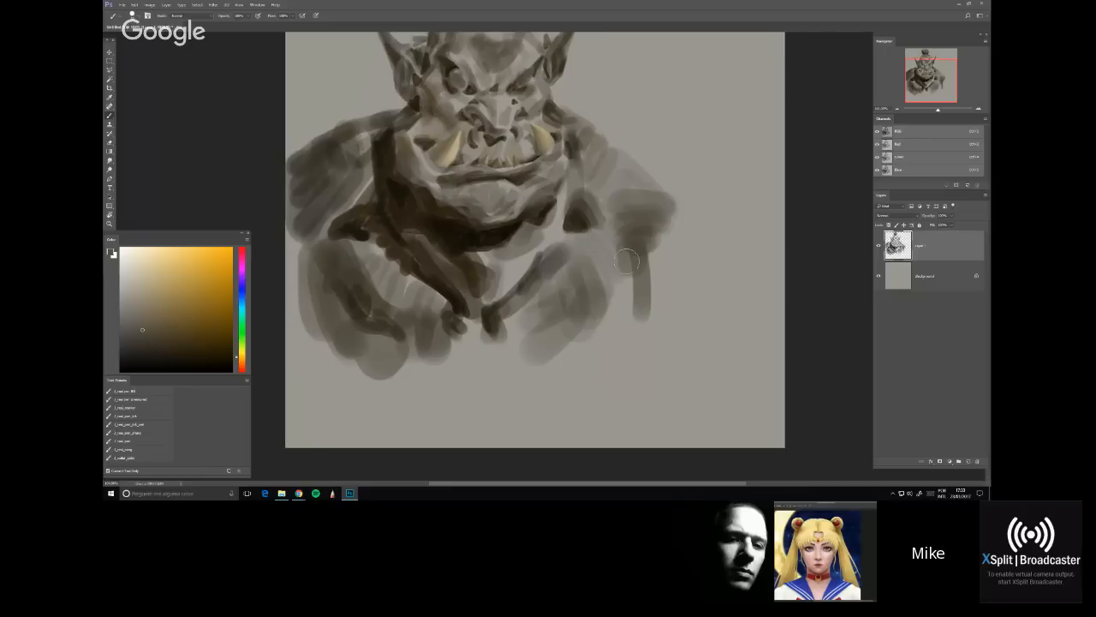
drag(636, 238, 613, 352)
drag(621, 273, 591, 367)
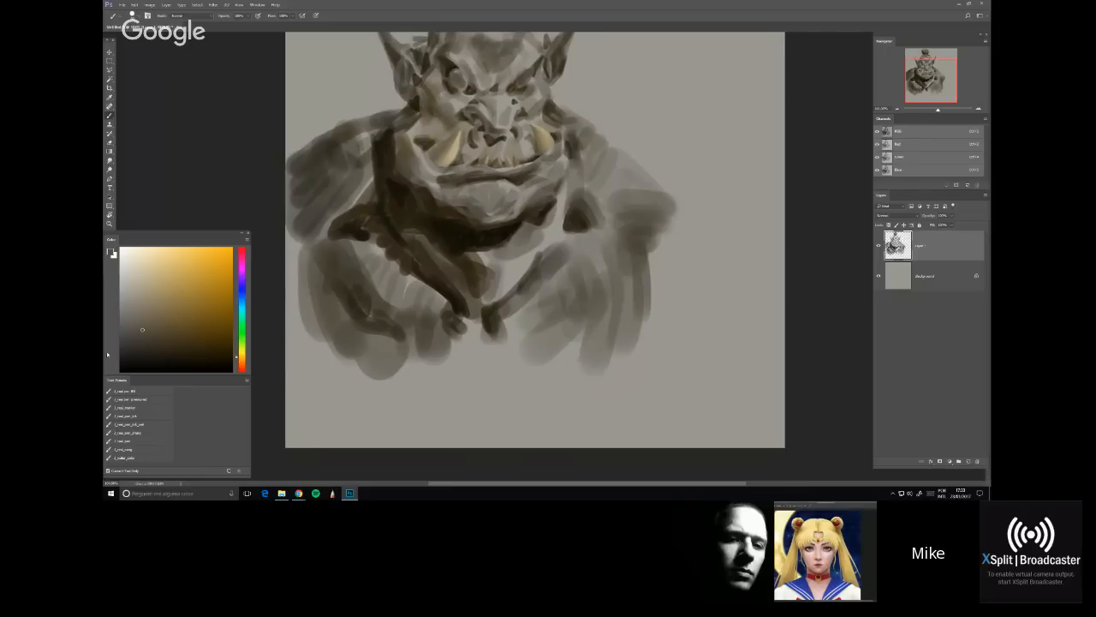
drag(587, 341, 513, 391)
mouse_move(492, 319)
mouse_down()
mouse_move(559, 365)
mouse_move(483, 378)
mouse_move(456, 341)
mouse_up()
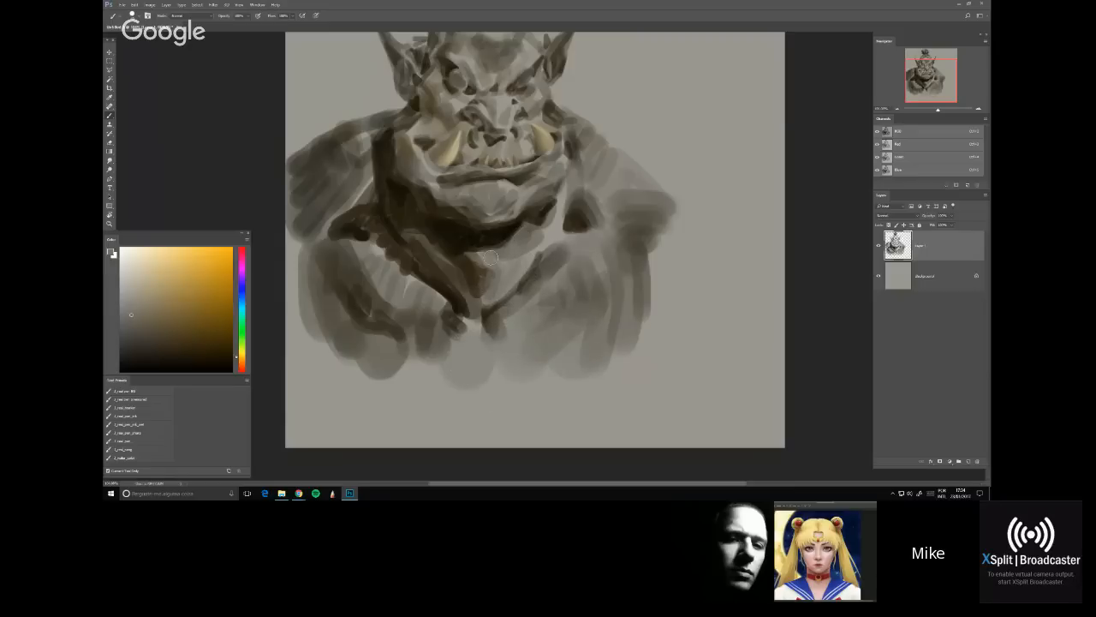
Fill in the right side of the collar below the jaw with mid-grey and sample the dark jaw shadow
mouse_move(540, 238)
mouse_down()
mouse_move(567, 194)
mouse_move(545, 245)
mouse_up()
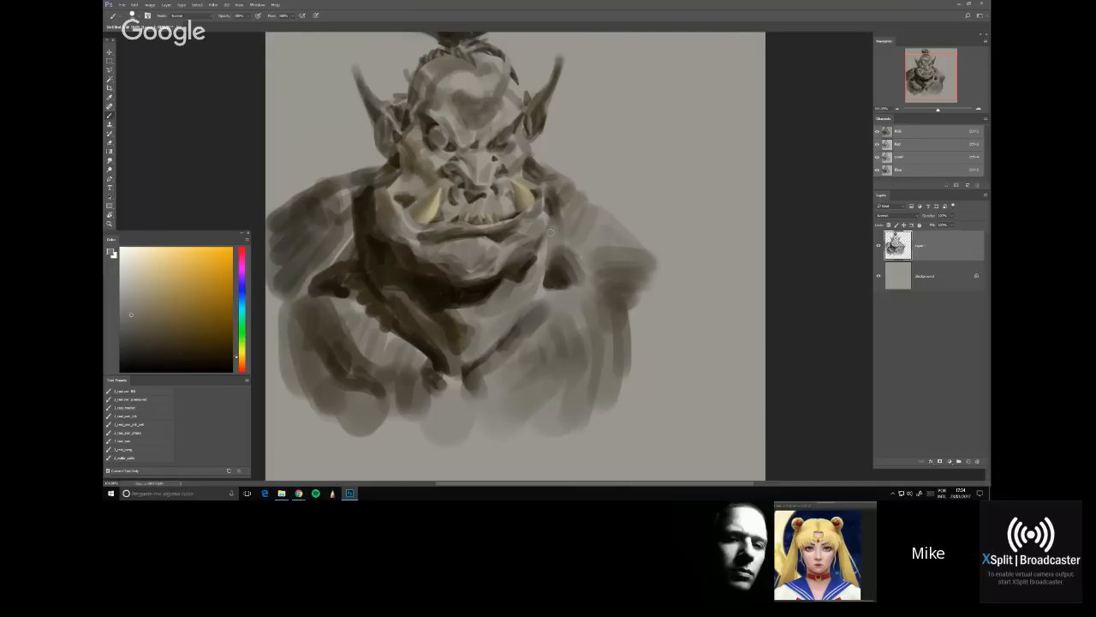
drag(544, 238, 541, 272)
key(e)
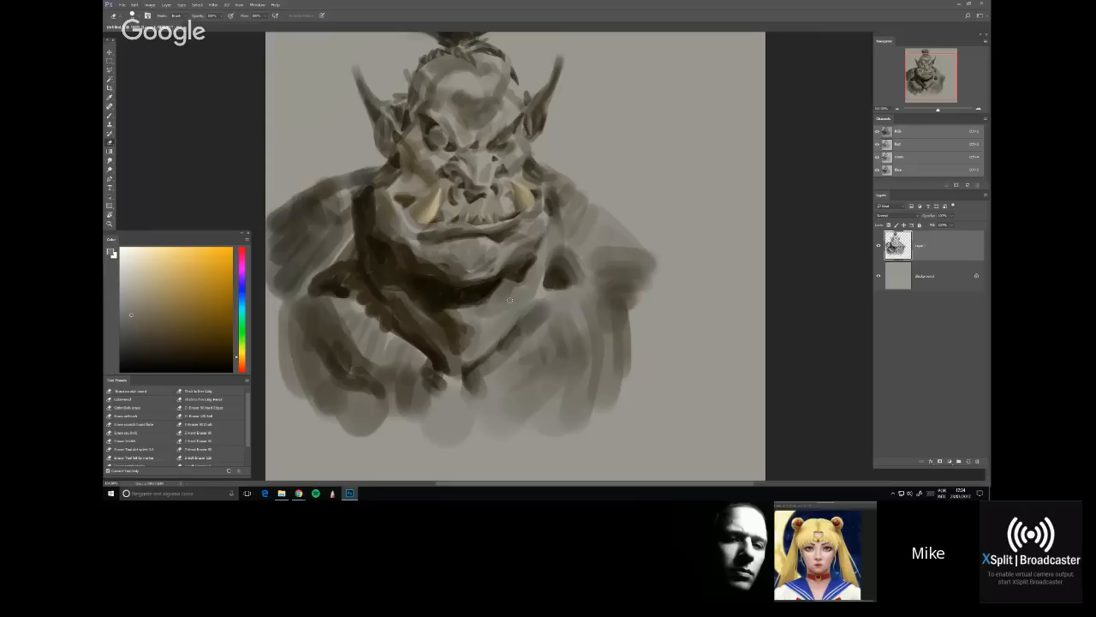
key(b)
alt+click(477, 298)
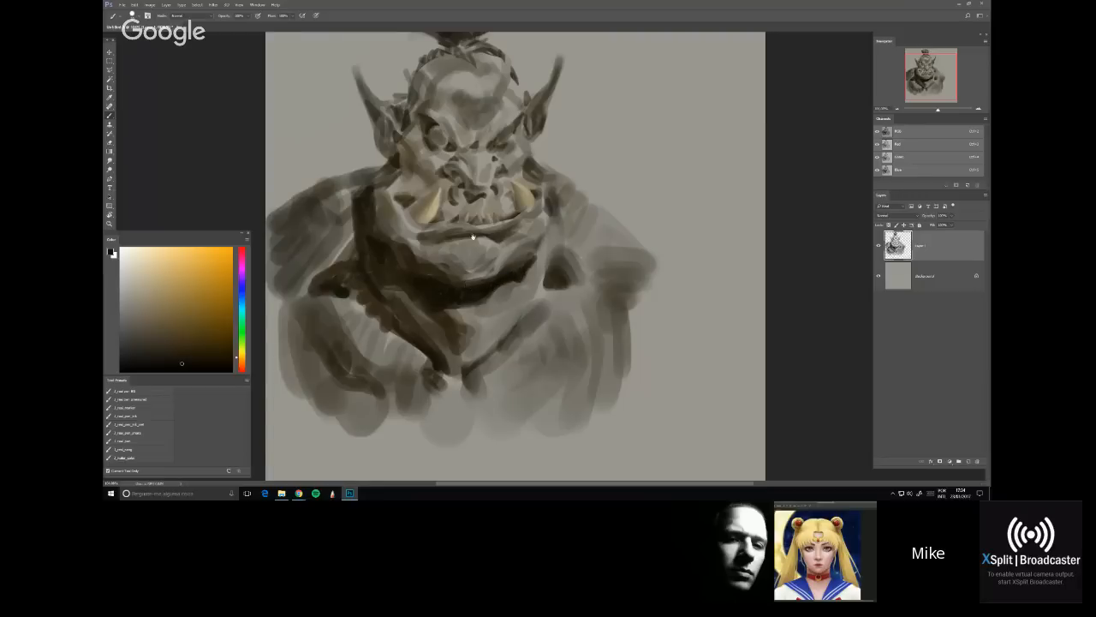
Trim the left shoulder's top edge with the Eraser and paint a sloping outline for the right shoulder
drag(474, 238, 472, 273)
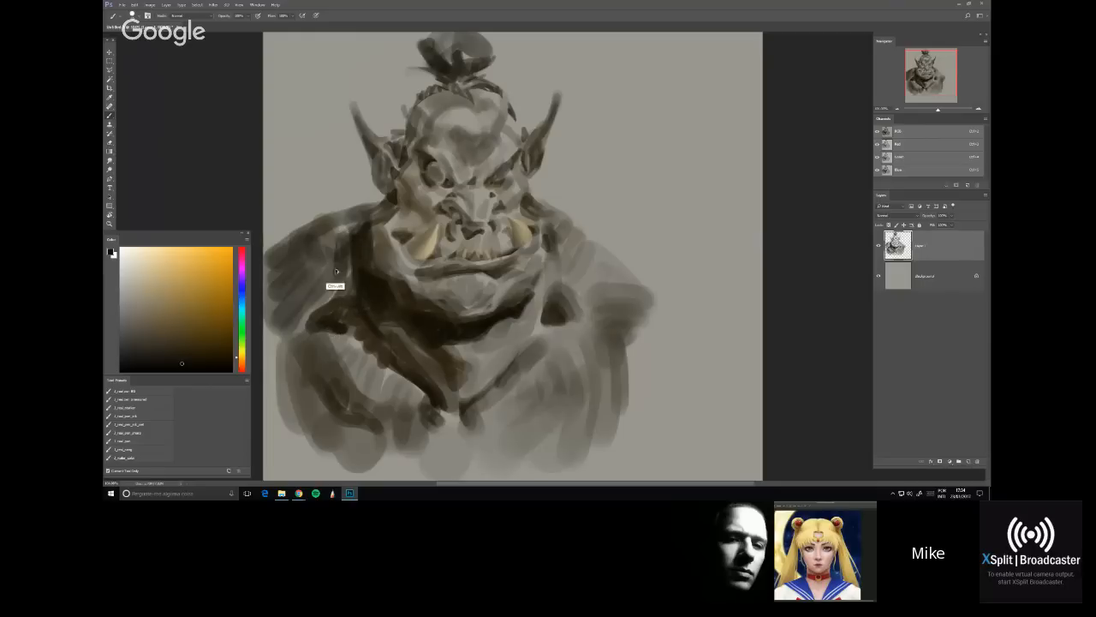
key(e)
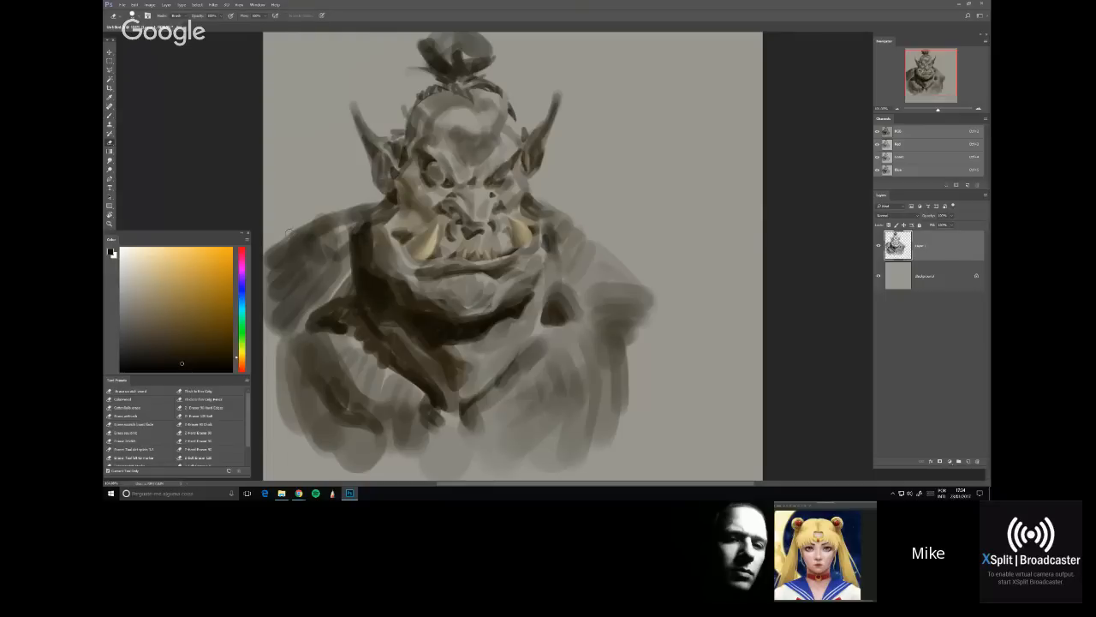
mouse_move(290, 232)
mouse_down()
mouse_move(327, 203)
mouse_move(276, 237)
mouse_up()
drag(368, 202, 344, 210)
key(b)
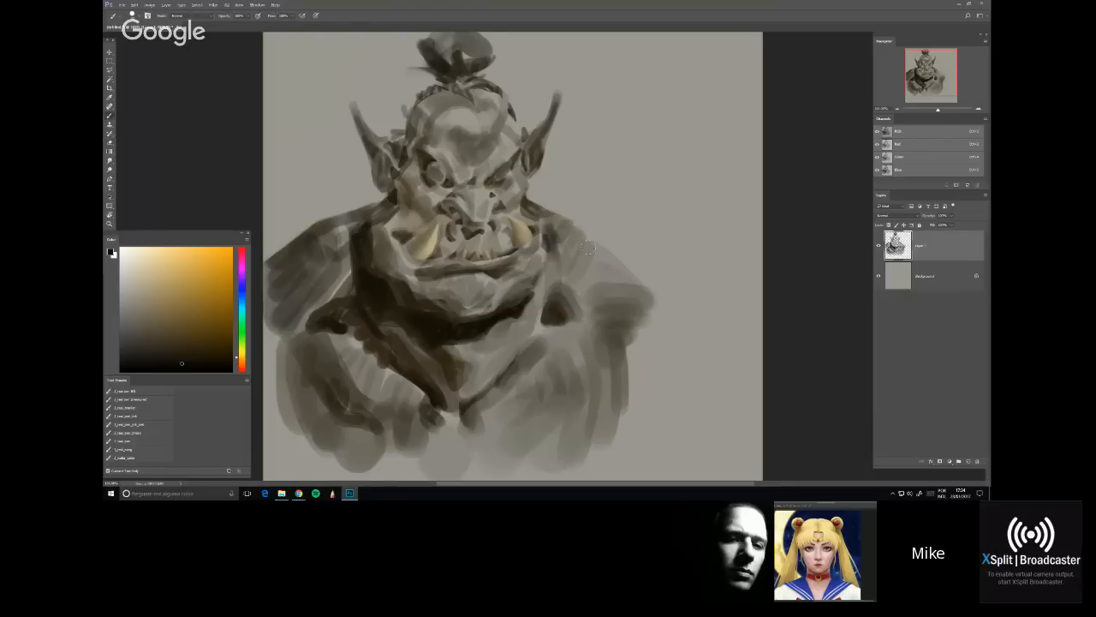
alt+click(582, 238)
drag(663, 265, 638, 196)
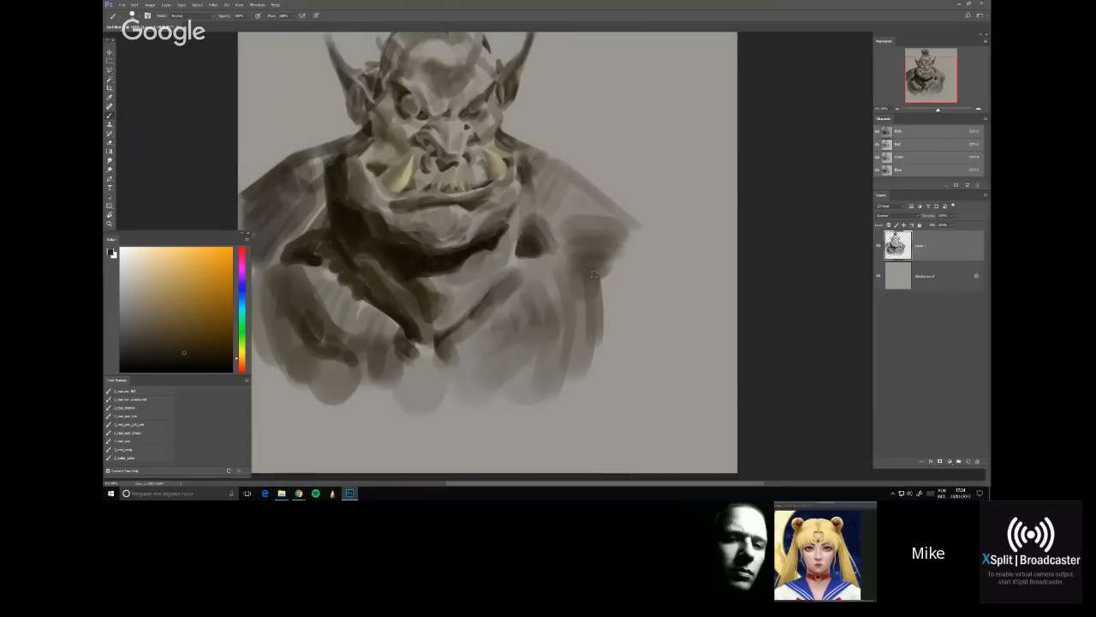
Dab rounded grey-brown marks on the chest below the collar's centre point
alt+click(435, 341)
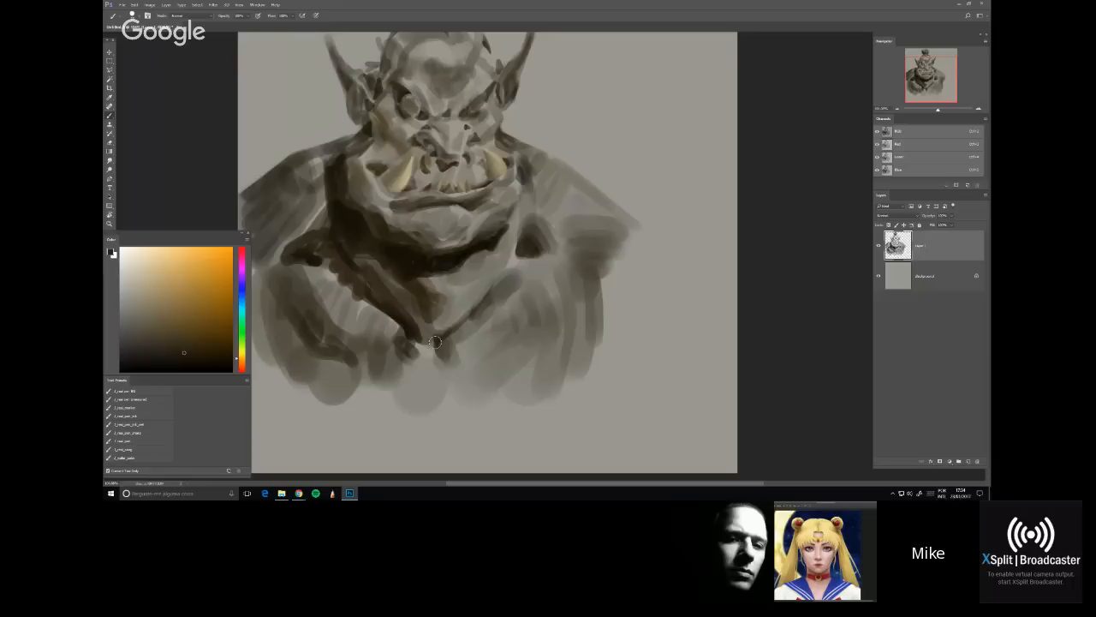
mouse_move(421, 387)
mouse_down()
mouse_move(387, 392)
mouse_move(442, 394)
mouse_move(447, 365)
mouse_move(432, 388)
mouse_move(390, 404)
mouse_up()
click(447, 389)
click(428, 384)
alt+click(372, 360)
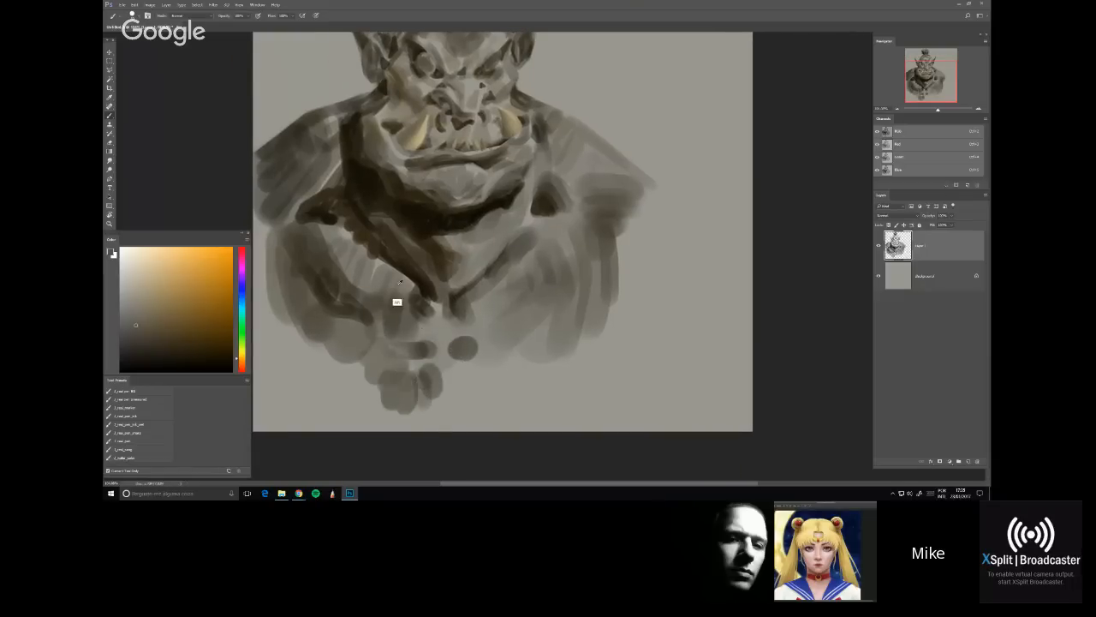
Blend grey tones around the central chest marks and add short dark strokes beneath them
alt+click(383, 370)
mouse_move(383, 370)
mouse_down()
mouse_move(414, 365)
mouse_move(367, 340)
mouse_move(385, 369)
mouse_move(452, 358)
mouse_move(465, 369)
mouse_move(466, 331)
mouse_move(456, 336)
mouse_move(484, 322)
mouse_up()
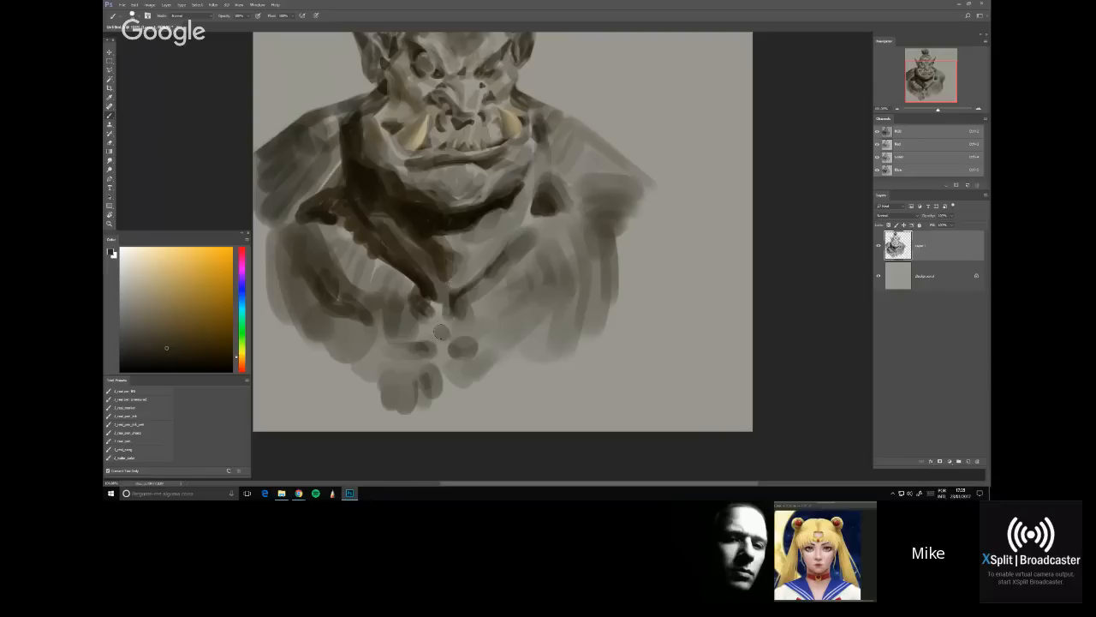
drag(442, 331, 446, 323)
mouse_move(454, 367)
mouse_down()
mouse_move(455, 400)
mouse_move(450, 371)
mouse_move(516, 377)
mouse_move(548, 350)
mouse_move(461, 387)
mouse_up()
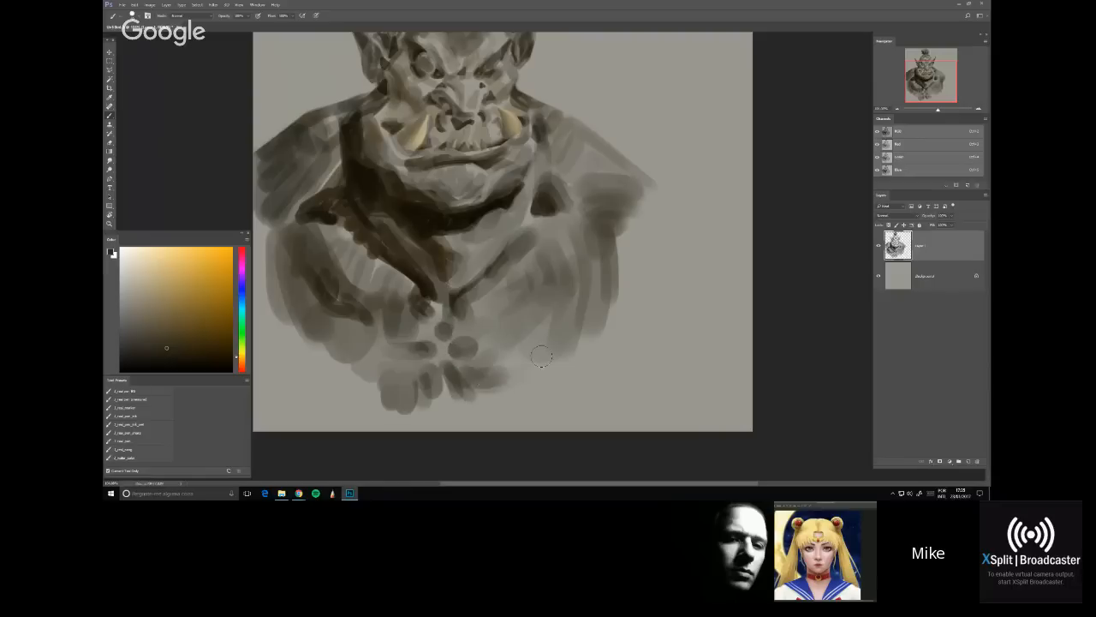
Paint curved grey-brown contours along the lower chest and up the right side of the torso
drag(533, 363, 464, 399)
mouse_move(377, 390)
mouse_down()
mouse_move(425, 364)
mouse_move(409, 382)
mouse_move(416, 368)
mouse_up()
drag(570, 329, 524, 383)
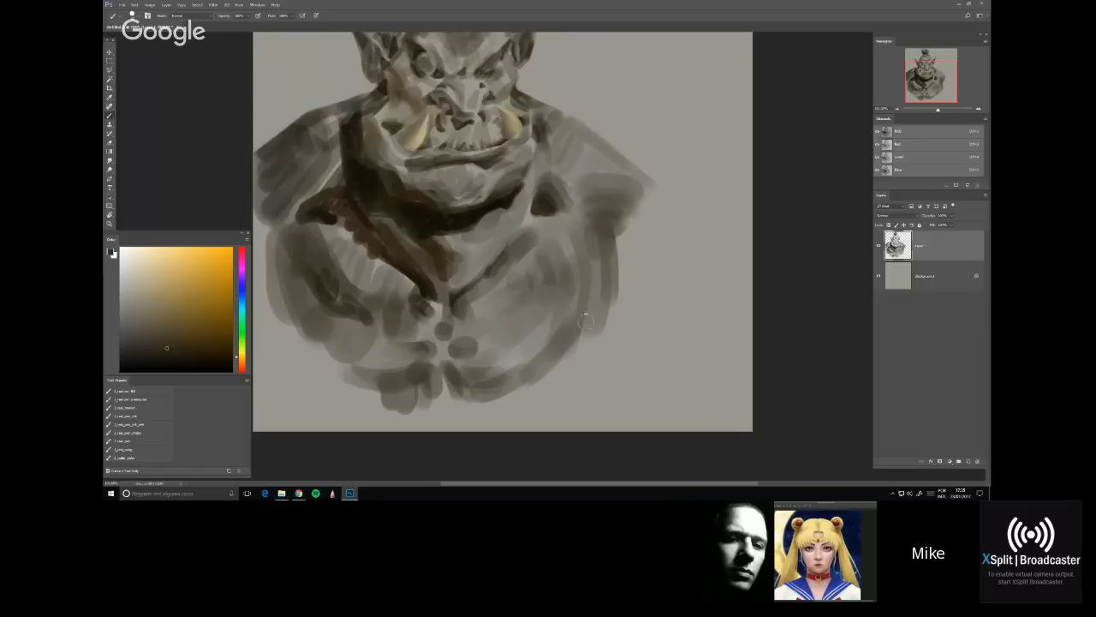
drag(600, 291, 555, 386)
drag(607, 283, 572, 387)
mouse_move(582, 343)
mouse_down()
mouse_move(561, 380)
mouse_move(535, 394)
mouse_move(593, 283)
mouse_up()
mouse_move(574, 355)
mouse_down()
mouse_move(552, 391)
mouse_move(535, 394)
mouse_up()
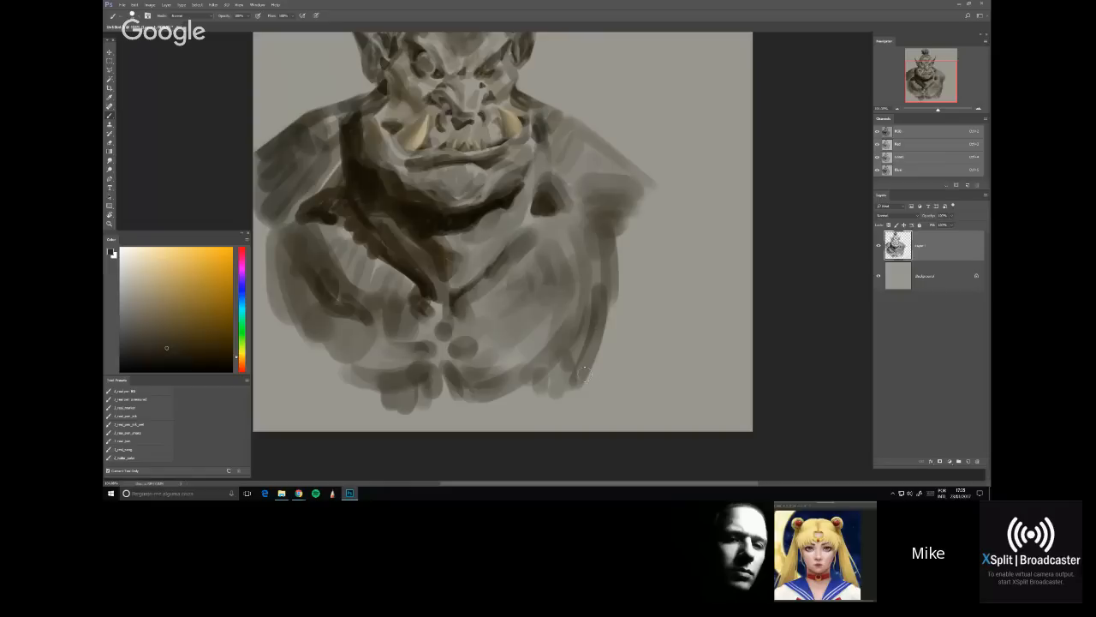
drag(608, 284, 574, 387)
key(ctrl+z)
drag(605, 269, 553, 366)
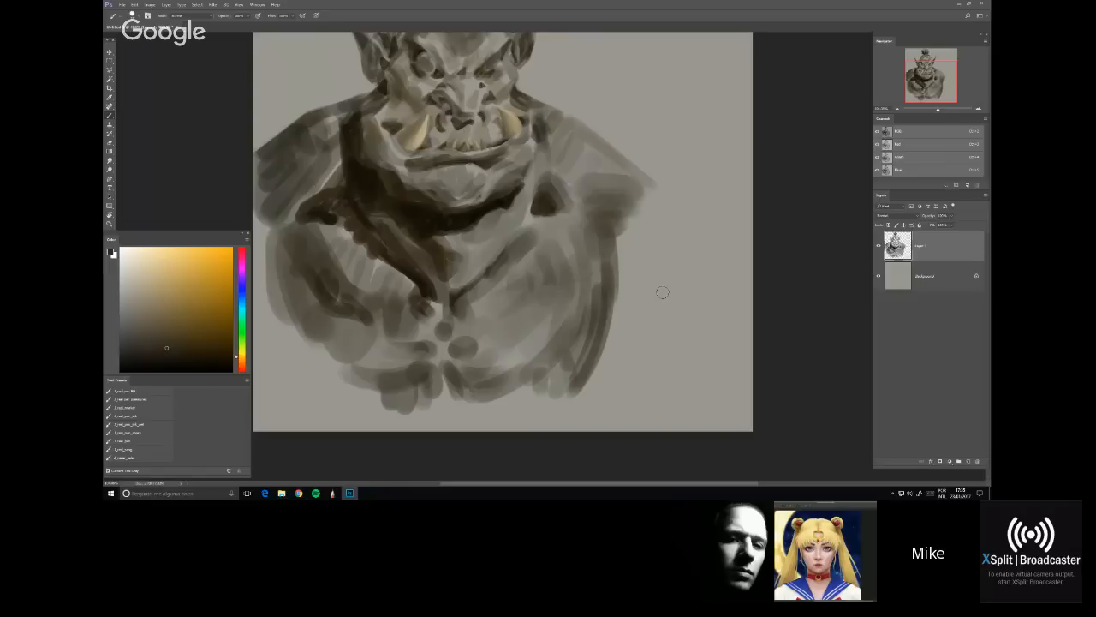
key(ctrl+alt+z)
key(ctrl+alt+z)
key(ctrl+alt+z)
Fade the outer stroke on the lower right arm with the Eraser
key(e)
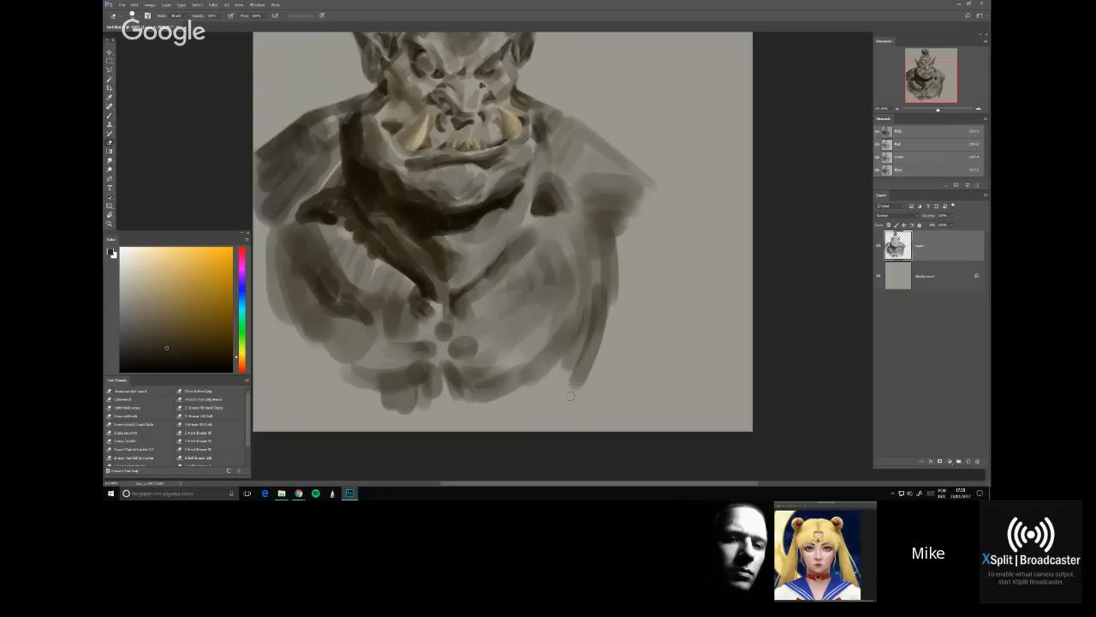
drag(572, 384, 621, 297)
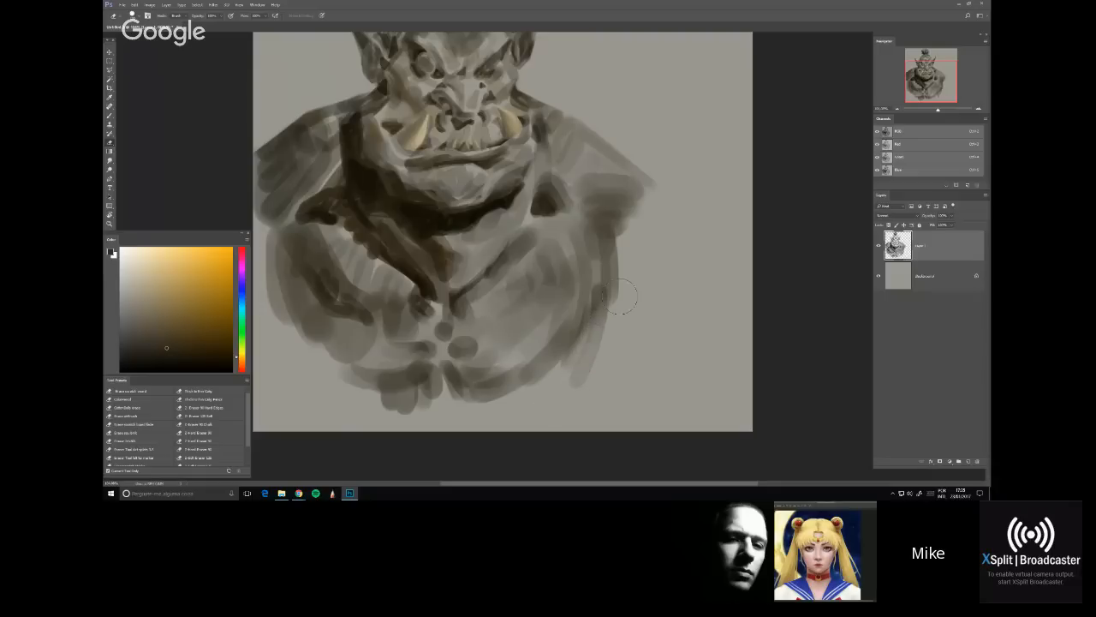
key(b)
Deepen the inner fold of the collar below the chin with sampled dark brown strokes
drag(536, 241, 561, 340)
alt+click(508, 317)
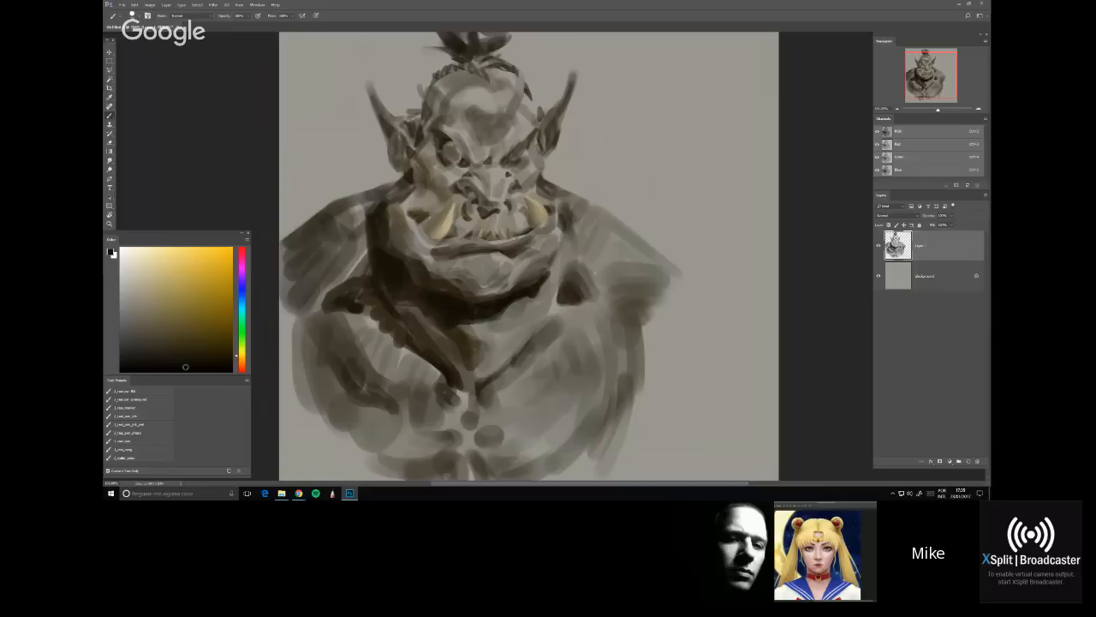
alt+click(277, 313)
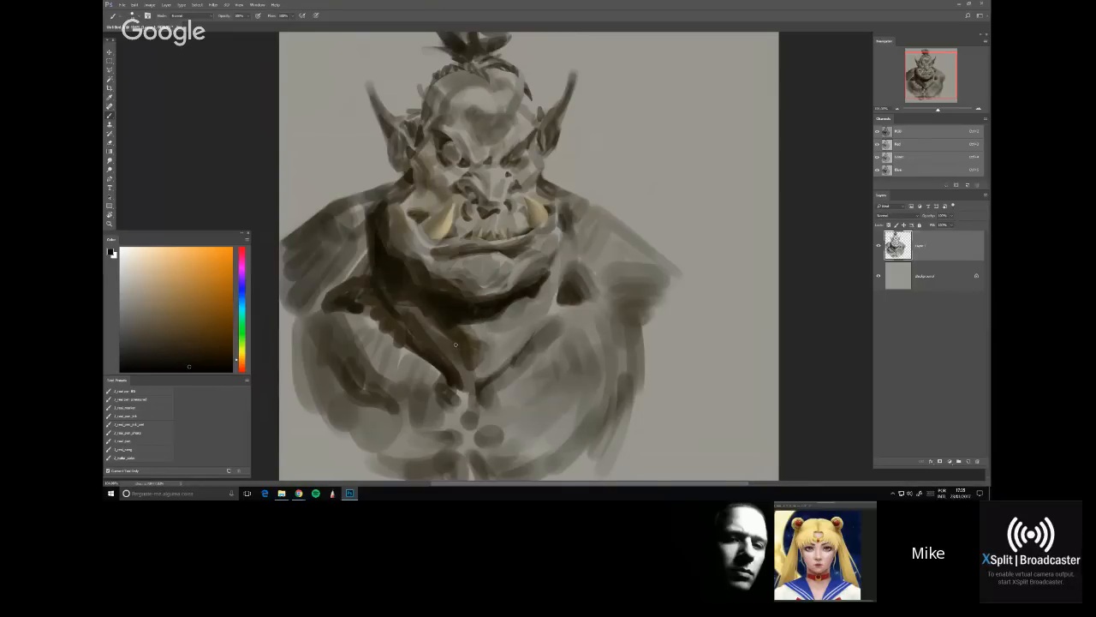
mouse_move(459, 345)
mouse_down()
mouse_move(468, 313)
mouse_move(468, 341)
mouse_move(457, 322)
mouse_move(454, 348)
mouse_move(446, 334)
mouse_move(462, 355)
mouse_move(442, 326)
mouse_move(477, 409)
mouse_move(468, 369)
mouse_move(457, 411)
mouse_move(458, 380)
mouse_up()
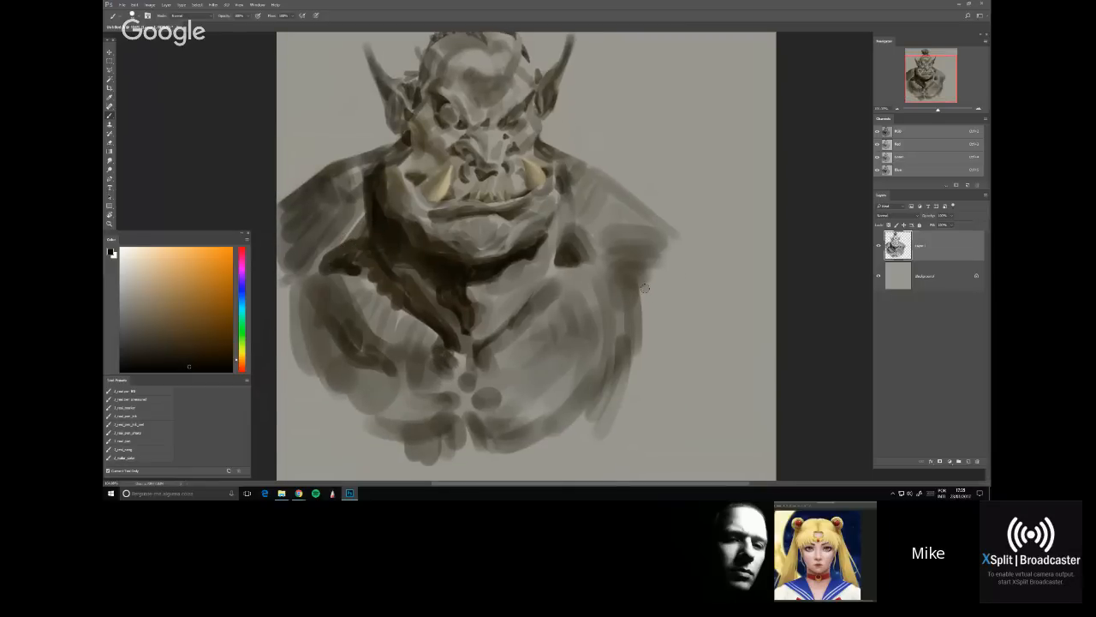
Paint a small rounded dark brown form at the outer right arm, just below the shoulder
drag(639, 295, 649, 308)
key(ctrl+z)
alt+click(568, 252)
drag(641, 291, 652, 324)
alt+click(646, 345)
mouse_move(651, 297)
mouse_down()
mouse_move(667, 291)
mouse_move(655, 310)
mouse_up()
click(197, 345)
Touch up the painting with sampled tones and trim the right shoulder's outer tip with the Eraser
drag(656, 208, 632, 249)
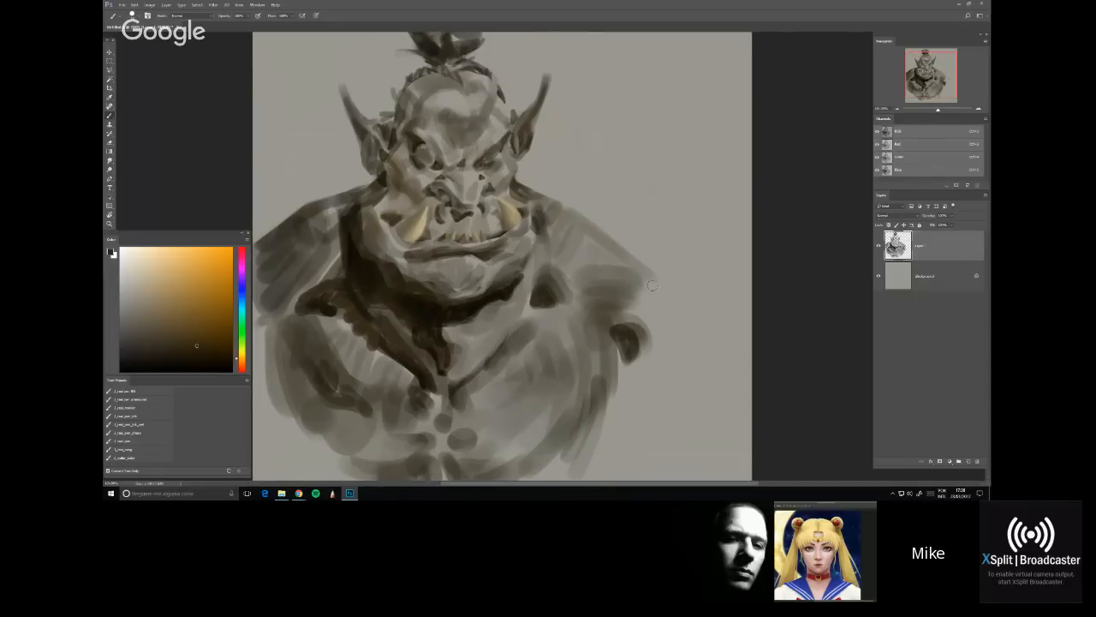
alt+click(624, 263)
alt+click(359, 241)
mouse_move(382, 206)
mouse_down()
mouse_move(408, 203)
mouse_move(390, 198)
mouse_move(409, 180)
mouse_move(402, 213)
mouse_move(454, 182)
mouse_up()
alt+click(429, 230)
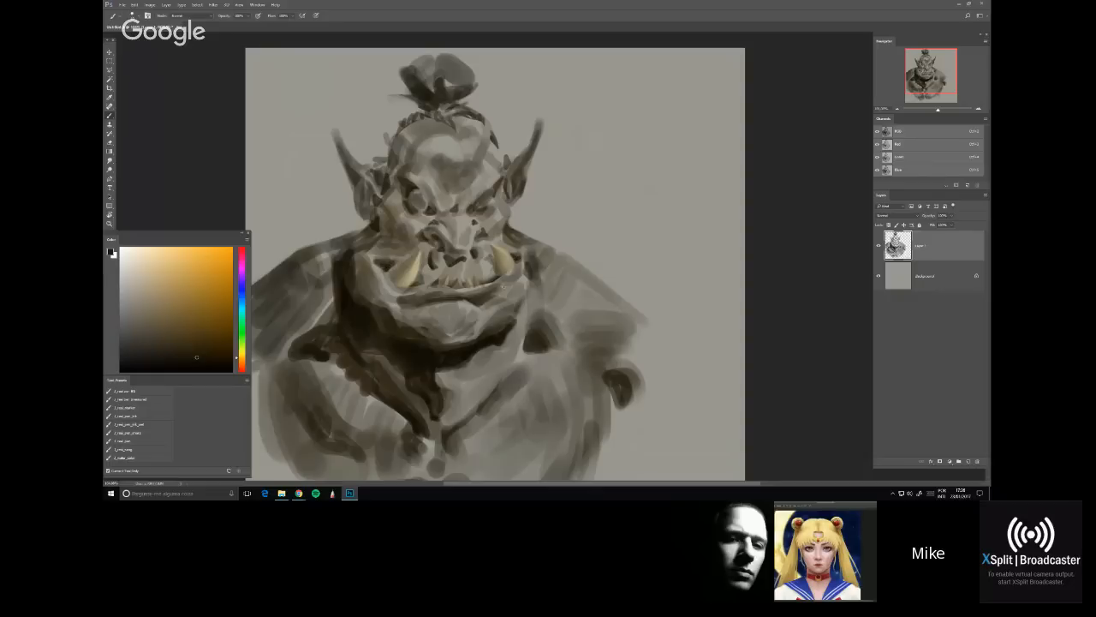
drag(481, 344, 474, 327)
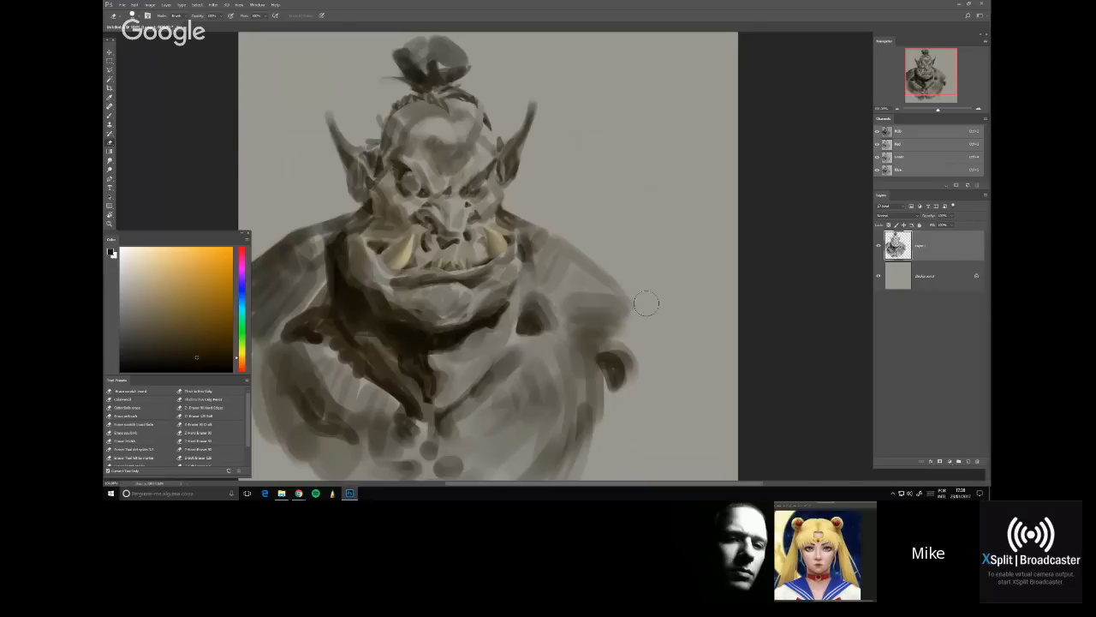
key(b)
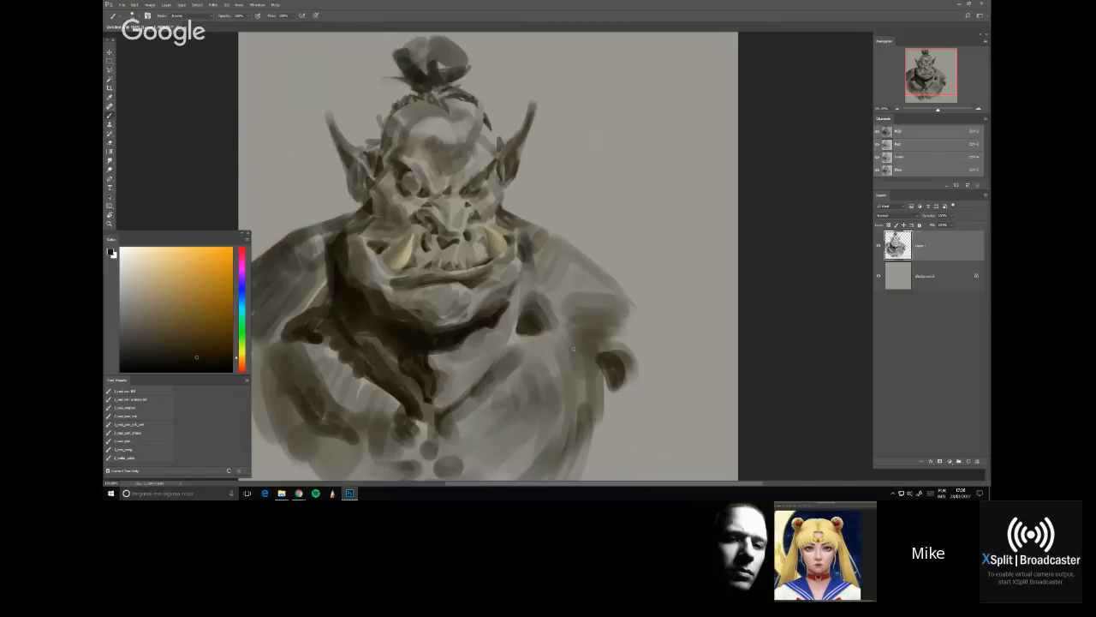
Extend the dark brown form at the outer right arm with a thin downward stroke
mouse_move(573, 349)
mouse_down()
mouse_move(603, 383)
mouse_move(609, 327)
mouse_up()
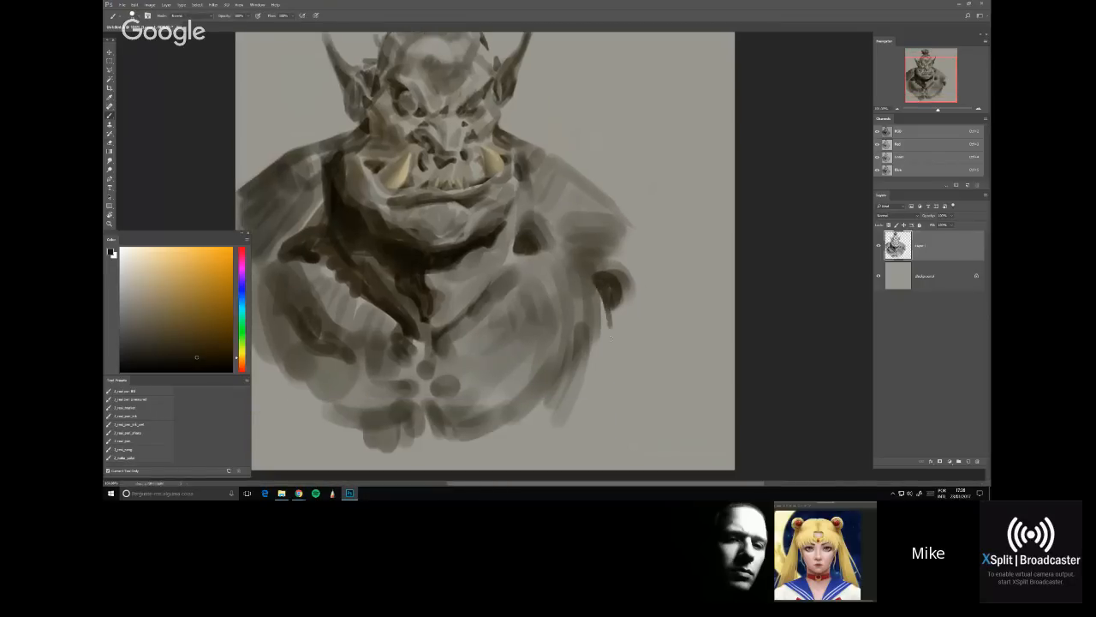
drag(557, 251, 572, 307)
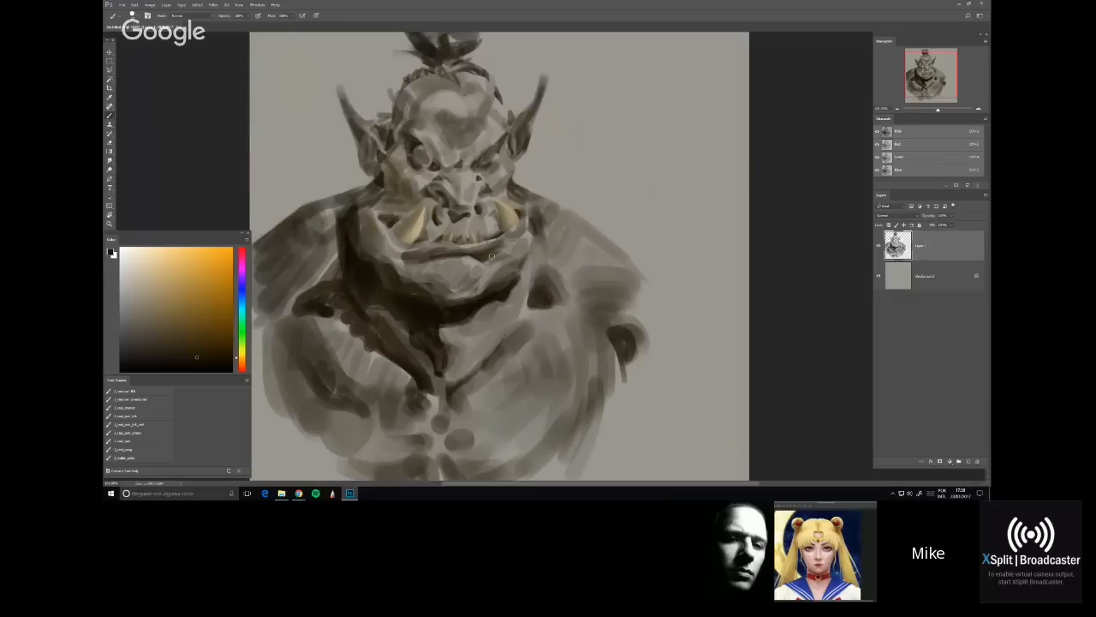
alt+click(352, 278)
drag(547, 257, 573, 317)
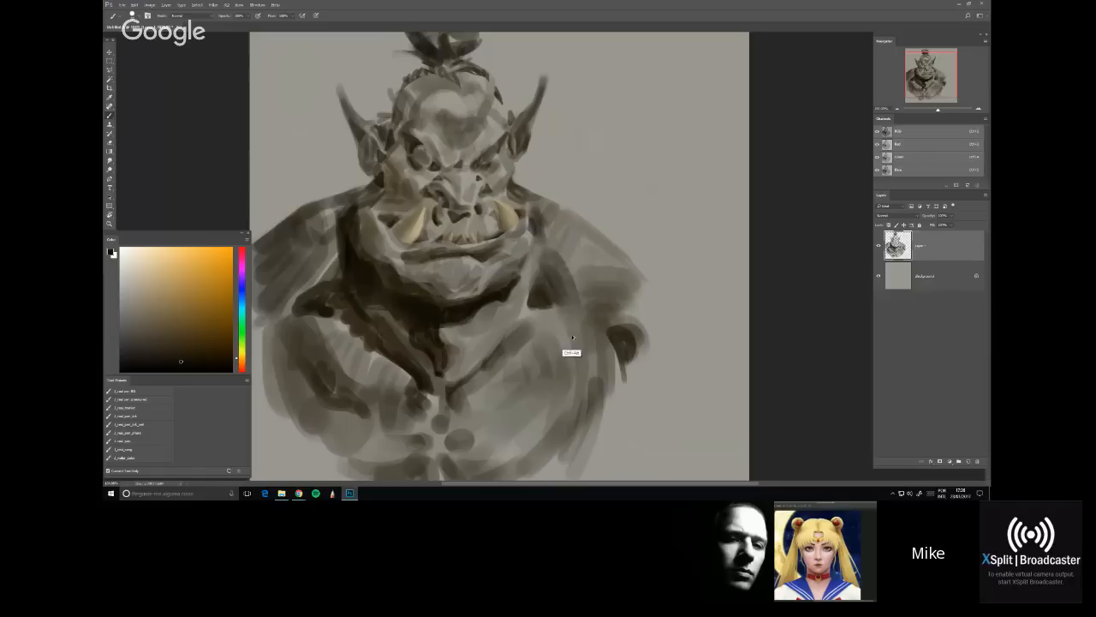
key(ctrl+alt+z)
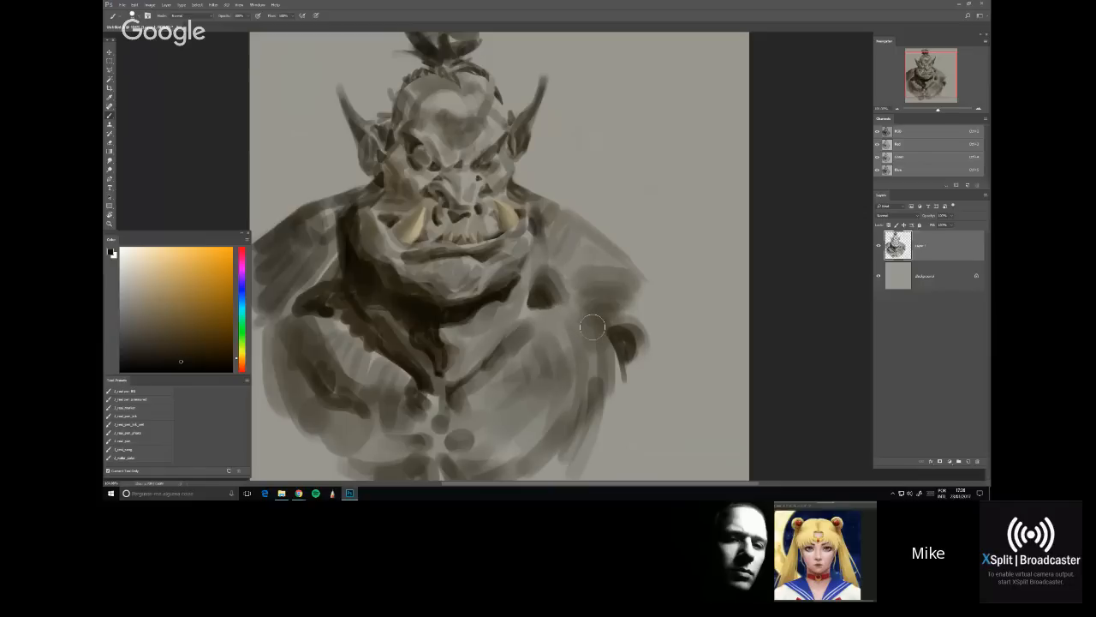
Rework the forehead shading above the brow with sampled grey-brown tones
mouse_move(435, 121)
mouse_down()
mouse_move(453, 158)
mouse_move(439, 125)
mouse_up()
alt+click(445, 131)
click(173, 353)
mouse_move(433, 119)
mouse_down()
mouse_move(422, 113)
mouse_move(461, 145)
mouse_up()
alt+click(456, 140)
key(ctrl+alt+z)
key(ctrl+alt+z)
drag(476, 199, 465, 242)
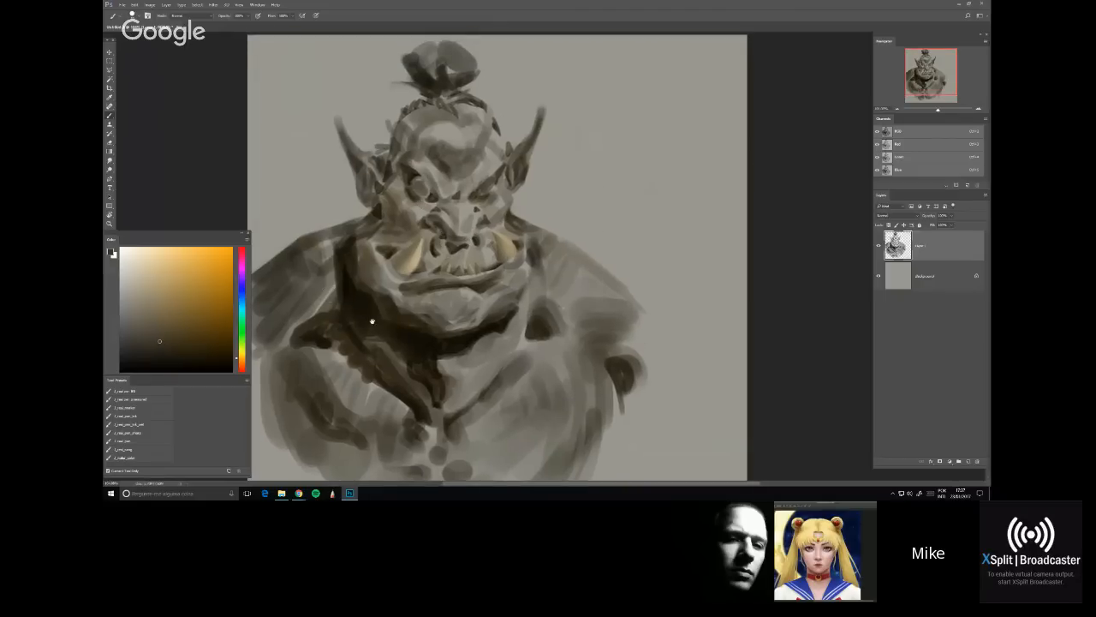
Paint a rounded grey-brown form over the outer edge of the right shoulder
drag(371, 321, 372, 274)
mouse_move(639, 267)
mouse_down()
mouse_move(645, 308)
mouse_move(659, 291)
mouse_move(663, 332)
mouse_up()
key(ctrl+z)
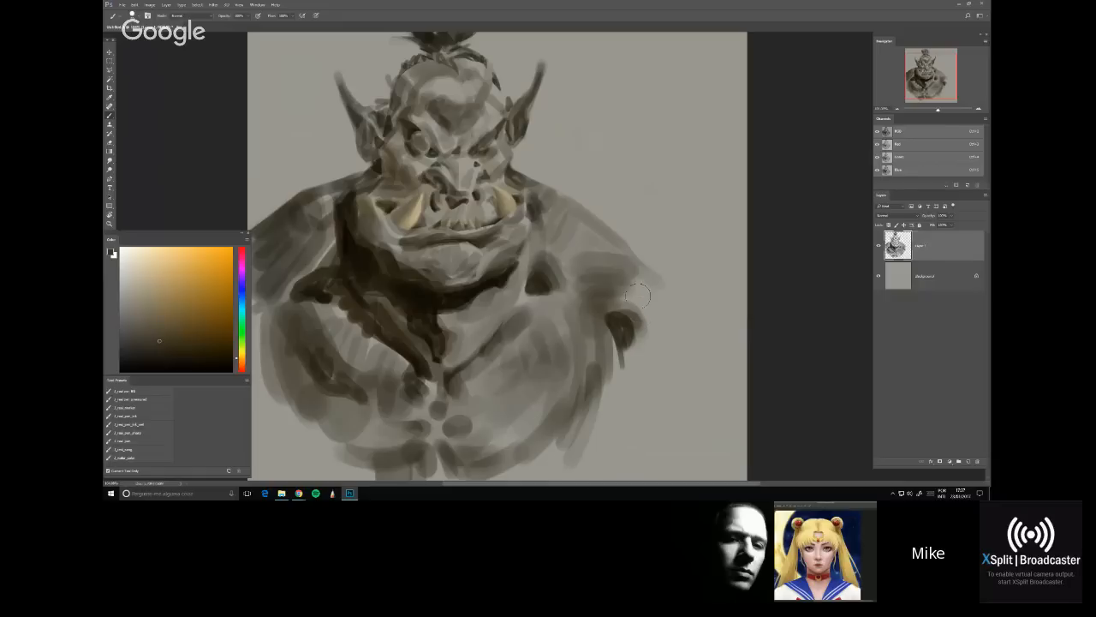
mouse_move(644, 286)
mouse_down()
mouse_move(636, 314)
mouse_move(653, 324)
mouse_up()
Touch up the upper left shoulder beside the neck with dark brown and sampled tones
click(183, 358)
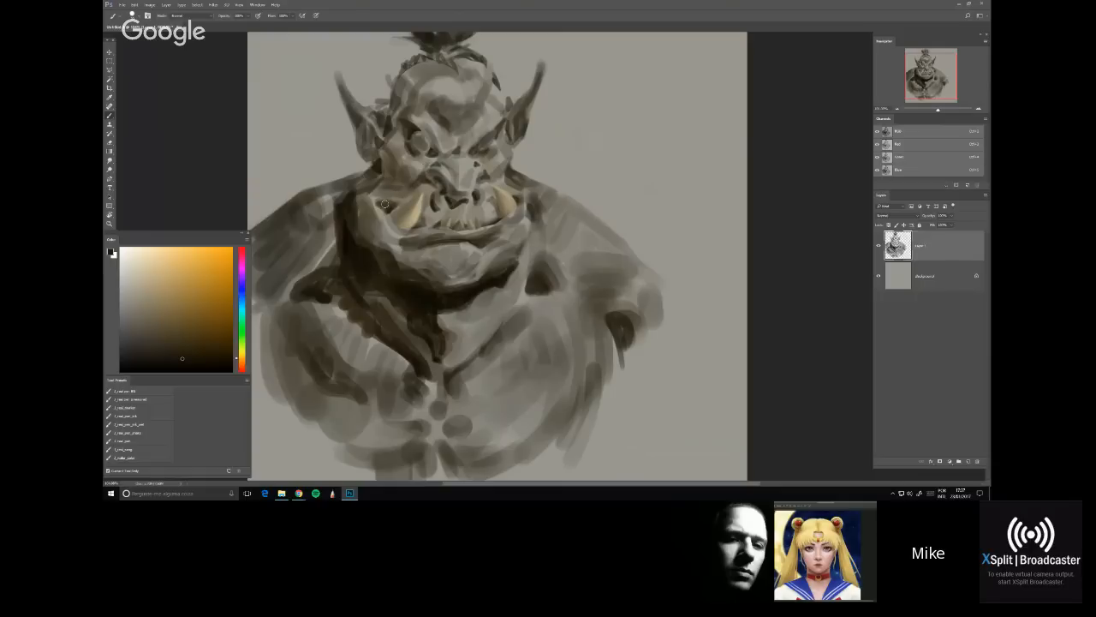
alt+click(315, 226)
alt+click(343, 217)
drag(495, 176, 490, 223)
key(e)
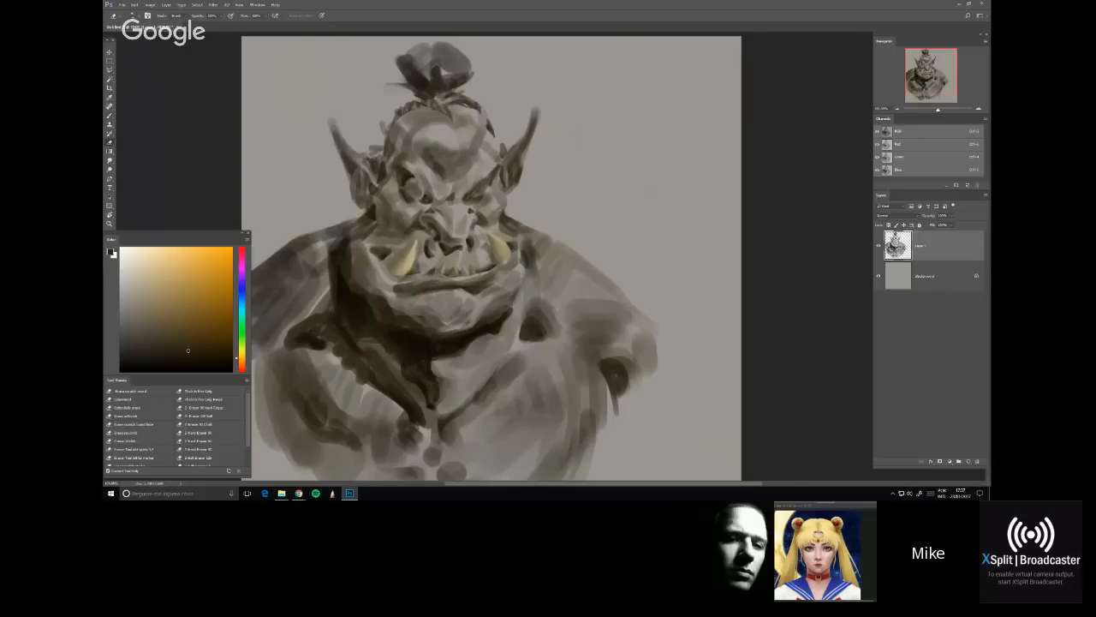
Review the overall silhouette and proportions of the whole bust
key(ctrl+0)
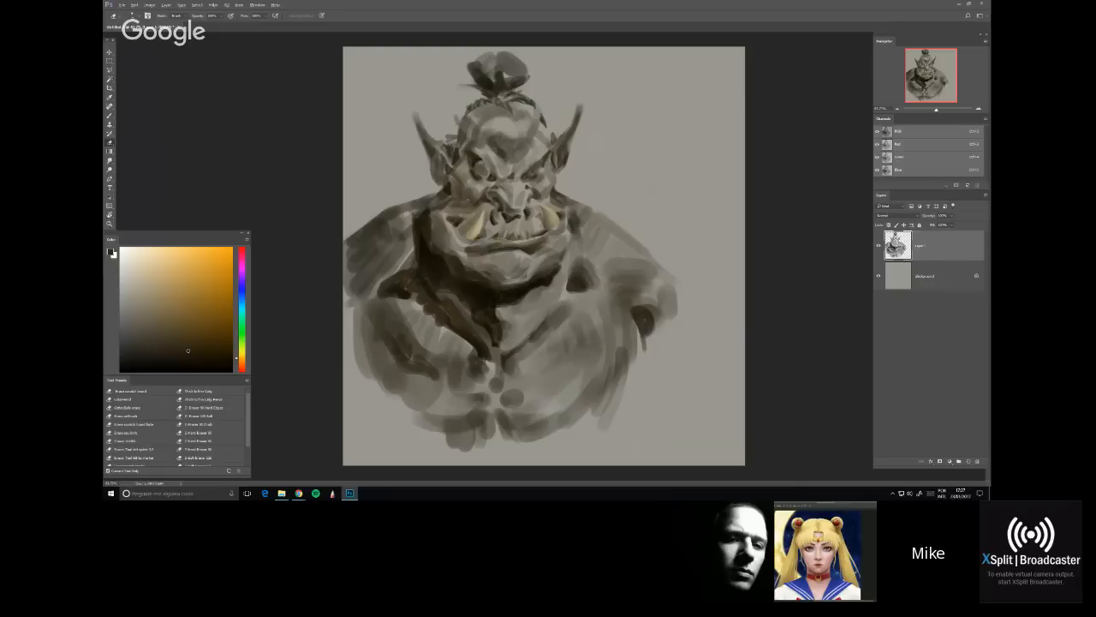
key(ctrl+minus)
key(ctrl+plus)
key(ctrl+plus)
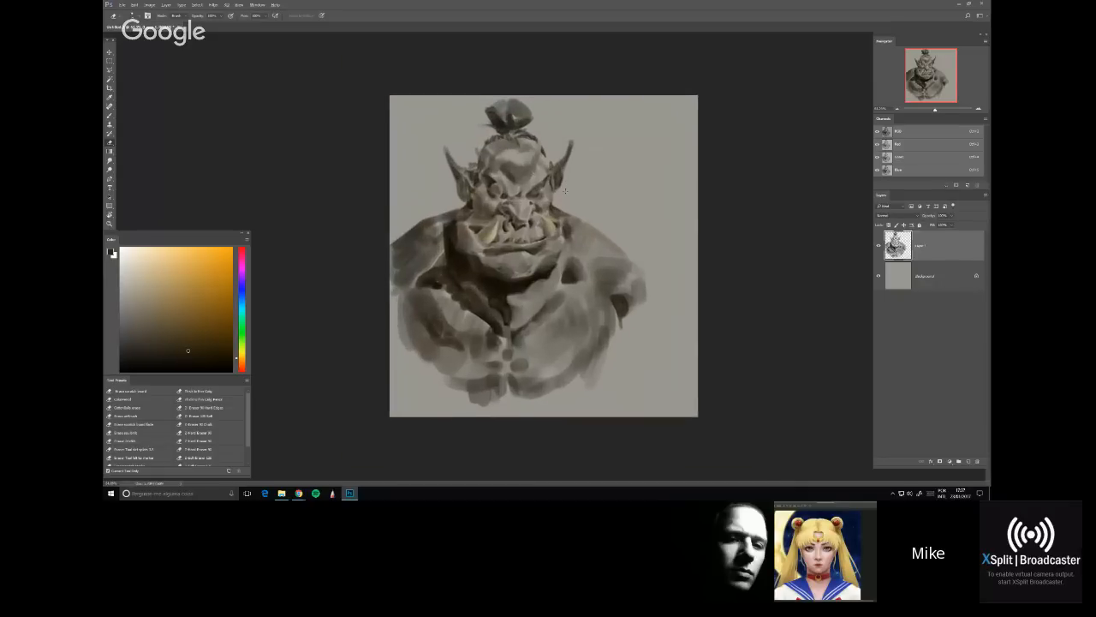
scroll(490, 174, up, 1)
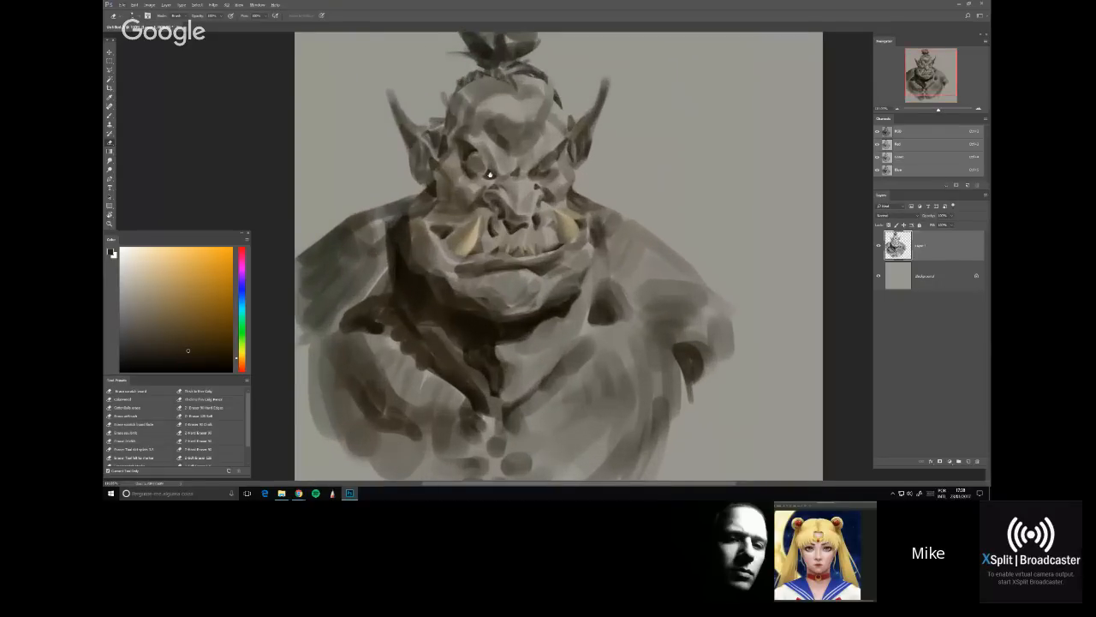
scroll(490, 174, right, 2)
Refine the right tusk and the adjoining corner of the lower lip with sampled tones
key(b)
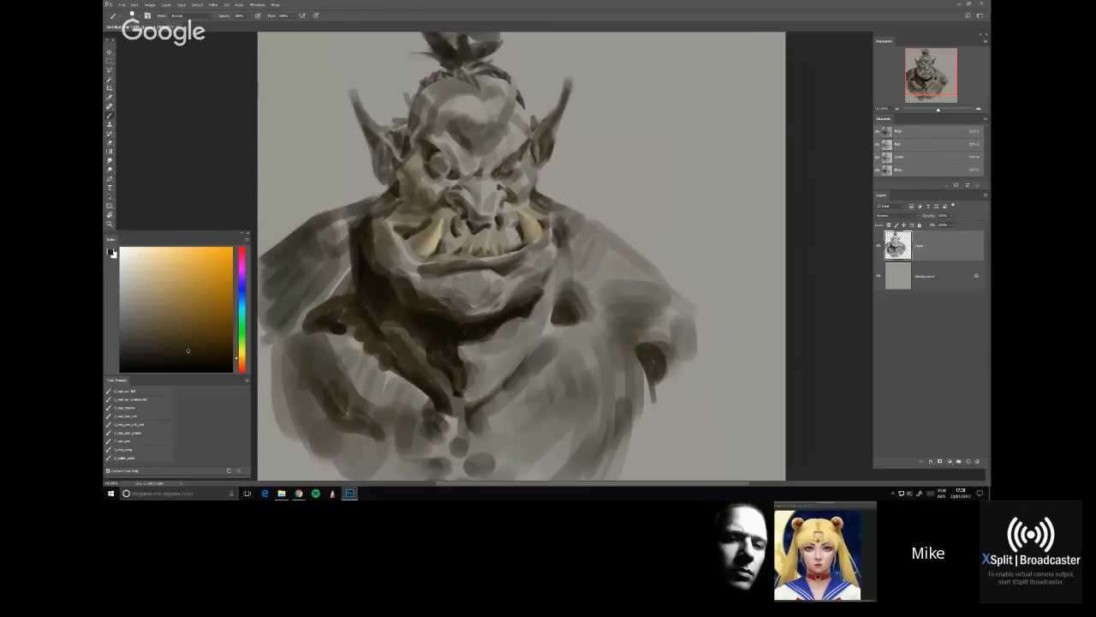
alt+click(524, 219)
alt+click(527, 214)
alt+click(526, 217)
alt+click(529, 248)
alt+click(529, 240)
alt+click(517, 240)
alt+click(513, 245)
alt+click(500, 254)
Refine the left eye and the surrounding brow and cheek with sampled brown tones
drag(463, 175, 450, 201)
alt+click(449, 199)
alt+click(417, 224)
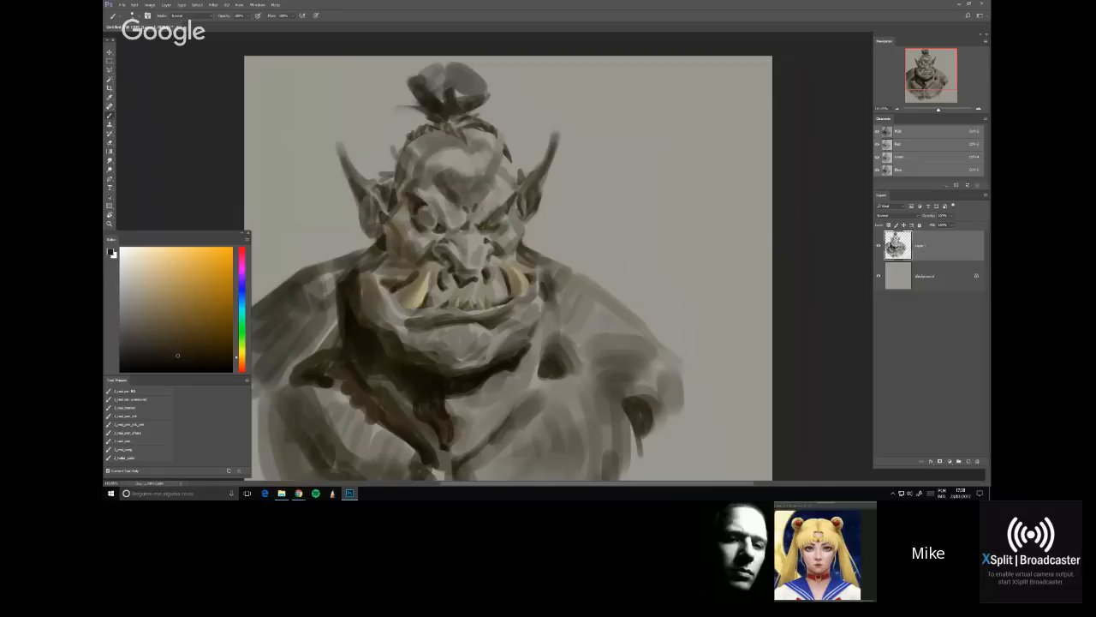
key(e)
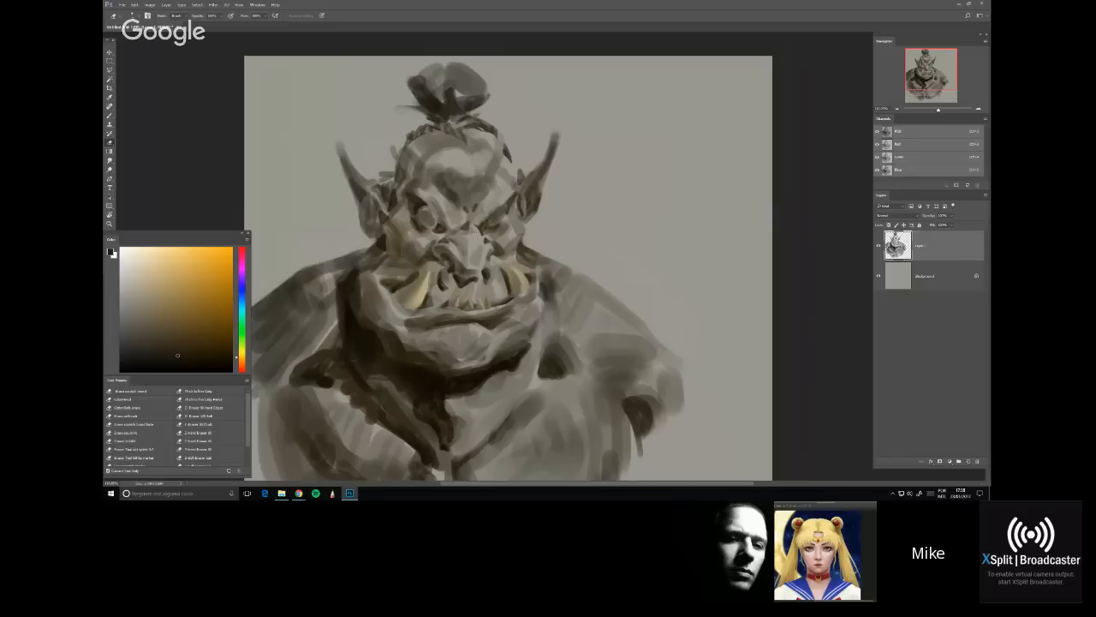
key(b)
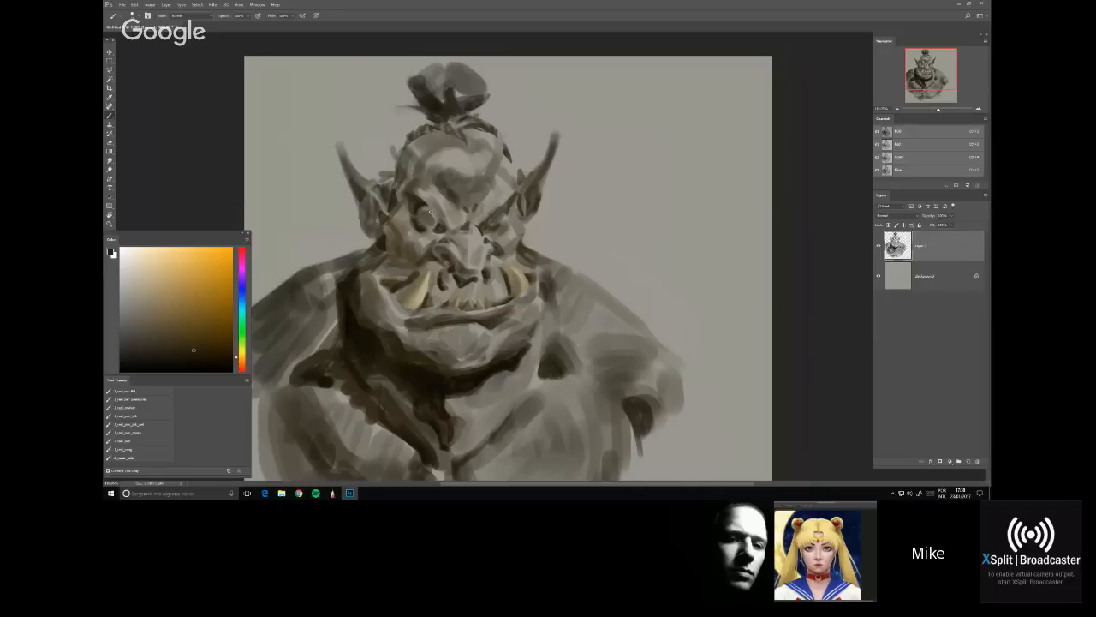
drag(415, 255, 419, 212)
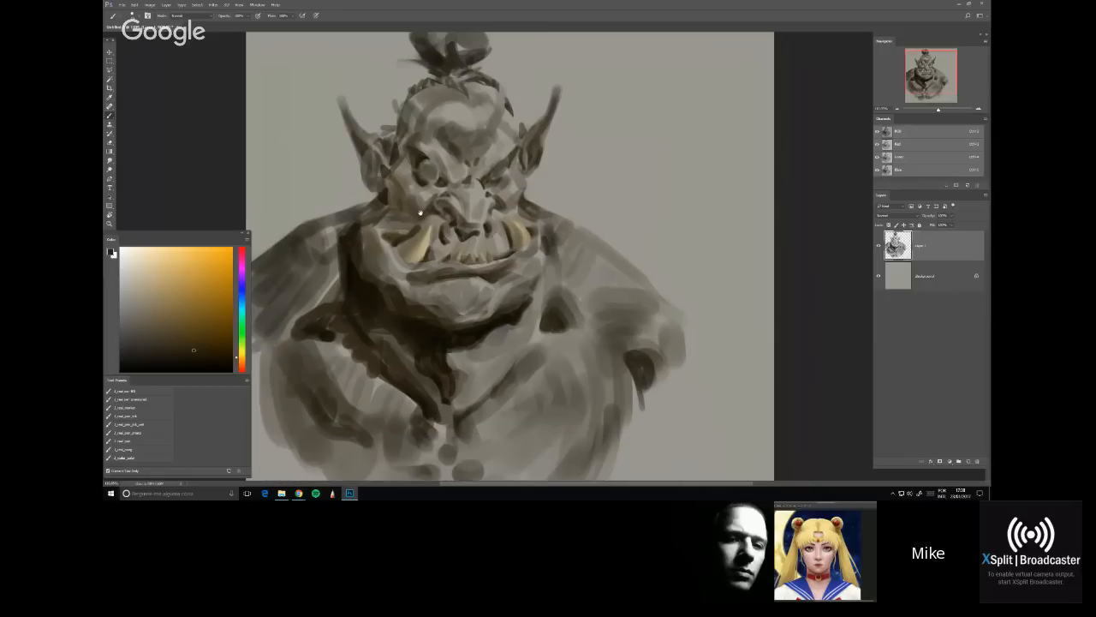
key(e)
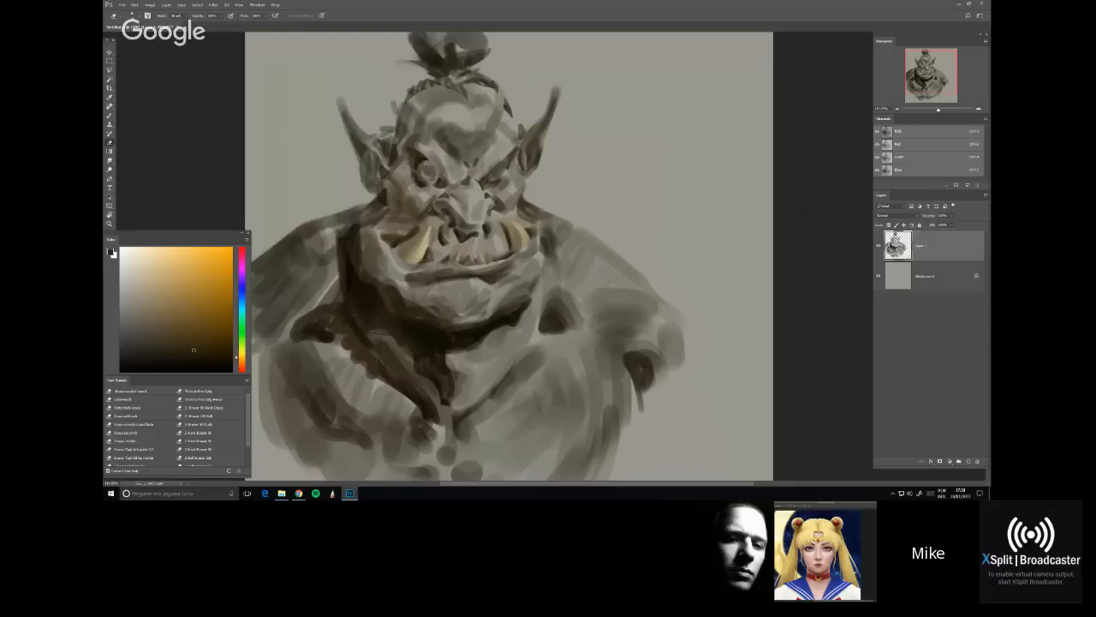
key(b)
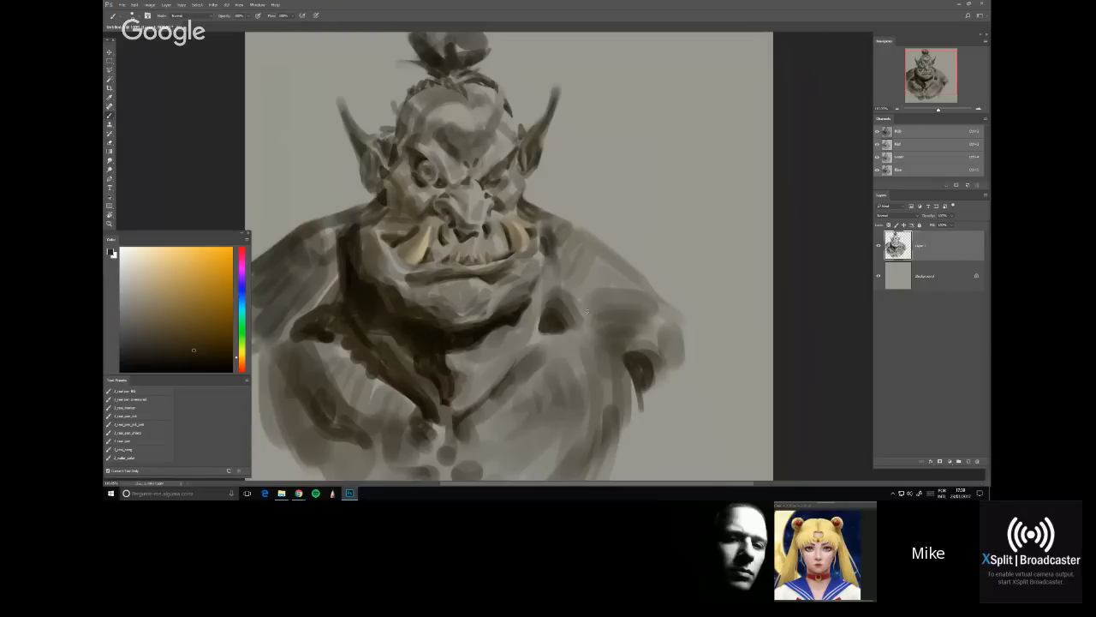
Add a new layer above the painting and set its blend mode to Hard Light
drag(419, 360, 448, 309)
alt+click(411, 259)
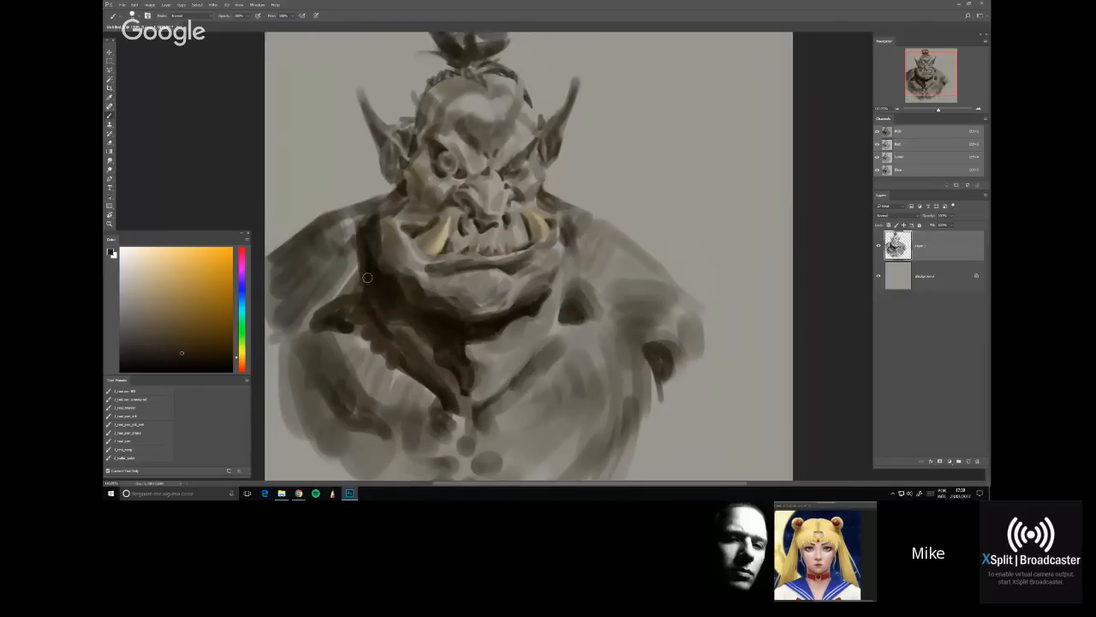
alt+click(355, 241)
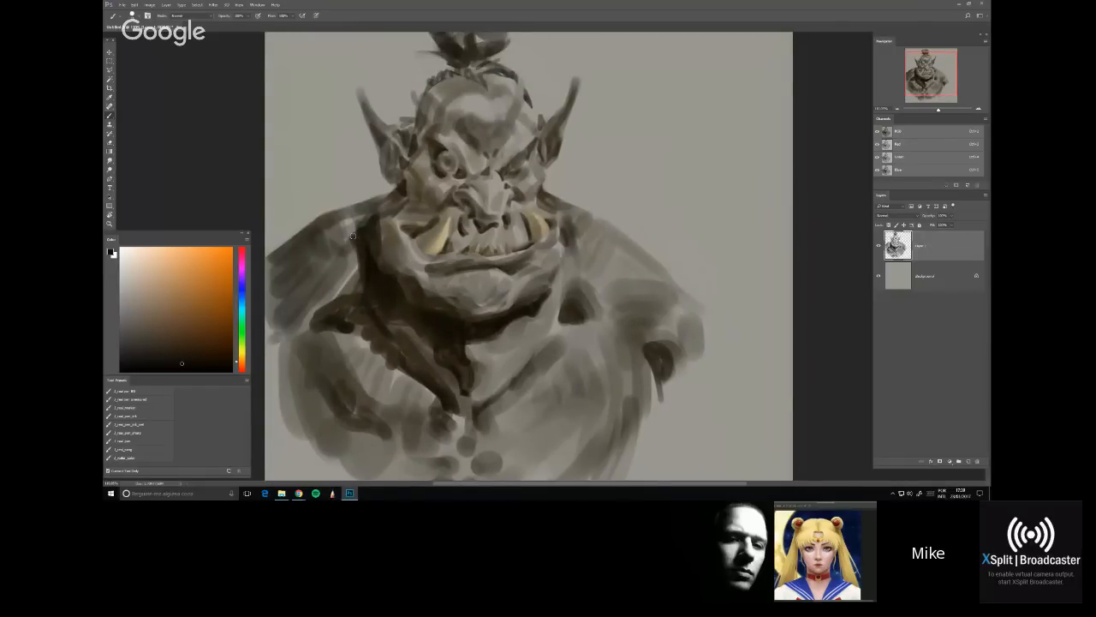
key(ctrl+shift+n)
key(Return)
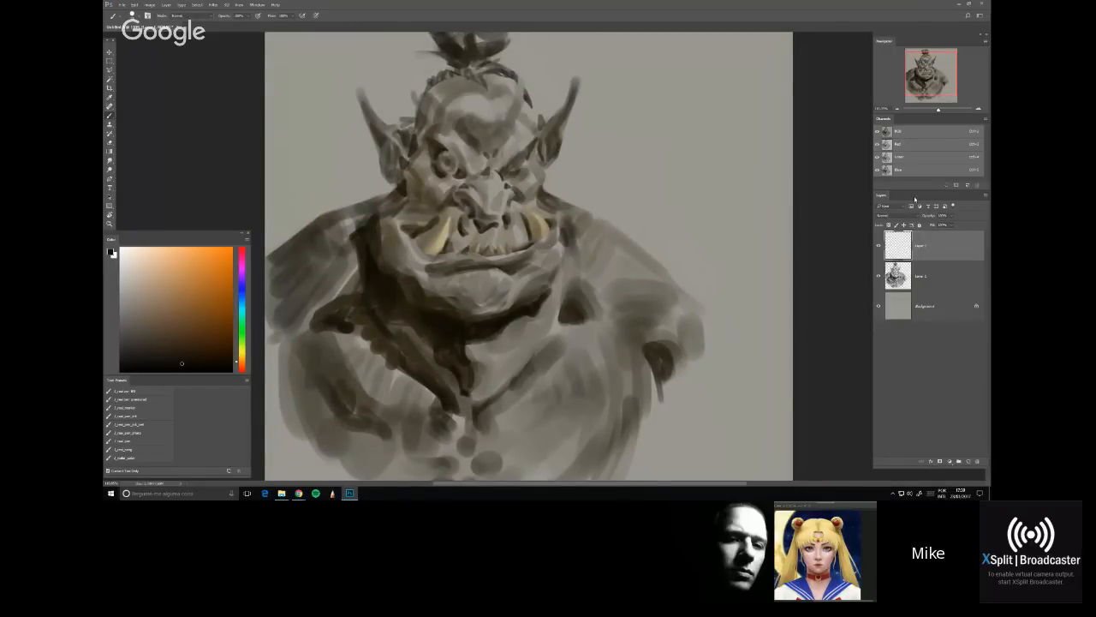
click(889, 215)
click(899, 296)
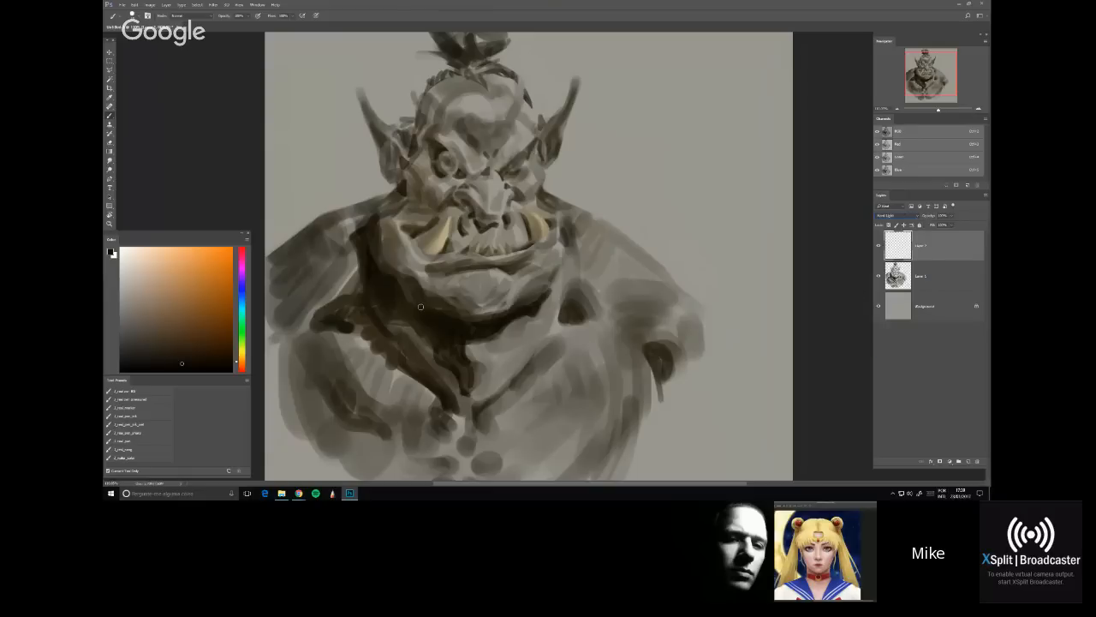
Glaze the neck shadow and left shoulder with dark olive-yellow strokes on the new layer
click(173, 346)
drag(244, 357, 242, 348)
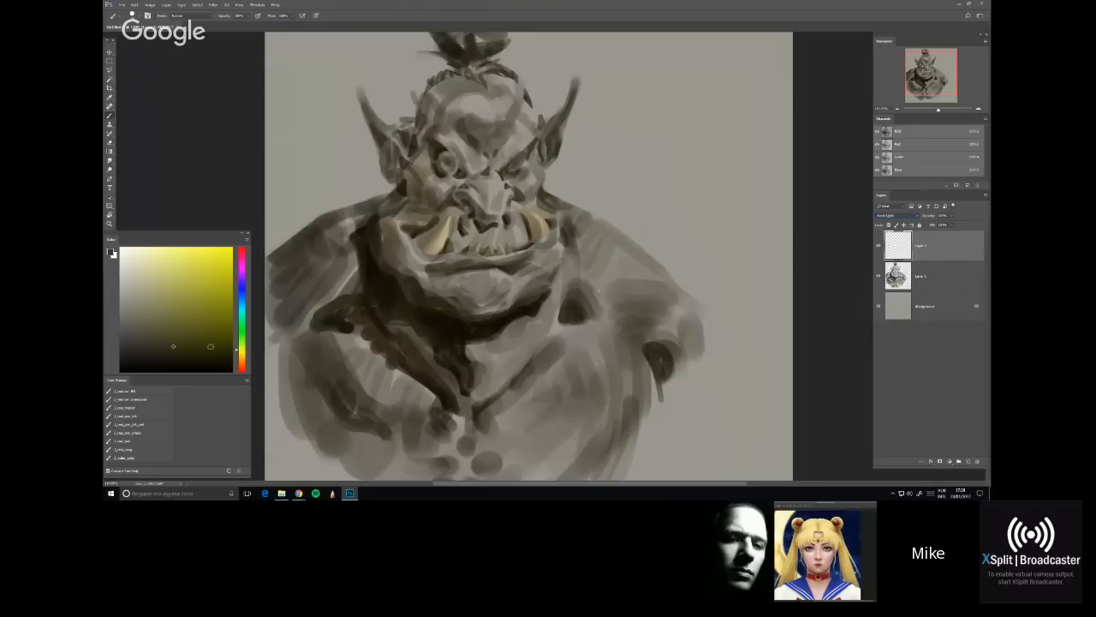
click(163, 343)
mouse_move(394, 258)
mouse_down()
mouse_move(393, 227)
mouse_move(404, 308)
mouse_up()
alt+click(353, 307)
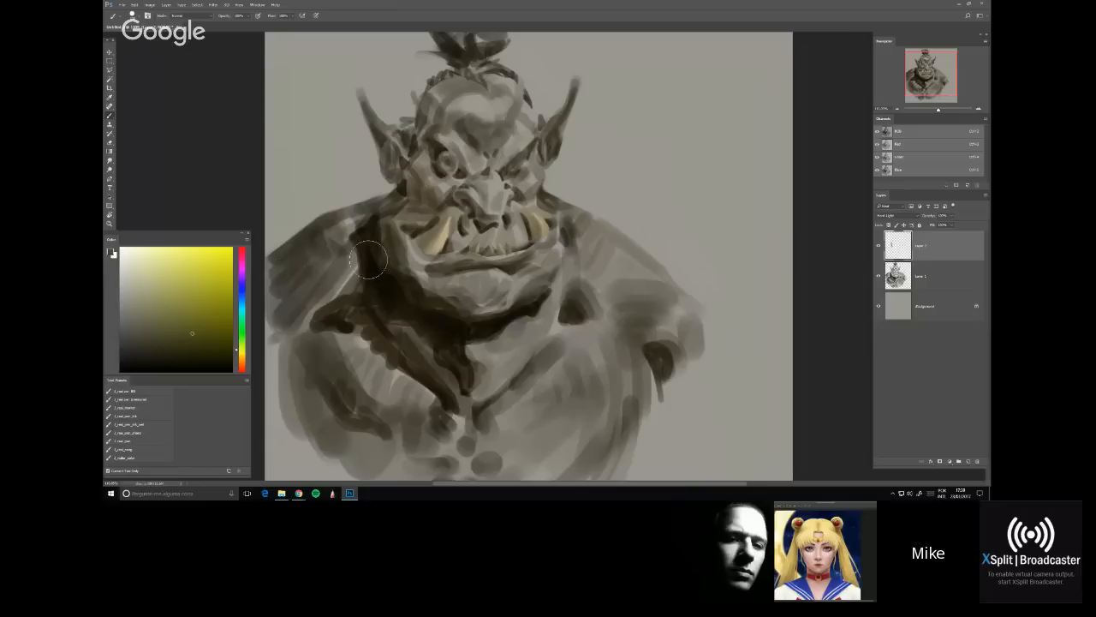
mouse_move(369, 258)
mouse_down()
mouse_move(339, 313)
mouse_move(287, 225)
mouse_move(381, 209)
mouse_up()
alt+click(343, 302)
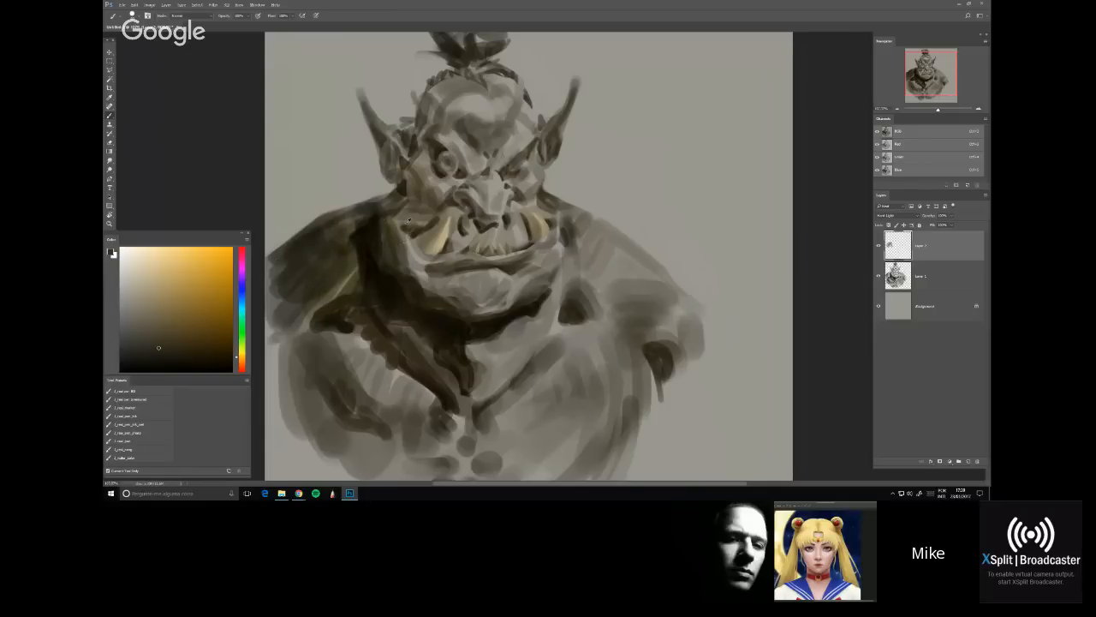
Tint the collar and the left side of the chest with translucent golden brown
scroll(409, 221, down, 1)
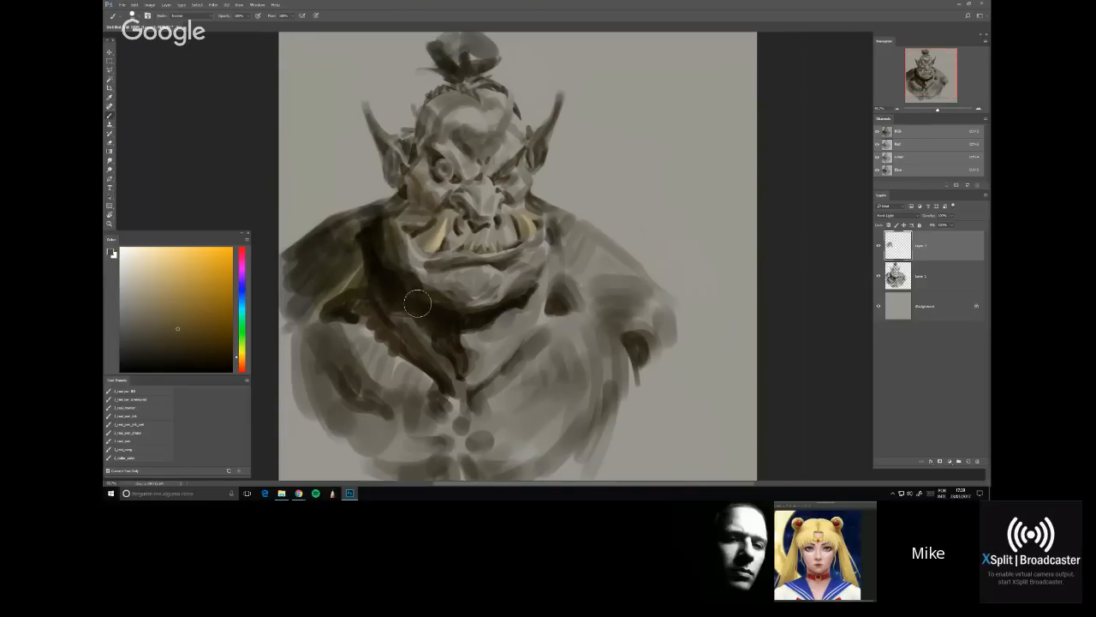
mouse_move(370, 302)
mouse_down()
mouse_move(337, 370)
mouse_move(396, 390)
mouse_move(448, 305)
mouse_move(408, 230)
mouse_move(442, 196)
mouse_move(505, 197)
mouse_up()
click(186, 336)
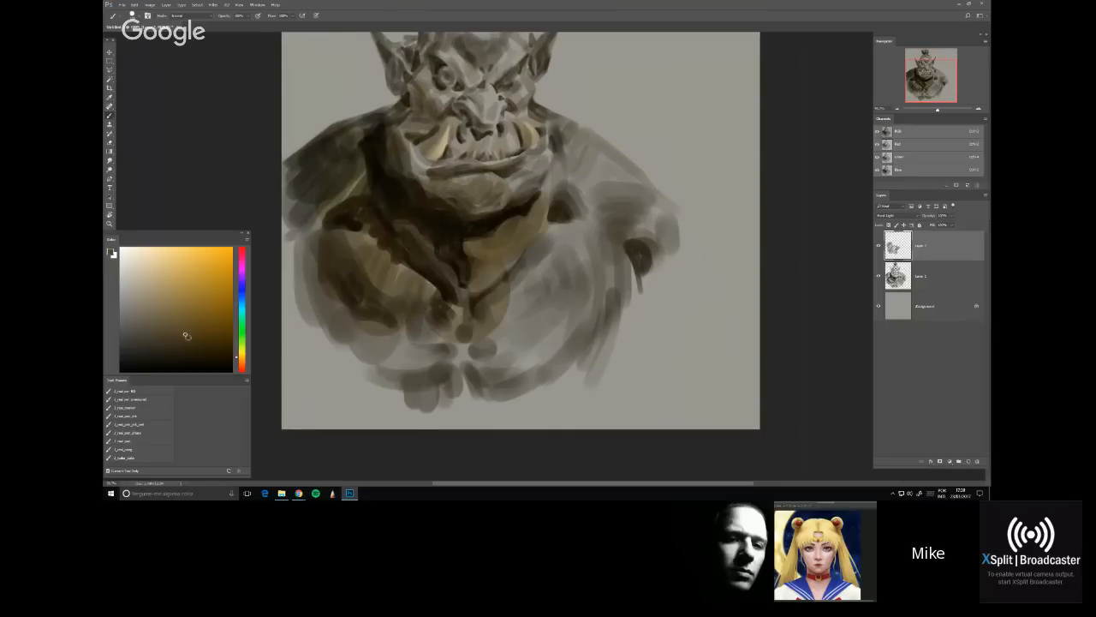
drag(455, 224, 444, 292)
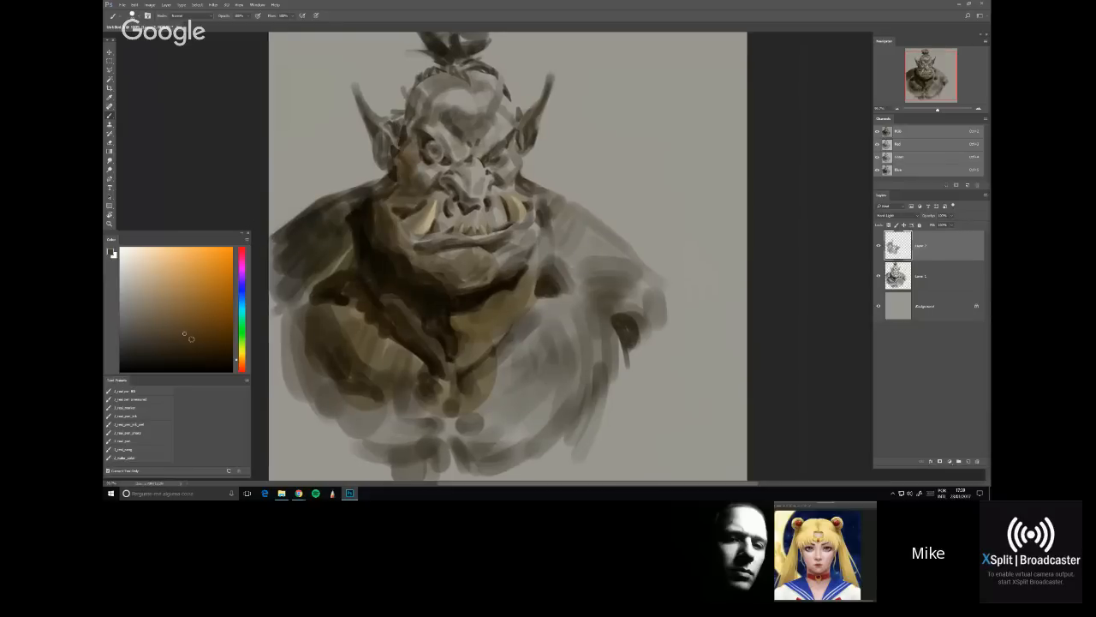
Glaze the lower face, forehead, right shoulder and chest with orange-brown and olive tones
click(241, 356)
mouse_move(480, 403)
mouse_down()
mouse_move(520, 326)
mouse_move(487, 427)
mouse_move(573, 332)
mouse_move(590, 336)
mouse_move(583, 279)
mouse_move(532, 250)
mouse_move(542, 215)
mouse_move(628, 285)
mouse_move(631, 275)
mouse_move(608, 287)
mouse_move(629, 303)
mouse_move(592, 257)
mouse_move(499, 257)
mouse_move(459, 211)
mouse_move(439, 268)
mouse_move(453, 210)
mouse_move(469, 233)
mouse_move(480, 192)
mouse_up()
scroll(480, 193, up, 2)
mouse_move(476, 257)
mouse_down()
mouse_move(425, 227)
mouse_move(413, 246)
mouse_move(433, 162)
mouse_move(418, 238)
mouse_move(409, 200)
mouse_move(426, 162)
mouse_move(441, 183)
mouse_move(498, 169)
mouse_move(483, 249)
mouse_move(461, 163)
mouse_move(470, 147)
mouse_move(460, 147)
mouse_move(468, 140)
mouse_move(484, 152)
mouse_move(495, 185)
mouse_move(508, 178)
mouse_move(453, 146)
mouse_move(493, 134)
mouse_move(509, 158)
mouse_move(494, 249)
mouse_move(481, 209)
mouse_up()
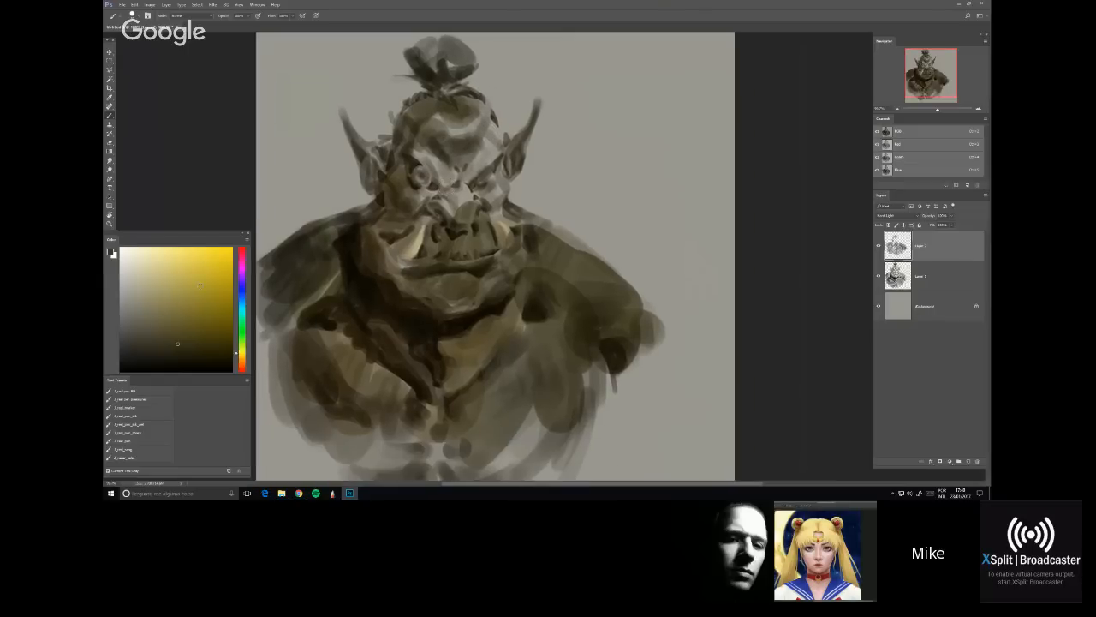
Tint the left eye area, nose and brow with warmer reddish-orange browns
click(241, 359)
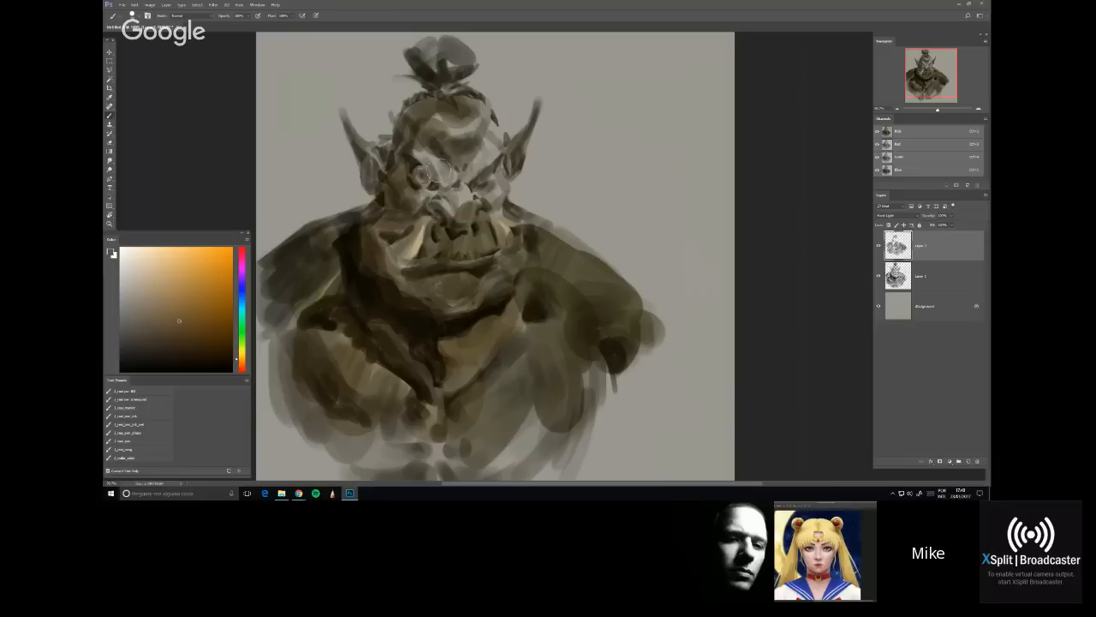
mouse_move(435, 172)
mouse_down()
mouse_move(418, 168)
mouse_move(447, 174)
mouse_up()
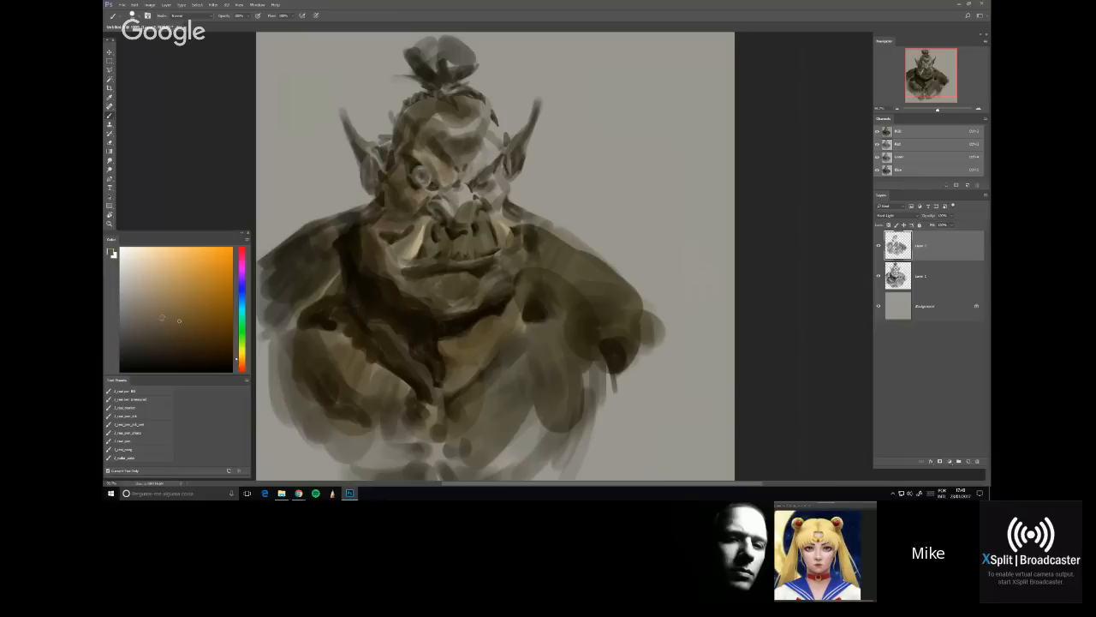
click(242, 362)
mouse_move(422, 137)
mouse_down()
mouse_move(467, 199)
mouse_move(470, 190)
mouse_move(392, 235)
mouse_move(321, 240)
mouse_move(496, 177)
mouse_move(464, 178)
mouse_move(495, 137)
mouse_up()
alt+click(321, 241)
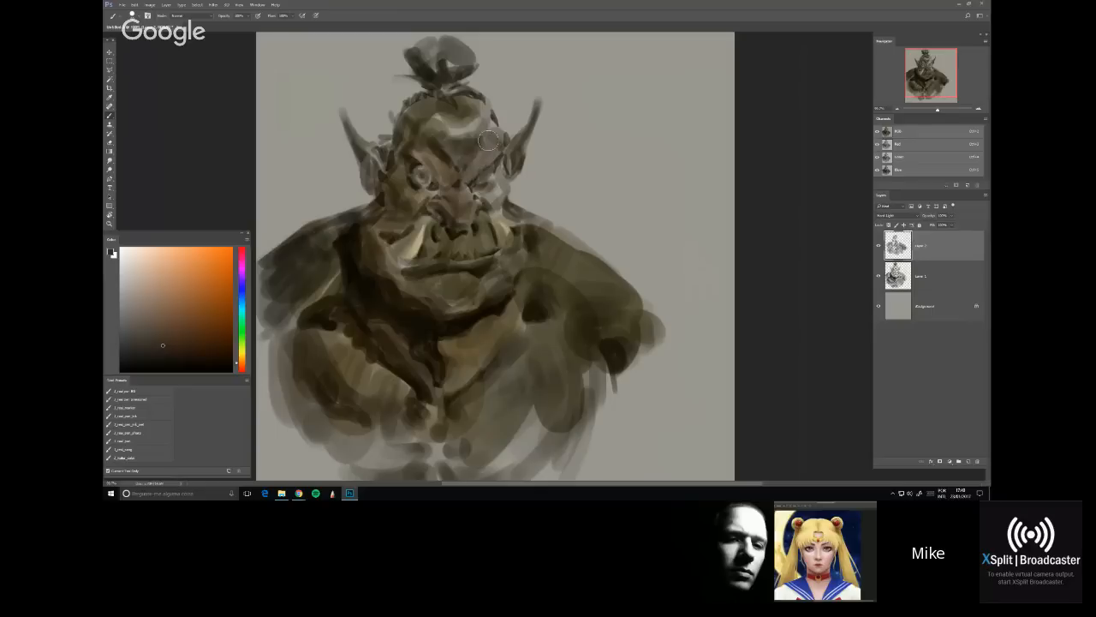
Tint the right cheek and the area around the left tusk with muted orange-brown
click(158, 335)
click(242, 360)
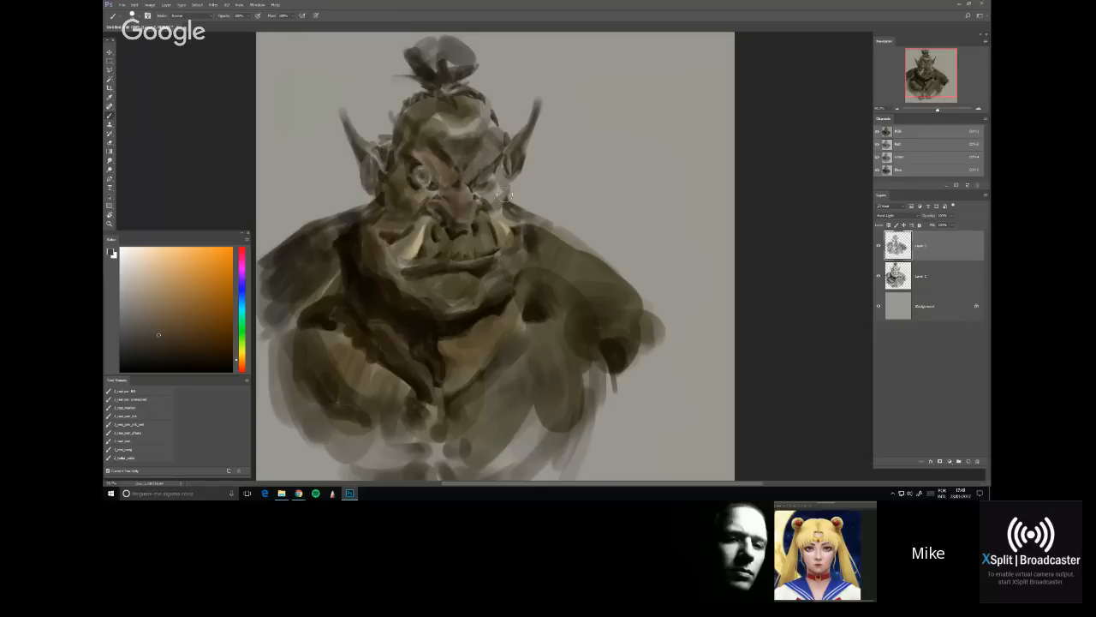
mouse_move(474, 188)
mouse_down()
mouse_move(497, 202)
mouse_move(501, 180)
mouse_move(492, 211)
mouse_move(522, 242)
mouse_move(487, 205)
mouse_up()
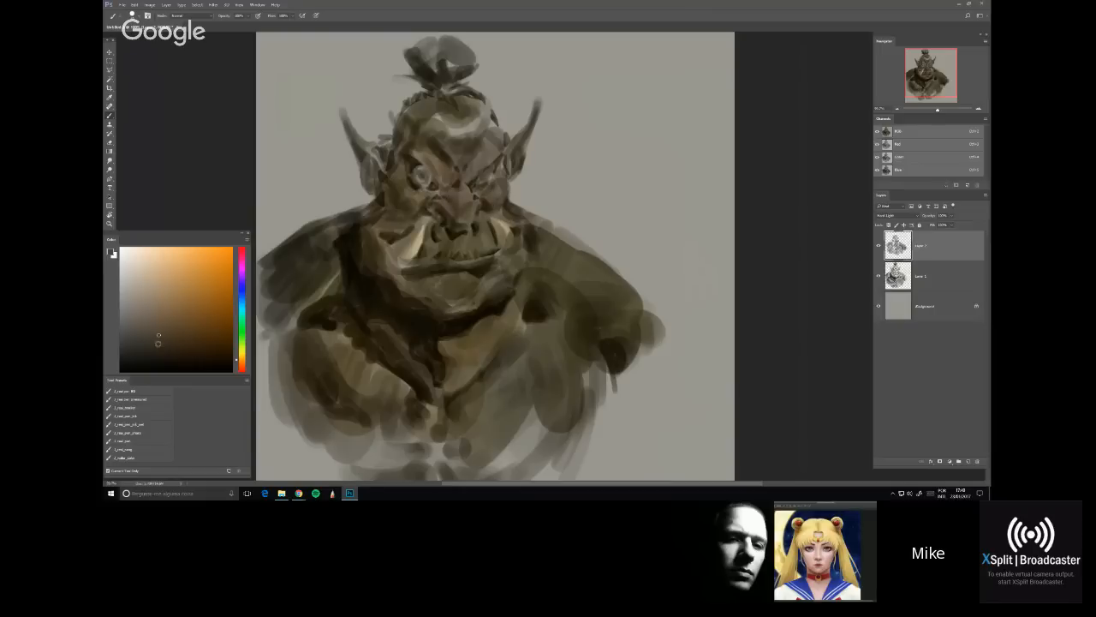
click(157, 339)
drag(409, 224, 434, 235)
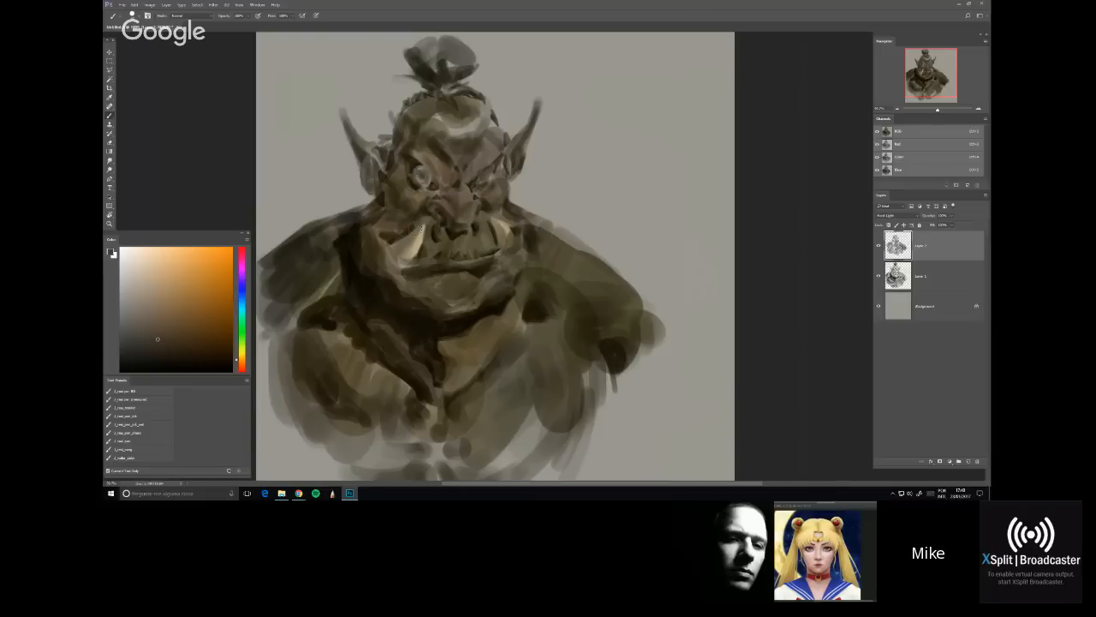
Tint the upper edge of the right shoulder and the brow with muted golden yellow, undoing the overextended stroke
click(242, 354)
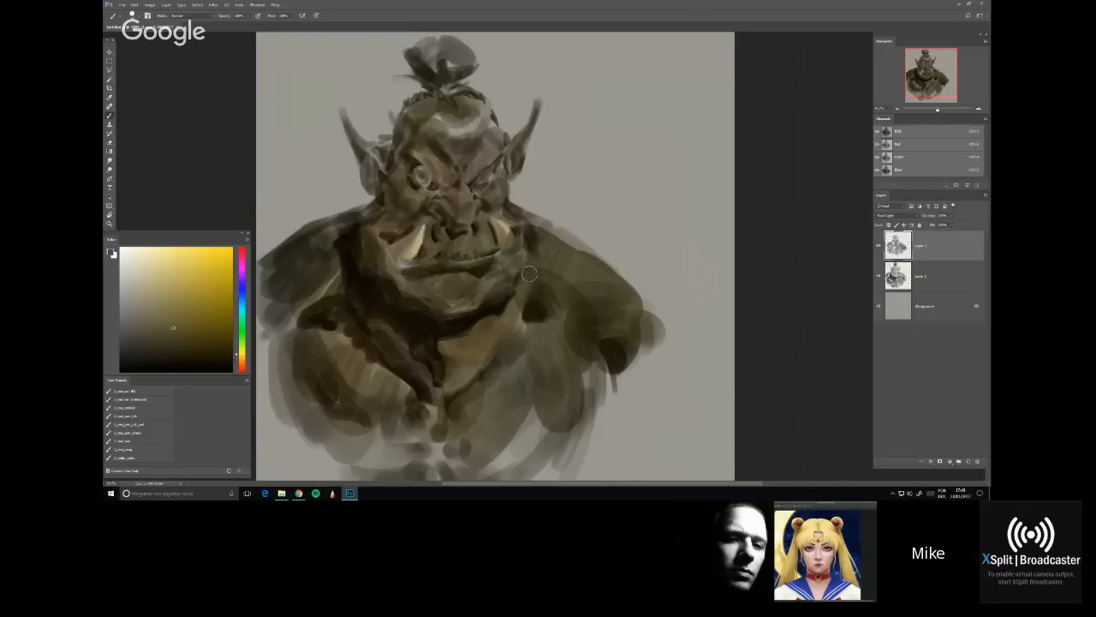
drag(519, 208, 660, 294)
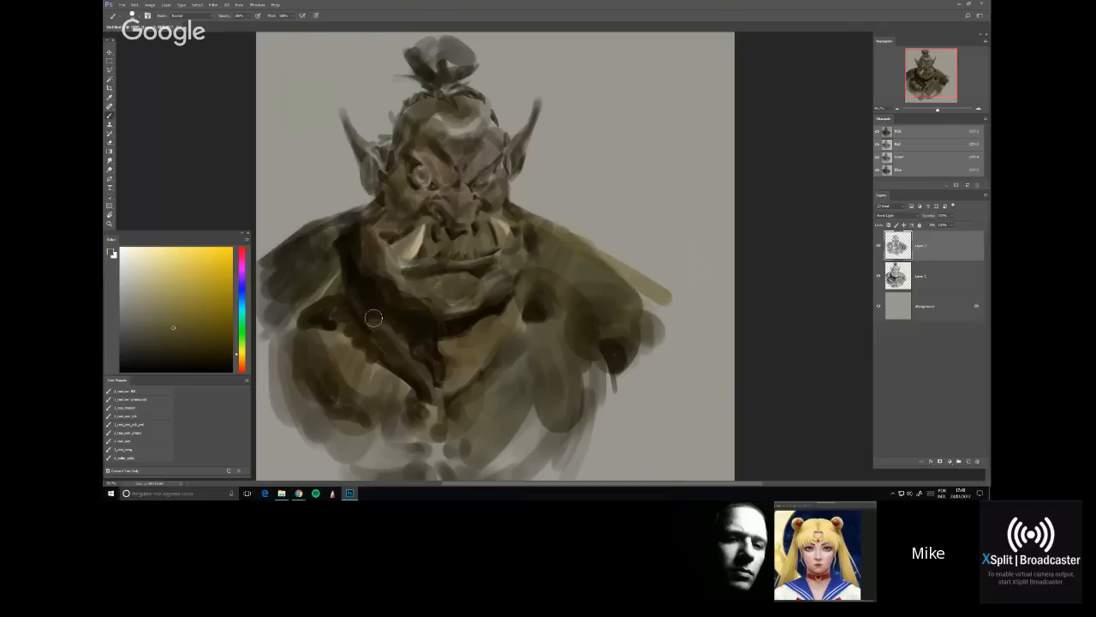
key(ctrl+z)
click(159, 301)
drag(440, 128, 463, 144)
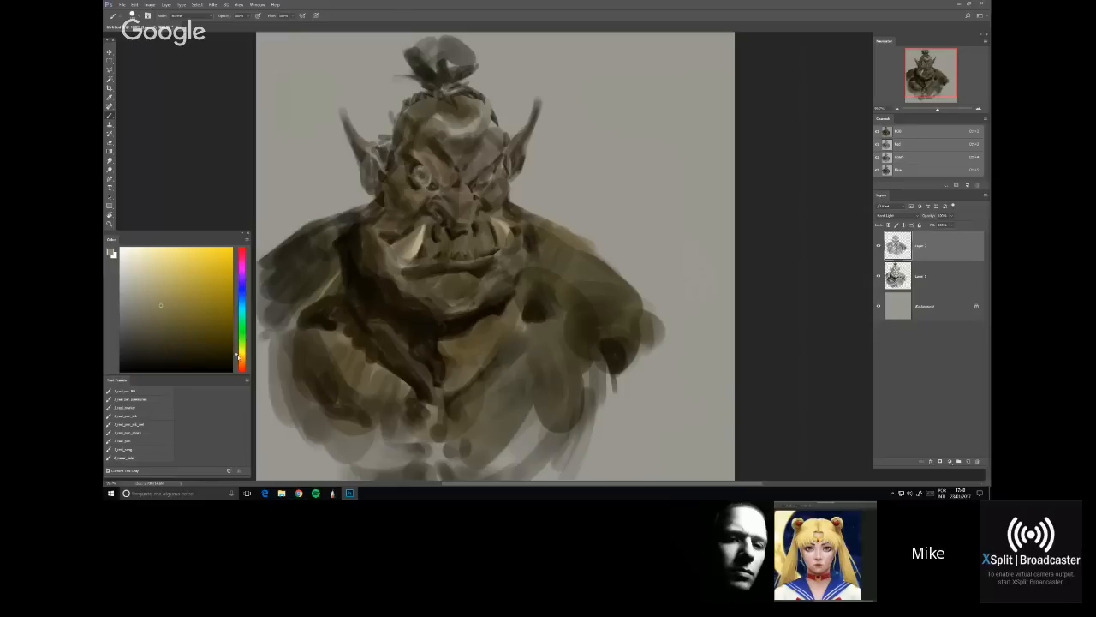
Glaze translucent yellow-olive strokes across the chest, its lower edge and the left side of the clothing
click(239, 351)
drag(505, 442, 498, 335)
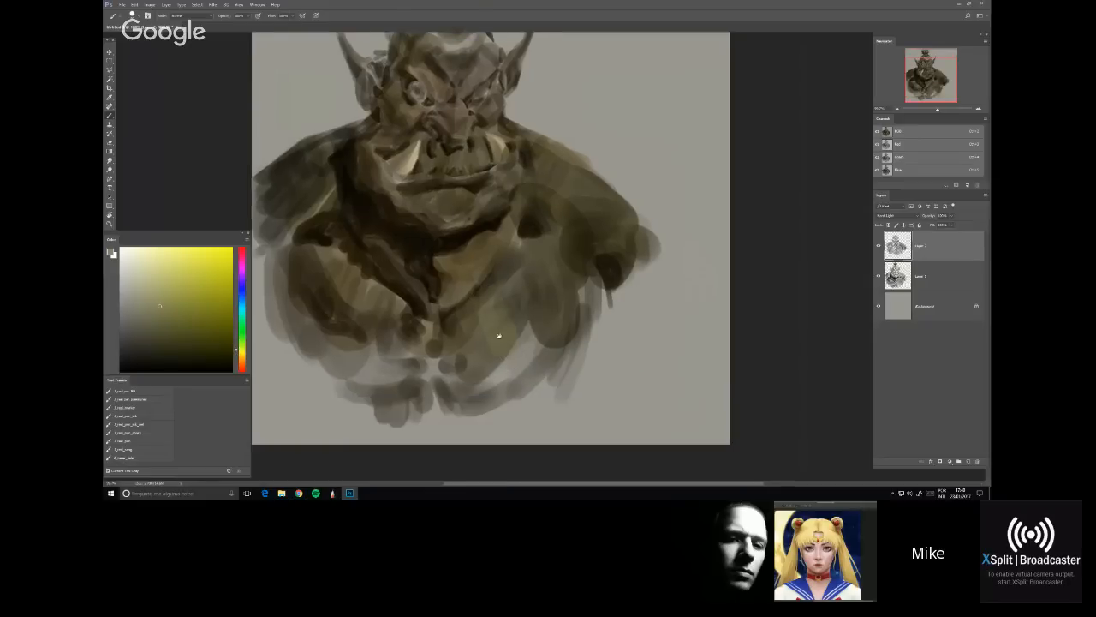
drag(411, 411, 300, 377)
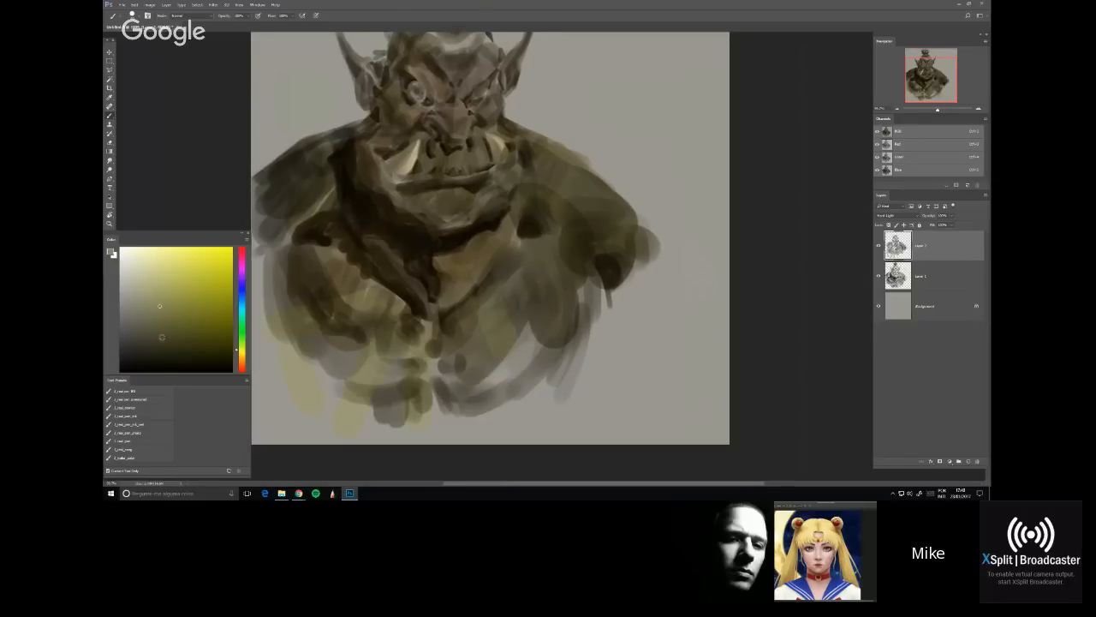
click(153, 328)
mouse_move(302, 290)
mouse_down()
mouse_move(255, 291)
mouse_move(347, 347)
mouse_move(300, 351)
mouse_up()
Add saturated blue accents to the lower left chest and along the inner edge of the left shoulder
click(209, 283)
click(240, 304)
click(187, 306)
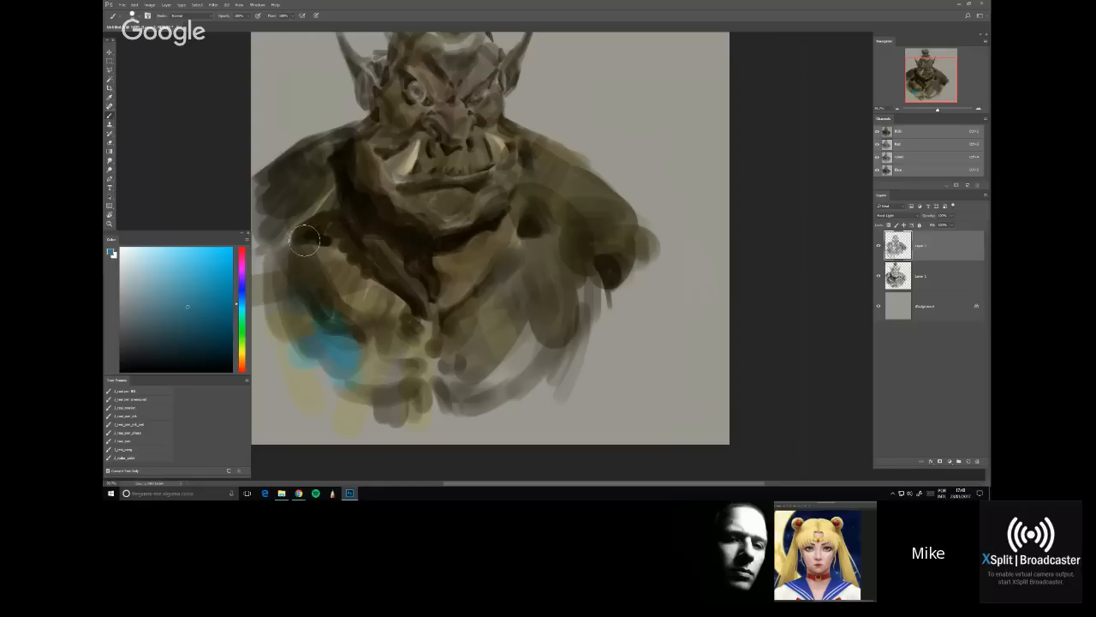
drag(306, 240, 335, 156)
drag(381, 358, 377, 393)
drag(441, 370, 446, 390)
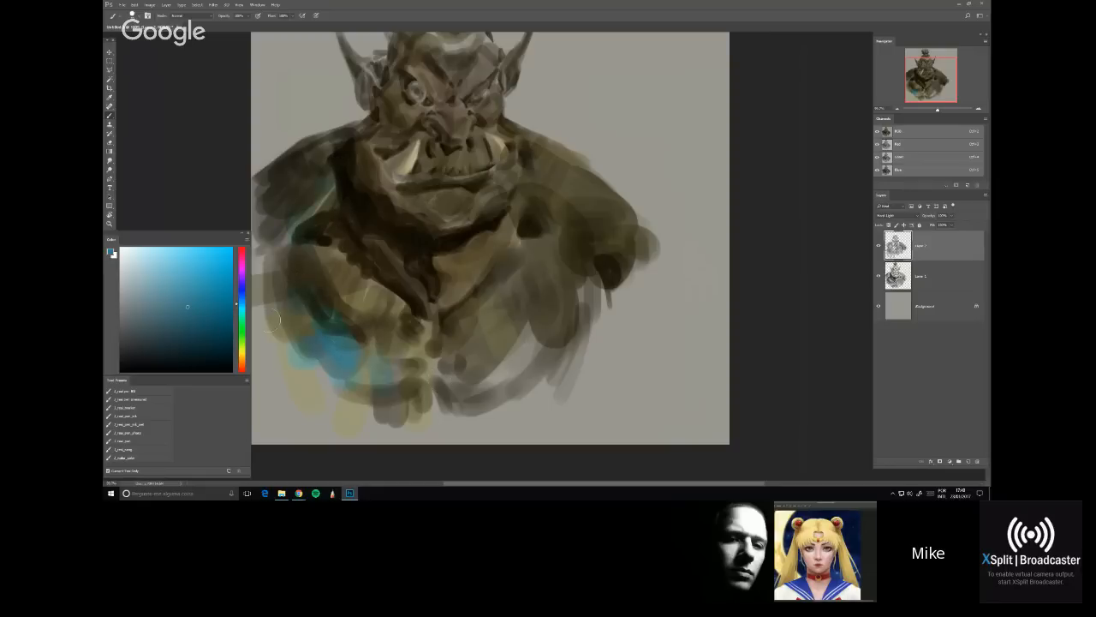
Glaze dark yellow-olive over the blue patch on the lower left chest
click(182, 338)
click(237, 349)
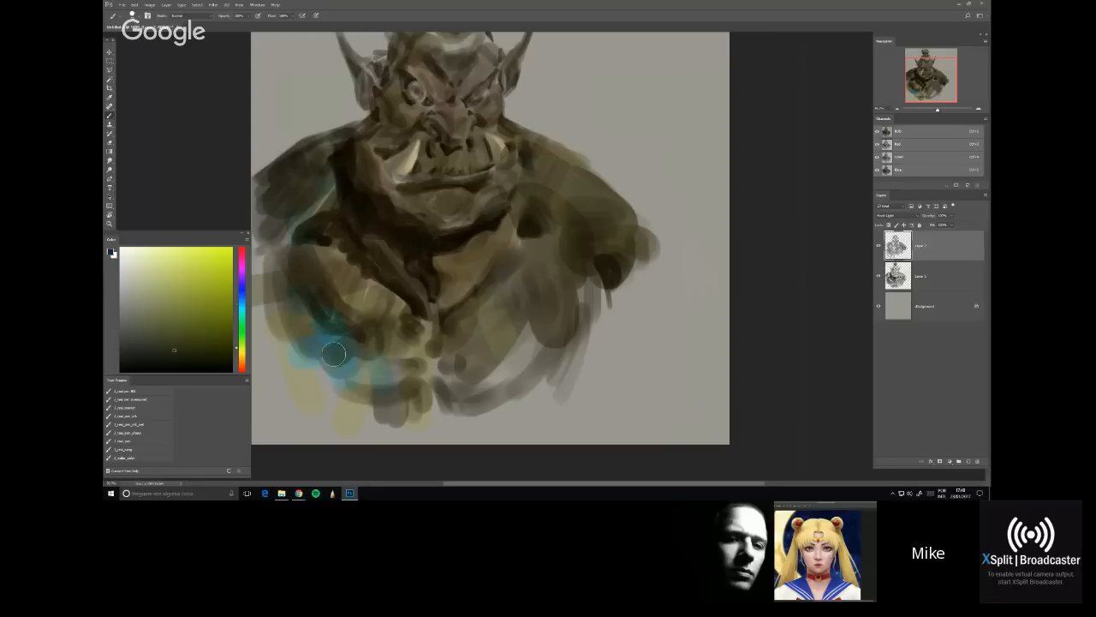
drag(335, 313, 343, 394)
drag(327, 341, 318, 386)
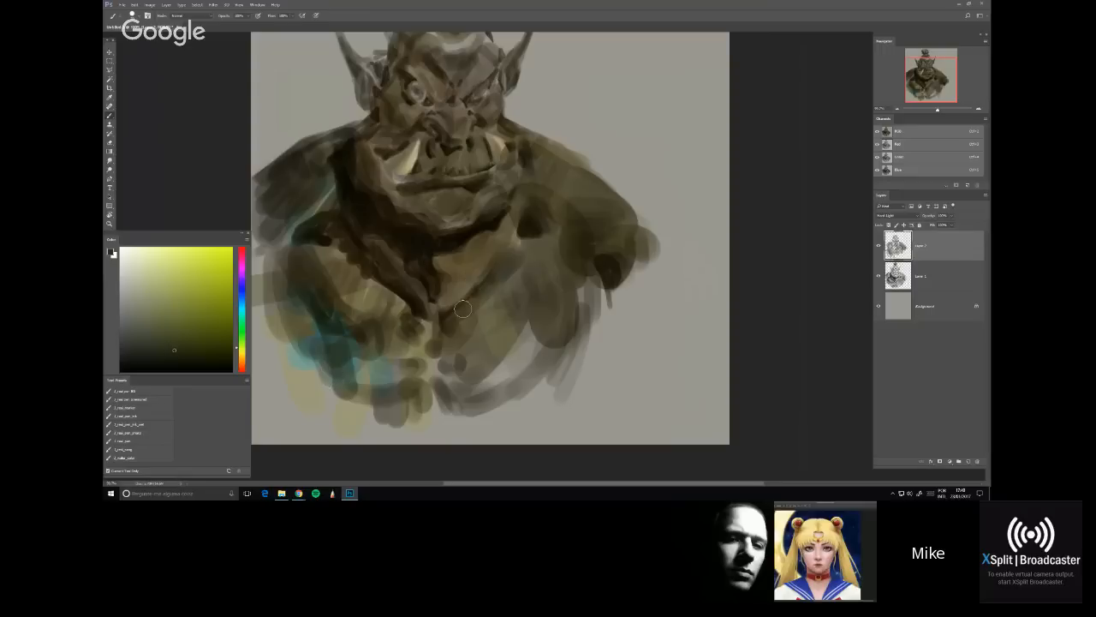
Fade the blue and yellow patches on the lower left chest with an enlarged eraser
key(e)
right_click(360, 369)
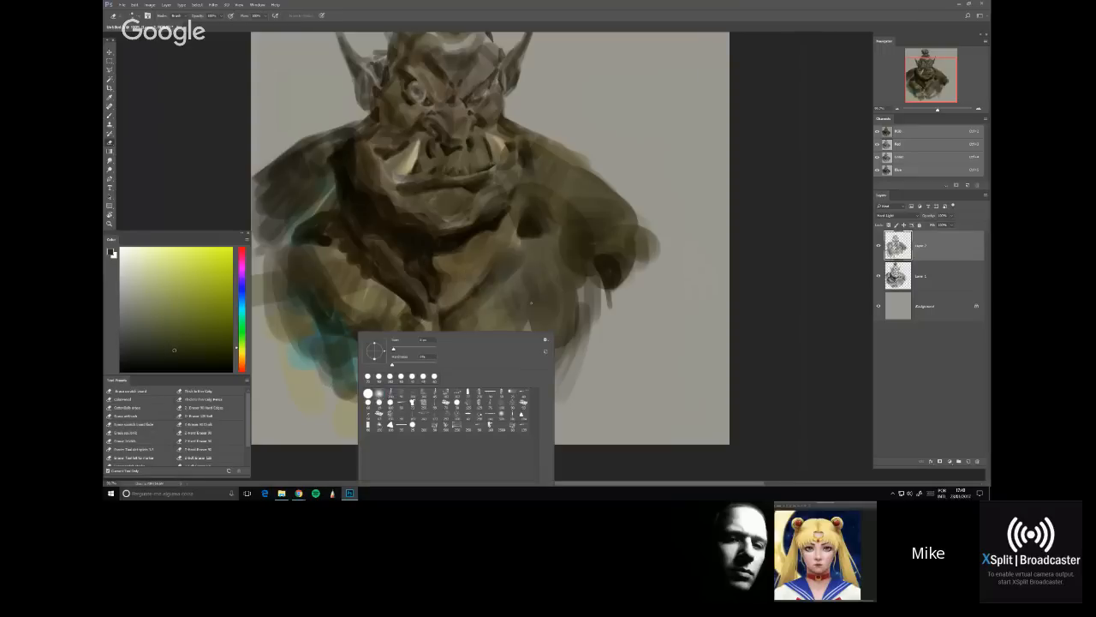
click(531, 302)
key(bracketright)
key(bracketright)
key(bracketright)
key(bracketright)
key(bracketright)
key(bracketright)
key(bracketright)
key(bracketright)
mouse_move(343, 344)
mouse_down()
mouse_move(326, 372)
mouse_move(307, 368)
mouse_move(300, 396)
mouse_move(288, 392)
mouse_move(321, 416)
mouse_move(369, 422)
mouse_move(396, 381)
mouse_up()
key(bracketleft)
key(bracketleft)
key(bracketleft)
key(bracketleft)
Tint the chest centre and the dark fold under the right shoulder with muted teal and dark green
key(b)
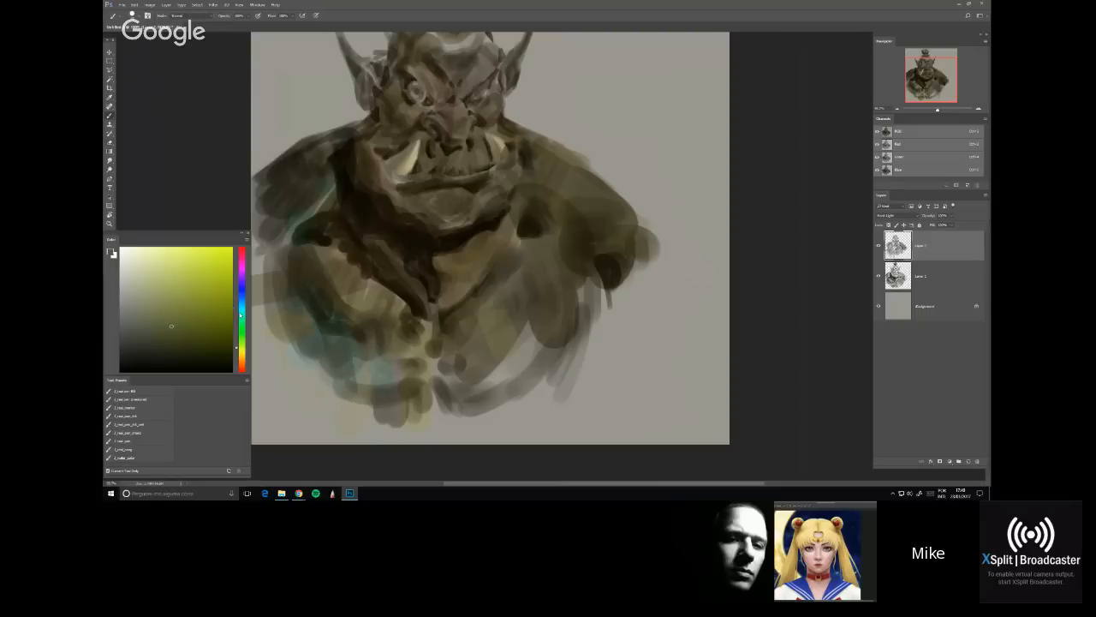
drag(241, 314, 244, 309)
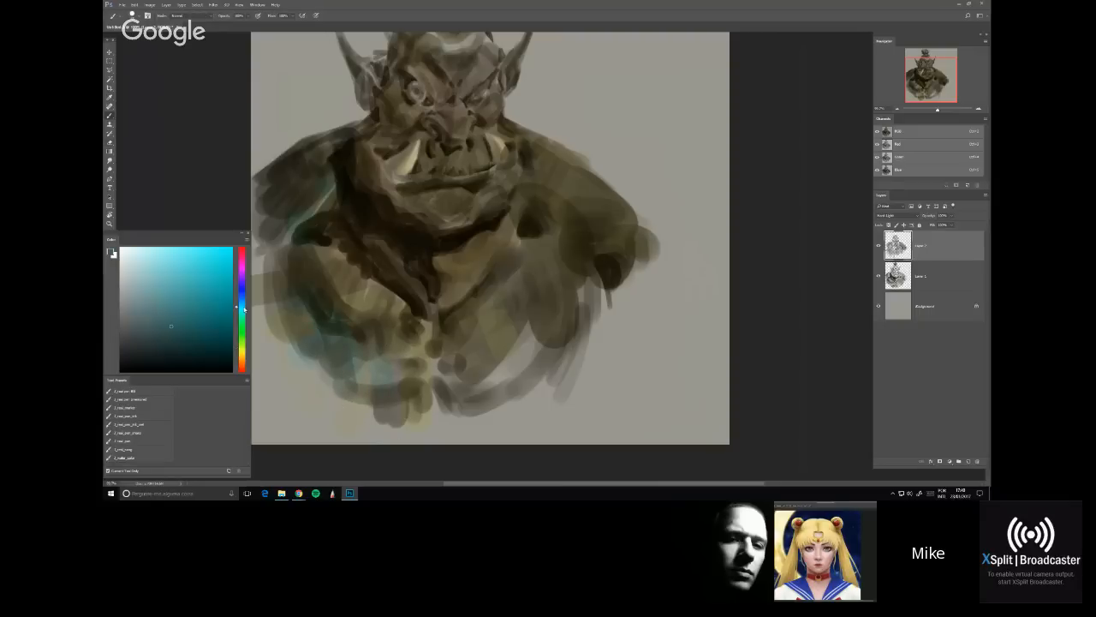
alt+click(356, 345)
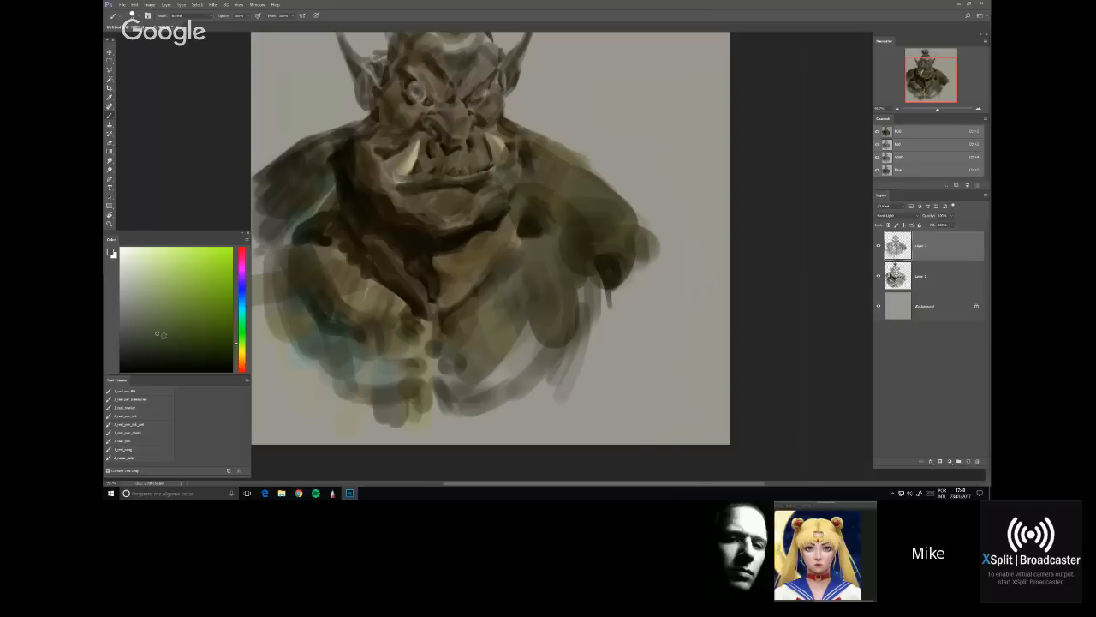
click(242, 323)
mouse_move(489, 231)
mouse_down()
mouse_move(477, 255)
mouse_move(536, 243)
mouse_up()
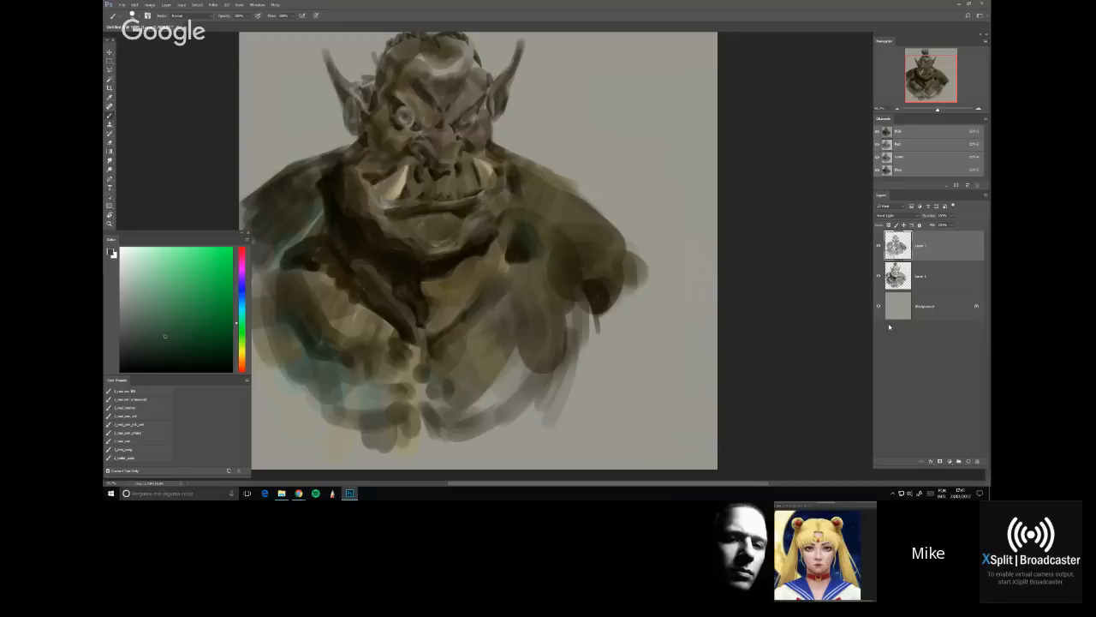
Lower the opacity of the top colour layer
drag(943, 225, 944, 226)
drag(525, 215, 539, 258)
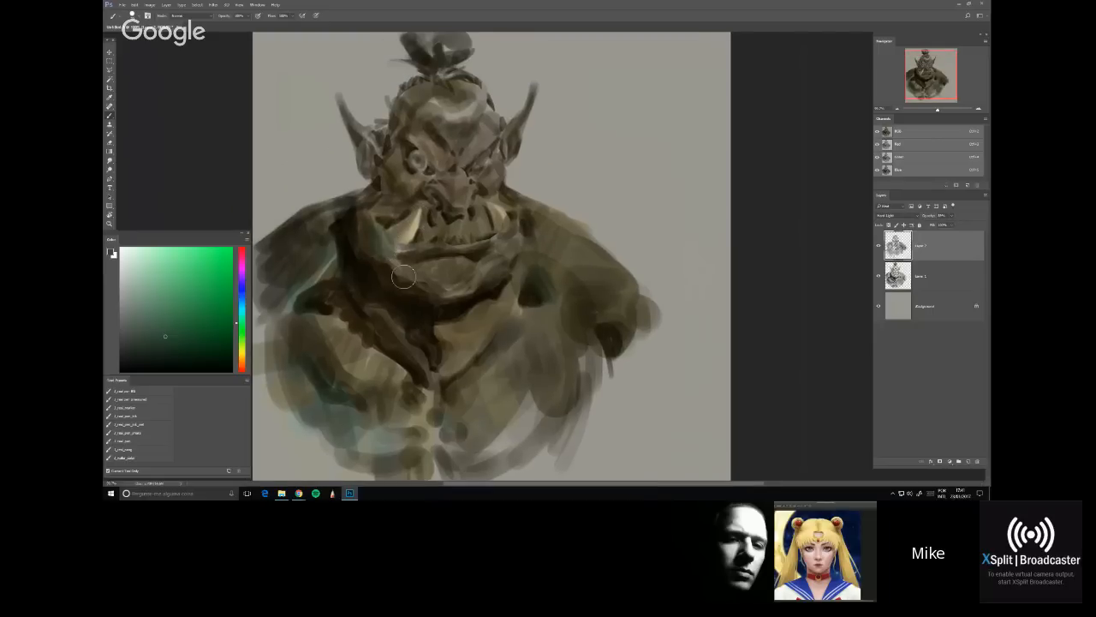
Try a bright teal colour on the left eye and erase it
click(179, 344)
click(209, 311)
click(241, 314)
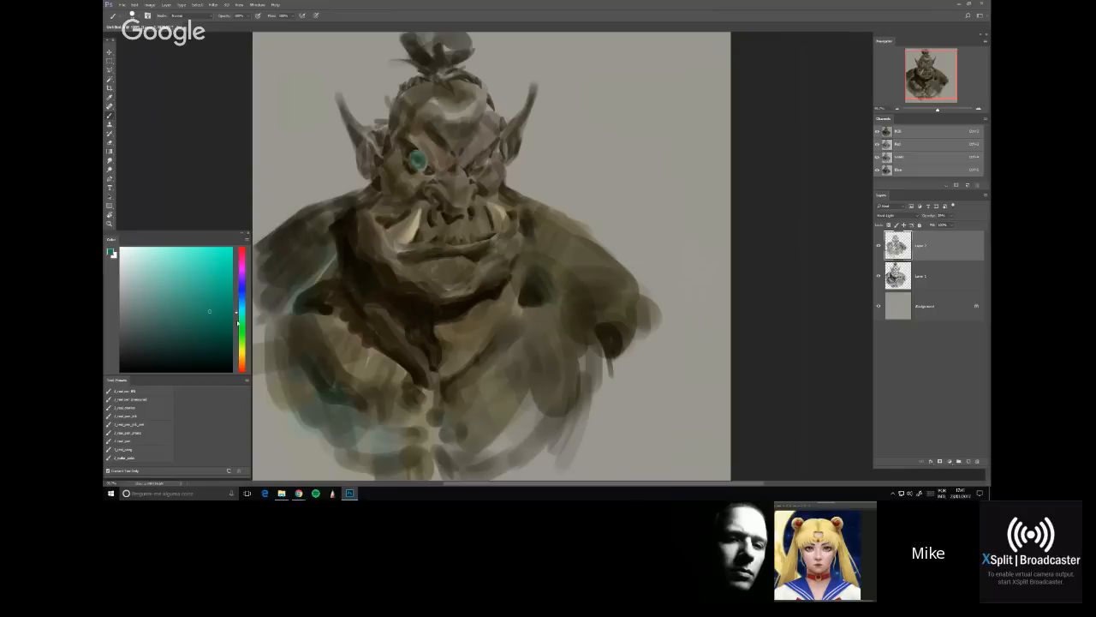
click(206, 272)
alt+click(412, 164)
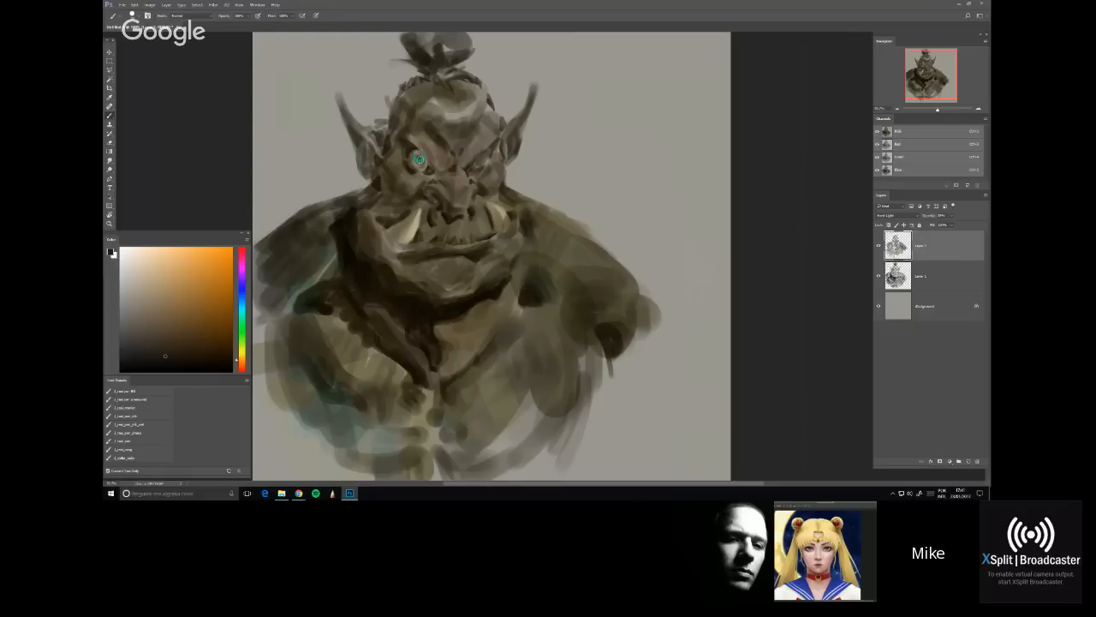
key(e)
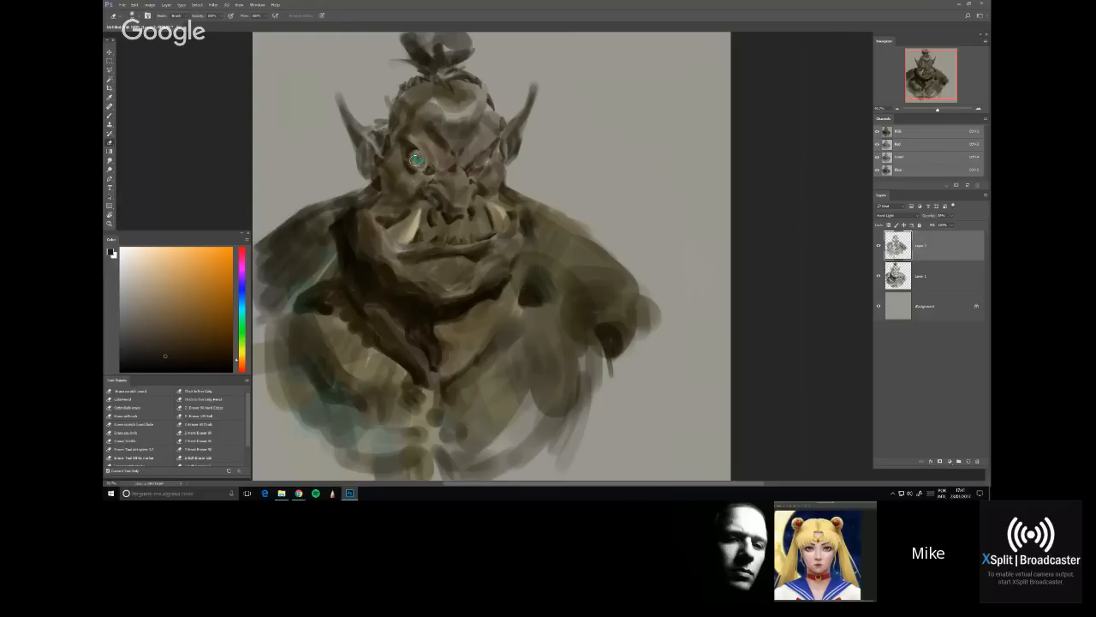
click(416, 159)
key(b)
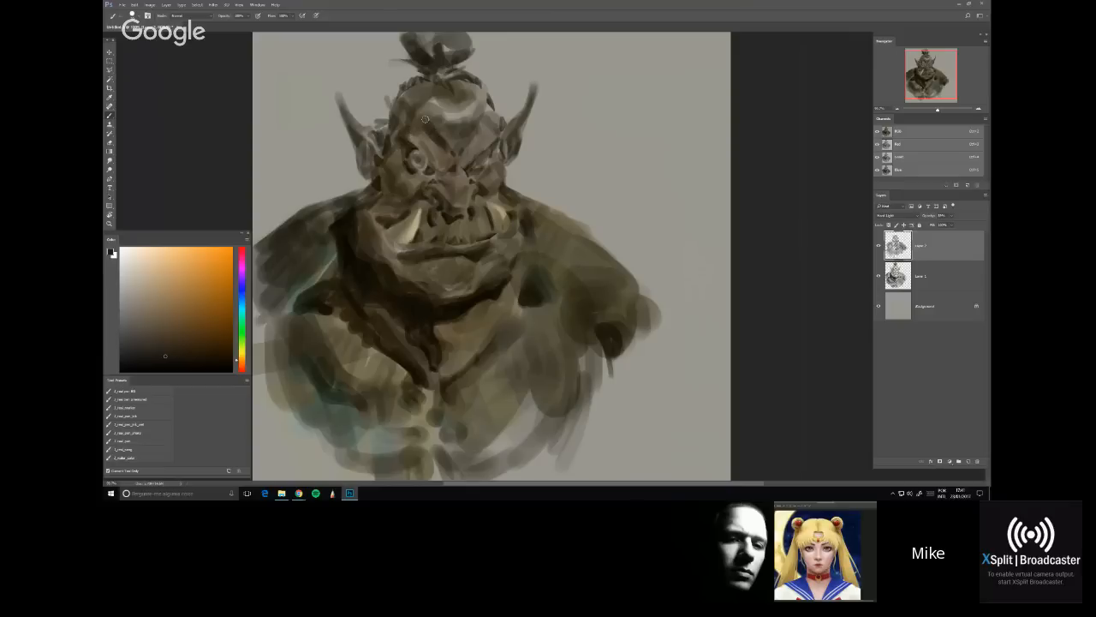
Extend and sharpen both pointed ear tips with thin dark brown strokes
drag(505, 137, 540, 87)
mouse_move(339, 108)
mouse_down()
mouse_move(335, 89)
mouse_move(355, 121)
mouse_up()
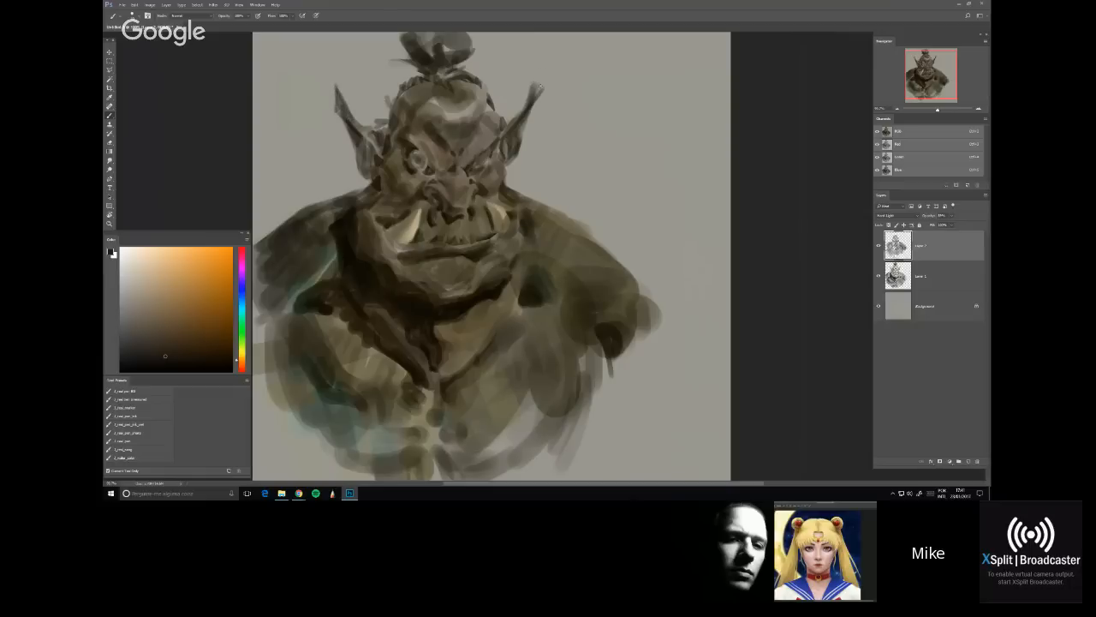
drag(539, 82, 536, 97)
Bring up the WIPS folder in File Explorer and move its window away from the painting
click(280, 493)
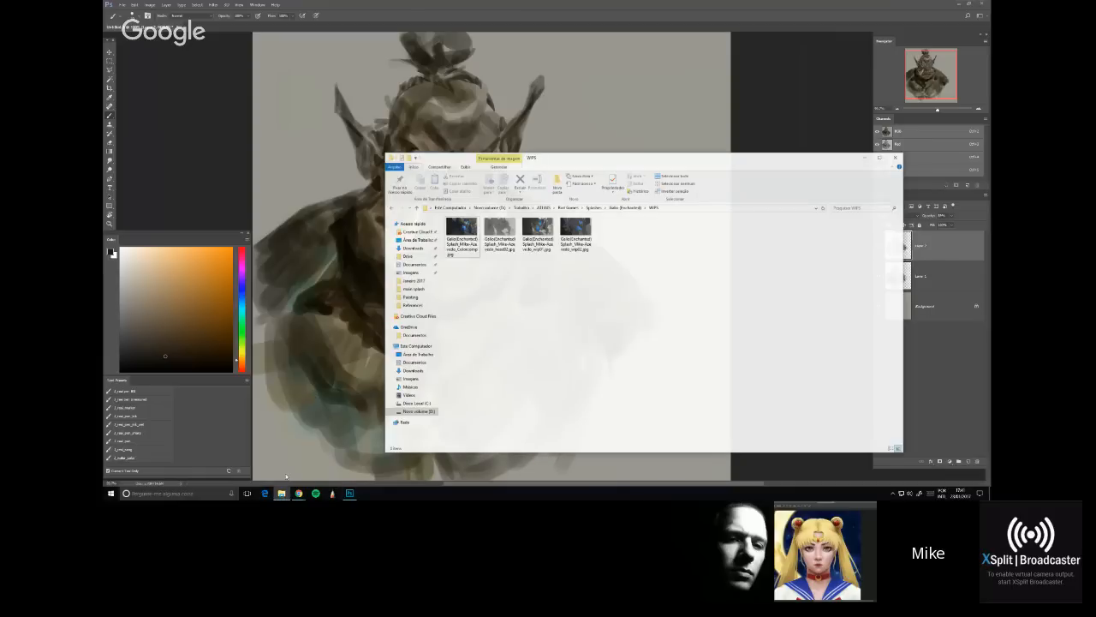
drag(722, 160, 990, 165)
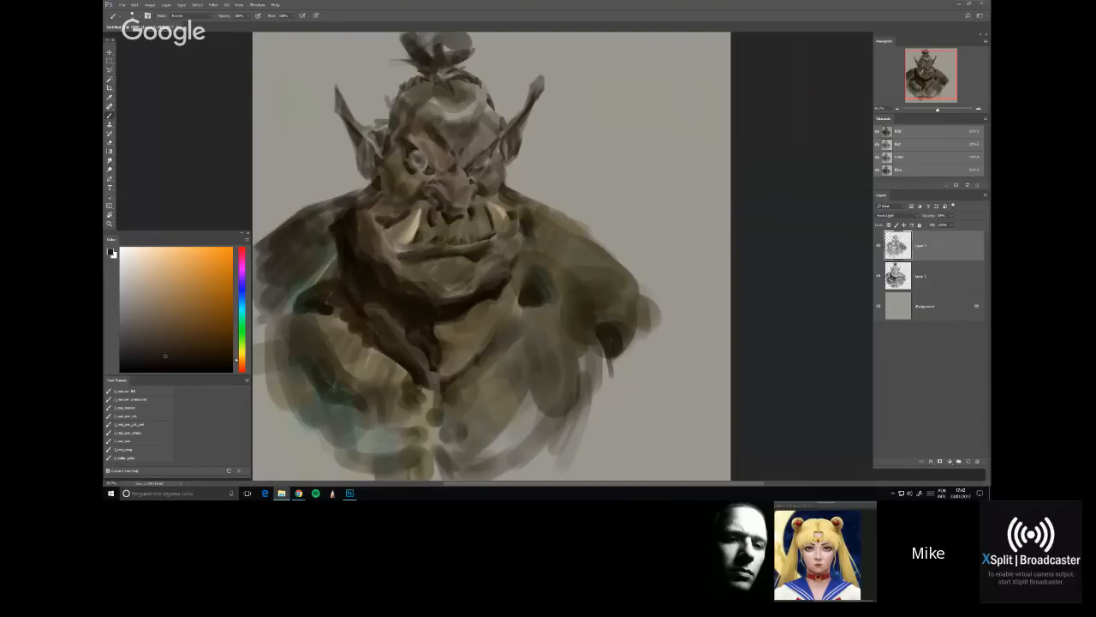
click(789, 238)
Tint the lower face with muted yellow-brown and soften the glaze around the mouth with the eraser
click(523, 255)
click(158, 323)
click(242, 354)
key(e)
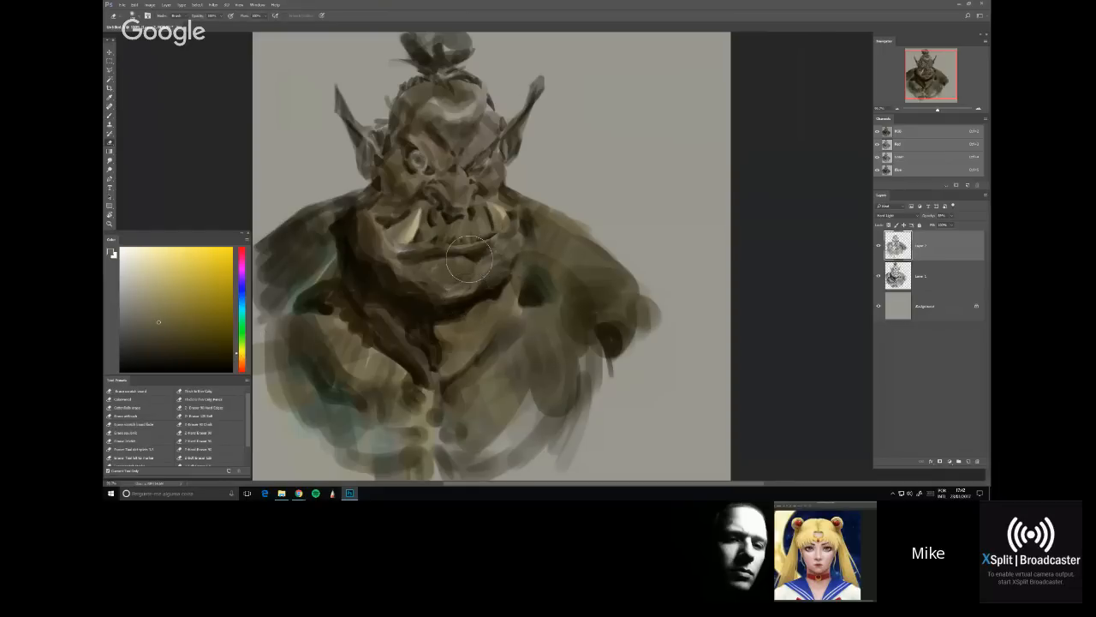
key(b)
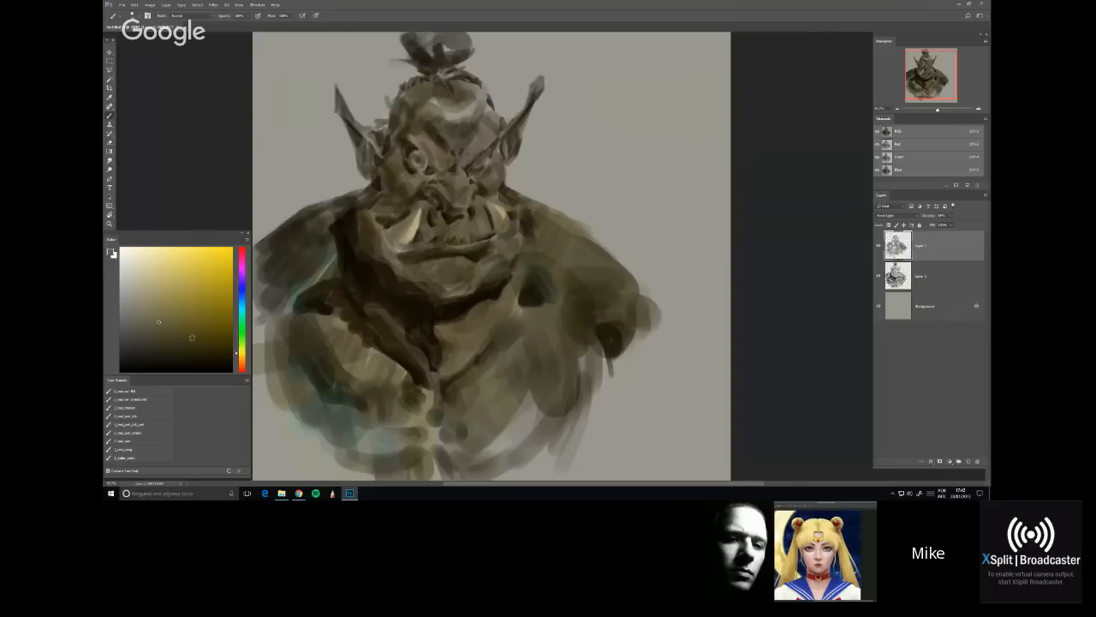
drag(240, 351, 244, 317)
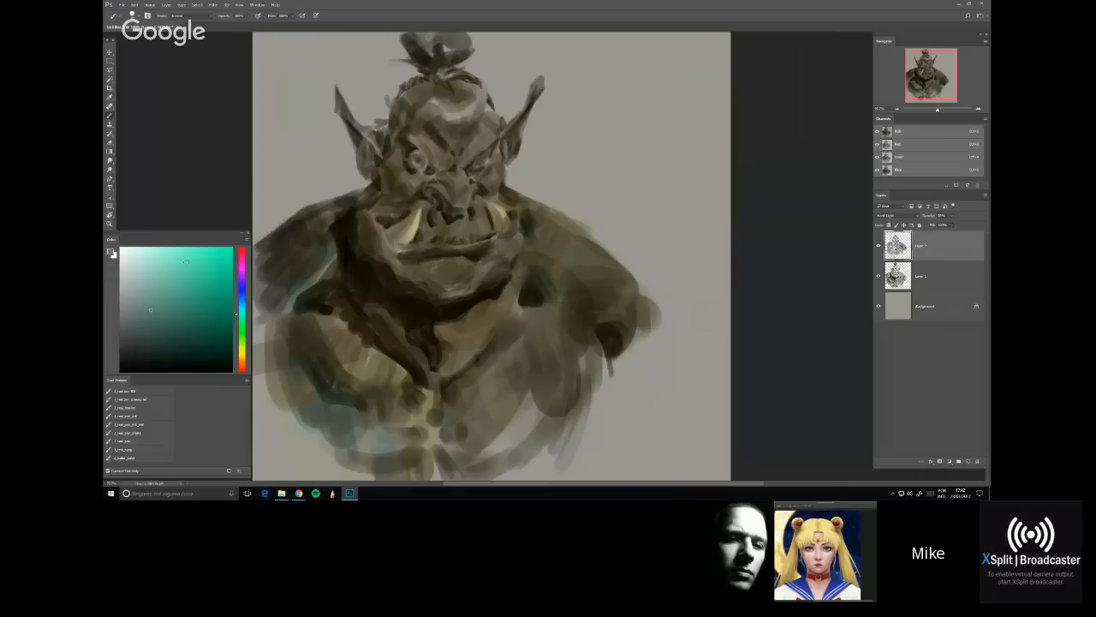
Try dark olive-green strokes on the right side of the chest and undo them
click(160, 333)
click(242, 345)
mouse_move(572, 343)
mouse_down()
mouse_move(578, 294)
mouse_move(581, 351)
mouse_up()
key(ctrl+z)
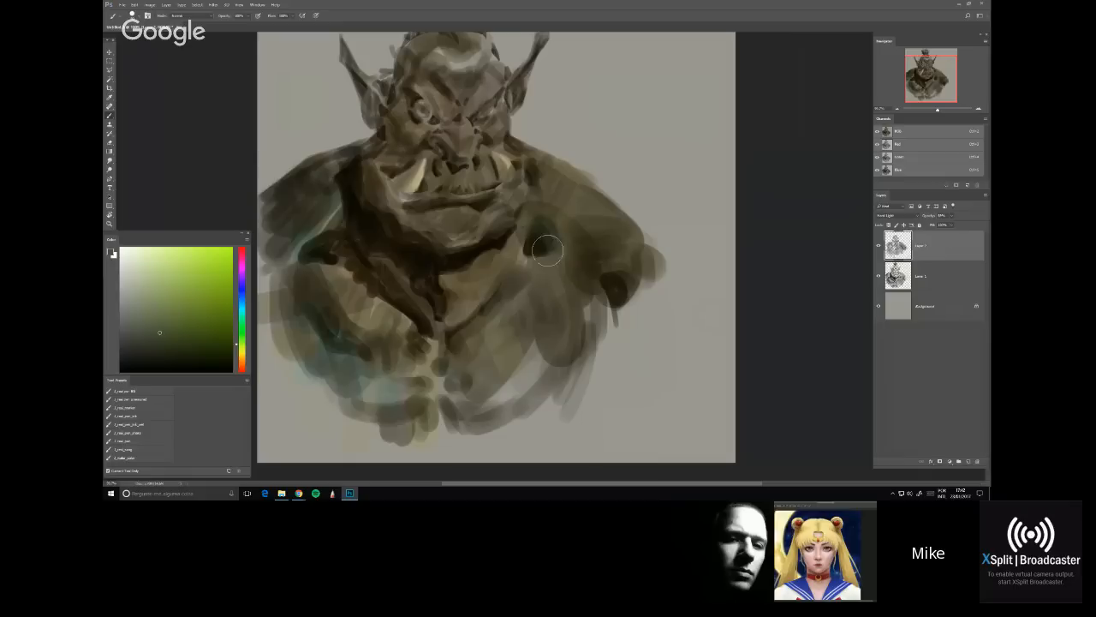
drag(593, 309, 594, 330)
key(ctrl+z)
Glaze the cheeks, jaw and right side of the chest with muted teal-green and olive tones
click(174, 319)
drag(244, 328, 244, 318)
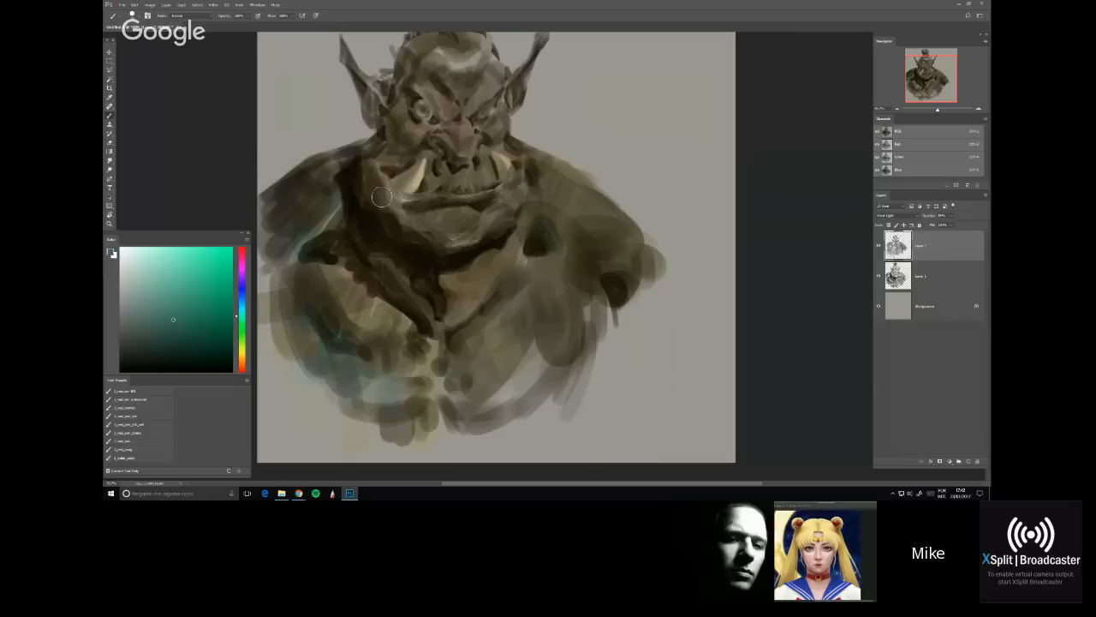
alt+click(406, 208)
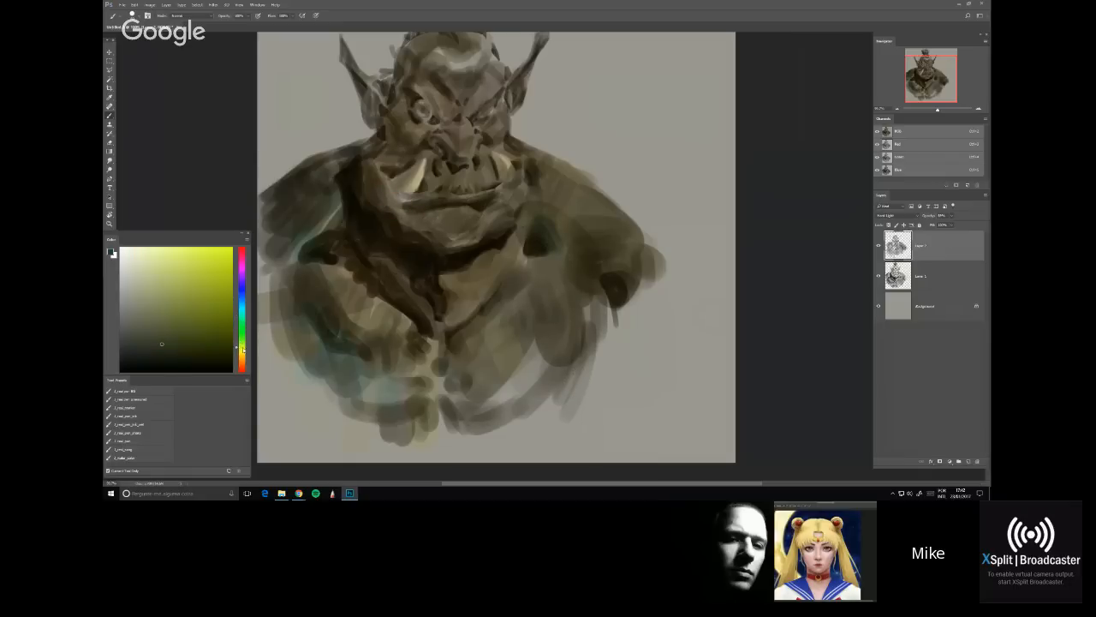
scroll(428, 252, up, 3)
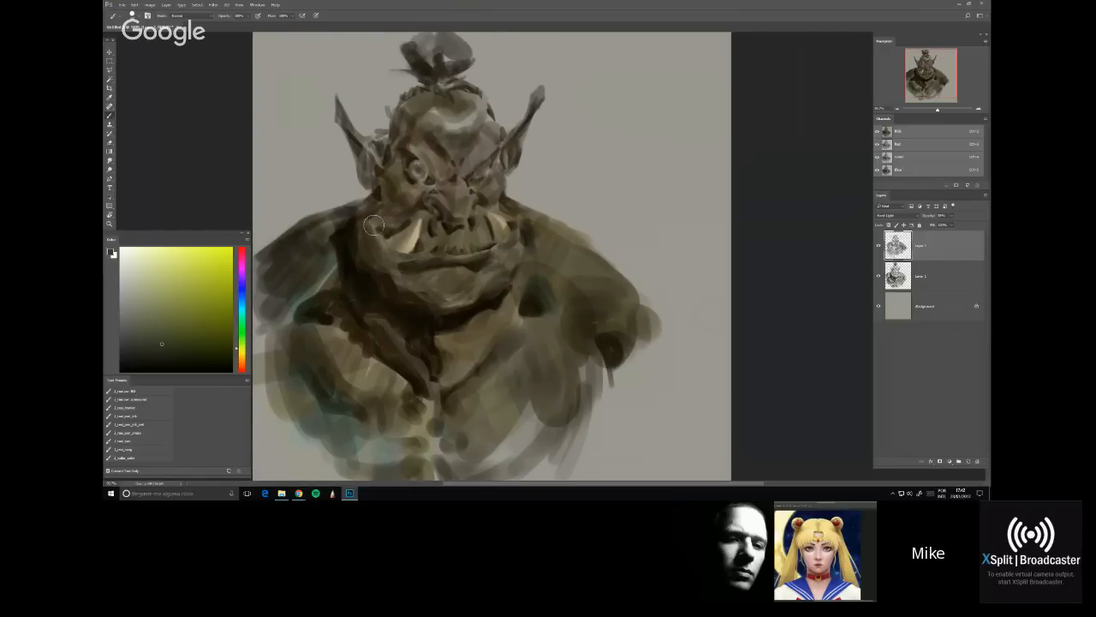
click(183, 329)
click(174, 313)
click(247, 342)
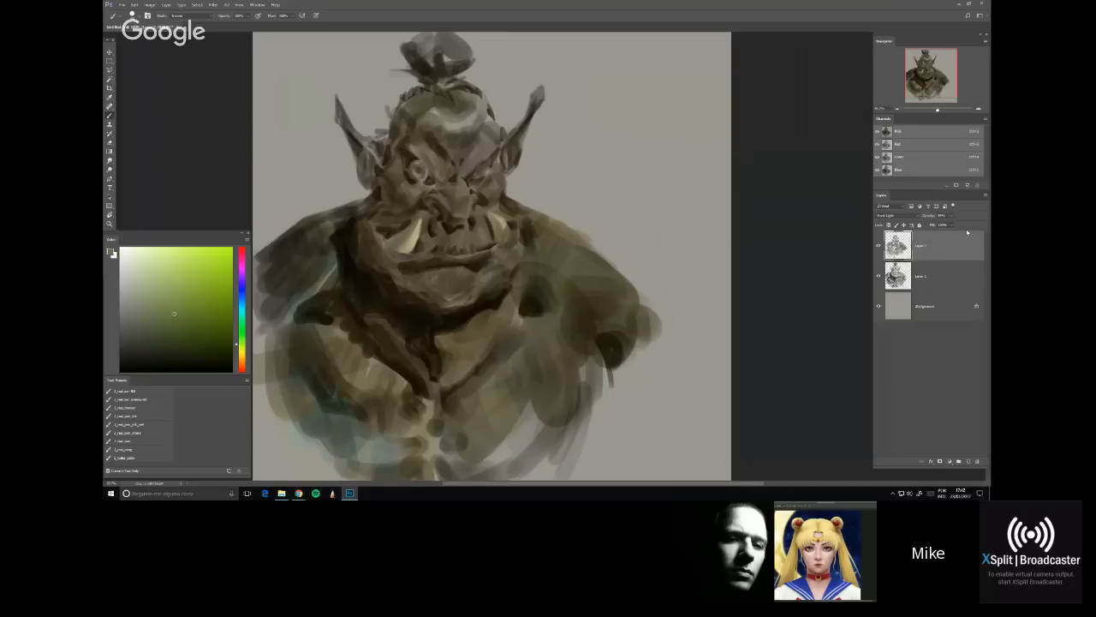
Raise the top colour layer's opacity and retouch the tint between the brows
click(951, 215)
click(933, 247)
drag(438, 138, 464, 149)
Add small dark green, golden-brown and dark yellow tints around the brow, nose and chest
click(171, 342)
click(241, 321)
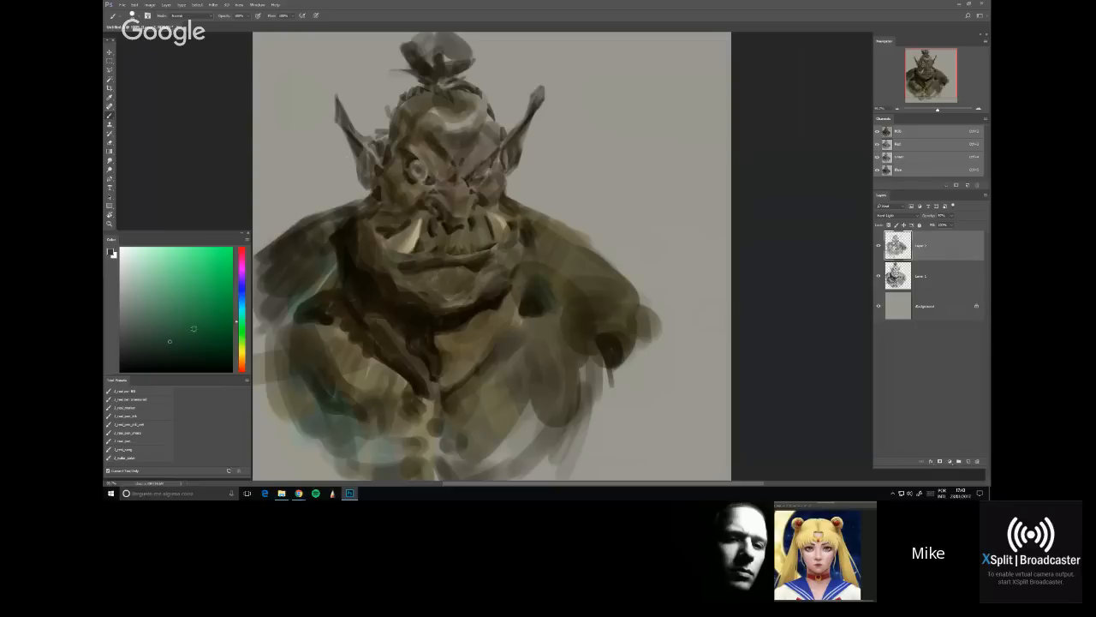
click(169, 349)
click(242, 357)
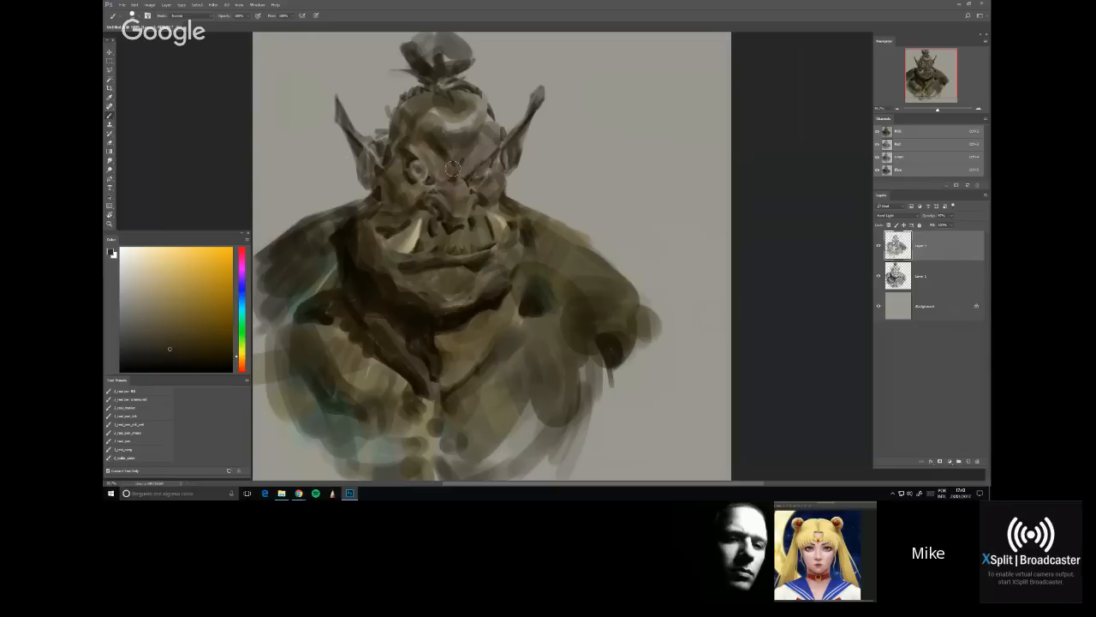
click(182, 331)
click(241, 351)
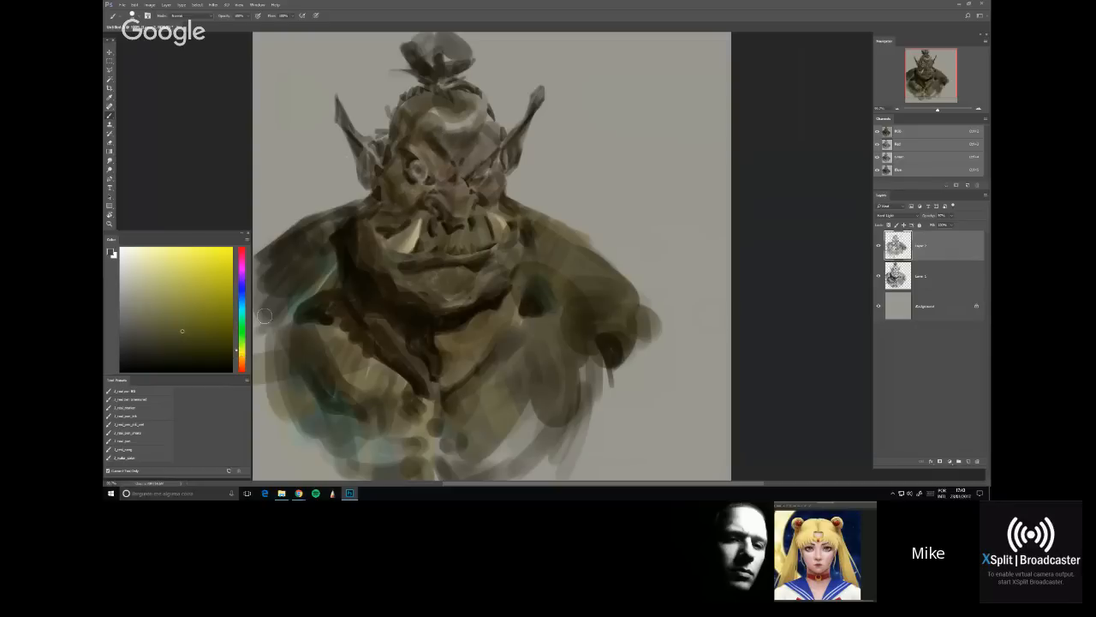
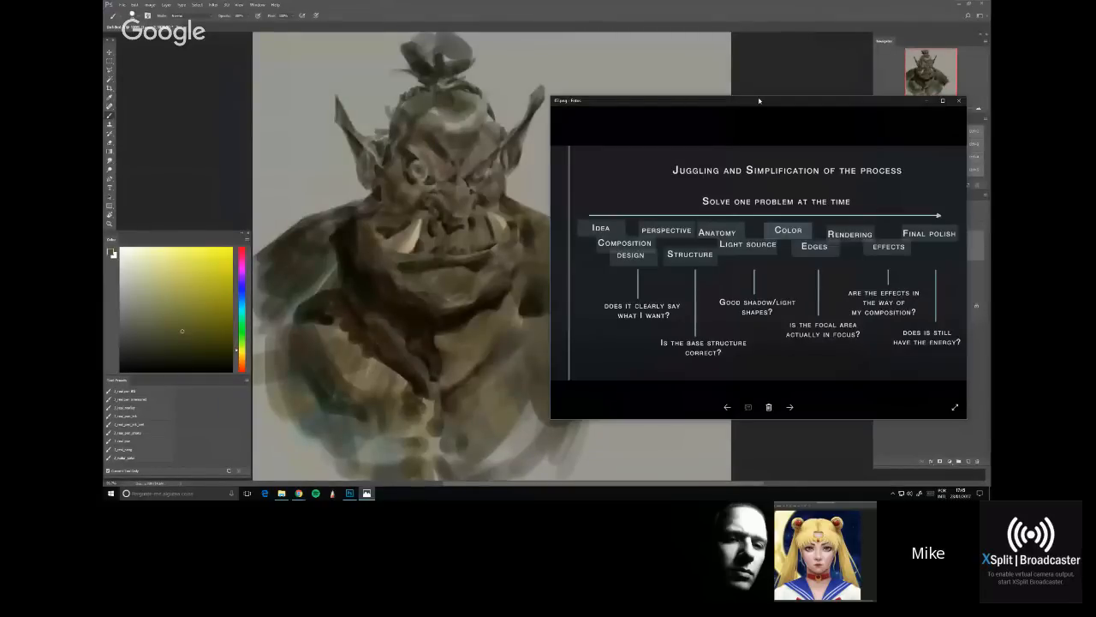
Switch from the painting-process diagram back to Photoshop
key(alt+Tab)
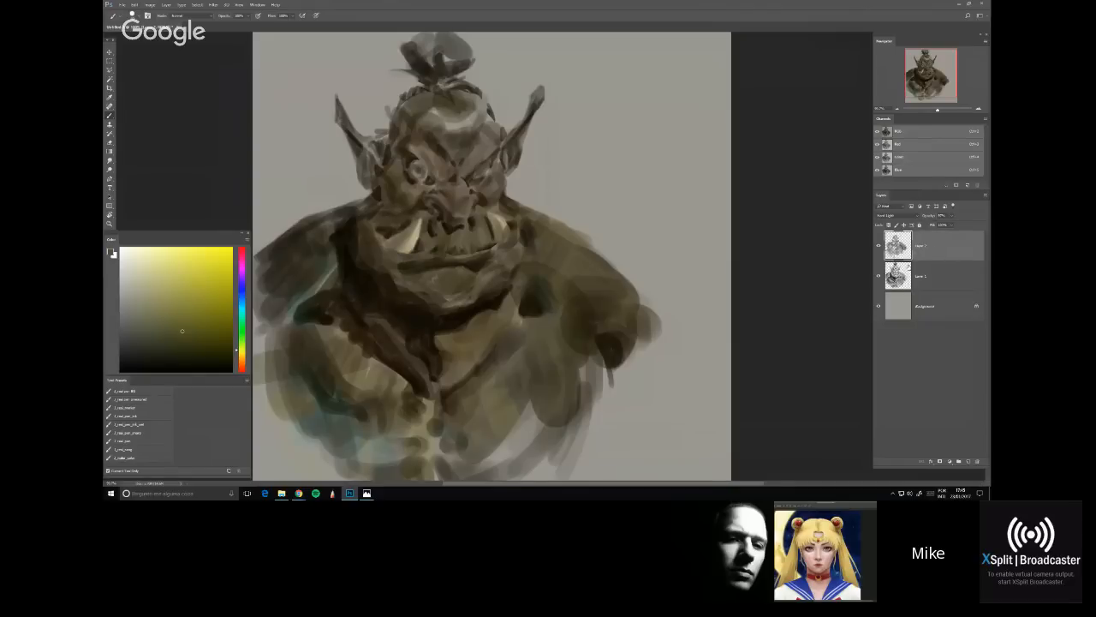
Try a blue tint over the pale left eye and undo it
key(x)
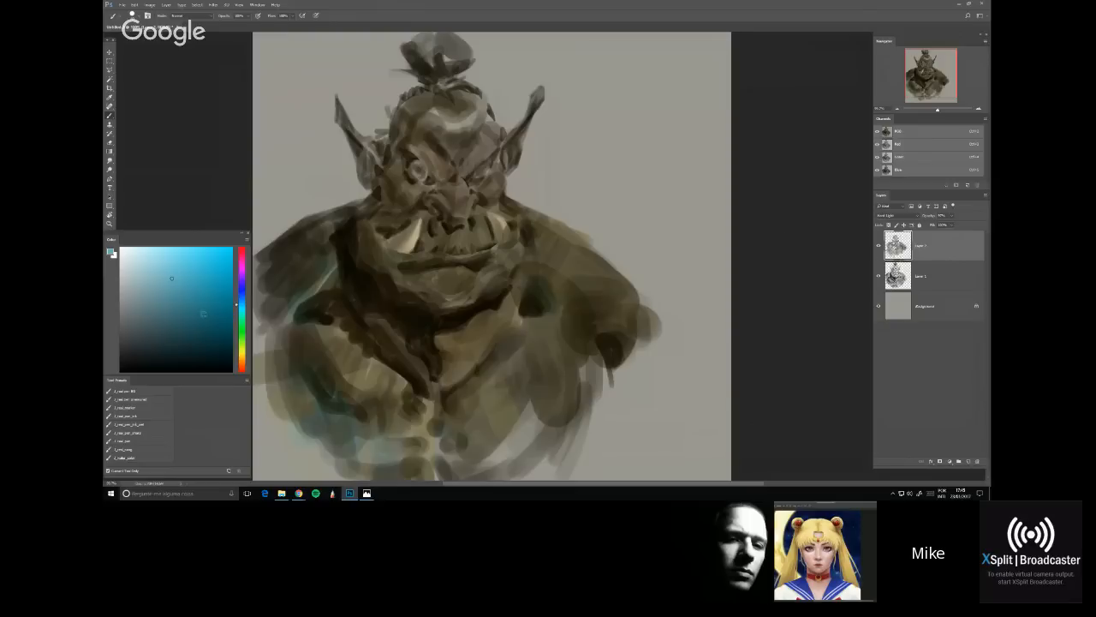
click(241, 304)
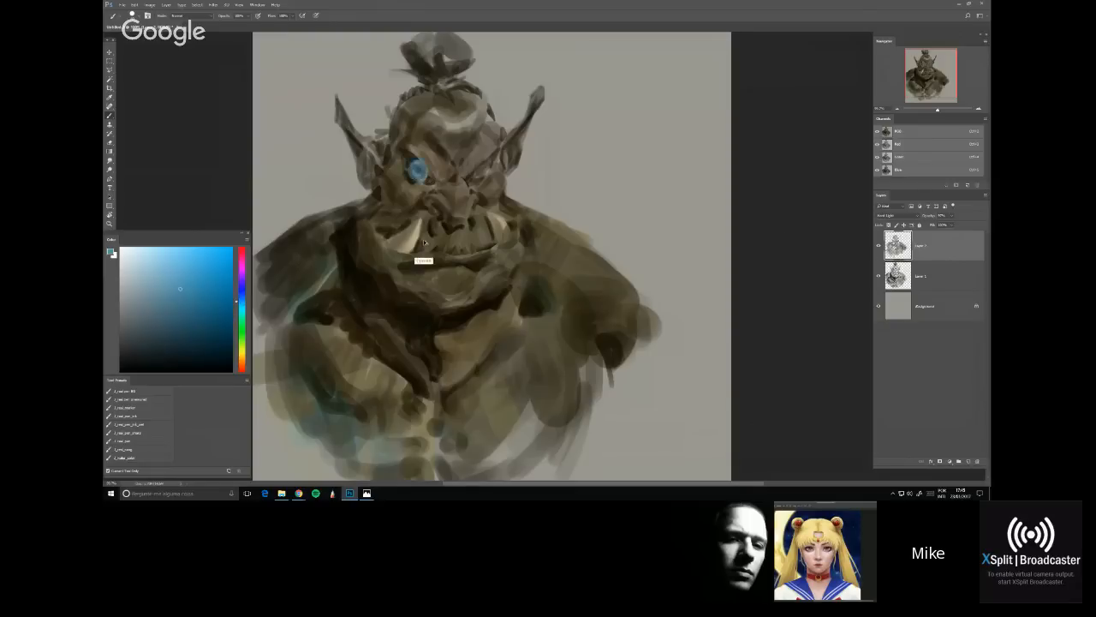
click(193, 305)
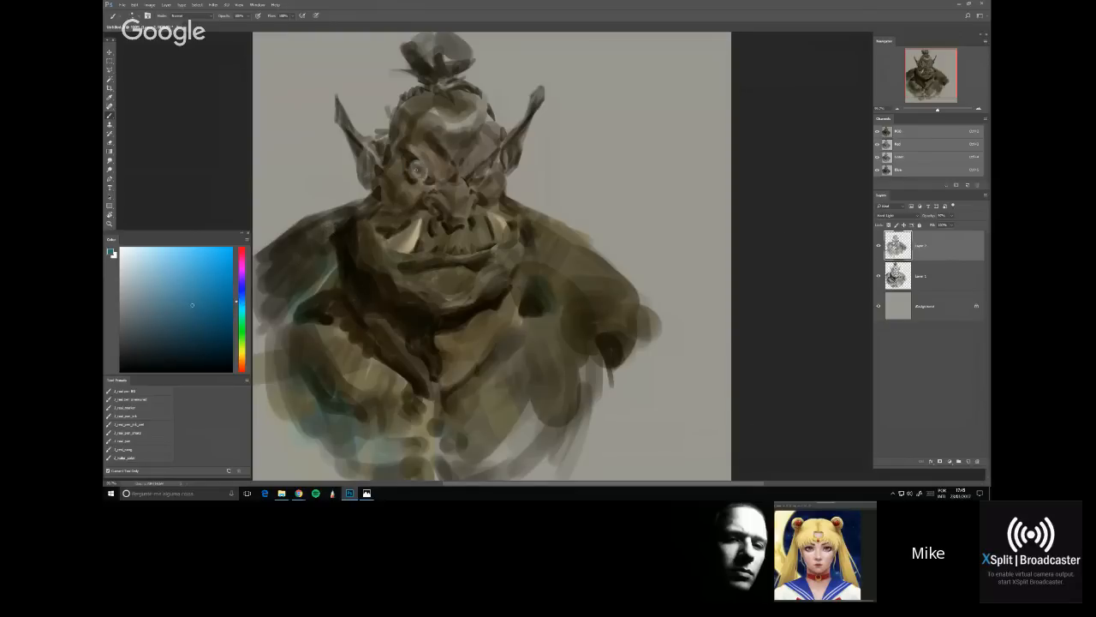
drag(415, 164, 420, 178)
key(ctrl+z)
Try erasing the top layer's dark tint around the right shoulder with an enlarged eraser
click(199, 349)
key(e)
key(bracketleft)
key(bracketleft)
key(bracketleft)
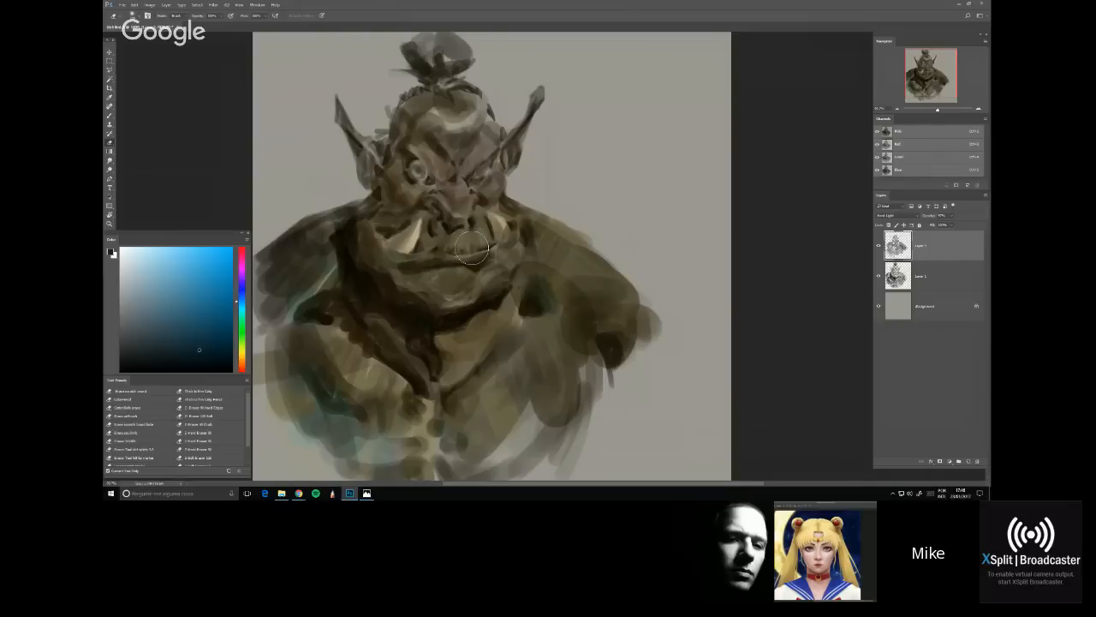
key(bracketleft)
key(bracketleft)
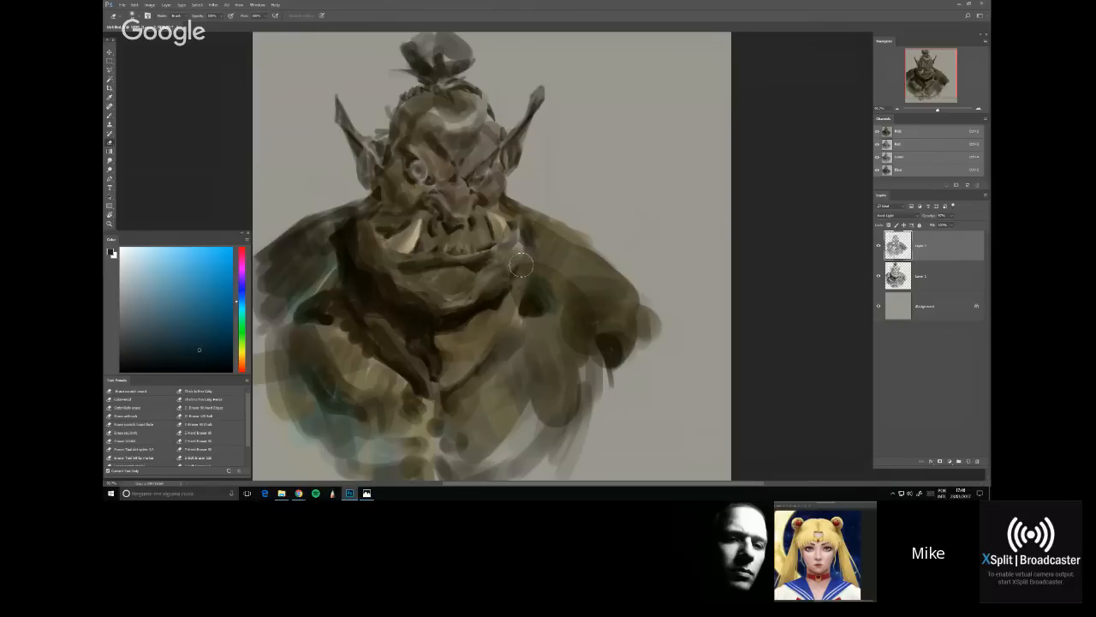
key(bracketright)
key(bracketright)
key(bracketright)
mouse_move(511, 301)
mouse_down()
mouse_move(501, 330)
mouse_move(514, 355)
mouse_move(557, 268)
mouse_move(563, 298)
mouse_up()
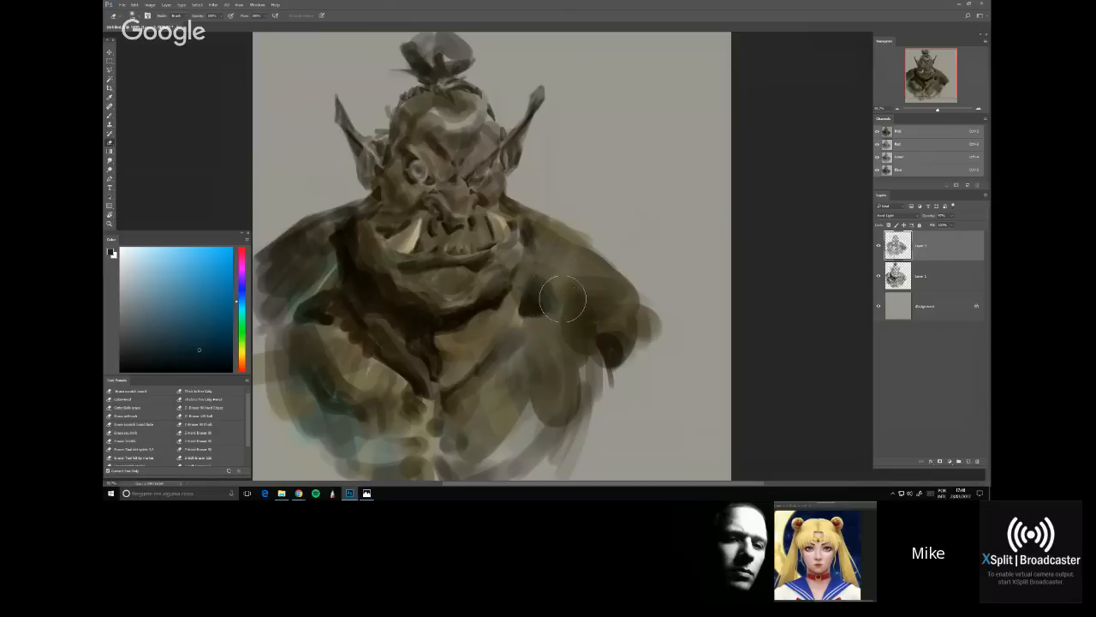
Change to a smaller eraser tip, then glaze the shoulder and chest with dark brown and olive tones using the brush
right_click(589, 216)
click(802, 166)
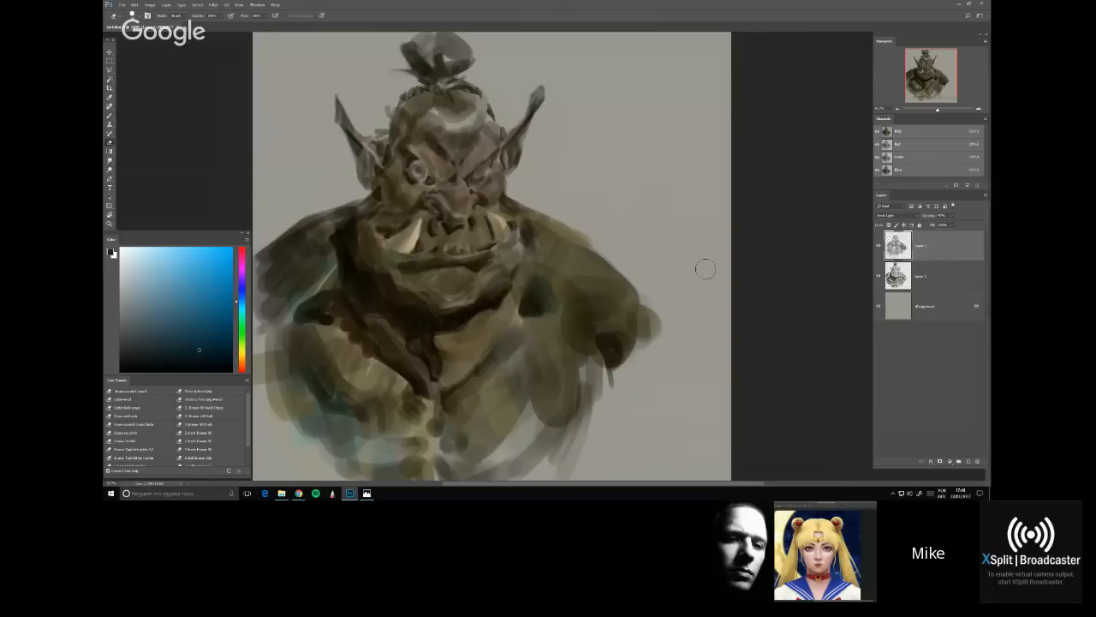
key(bracketleft)
key(bracketleft)
key(bracketleft)
key(b)
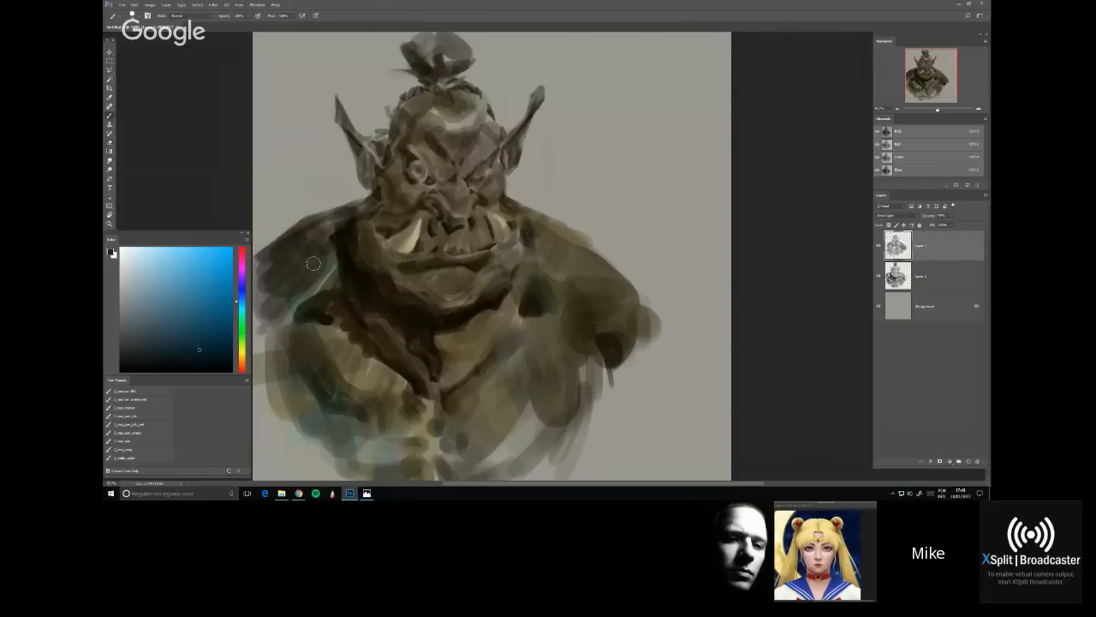
alt+click(360, 250)
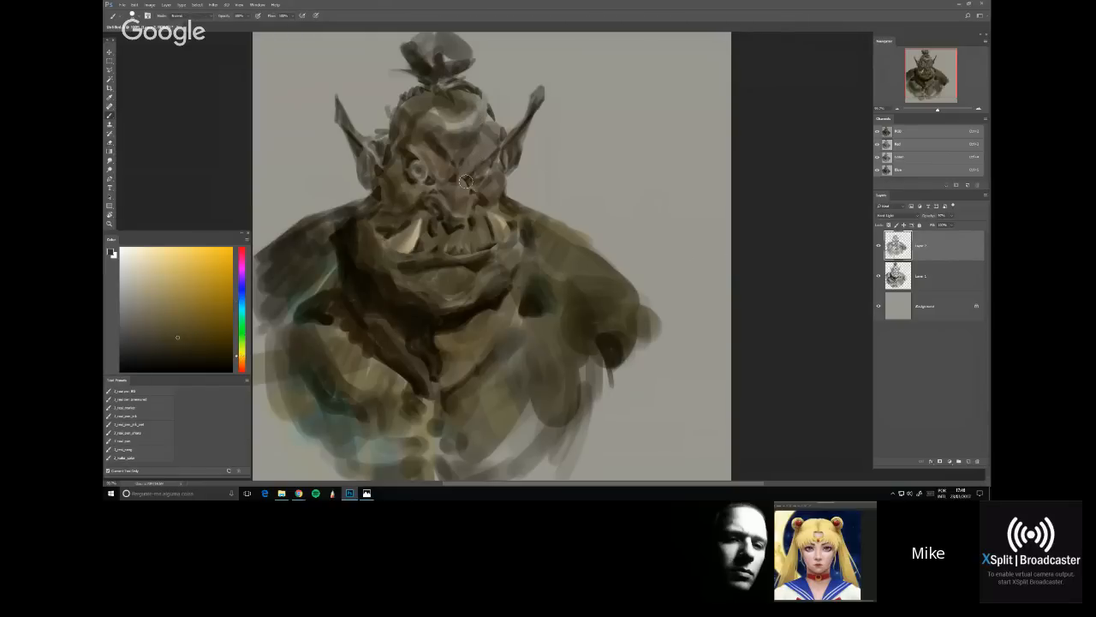
right_click(467, 195)
click(181, 329)
click(182, 336)
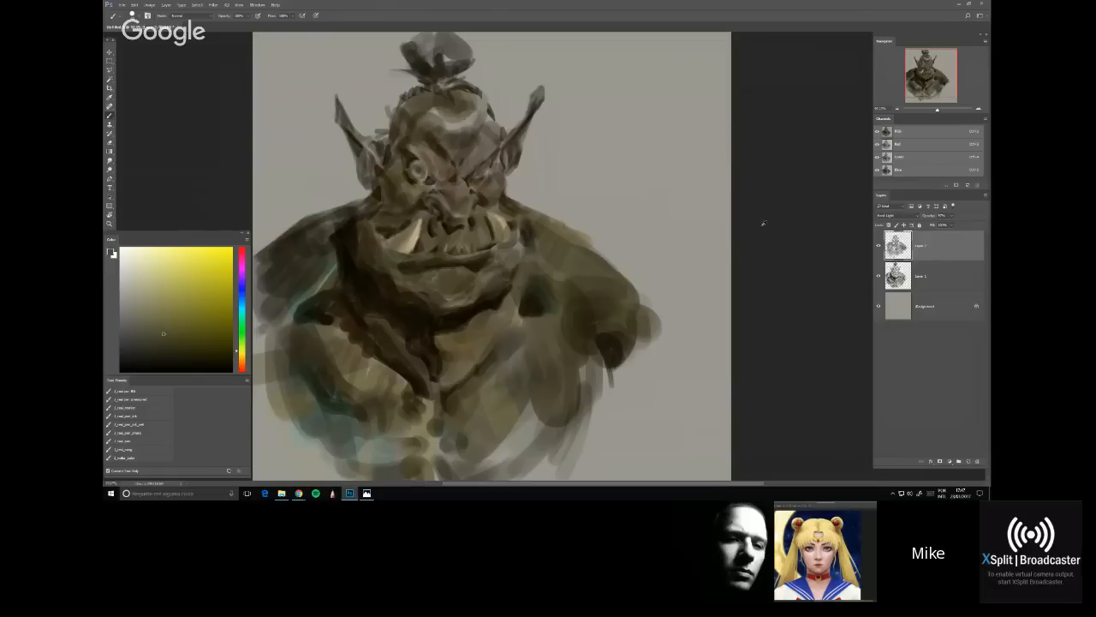
Move both painted layers together to the right so the bust sits centred on the canvas
scroll(790, 256, down, 1)
shift+click(938, 276)
key(ctrl+t)
drag(508, 232, 555, 231)
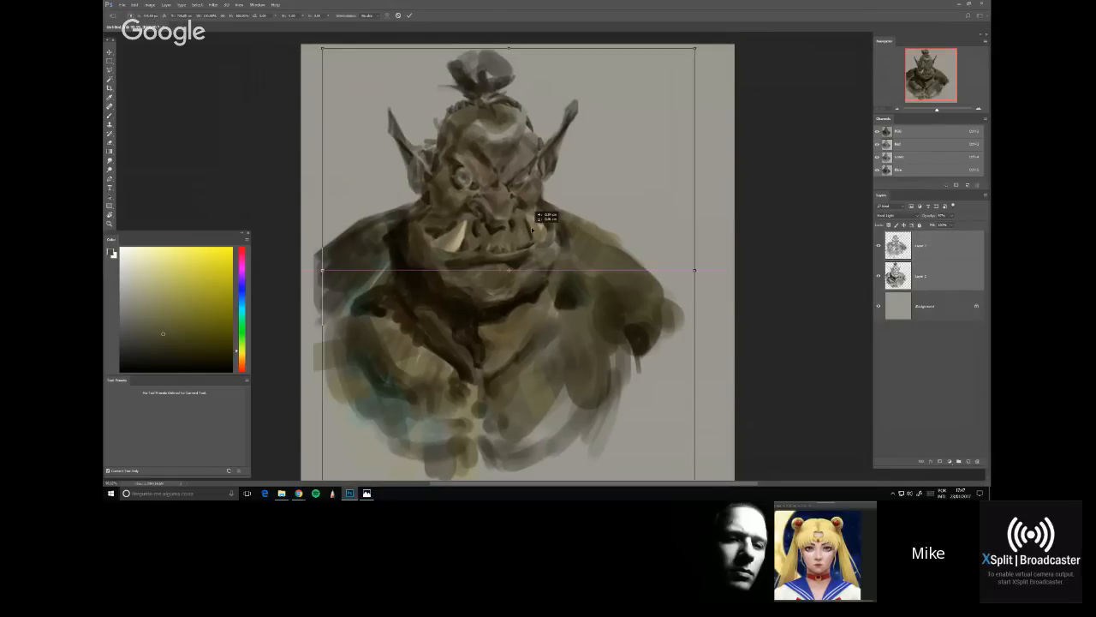
key(Return)
On the lower paint layer, extend the cut-off left shoulder and upper arm outward with sampled dark brown strokes
click(920, 269)
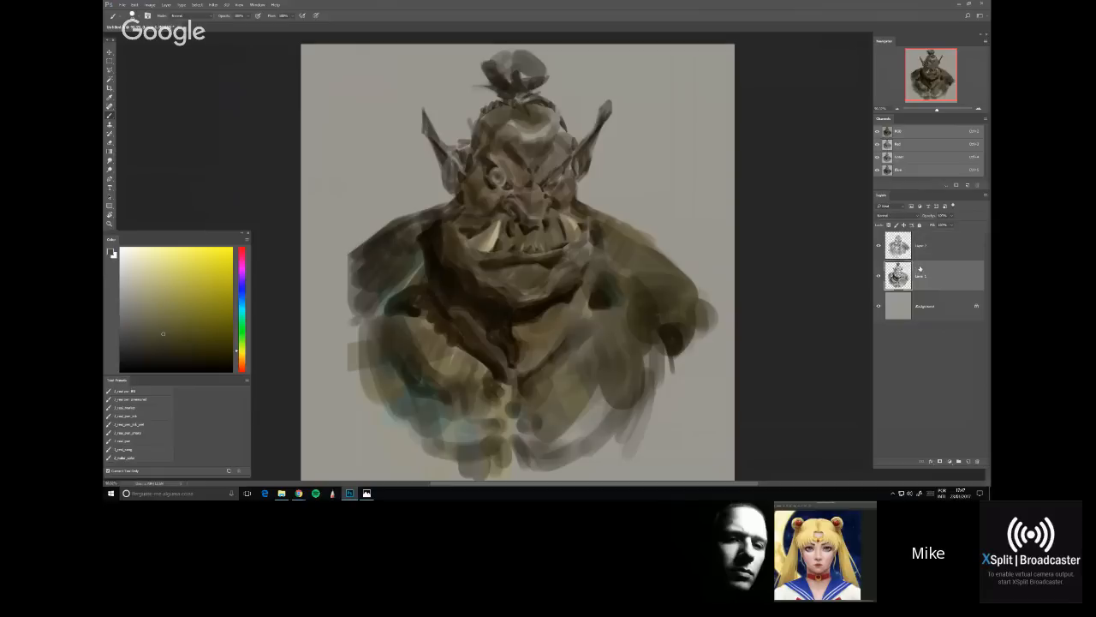
alt+click(403, 233)
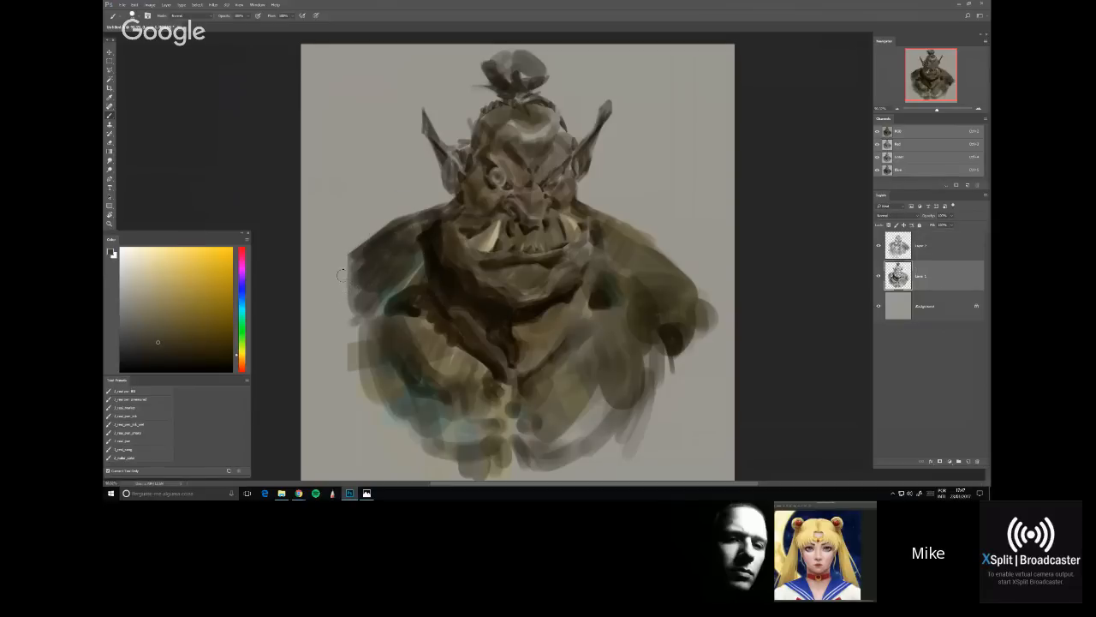
drag(342, 262, 336, 309)
mouse_move(356, 250)
mouse_down()
mouse_move(319, 298)
mouse_move(339, 319)
mouse_move(374, 413)
mouse_up()
Fill in the left upper arm with broad grey-brown strokes, adding darker brown toward the armpit
alt+click(349, 304)
alt+click(409, 295)
click(152, 315)
key(ctrl+z)
drag(352, 336, 365, 383)
click(141, 314)
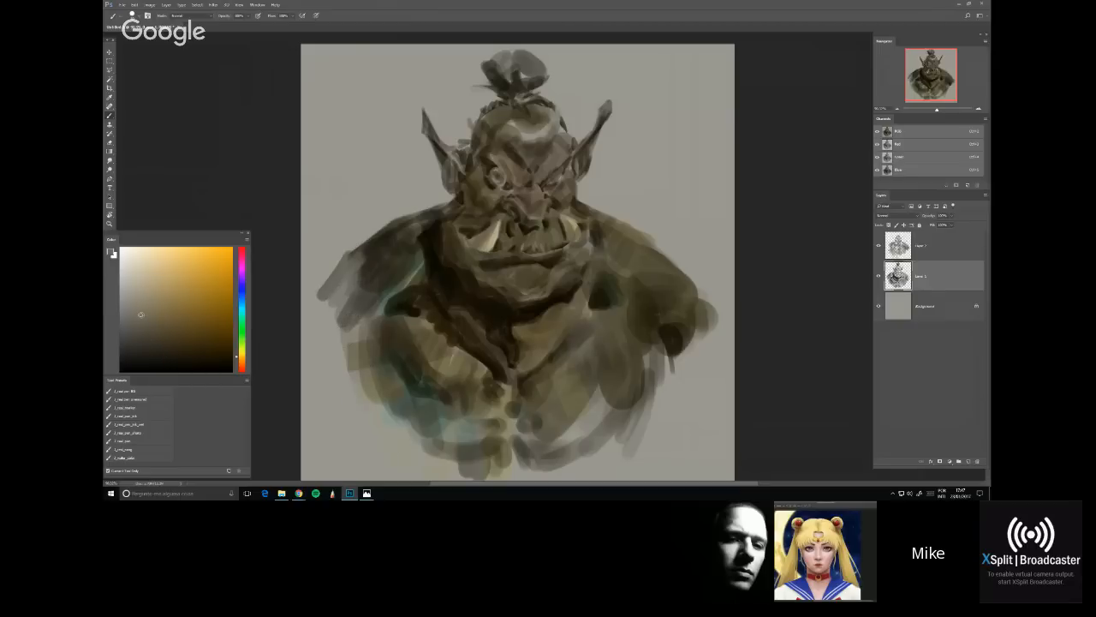
drag(356, 327, 366, 399)
drag(376, 337, 385, 423)
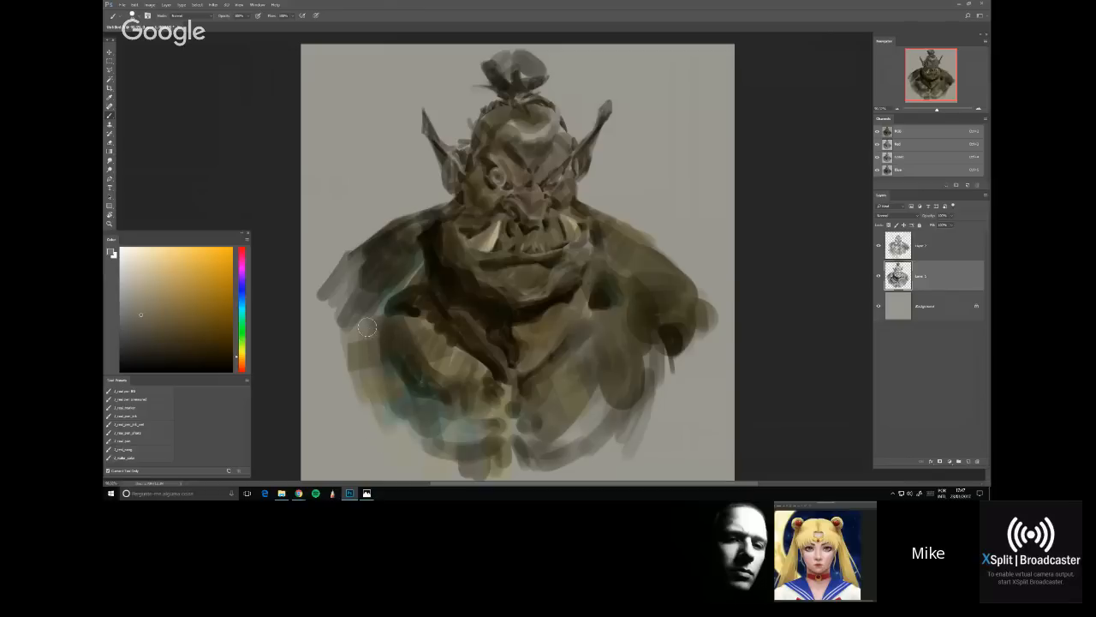
click(152, 334)
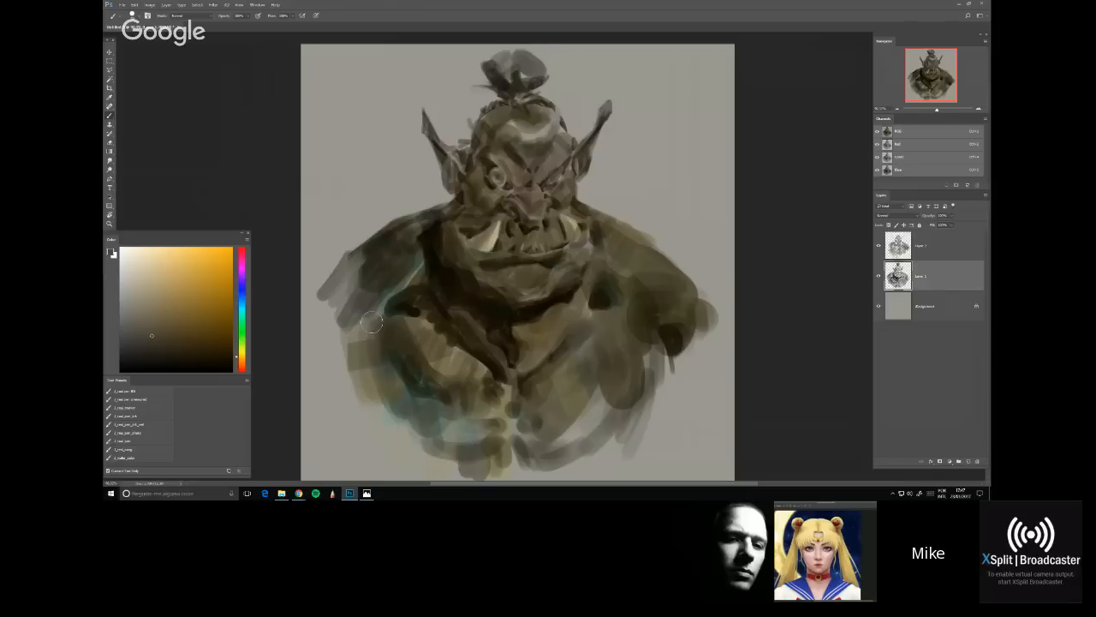
mouse_move(370, 322)
mouse_down()
mouse_move(367, 387)
mouse_move(354, 377)
mouse_up()
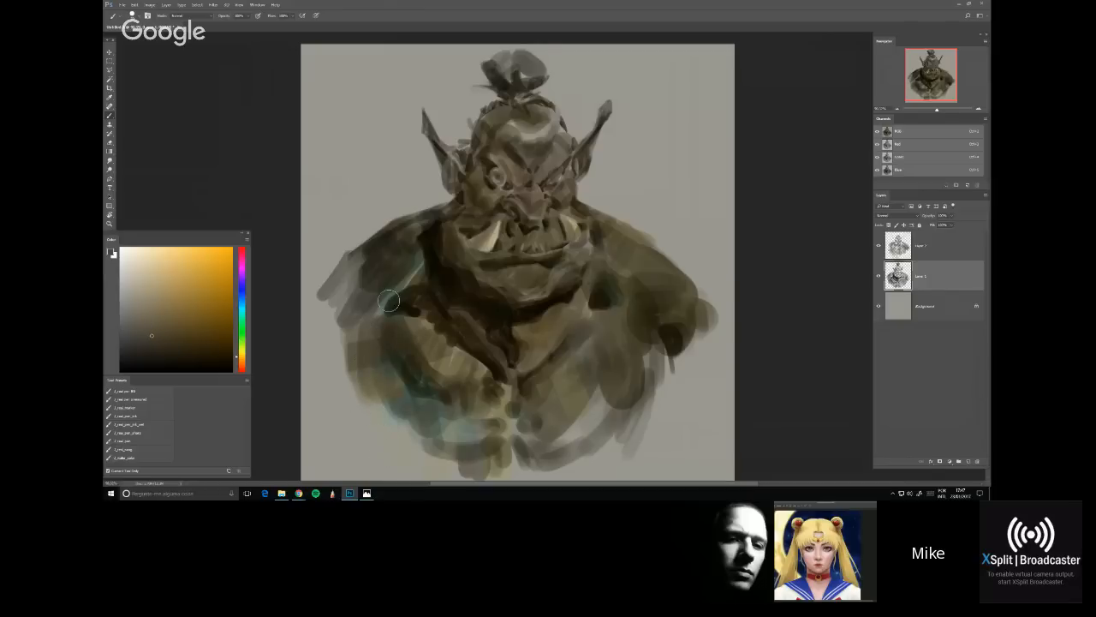
Darken the outer left shoulder with deeper brown and trim its silhouette with the eraser
click(167, 339)
mouse_move(339, 294)
mouse_down()
mouse_move(363, 273)
mouse_move(314, 290)
mouse_up()
key(e)
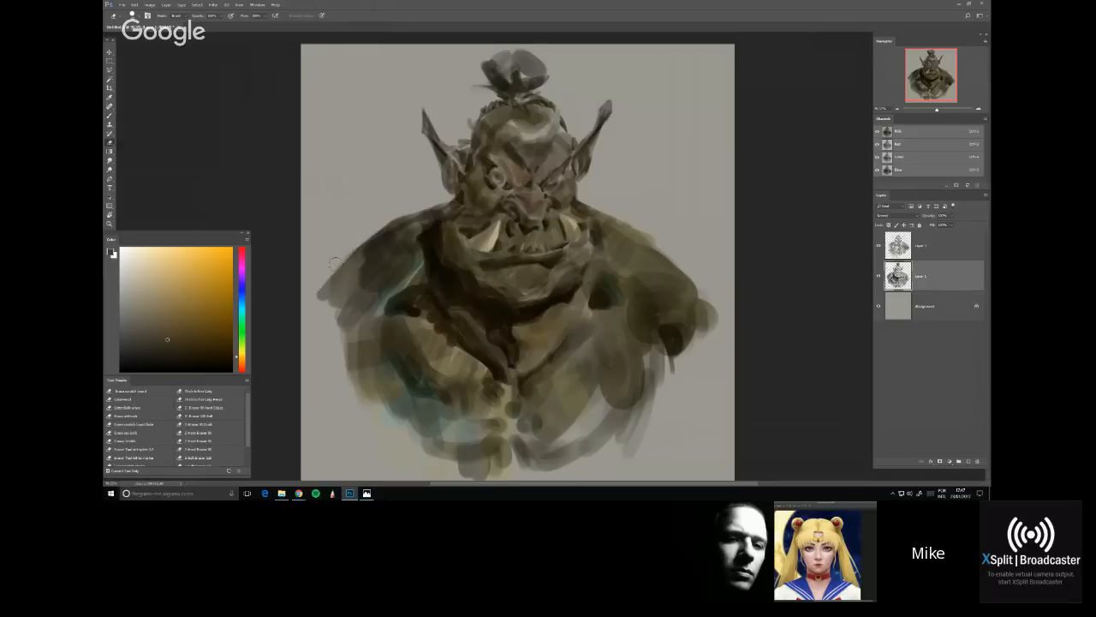
drag(317, 293, 362, 243)
click(187, 344)
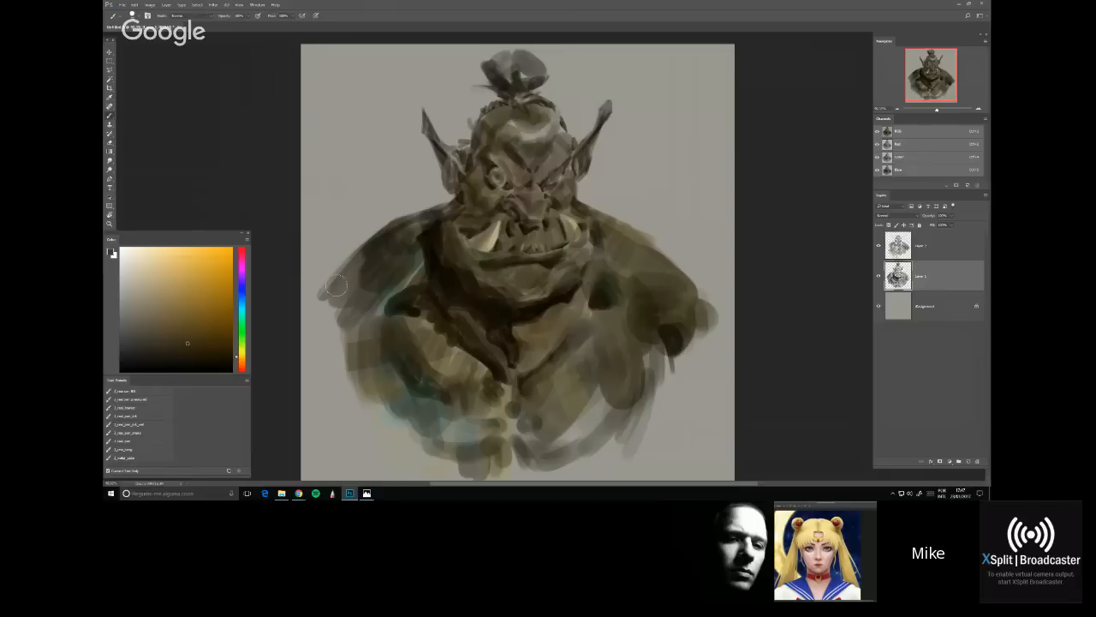
key(b)
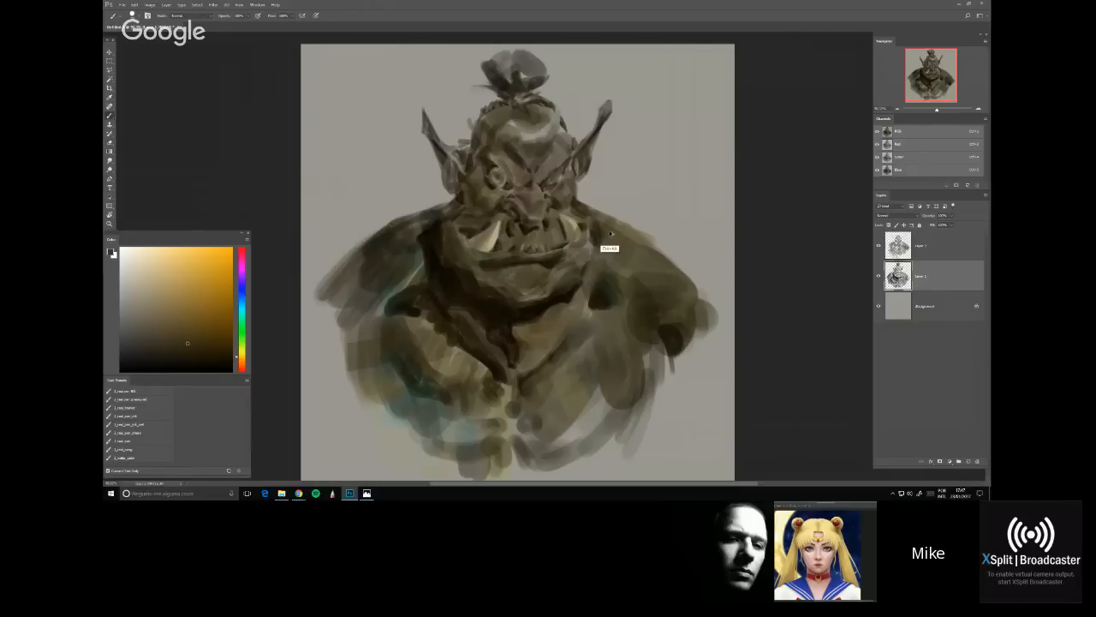
Deepen the shadow between the jaw and the right shoulder with sampled dark olive tones
key(e)
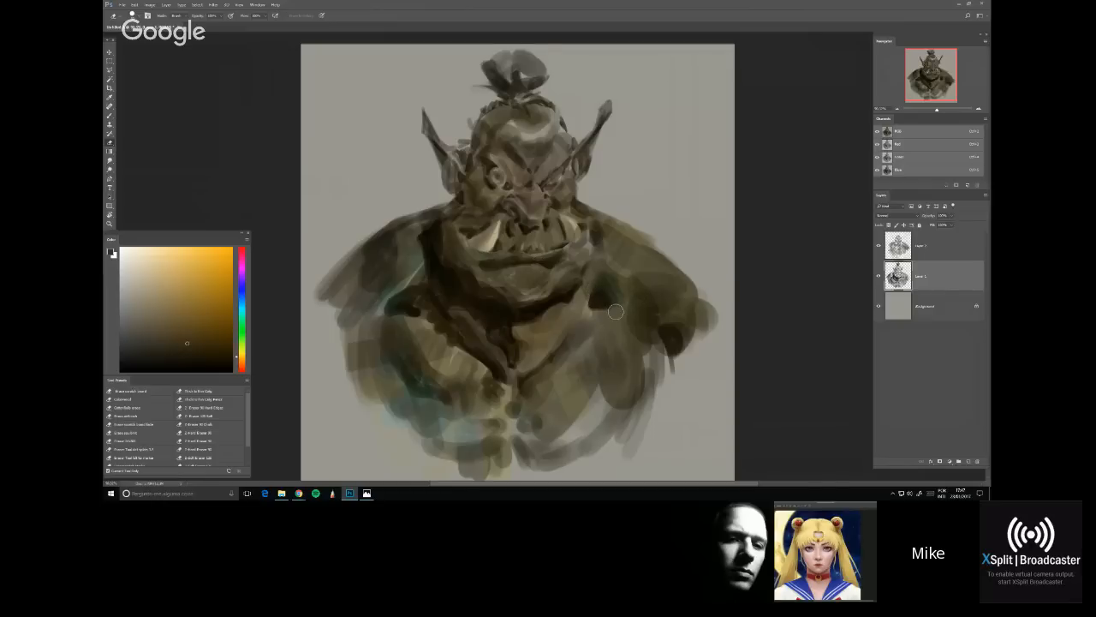
key(b)
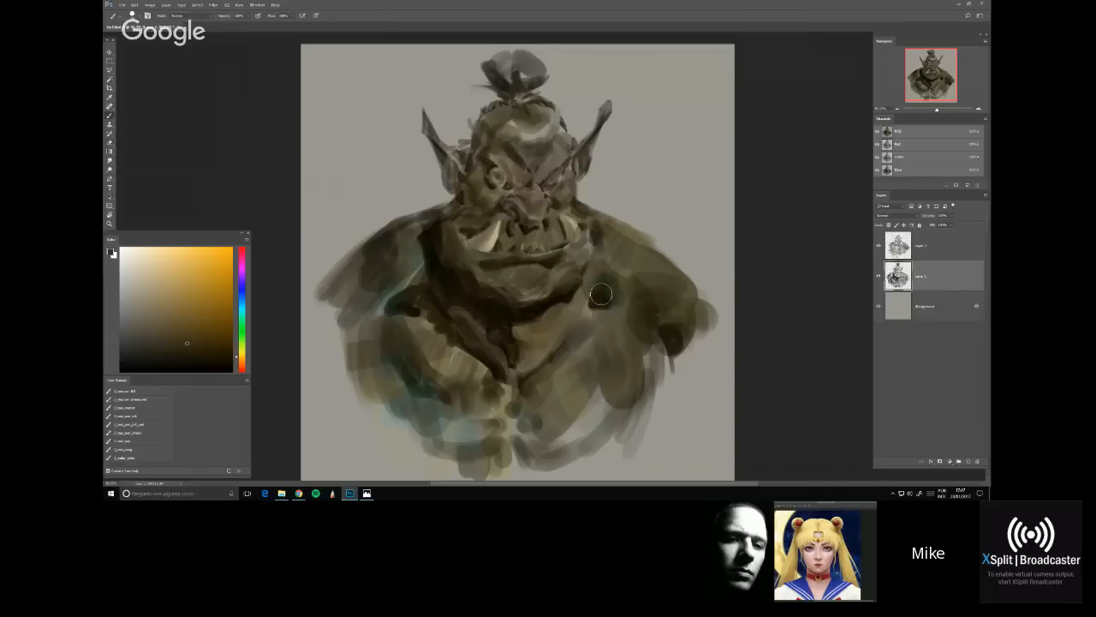
alt+click(582, 281)
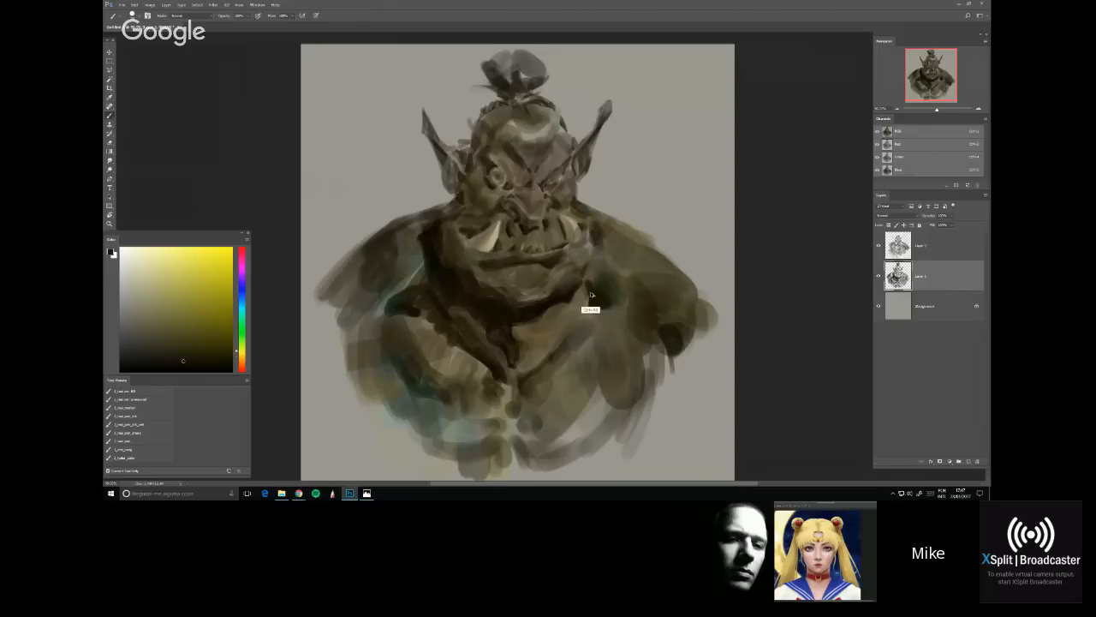
alt+click(598, 308)
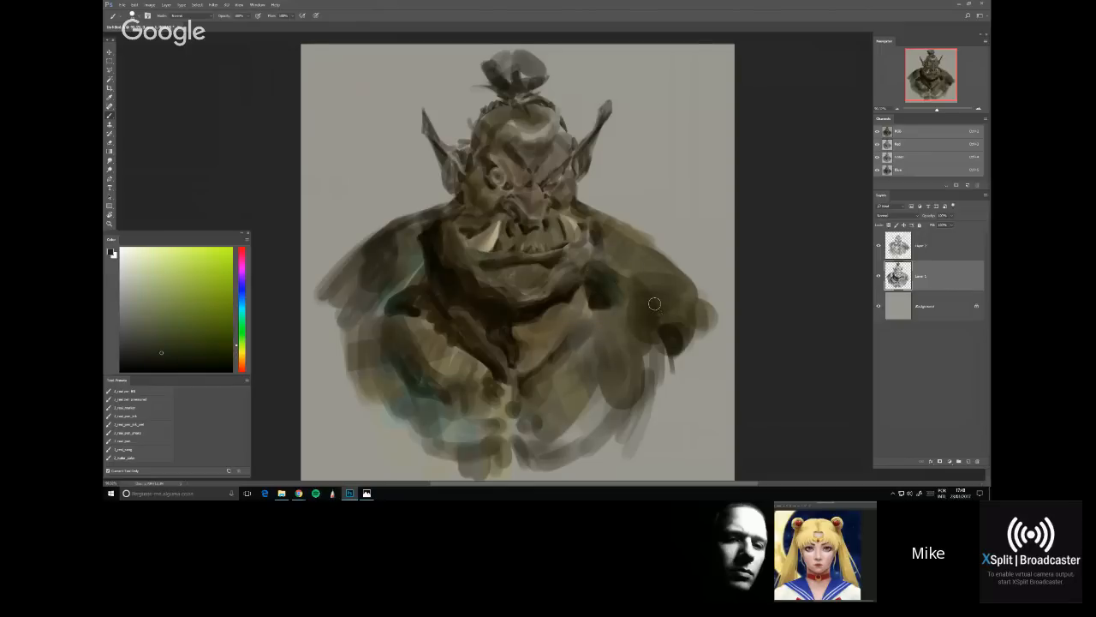
click(153, 351)
Sharpen the dark lines around the eyes, brows and nose with dark green and dark brown strokes
scroll(586, 172, up, 2)
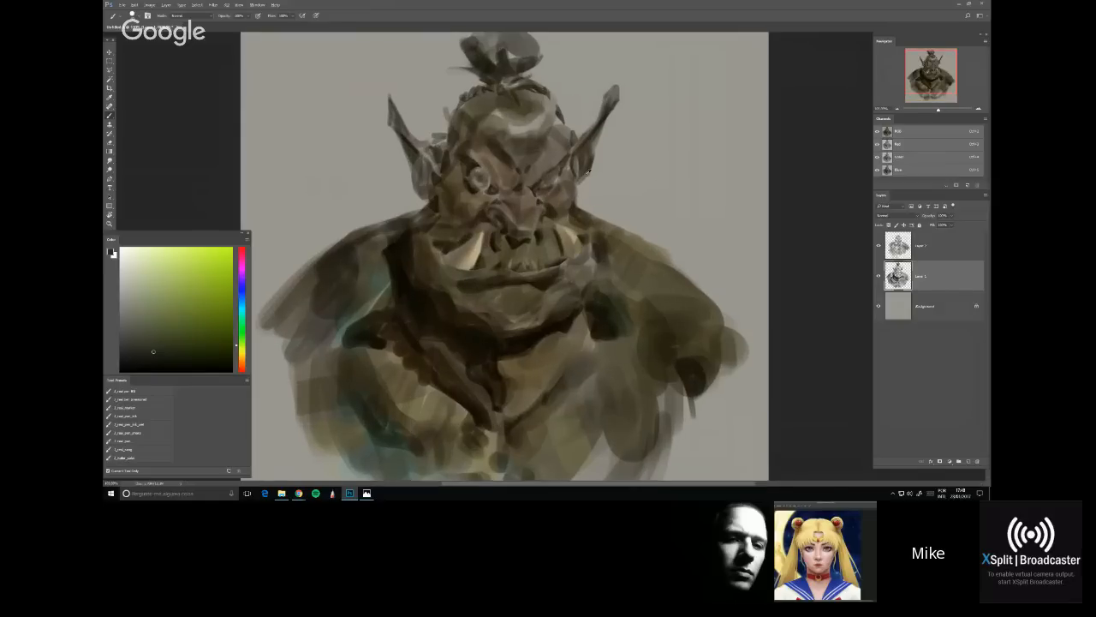
scroll(588, 172, up, 1)
click(168, 354)
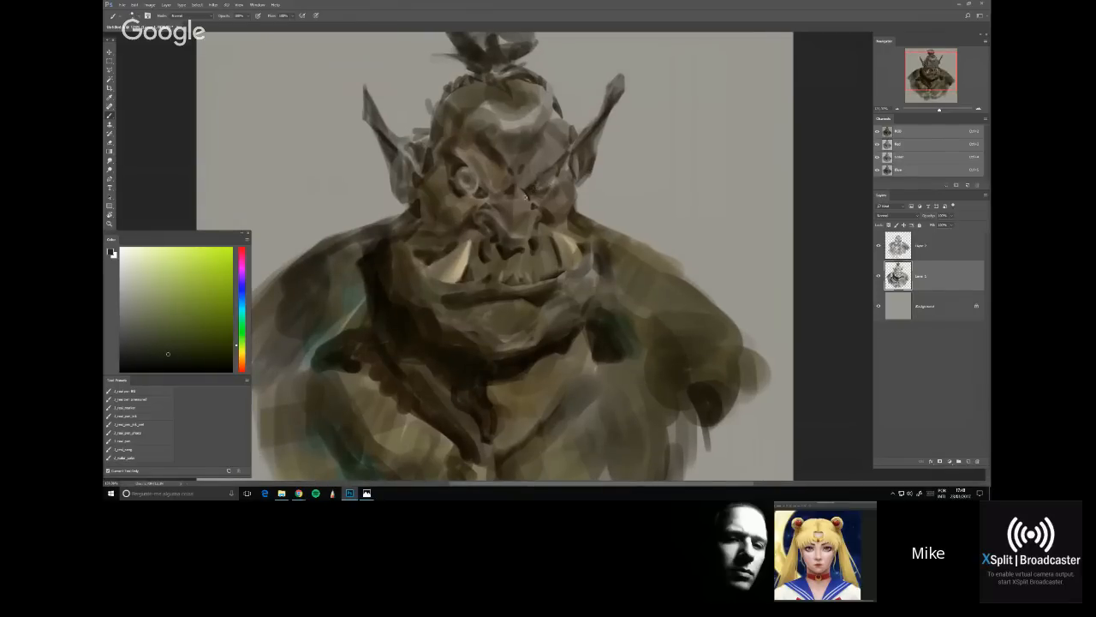
click(239, 355)
click(152, 358)
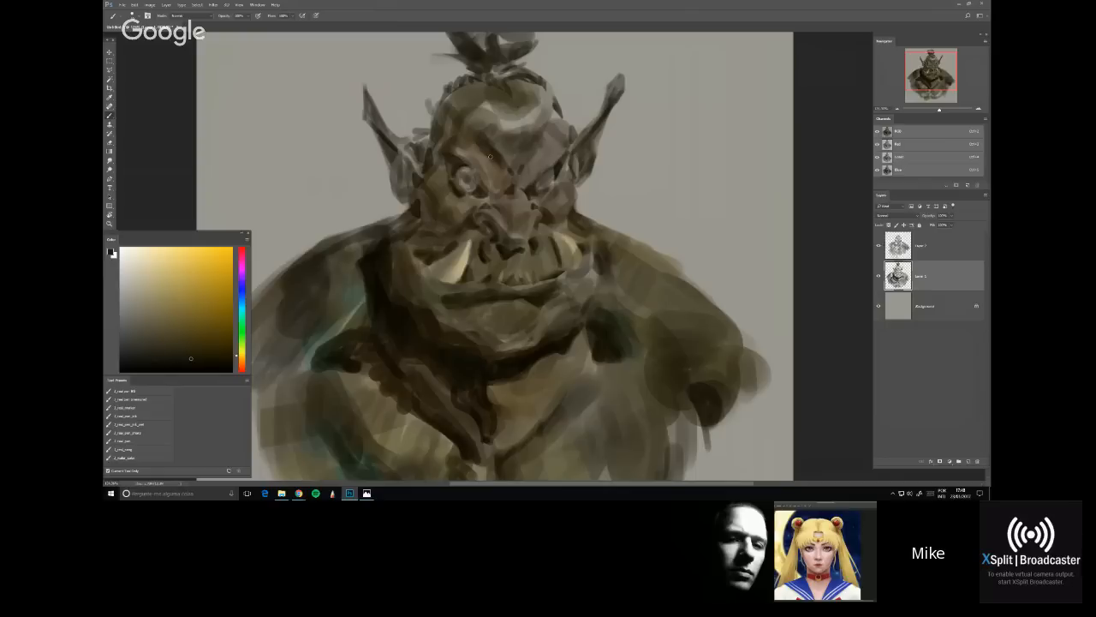
Model the forehead and the crease between the brows with a larger brush in sampled brown and olive tones
alt+click(501, 174)
key(])
key(])
key(])
key(])
key(])
drag(247, 355, 247, 350)
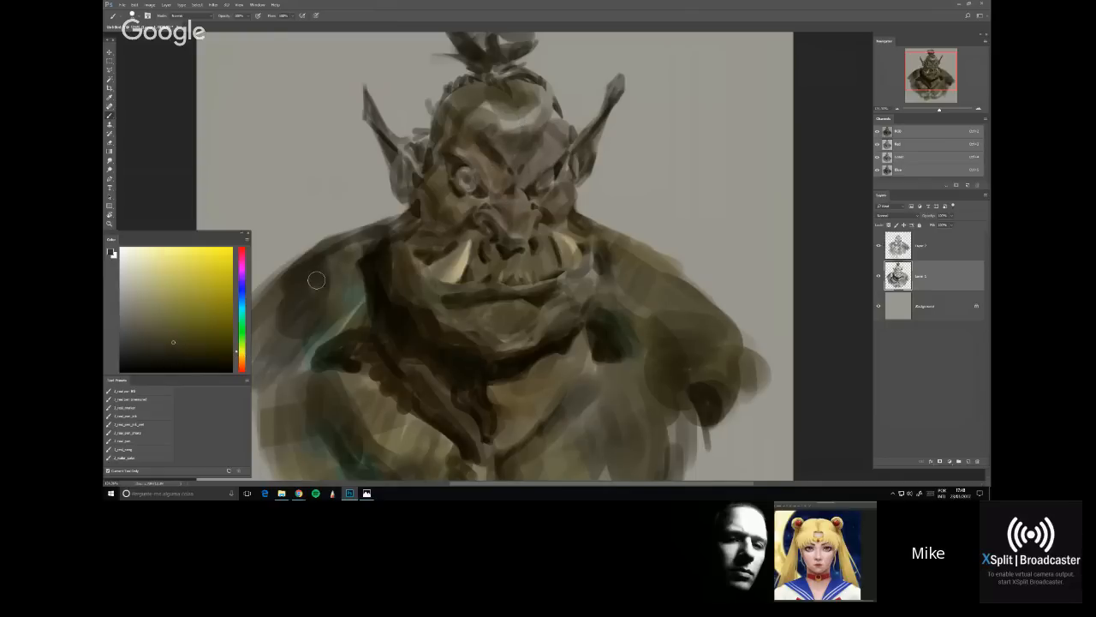
alt+click(494, 147)
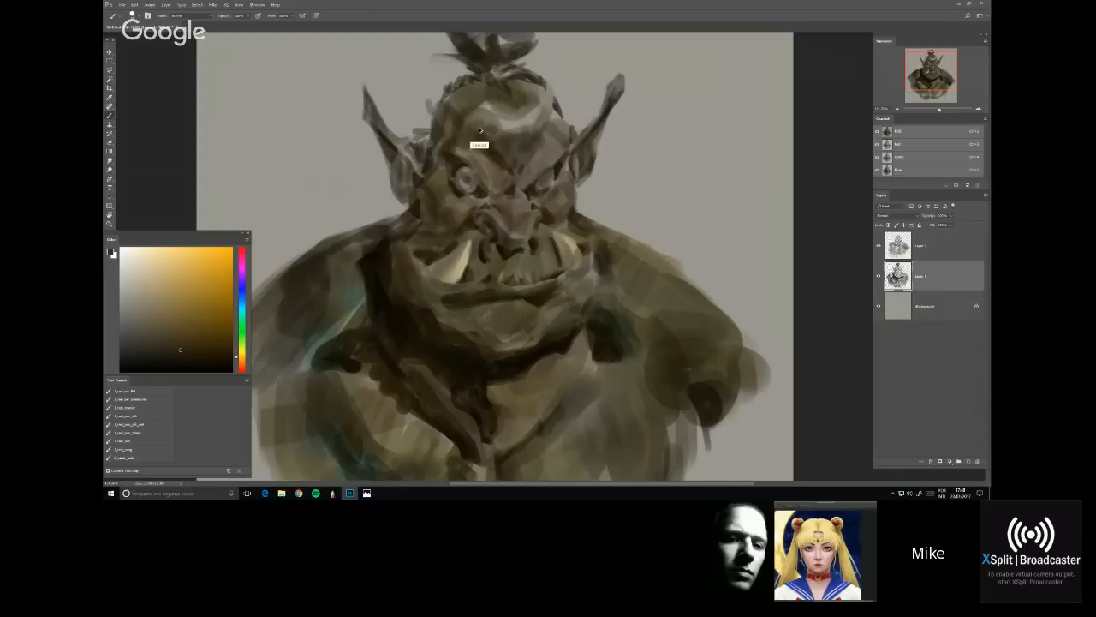
mouse_move(493, 147)
mouse_down()
mouse_move(478, 137)
mouse_move(521, 154)
mouse_move(510, 172)
mouse_move(524, 128)
mouse_move(478, 131)
mouse_move(495, 118)
mouse_move(517, 168)
mouse_move(493, 195)
mouse_up()
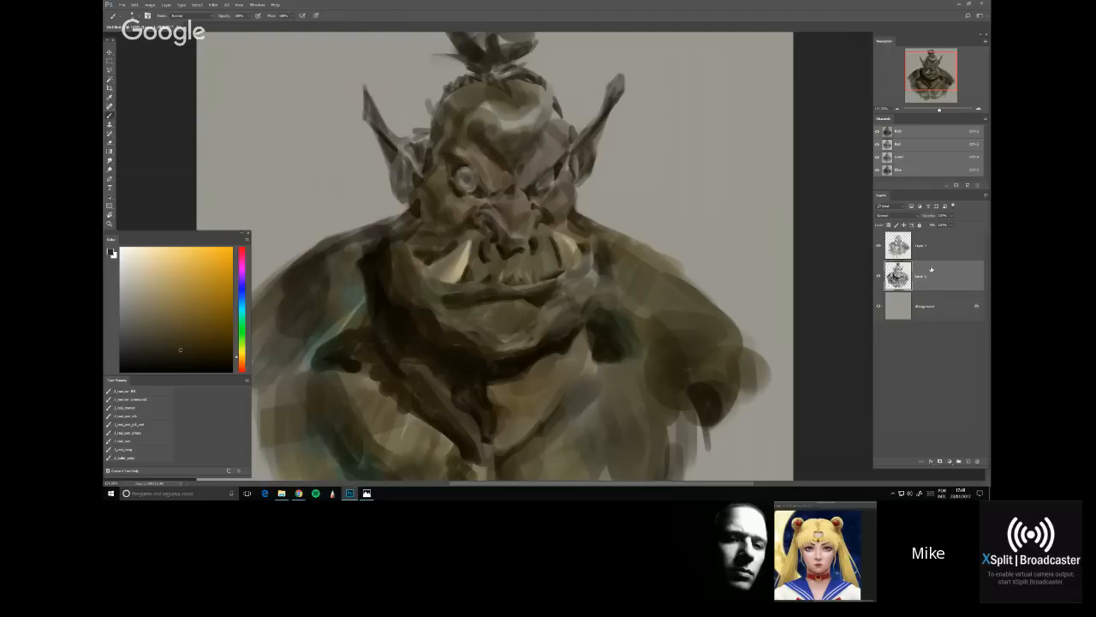
On the top colour layer, pick out the small lower teeth with warm yellowish tints
click(915, 248)
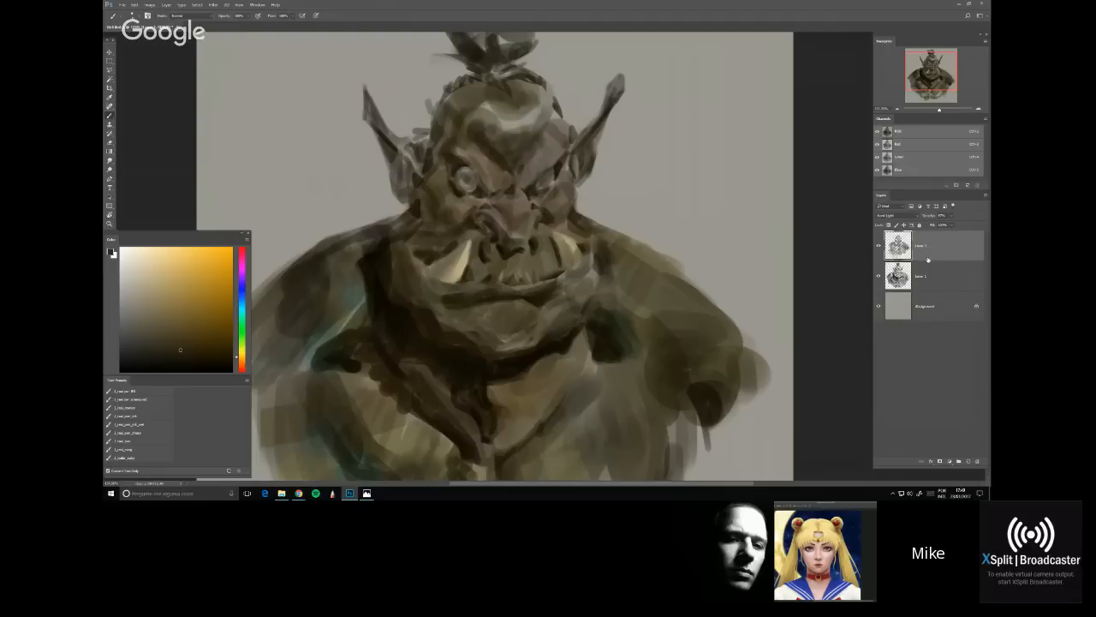
key(e)
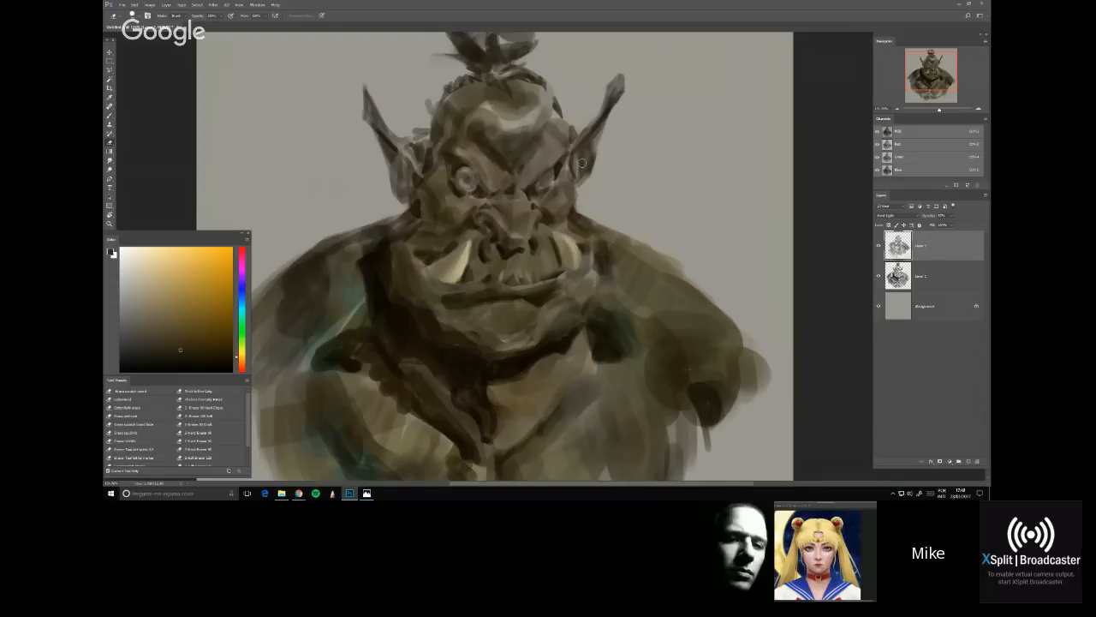
key(b)
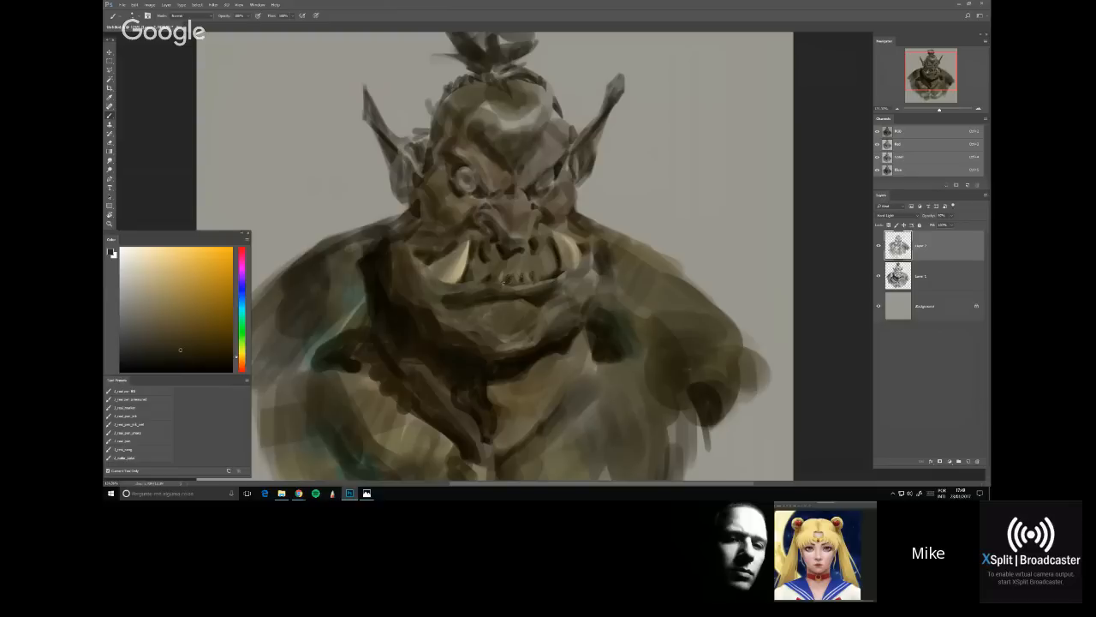
mouse_move(491, 275)
mouse_down()
mouse_move(455, 274)
mouse_move(500, 267)
mouse_move(526, 278)
mouse_up()
alt+click(462, 281)
alt+click(359, 288)
Tint and shade both large tusks with golden-brown strokes
mouse_move(565, 259)
mouse_down()
mouse_move(576, 256)
mouse_move(562, 247)
mouse_move(566, 262)
mouse_move(561, 247)
mouse_up()
mouse_move(440, 266)
mouse_down()
mouse_move(449, 273)
mouse_move(460, 254)
mouse_move(461, 277)
mouse_move(445, 269)
mouse_move(451, 260)
mouse_up()
click(164, 342)
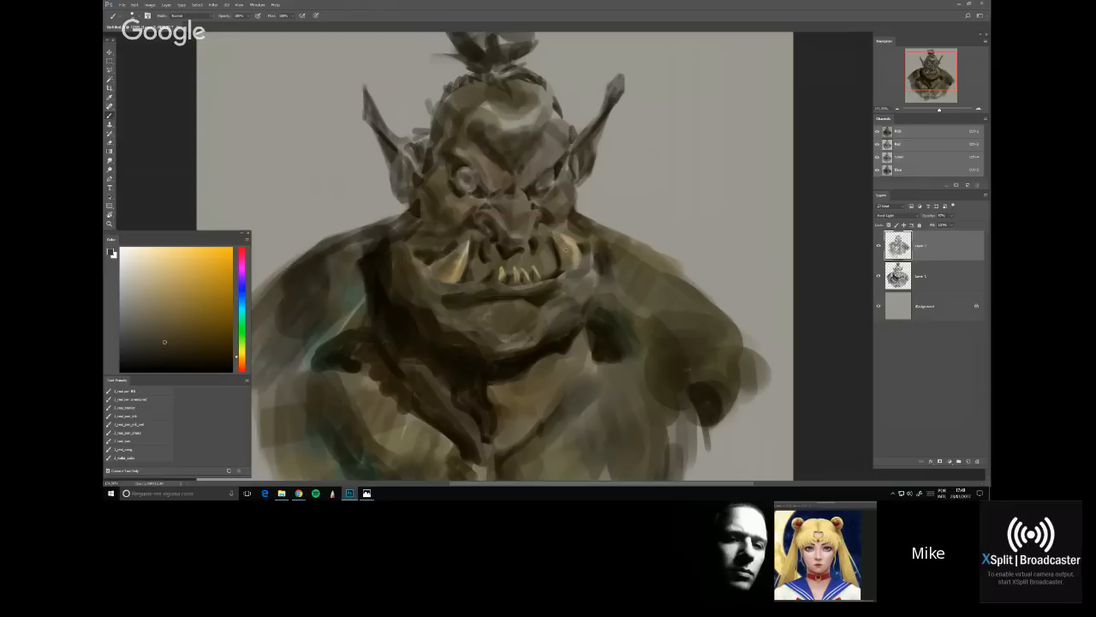
drag(563, 254, 562, 242)
key(e)
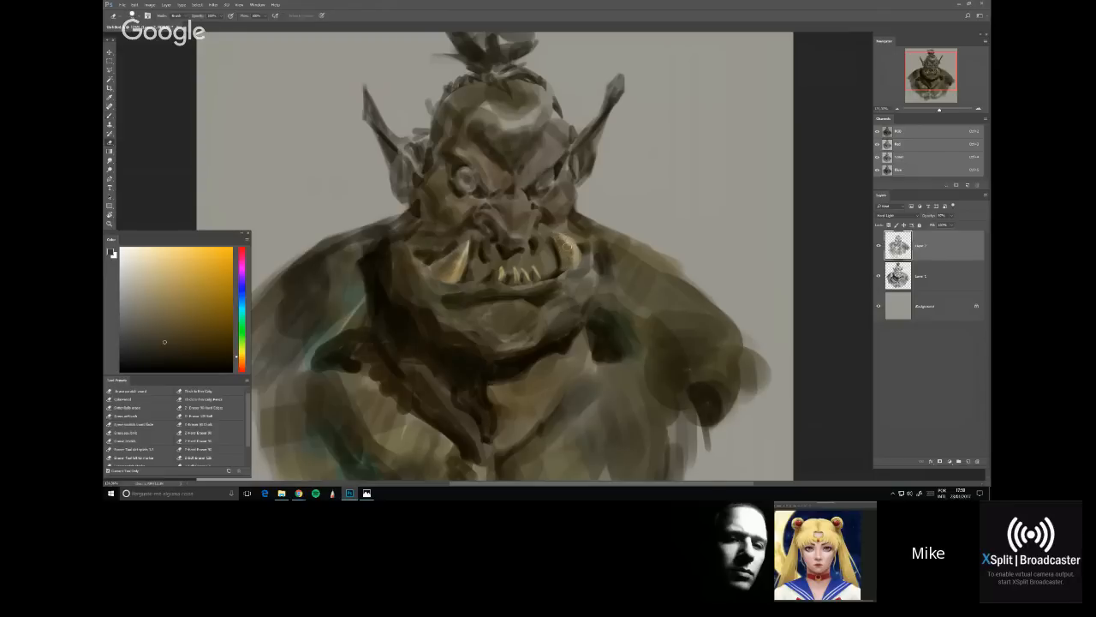
Sample a dark brown and shade the corner of the lower lip and jaw beside the curved tusk
key(b)
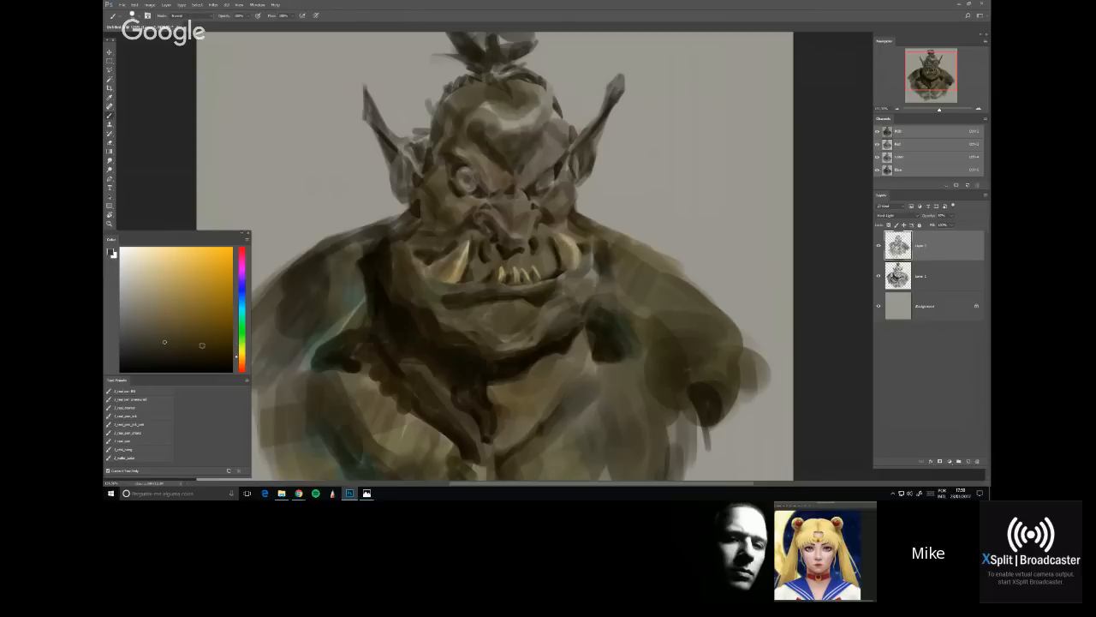
drag(202, 345, 192, 336)
alt+click(515, 257)
mouse_move(581, 285)
mouse_down()
mouse_move(561, 286)
mouse_move(575, 279)
mouse_move(566, 296)
mouse_up()
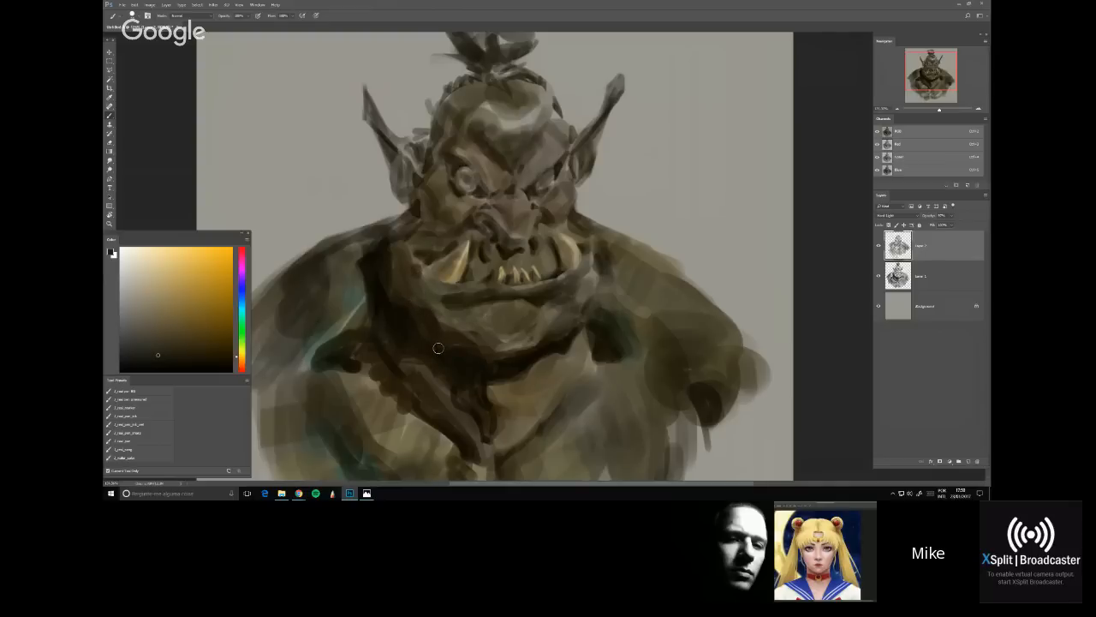
drag(462, 320, 524, 271)
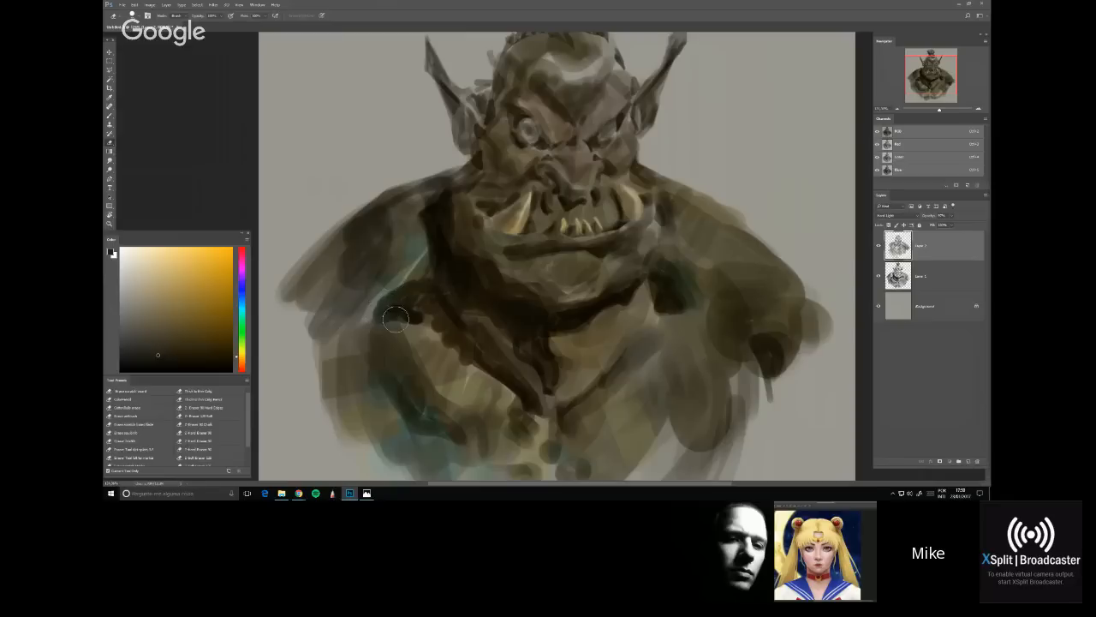
Choose a dark teal and paint a short vertical arm stroke beneath the right-hand shoulder
key(e)
key(x)
key(b)
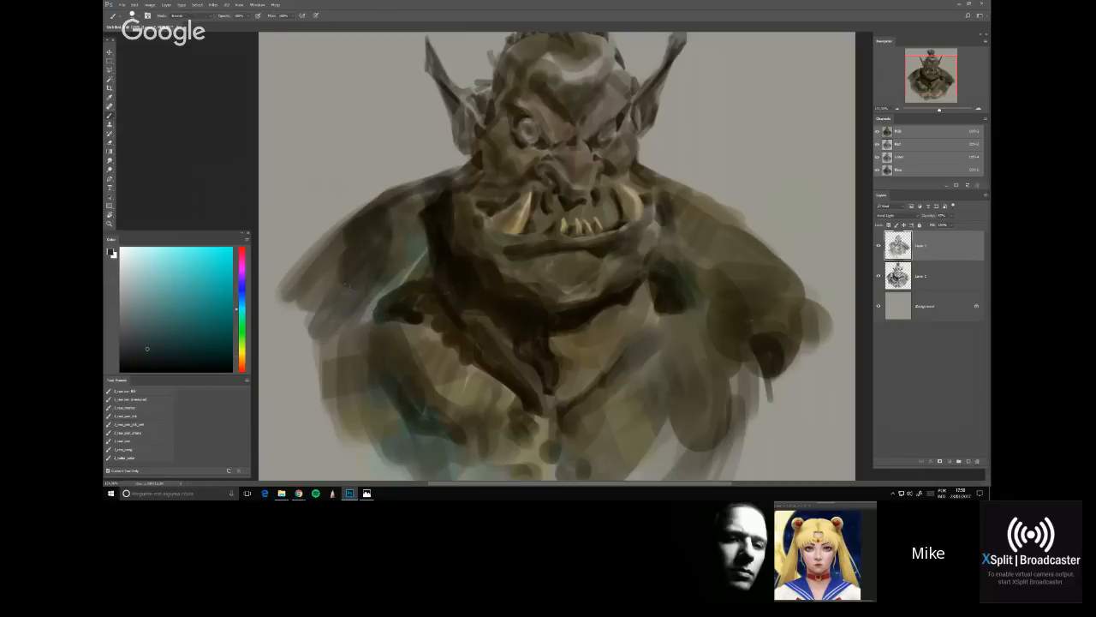
click(137, 351)
click(145, 357)
scroll(488, 250, down, 1)
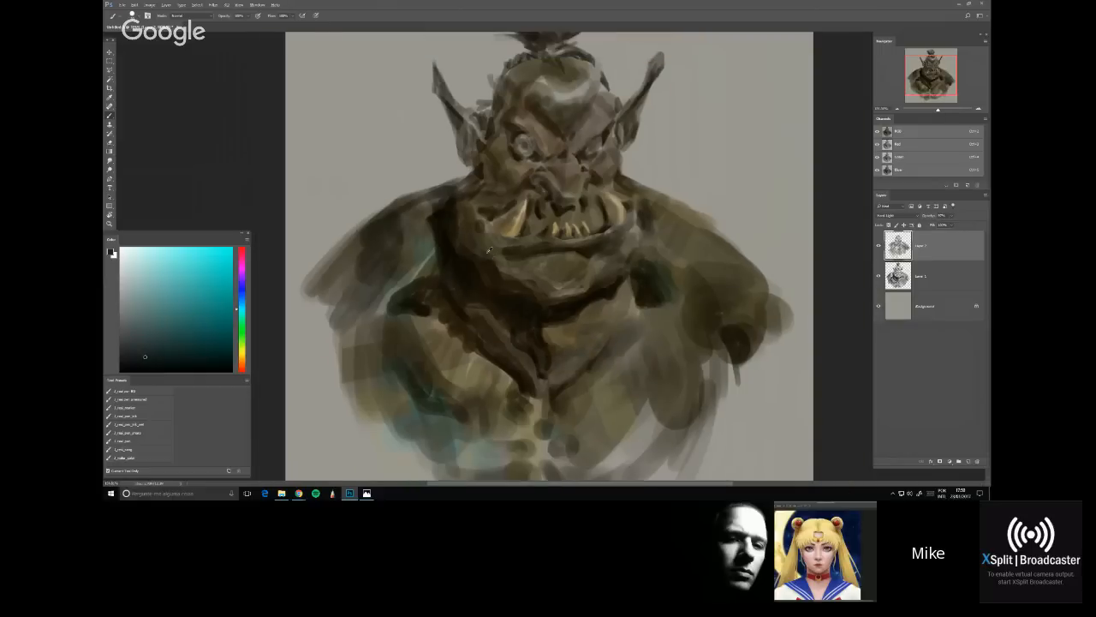
scroll(488, 250, down, 2)
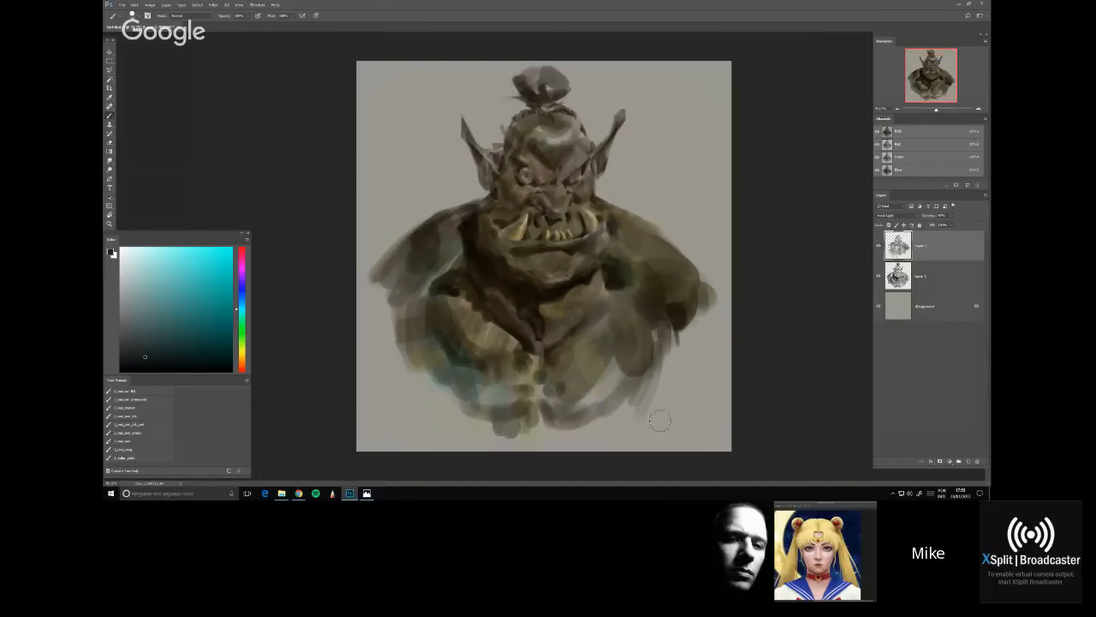
drag(668, 318, 674, 370)
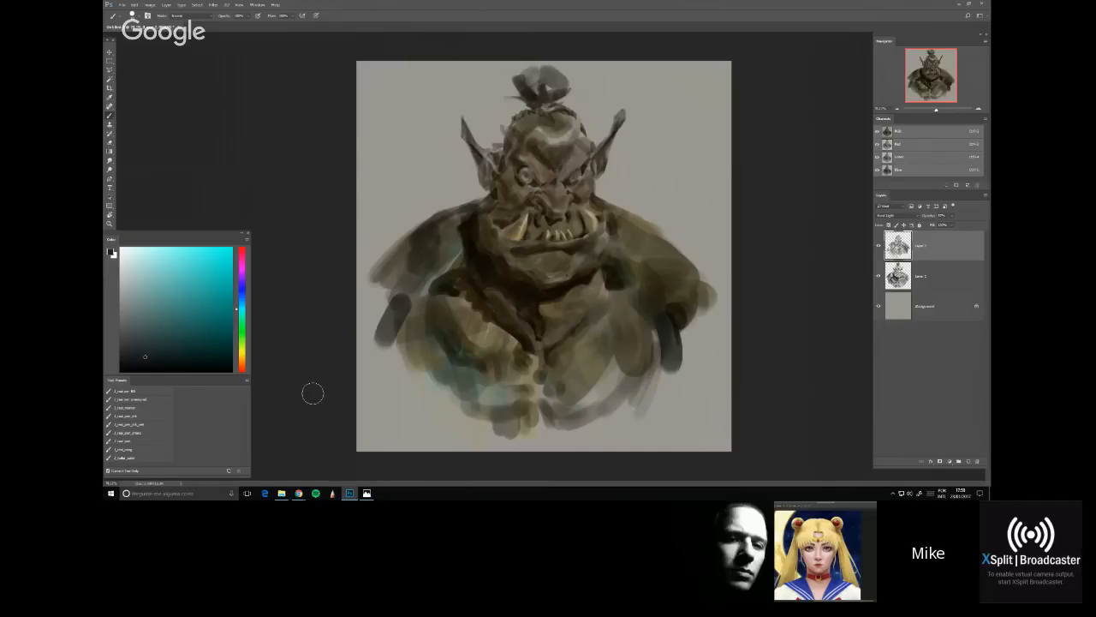
Try dark teal and dark yellow strokes on the opposite arm, beside the chest's left edge
mouse_move(401, 301)
mouse_down()
mouse_move(387, 333)
mouse_move(395, 350)
mouse_up()
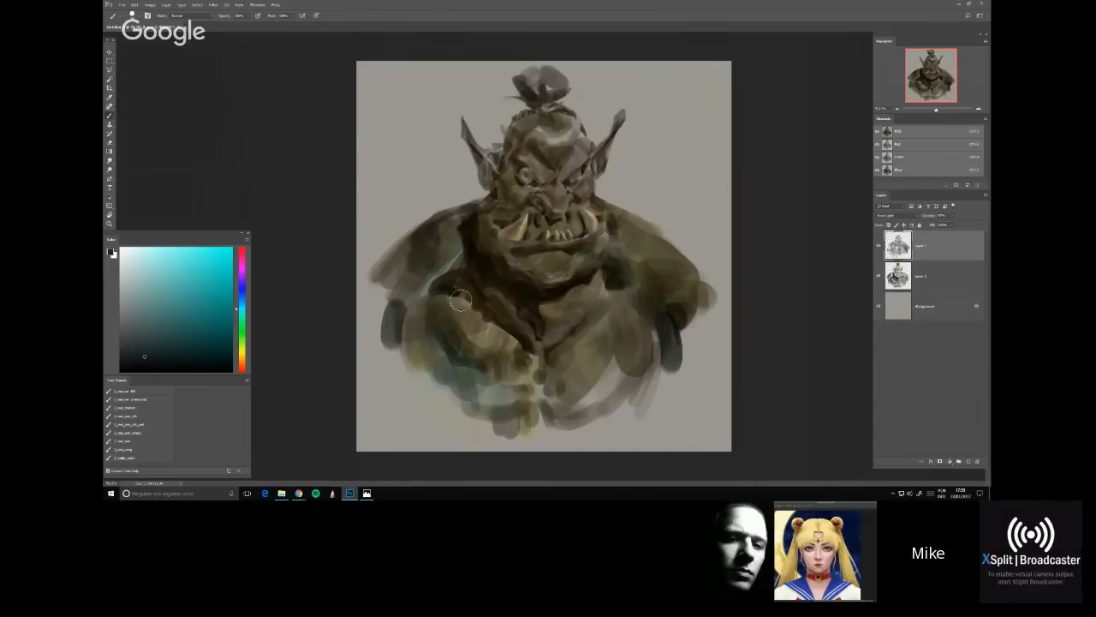
click(244, 364)
drag(401, 301, 390, 358)
click(145, 352)
click(240, 355)
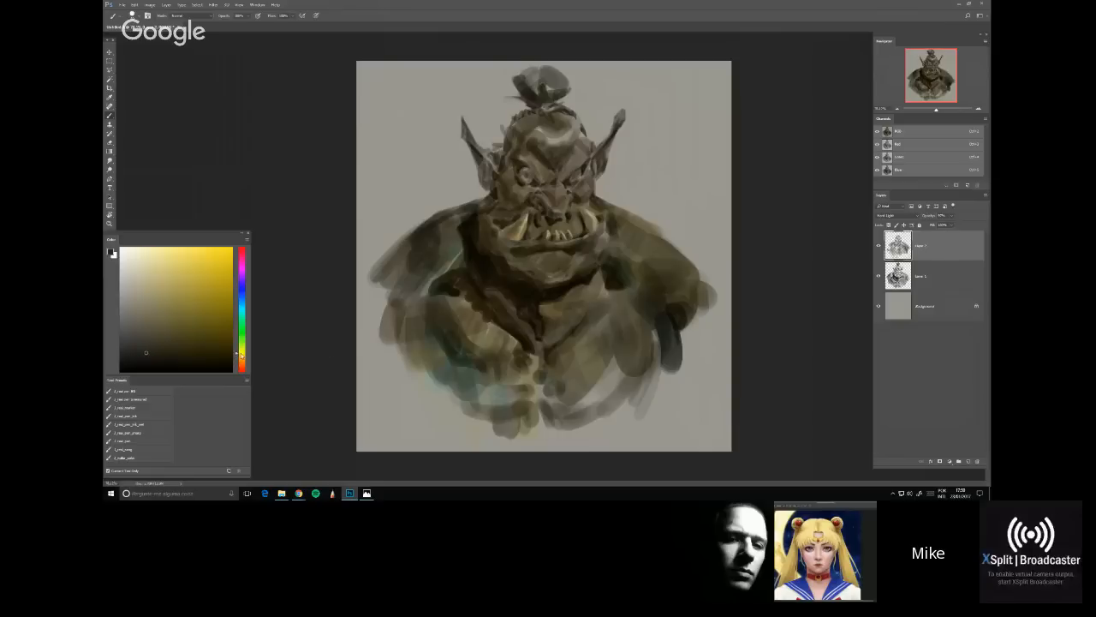
drag(399, 296, 382, 349)
click(161, 350)
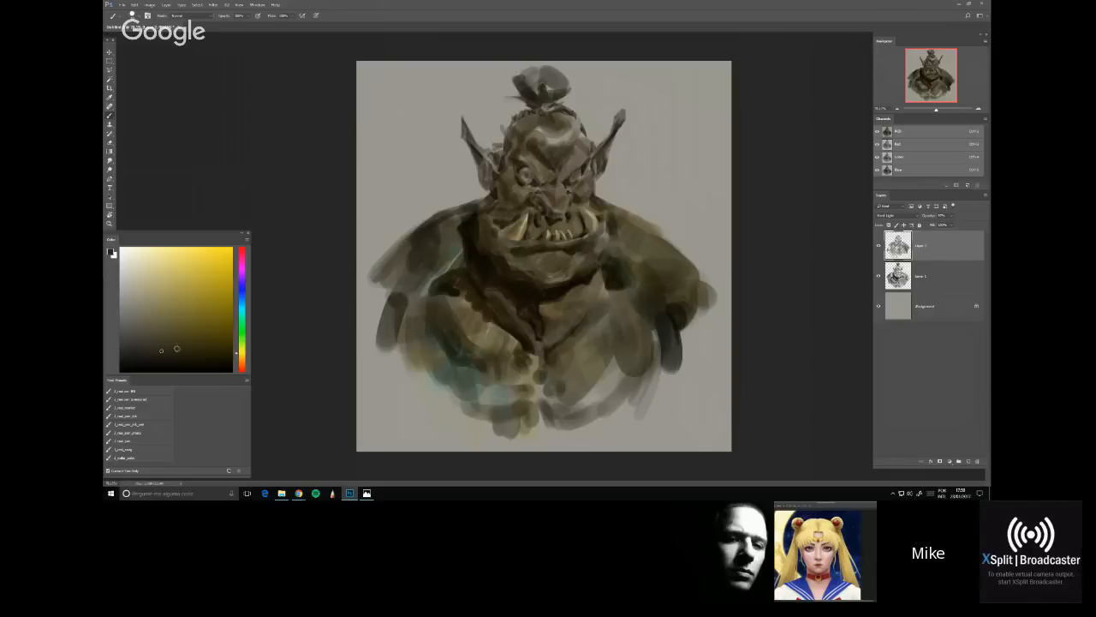
click(242, 308)
mouse_move(399, 292)
mouse_down()
mouse_move(387, 364)
mouse_move(391, 296)
mouse_move(396, 349)
mouse_up()
Try the left-hand arm stroke in dark green and olive hues, and undo the trial strokes
click(152, 352)
key(ctrl+alt+z)
key(ctrl+alt+z)
click(245, 341)
key(ctrl+alt+z)
drag(401, 293, 387, 352)
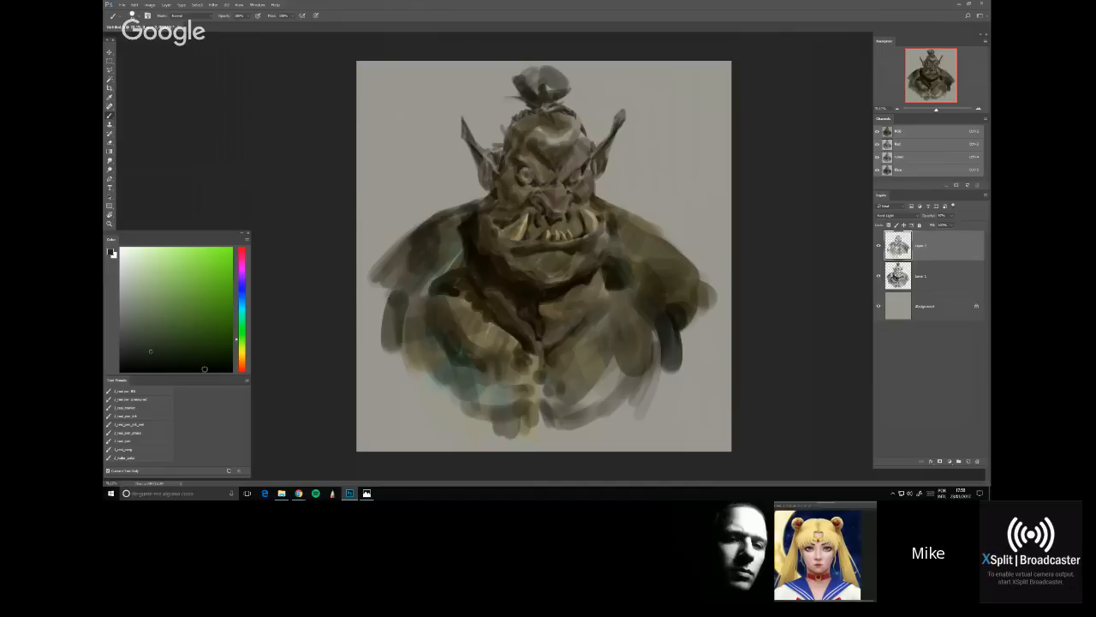
click(155, 358)
click(241, 351)
key(ctrl+alt+z)
mouse_move(401, 291)
mouse_down()
mouse_move(383, 341)
mouse_move(426, 258)
mouse_move(395, 286)
mouse_move(443, 239)
mouse_move(364, 299)
mouse_up()
key(ctrl+alt+z)
key(ctrl+alt+z)
key(ctrl+alt+z)
key(ctrl+alt+z)
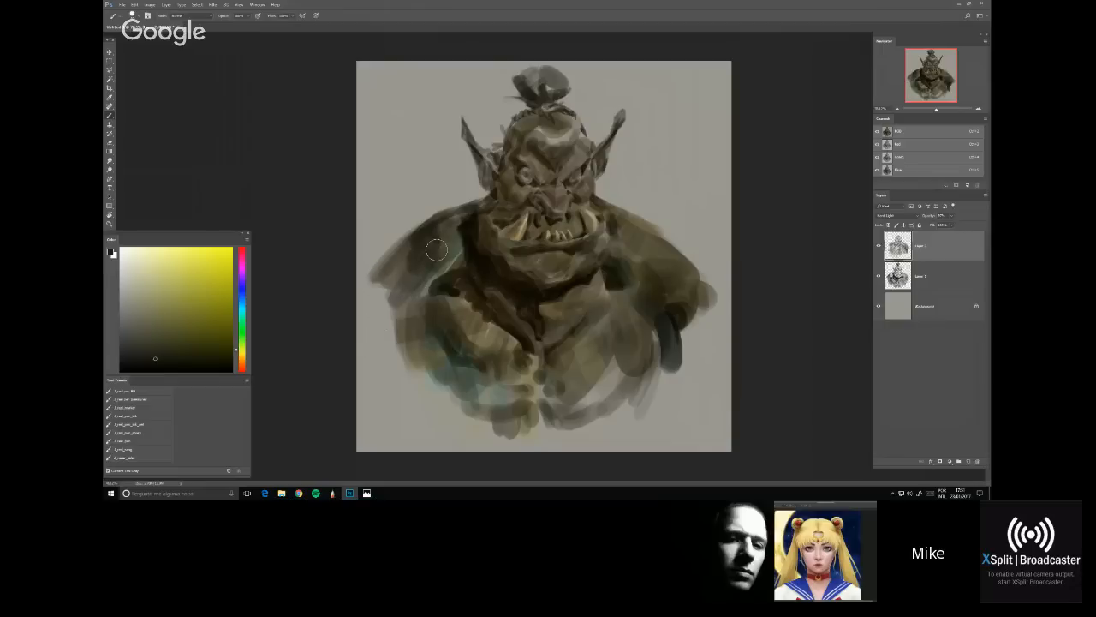
Darken the socket and upper cheek around the wide-open eye with small dark olive strokes
scroll(518, 163, up, 1)
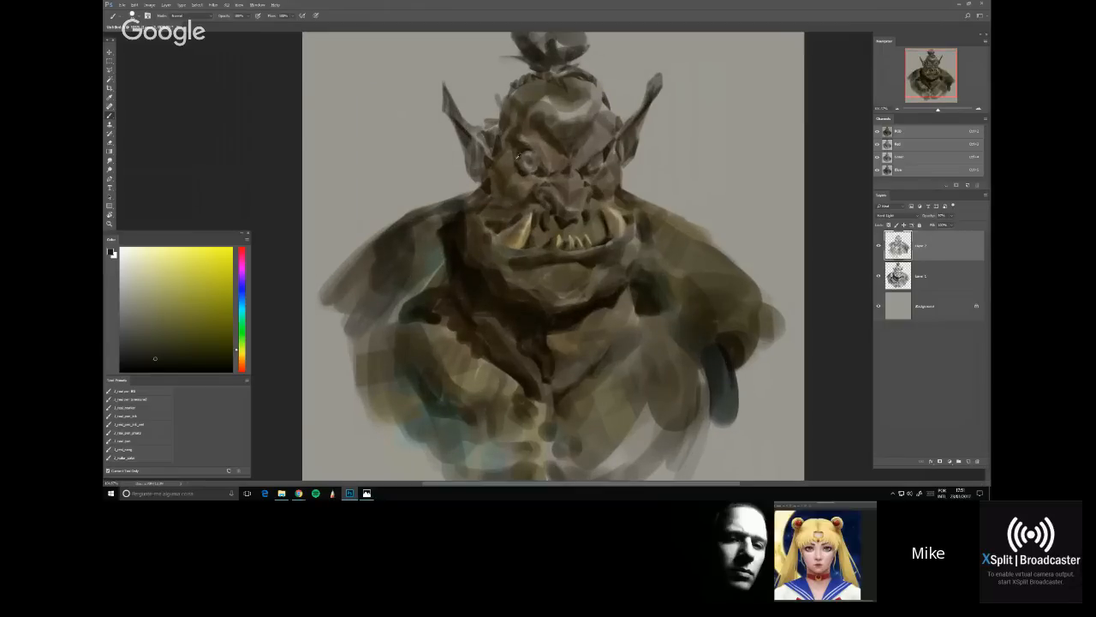
scroll(519, 157, up, 2)
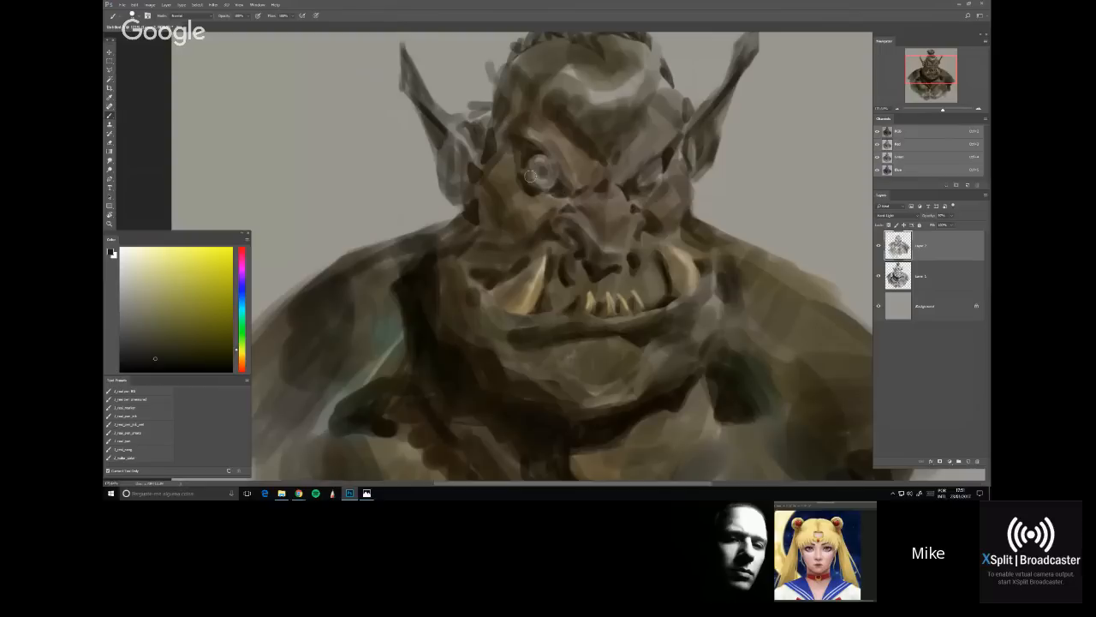
mouse_move(532, 183)
mouse_down()
mouse_move(553, 189)
mouse_move(520, 201)
mouse_move(527, 197)
mouse_up()
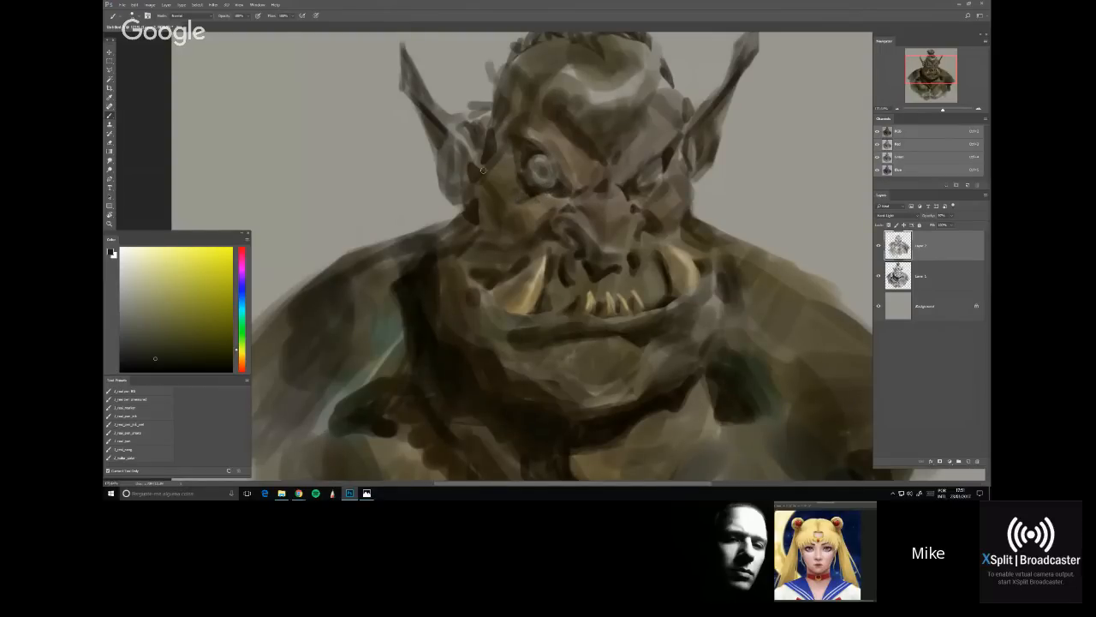
drag(519, 193, 511, 188)
mouse_move(514, 171)
mouse_down()
mouse_move(509, 141)
mouse_move(512, 169)
mouse_up()
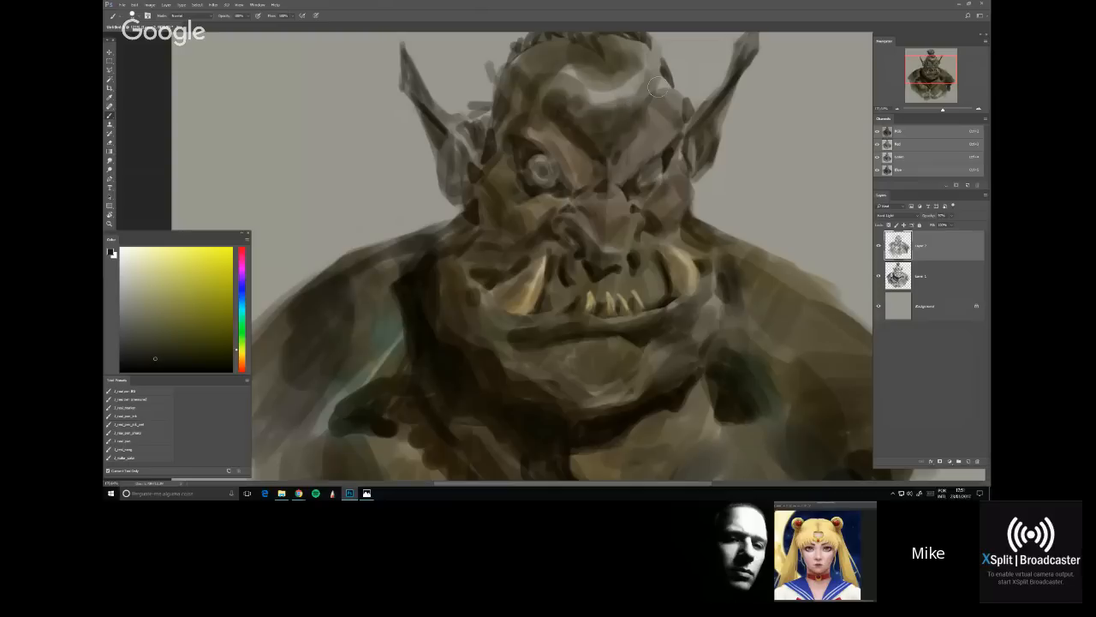
Adjust the brush size and undo the last two brush strokes
key(bracketleft)
key(bracketleft)
key(bracketleft)
key(bracketleft)
key(bracketright)
key(bracketright)
key(ctrl+alt+z)
key(ctrl+alt+z)
scroll(470, 169, down, 2)
scroll(470, 170, down, 3)
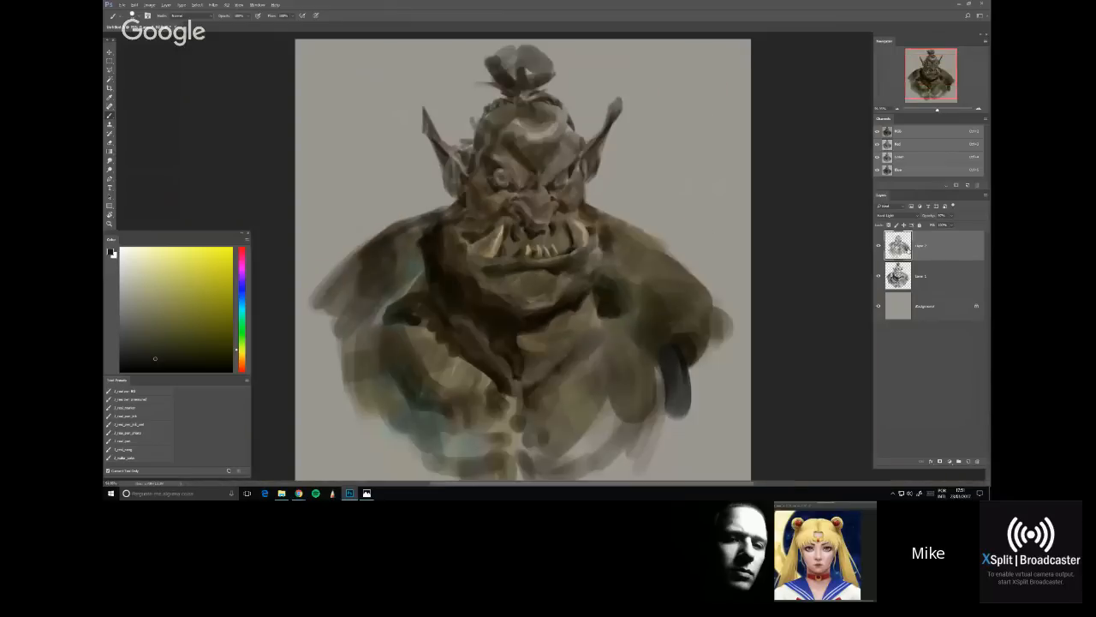
Check the image size settings without changing them and view the whole bust
key(ctrl+alt+i)
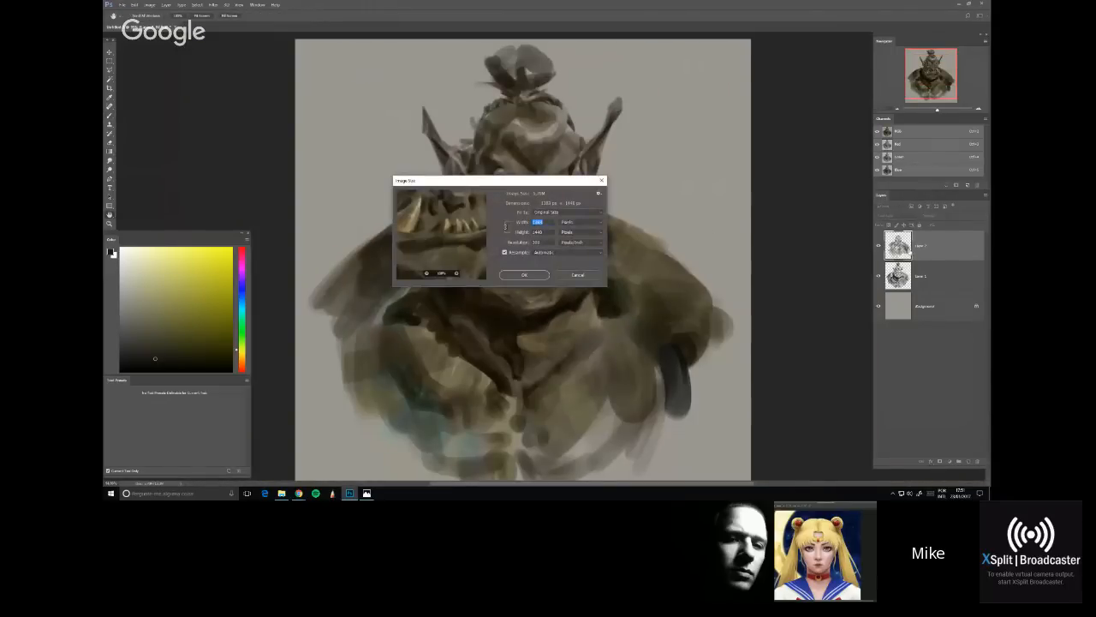
key(Escape)
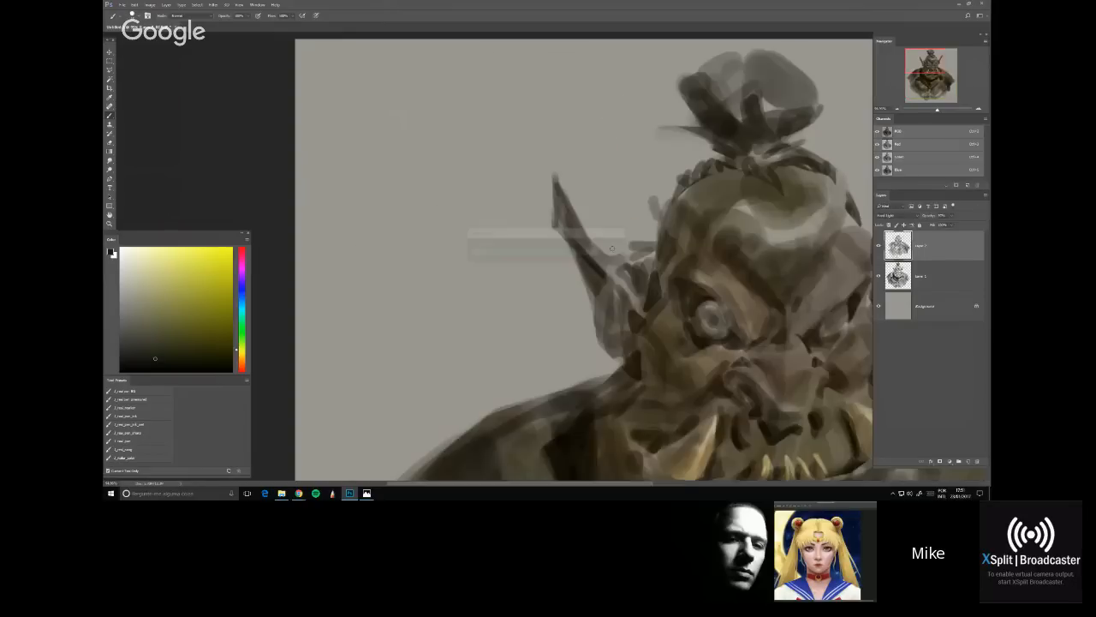
drag(781, 393, 563, 238)
scroll(562, 238, down, 6)
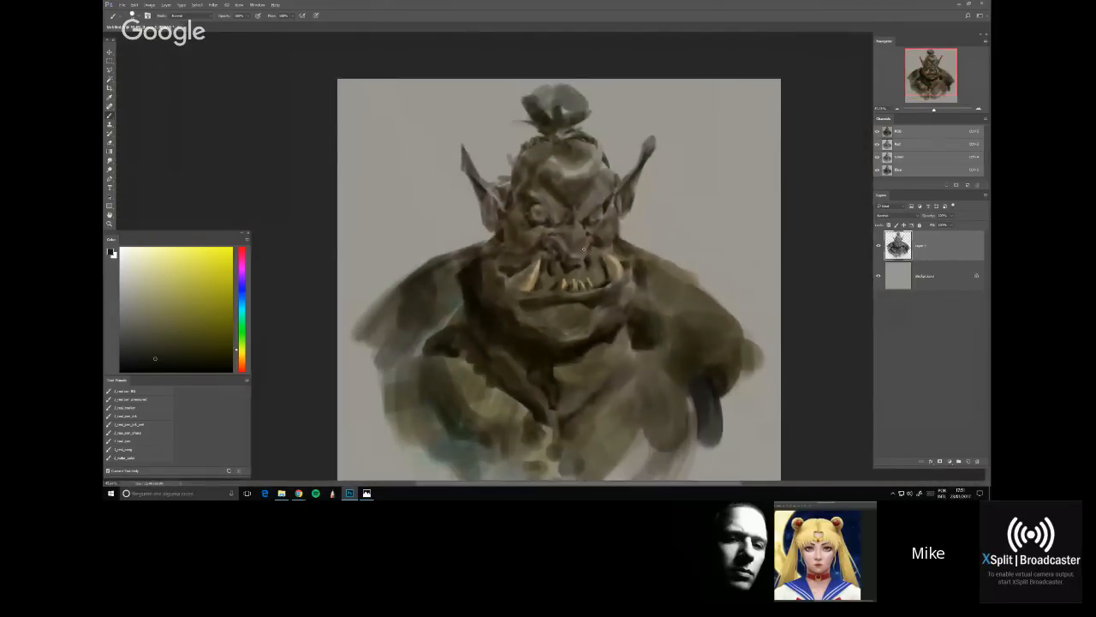
Copy the background inside the bust's outline to a new layer and merge it with the two paint layers
ctrl+click(902, 283)
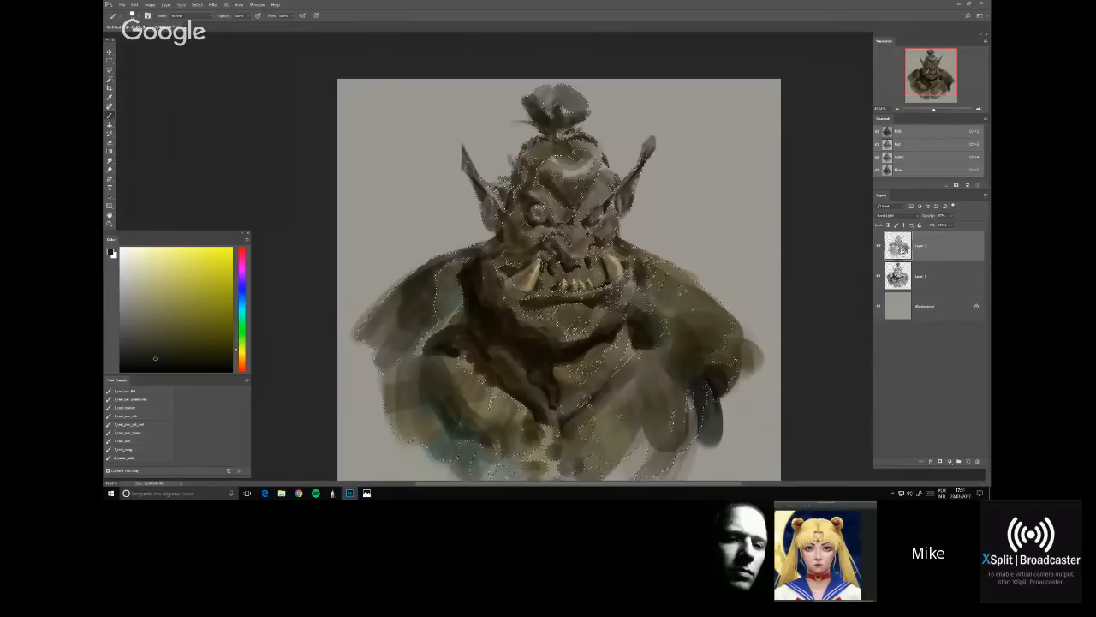
click(902, 283)
click(902, 309)
key(ctrl+j)
shift+click(905, 251)
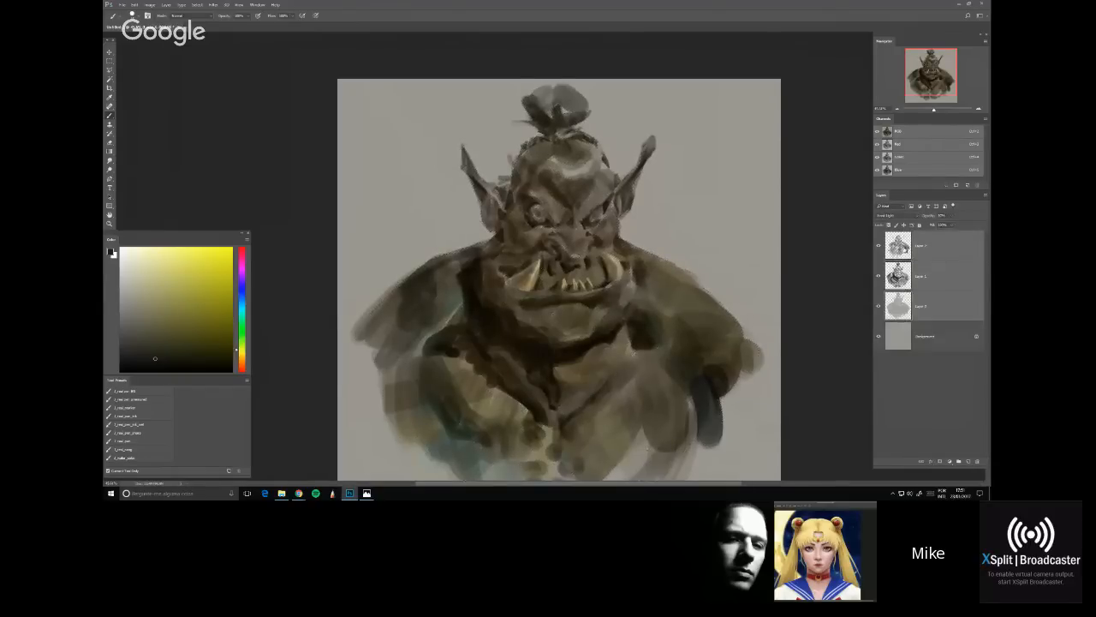
key(ctrl+e)
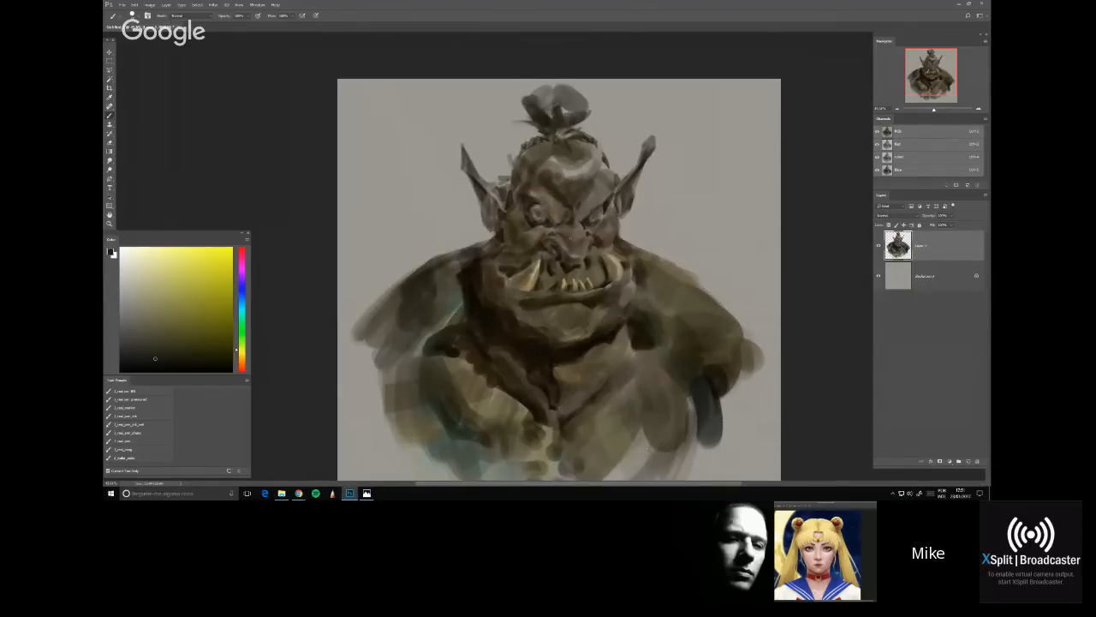
Lasso the inner edge of the curved right-hand tusk and paint it with a light tone sampled from the tusk
mouse_move(571, 238)
mouse_down()
mouse_move(556, 210)
mouse_move(591, 245)
mouse_up()
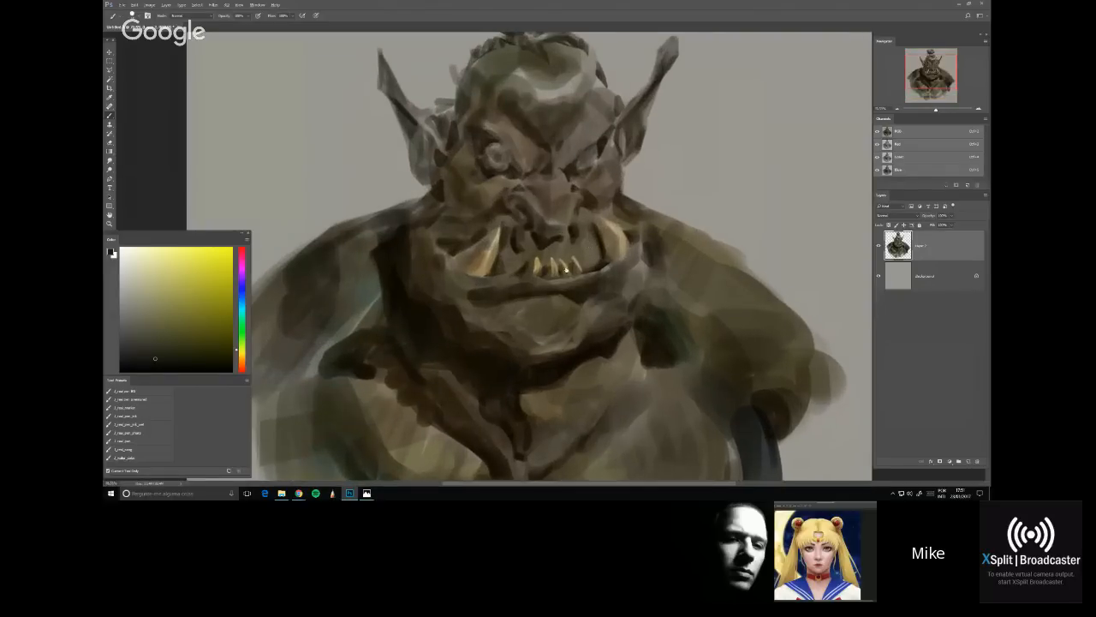
key(l)
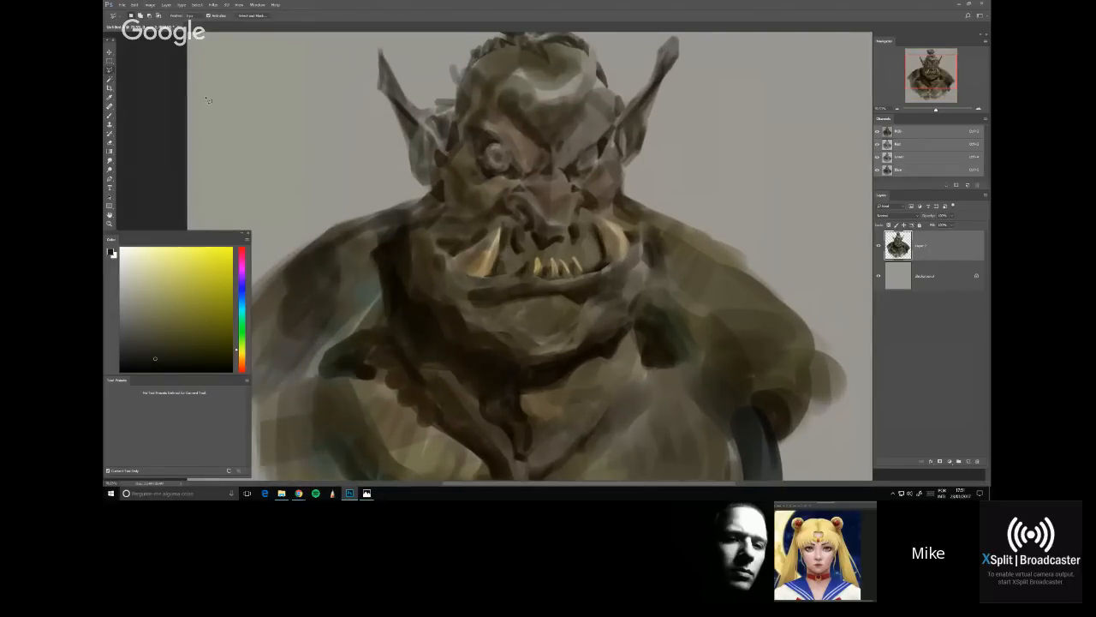
mouse_move(607, 266)
mouse_down()
mouse_move(595, 220)
mouse_move(628, 233)
mouse_move(633, 248)
mouse_move(606, 266)
mouse_up()
key(b)
alt+click(620, 238)
right_click(612, 214)
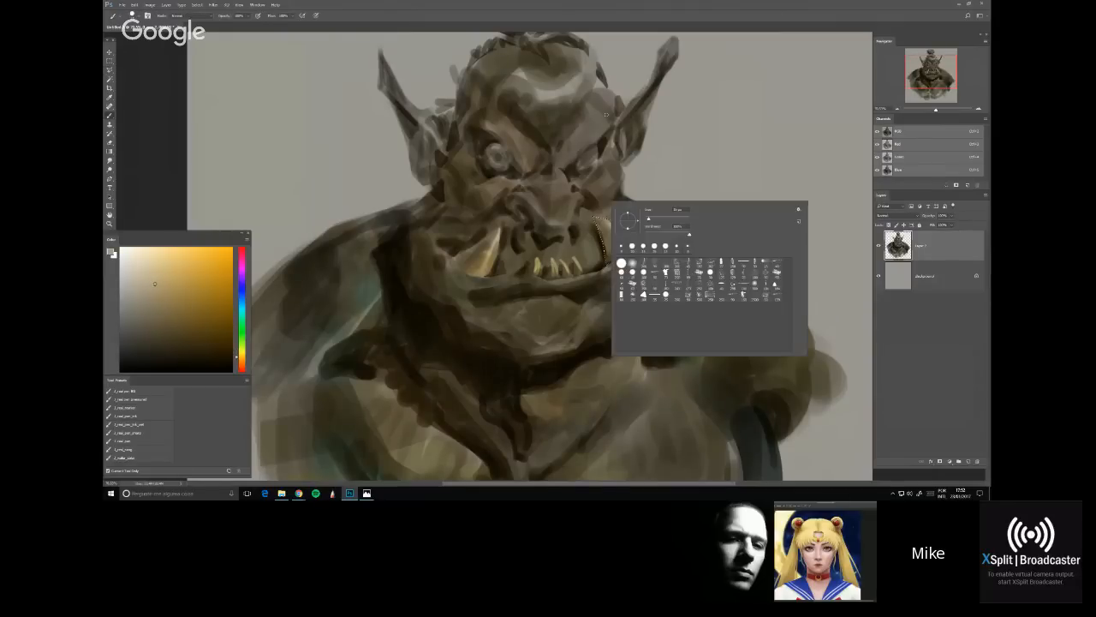
click(685, 161)
drag(595, 214, 601, 223)
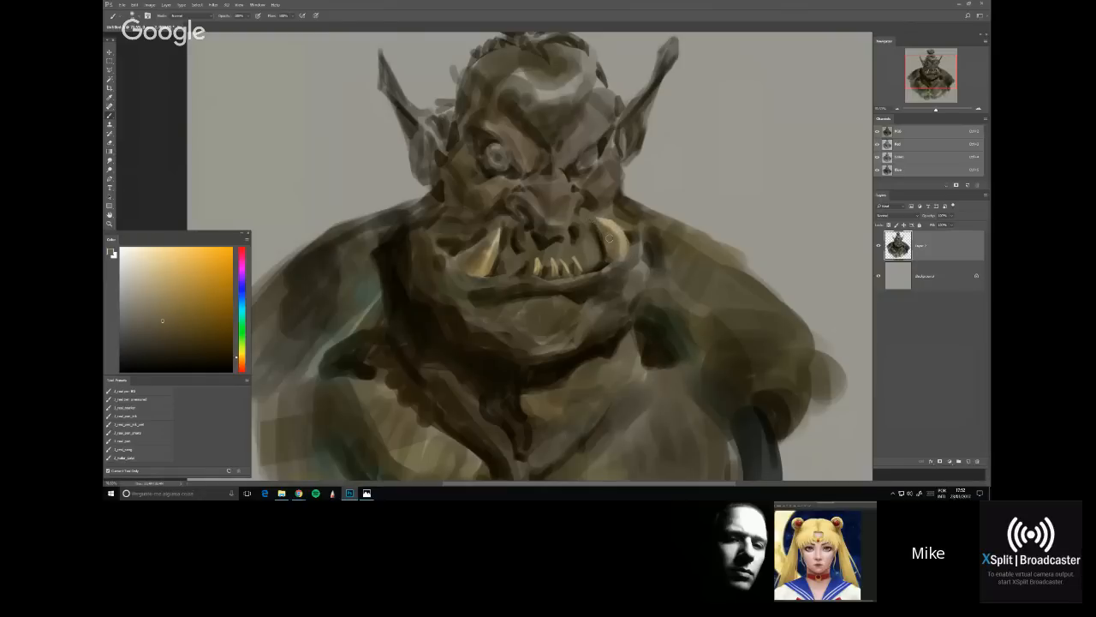
Shade the curved right-hand tusk and its edge with sampled tones and a dark golden brown
alt+click(605, 237)
drag(602, 248, 601, 232)
alt+click(611, 261)
mouse_move(592, 242)
mouse_down()
mouse_move(591, 217)
mouse_move(598, 221)
mouse_up()
click(196, 342)
drag(602, 229, 618, 249)
Lasso the straight left-hand tusk, brighten its tip and side with sampled beige, deselect, and sample surrounding tones
key(l)
mouse_move(457, 258)
mouse_down()
mouse_move(508, 223)
mouse_move(490, 279)
mouse_move(460, 272)
mouse_move(456, 259)
mouse_up()
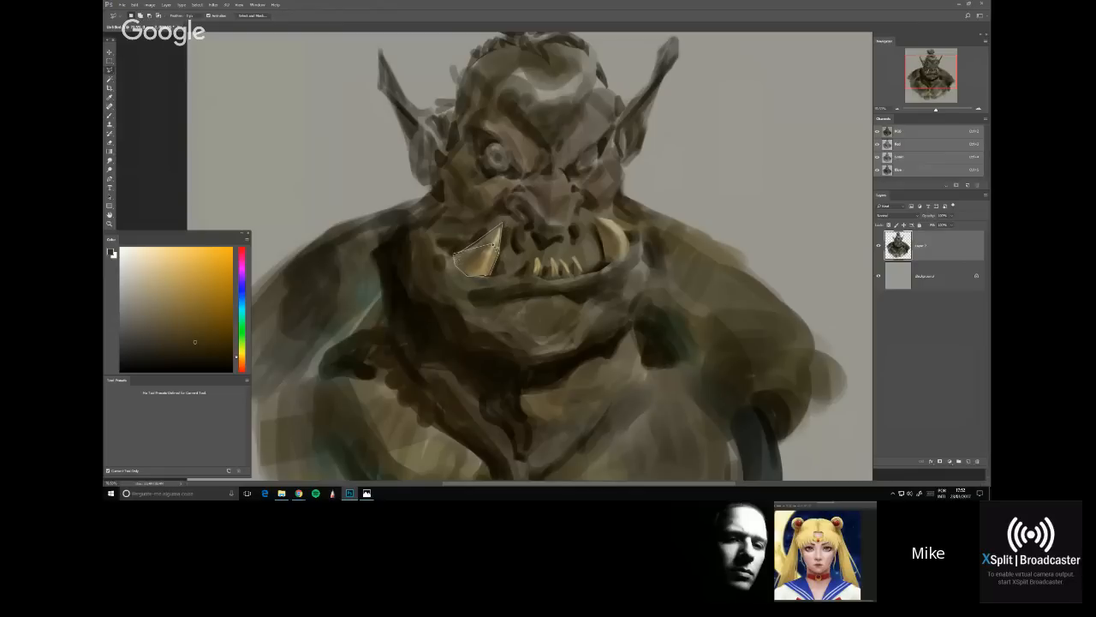
key(b)
alt+click(503, 220)
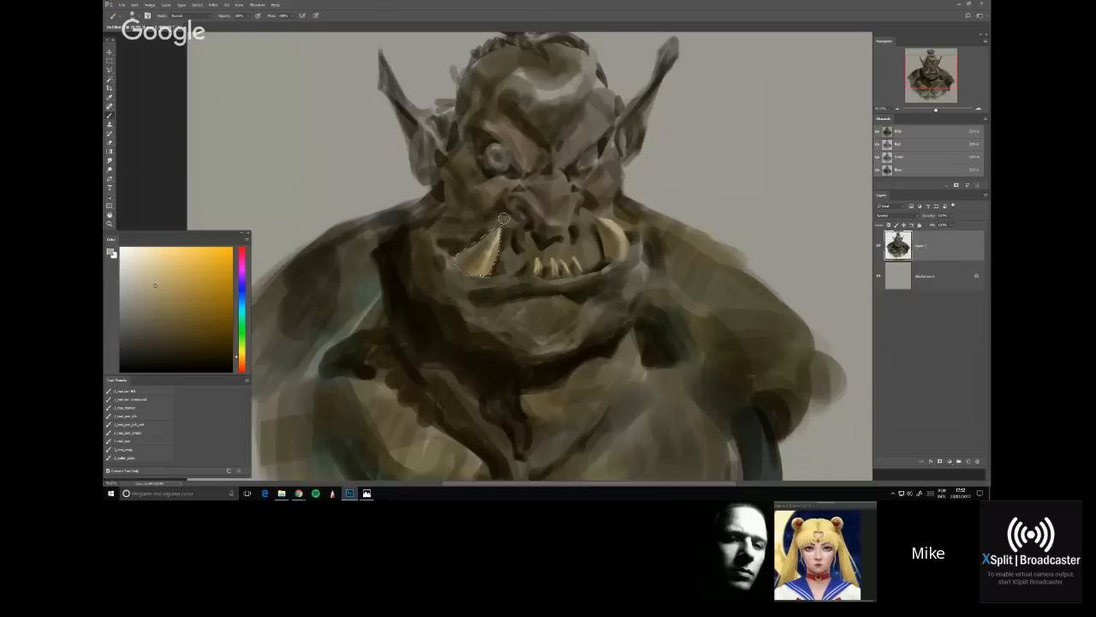
drag(502, 232, 489, 264)
key(ctrl+d)
alt+click(605, 235)
alt+click(602, 236)
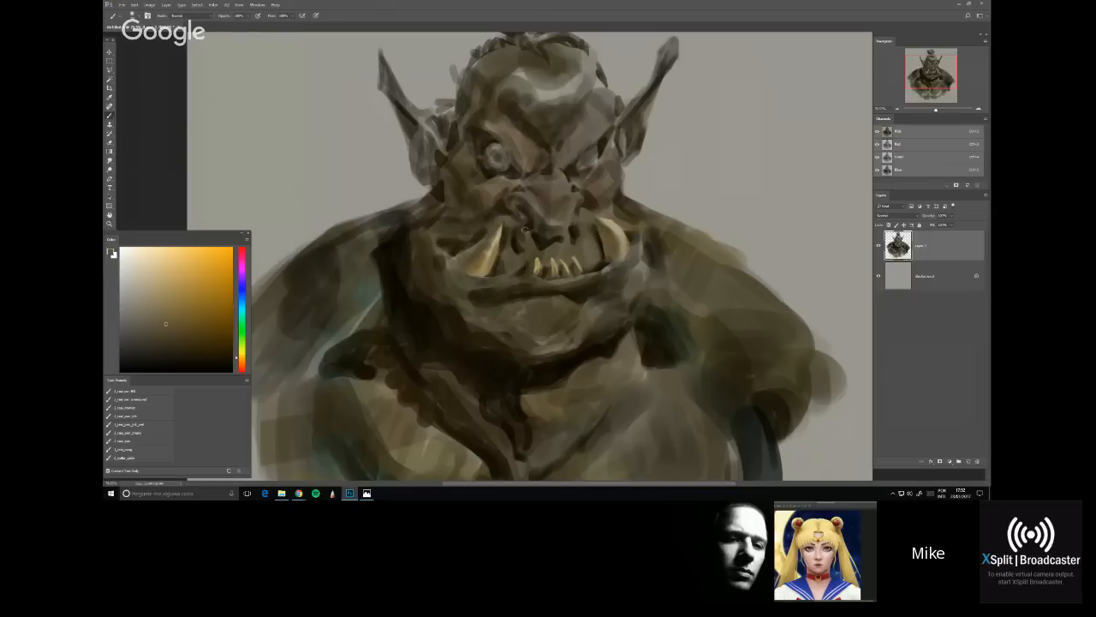
alt+click(468, 254)
Lasso the gum areas along the lower lip beneath both tusks and the small teeth
key(l)
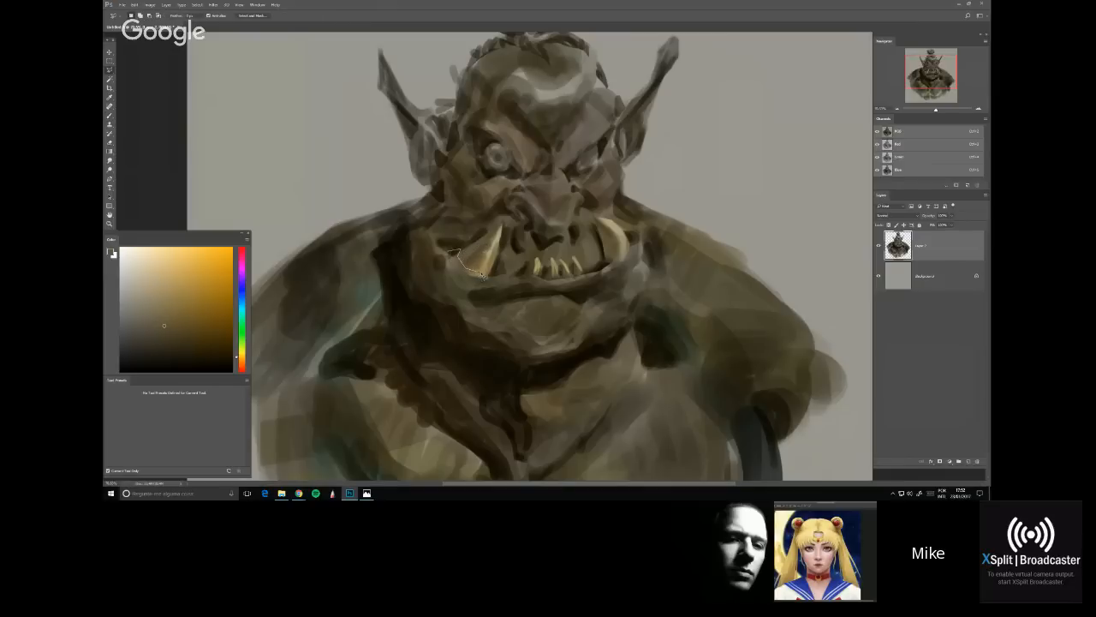
mouse_move(482, 274)
mouse_down()
mouse_move(506, 274)
mouse_move(462, 274)
mouse_move(449, 255)
mouse_up()
click(545, 279)
click(547, 283)
mouse_move(590, 273)
mouse_down()
mouse_move(559, 287)
mouse_move(548, 279)
mouse_up()
key(b)
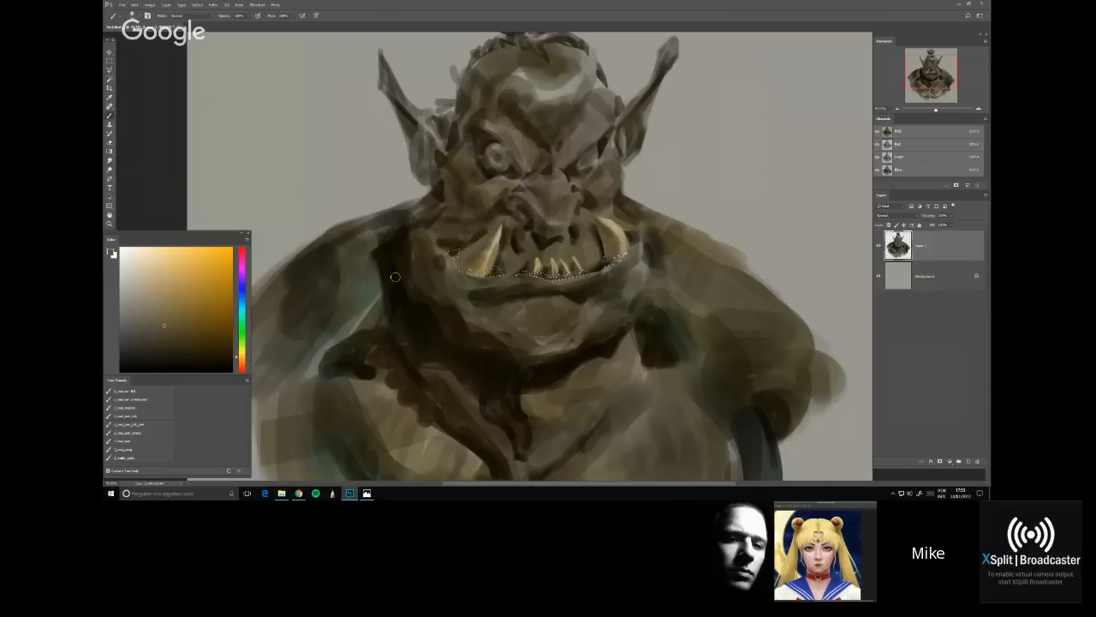
Hide the selection outline and paint the gum strip beneath the tusks and teeth in teal
click(160, 342)
click(239, 328)
key(ctrl+d)
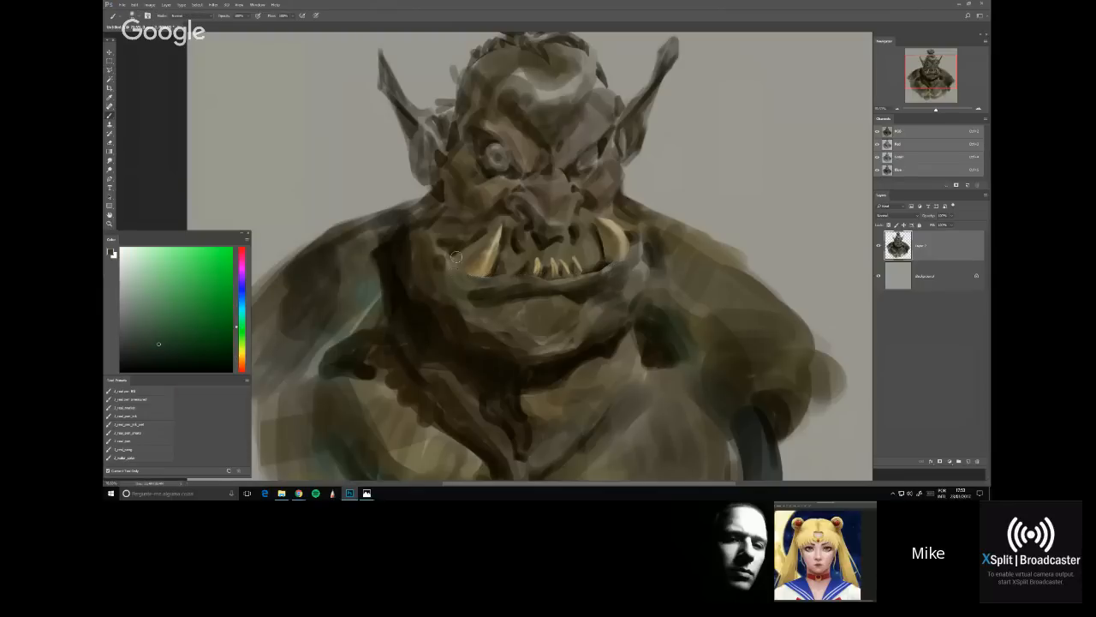
mouse_move(456, 257)
mouse_down()
mouse_move(462, 232)
mouse_move(485, 275)
mouse_up()
click(240, 311)
drag(447, 253, 610, 272)
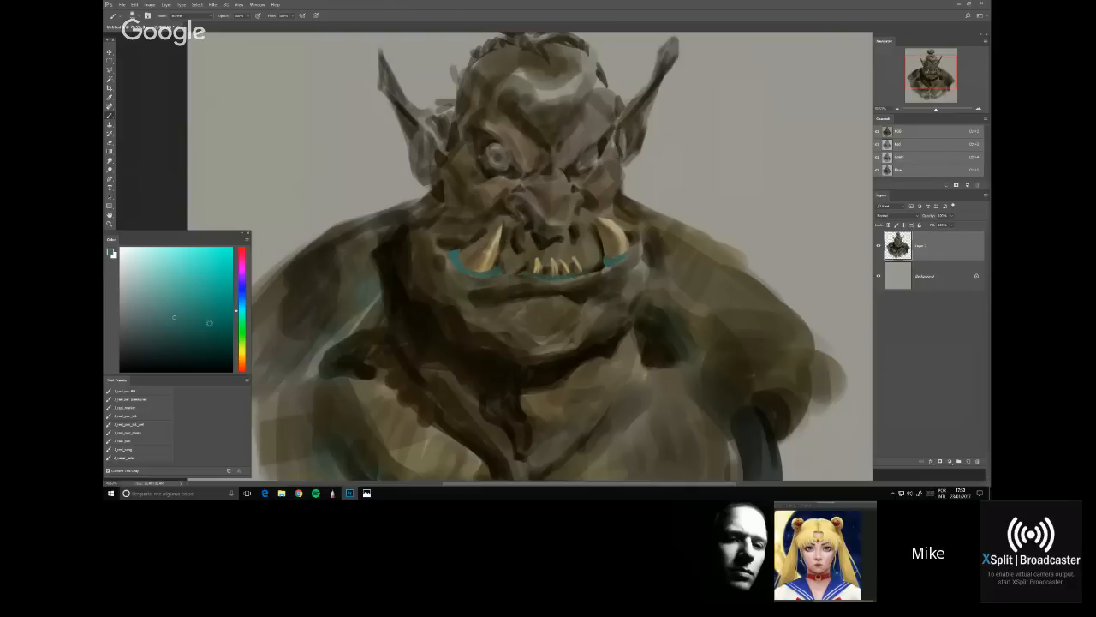
Darken the teal gums around the tusks and teeth with near-black green shading
click(153, 347)
right_click(510, 203)
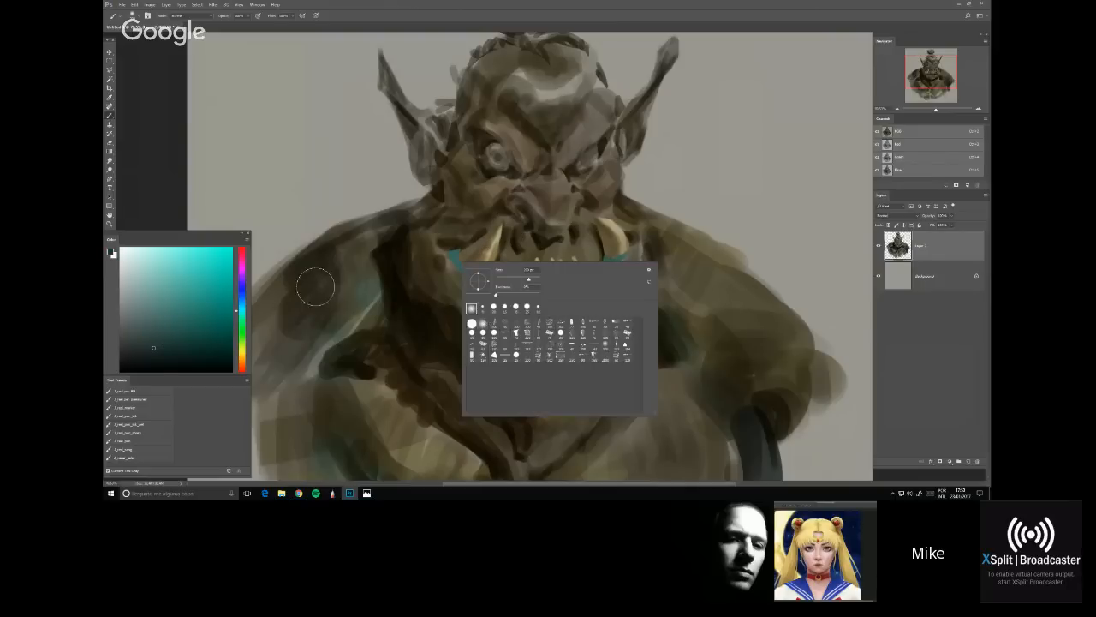
click(240, 347)
click(160, 364)
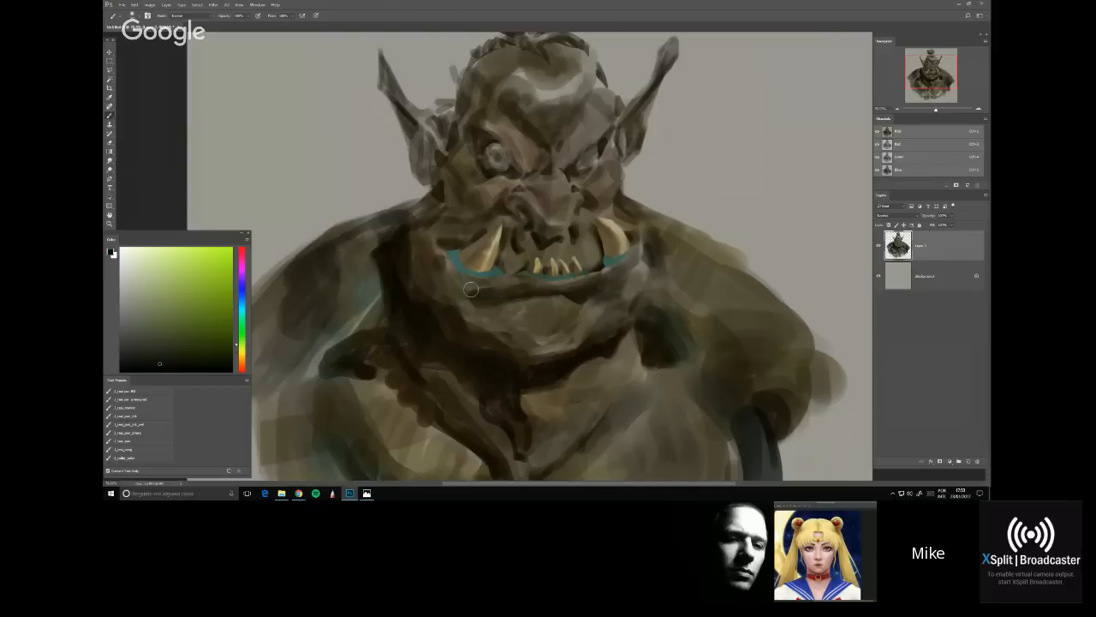
mouse_move(448, 254)
mouse_down()
mouse_move(478, 289)
mouse_move(457, 272)
mouse_move(458, 249)
mouse_move(469, 282)
mouse_move(498, 279)
mouse_move(465, 257)
mouse_up()
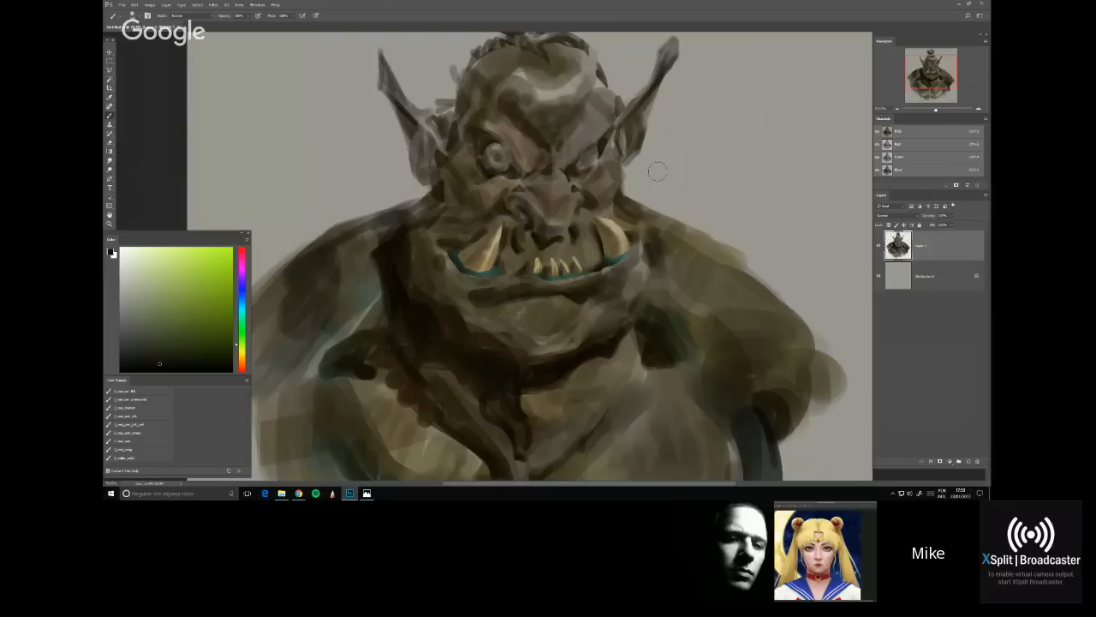
Invert the selection surrounding the teal gum areas of the orc's lower mouth
key(bracketleft)
key(bracketleft)
key(l)
right_click(494, 229)
click(515, 241)
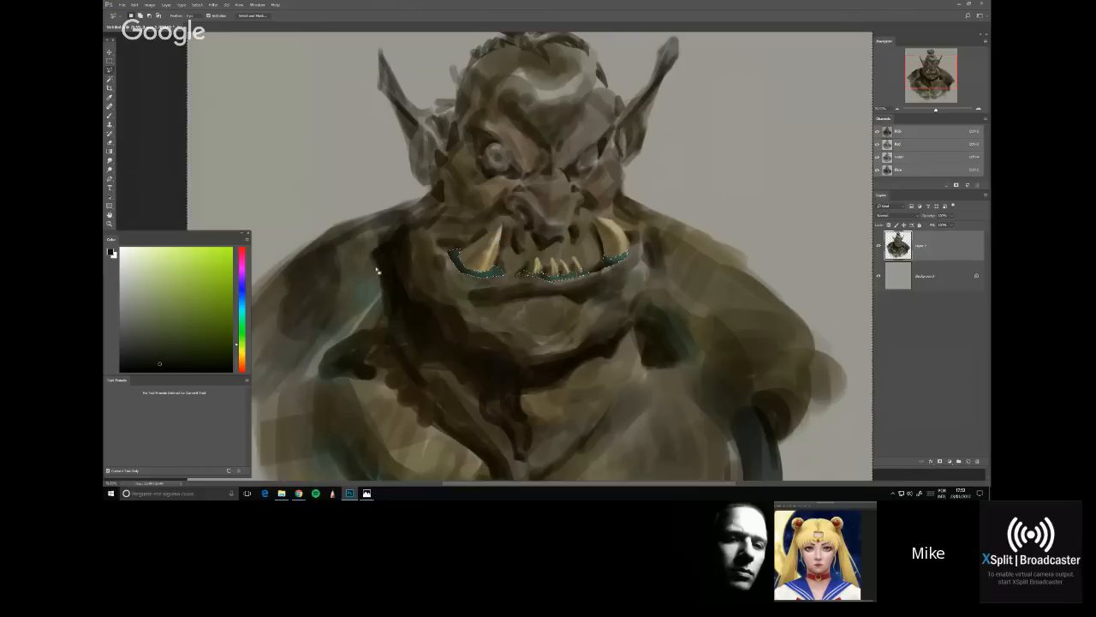
Sample a dark brown from the orc's shoulder for the brush and undo the last stroke
key(i)
click(366, 288)
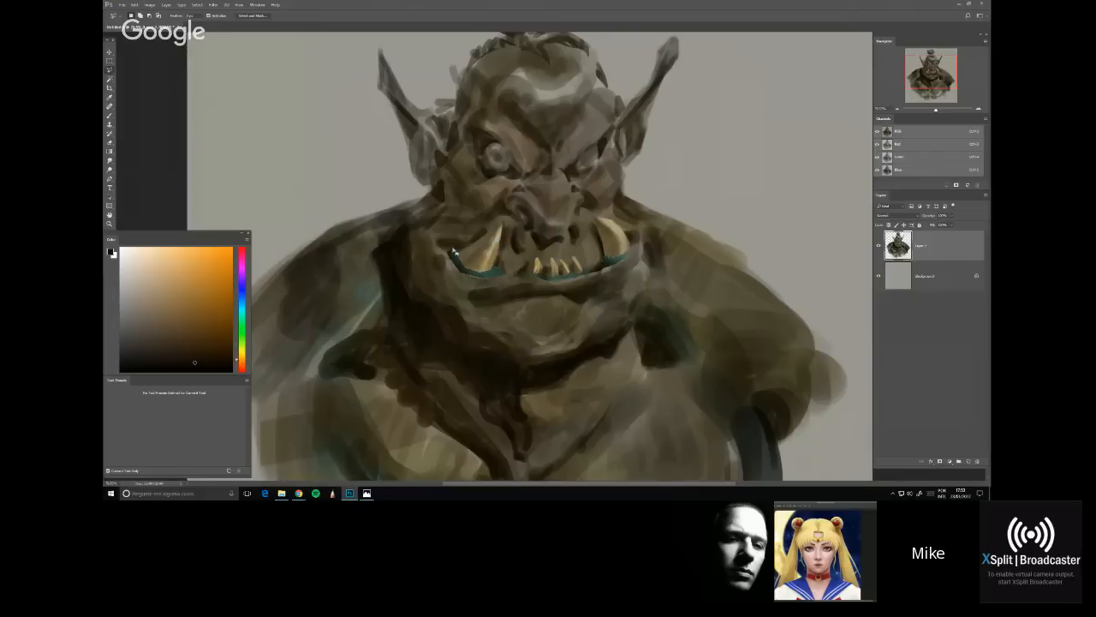
key(b)
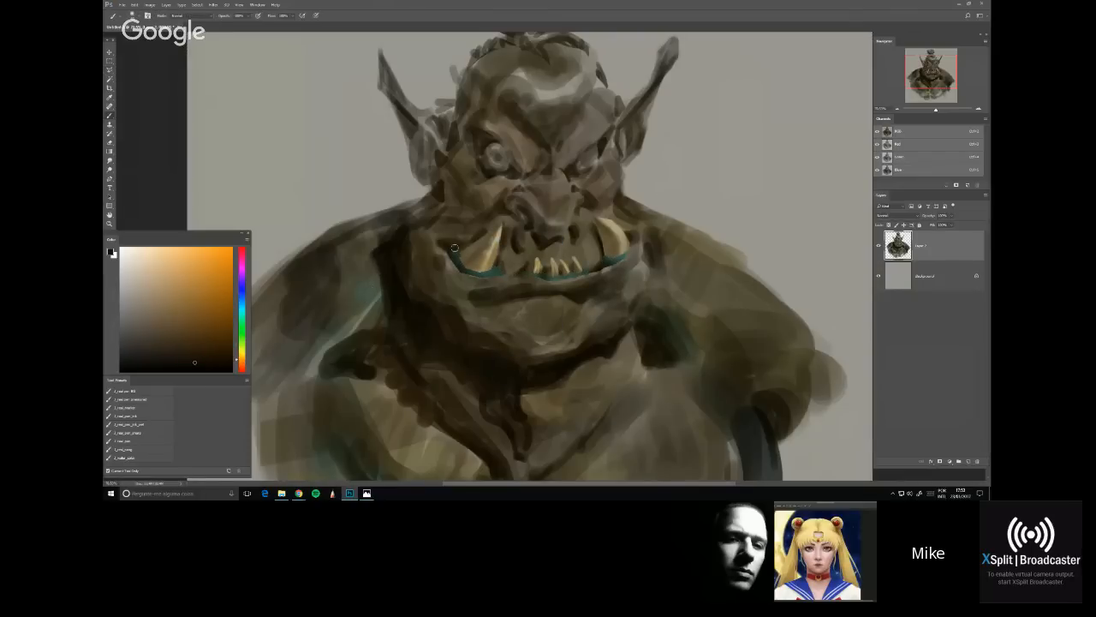
right_click(460, 241)
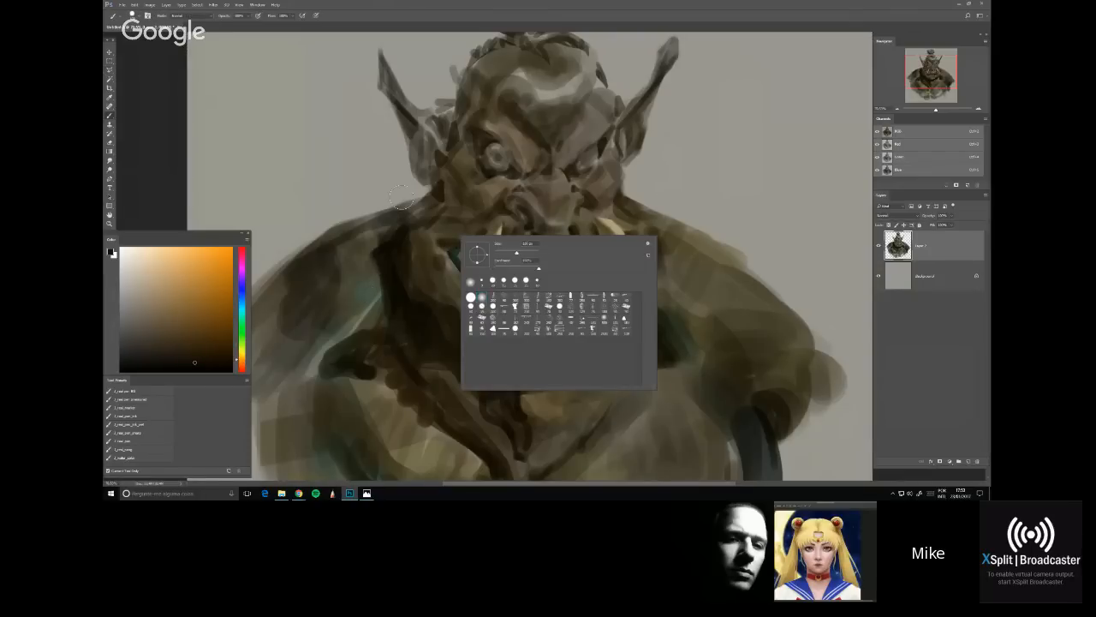
click(353, 162)
key(ctrl+z)
Shrink the brush considerably and paint dark brown details around the teal gums and tusks
key(bracketleft)
key(bracketleft)
key(bracketleft)
key(bracketleft)
key(bracketleft)
key(bracketleft)
key(bracketleft)
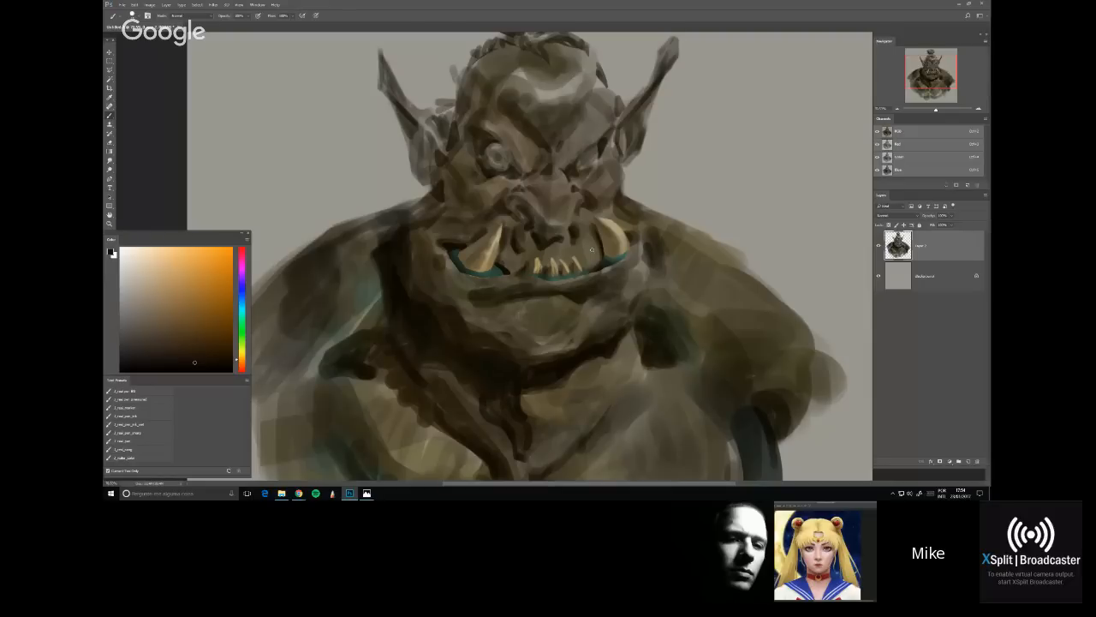
Choose the Smudge tool for the face, return to the Brush and sample a muted brown beside the mouth
click(111, 160)
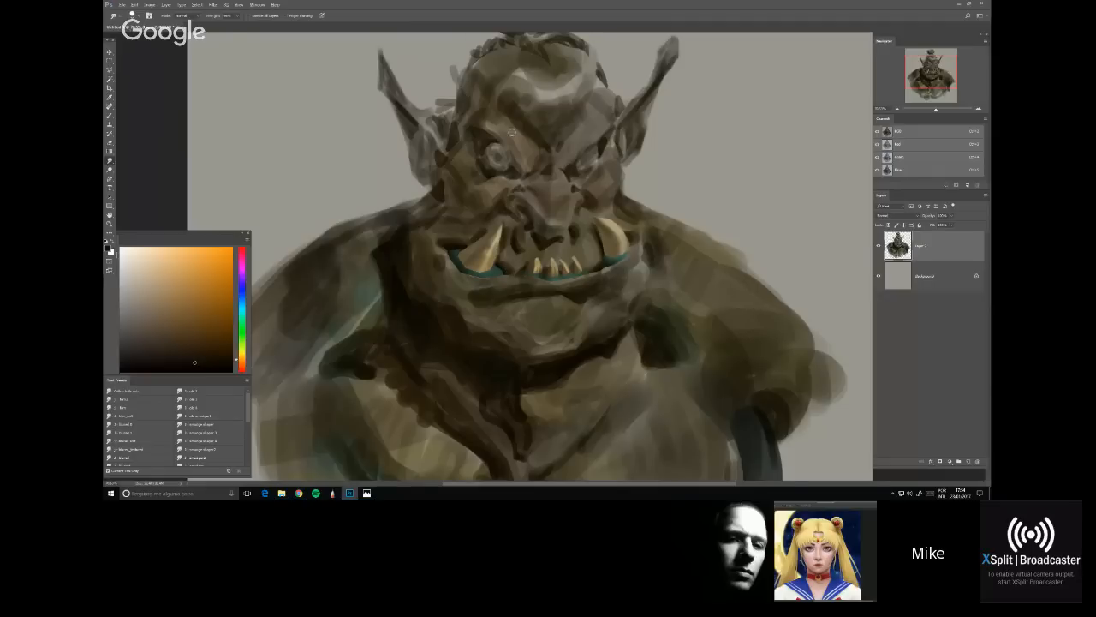
scroll(511, 133, down, 1)
scroll(527, 152, down, 1)
key(b)
alt+click(455, 244)
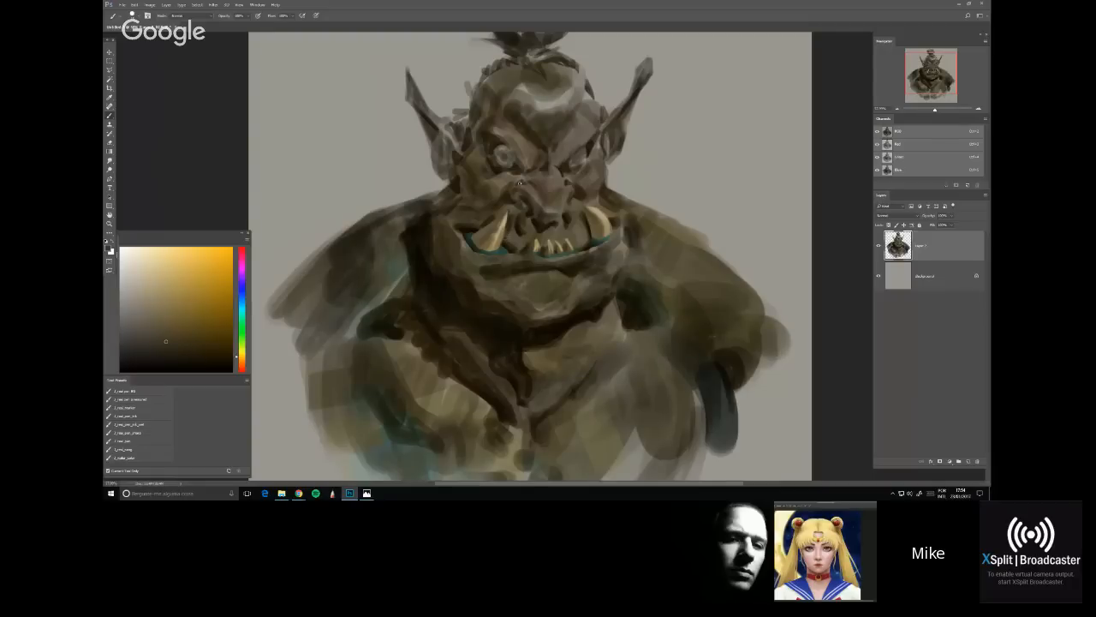
Try strokes around the mouth with a brown sampled beside the tusk, and undo them
alt+click(510, 248)
key(ctrl+z)
right_click(585, 245)
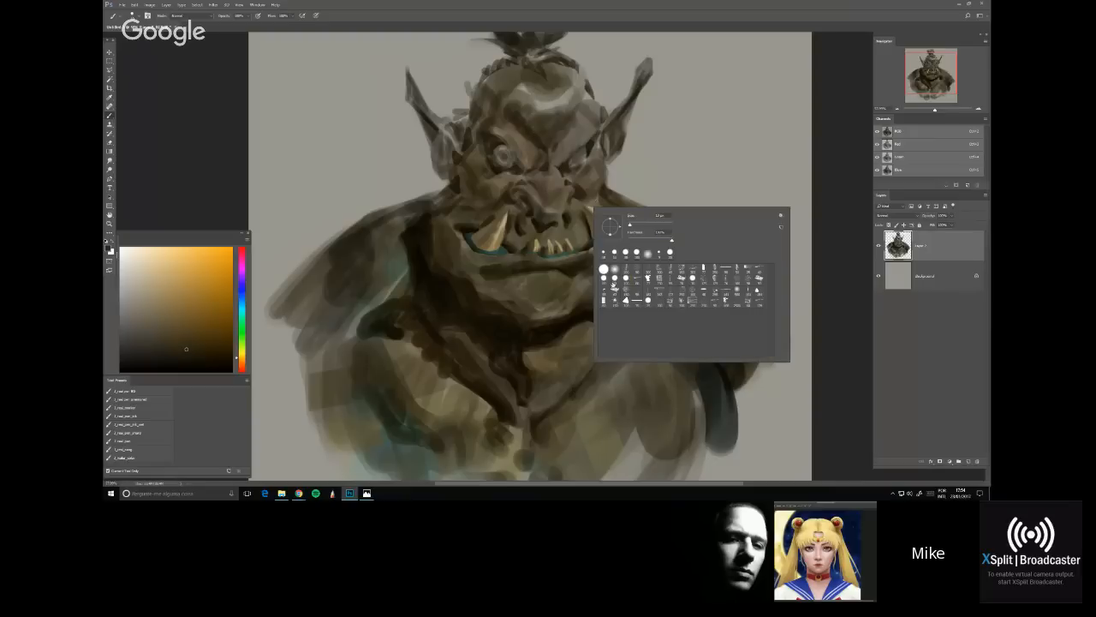
click(793, 148)
key(ctrl+alt+z)
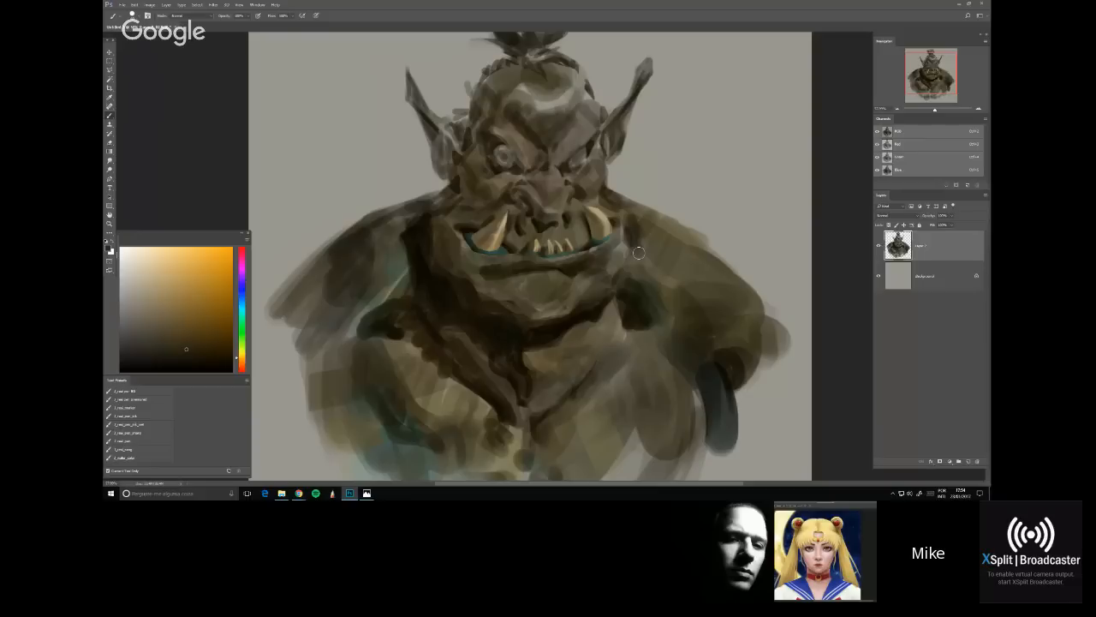
Sample dark browns from the neck folds and paint shadow down the centre of the chest
right_click(638, 252)
alt+click(492, 325)
alt+click(490, 323)
mouse_move(557, 364)
mouse_down()
mouse_move(525, 423)
mouse_move(526, 405)
mouse_move(532, 435)
mouse_up()
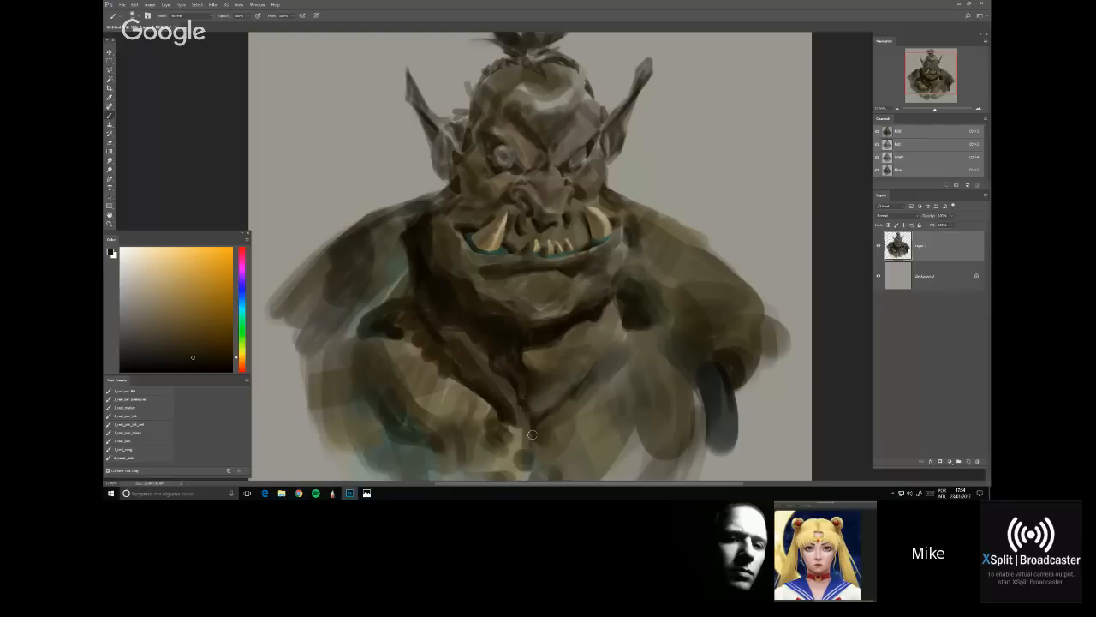
alt+click(521, 401)
alt+click(515, 376)
mouse_move(510, 372)
mouse_down()
mouse_move(521, 401)
mouse_move(489, 346)
mouse_move(502, 356)
mouse_move(488, 395)
mouse_move(489, 311)
mouse_up()
alt+click(506, 353)
key(ctrl+z)
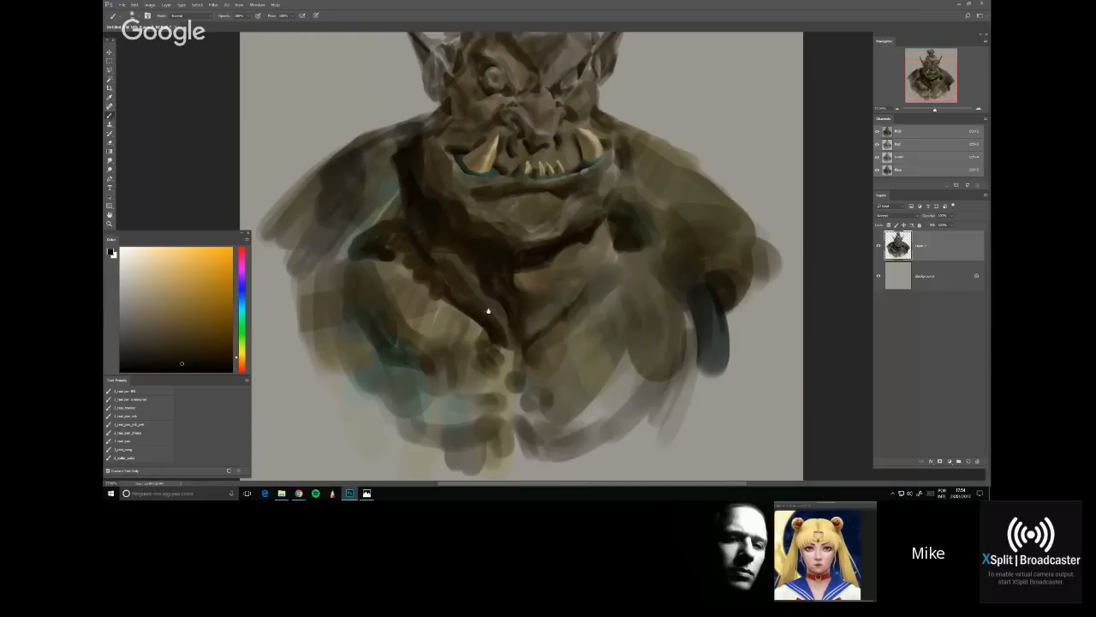
Sample dark browns from the arms and darken the shaded areas of both arms, including around the dark arm band
alt+click(352, 306)
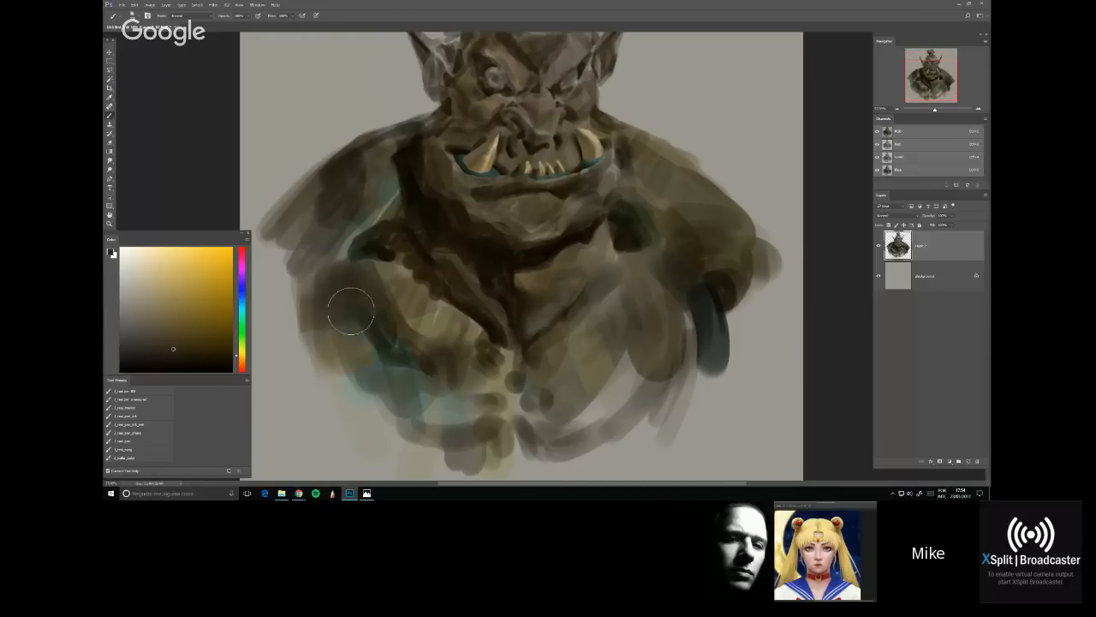
alt+click(318, 299)
alt+click(724, 296)
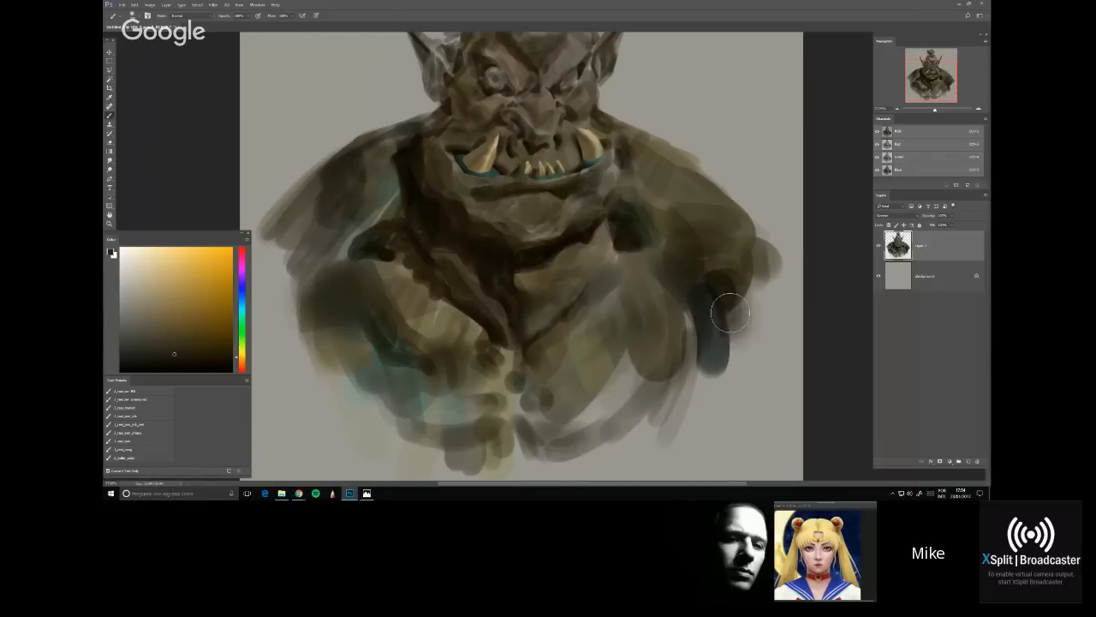
mouse_move(723, 300)
mouse_down()
mouse_move(715, 314)
mouse_move(728, 314)
mouse_move(711, 318)
mouse_up()
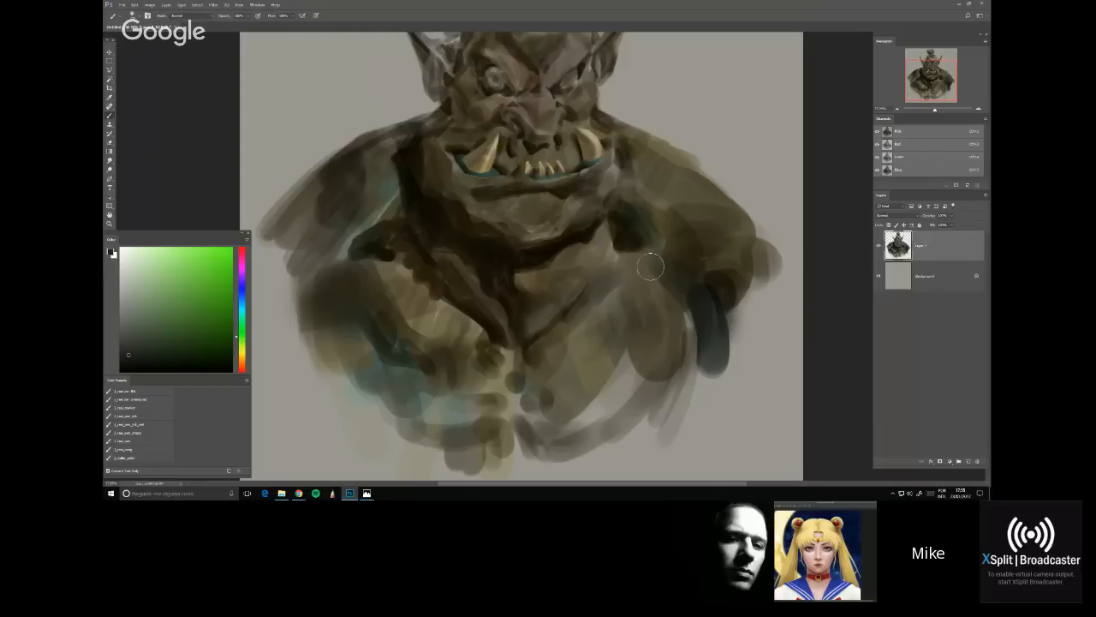
Erase stray paint along the outer edge of the arm beside the dark arm band
key(e)
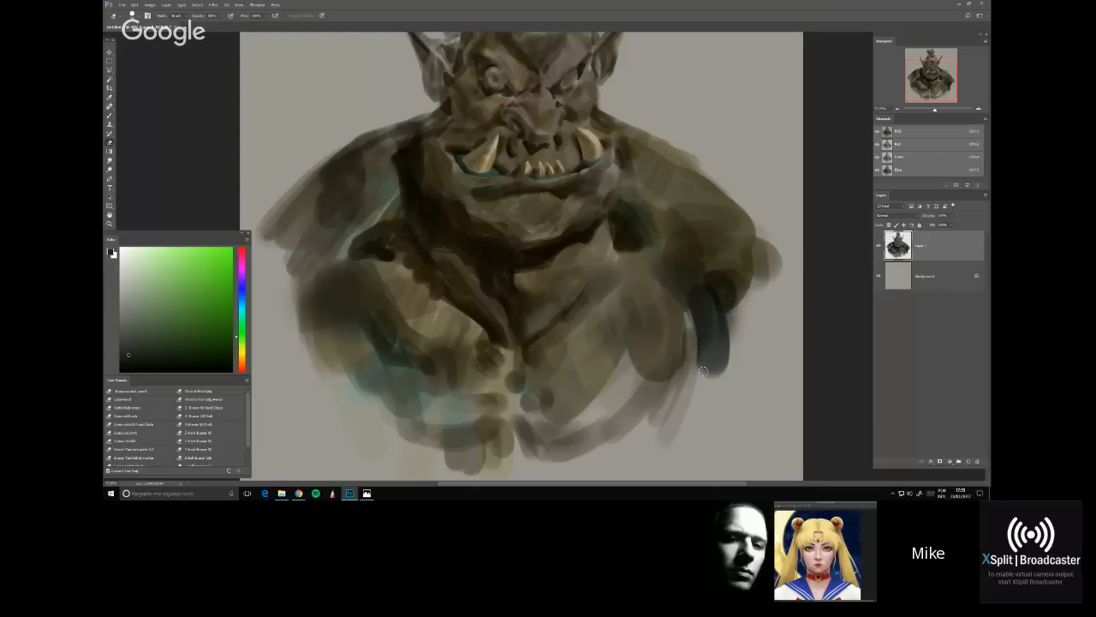
mouse_move(698, 344)
mouse_down()
mouse_move(694, 392)
mouse_move(694, 330)
mouse_up()
key(ctrl+z)
scroll(578, 262, down, 2)
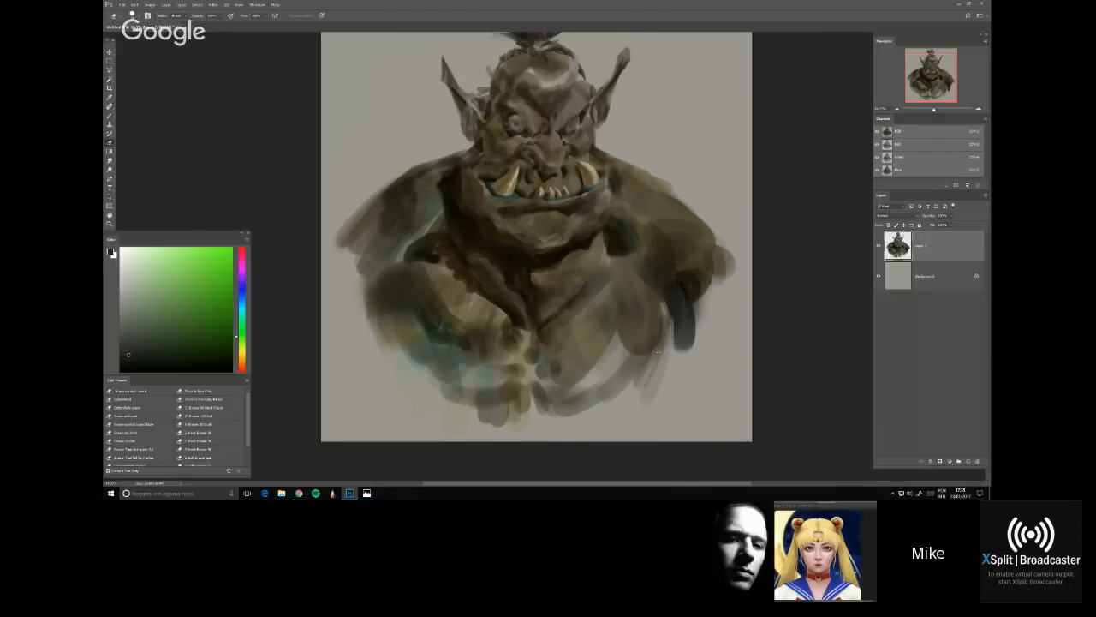
mouse_move(658, 351)
mouse_down()
mouse_move(666, 298)
mouse_move(673, 345)
mouse_up()
drag(724, 270, 728, 247)
right_click(602, 170)
key(Escape)
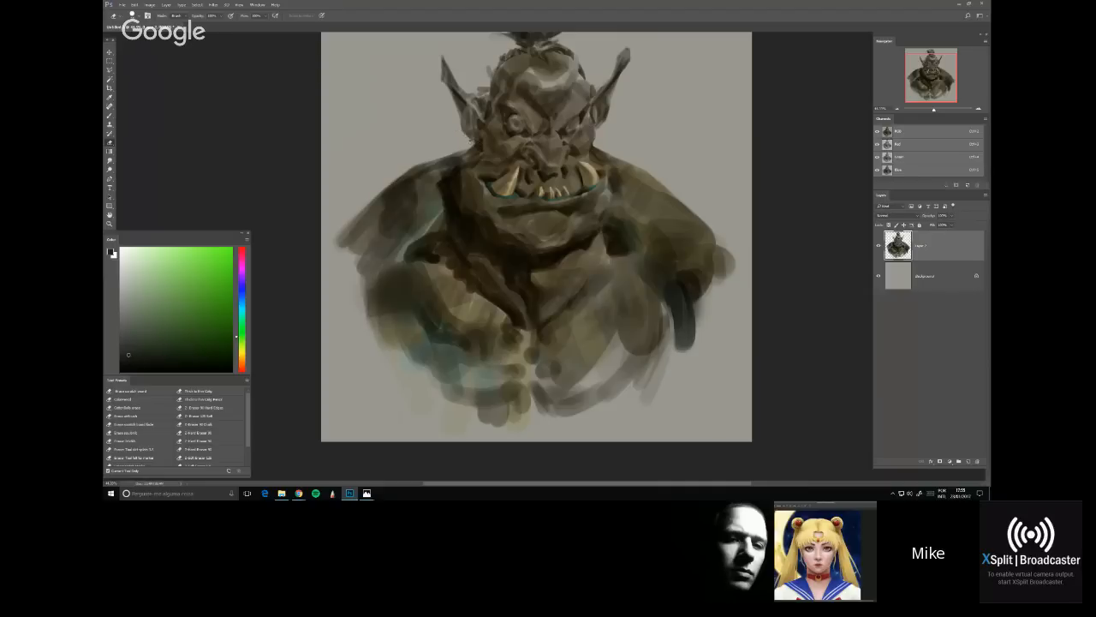
Add a new empty layer above the orc painting for further brushwork
drag(590, 112, 580, 164)
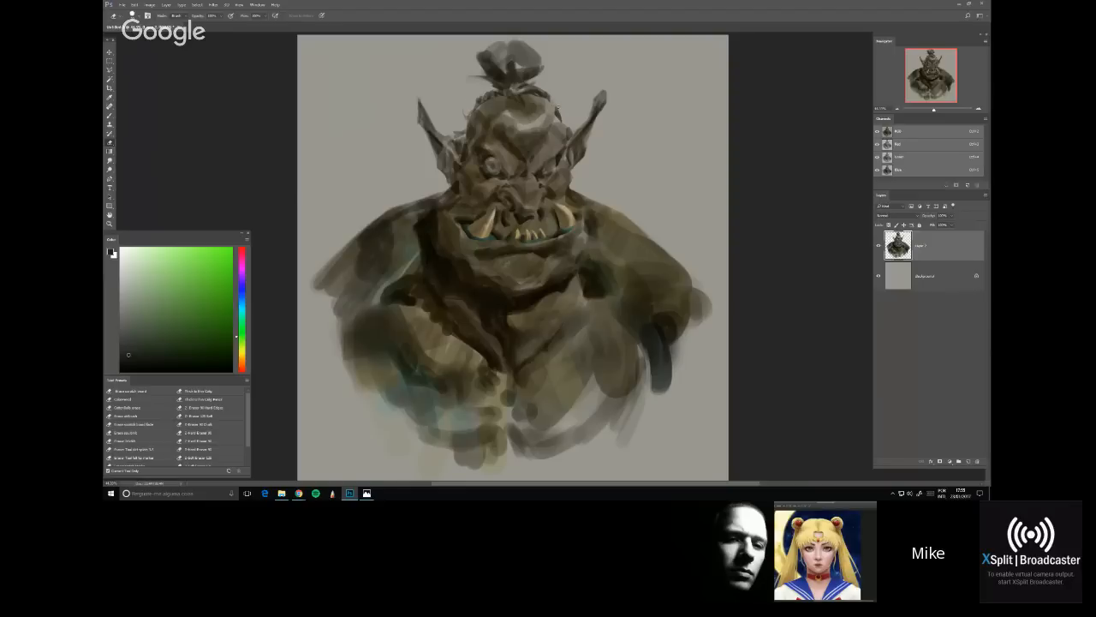
key(b)
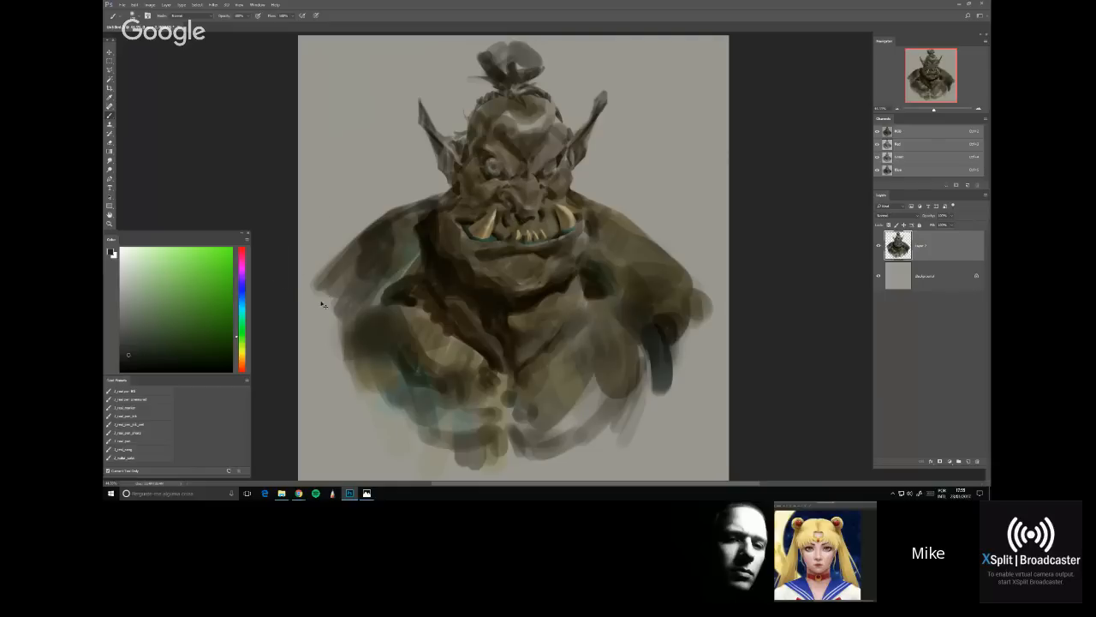
key(ctrl+shift+n)
key(Return)
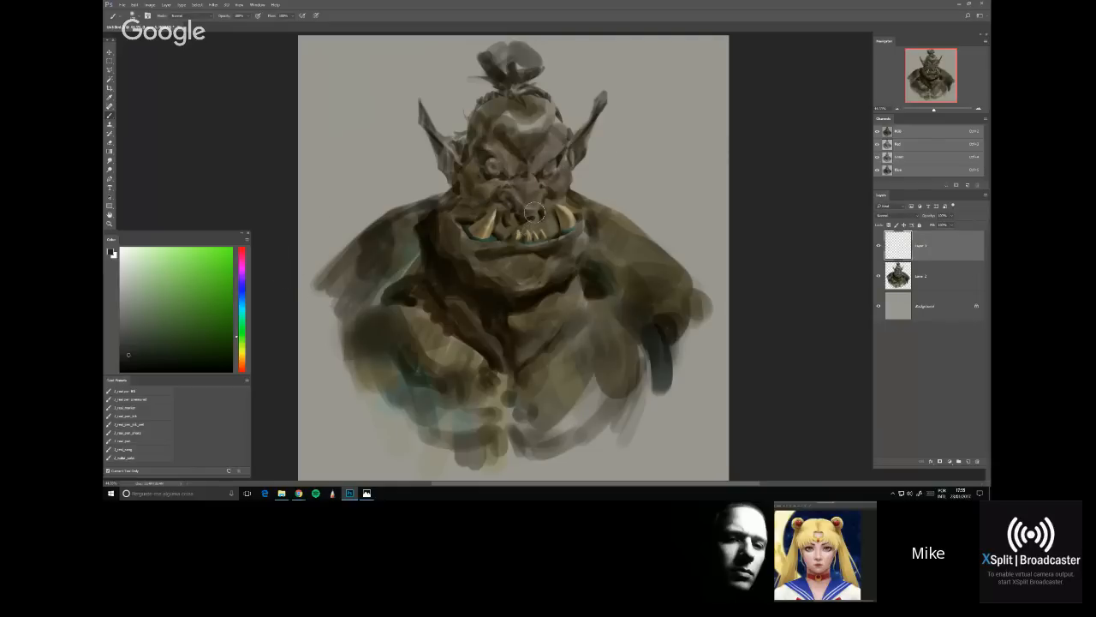
Lasso the area below the lower lip and paint dark brown shading there with a larger soft brush
key(l)
mouse_move(468, 265)
mouse_down()
mouse_move(538, 257)
mouse_move(567, 271)
mouse_move(596, 246)
mouse_move(551, 185)
mouse_move(477, 192)
mouse_move(464, 262)
mouse_up()
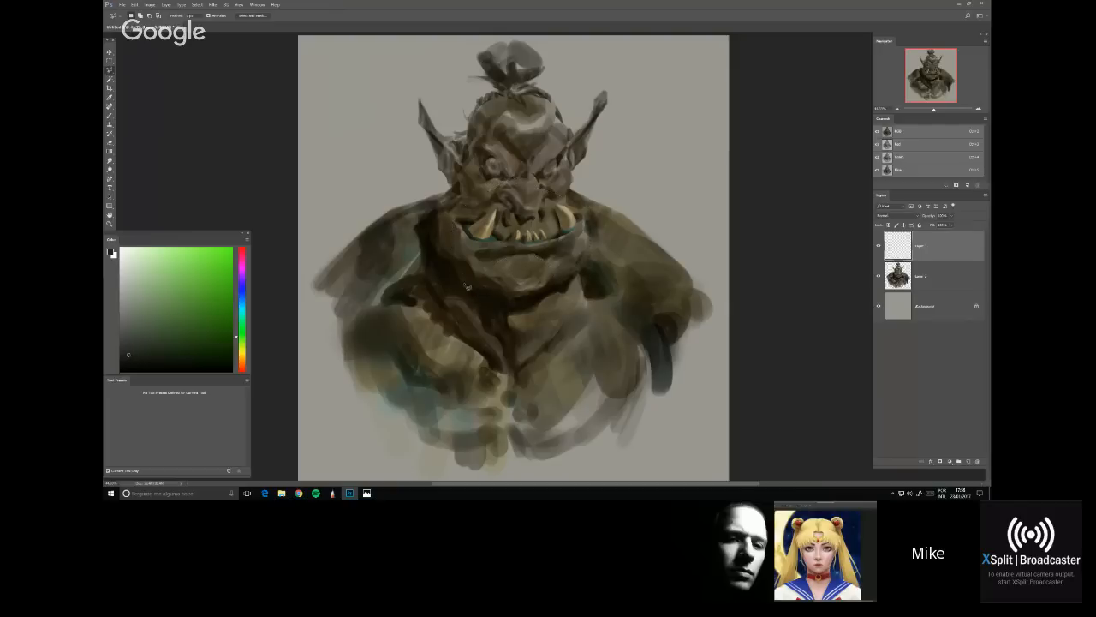
key(b)
right_click(515, 228)
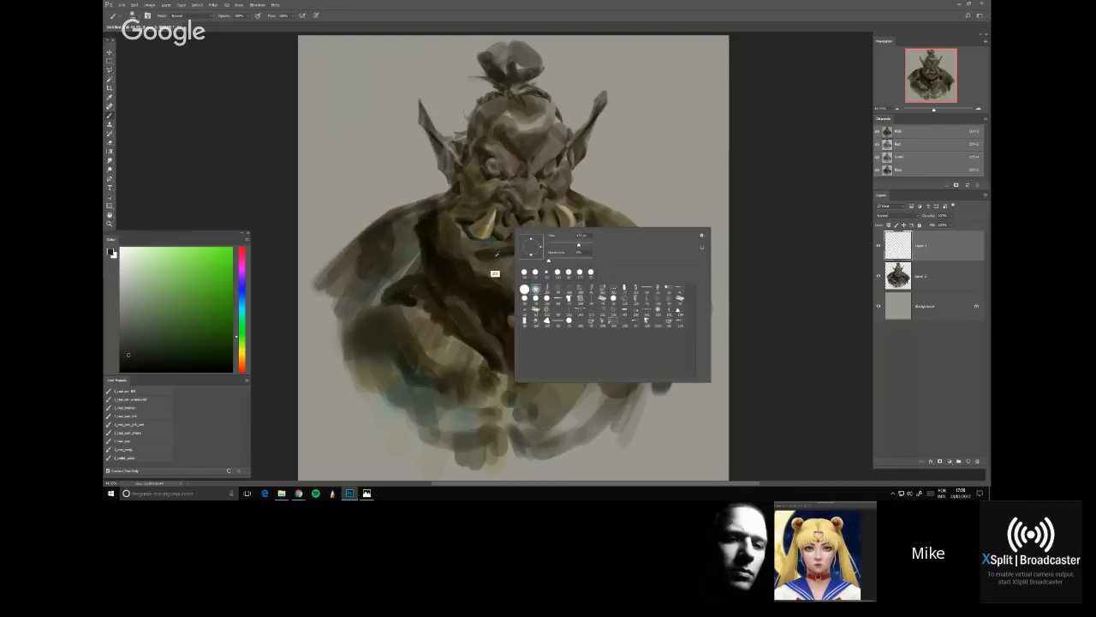
alt+click(465, 284)
alt+click(462, 287)
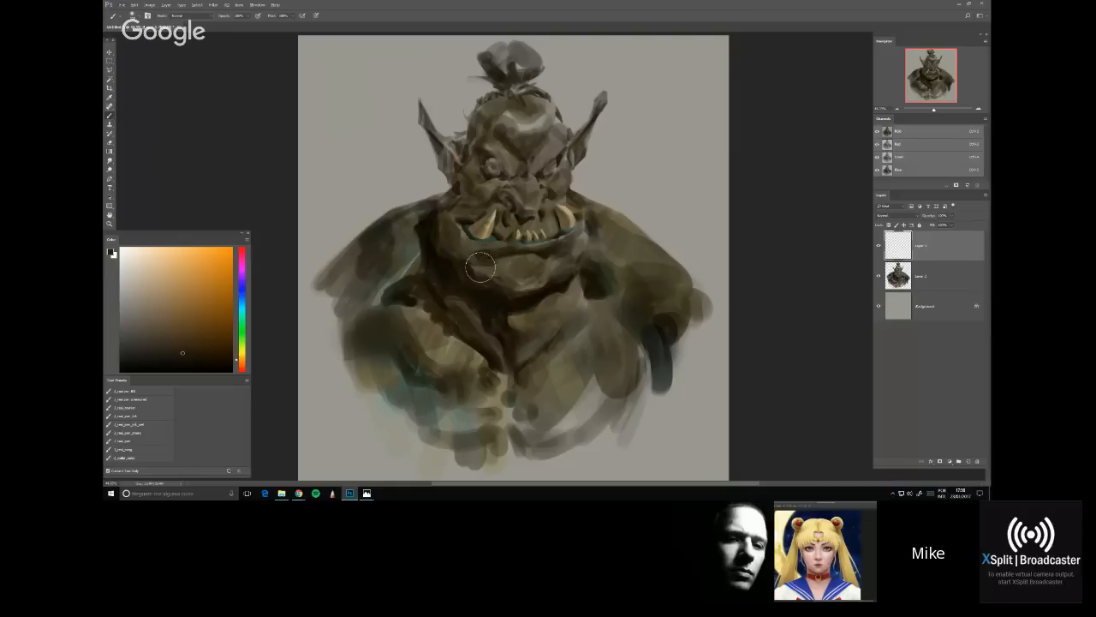
click(166, 355)
key(bracketright)
click(189, 357)
Refine the chin shading with a dark brown sampled from the neck and shifted toward orange
key(l)
right_click(577, 255)
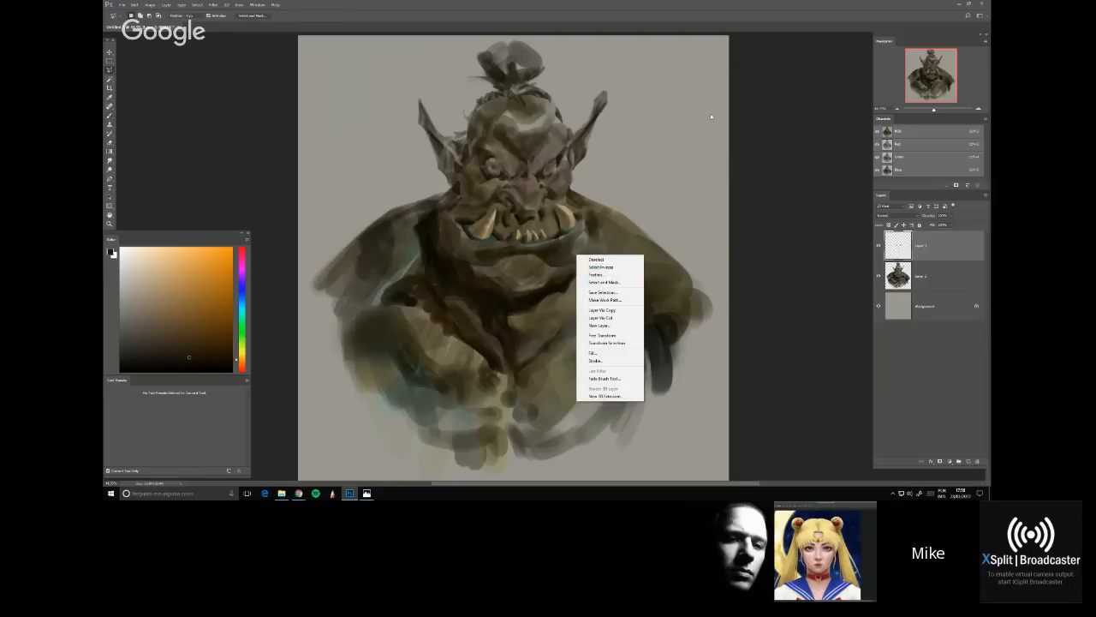
key(Escape)
key(b)
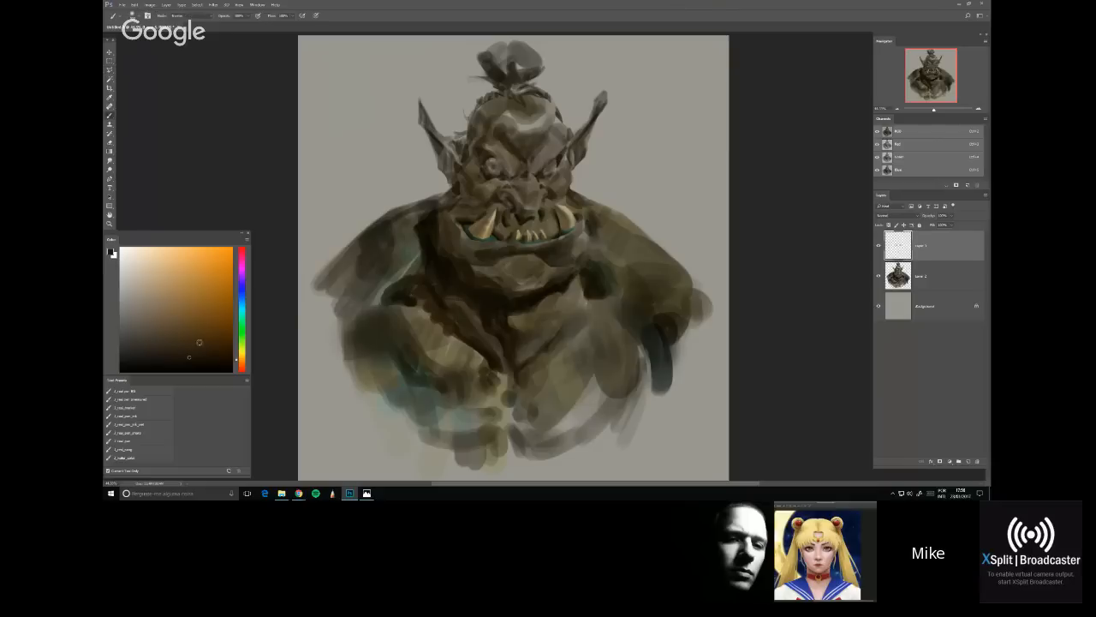
alt+click(499, 318)
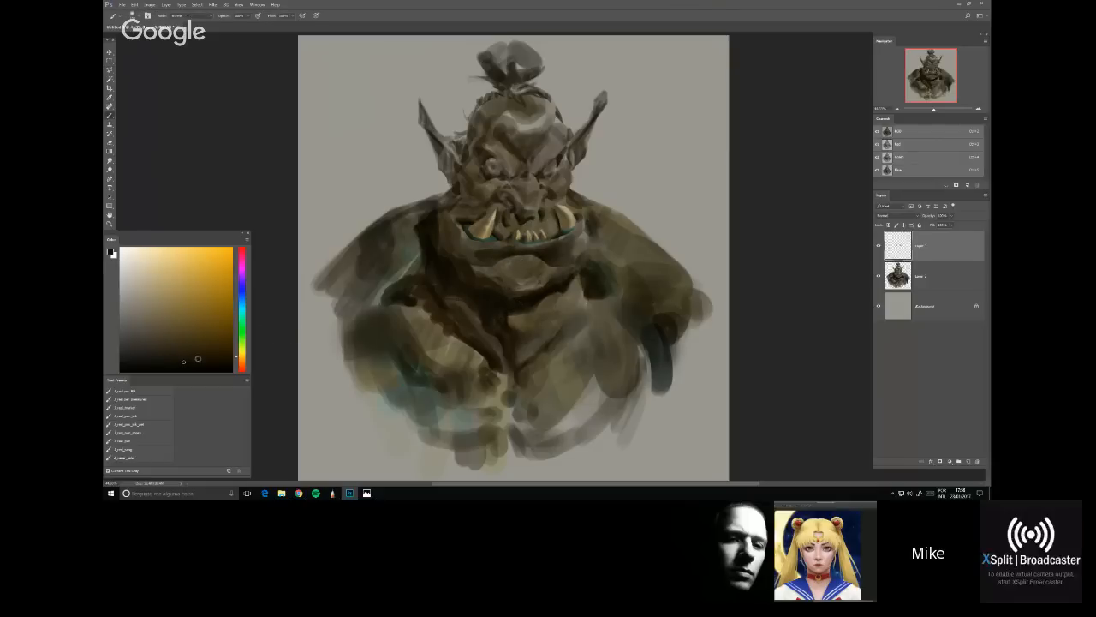
click(241, 361)
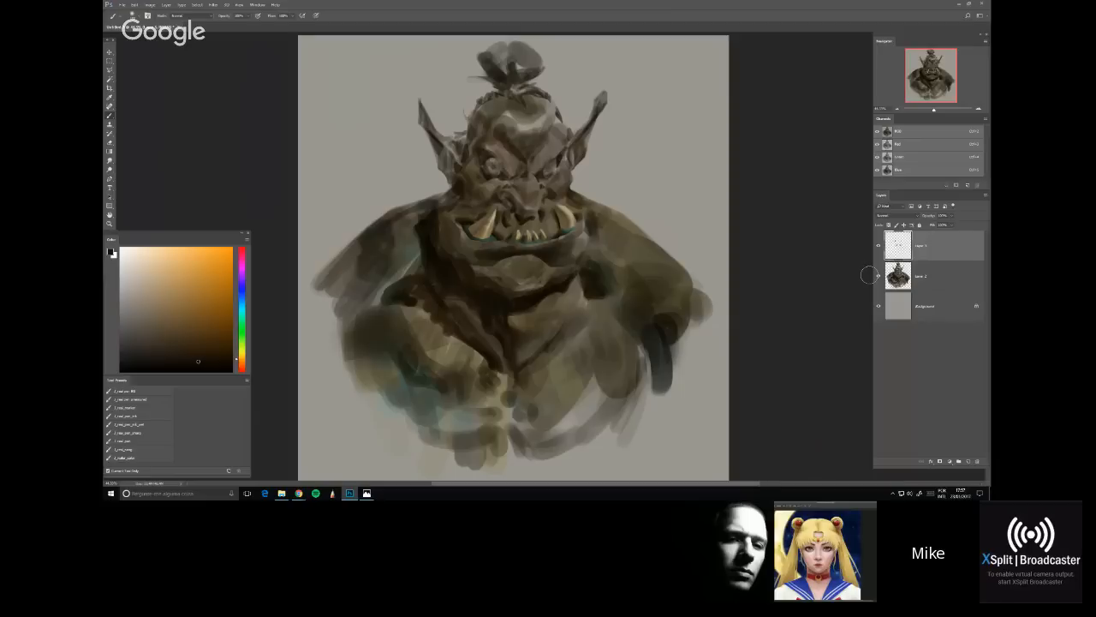
Add another new layer directly above the main orc painting, beneath the chin shading layer
scroll(519, 255, up, 2)
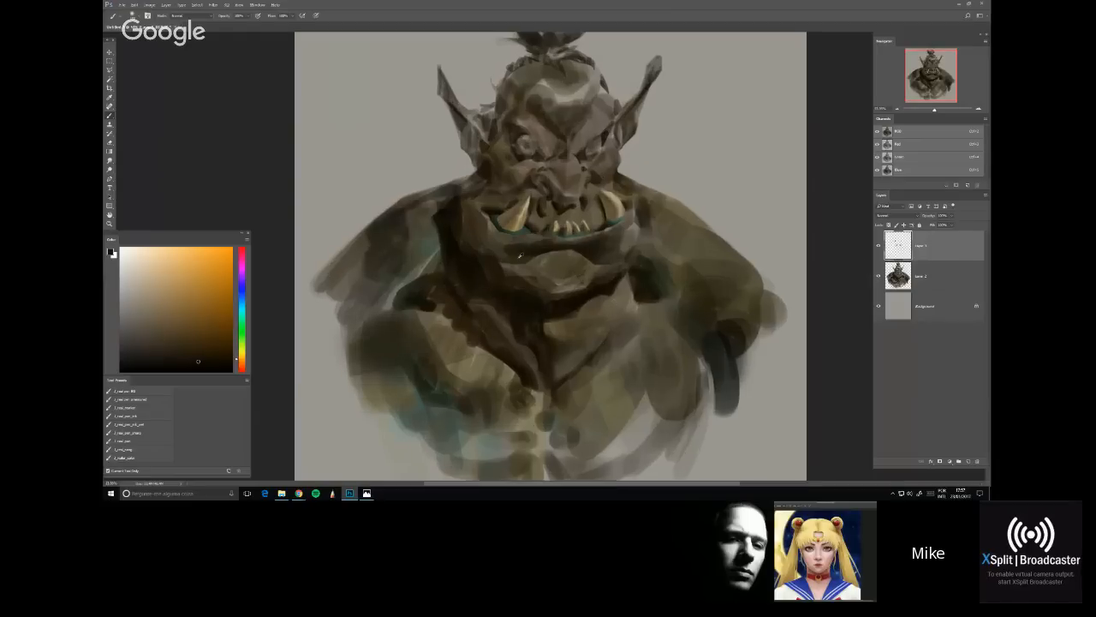
scroll(519, 255, up, 1)
key(ctrl+shift+alt+n)
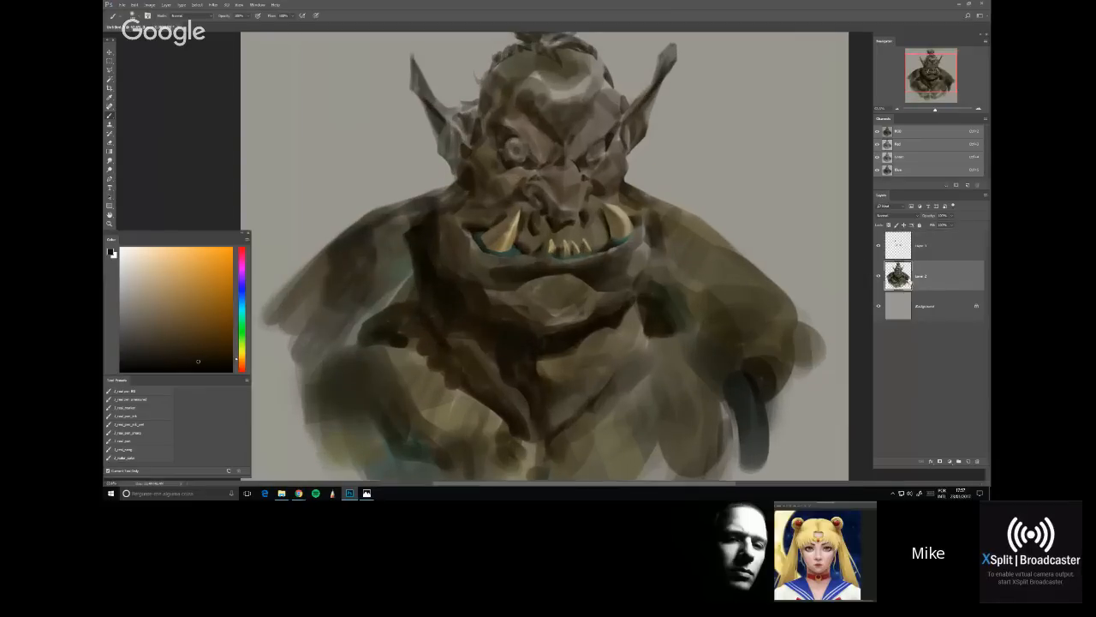
key(l)
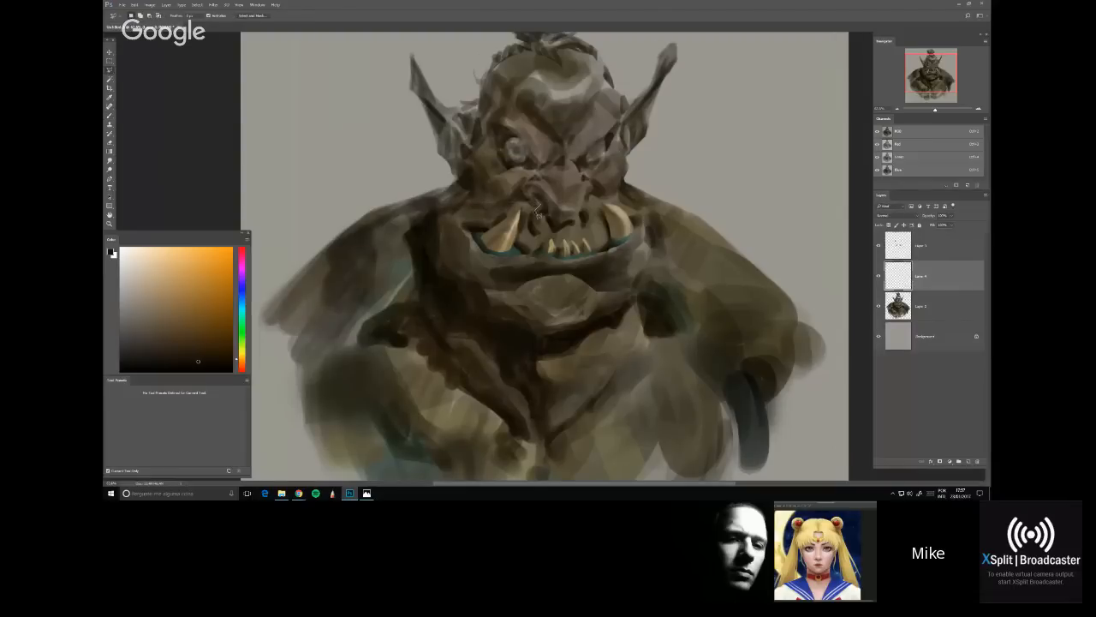
mouse_move(538, 214)
mouse_down()
mouse_move(543, 240)
mouse_move(543, 208)
mouse_move(591, 216)
mouse_move(589, 236)
mouse_move(600, 224)
mouse_move(586, 205)
mouse_move(589, 216)
mouse_up()
key(ctrl+d)
Pick a light warm grey and paint the two ends of a nose ring below the nostrils with a small brush
click(242, 358)
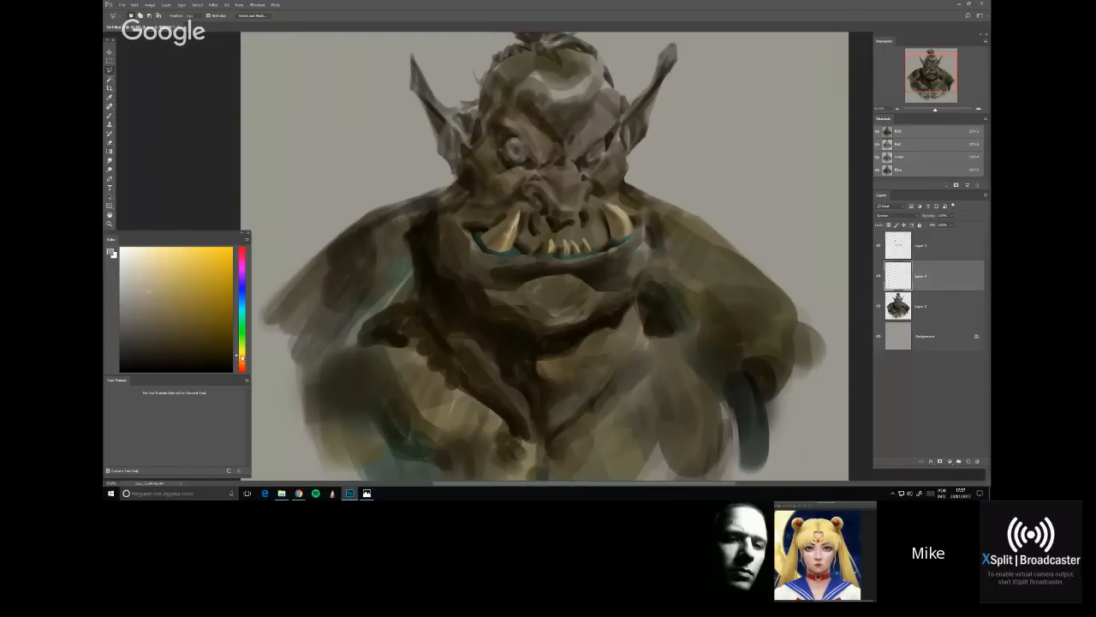
key(b)
right_click(610, 227)
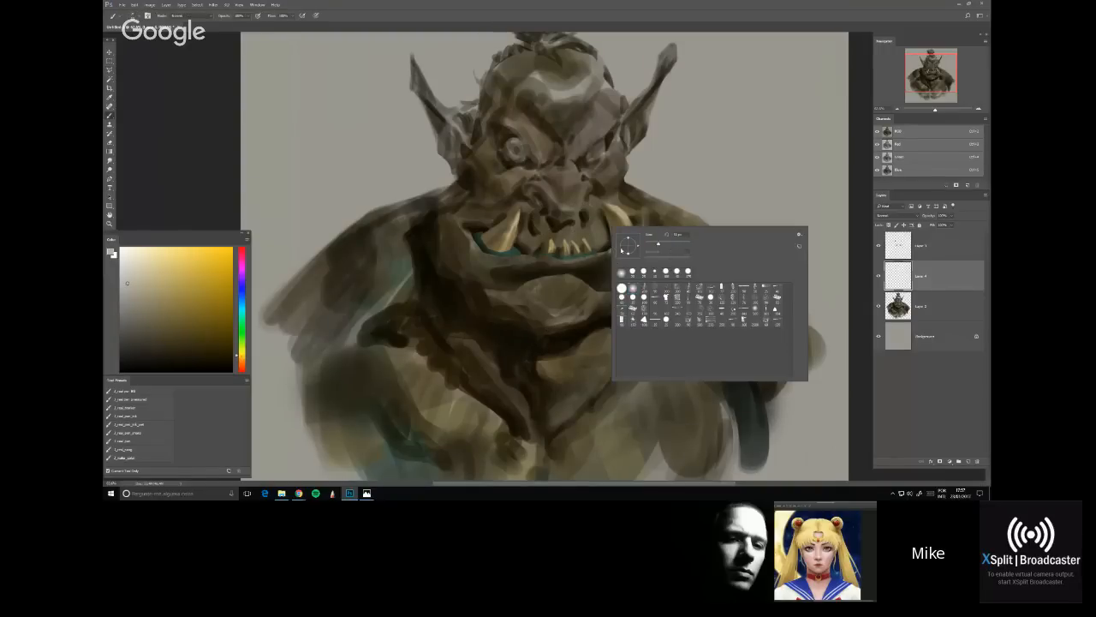
key(Escape)
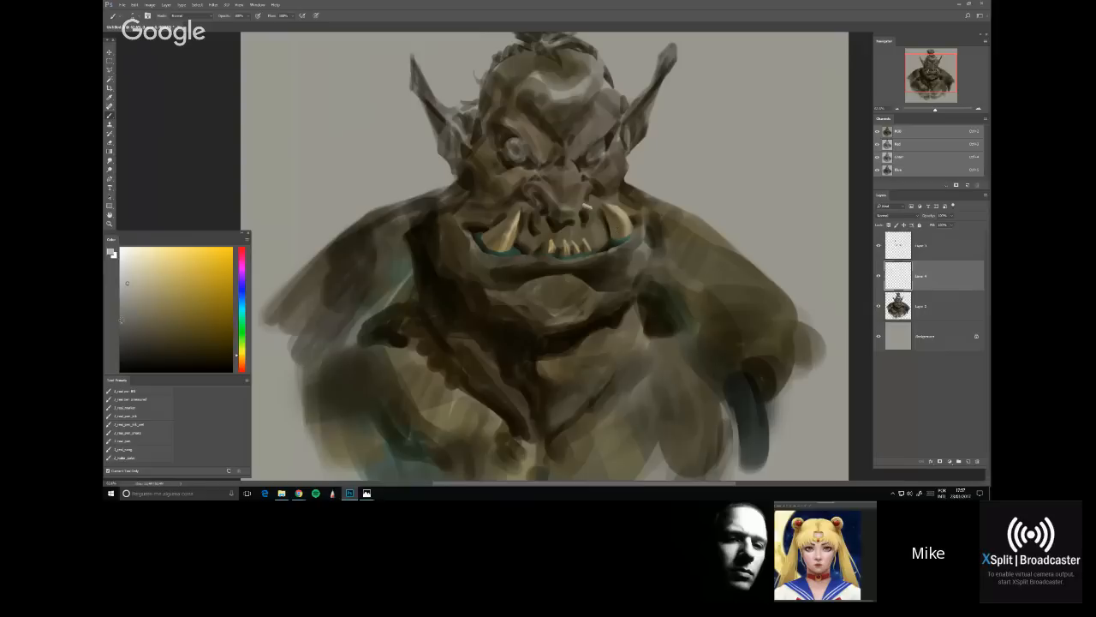
alt+click(543, 232)
mouse_move(535, 210)
mouse_down()
mouse_move(543, 232)
mouse_move(596, 221)
mouse_up()
Add short pale highlight strokes to both ends of the nose ring below the nostrils
alt+click(524, 190)
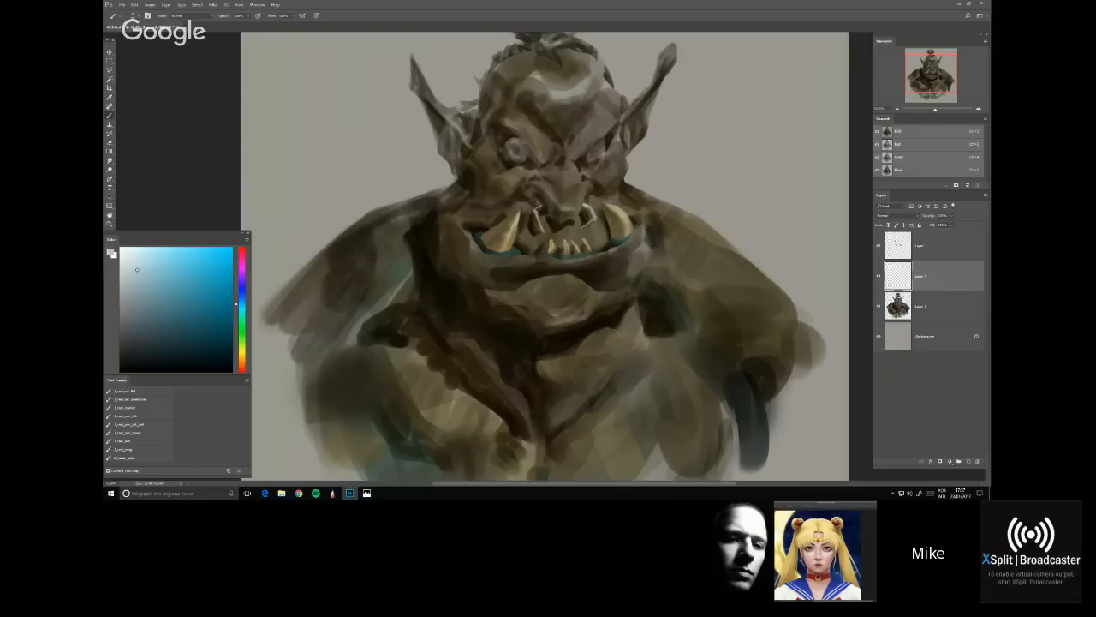
drag(536, 215, 535, 208)
drag(589, 221, 585, 230)
Pick progressively darker muted greys and shade the two nose ring ends
click(134, 342)
click(150, 301)
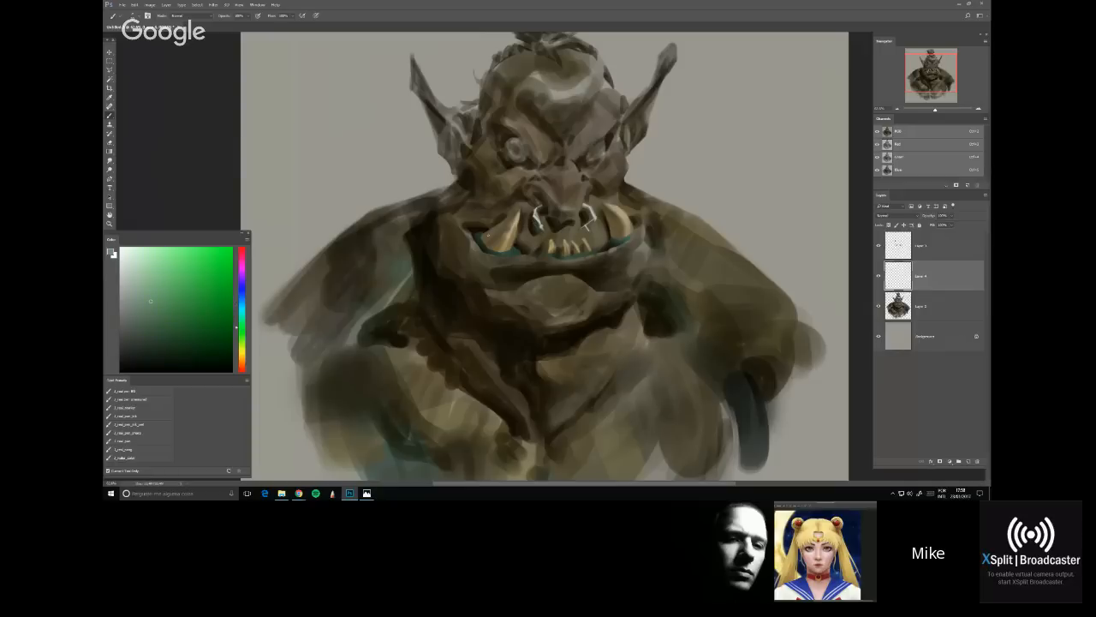
click(147, 319)
click(237, 340)
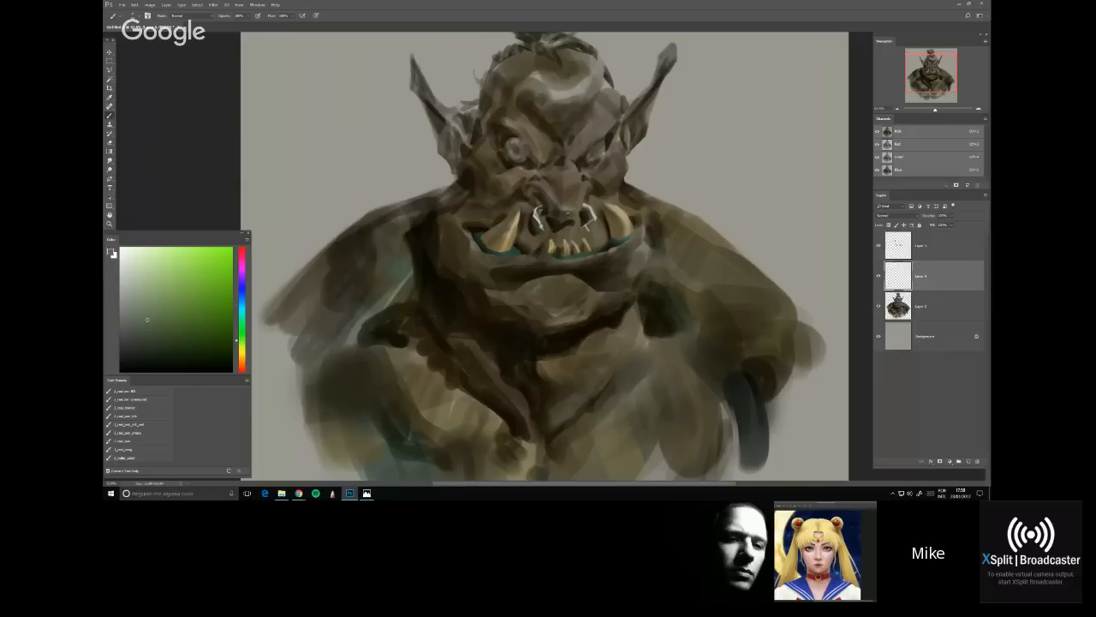
click(133, 338)
Invert the lassoed selection at the nose ring and sample a dark brown from beside the mouth for shading
key(l)
right_click(596, 198)
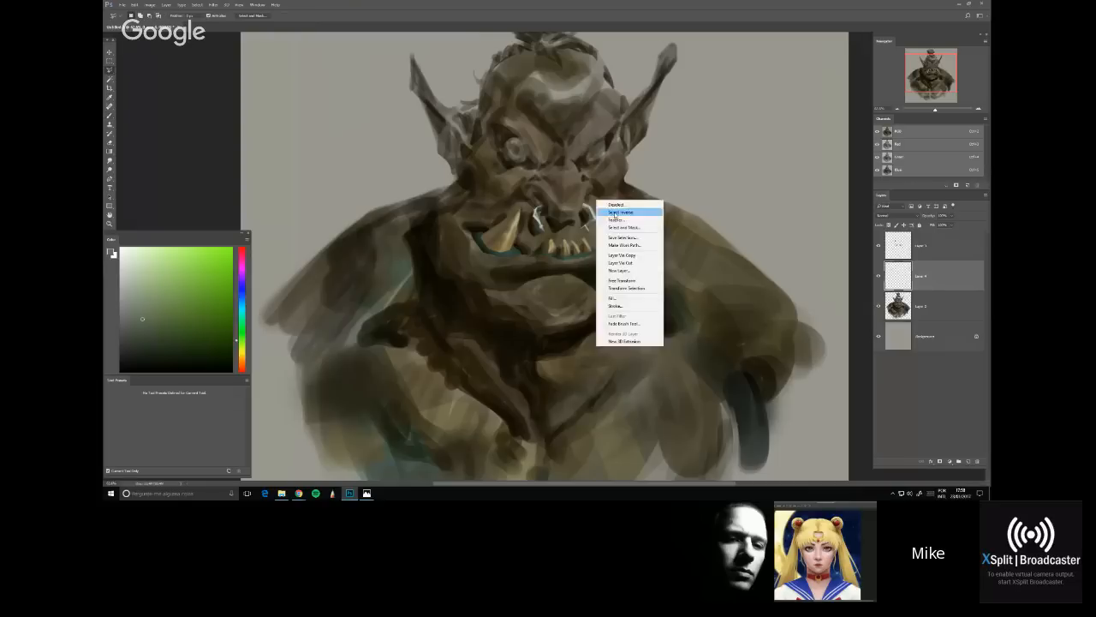
click(620, 213)
key(b)
alt+click(589, 236)
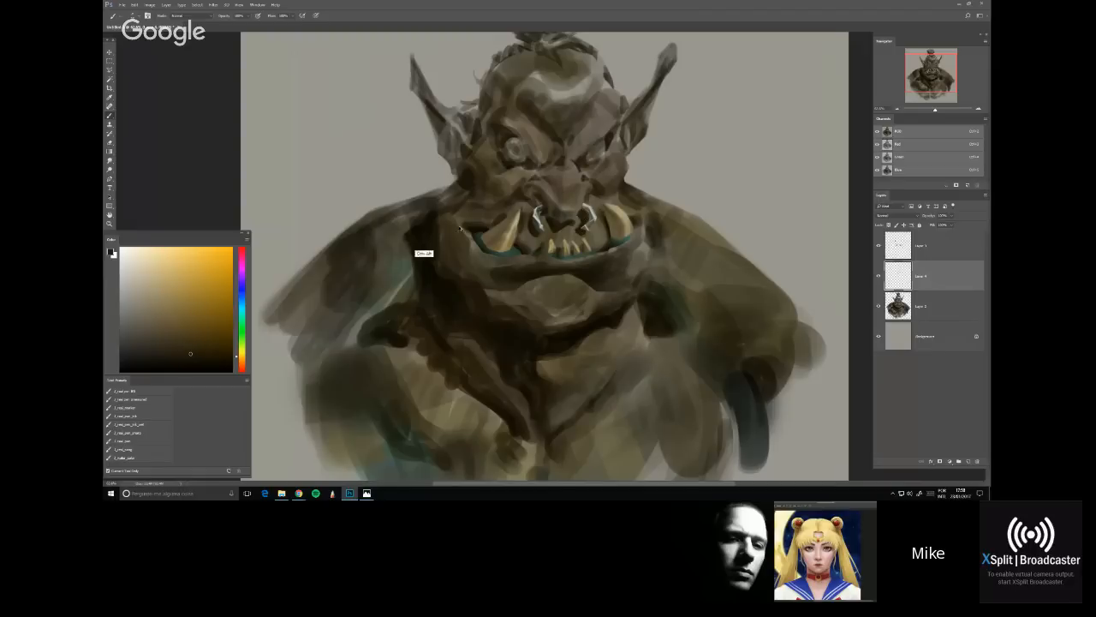
Deepen the shadows around the orc's eyes with a darker brown and tones sampled from the nearby skin
click(196, 360)
click(205, 360)
drag(493, 164, 498, 153)
alt+click(490, 150)
alt+click(502, 146)
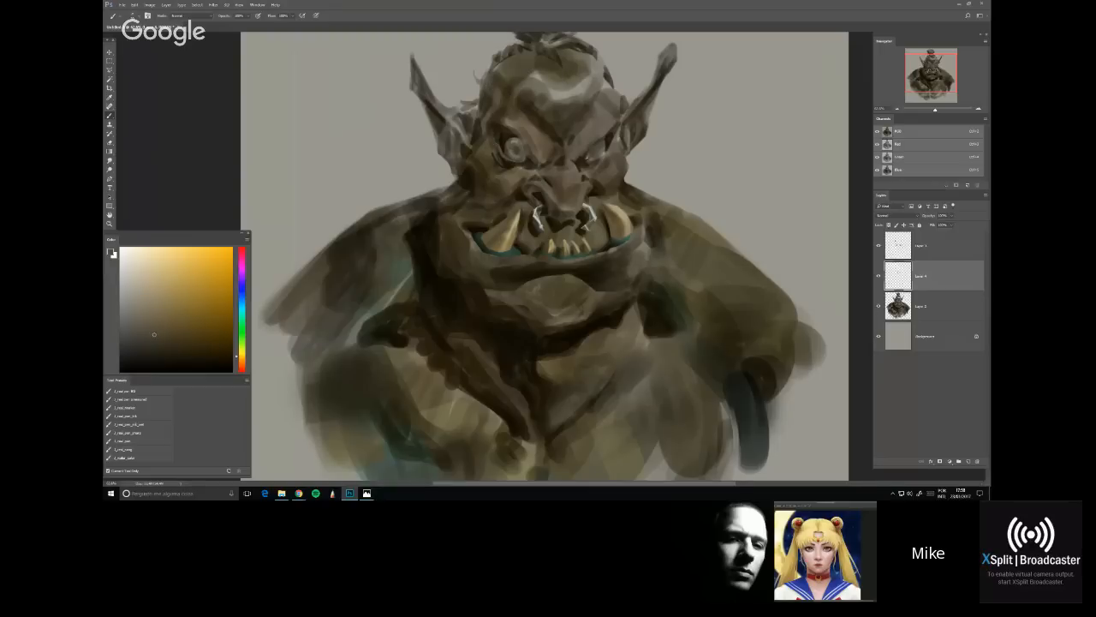
alt+click(609, 160)
Refine the shading along the lower lip and chin with dark browns sampled from the surrounding skin
drag(588, 104, 551, 157)
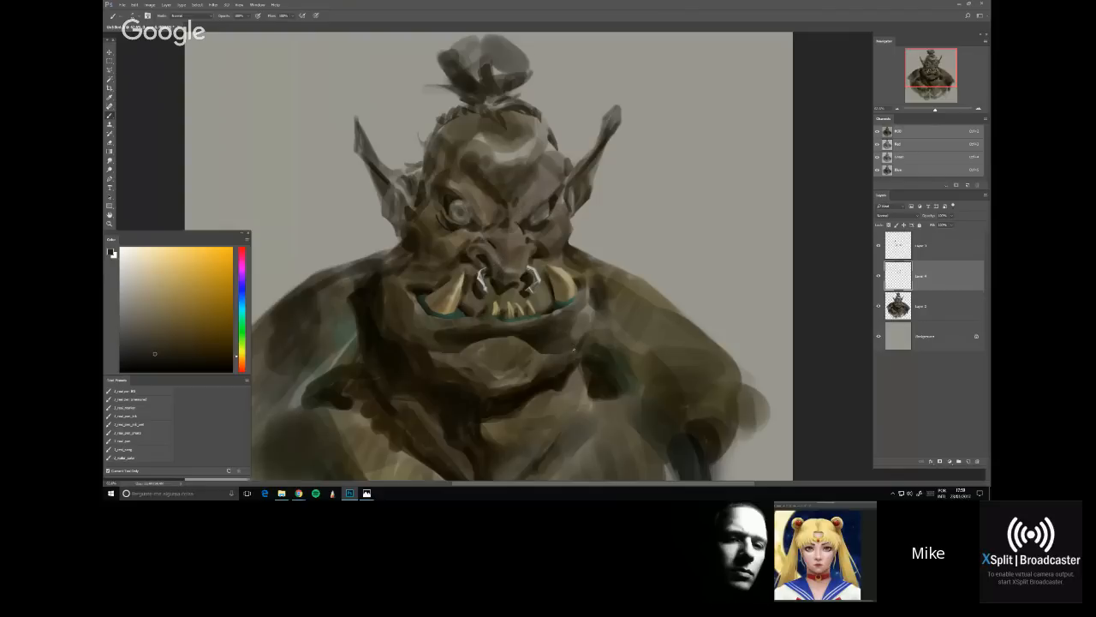
alt+click(582, 348)
mouse_move(423, 333)
mouse_down()
mouse_move(421, 311)
mouse_move(455, 318)
mouse_up()
alt+click(453, 308)
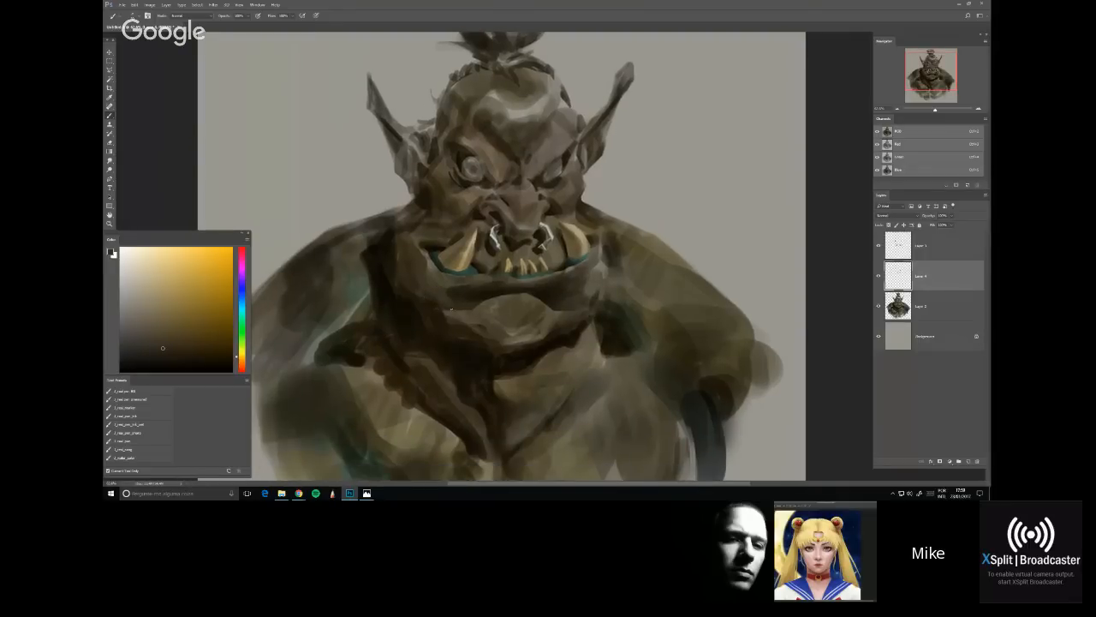
alt+click(537, 292)
Sample the forehead highlight and adjust it to a light, slightly yellowish grey for small face highlights
alt+click(511, 118)
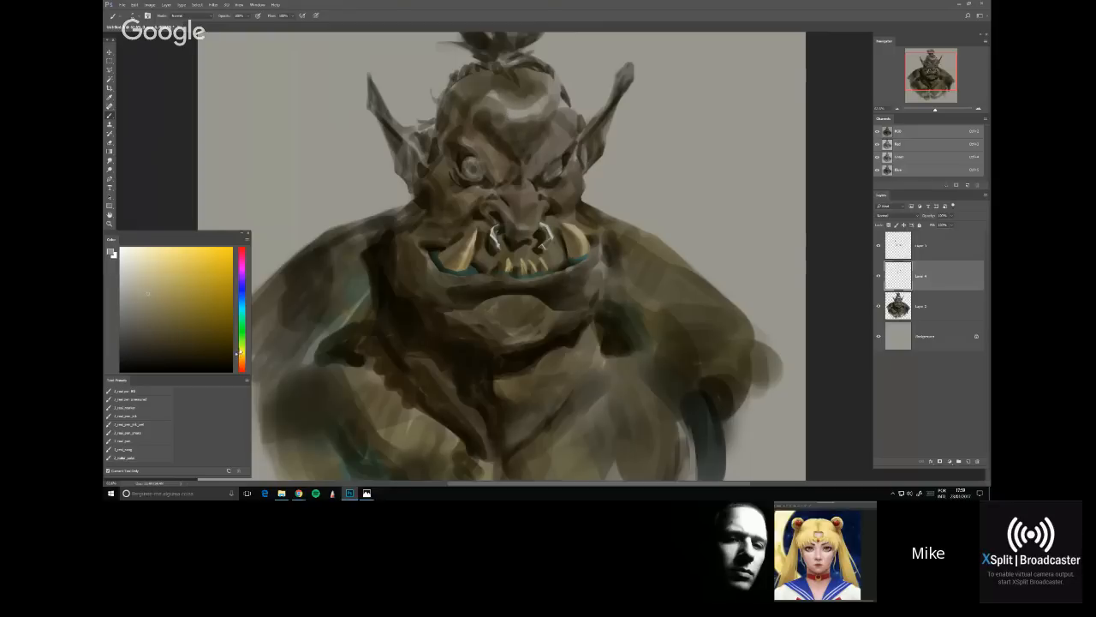
click(133, 290)
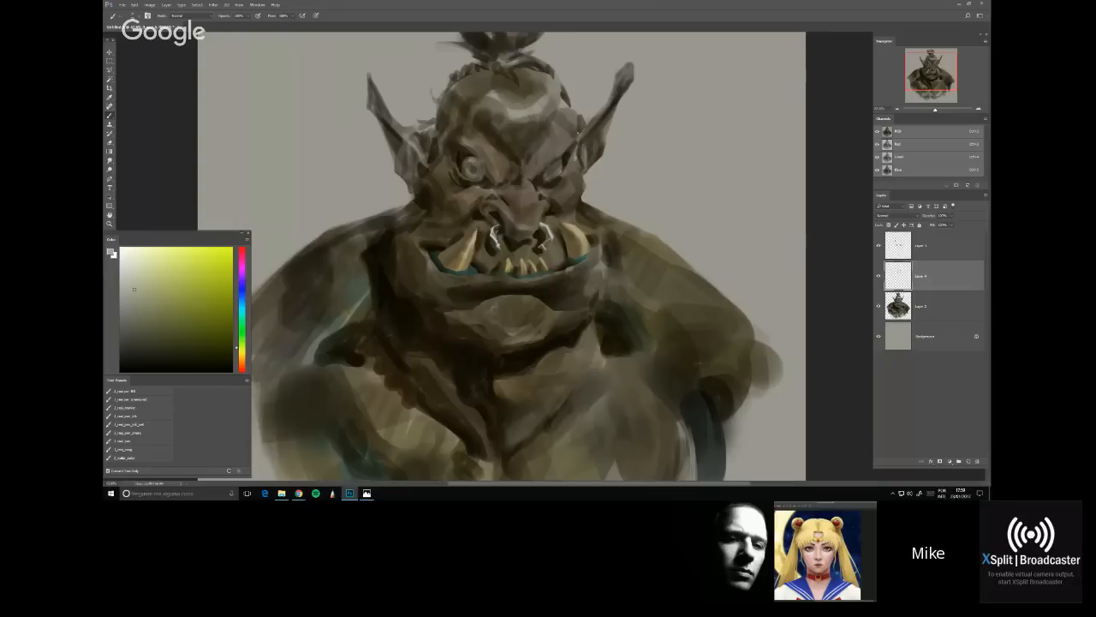
drag(600, 91, 606, 143)
scroll(605, 168, down, 1)
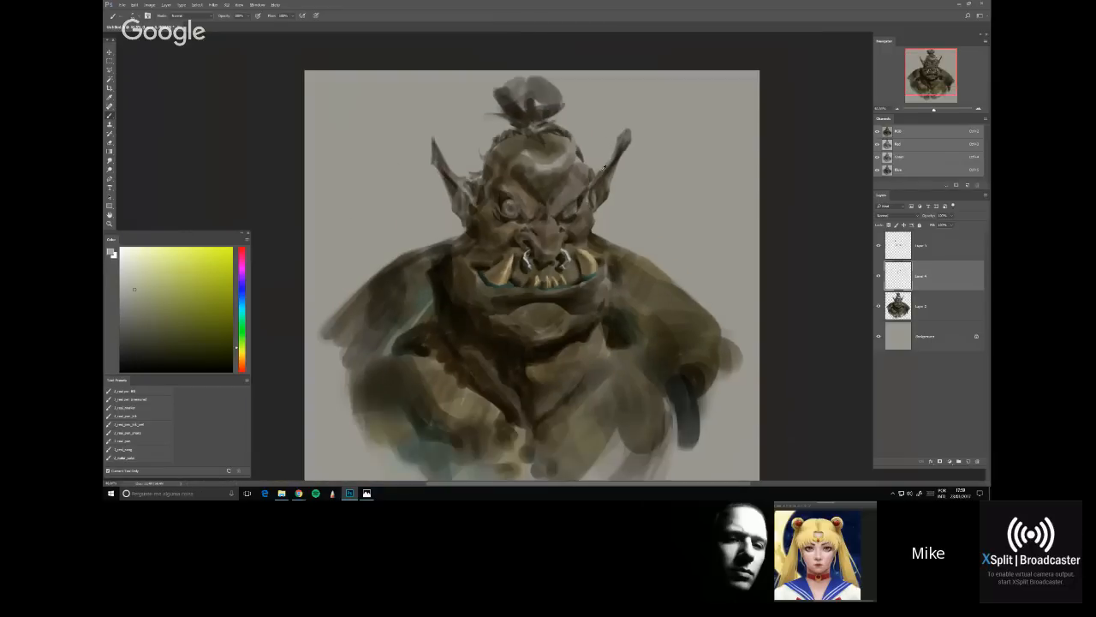
scroll(603, 168, up, 2)
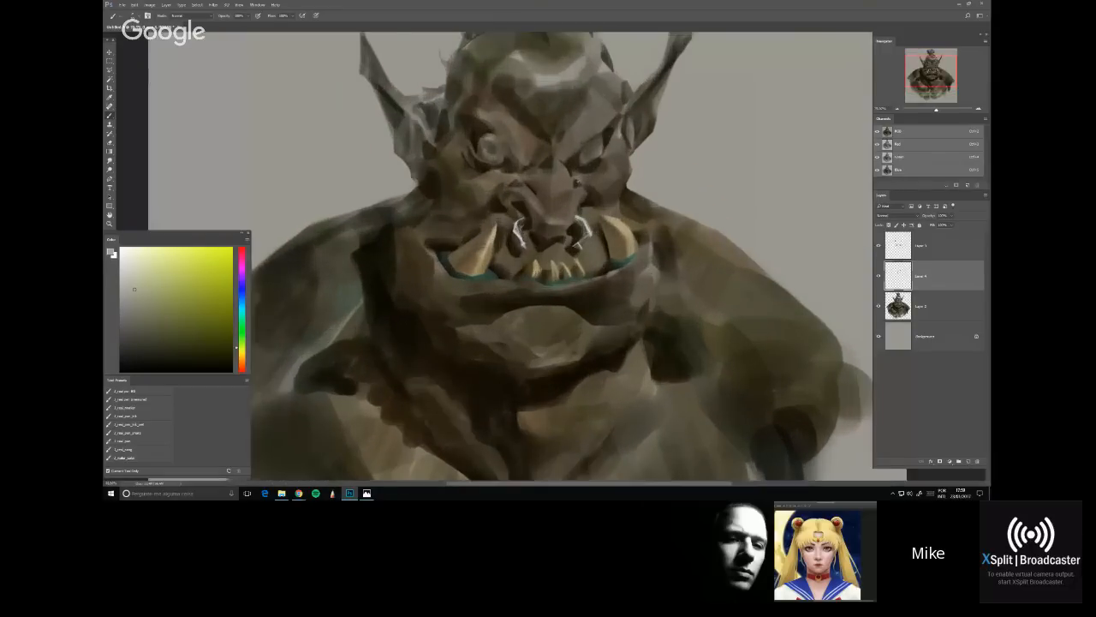
Darken the crease between the brows and the brow above the narrowed eye with a sampled deep brown
alt+click(543, 147)
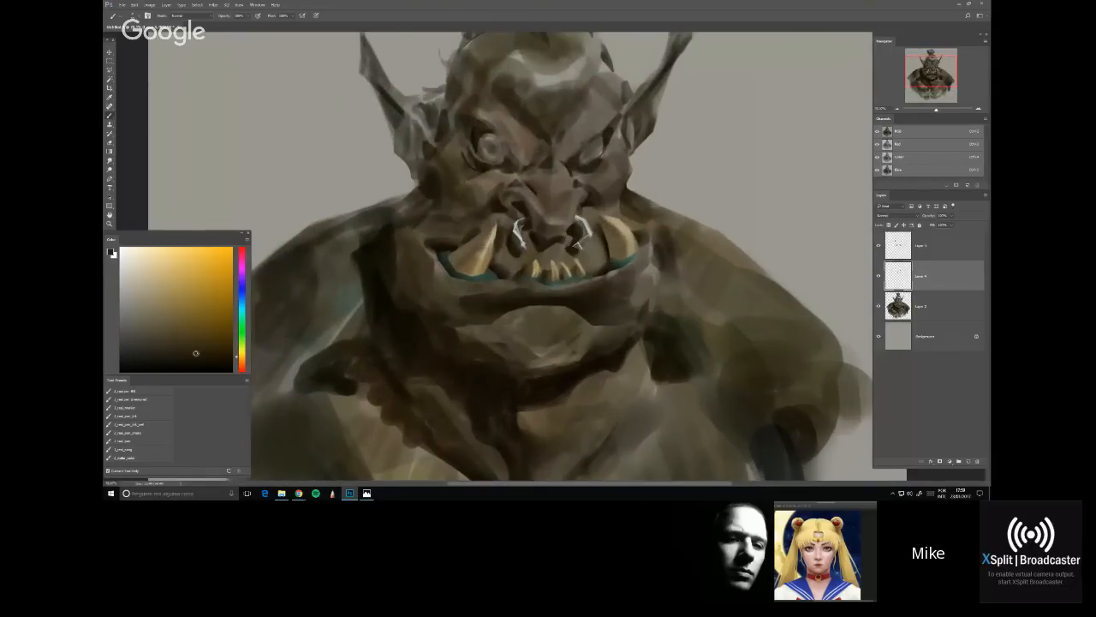
drag(531, 141, 515, 193)
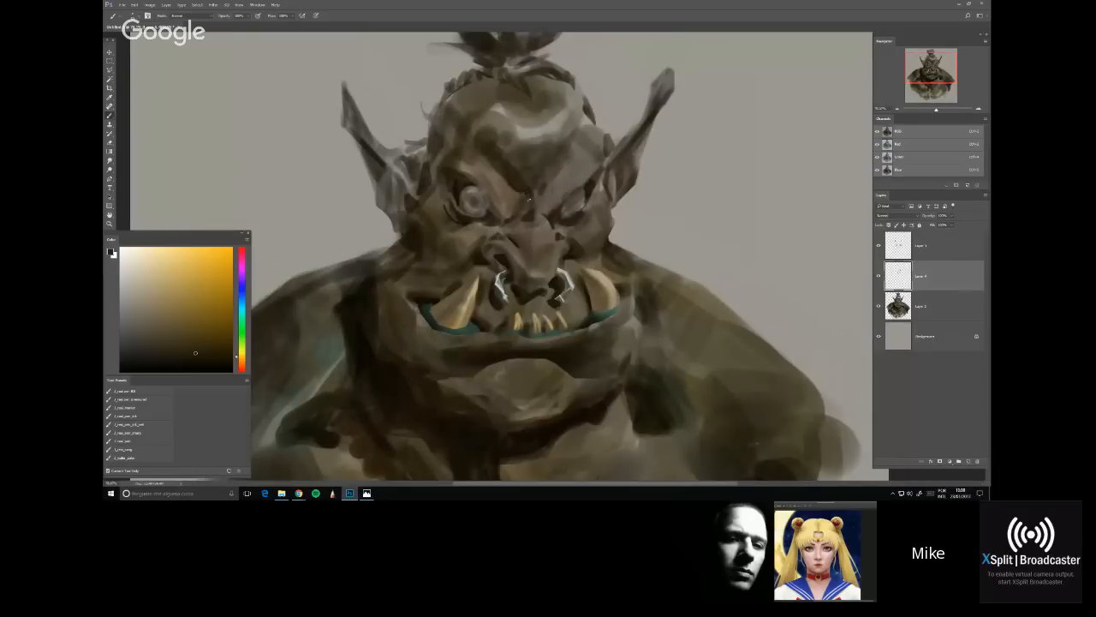
drag(549, 182, 561, 178)
drag(573, 264, 556, 213)
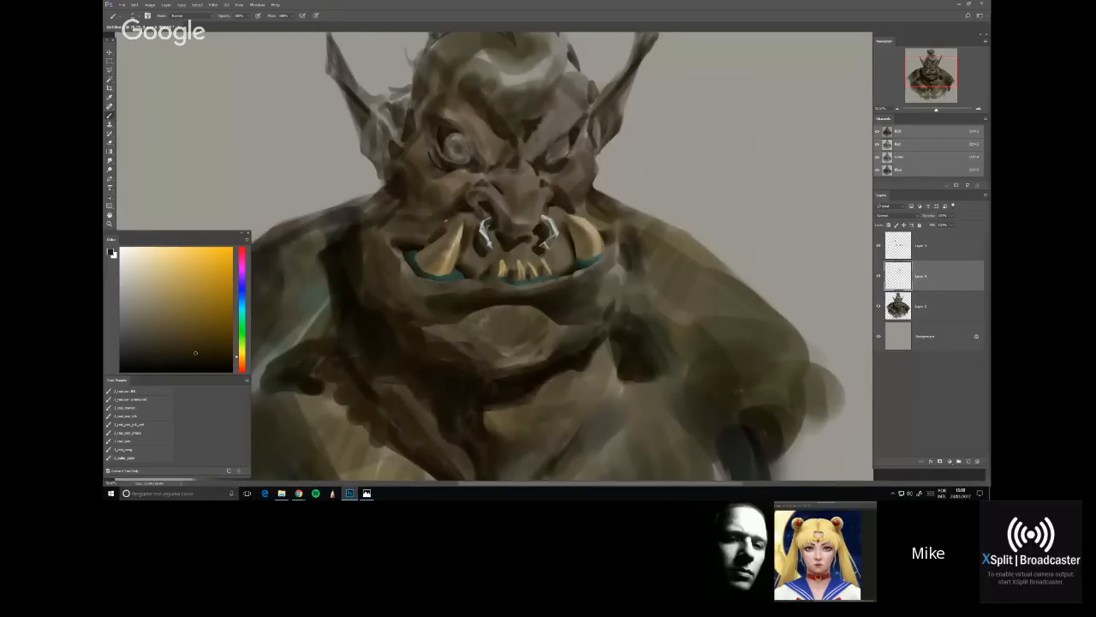
Paint near-black brown hair strands beside both ears, along the side of the head and at the hairline
alt+click(338, 274)
scroll(390, 178, up, 3)
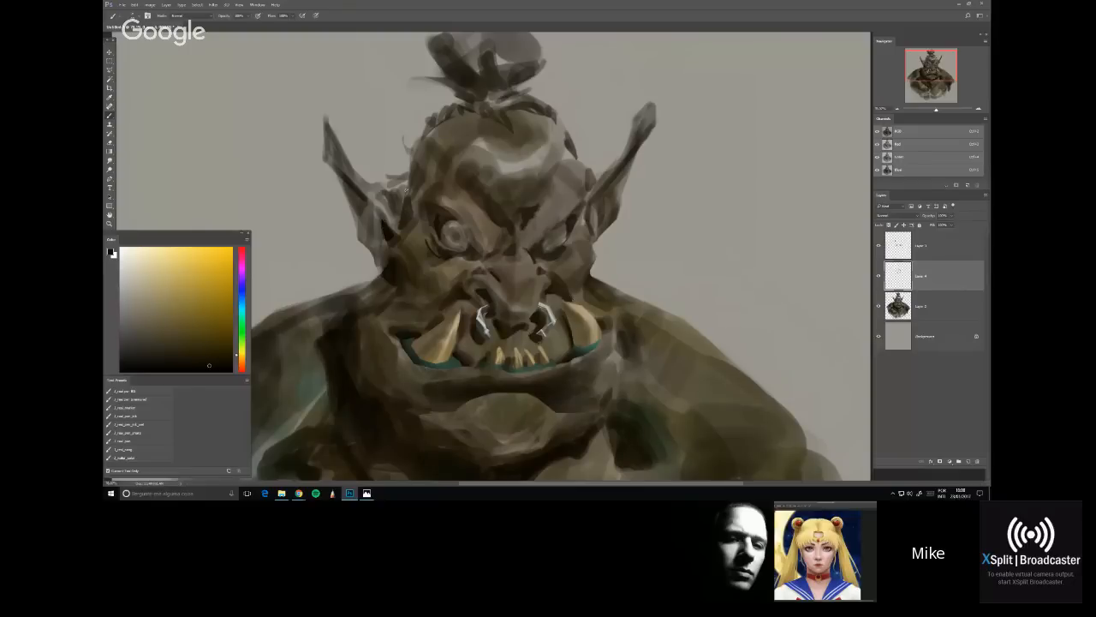
drag(397, 191, 421, 179)
drag(587, 195, 589, 175)
alt+click(543, 203)
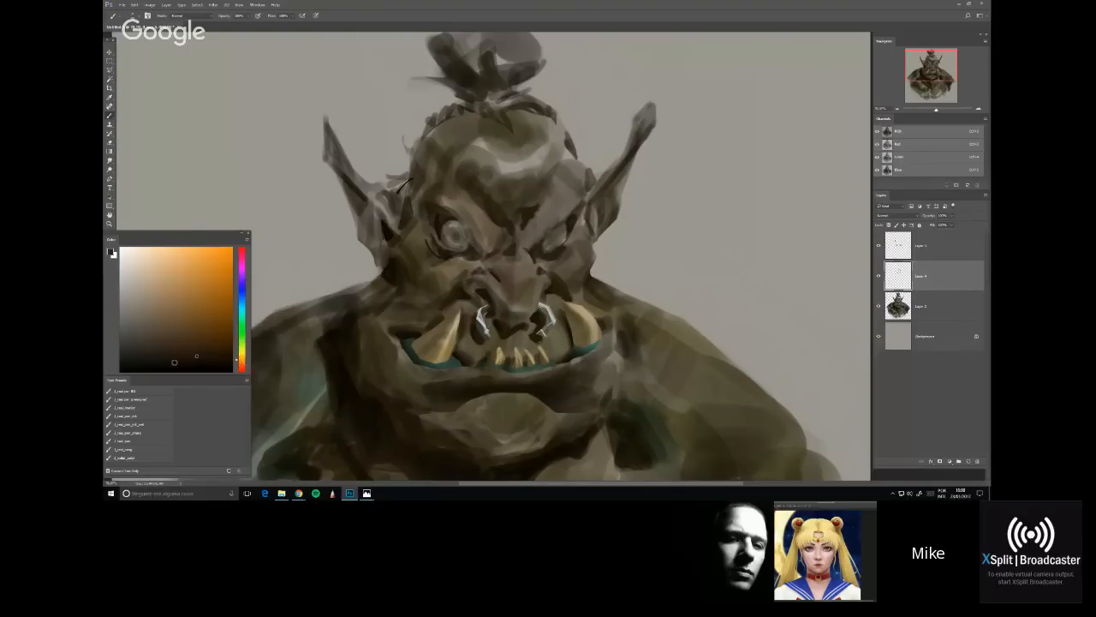
drag(586, 194, 591, 173)
drag(568, 137, 573, 154)
mouse_move(476, 104)
mouse_down()
mouse_move(506, 131)
mouse_move(496, 118)
mouse_up()
Paint dark curved strands through the topknot to define its hair sections
scroll(436, 163, down, 1)
scroll(436, 164, down, 1)
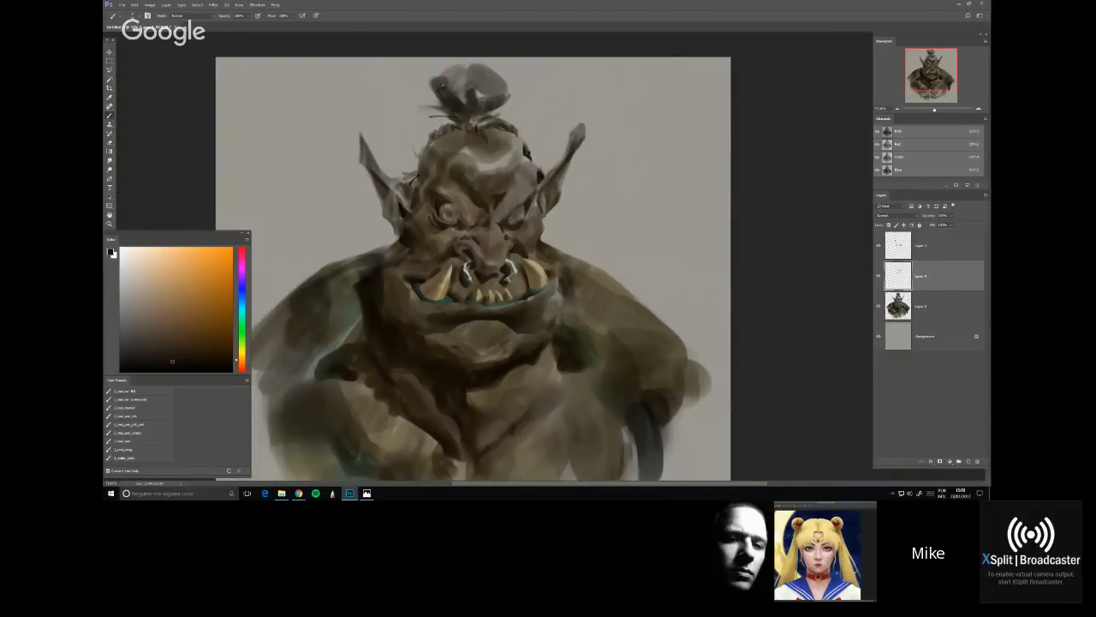
mouse_move(443, 86)
mouse_down()
mouse_move(507, 96)
mouse_move(486, 112)
mouse_move(464, 108)
mouse_move(490, 111)
mouse_move(474, 108)
mouse_move(506, 99)
mouse_move(446, 103)
mouse_move(454, 85)
mouse_up()
alt+click(440, 97)
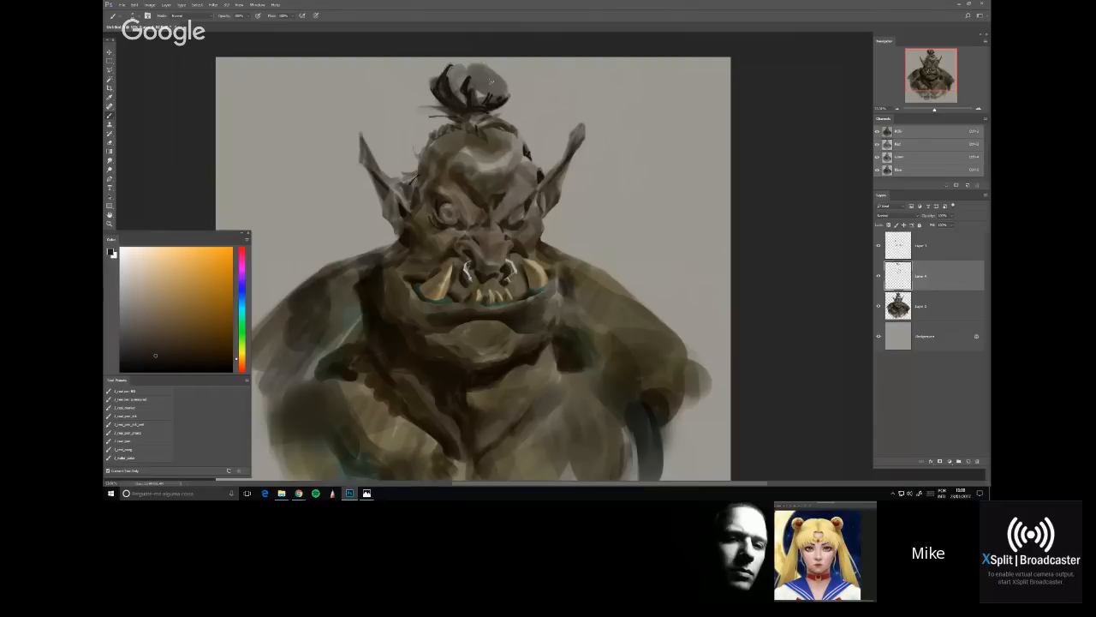
Choose a dark grey-brown and a different brush tip, and fill the topknot's hair sections with curved strokes
click(137, 342)
right_click(447, 107)
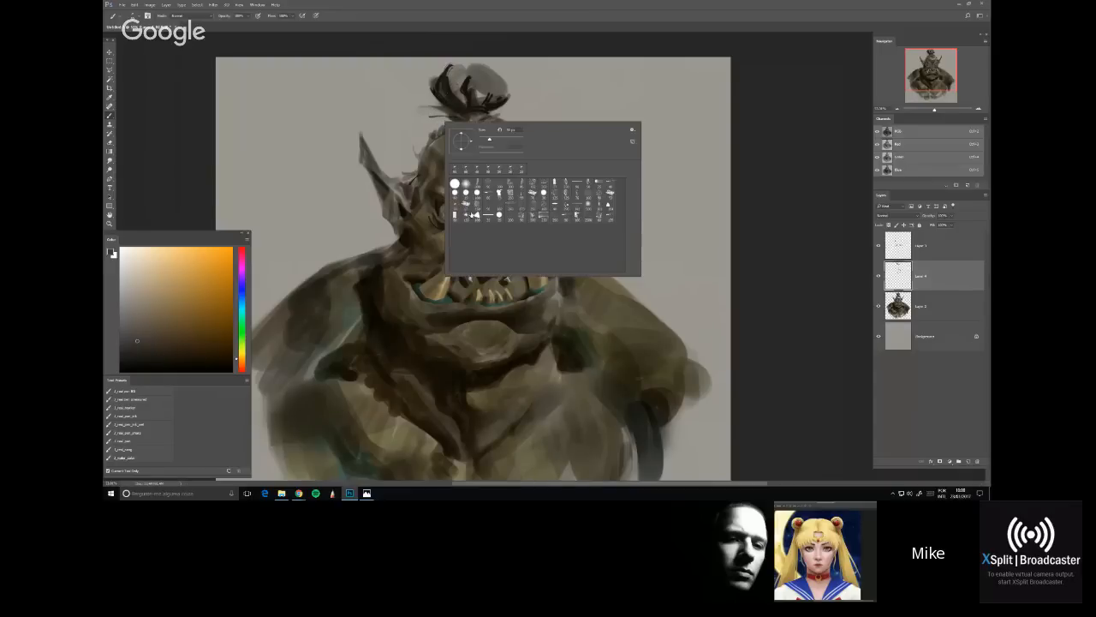
click(474, 214)
key(Return)
mouse_move(455, 81)
mouse_down()
mouse_move(467, 66)
mouse_move(499, 75)
mouse_move(492, 89)
mouse_move(489, 69)
mouse_up()
Paint loose dark strands on the topknot's outer edge beside the long-haired side and set up a round eraser tip
alt+click(490, 122)
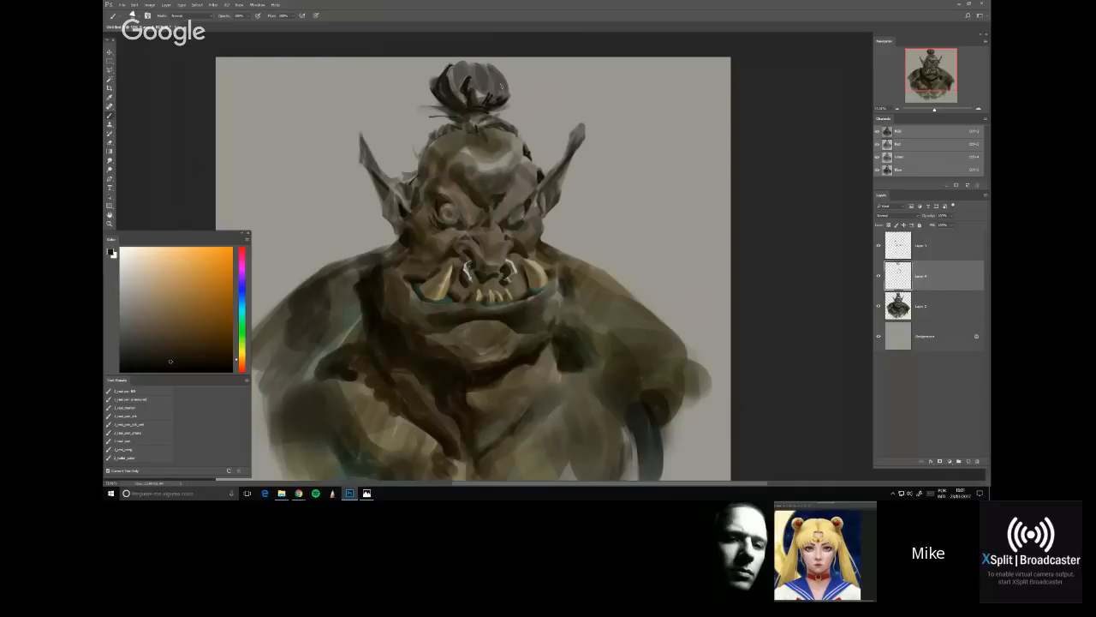
drag(440, 100, 425, 71)
alt+click(436, 113)
key(e)
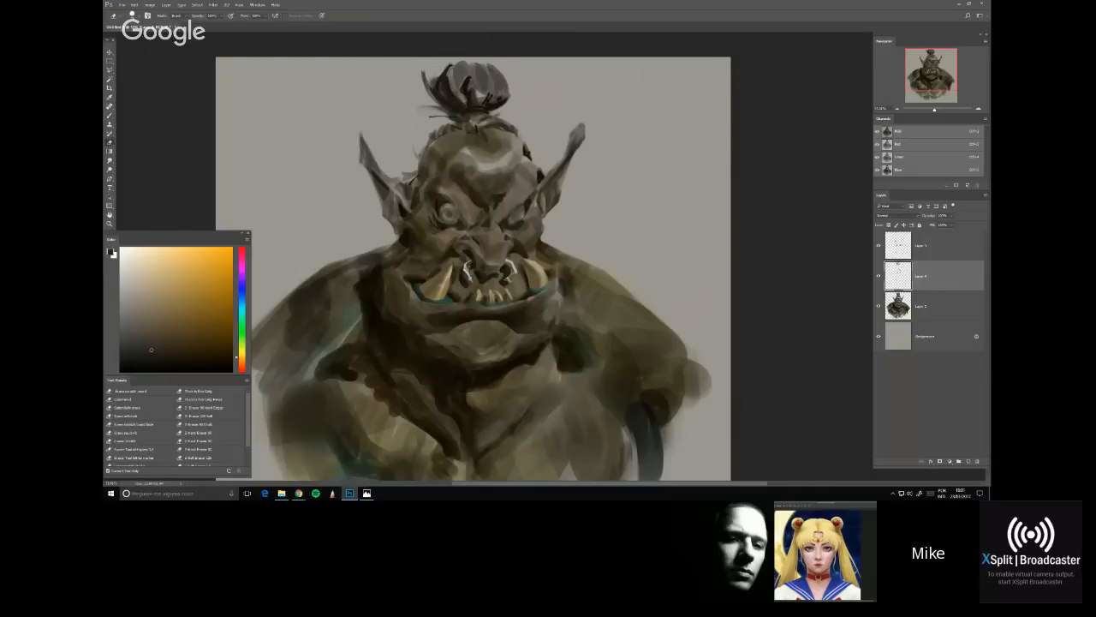
right_click(424, 149)
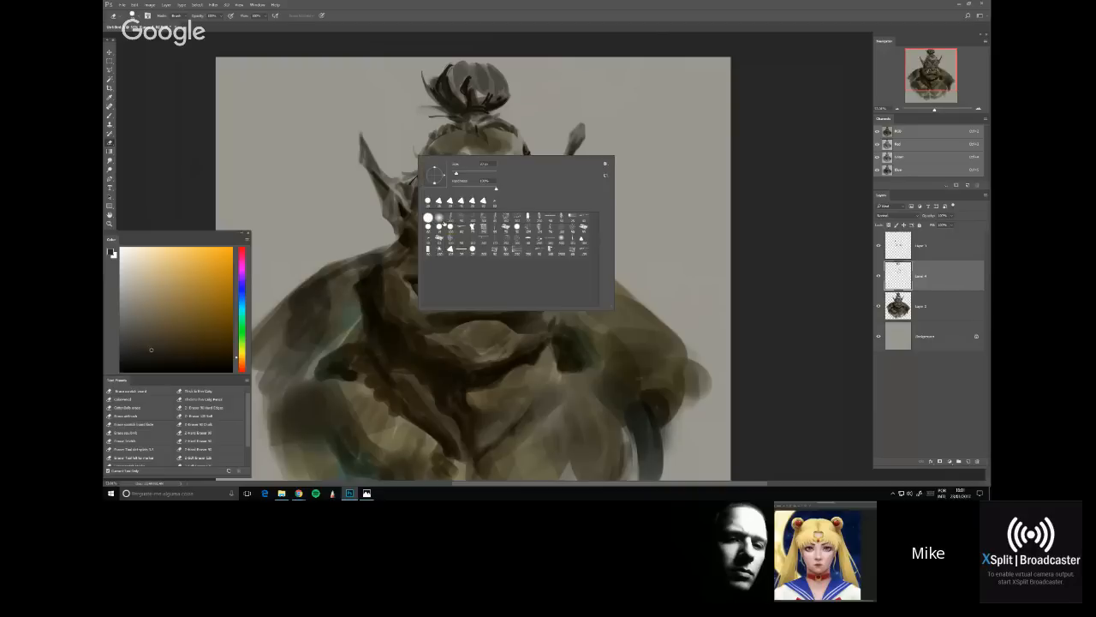
double_click(427, 224)
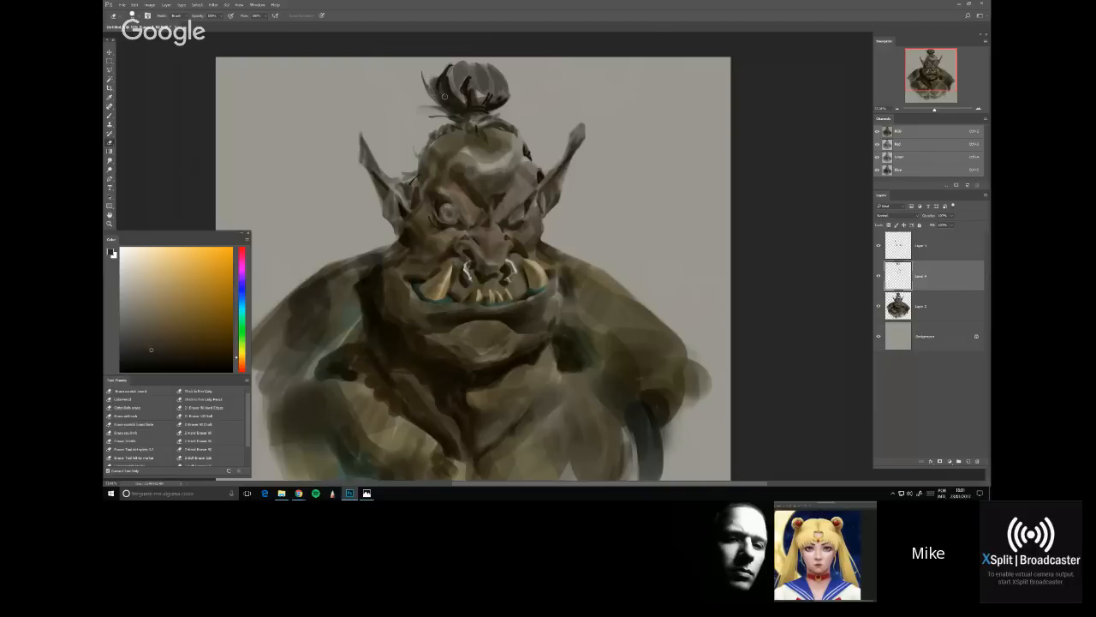
Try loose dark strands flicking outward from the base of the topknot and erase them
key(b)
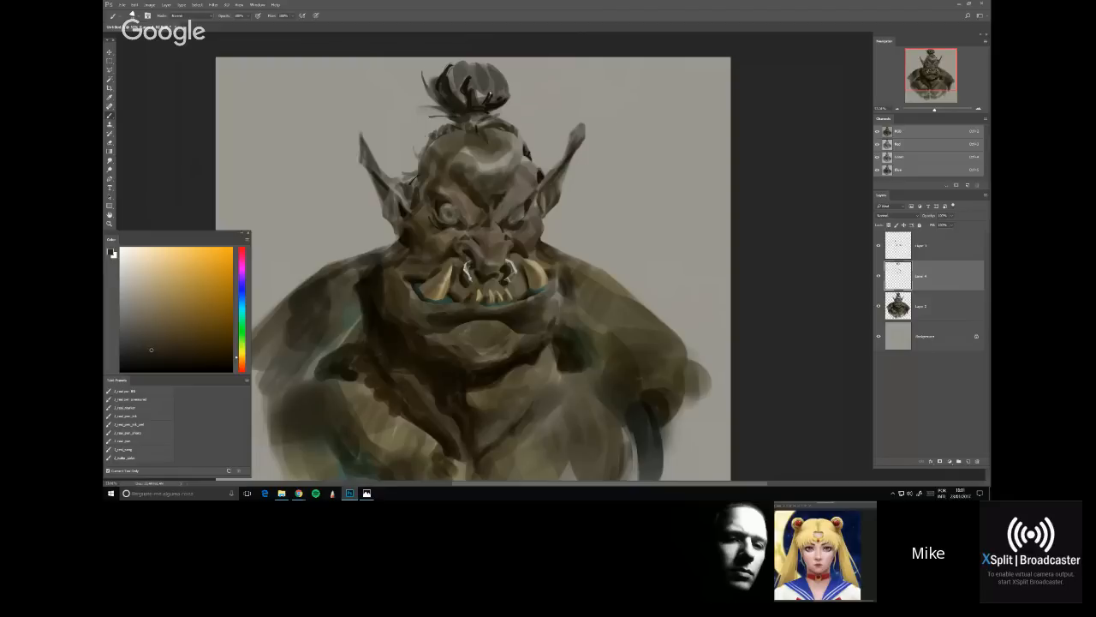
drag(501, 103, 536, 79)
key(ctrl+z)
drag(492, 113, 543, 78)
key(ctrl+z)
key(e)
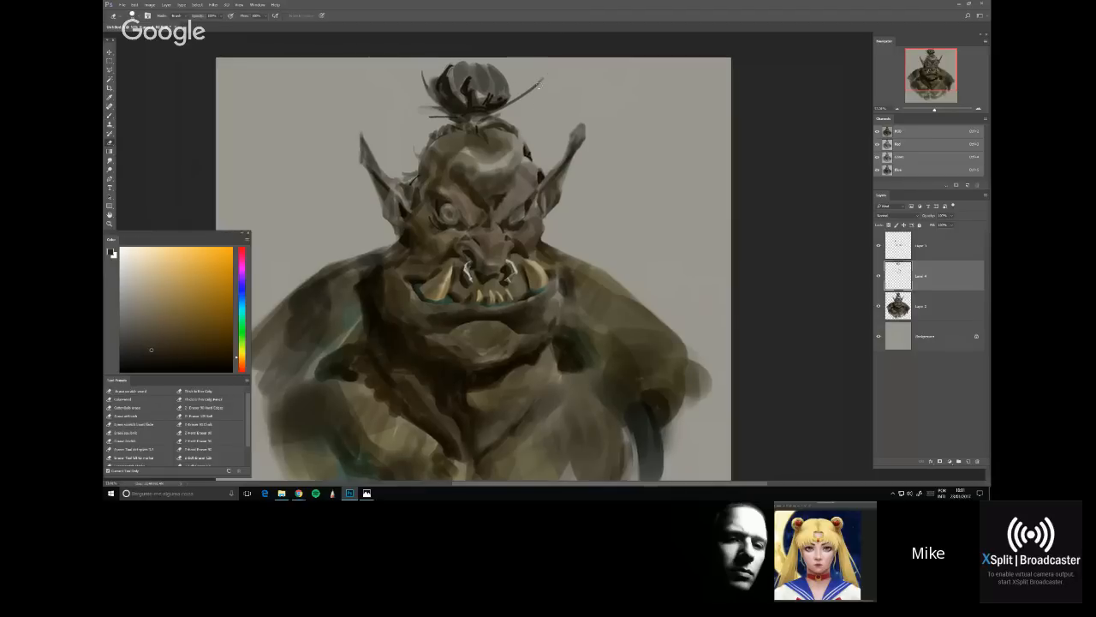
drag(541, 79, 510, 109)
Pick a deeper, more saturated brown for refining the hair at the base of the topknot
key(b)
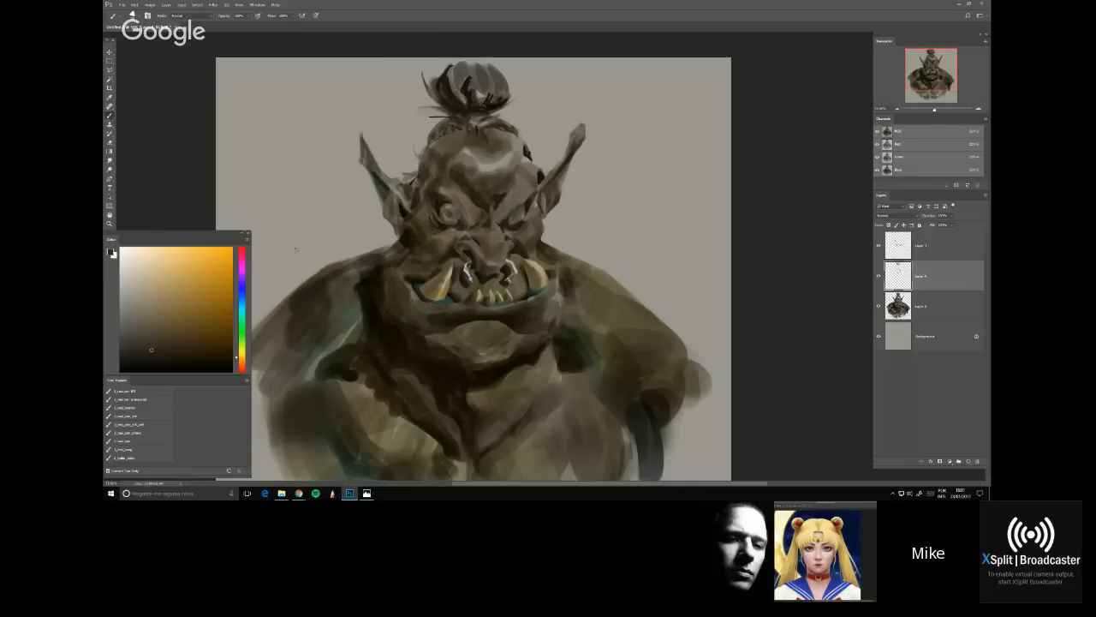
drag(170, 348, 186, 357)
click(196, 358)
key(e)
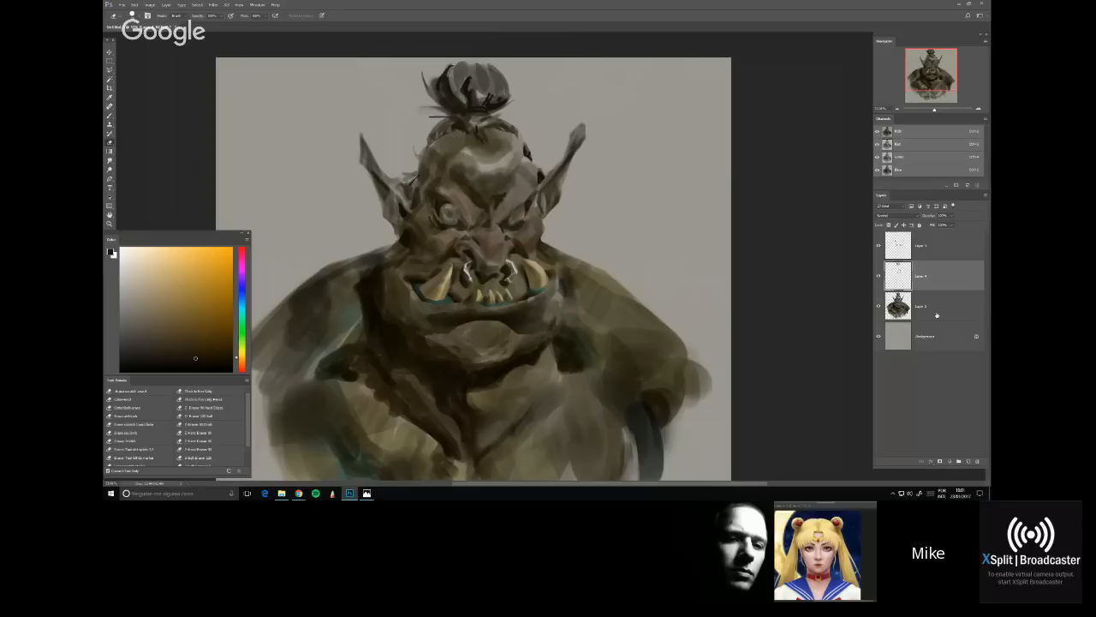
On the main orc layer, paint the hair where the topknot meets the forehead with sampled browns
click(937, 316)
key(b)
alt+click(456, 153)
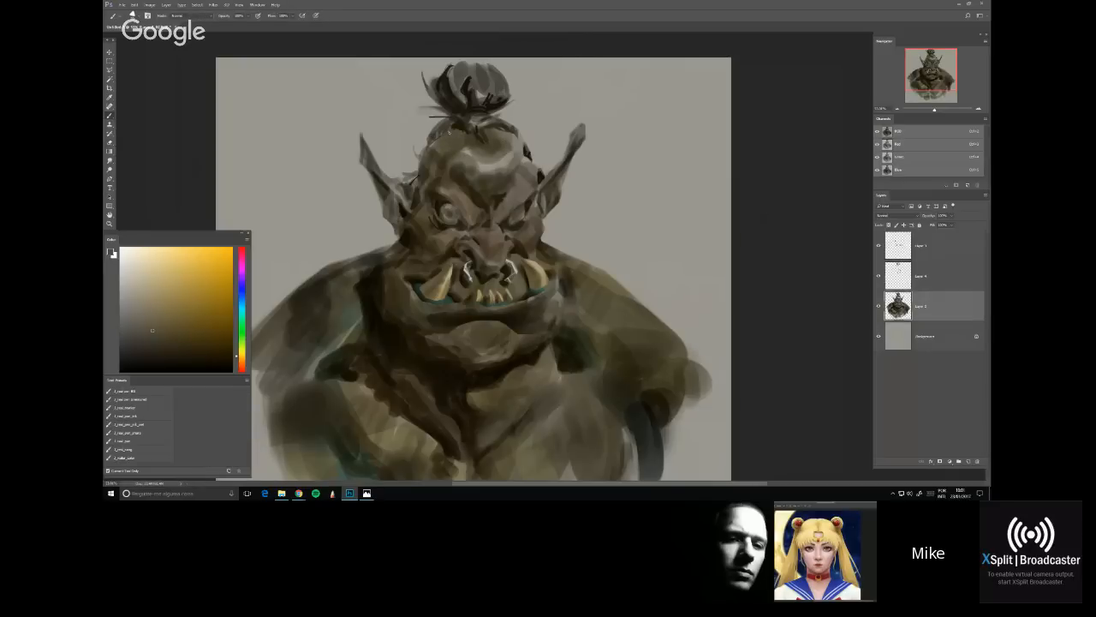
alt+click(457, 141)
alt+click(475, 146)
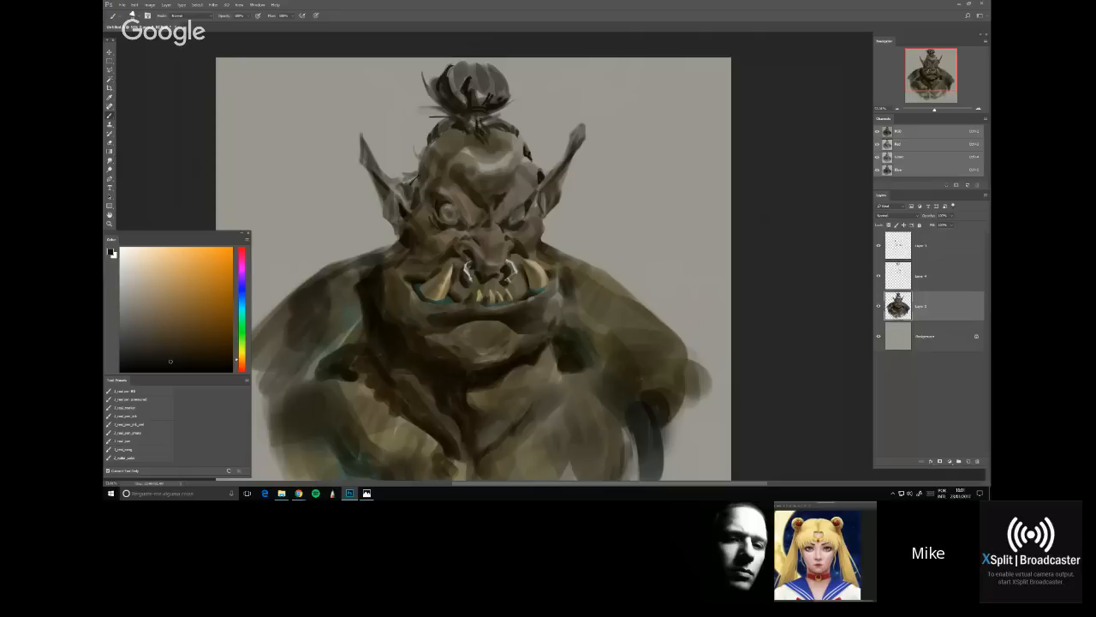
Define the topknot's inner strands and outer edge on the main orc layer with sampled dark browns
mouse_move(474, 97)
mouse_down()
mouse_move(470, 72)
mouse_move(495, 93)
mouse_move(481, 101)
mouse_move(509, 88)
mouse_up()
mouse_move(443, 108)
mouse_down()
mouse_move(432, 91)
mouse_move(435, 59)
mouse_up()
alt+click(435, 86)
alt+click(439, 87)
key(e)
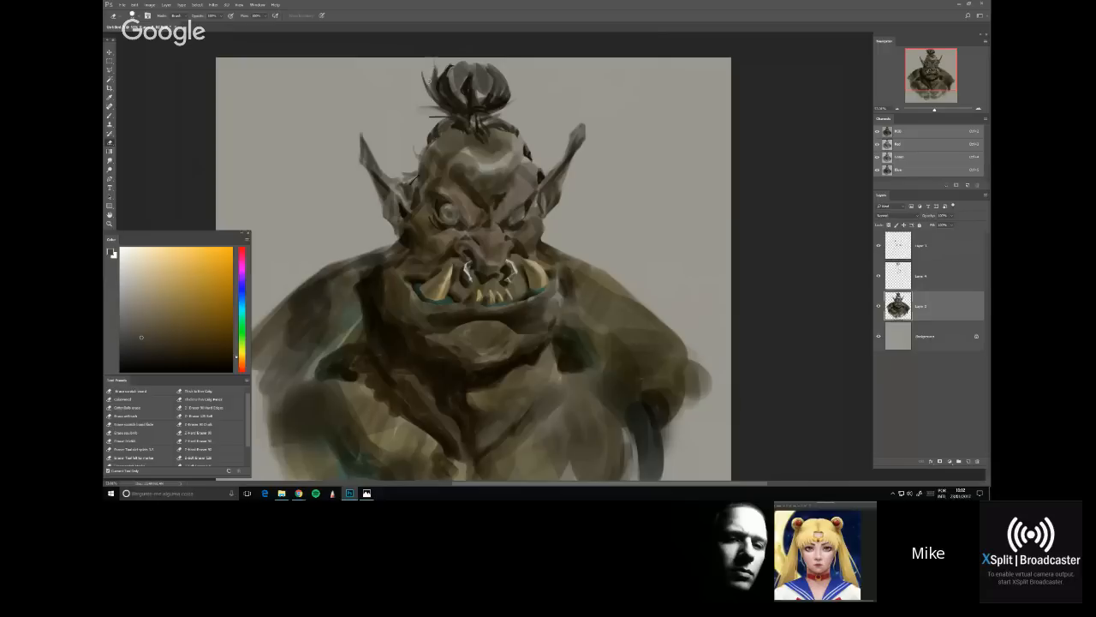
key(b)
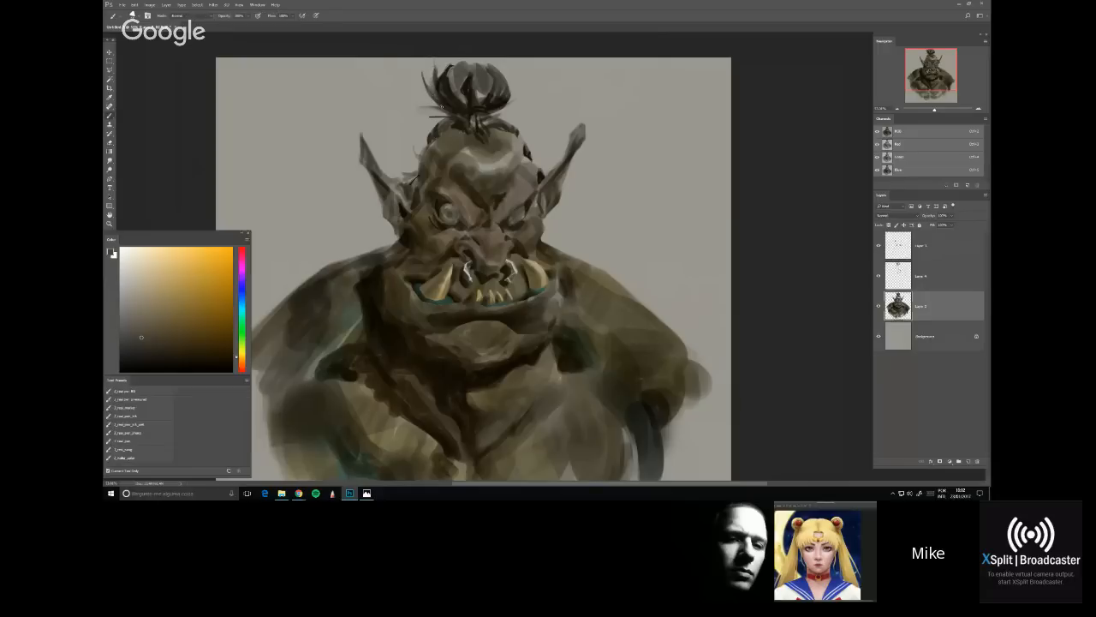
key(e)
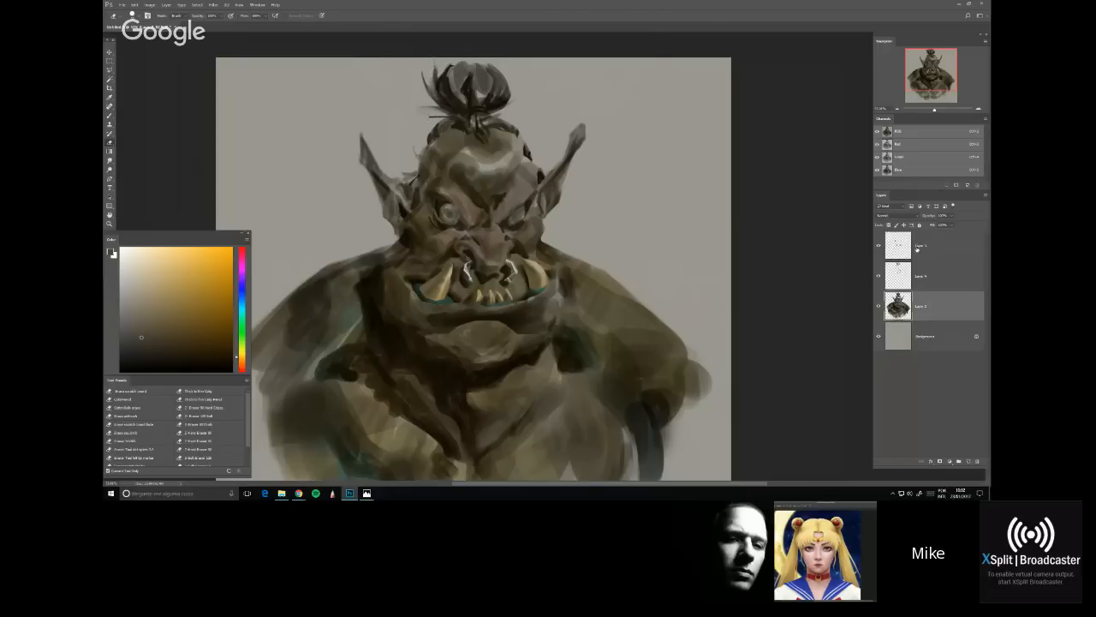
Merge the main orc layer and the two detail layers above it into one layer
shift+click(916, 249)
key(ctrl+e)
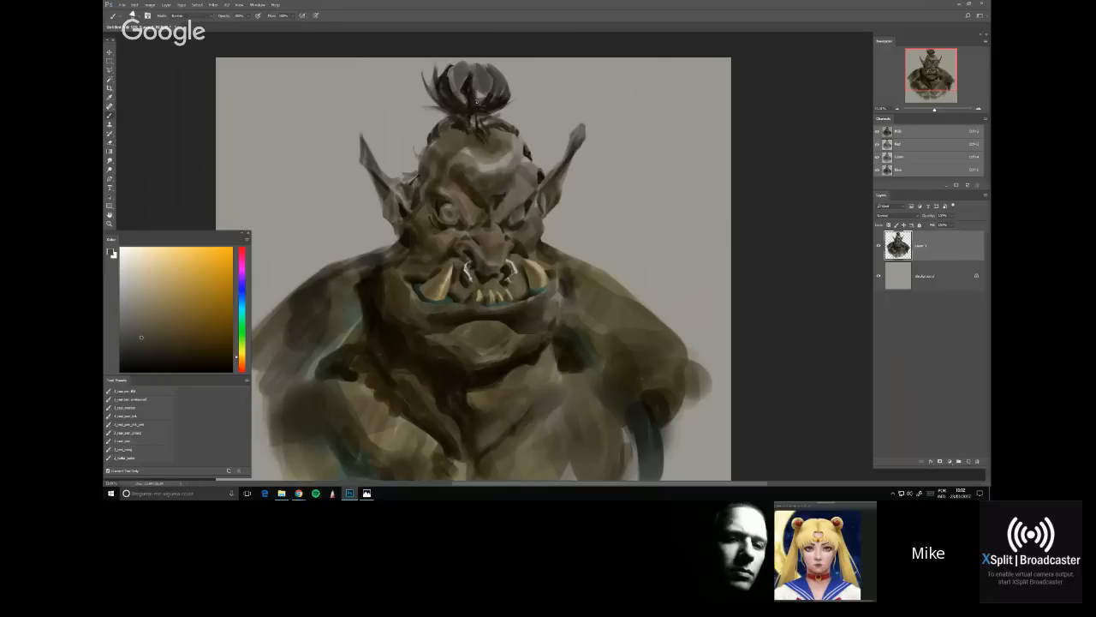
key(b)
key(e)
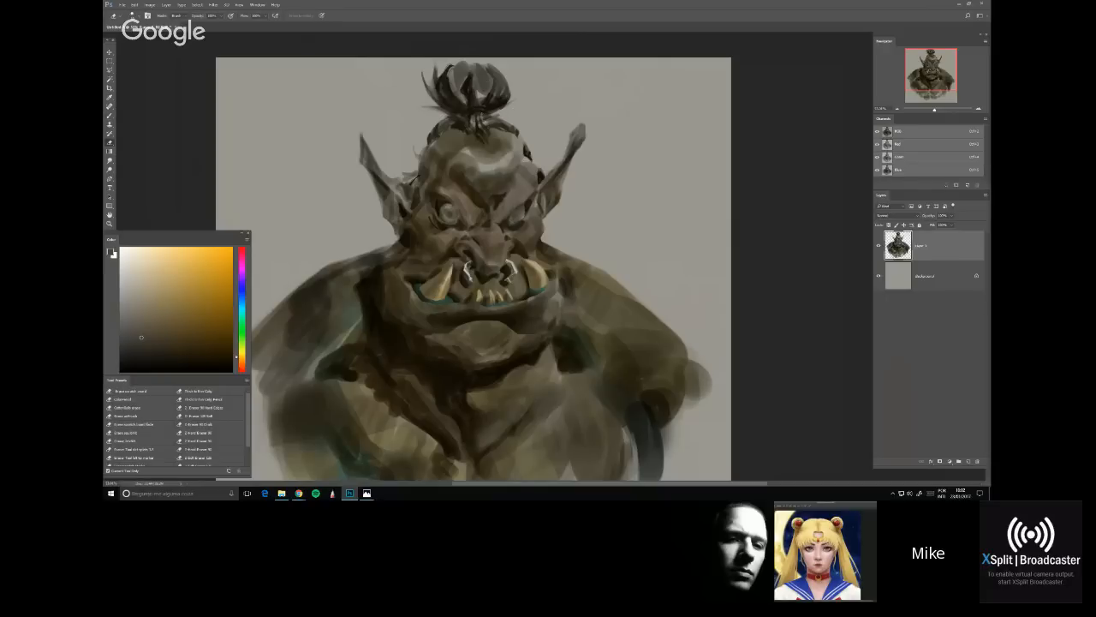
Sample browns from the orc's head and chest with the Brush tool for deepening the body shadows
key(b)
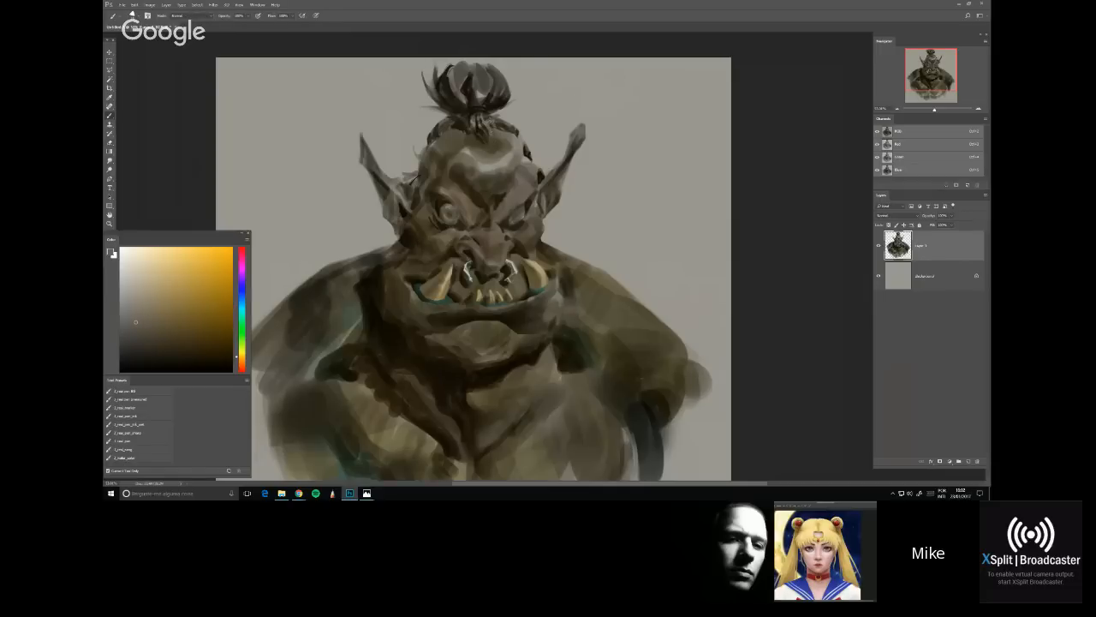
alt+click(527, 170)
alt+click(509, 152)
drag(505, 230, 469, 153)
alt+click(430, 302)
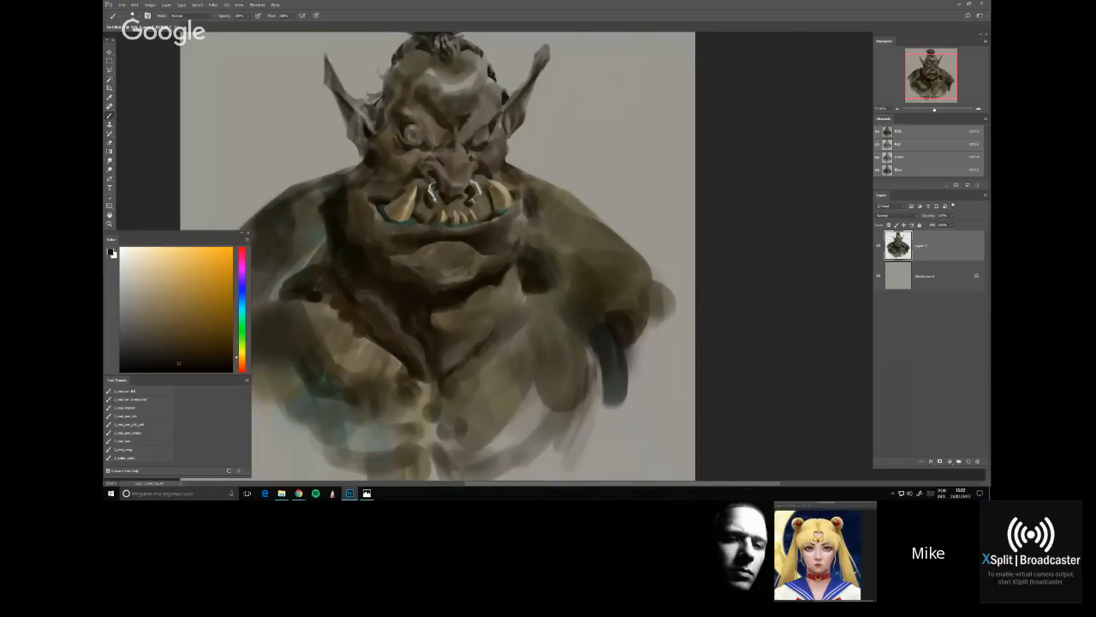
right_click(496, 183)
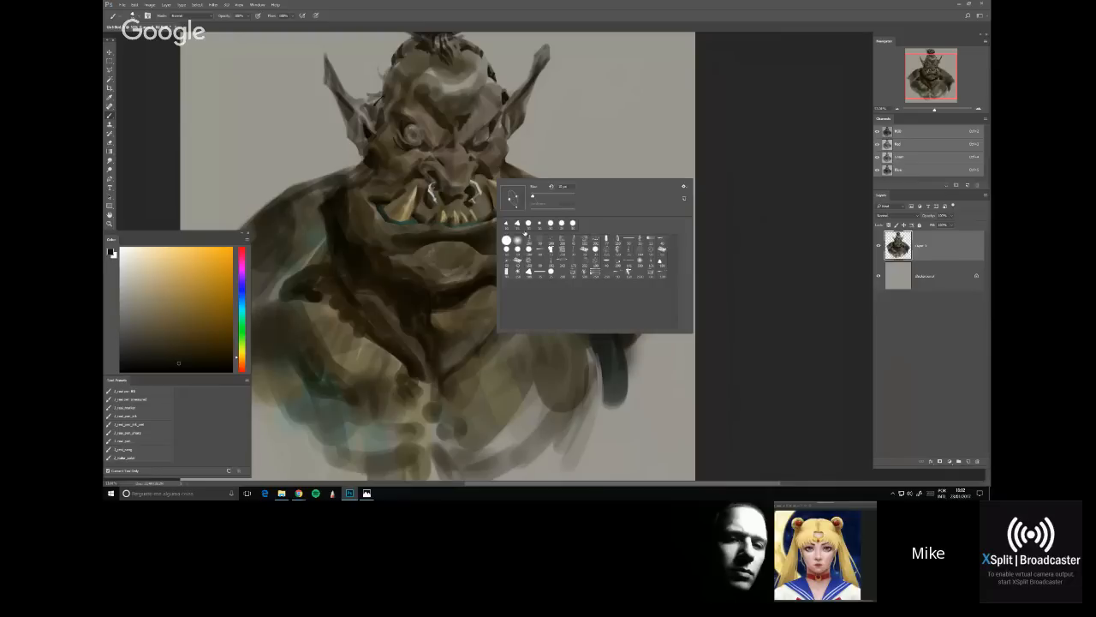
key(Escape)
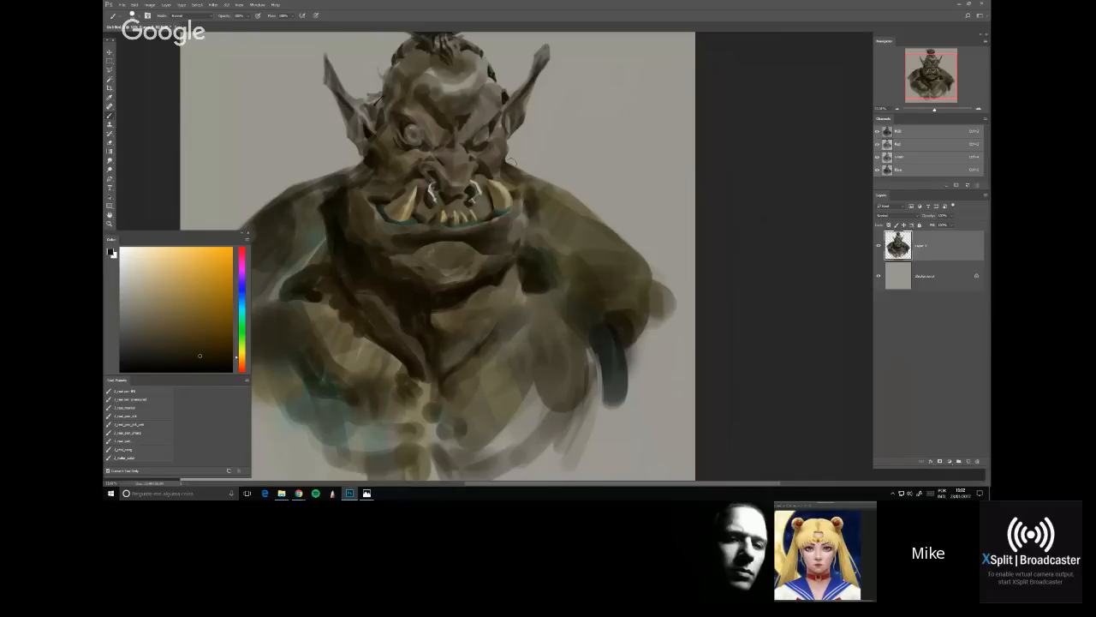
Paint the shadows along the neck and below the chin on the main orc layer with sampled browns
alt+click(504, 168)
alt+click(300, 260)
drag(388, 298, 412, 327)
alt+click(399, 318)
alt+click(446, 295)
mouse_move(509, 264)
mouse_down()
mouse_move(522, 315)
mouse_move(526, 294)
mouse_up()
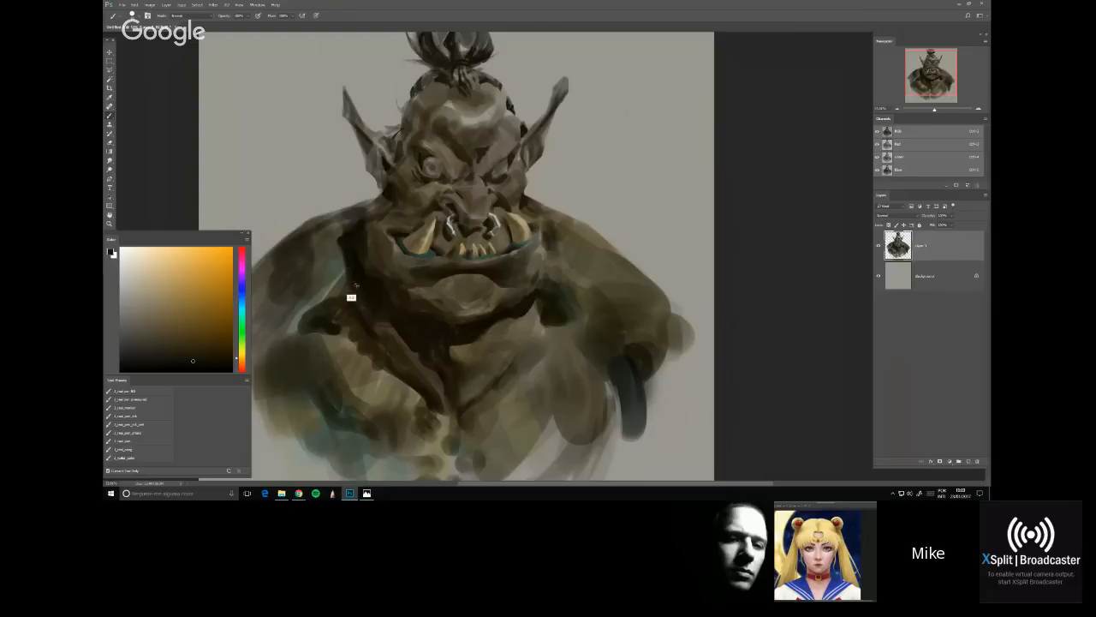
Deepen the shadows at the side of the neck and the dark shape under the arm with sampled dark browns
alt+click(348, 249)
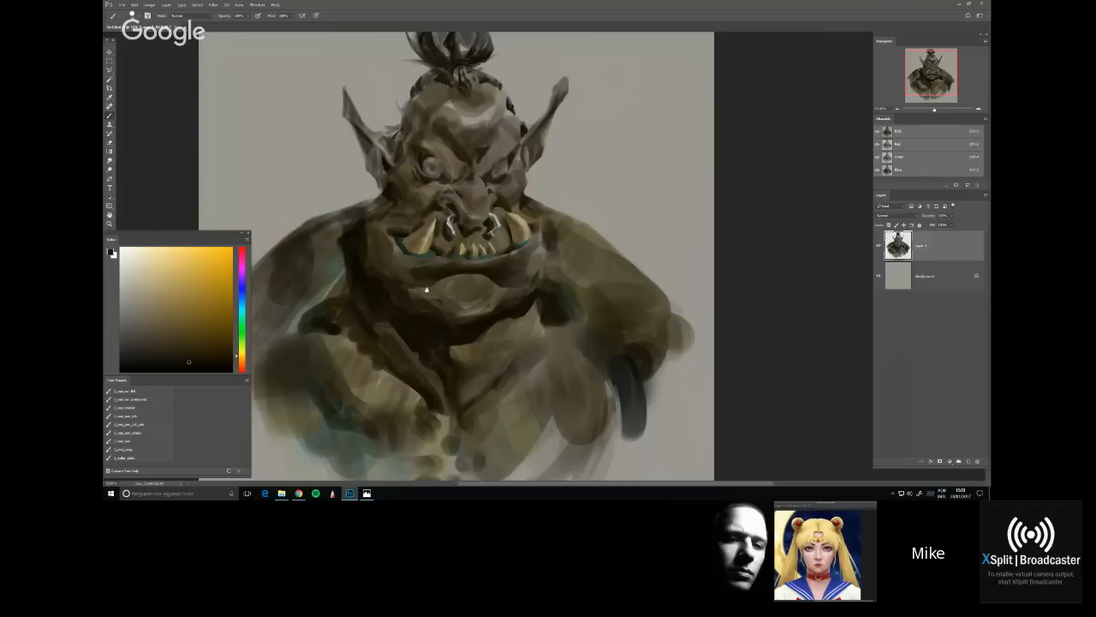
drag(358, 248, 409, 171)
alt+click(453, 257)
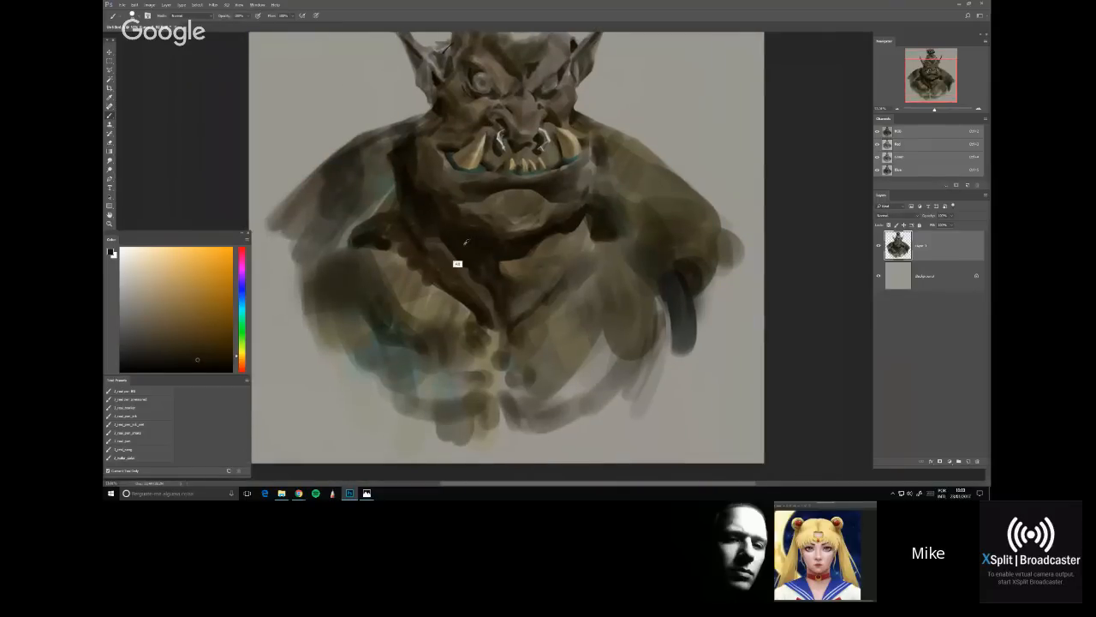
alt+click(477, 252)
drag(660, 289, 677, 326)
drag(589, 146, 558, 198)
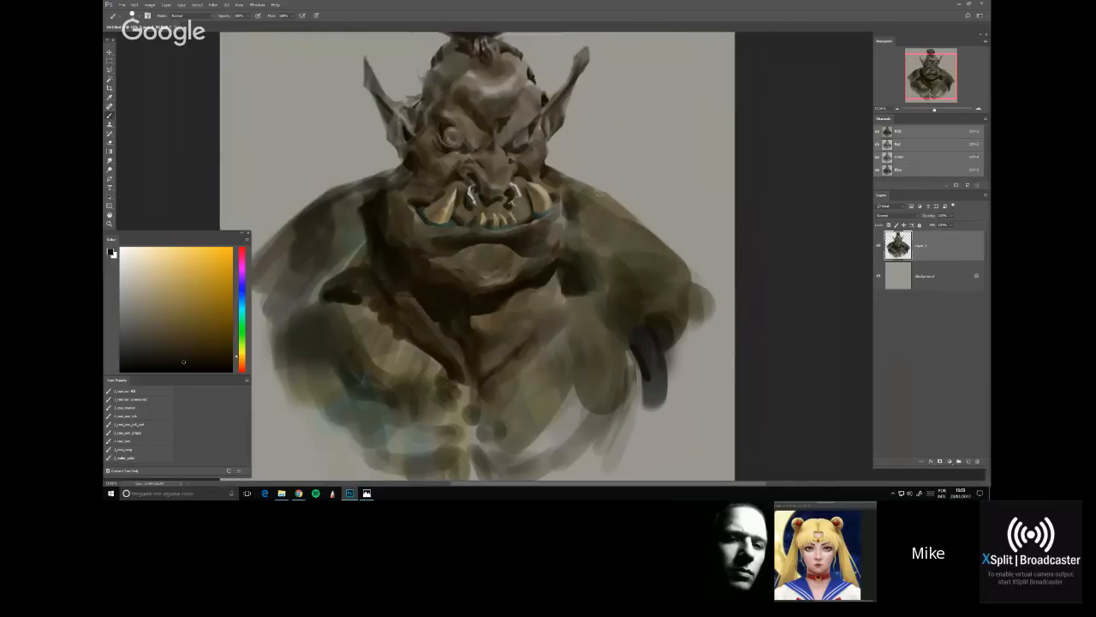
Erase a thin light strip across the shoulder above the dark arm shape, and return to the brush
key(e)
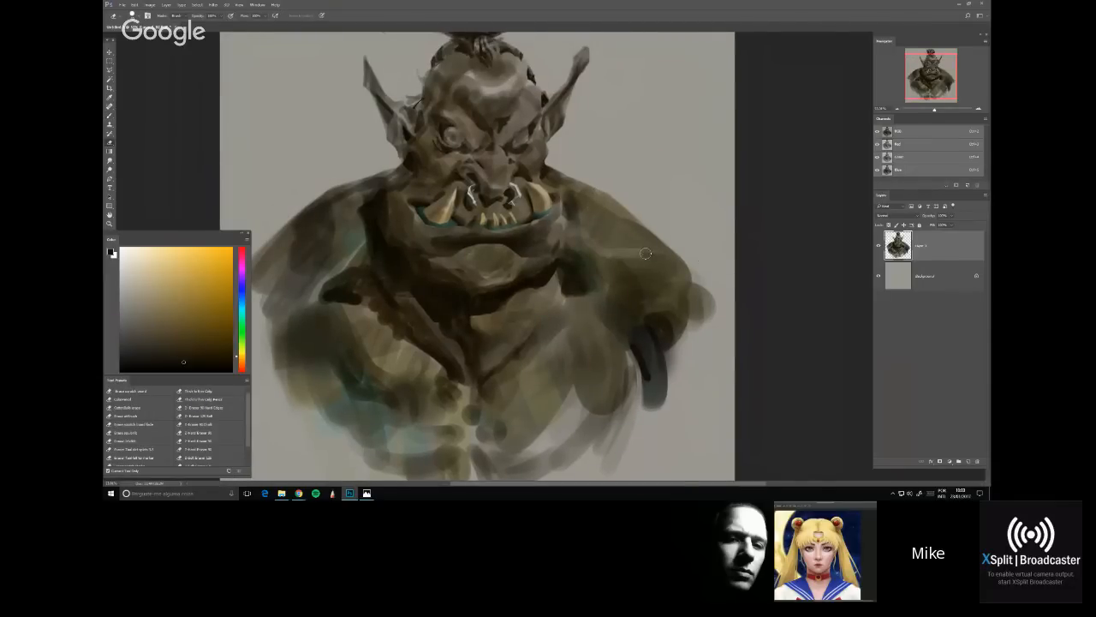
drag(651, 255, 673, 267)
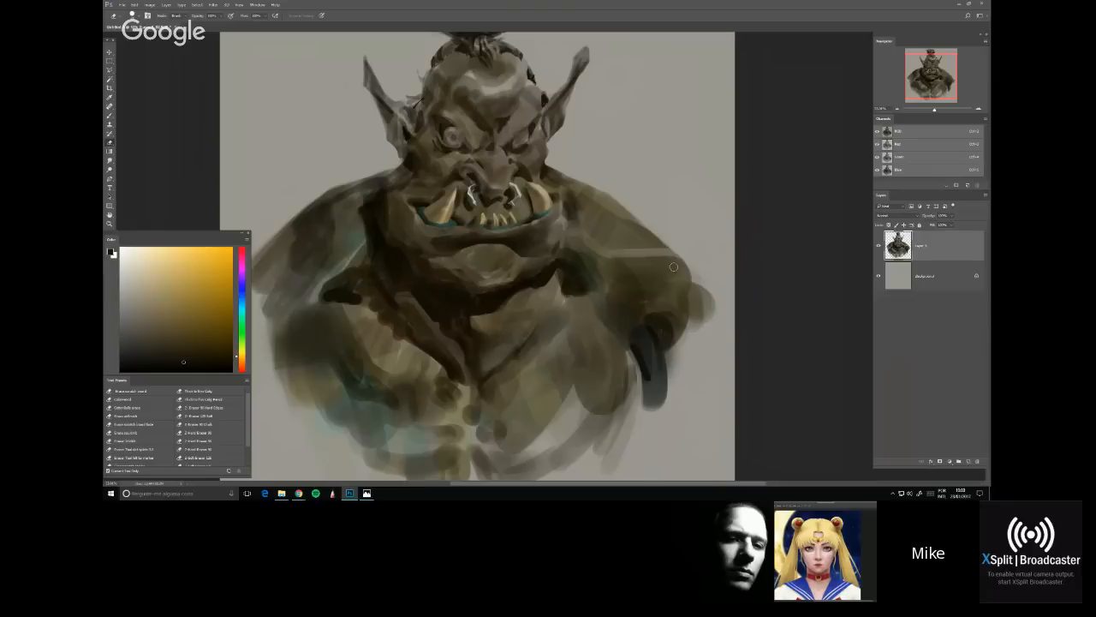
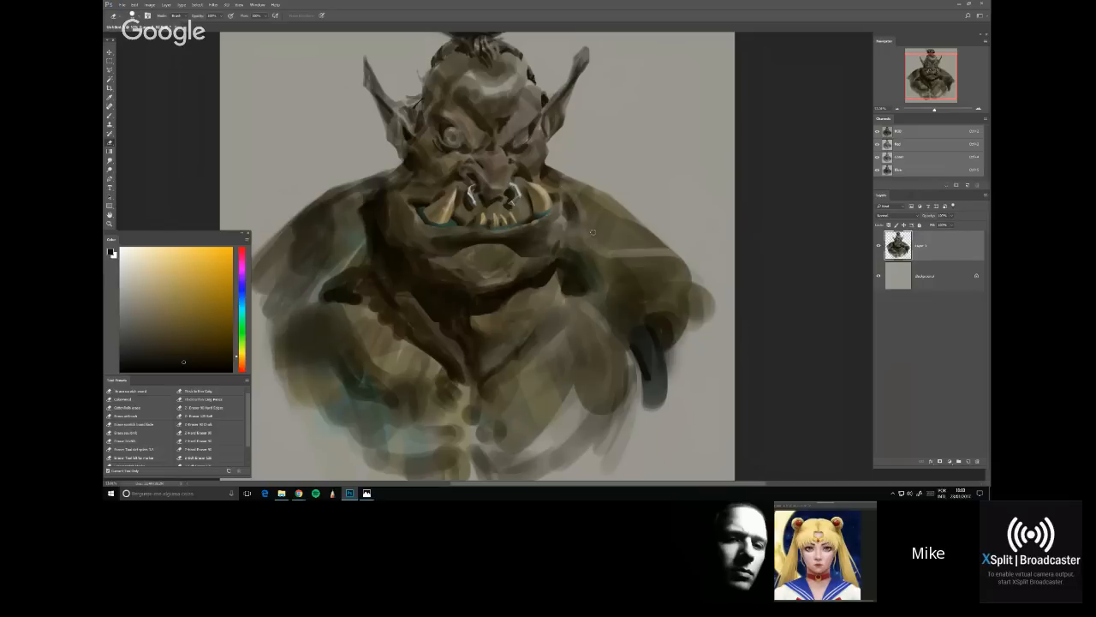
key(b)
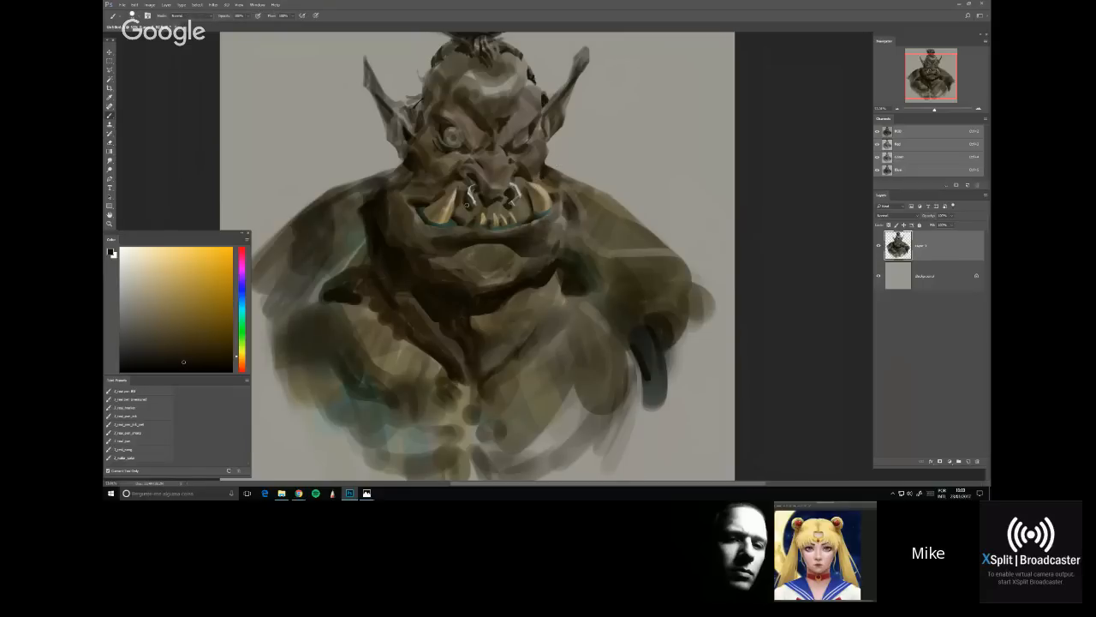
Sample dark browns from the neck, pick a greyer dark brown, and mirror the portrait horizontally
alt+click(379, 238)
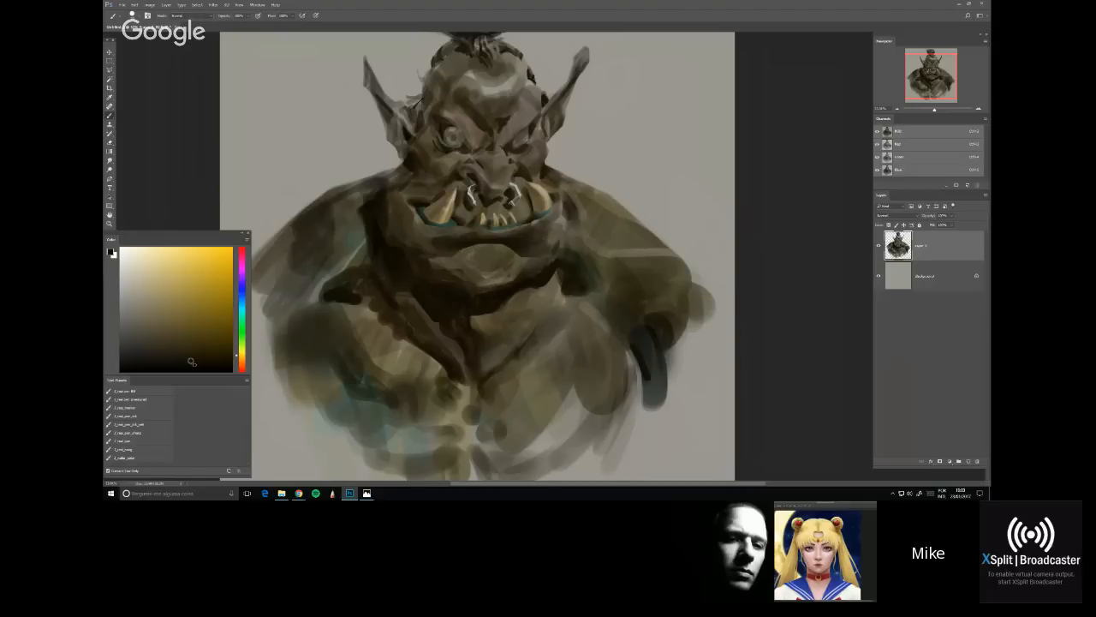
alt+click(397, 299)
right_click(495, 287)
drag(172, 360, 135, 352)
scroll(519, 344, up, 5)
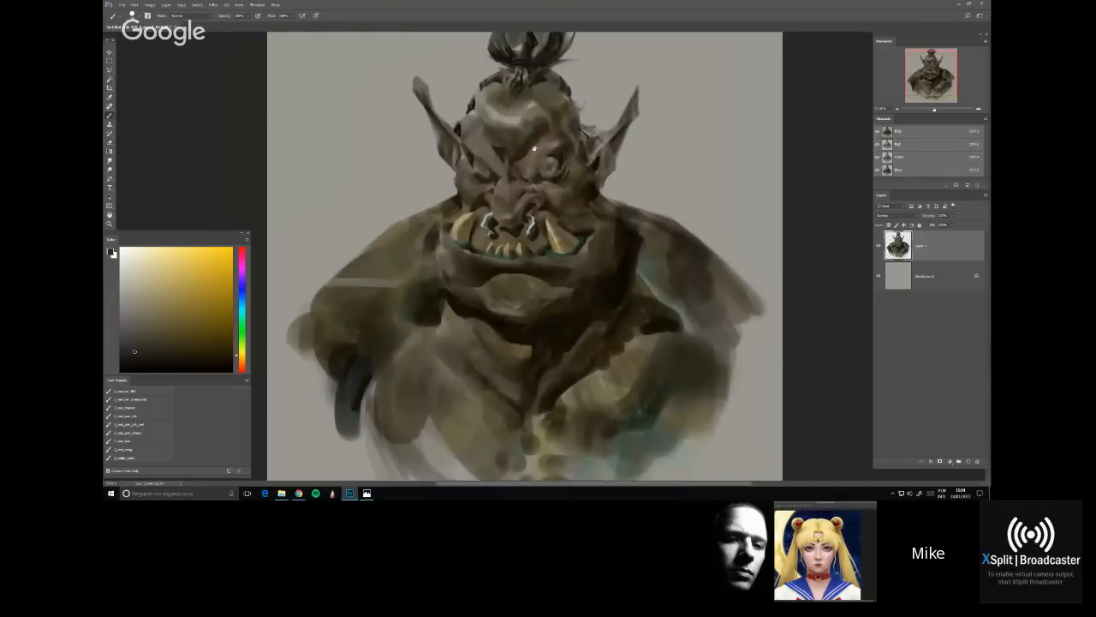
Brighten the white of the shadowed eye with a pale blue, and pick a light greenish grey
click(143, 259)
click(241, 300)
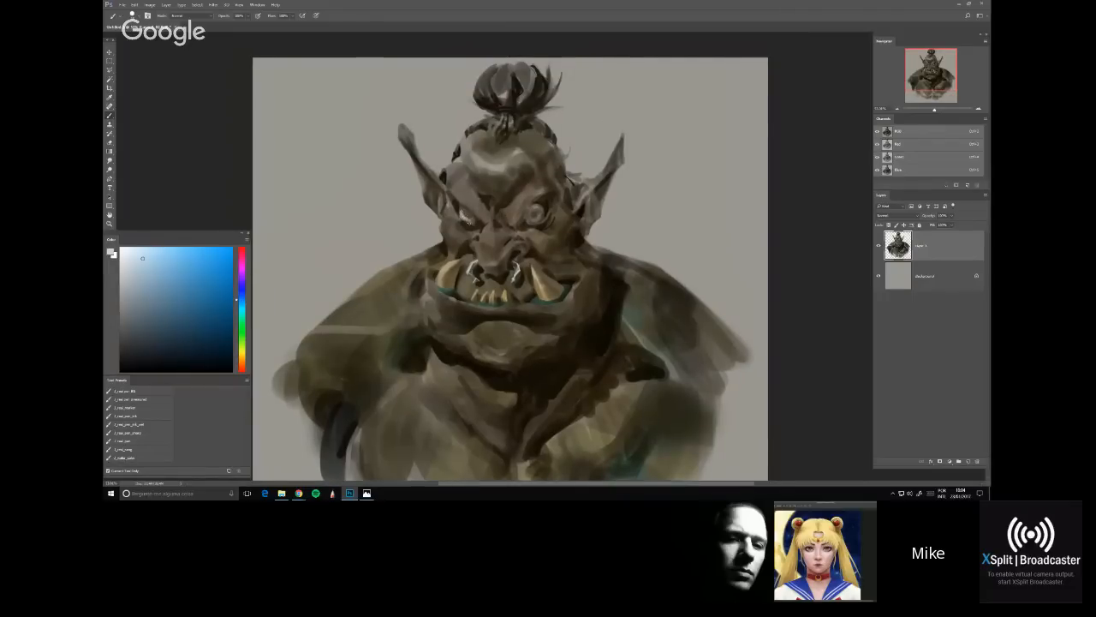
drag(468, 221, 471, 216)
alt+click(469, 219)
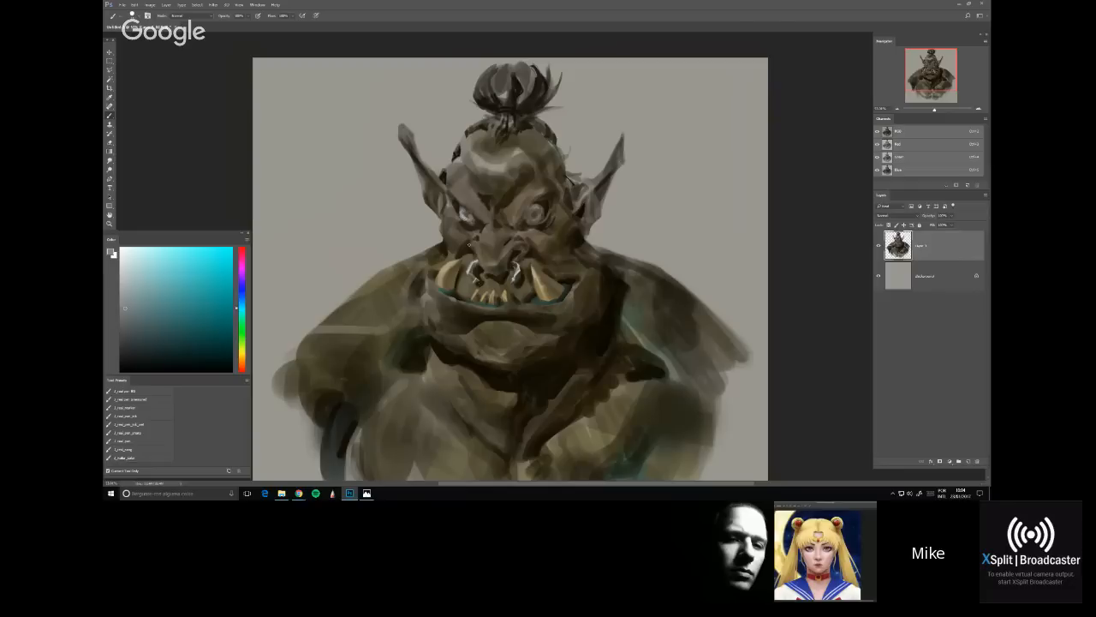
drag(241, 306, 242, 329)
click(122, 316)
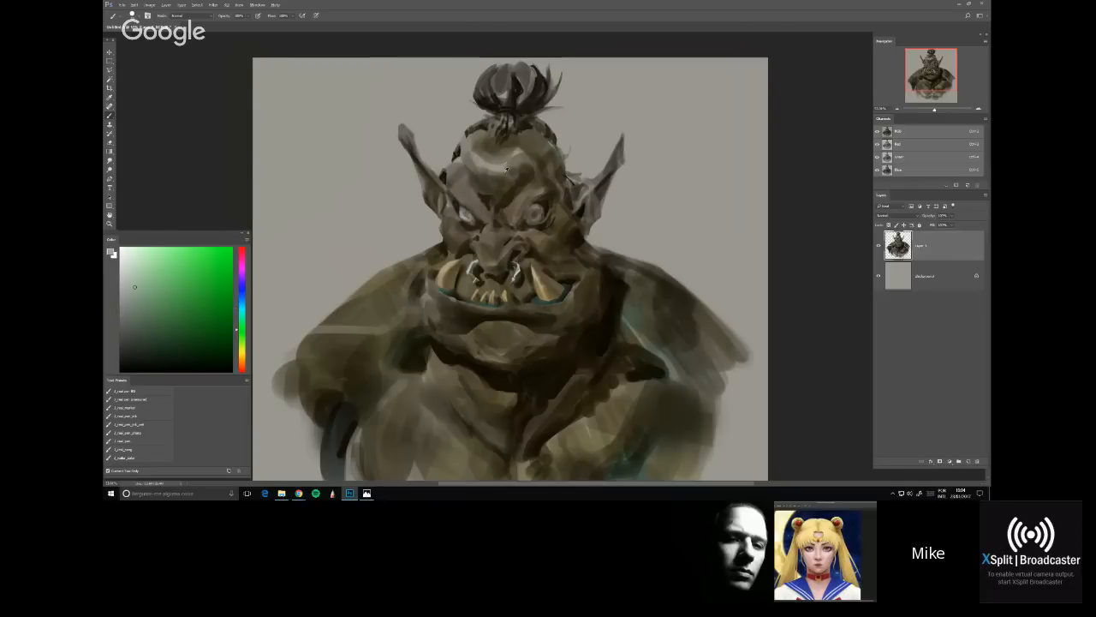
Skew the main orc layer so the head leans slightly to the right, and apply the transformation
scroll(506, 169, down, 2)
key(ctrl+t)
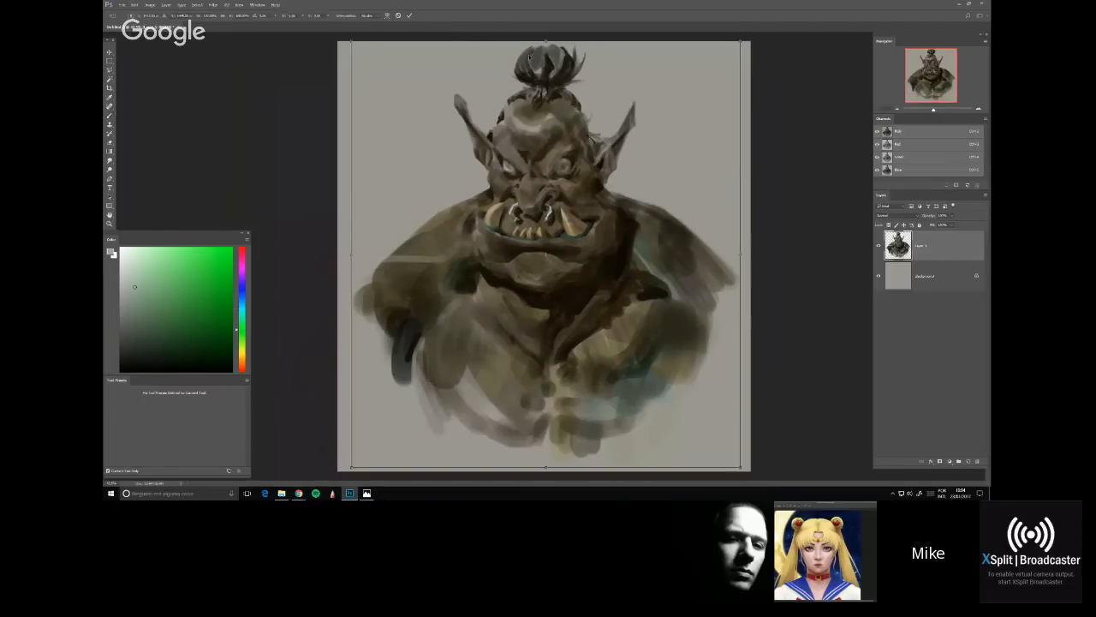
drag(544, 42, 559, 41)
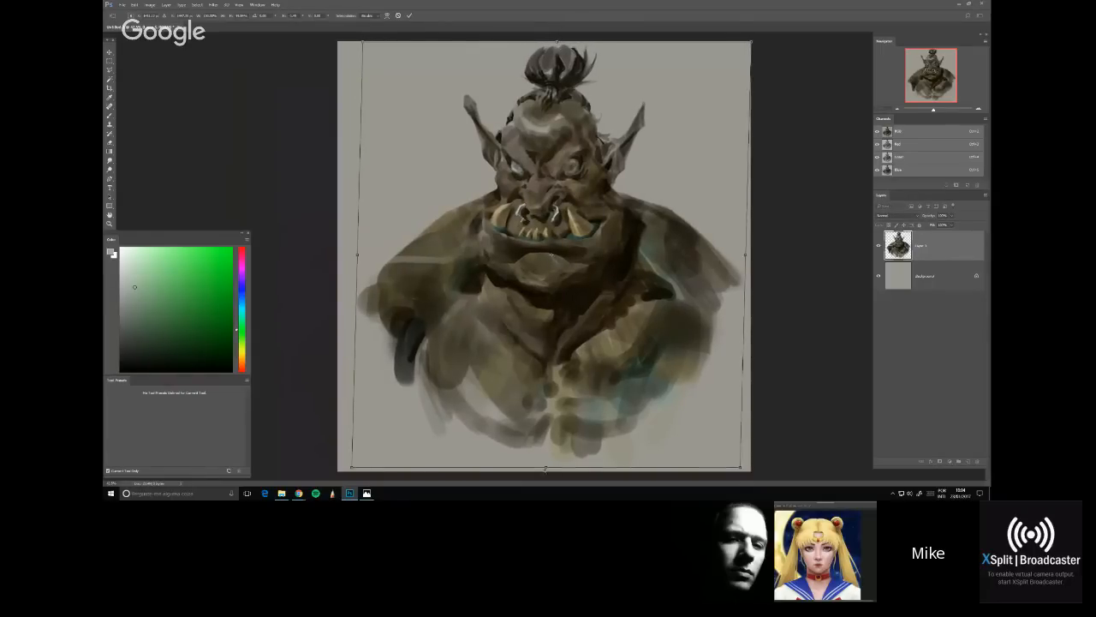
drag(545, 470, 554, 465)
key(Return)
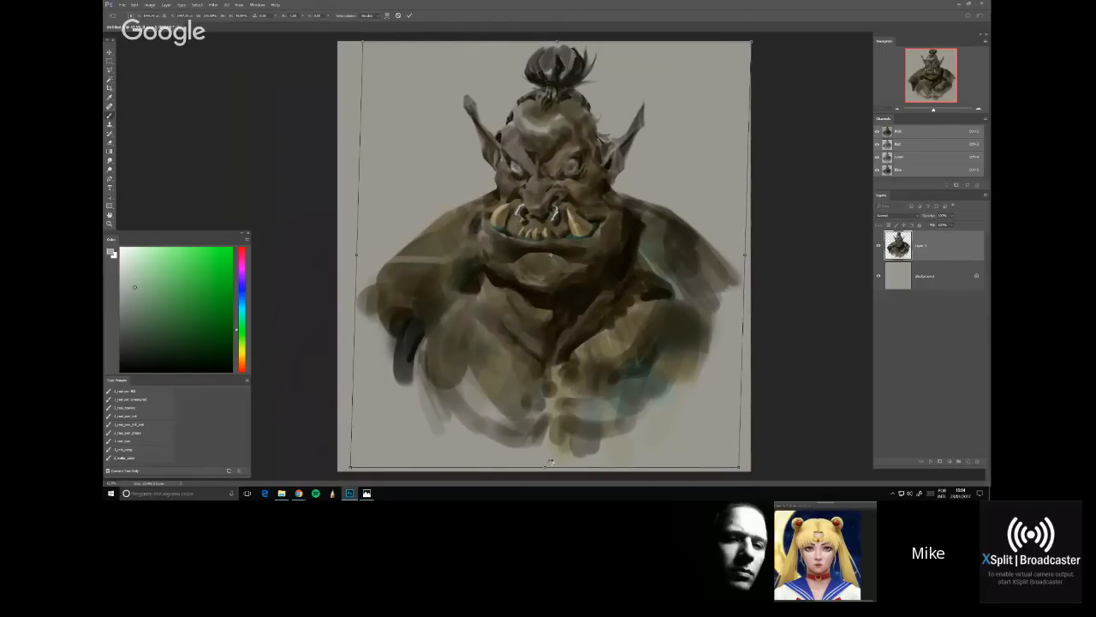
Touch up the inner base of the right ear with a sampled dark brown
scroll(669, 361, down, 1)
scroll(669, 360, up, 2)
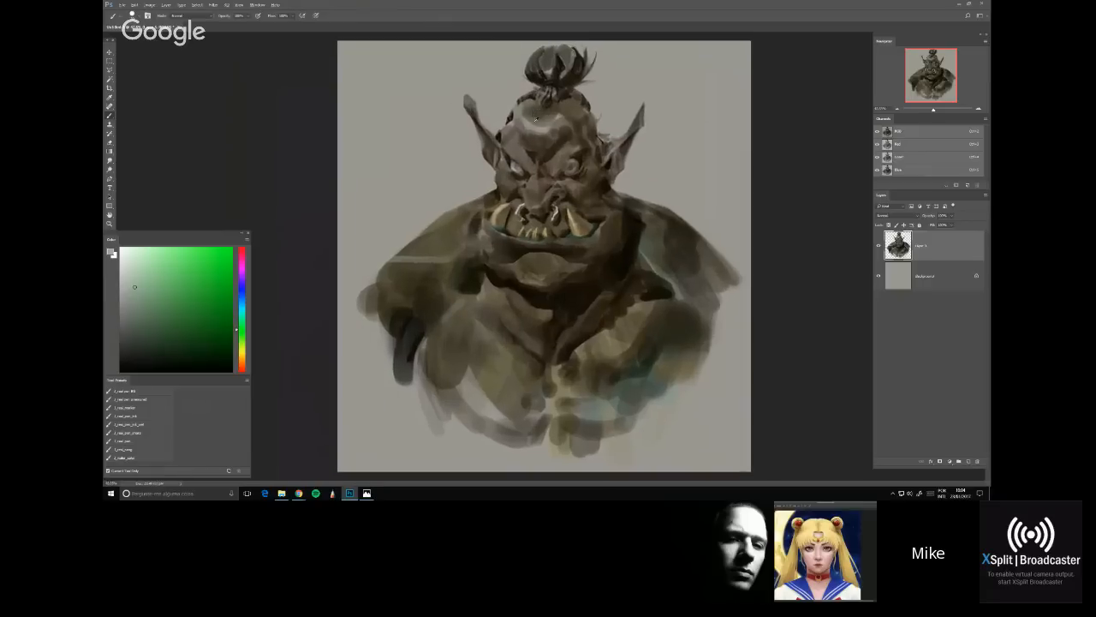
alt+click(606, 200)
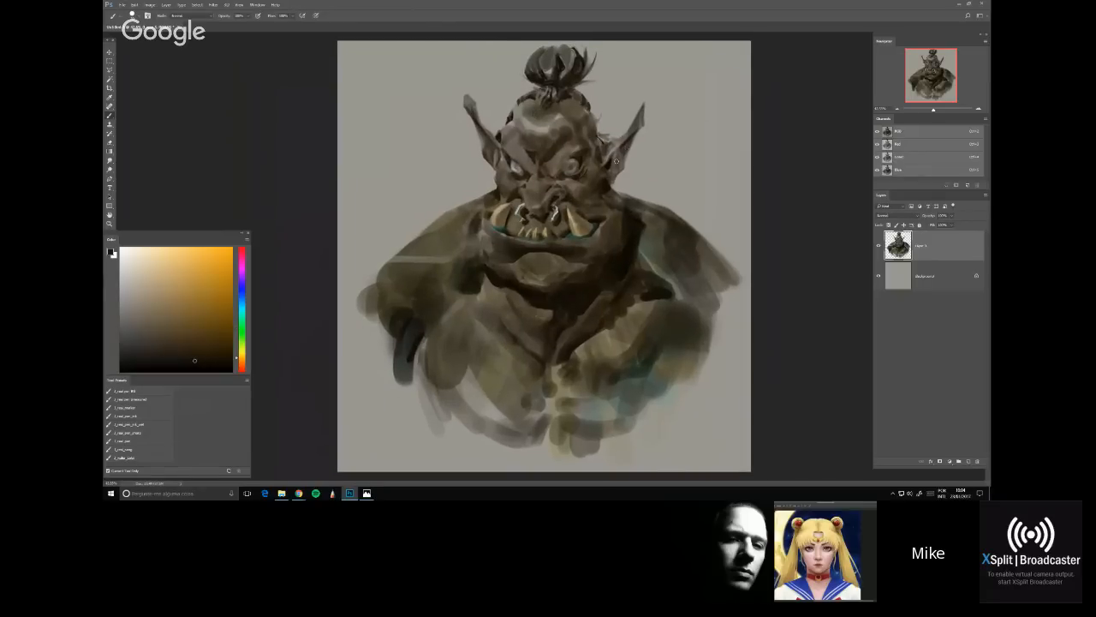
mouse_move(615, 161)
mouse_down()
mouse_move(611, 176)
mouse_move(612, 146)
mouse_move(609, 154)
mouse_up()
Try to darken the right shoulder and upper arm with broad strokes of a sampled dark olive
scroll(629, 118, up, 2)
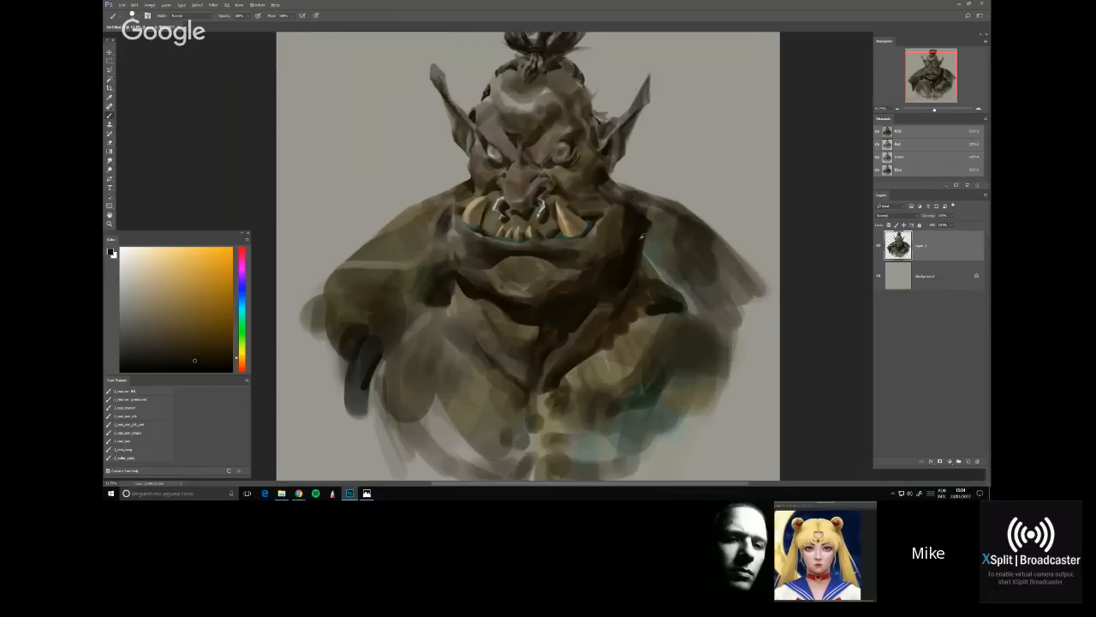
drag(664, 256, 552, 267)
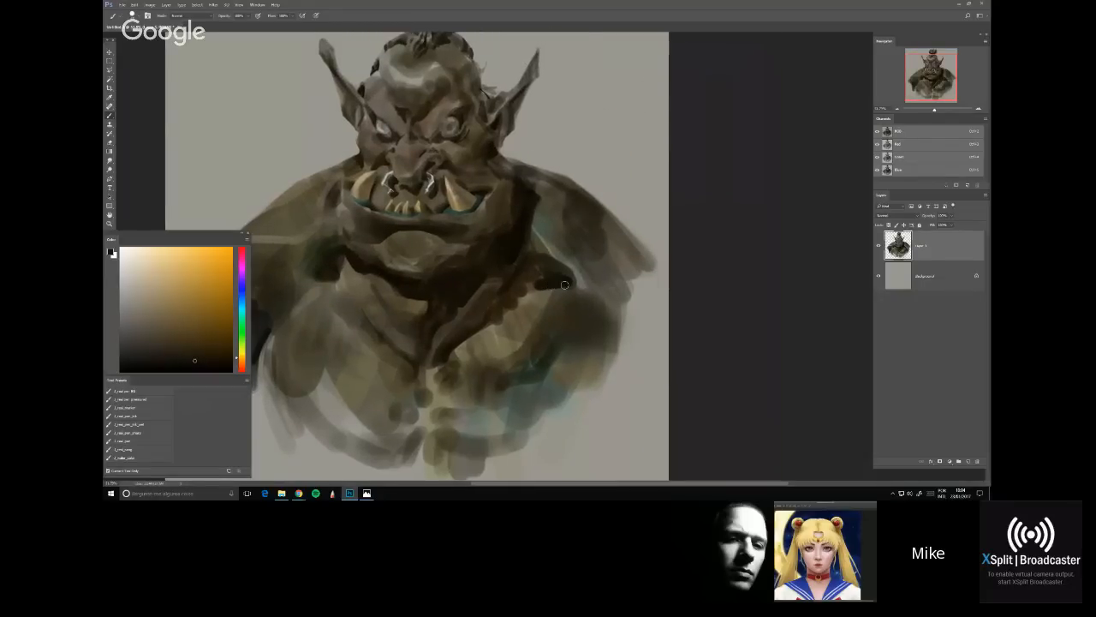
alt+click(565, 283)
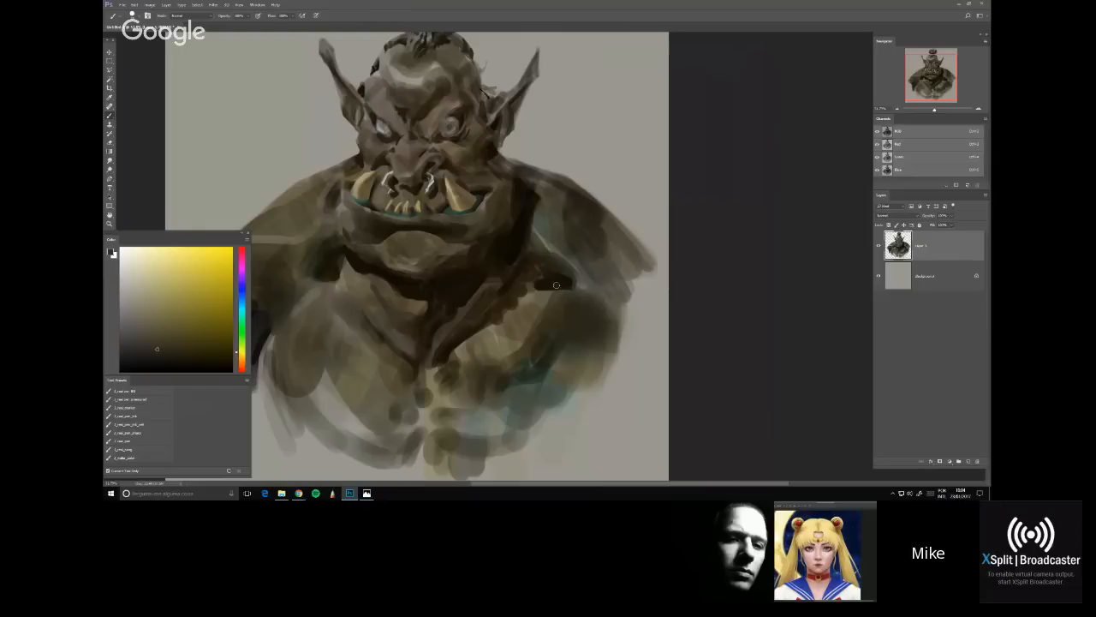
drag(554, 285, 562, 228)
mouse_move(583, 284)
mouse_down()
mouse_move(612, 241)
mouse_move(637, 262)
mouse_up()
drag(617, 316, 652, 283)
key(ctrl+alt+z)
key(ctrl+alt+z)
key(ctrl+alt+z)
key(ctrl+alt+z)
Sketch pale yellow contour arcs around the right shoulder and arm to study their form, and undo them
mouse_move(185, 319)
mouse_down()
mouse_move(193, 249)
mouse_move(162, 247)
mouse_up()
drag(579, 190, 540, 286)
drag(602, 227, 557, 274)
drag(617, 258, 581, 296)
drag(632, 273, 610, 303)
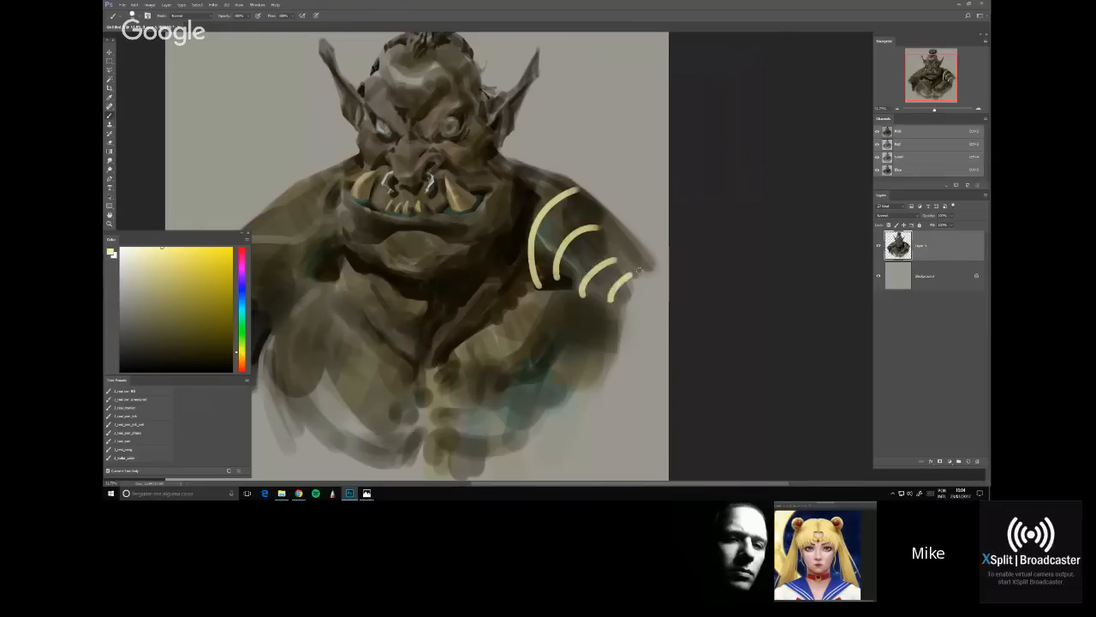
key(ctrl+alt+z)
key(ctrl+alt+z)
key(ctrl+alt+z)
mouse_move(518, 149)
mouse_down()
mouse_move(520, 338)
mouse_move(472, 230)
mouse_up()
key(ctrl+alt+z)
key(ctrl+alt+z)
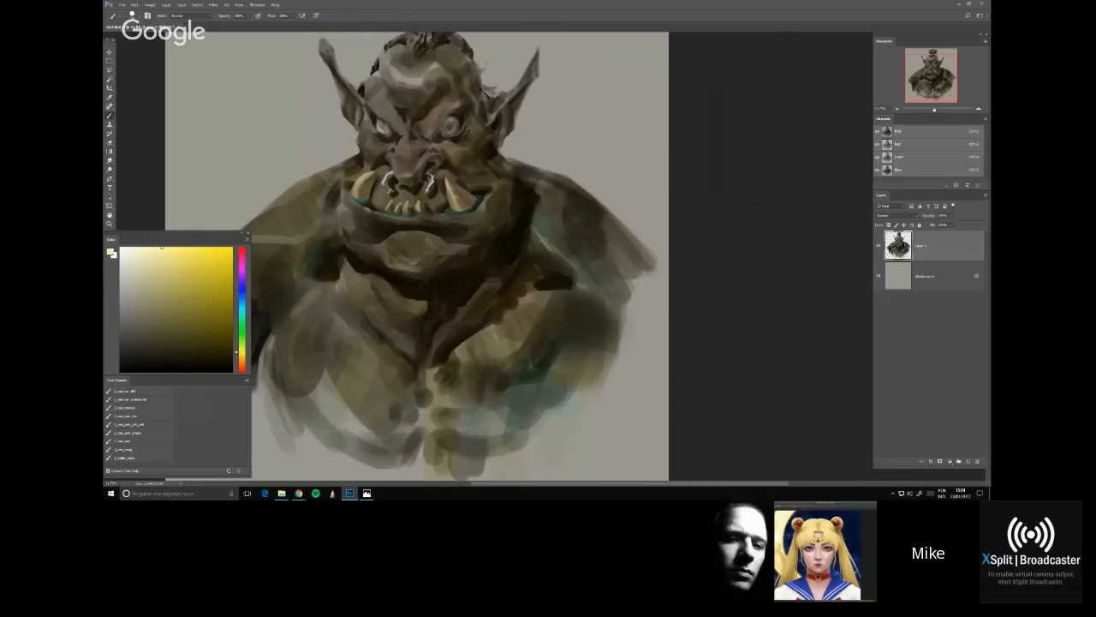
Extend the dark shape under the left arm into a tapered point, and add a fainter stroke beside it
drag(479, 275, 552, 271)
alt+click(627, 276)
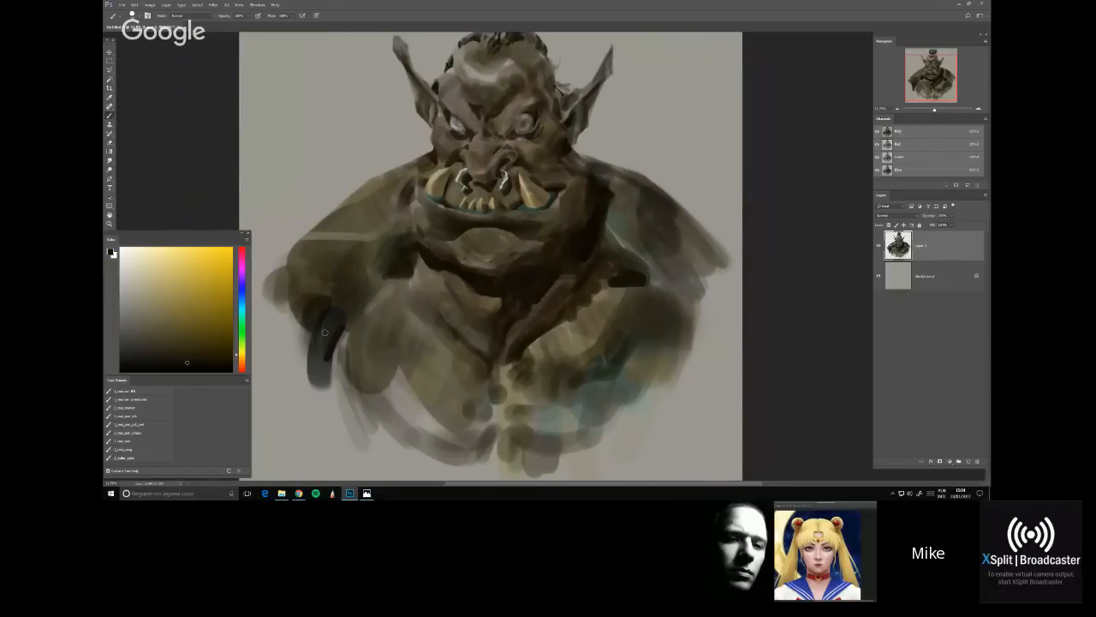
drag(325, 333, 325, 409)
alt+click(318, 370)
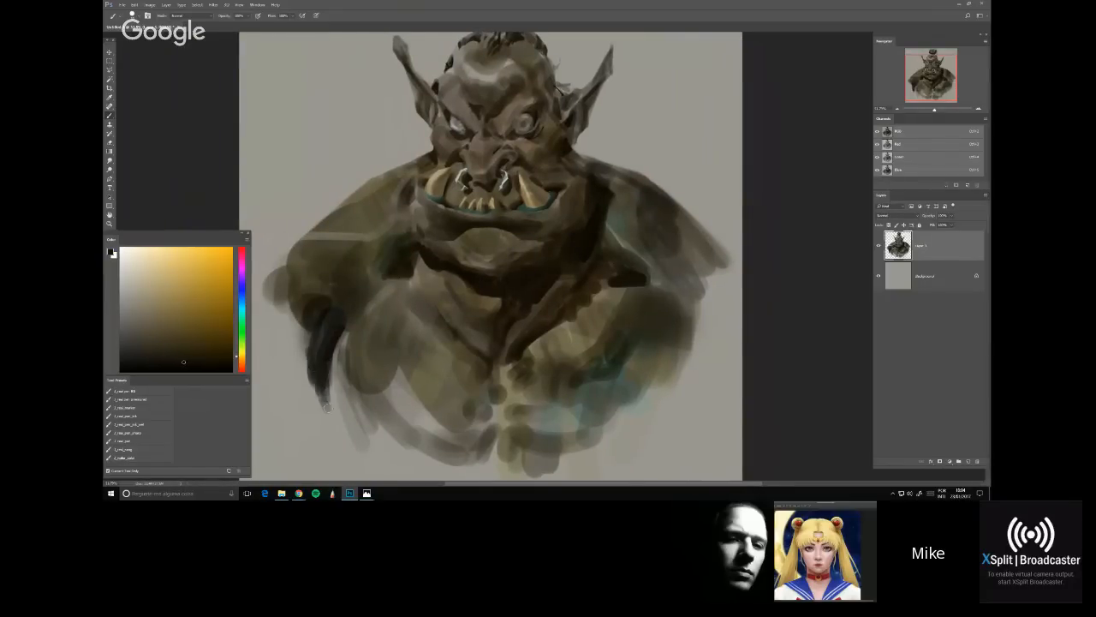
drag(296, 347, 322, 409)
scroll(329, 232, down, 1)
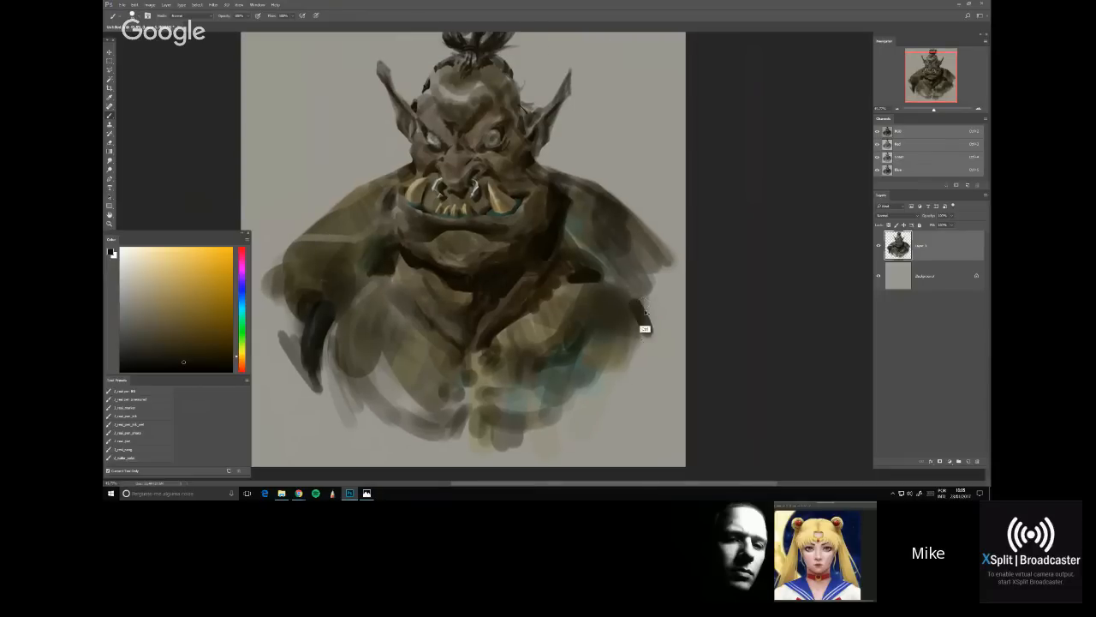
Paint a matching dark shape hanging from the right arm, build up the left one, and enlarge the brush
mouse_move(636, 315)
mouse_down()
mouse_move(643, 353)
mouse_move(668, 343)
mouse_move(637, 309)
mouse_move(659, 327)
mouse_move(637, 379)
mouse_up()
mouse_move(325, 286)
mouse_down()
mouse_move(320, 329)
mouse_move(279, 346)
mouse_move(291, 305)
mouse_up()
key(bracketright)
key(bracketright)
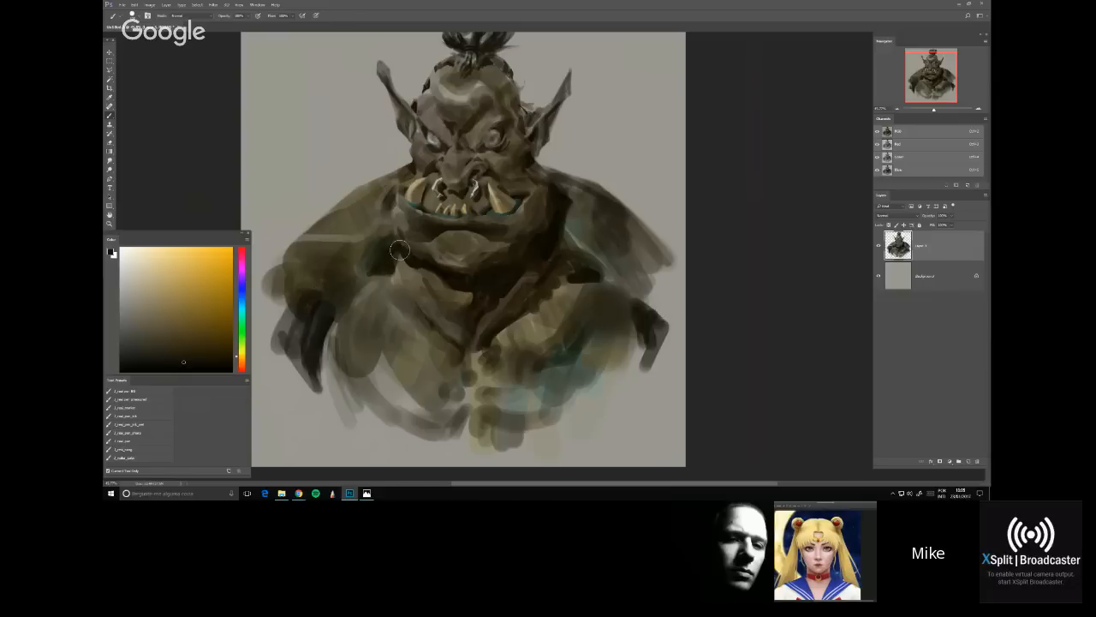
Soften the teal and brown strokes on the lower right arm and chest with a much larger brush in sampled grey
drag(367, 147, 458, 173)
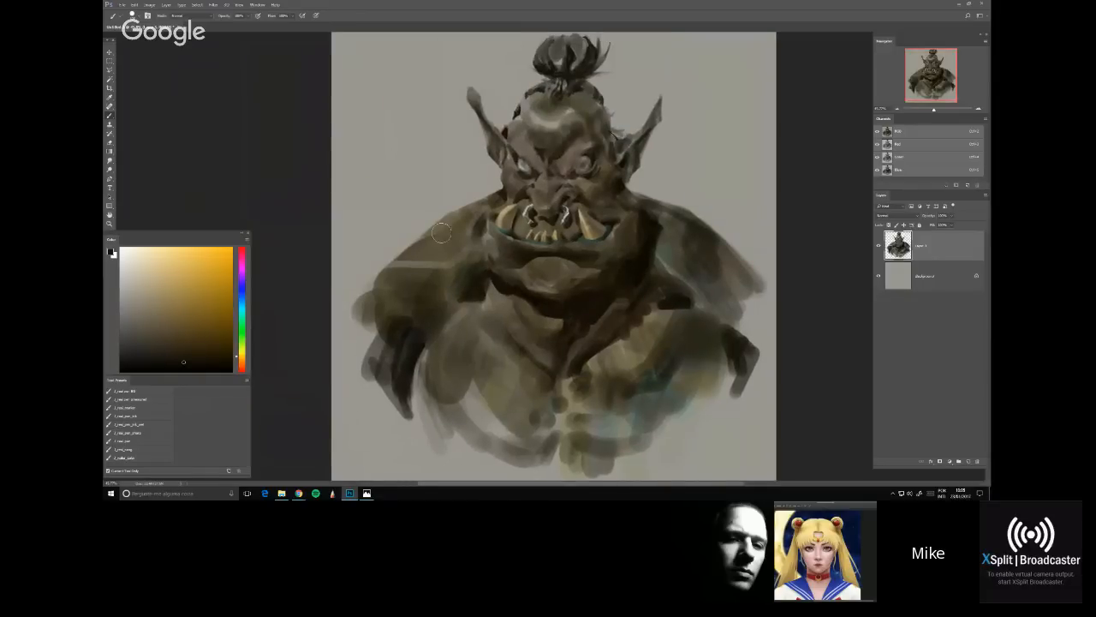
key(e)
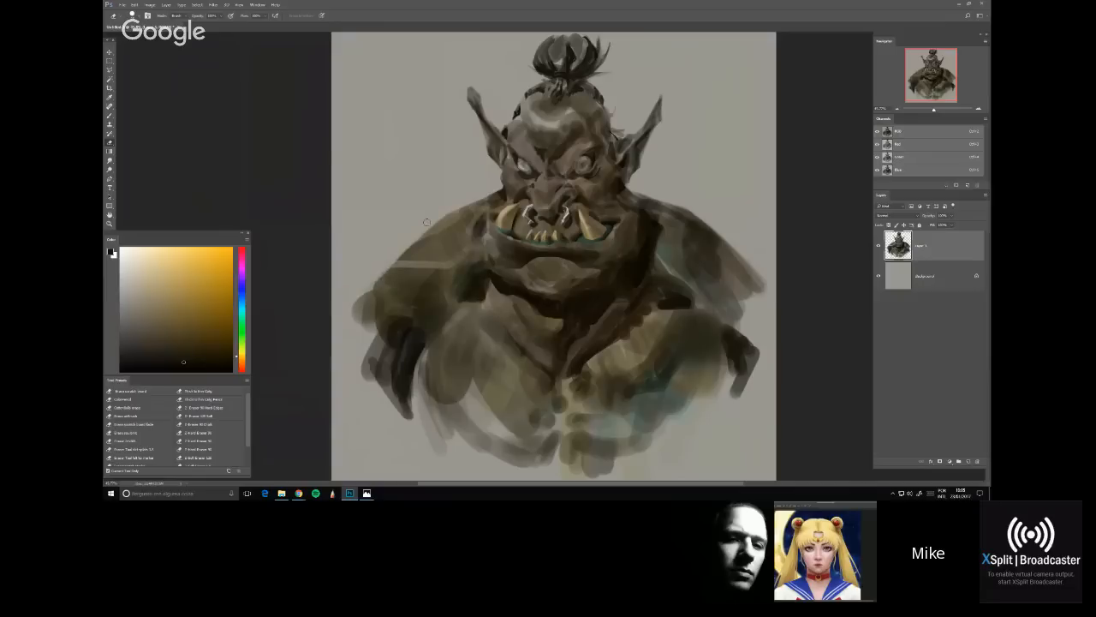
key(b)
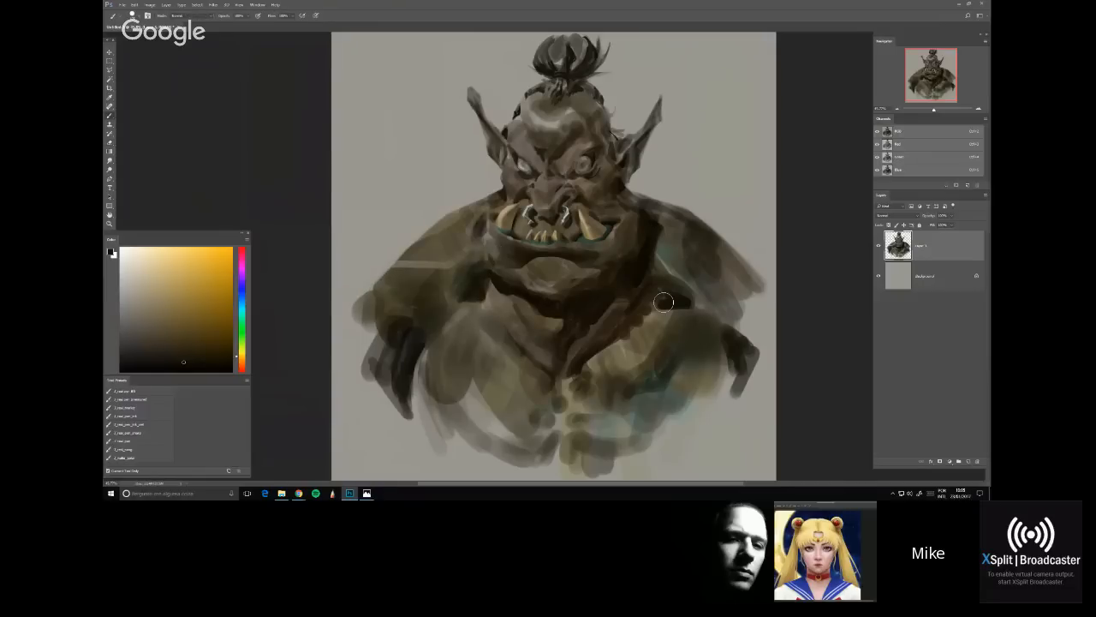
alt+click(721, 272)
key(])
key(])
key(])
key(])
key(])
mouse_move(734, 300)
mouse_down()
mouse_move(748, 340)
mouse_move(737, 307)
mouse_move(696, 391)
mouse_move(712, 370)
mouse_move(687, 462)
mouse_move(697, 378)
mouse_move(681, 437)
mouse_move(722, 399)
mouse_move(697, 396)
mouse_move(680, 354)
mouse_up()
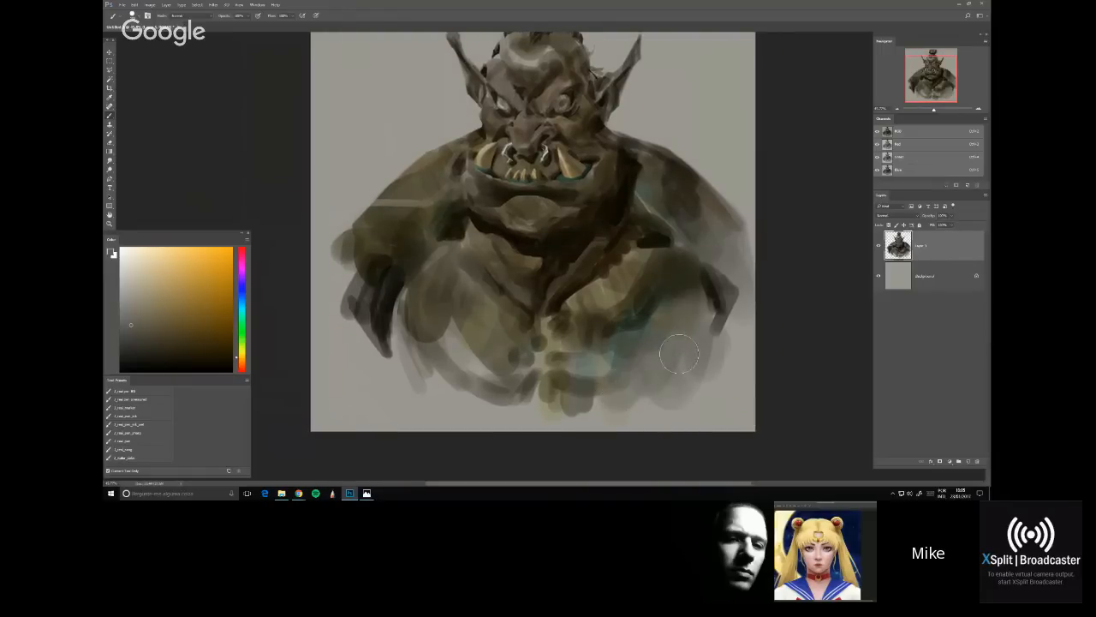
Undo the last soft grey strokes beside the lower right arm, and mirror the canvas
key(ctrl+z)
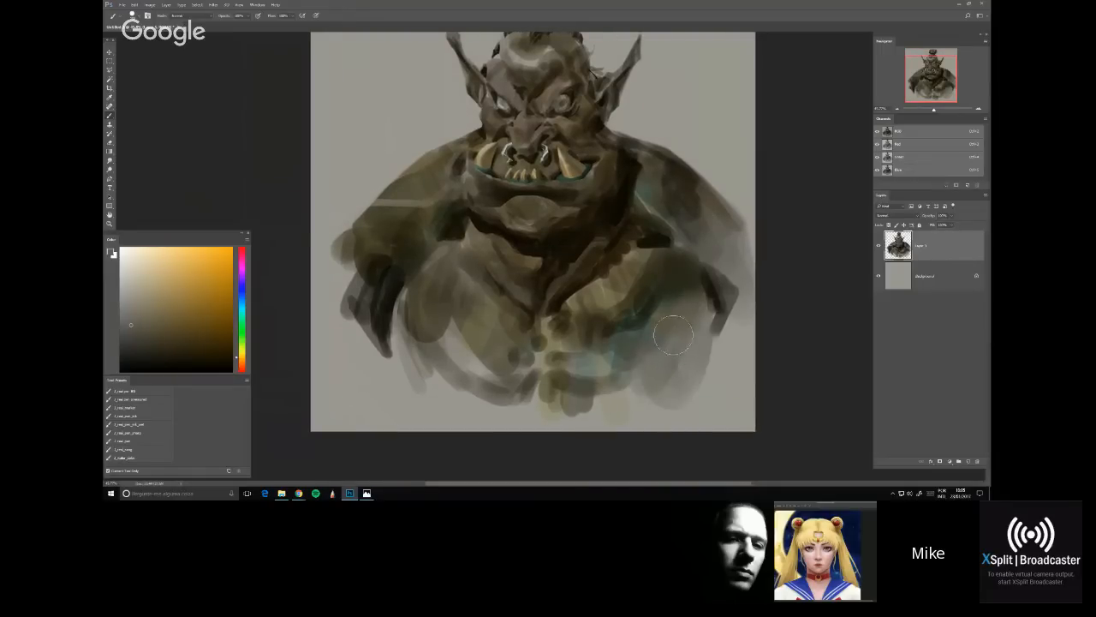
key(ctrl+y)
mouse_move(673, 335)
mouse_down()
mouse_move(611, 389)
mouse_move(595, 287)
mouse_up()
key(ctrl+y)
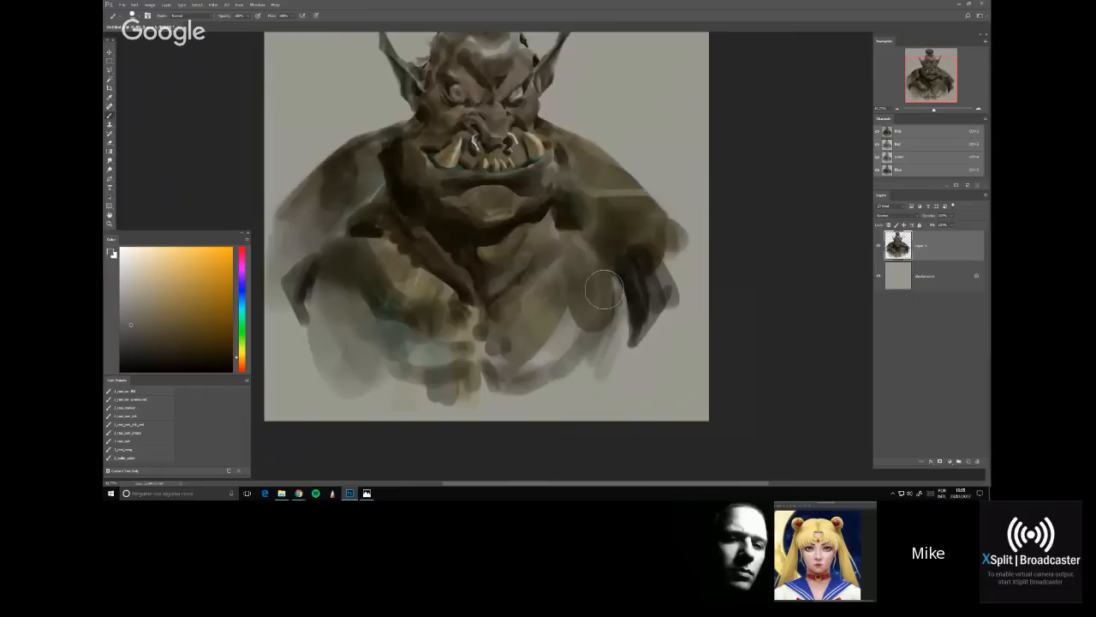
drag(606, 235, 611, 274)
Paint loose hair strands between the left ear and the head in dark brown sampled from the topknot, and thin them with the eraser
key(e)
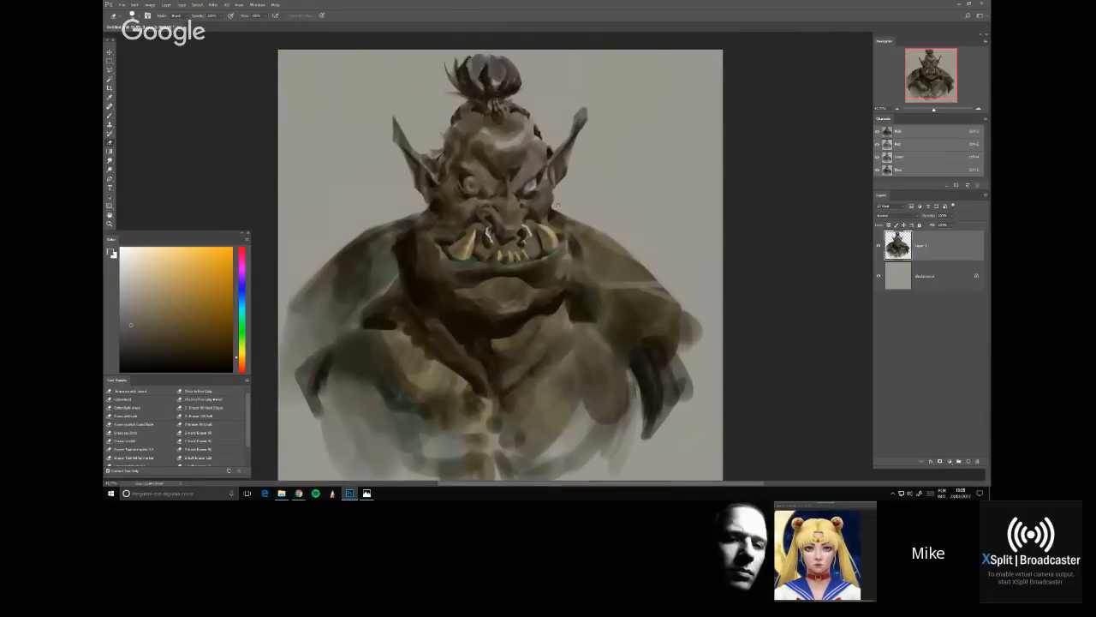
key(b)
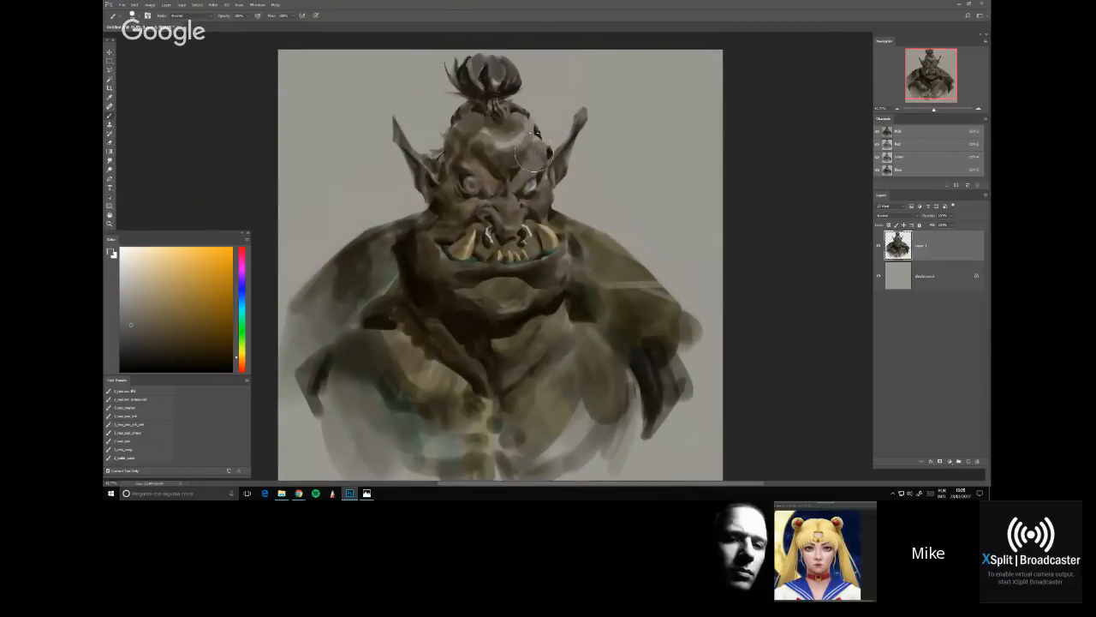
alt+click(495, 85)
drag(505, 99, 539, 128)
drag(451, 120, 423, 158)
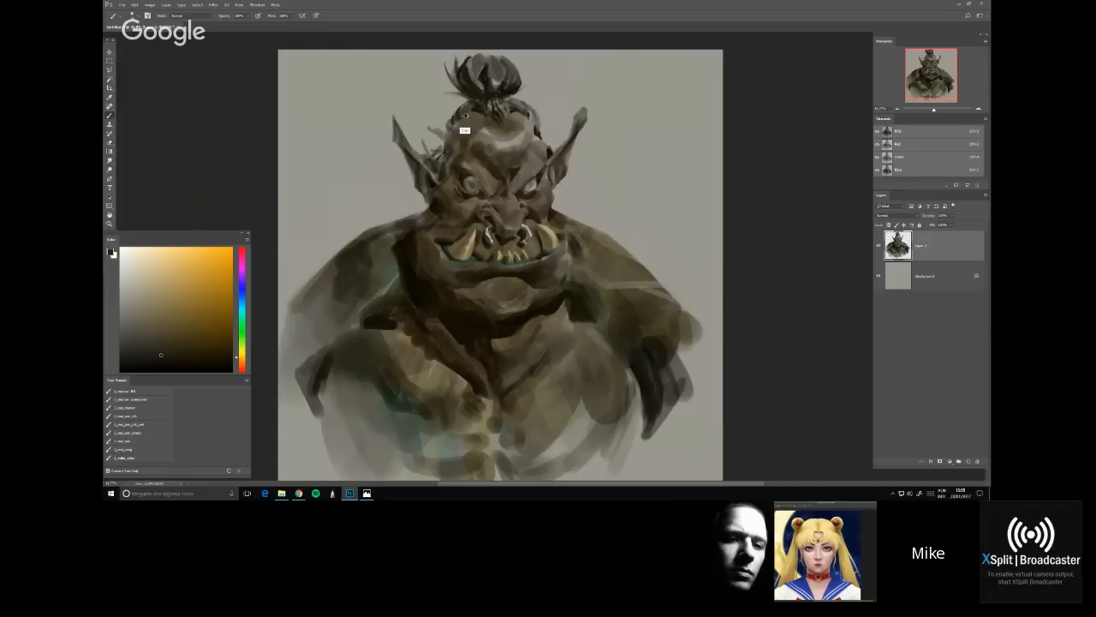
key(e)
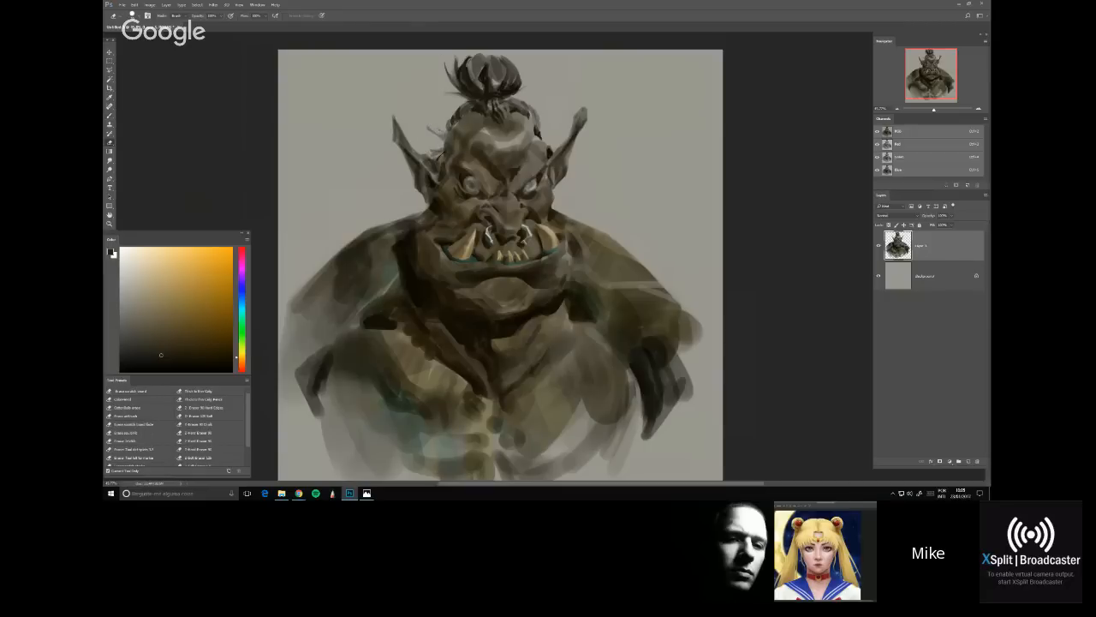
key(b)
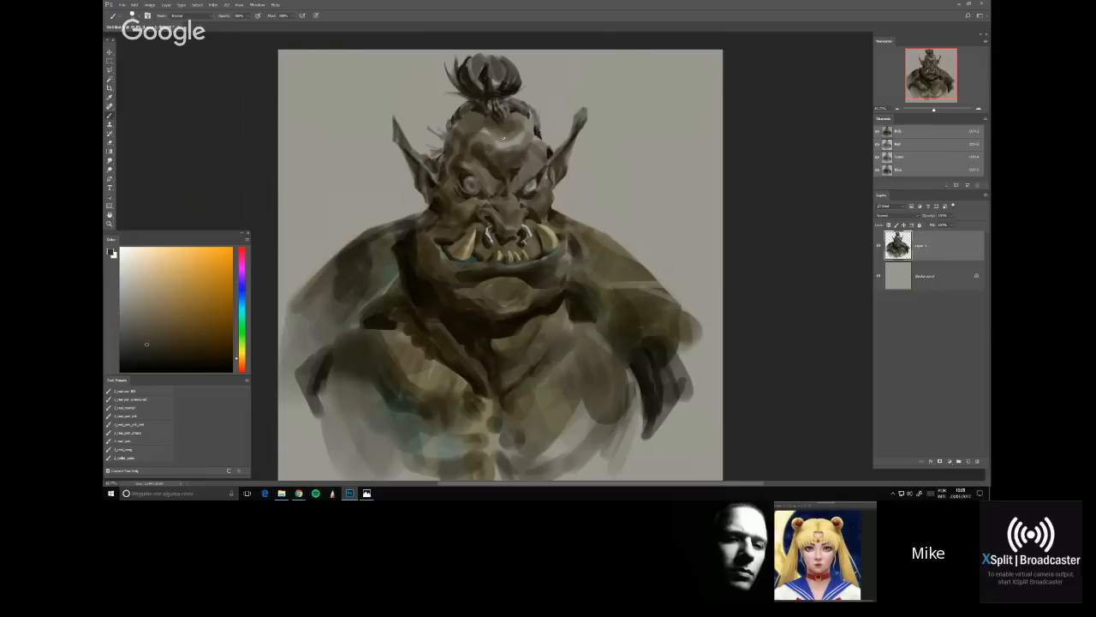
Flick thin near-black strands out of both sides of the topknot and beside the right temple, and trim them with the eraser
alt+click(490, 100)
click(182, 369)
mouse_move(476, 73)
mouse_down()
mouse_move(473, 54)
mouse_move(490, 94)
mouse_move(510, 82)
mouse_move(504, 96)
mouse_move(511, 80)
mouse_move(533, 96)
mouse_move(535, 84)
mouse_move(510, 98)
mouse_move(540, 78)
mouse_up()
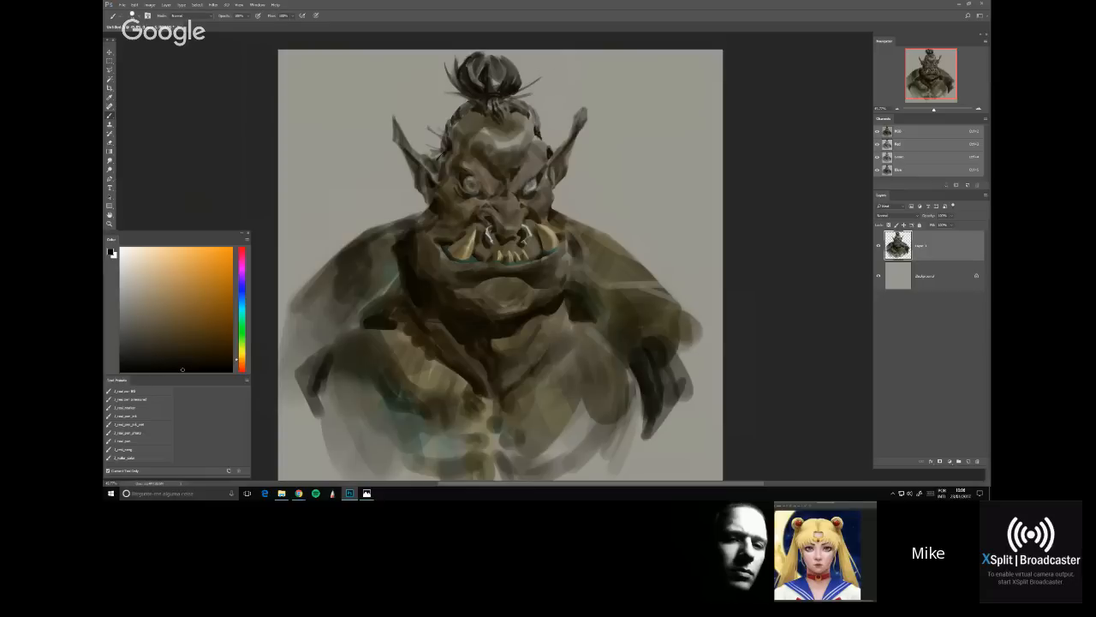
drag(467, 99, 454, 106)
key(e)
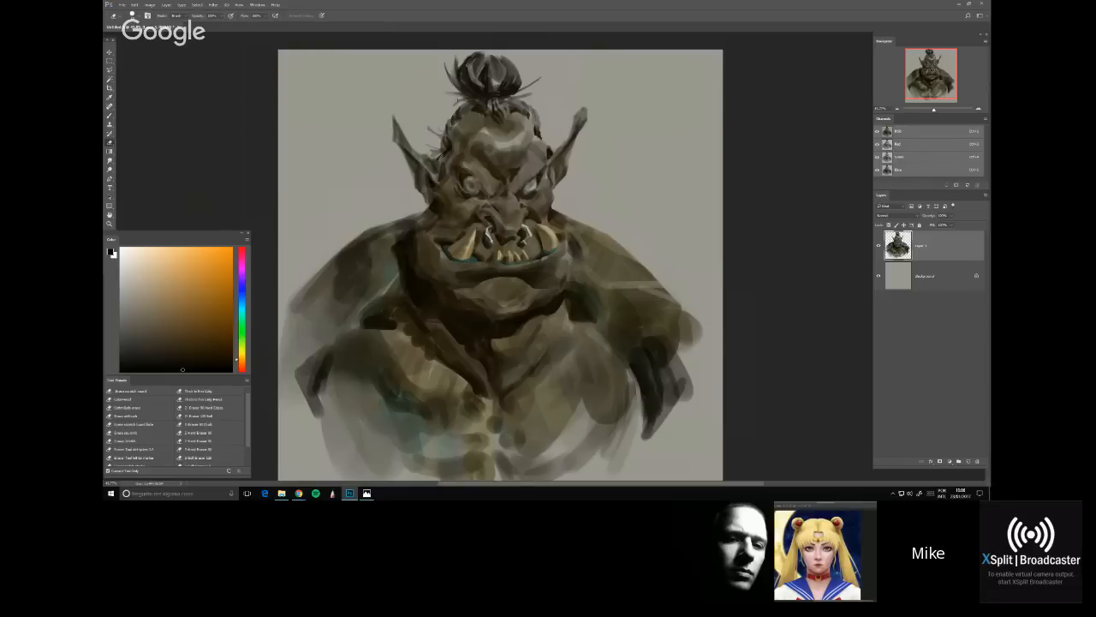
key(b)
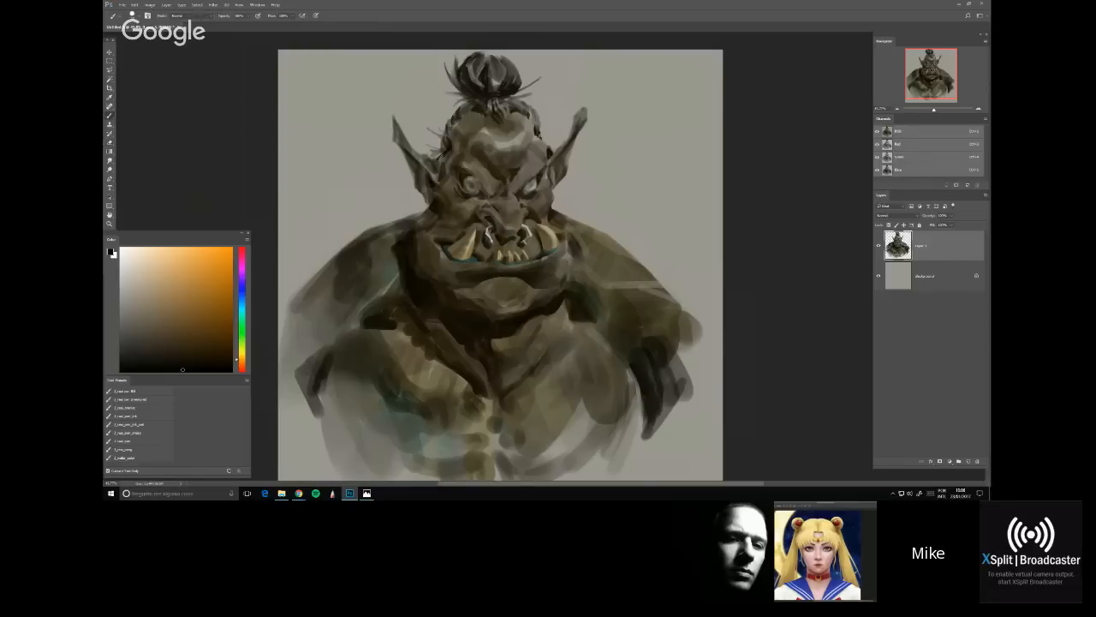
key(e)
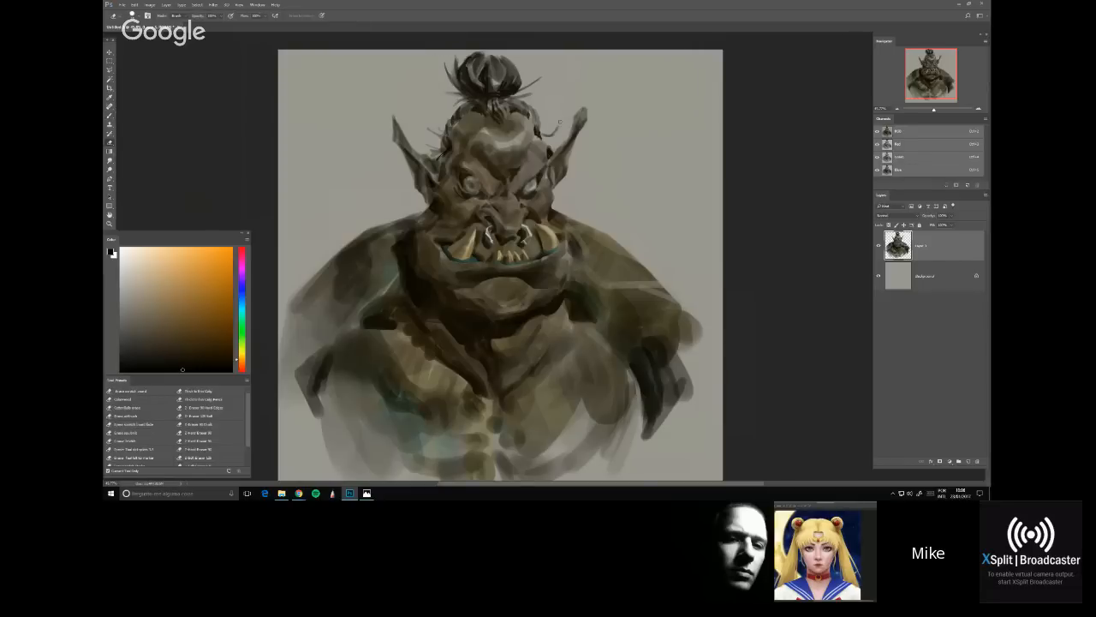
key(b)
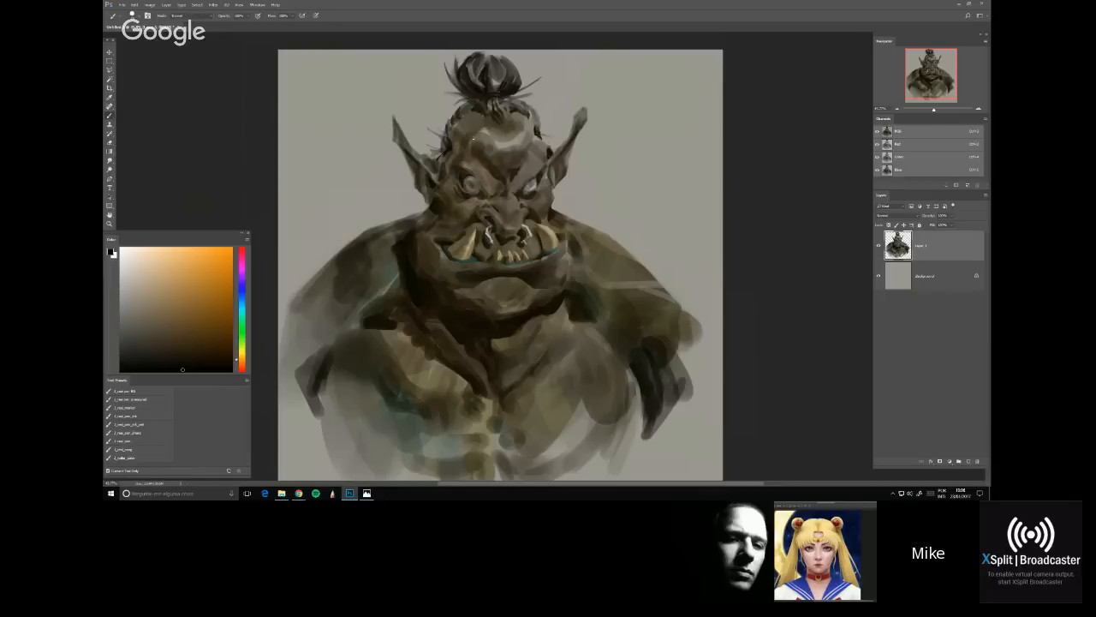
Shade the upper forehead, hairline and brow planes with greyish browns sampled from the surrounding skin
alt+click(475, 130)
alt+click(458, 120)
drag(467, 115, 452, 133)
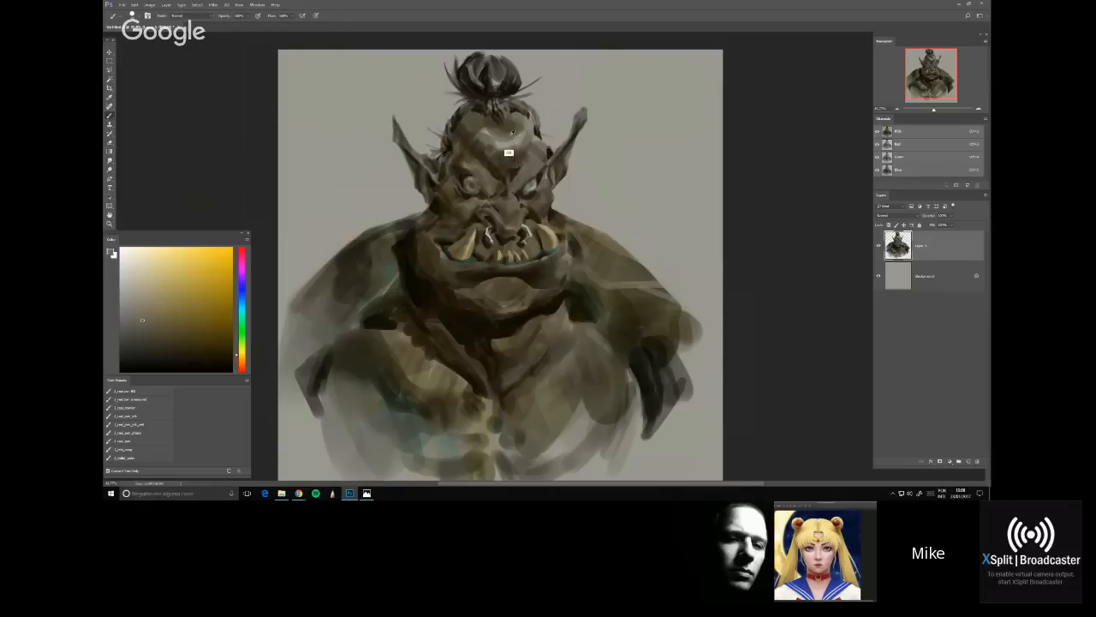
alt+click(511, 154)
alt+click(512, 180)
alt+click(480, 168)
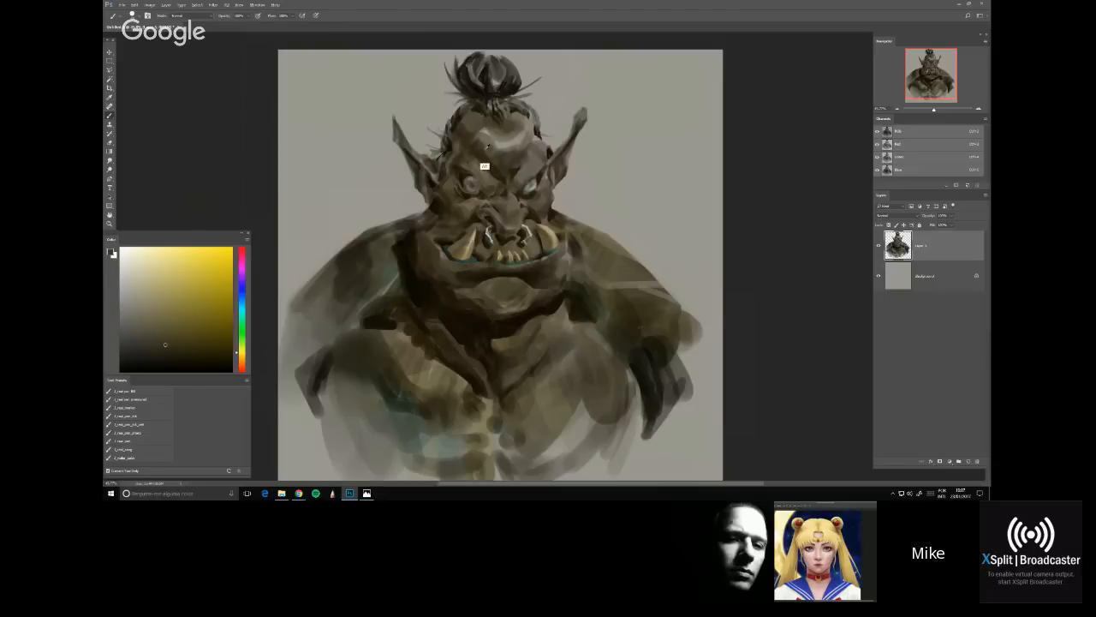
alt+click(485, 176)
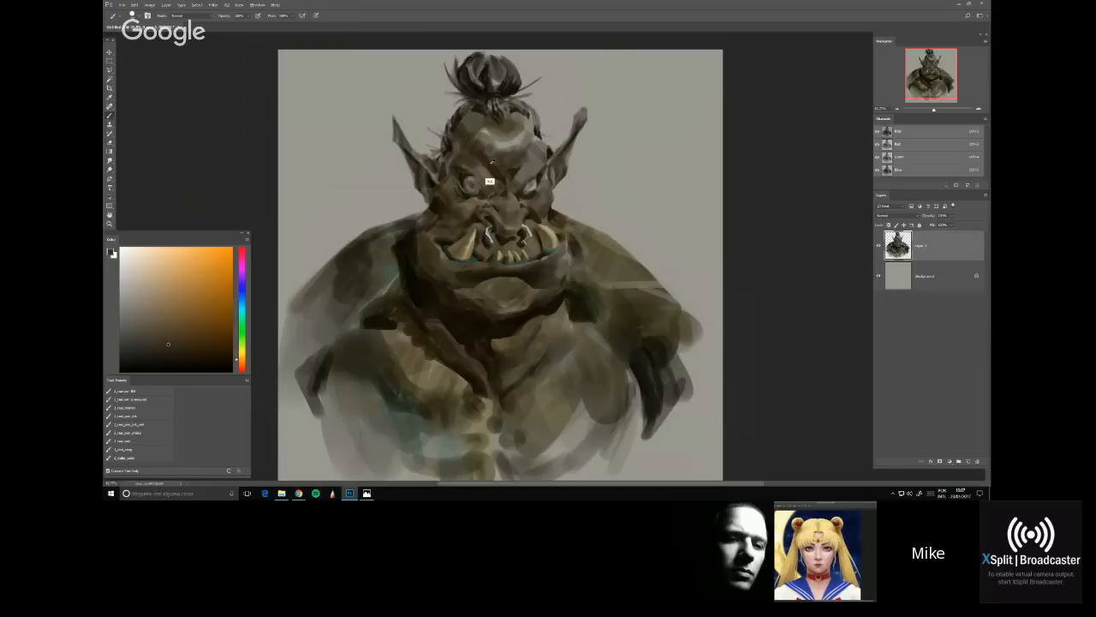
alt+click(514, 184)
click(201, 363)
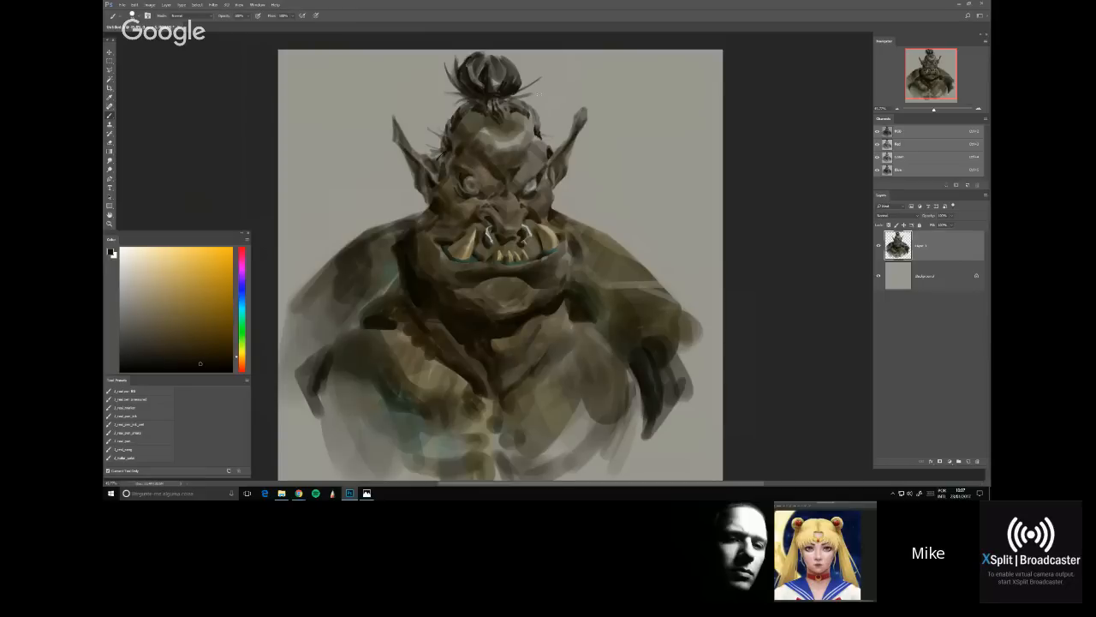
Darken the left temple with brown sampled beside it, and mirror the canvas to check the head
alt+click(456, 162)
drag(459, 141, 452, 161)
key(ctrl+shift+h)
alt+click(545, 142)
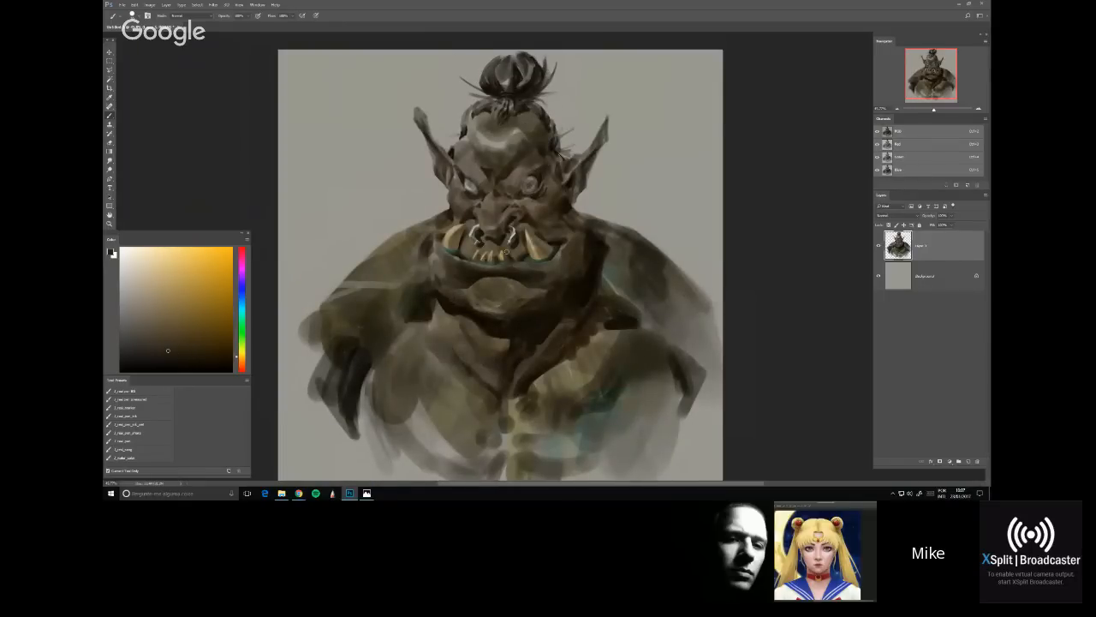
scroll(517, 313, down, 1)
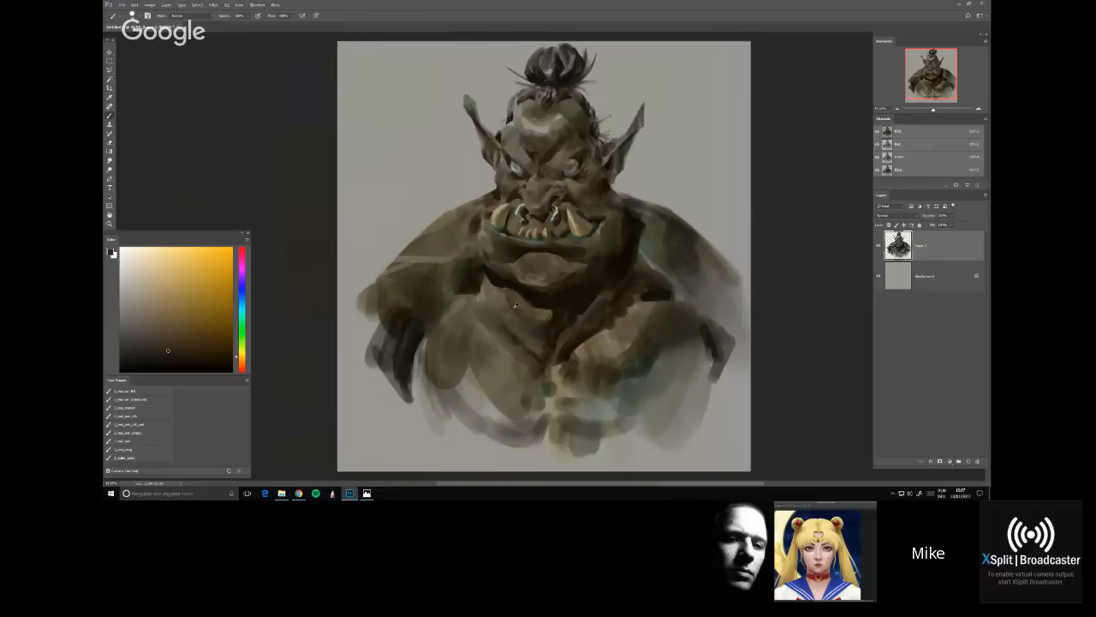
Deepen the shadow around the right eye with sampled dark brown, and tint both irises with pale blue-grey
scroll(515, 305, up, 6)
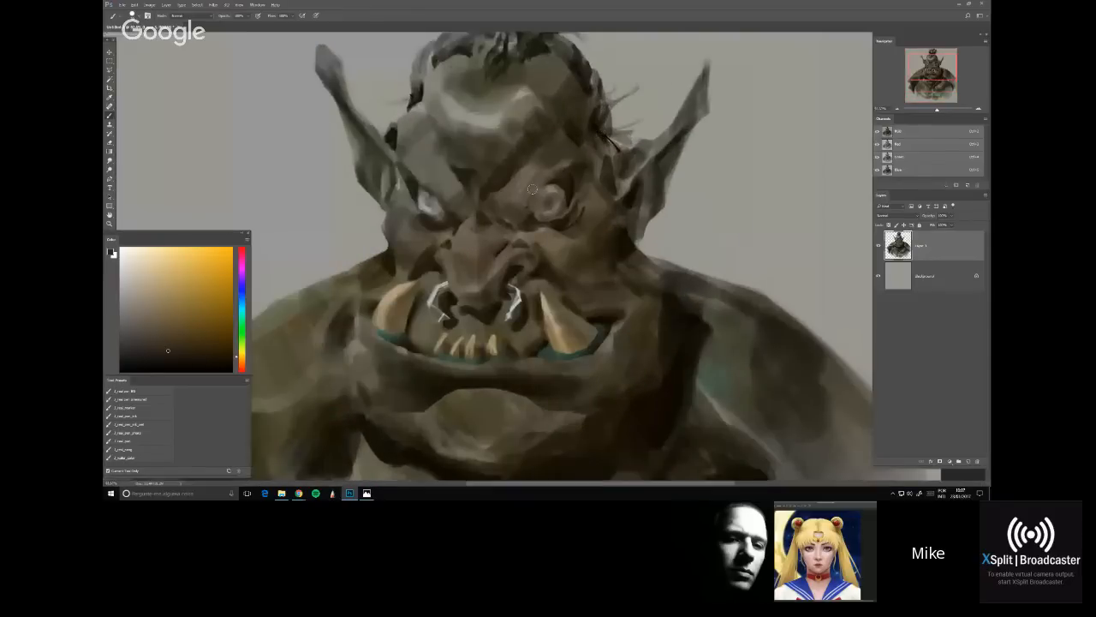
alt+click(552, 179)
mouse_move(555, 171)
mouse_down()
mouse_move(570, 185)
mouse_move(540, 206)
mouse_up()
alt+click(426, 225)
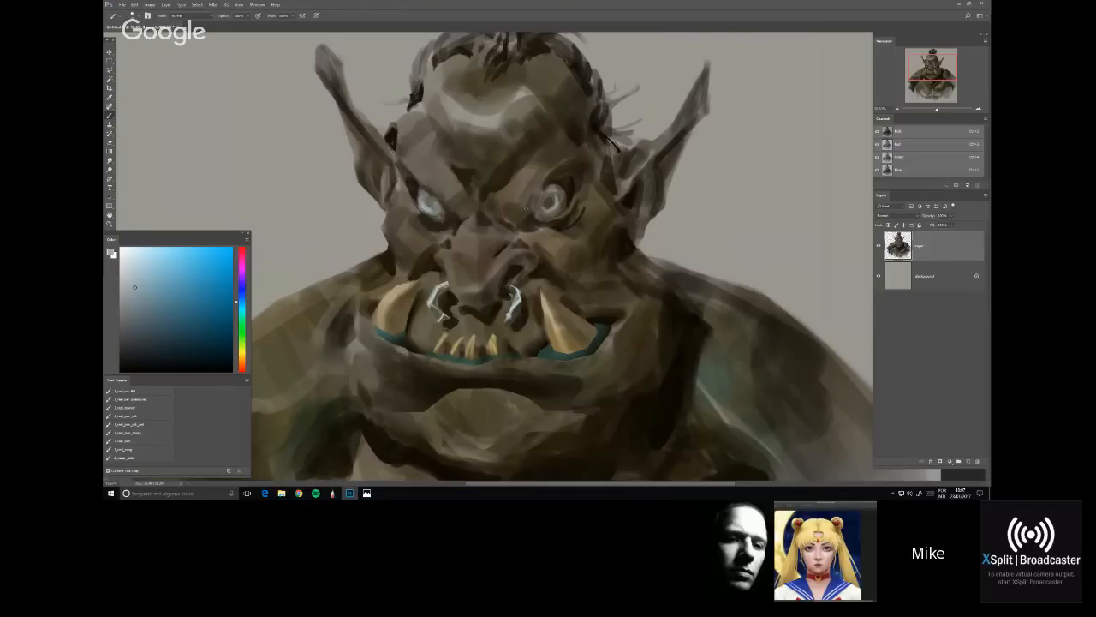
Add small pale cyan glints to both eyes with a finer brush, and mirror the whole canvas
right_click(581, 213)
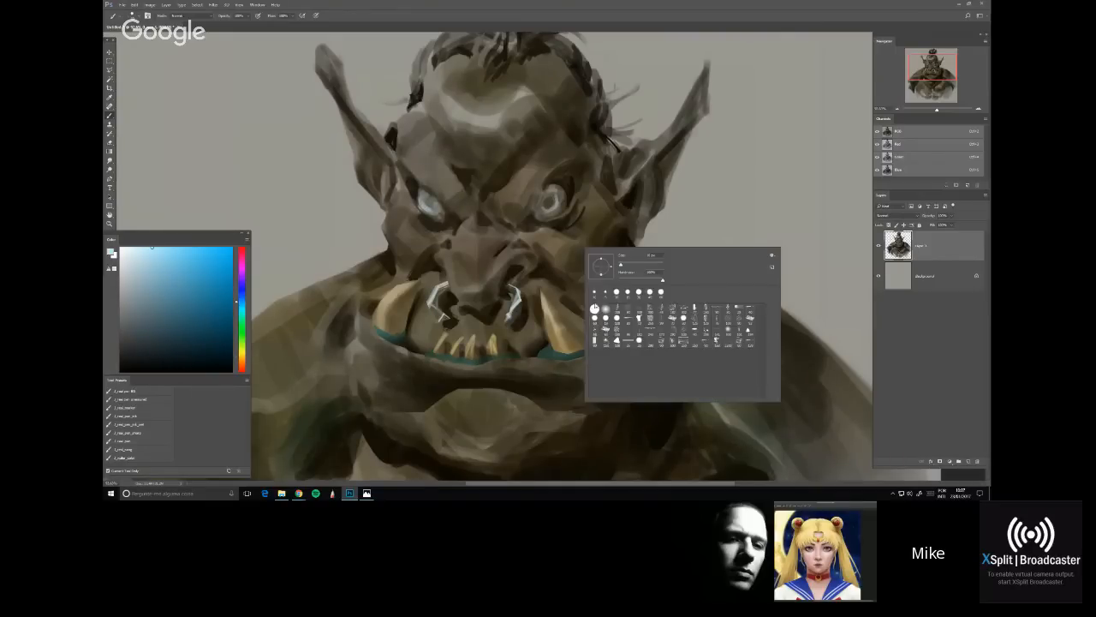
drag(346, 202, 352, 244)
key(ctrl+z)
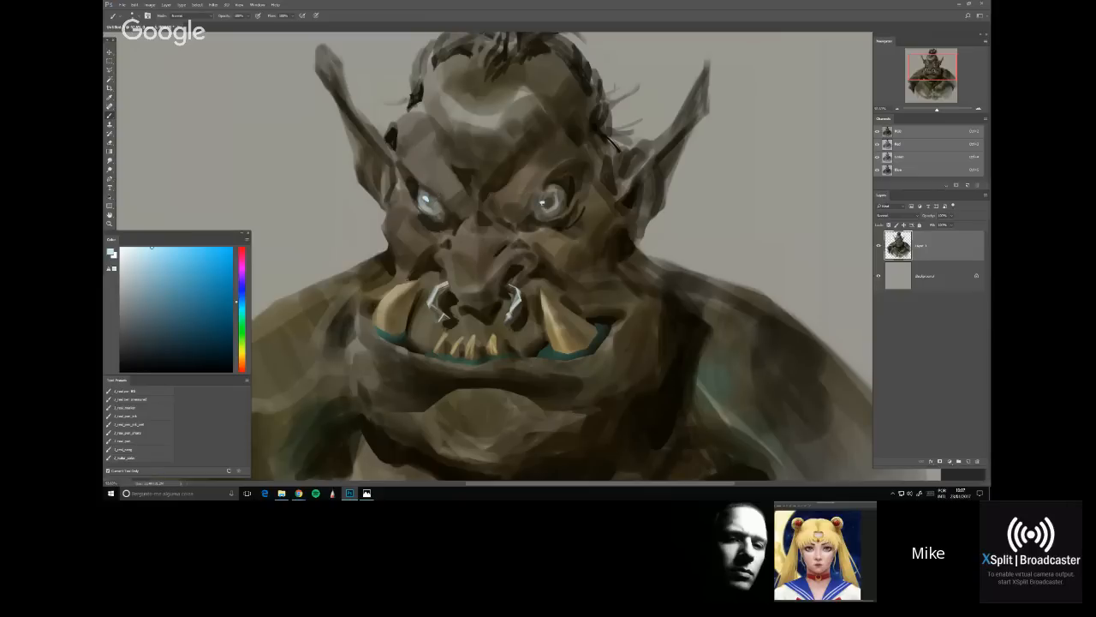
scroll(473, 161, down, 1)
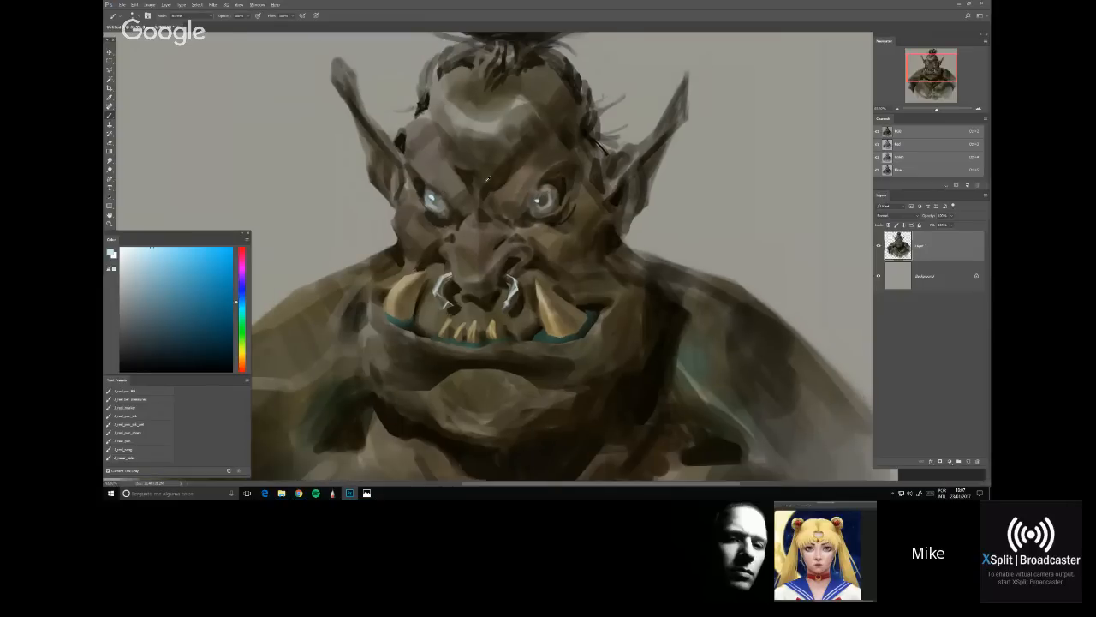
key(ctrl+0)
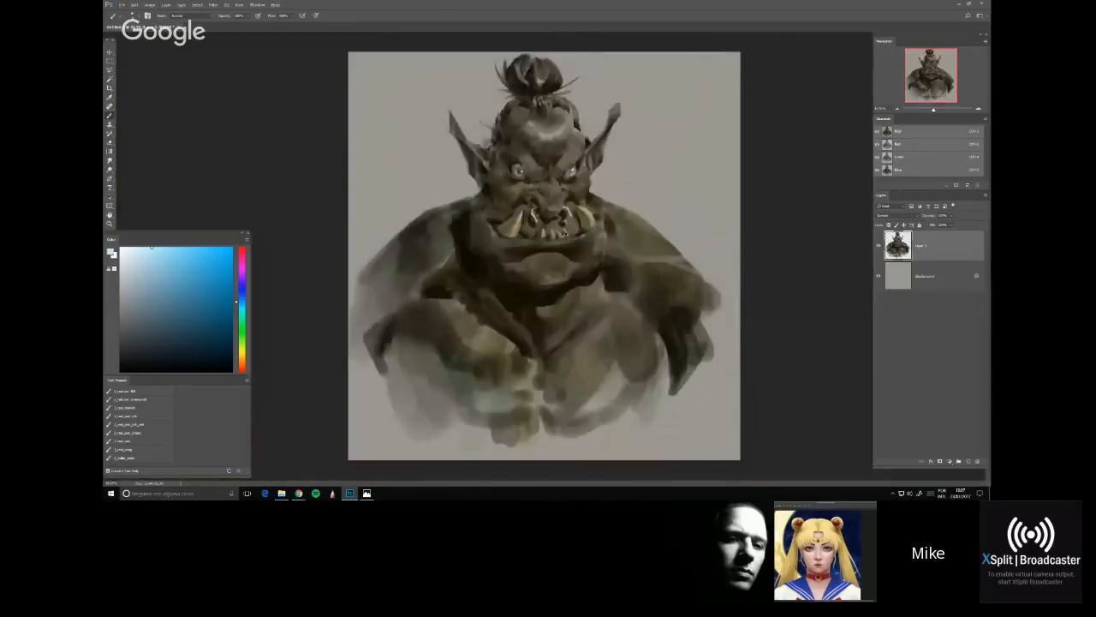
Refine the lower teeth, mouth edge and left cheek with small strokes in sampled greys and dark browns
scroll(561, 229, up, 3)
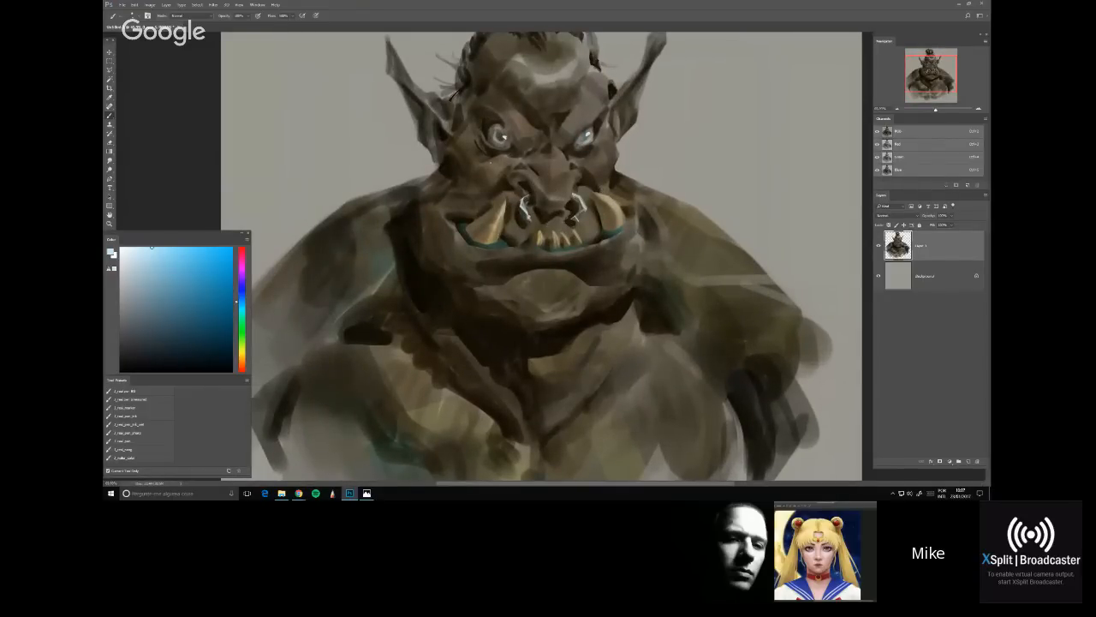
alt+click(616, 224)
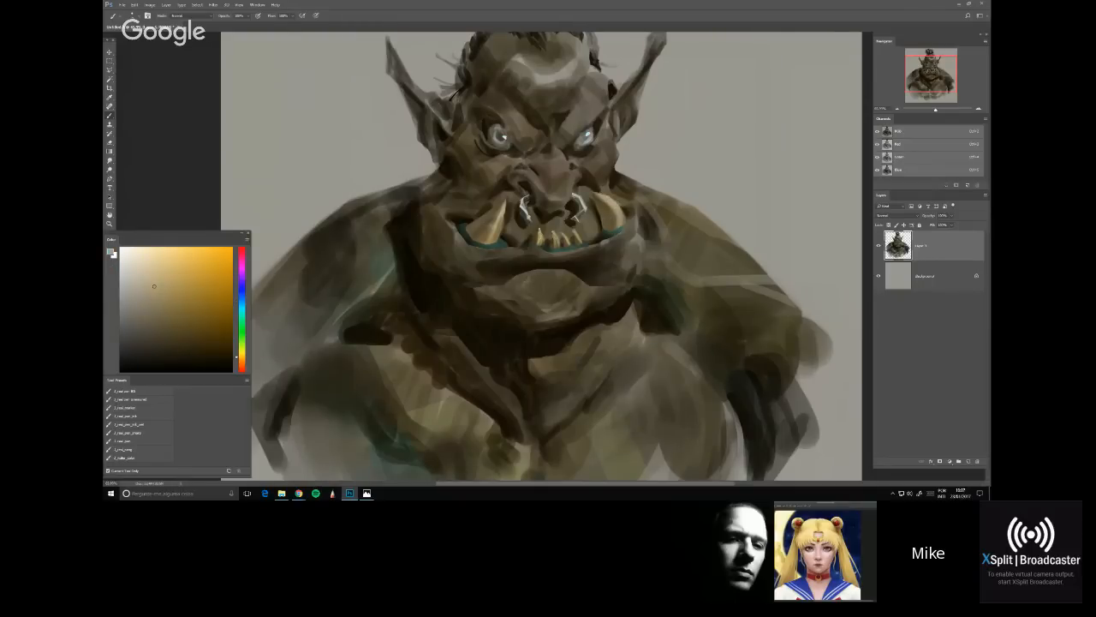
alt+click(638, 360)
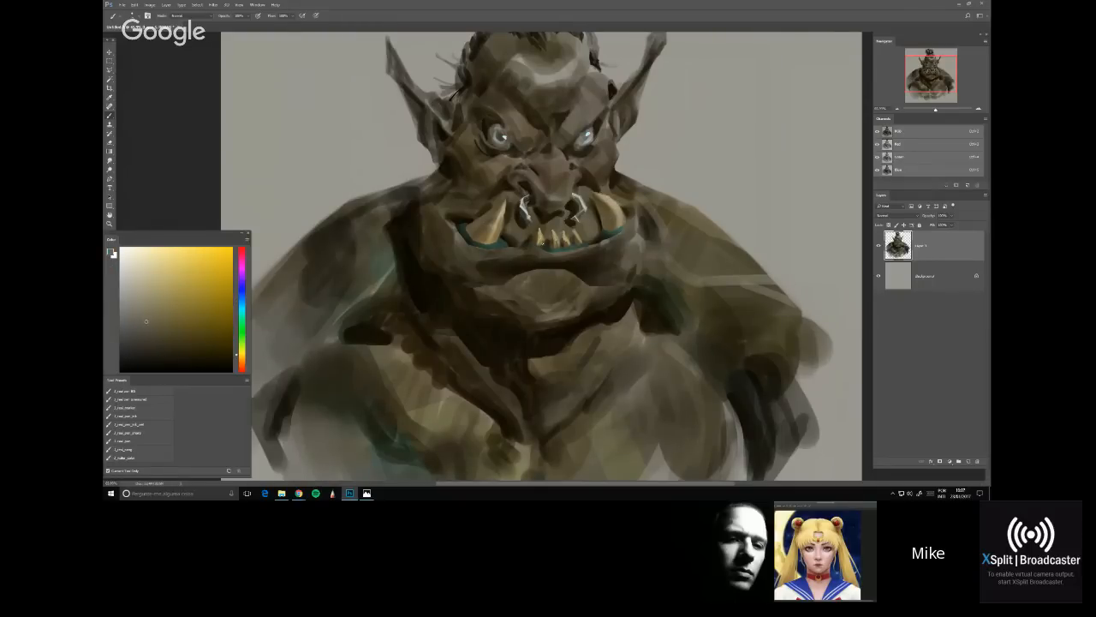
alt+click(536, 274)
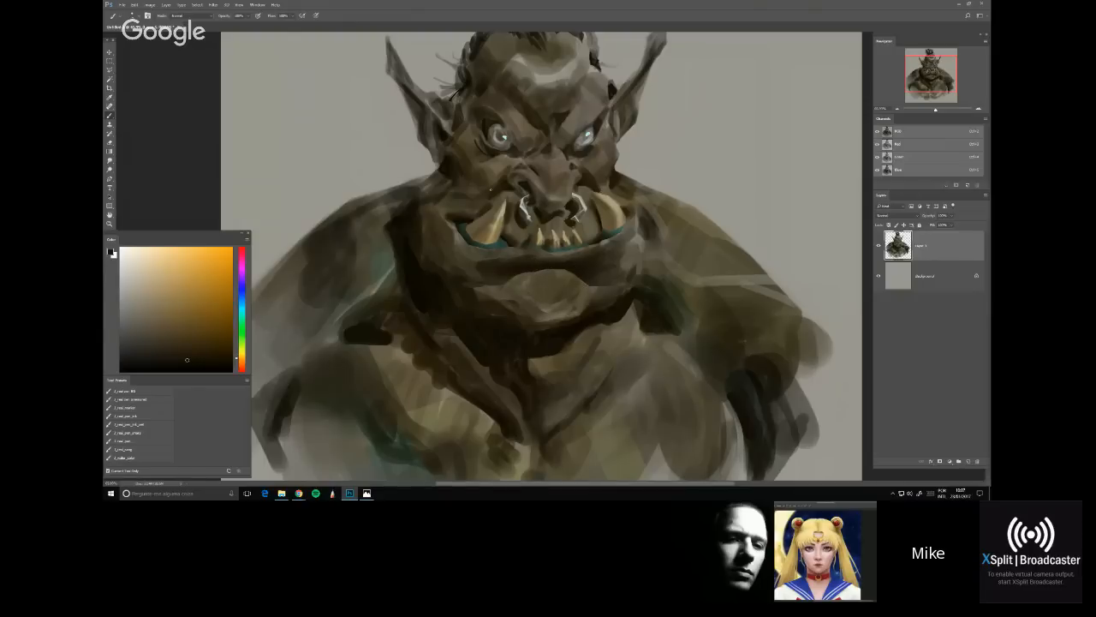
alt+click(456, 171)
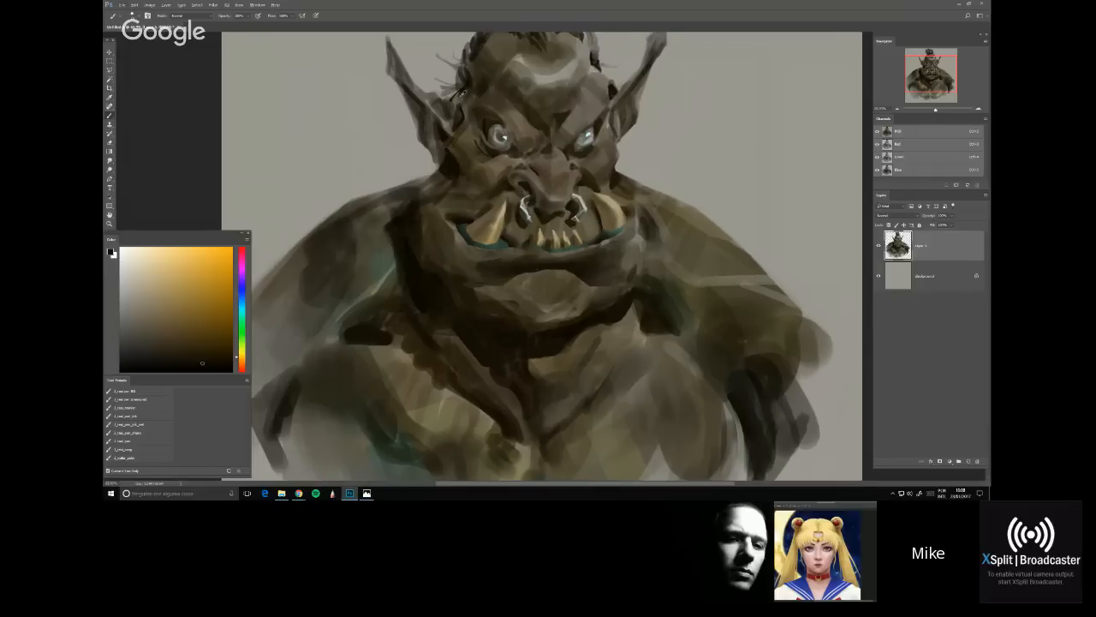
Touch up the right ear with sampled dark brown, and switch to the Smudge tool for blending
drag(624, 154, 604, 197)
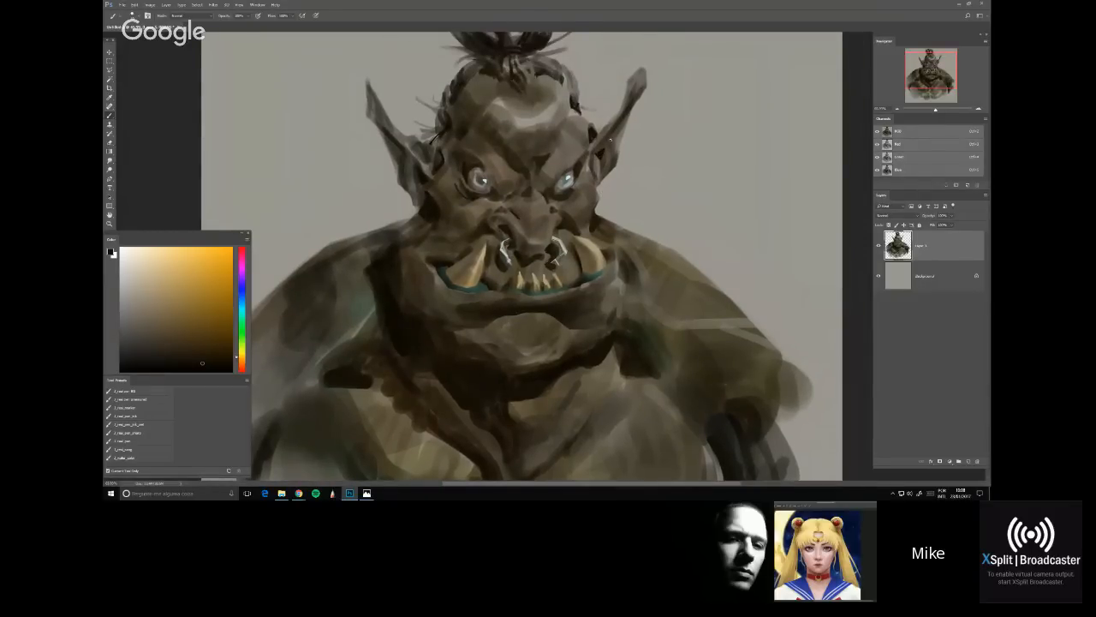
alt+click(613, 137)
click(109, 161)
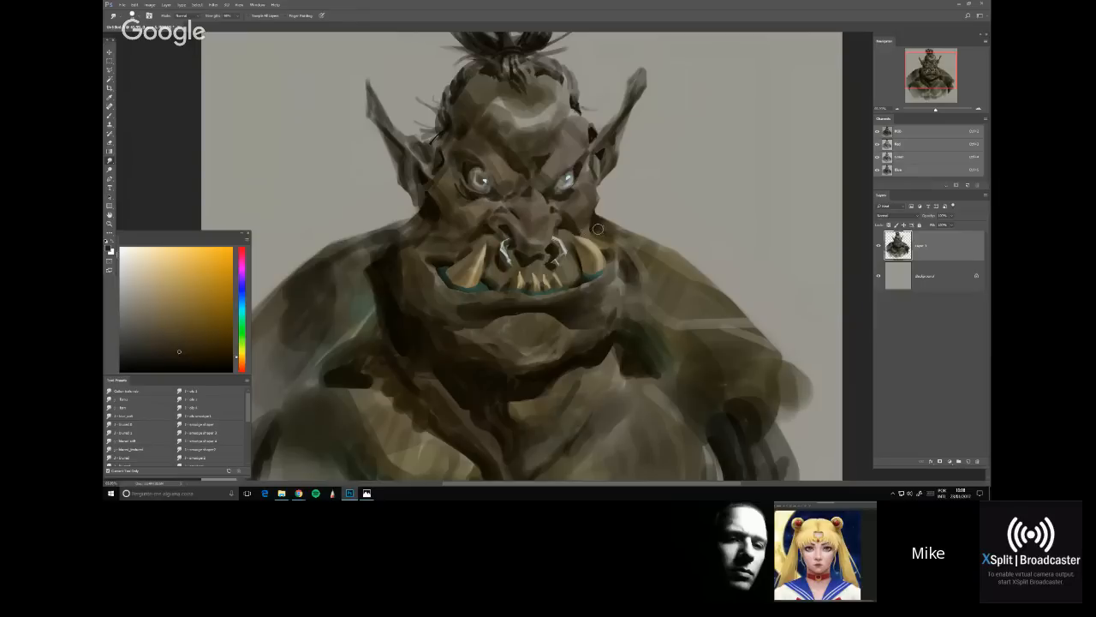
scroll(611, 225, down, 4)
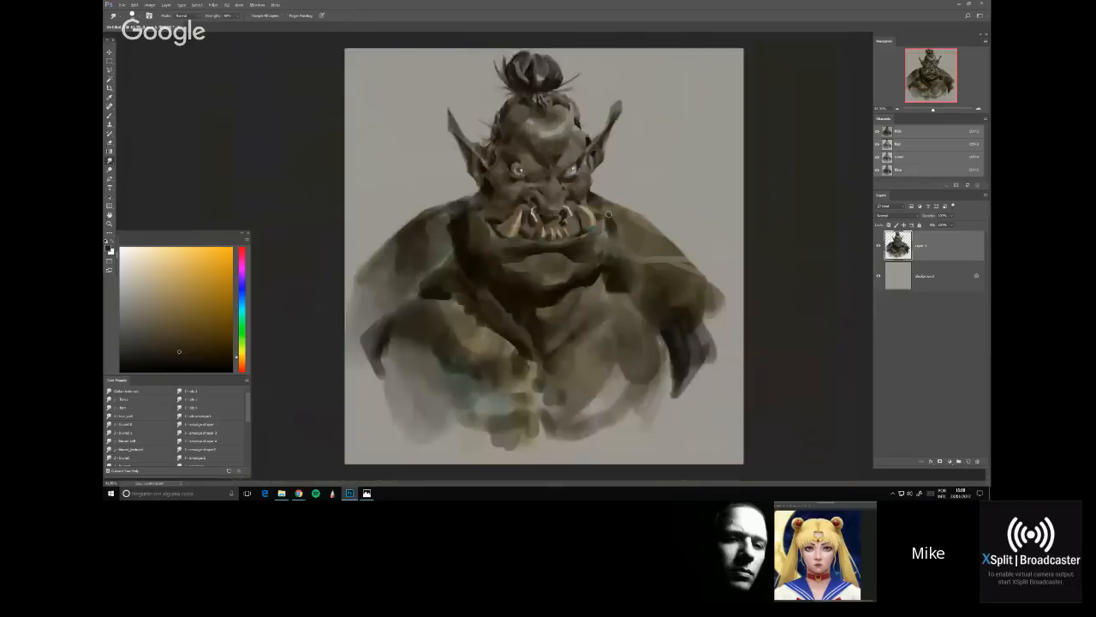
scroll(609, 206, up, 1)
Deepen the shadow where the left jaw and neck meet the shoulder, using a larger brush and sampled dark browns
key(shift+b)
alt+click(473, 204)
key(])
drag(468, 213, 483, 206)
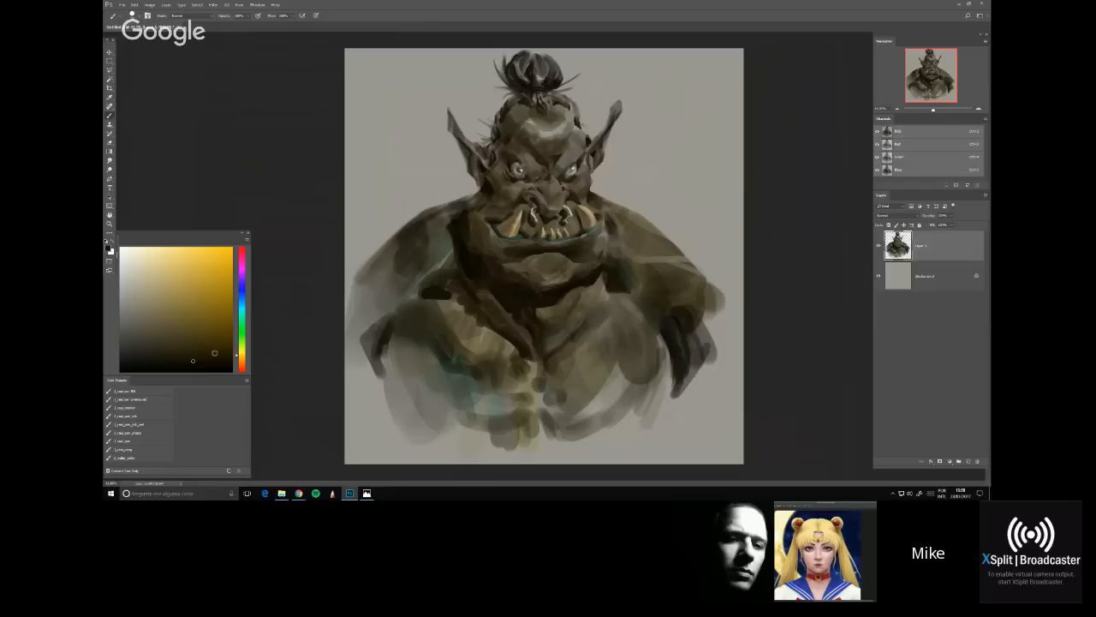
alt+click(490, 197)
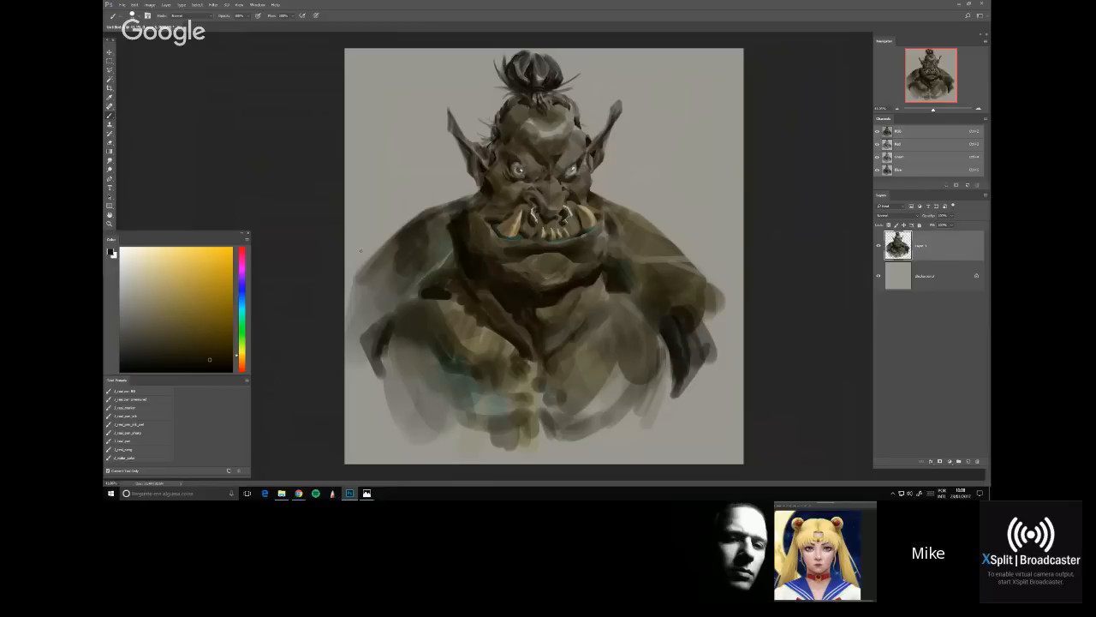
alt+click(454, 221)
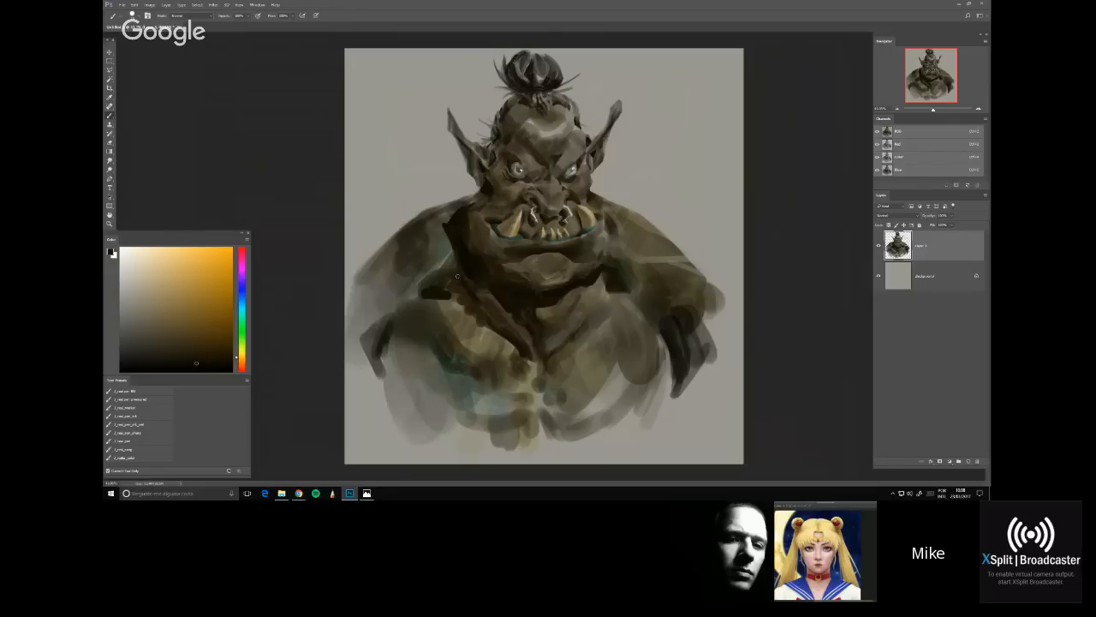
Darken the outer contours of both shoulders with thin strokes in sampled dark brown
right_click(478, 203)
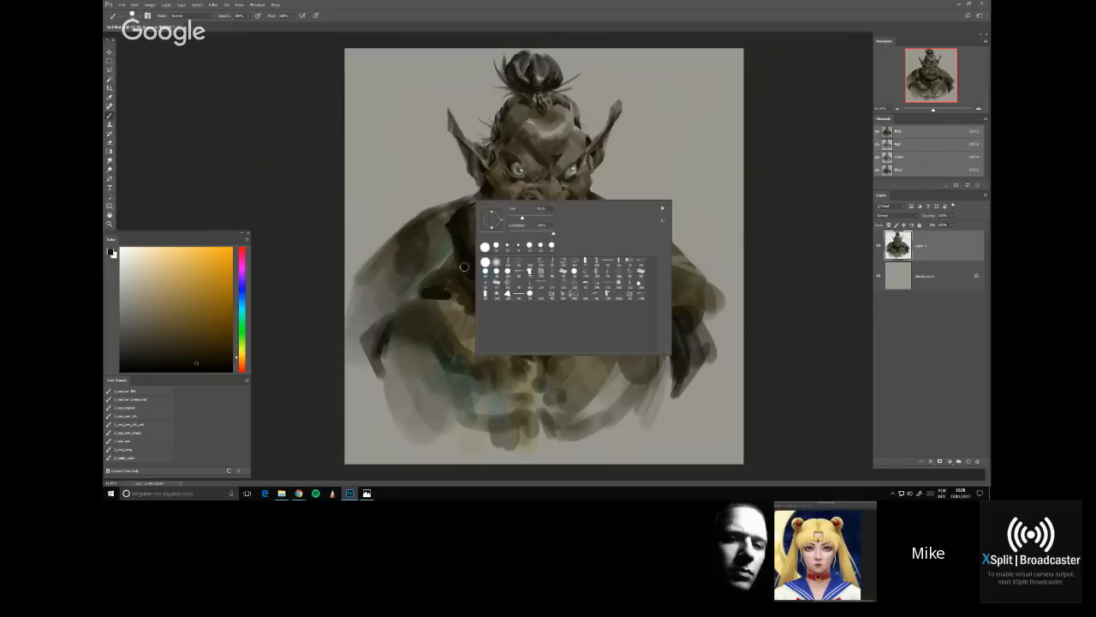
click(297, 287)
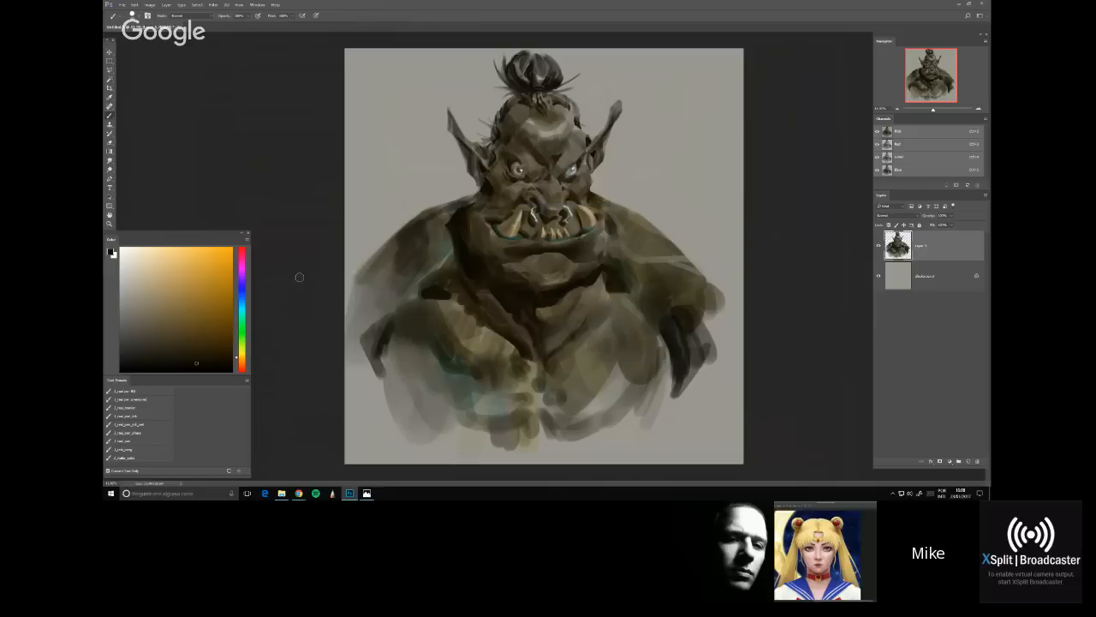
alt+click(442, 232)
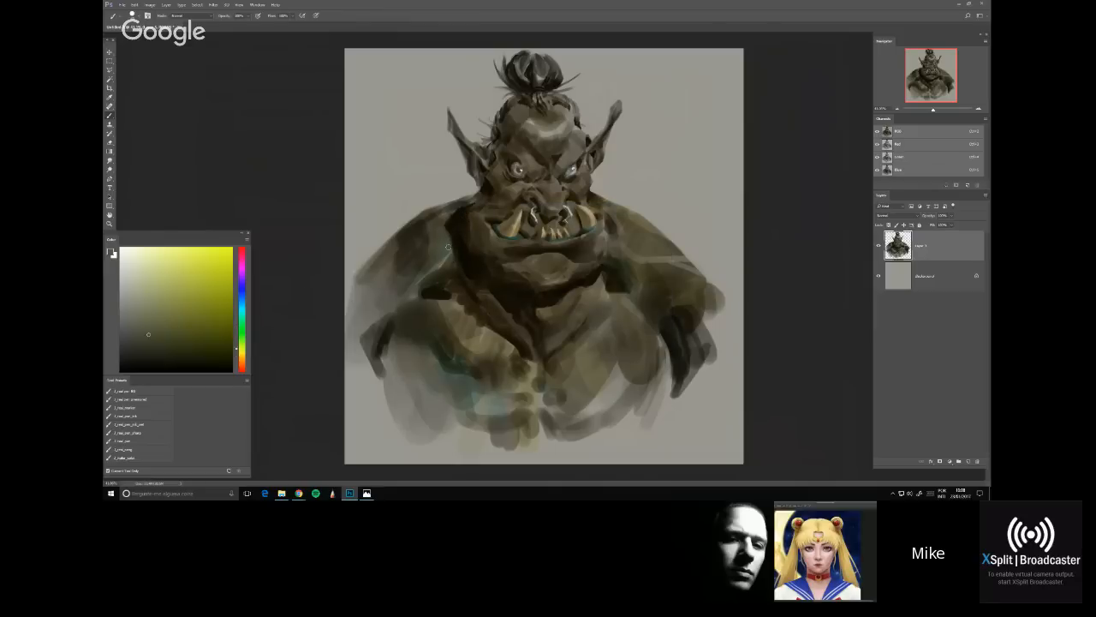
alt+click(442, 244)
key(e)
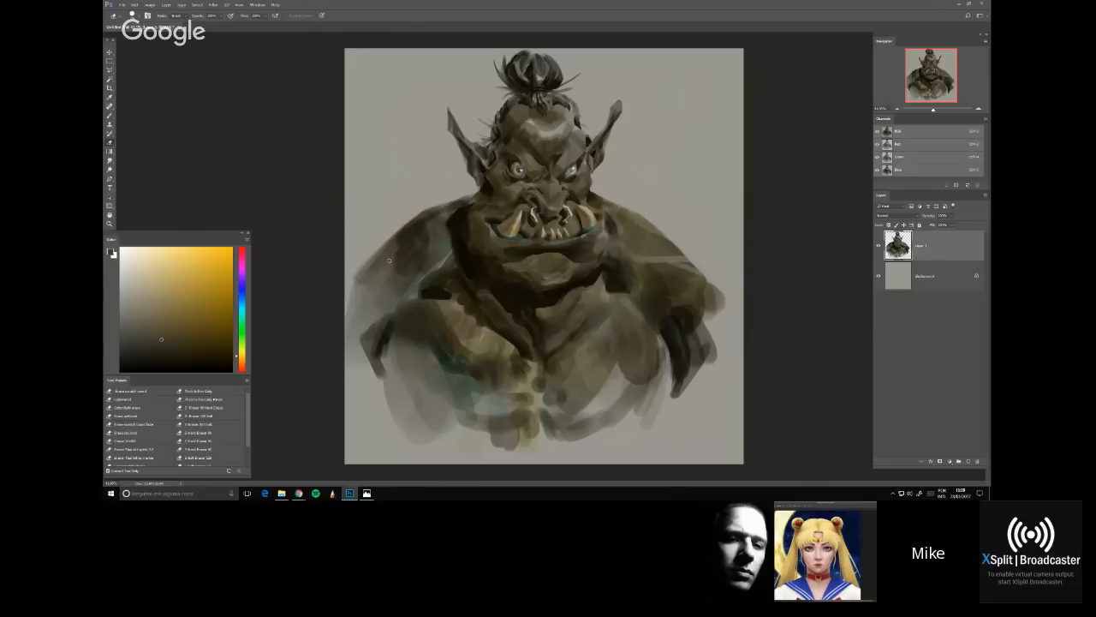
key(b)
alt+click(464, 270)
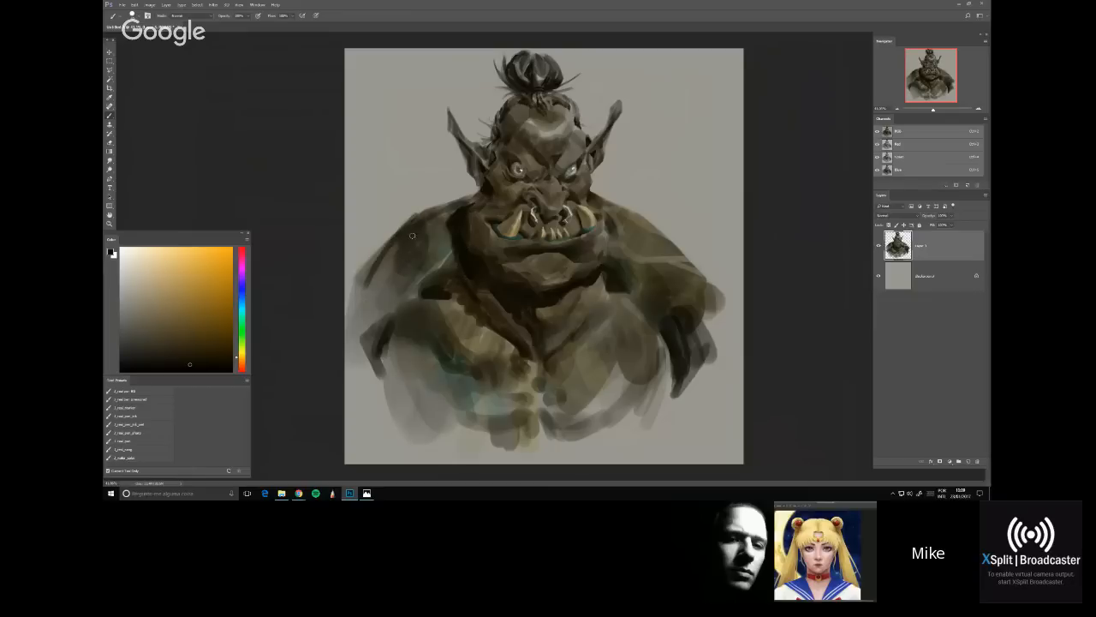
mouse_move(415, 220)
mouse_down()
mouse_move(366, 269)
mouse_move(385, 246)
mouse_move(358, 296)
mouse_up()
drag(655, 227, 722, 286)
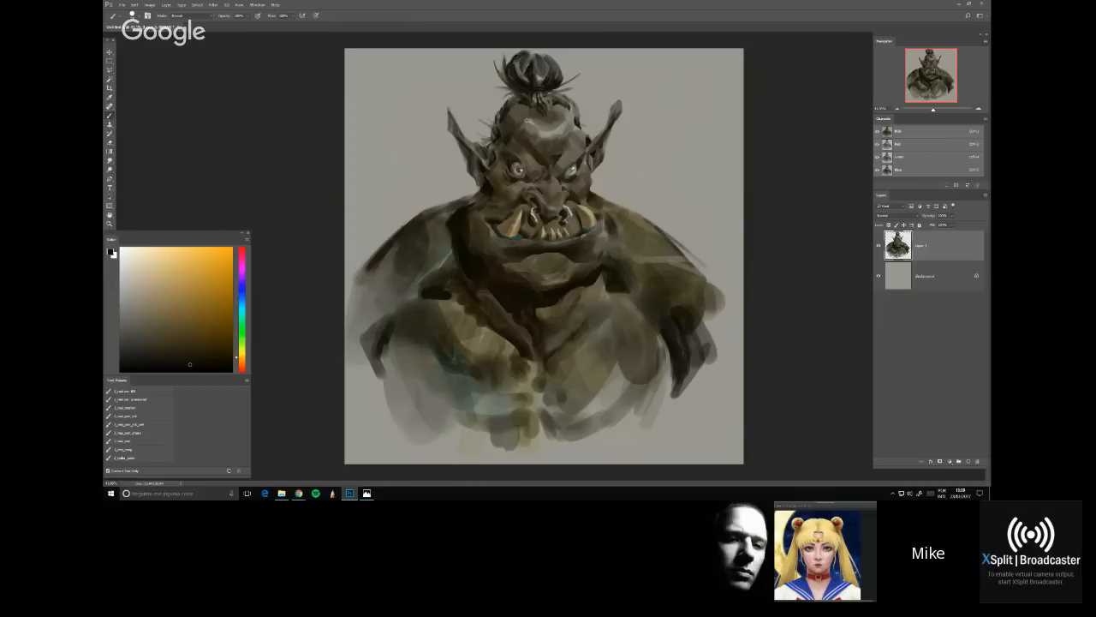
Touch up the forehead and brow with olive and sampled brown tones, and mirror the whole canvas
alt+click(527, 132)
click(167, 328)
click(241, 351)
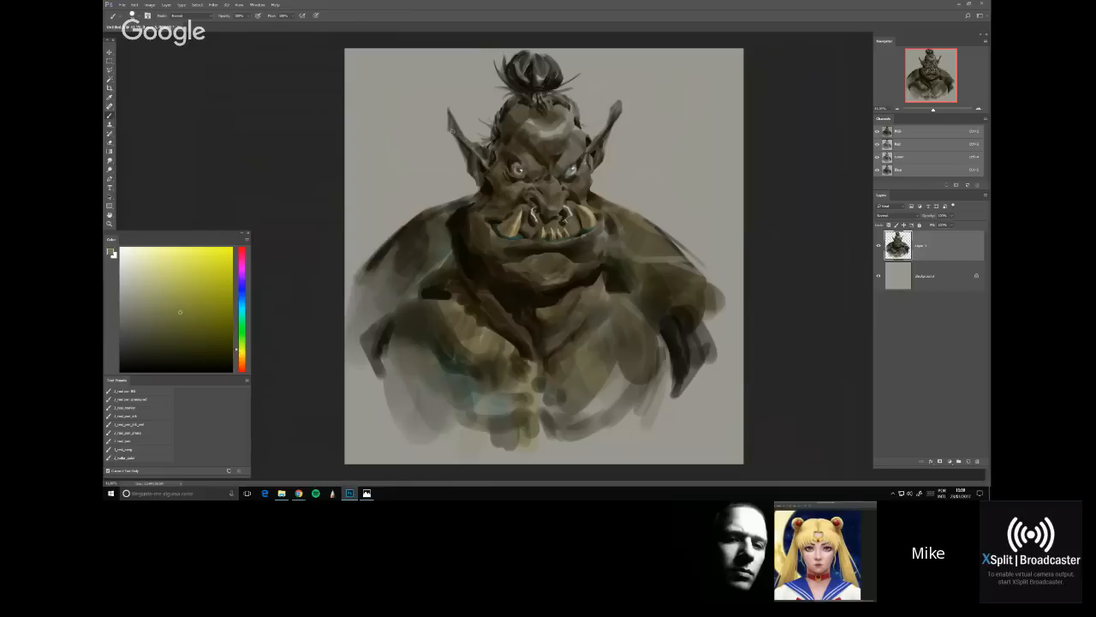
click(173, 326)
alt+click(524, 156)
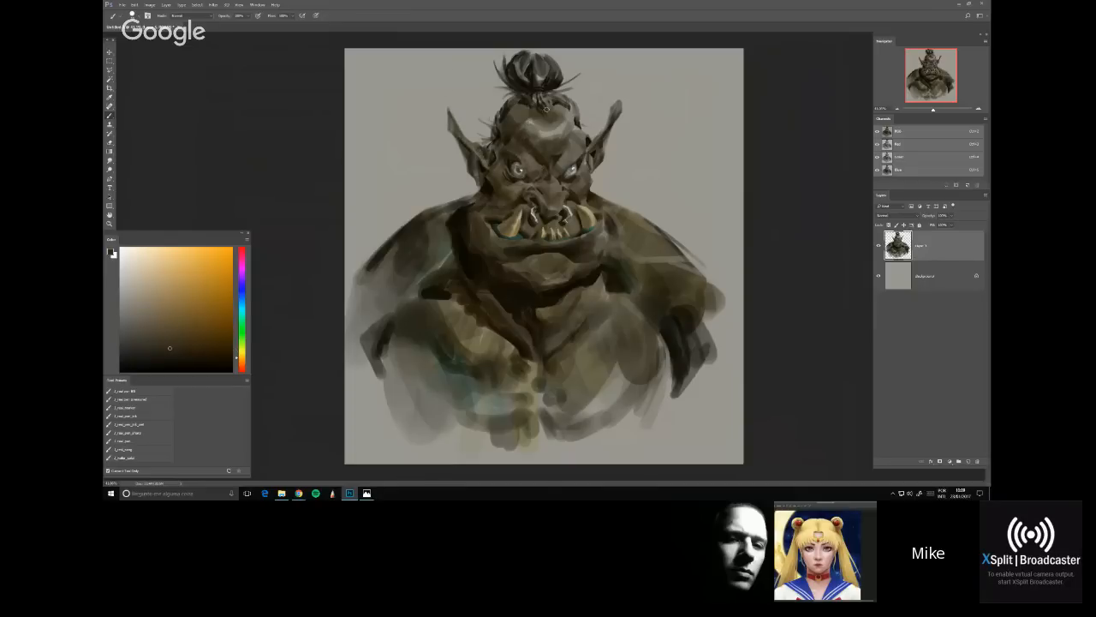
alt+click(531, 157)
drag(514, 152, 528, 163)
key(h)
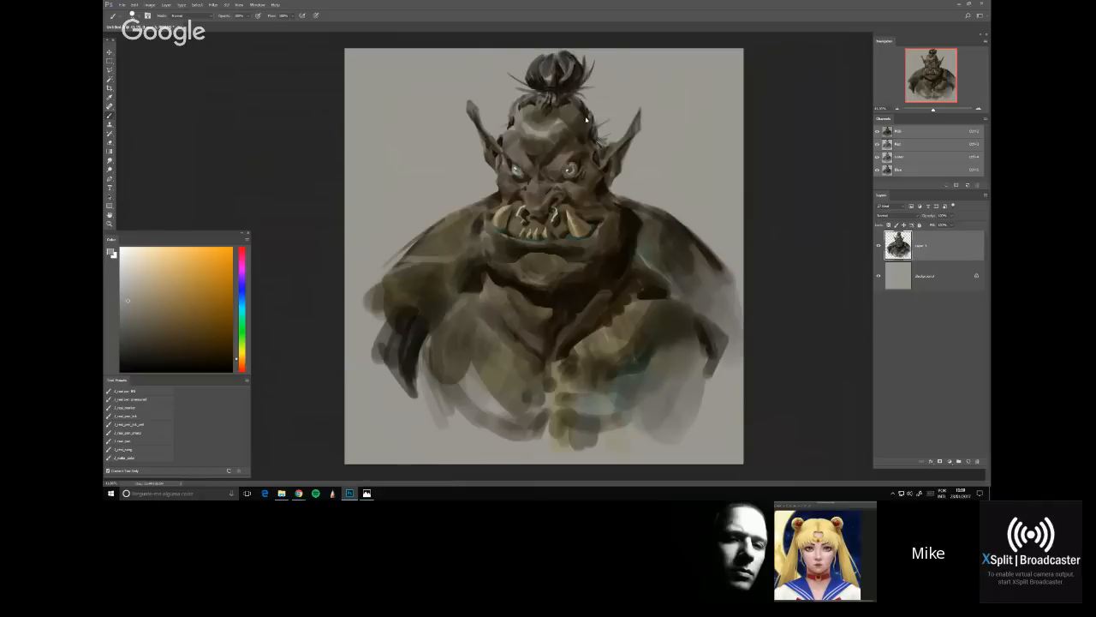
Tint the mirrored forehead and left brow with sampled greys and a yellow-green hue, and flip the canvas back
key(e)
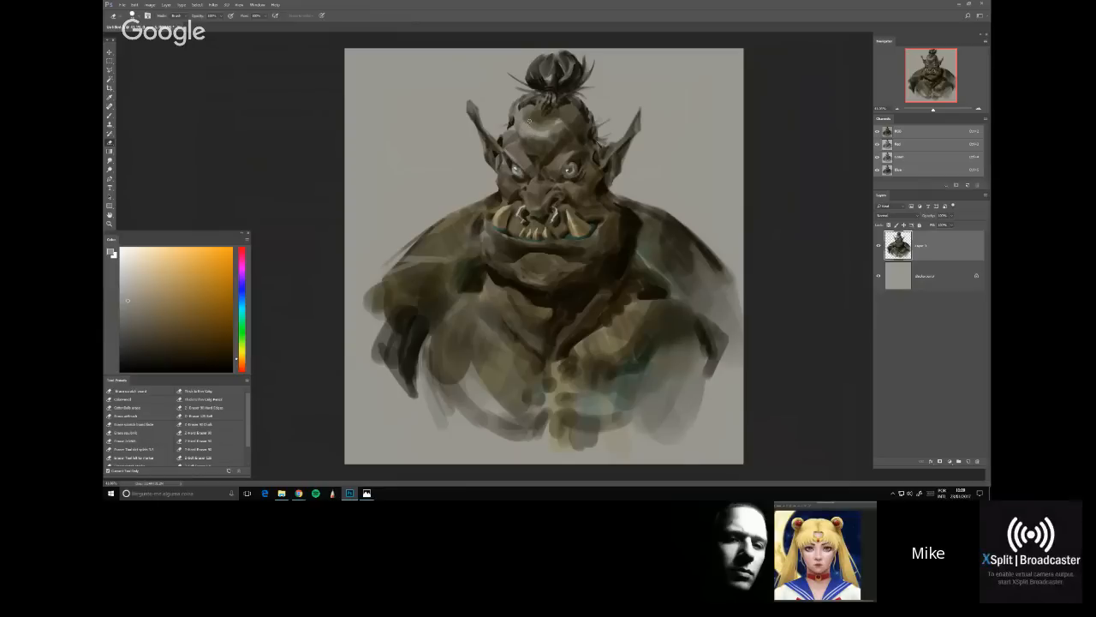
key(b)
alt+click(528, 121)
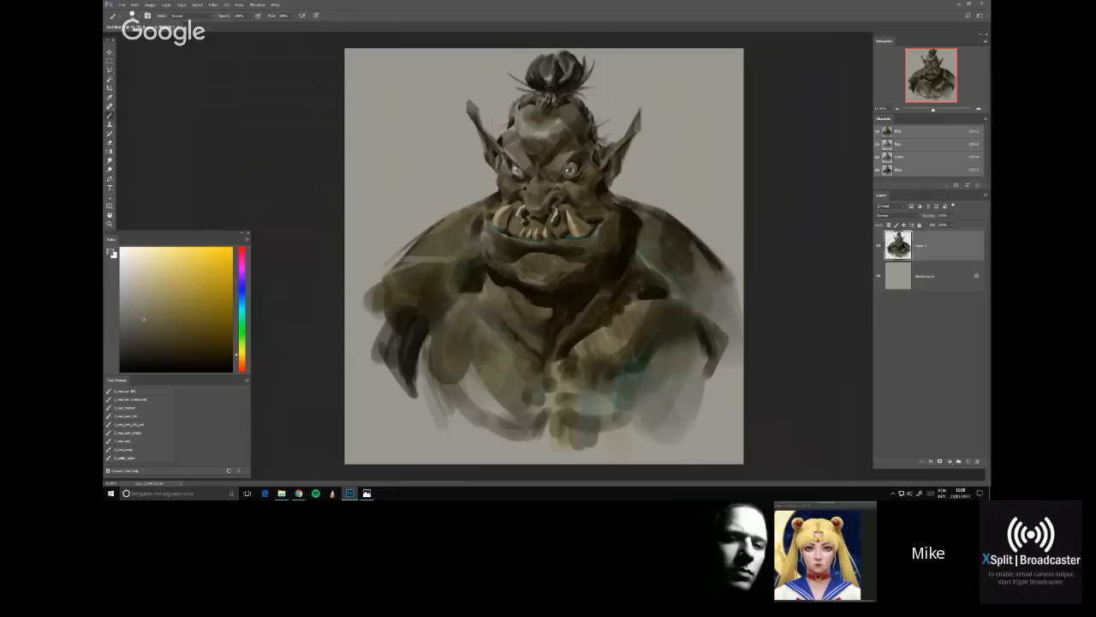
click(241, 342)
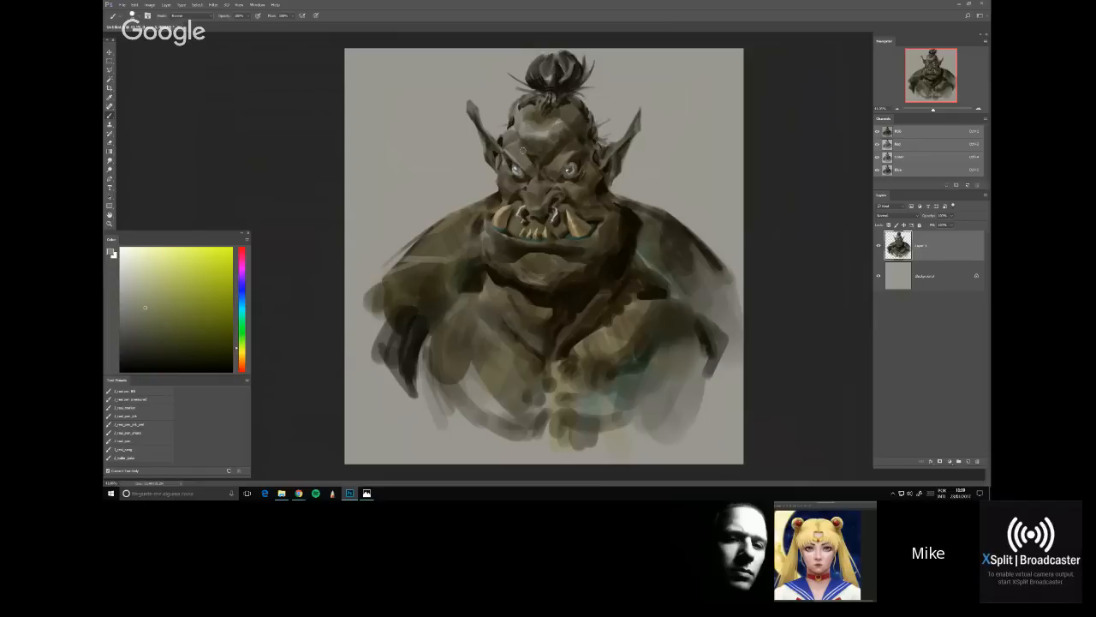
alt+click(511, 156)
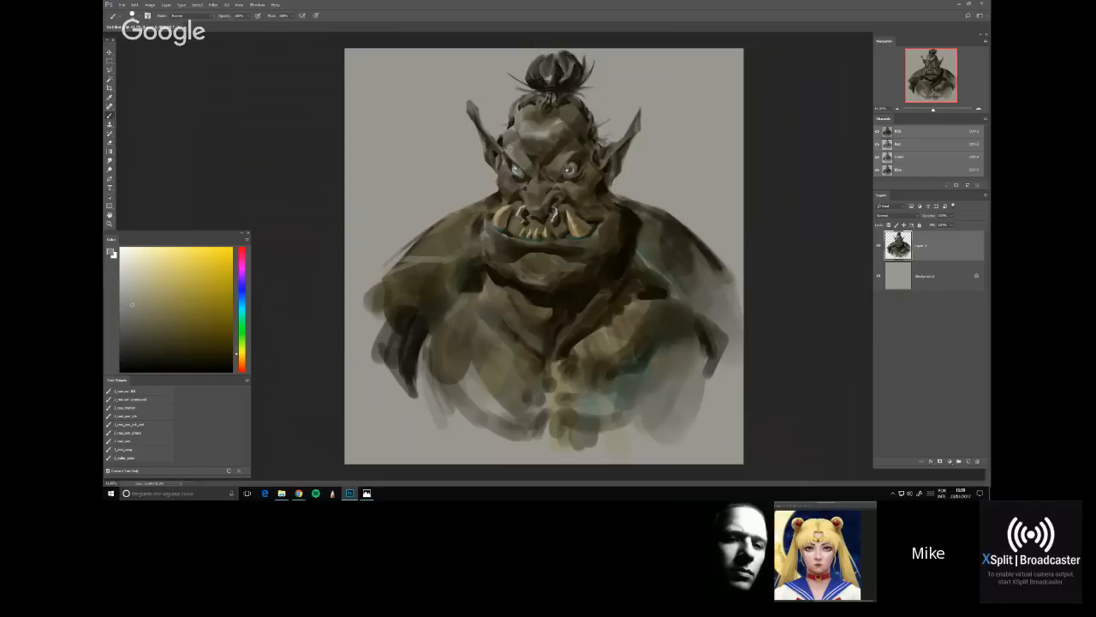
key(h)
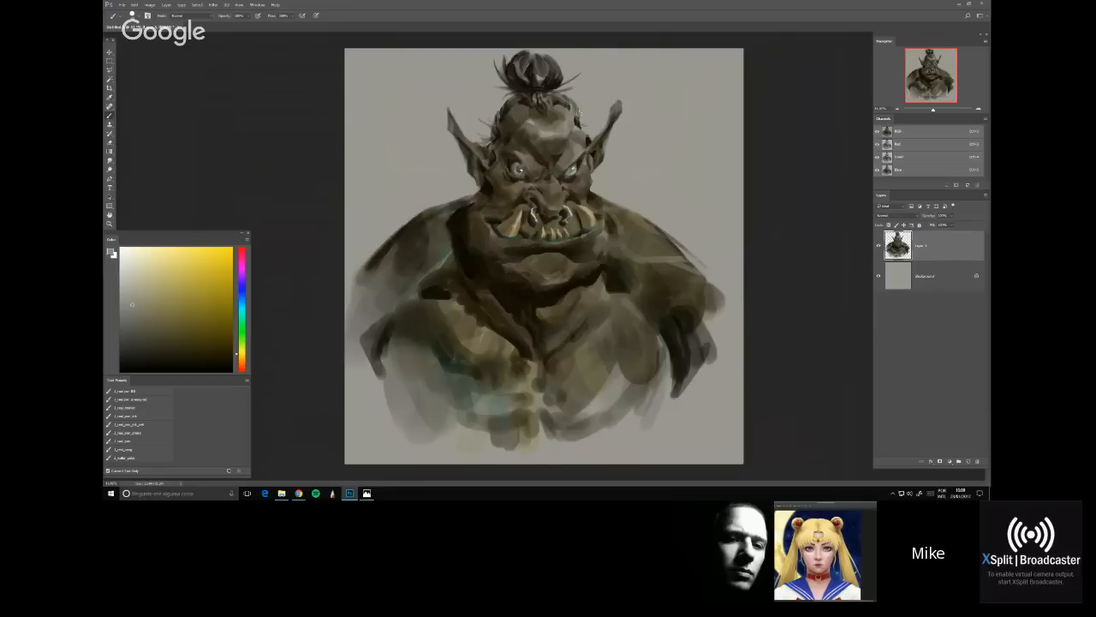
Refine the forehead and the cheek edge beneath the right ear with sampled browns
alt+click(549, 123)
alt+click(589, 173)
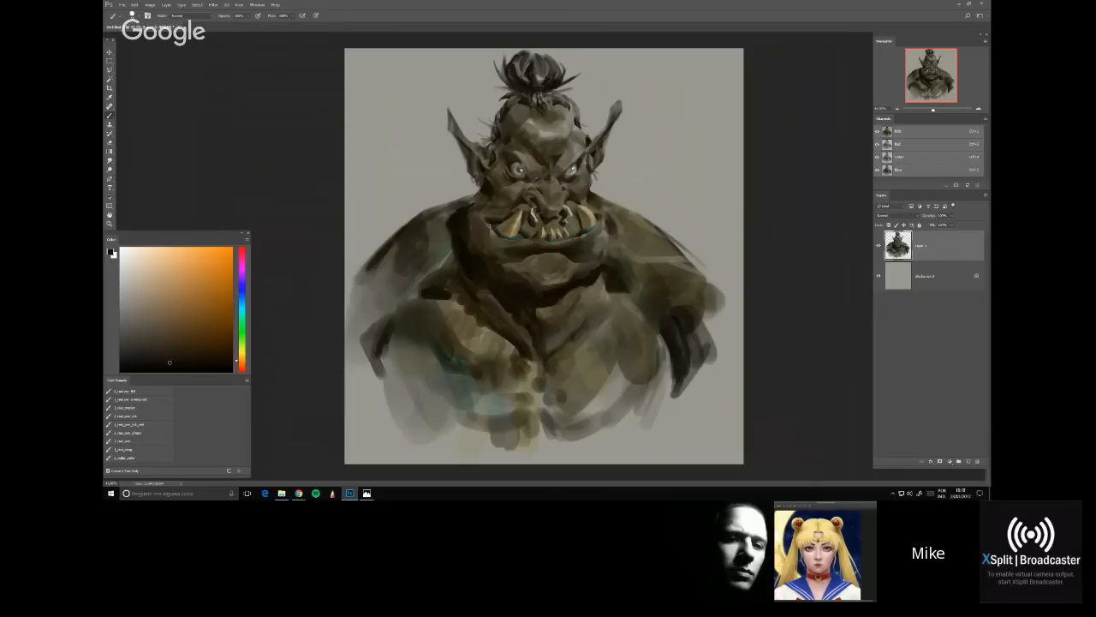
key(e)
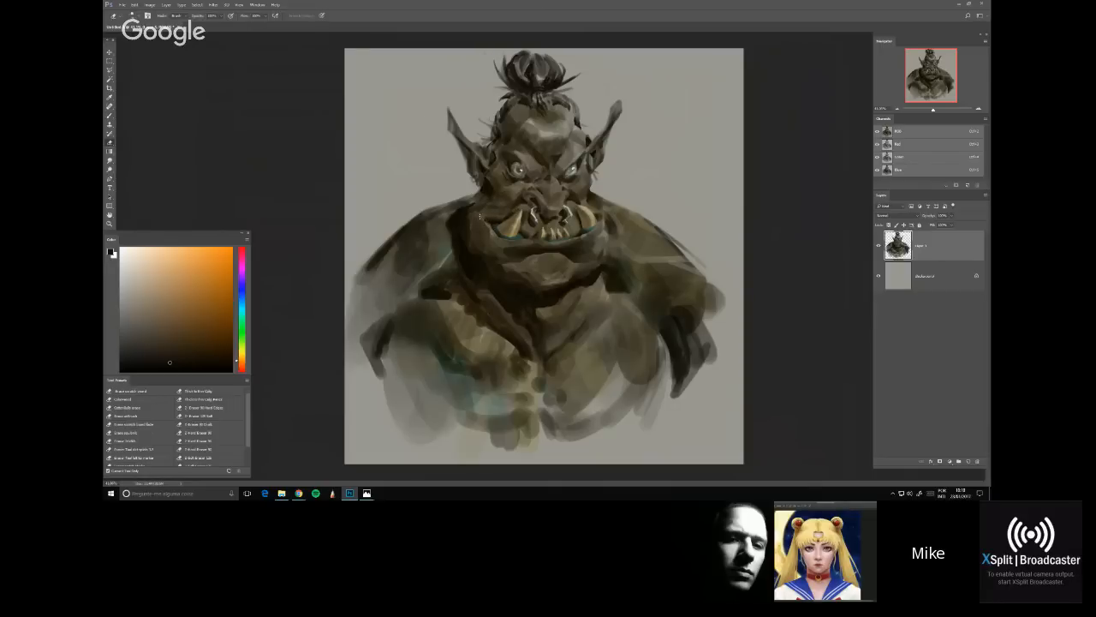
key(b)
key(b)
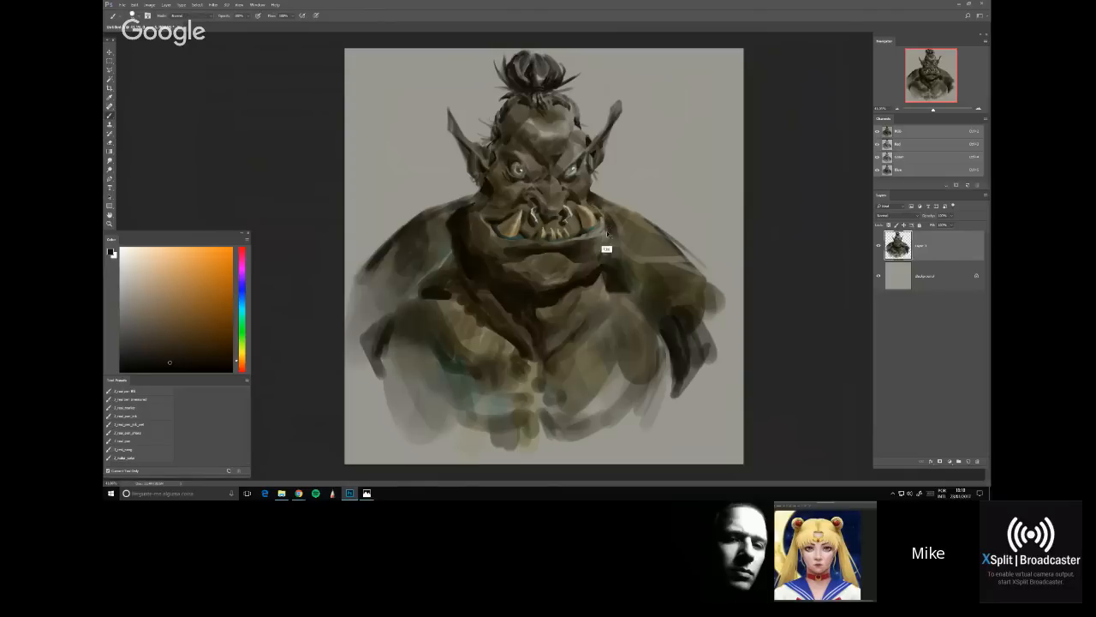
Lighten the neck folds below the right jaw with the Eraser, and switch to the Smudge tool for blending
key(e)
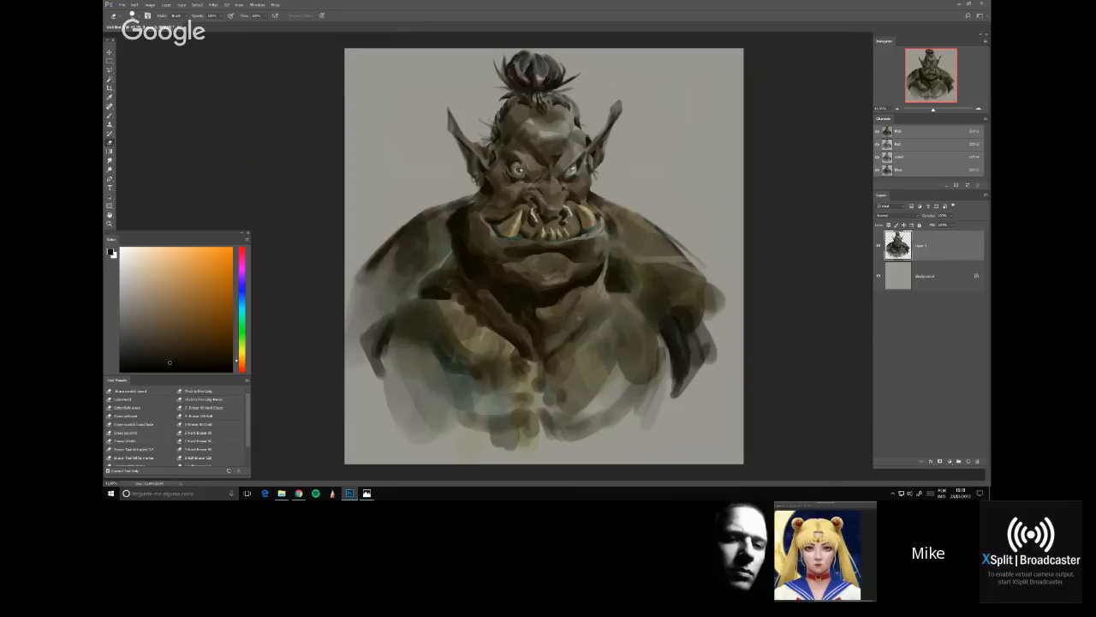
drag(597, 287, 548, 368)
drag(584, 323, 580, 341)
click(110, 161)
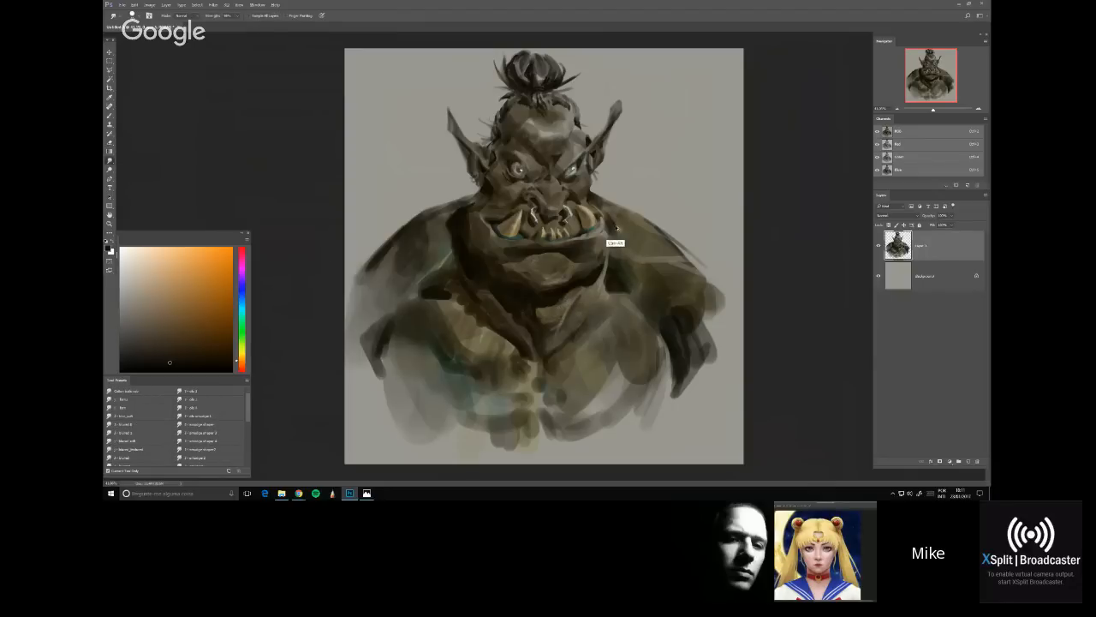
Darken the edge where the left jaw meets the shoulder in sampled dark brown, and clean the right neck edge with the Eraser
key(b)
alt+click(461, 213)
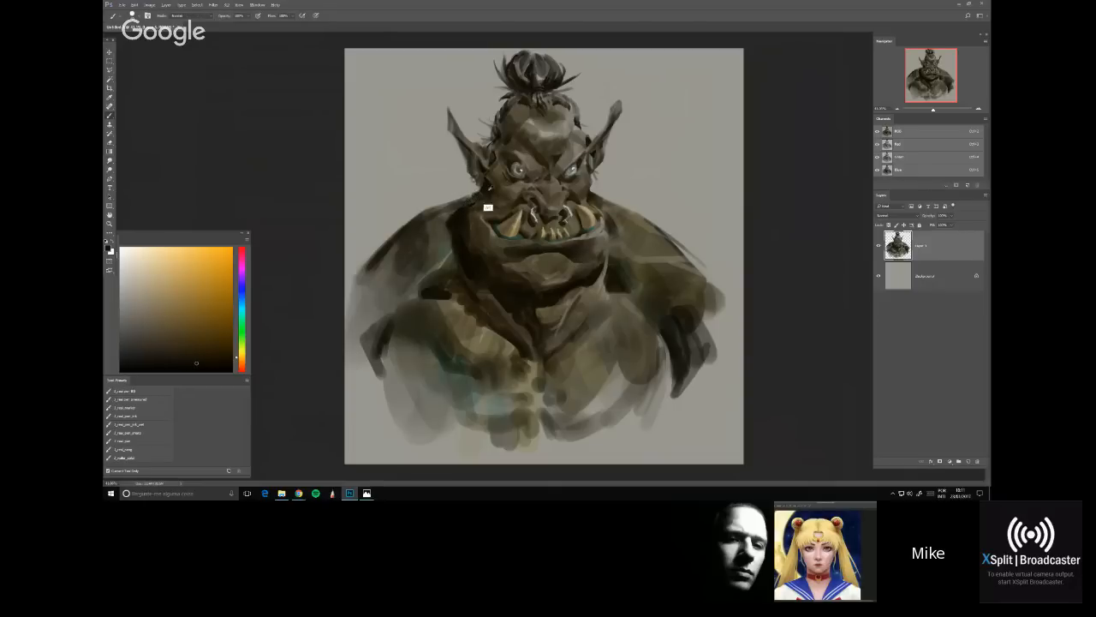
alt+click(487, 205)
key(e)
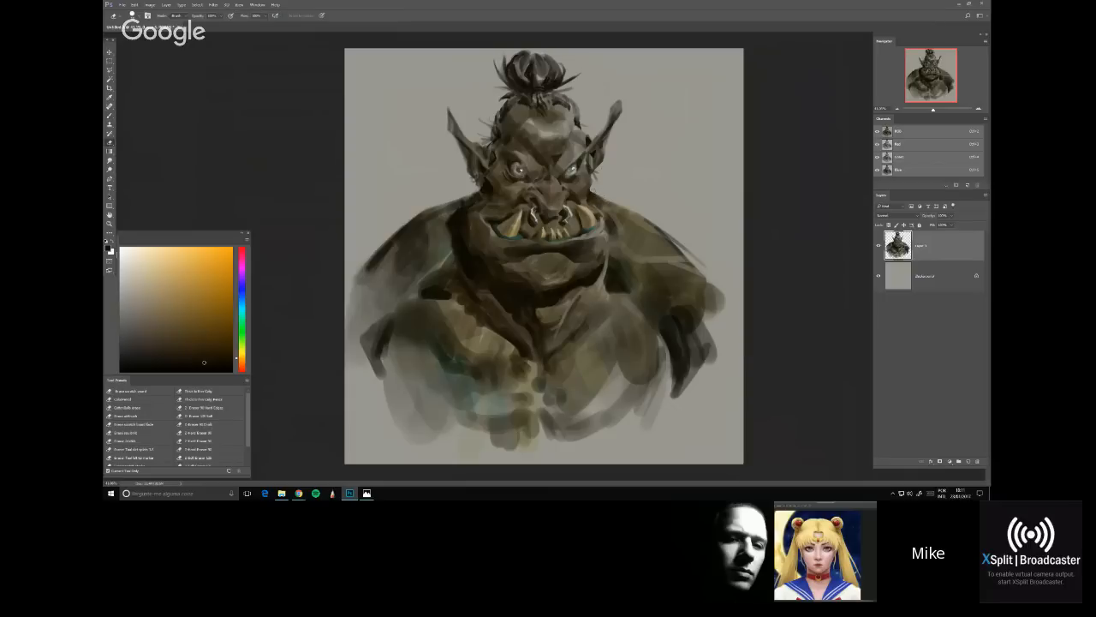
drag(610, 198, 599, 194)
key(b)
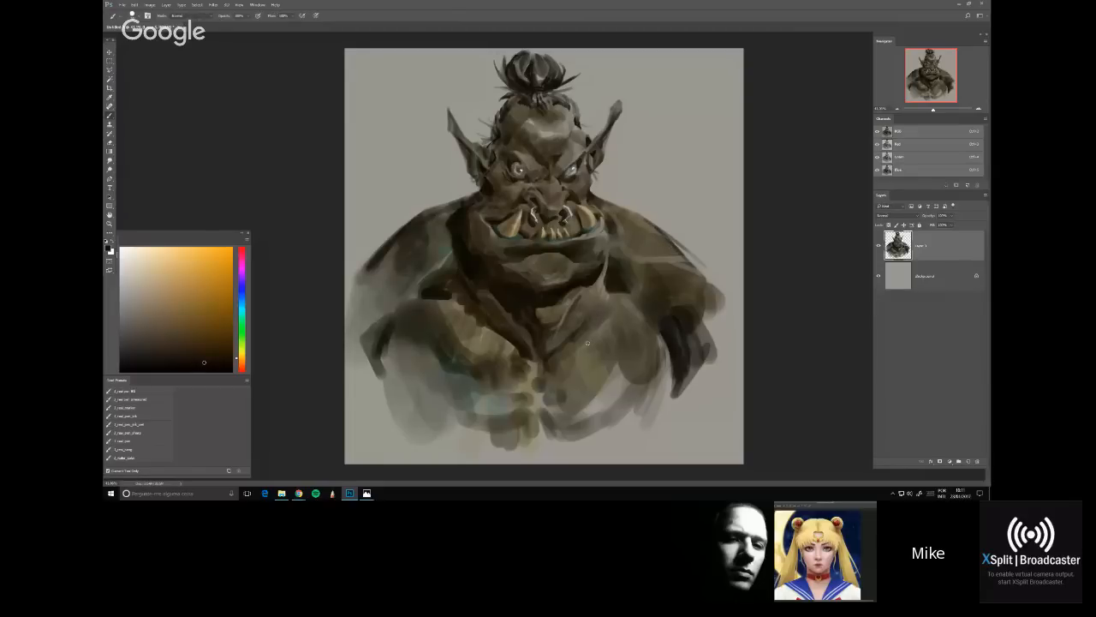
Add a Curves adjustment layer above the painting, darkening the RGB curve and adjusting the Blue channel
click(950, 462)
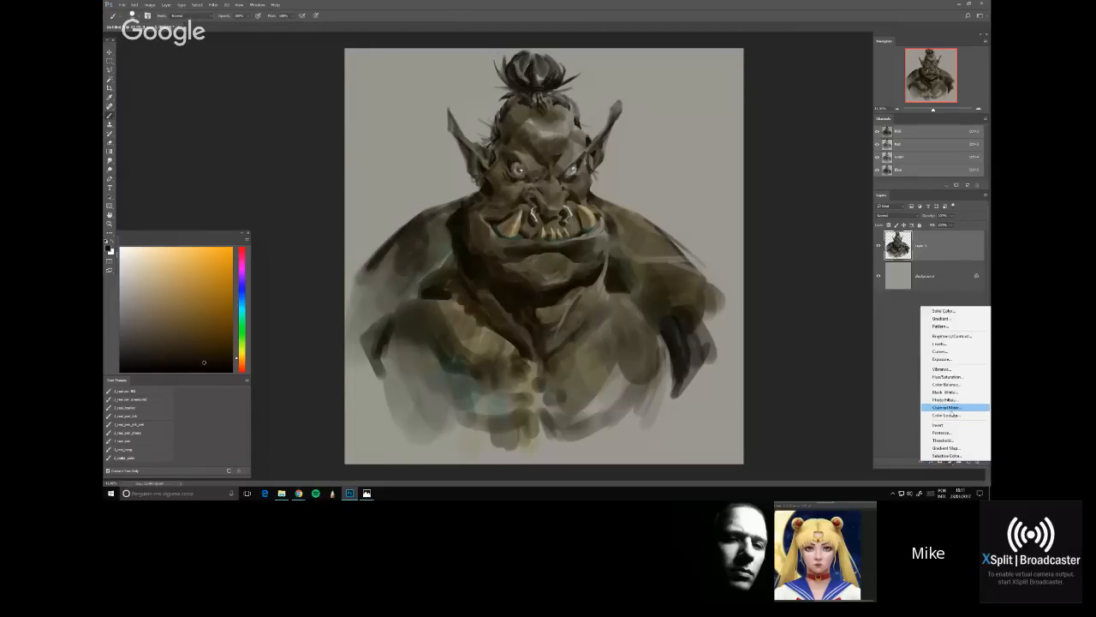
click(925, 351)
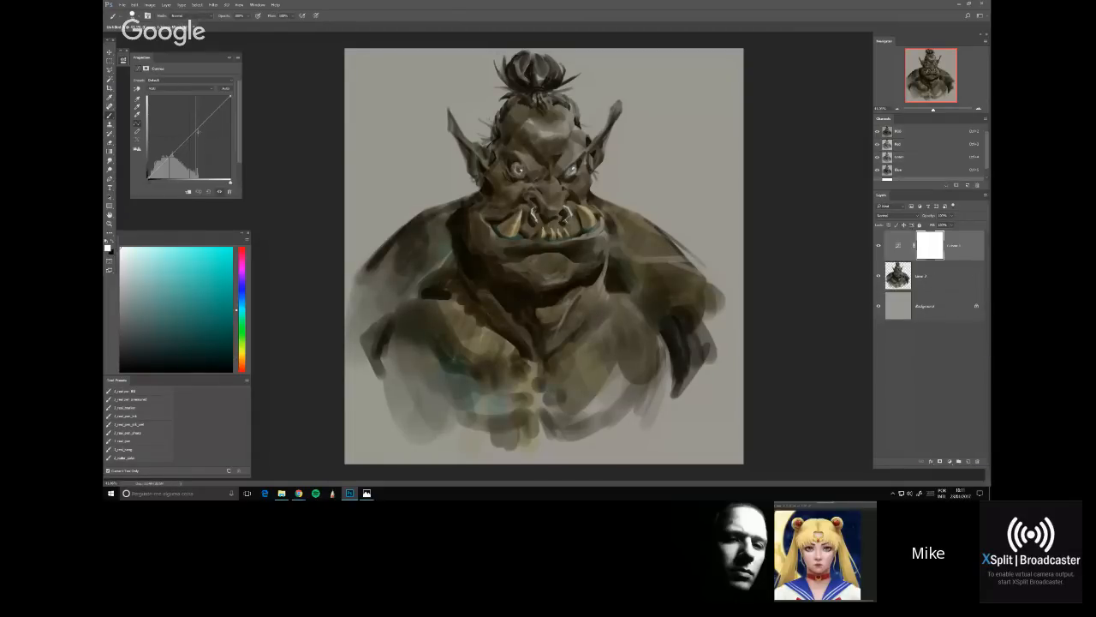
drag(198, 131, 201, 129)
click(172, 155)
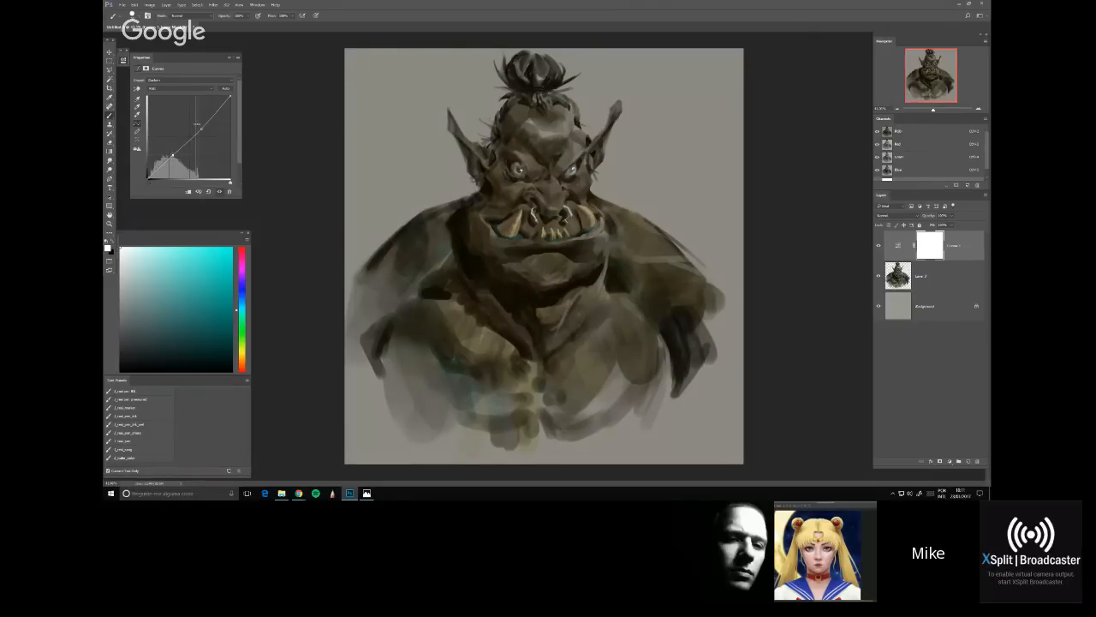
drag(203, 128, 206, 131)
click(174, 89)
click(171, 108)
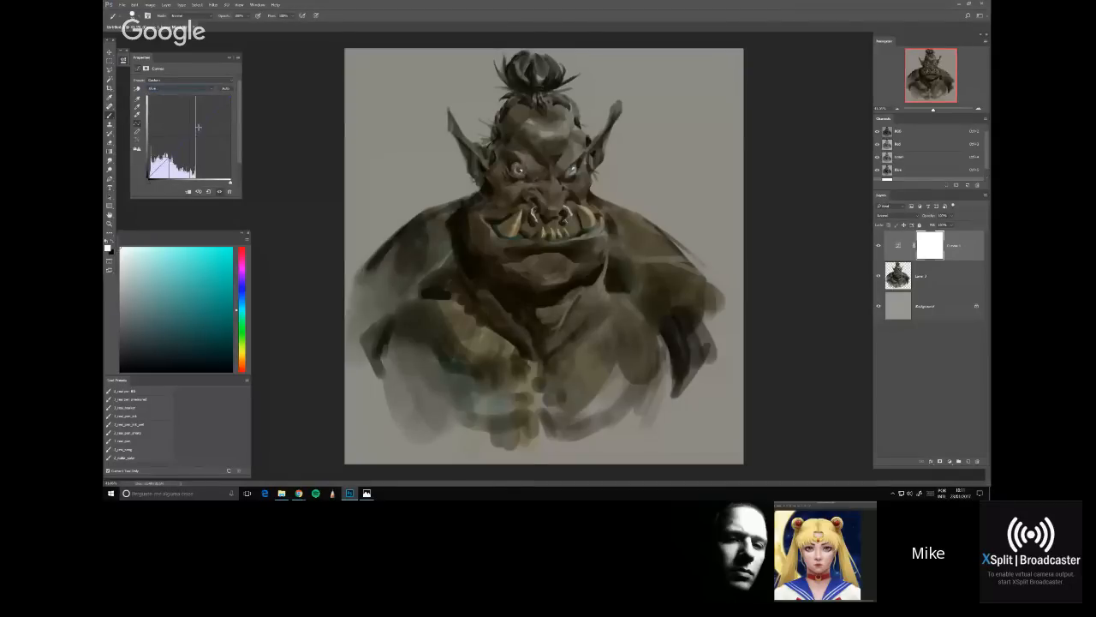
drag(197, 127, 159, 166)
Compare the painting with and without the Curves adjustment, and lower that layer's opacity
click(878, 247)
click(877, 246)
click(878, 246)
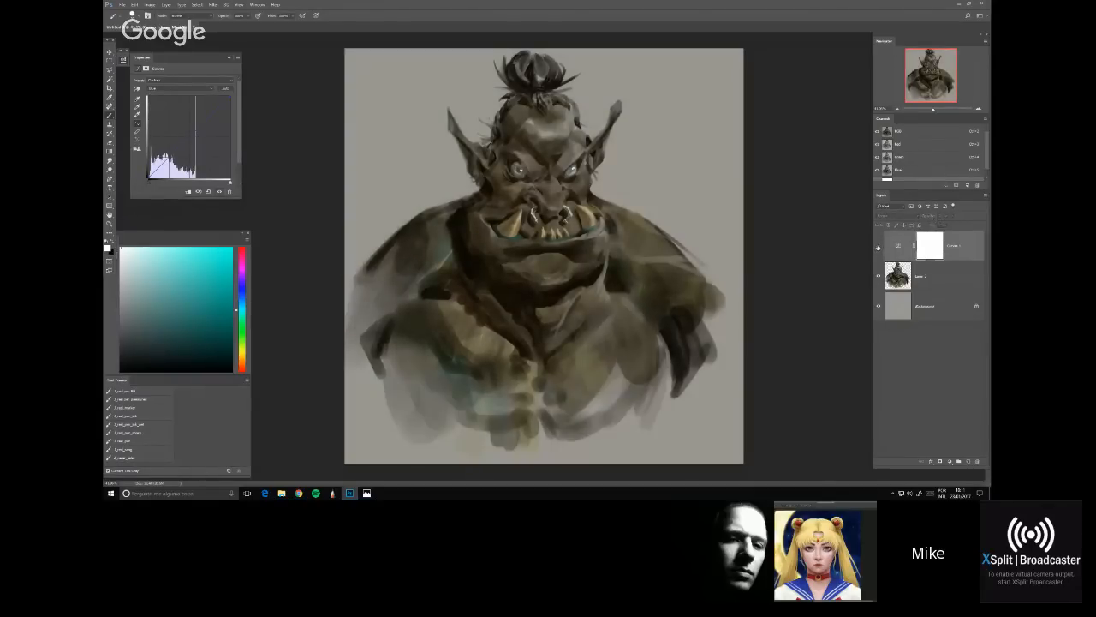
click(878, 247)
drag(951, 217, 937, 226)
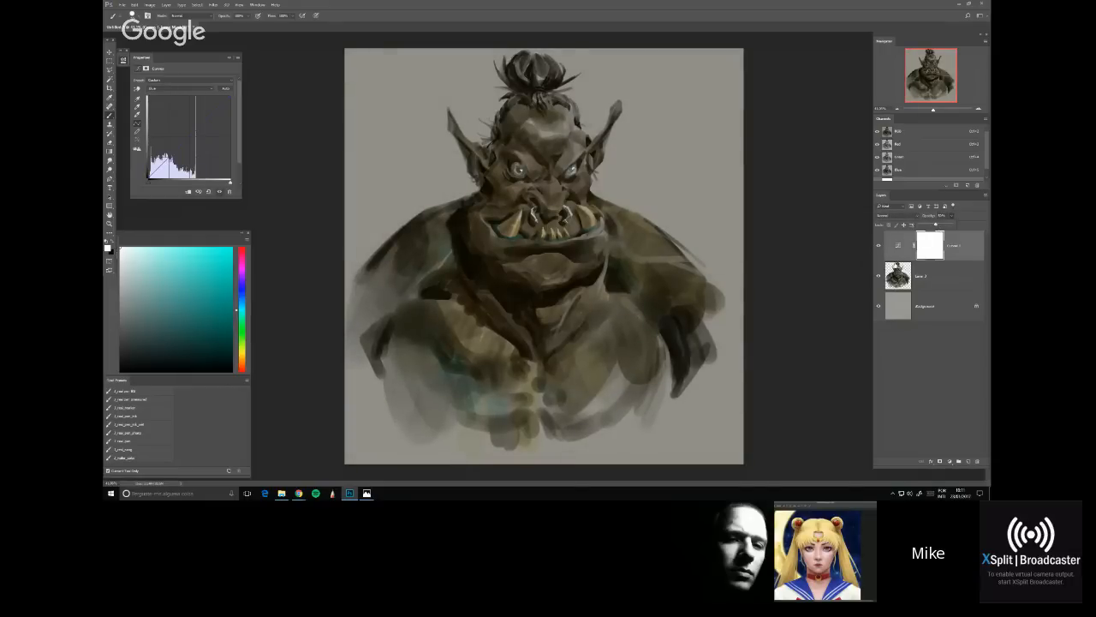
Paint pale blue strokes on the Background layer around the left ear, topknot and left shoulder with a larger brush
click(903, 275)
click(906, 306)
right_click(519, 179)
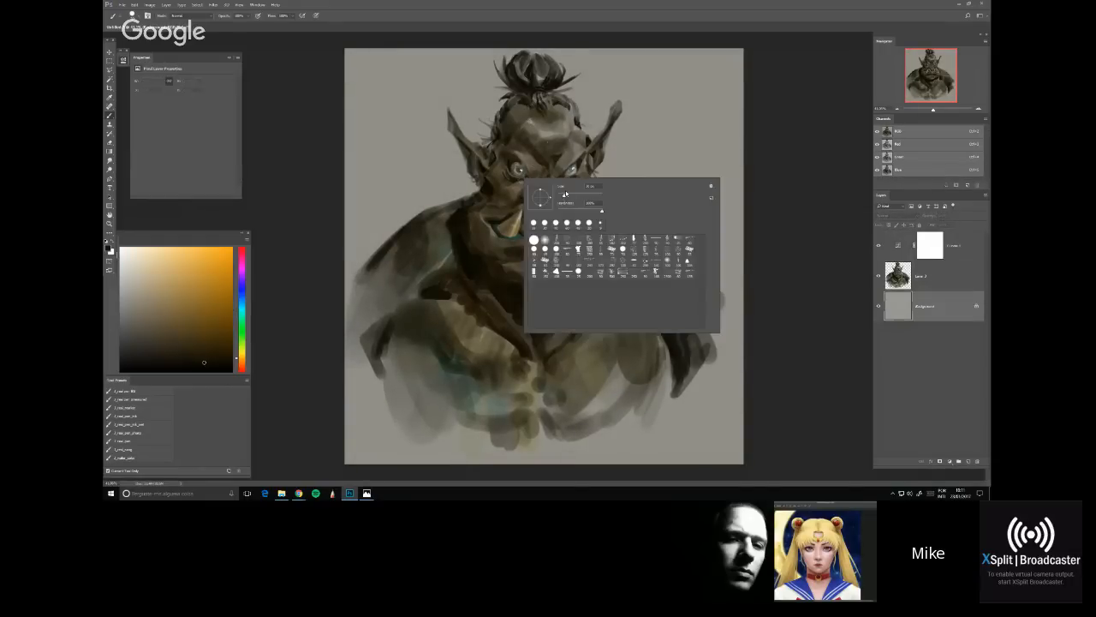
click(578, 194)
click(242, 307)
click(140, 269)
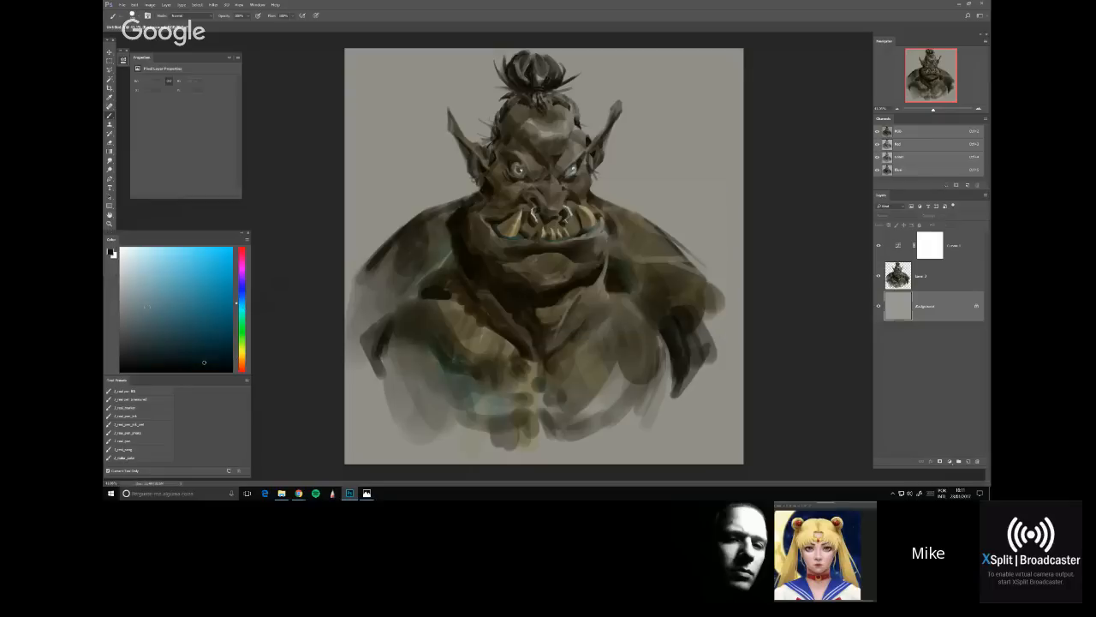
mouse_move(480, 193)
mouse_down()
mouse_move(444, 149)
mouse_move(394, 190)
mouse_up()
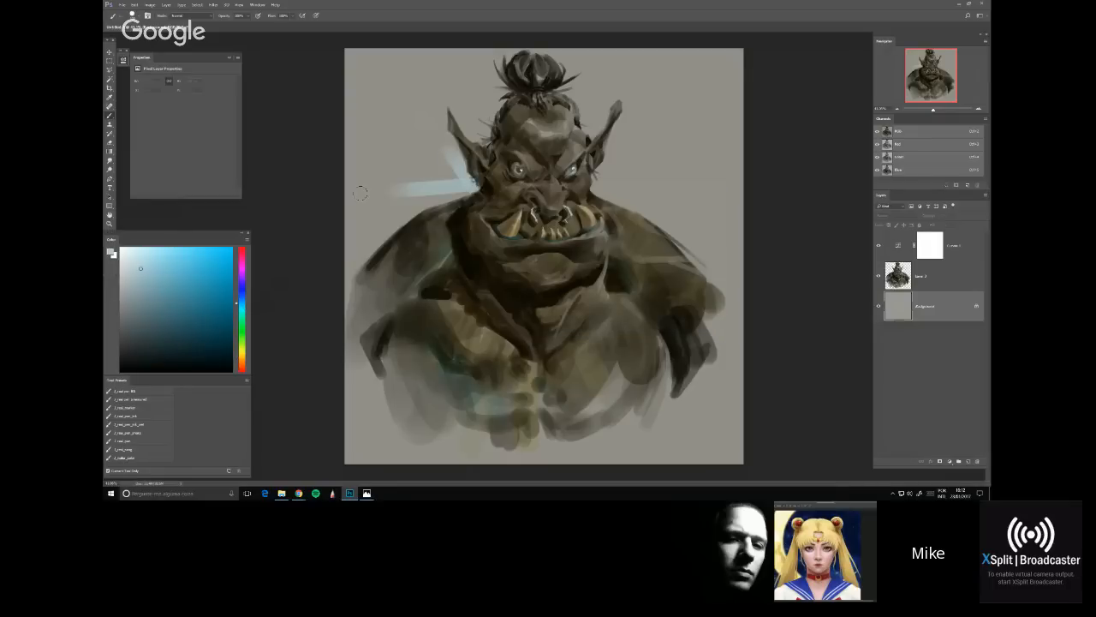
mouse_move(480, 142)
mouse_down()
mouse_move(442, 84)
mouse_move(506, 81)
mouse_move(485, 62)
mouse_move(529, 66)
mouse_up()
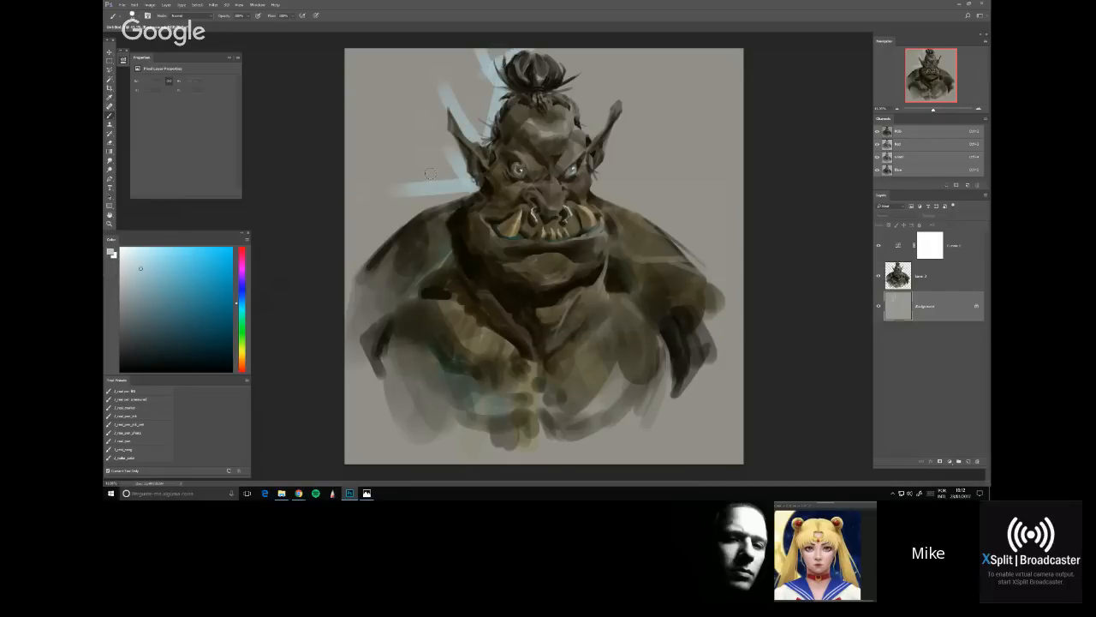
mouse_move(454, 185)
mouse_down()
mouse_move(427, 202)
mouse_move(453, 196)
mouse_move(406, 209)
mouse_move(367, 245)
mouse_move(423, 204)
mouse_move(377, 242)
mouse_up()
Extend the pale blue backdrop strokes along the right shoulder, beside the topknot and around the right ear
mouse_move(593, 186)
mouse_down()
mouse_move(638, 208)
mouse_move(598, 191)
mouse_move(710, 265)
mouse_up()
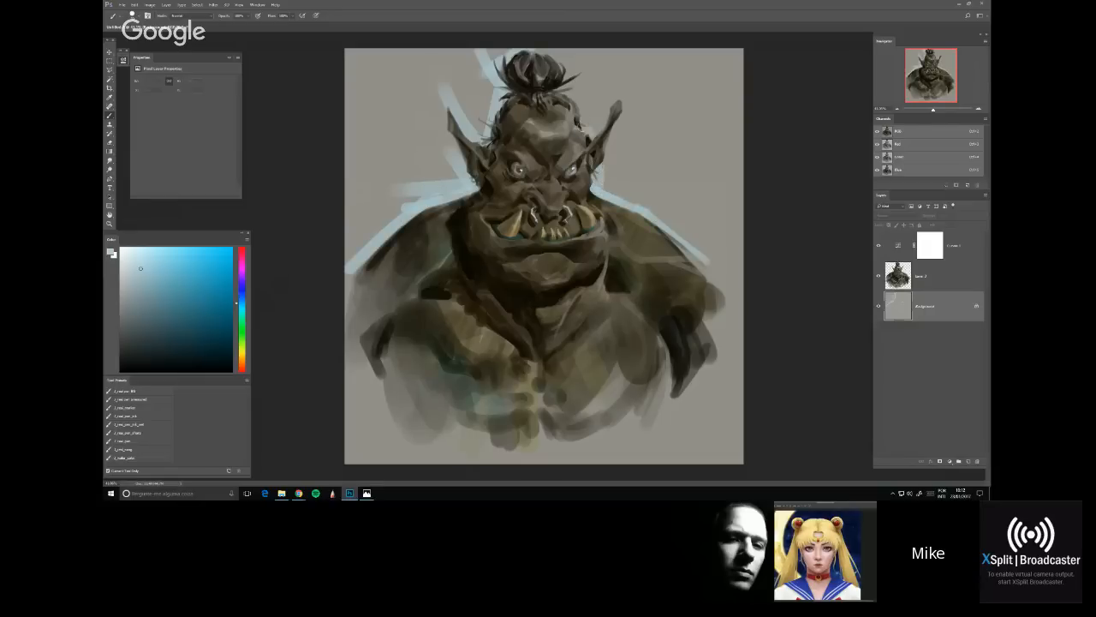
mouse_move(579, 99)
mouse_down()
mouse_move(586, 125)
mouse_move(549, 53)
mouse_move(572, 62)
mouse_move(557, 73)
mouse_up()
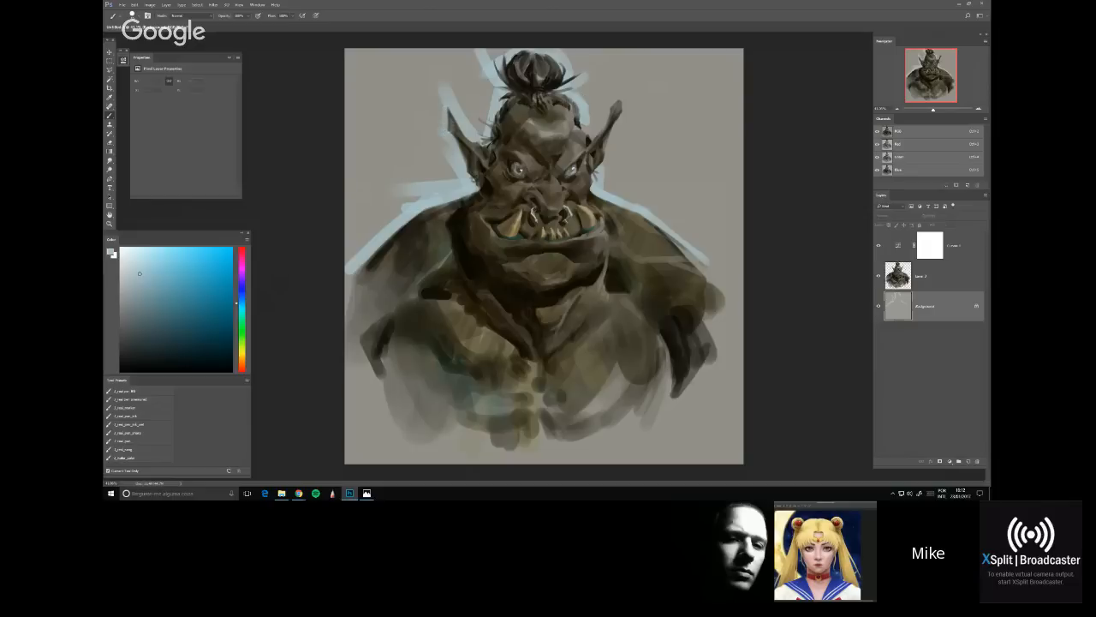
drag(625, 173, 623, 88)
drag(607, 110, 627, 85)
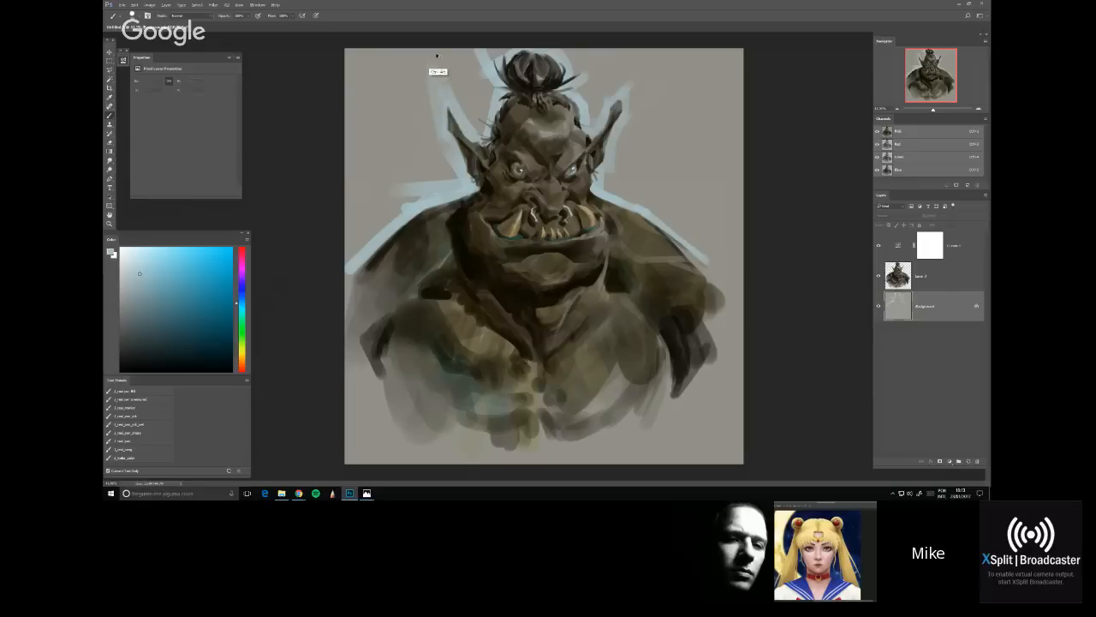
Widen the pale blue backdrop strokes outside the right and left ears on the Background layer, using a larger brush
drag(623, 142, 636, 93)
key(ctrl+z)
scroll(543, 233, down, 1)
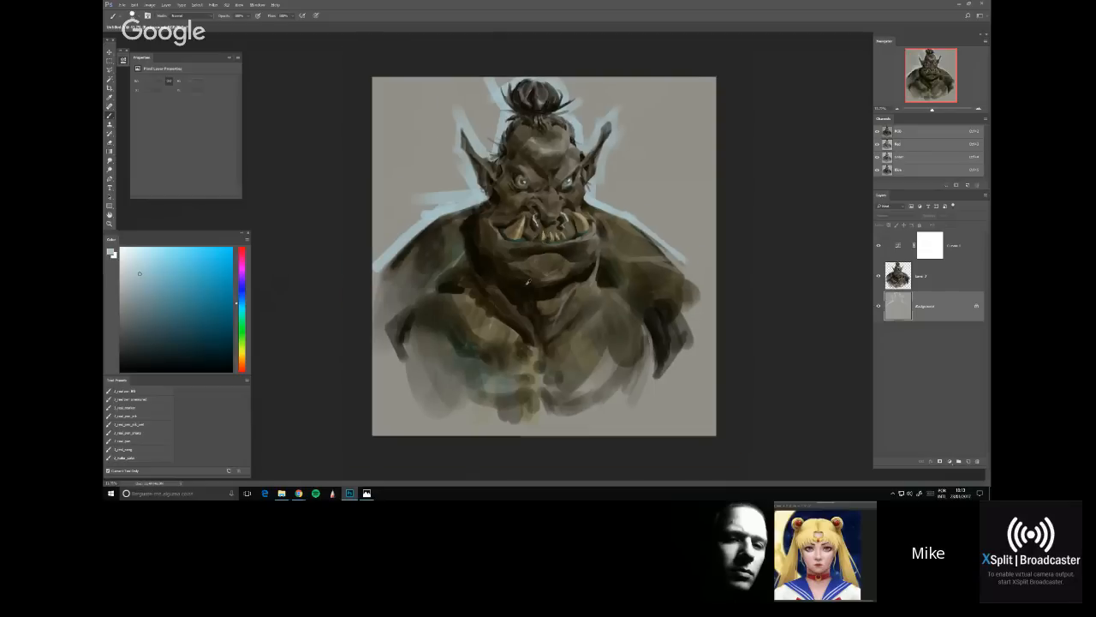
scroll(548, 235, up, 1)
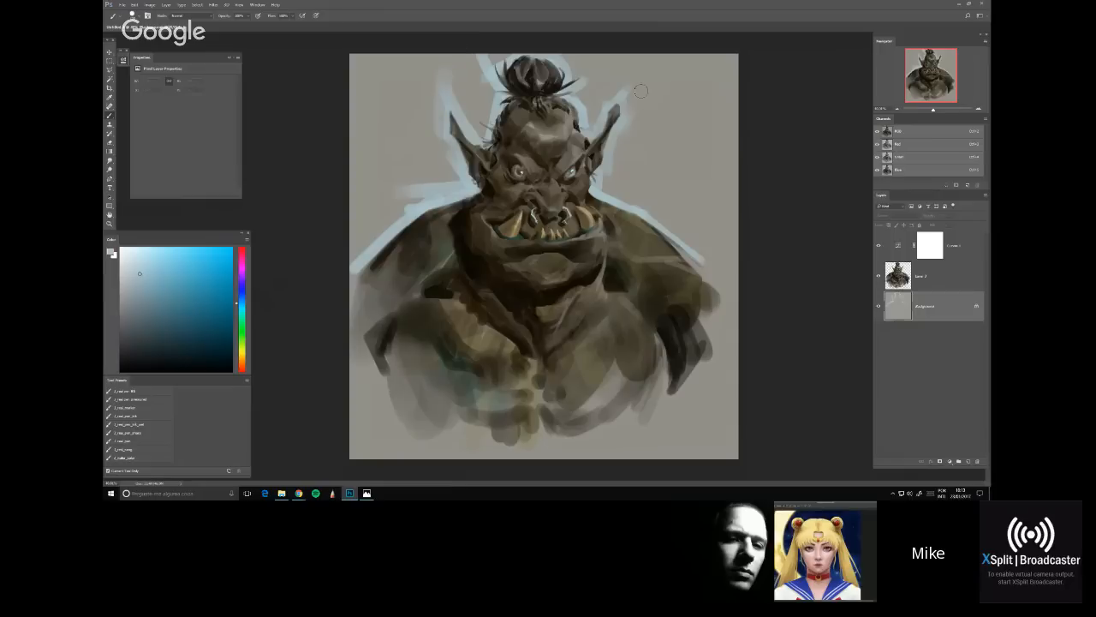
mouse_move(635, 71)
mouse_down()
mouse_move(601, 167)
mouse_move(597, 157)
mouse_move(650, 97)
mouse_move(626, 137)
mouse_up()
key(bracketright)
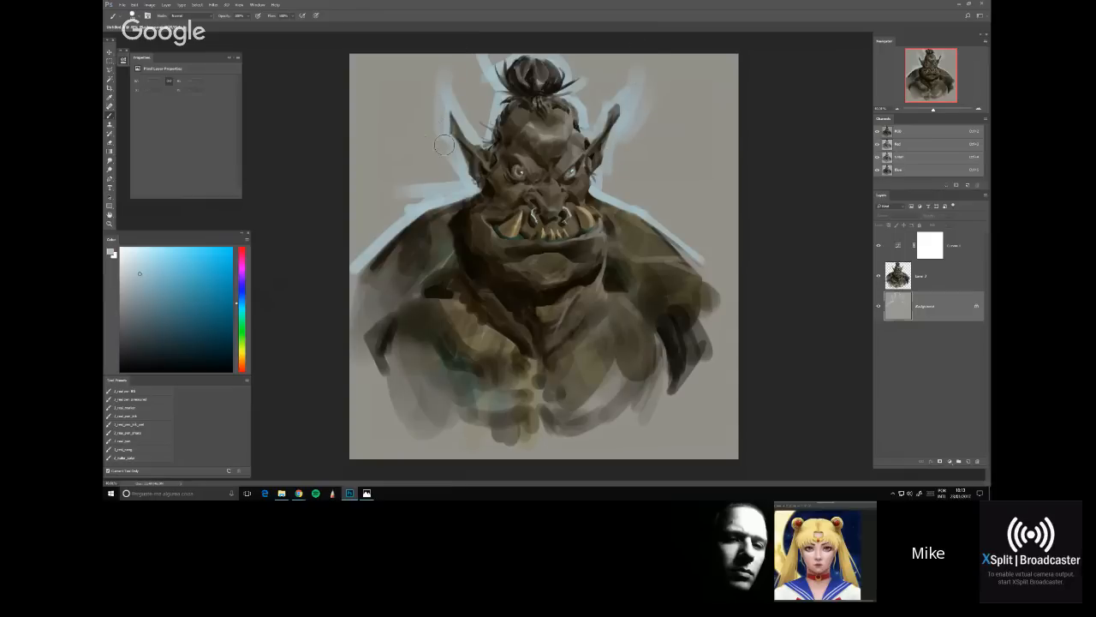
drag(441, 141, 432, 99)
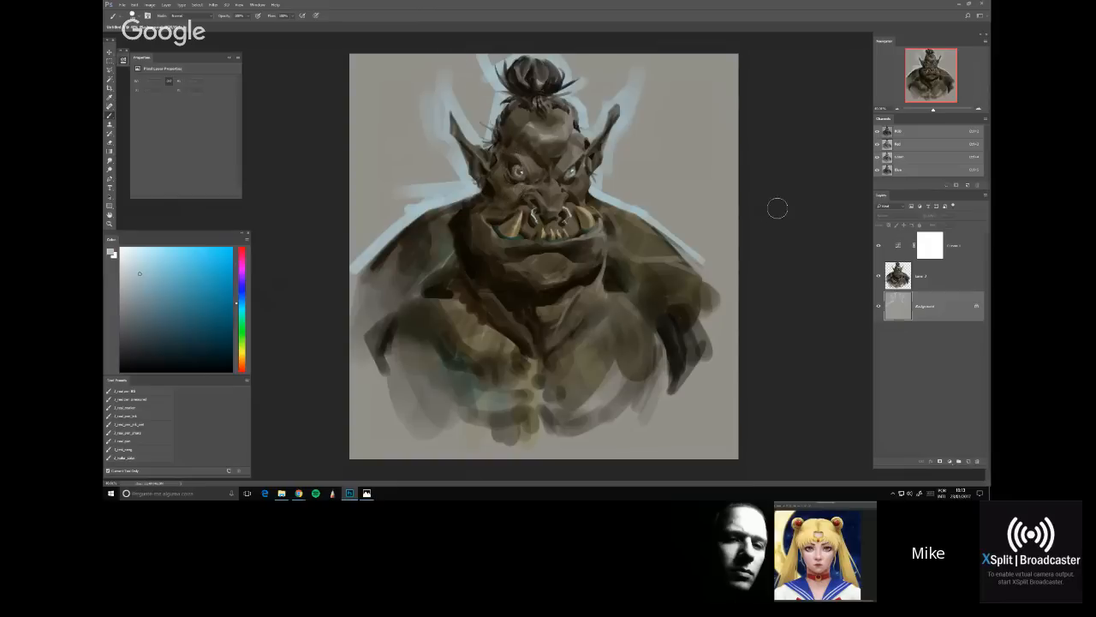
Broaden the pale blue backdrop along both shoulders and farther out from both ears
drag(338, 258, 395, 218)
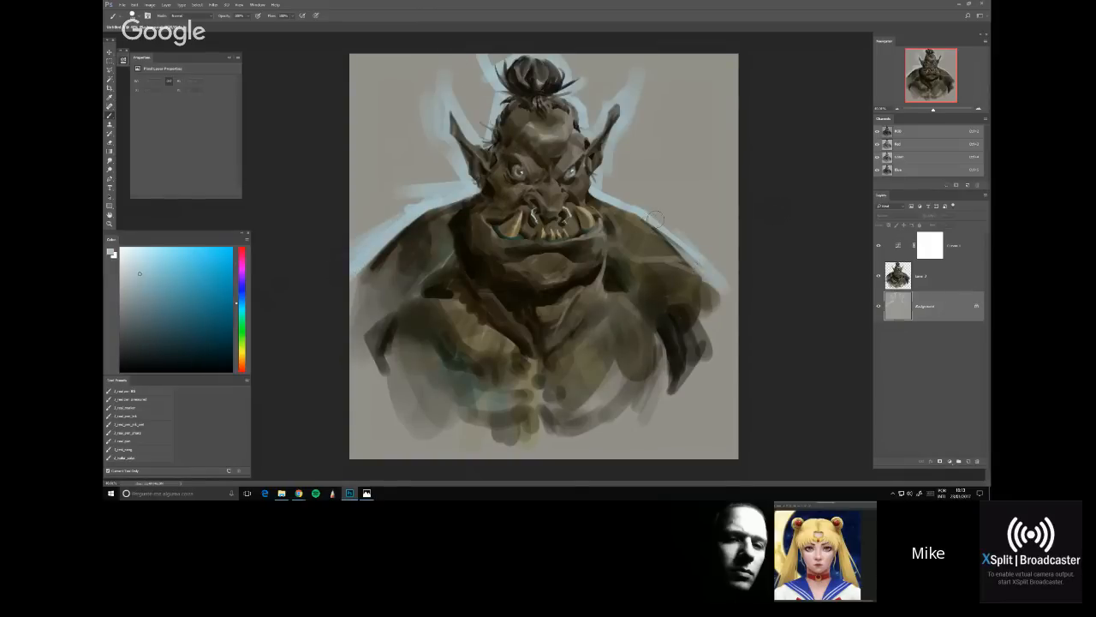
drag(655, 219, 735, 293)
mouse_move(597, 183)
mouse_down()
mouse_move(679, 194)
mouse_move(599, 185)
mouse_move(648, 202)
mouse_move(661, 184)
mouse_move(627, 203)
mouse_move(672, 205)
mouse_move(663, 218)
mouse_move(648, 212)
mouse_move(735, 282)
mouse_up()
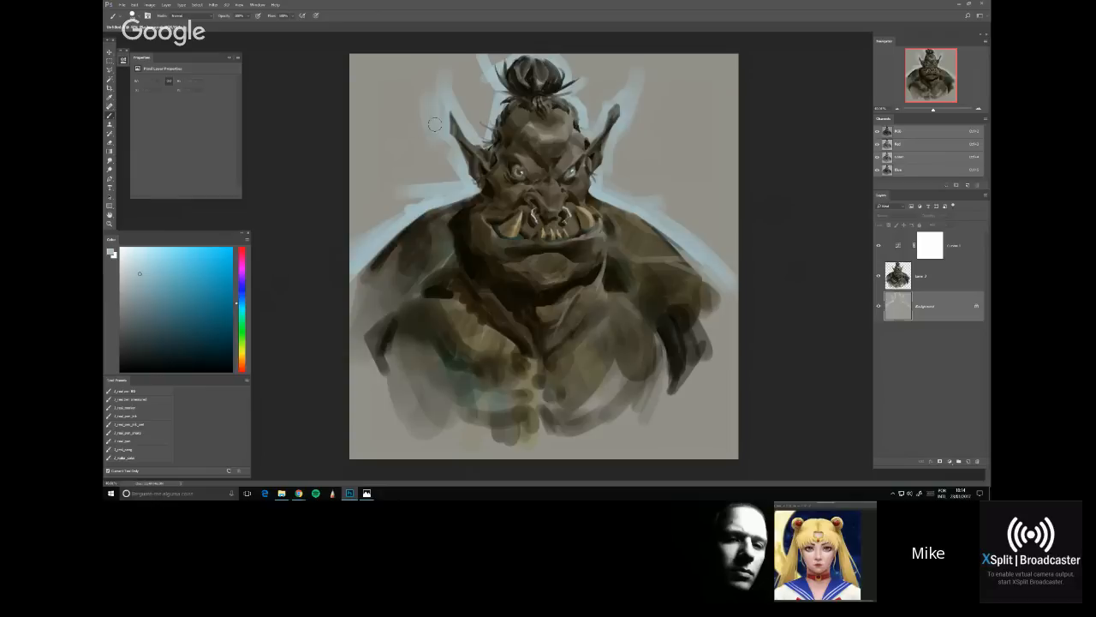
mouse_move(435, 127)
mouse_down()
mouse_move(427, 142)
mouse_move(399, 77)
mouse_up()
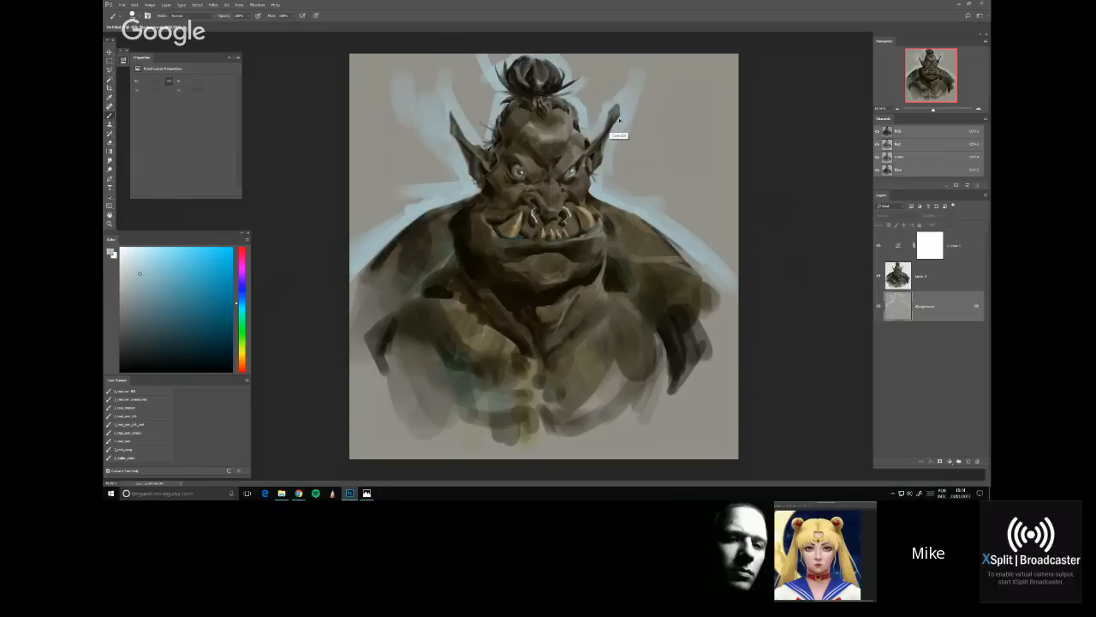
drag(628, 129, 649, 94)
Paint a thin near-white blue glow on the Background layer, hugging the outlines of the ears, neck and shoulders
click(149, 247)
drag(476, 190, 449, 128)
key(ctrl+alt+z)
drag(367, 257, 411, 216)
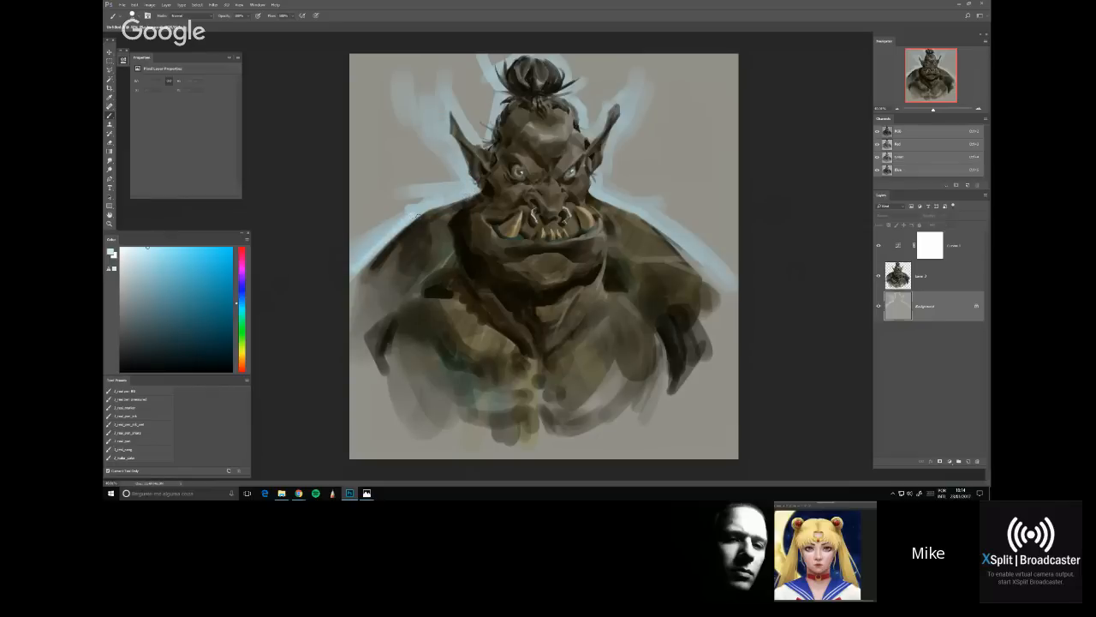
key(ctrl+z)
mouse_move(354, 269)
mouse_down()
mouse_move(417, 211)
mouse_move(473, 188)
mouse_up()
drag(421, 213, 486, 186)
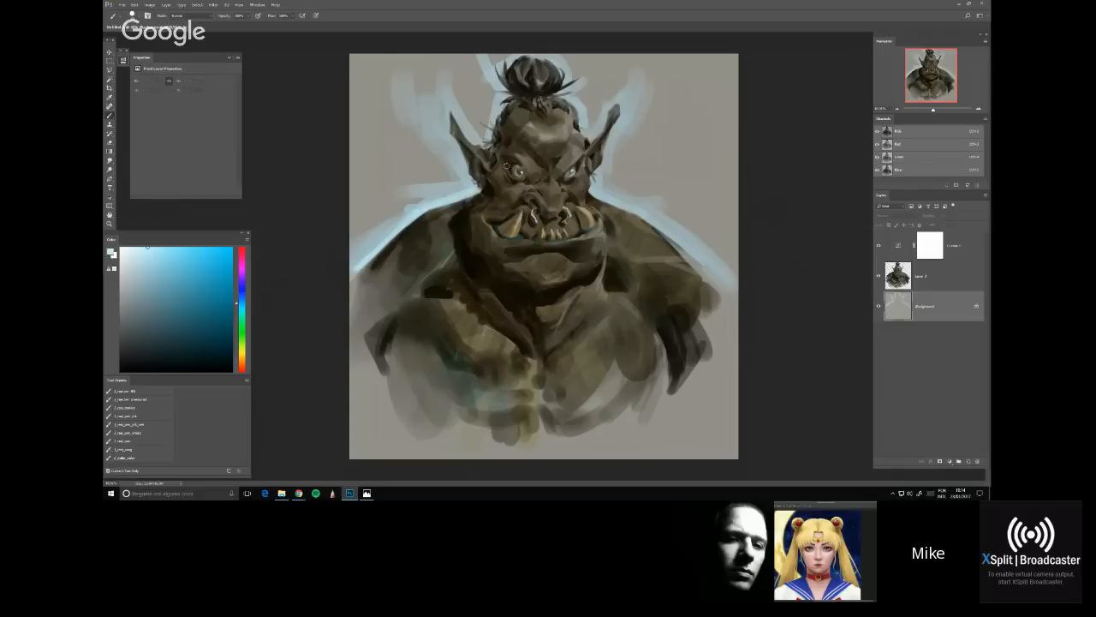
drag(592, 193, 632, 210)
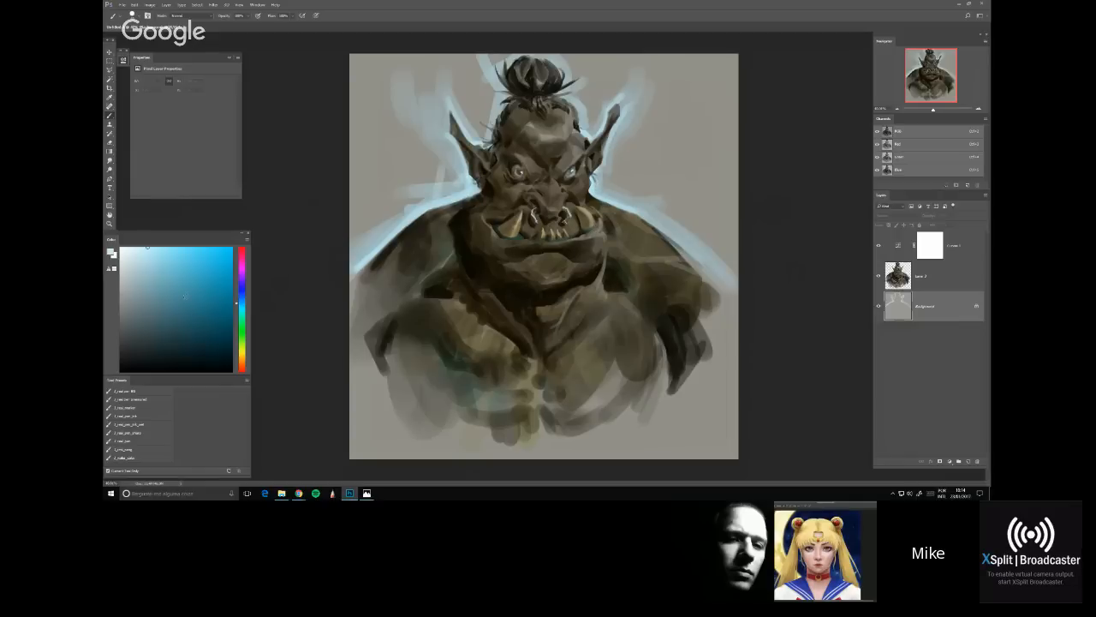
Fill the backdrop around the head and above the shoulders with broad mid-blue and greyish blue strokes
click(176, 276)
mouse_move(368, 246)
mouse_down()
mouse_move(449, 180)
mouse_move(429, 189)
mouse_move(409, 153)
mouse_up()
mouse_move(622, 164)
mouse_down()
mouse_move(647, 194)
mouse_move(661, 178)
mouse_move(709, 235)
mouse_move(642, 195)
mouse_up()
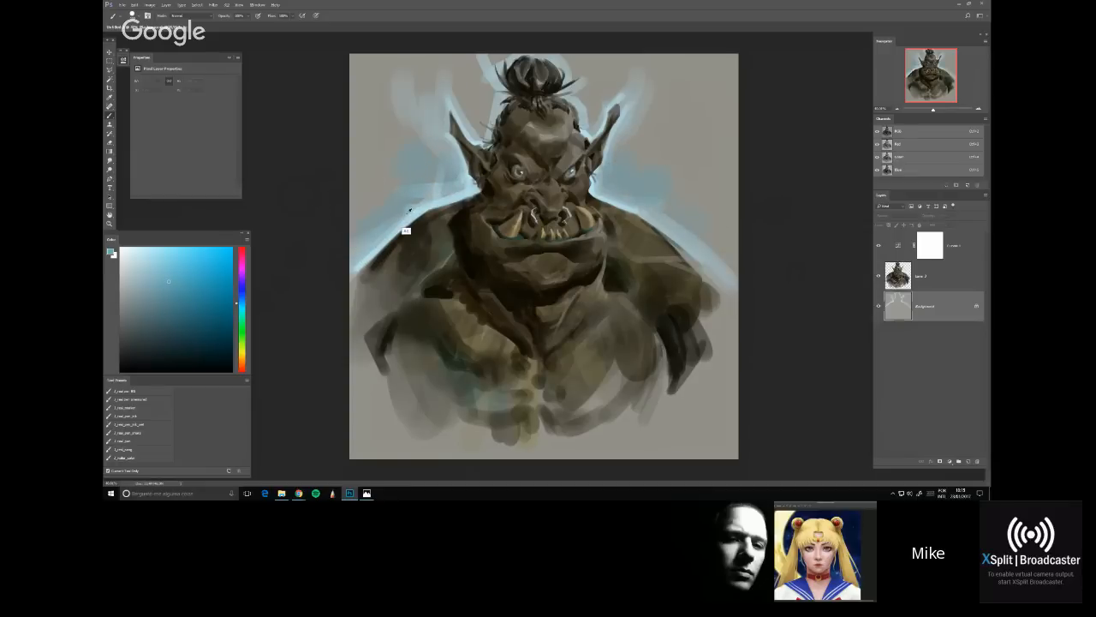
alt+click(407, 211)
mouse_move(410, 188)
mouse_down()
mouse_move(421, 146)
mouse_move(437, 180)
mouse_up()
mouse_move(401, 96)
mouse_down()
mouse_move(467, 89)
mouse_move(479, 130)
mouse_move(469, 67)
mouse_up()
drag(582, 98, 591, 132)
mouse_move(614, 78)
mouse_down()
mouse_move(638, 63)
mouse_move(669, 67)
mouse_move(652, 110)
mouse_move(659, 154)
mouse_move(703, 135)
mouse_move(677, 161)
mouse_up()
Add a new layer above the Curves layer, choose a different brush and paint pale blue crossed marks on the right shoulder
click(904, 250)
key(ctrl+shift+alt+n)
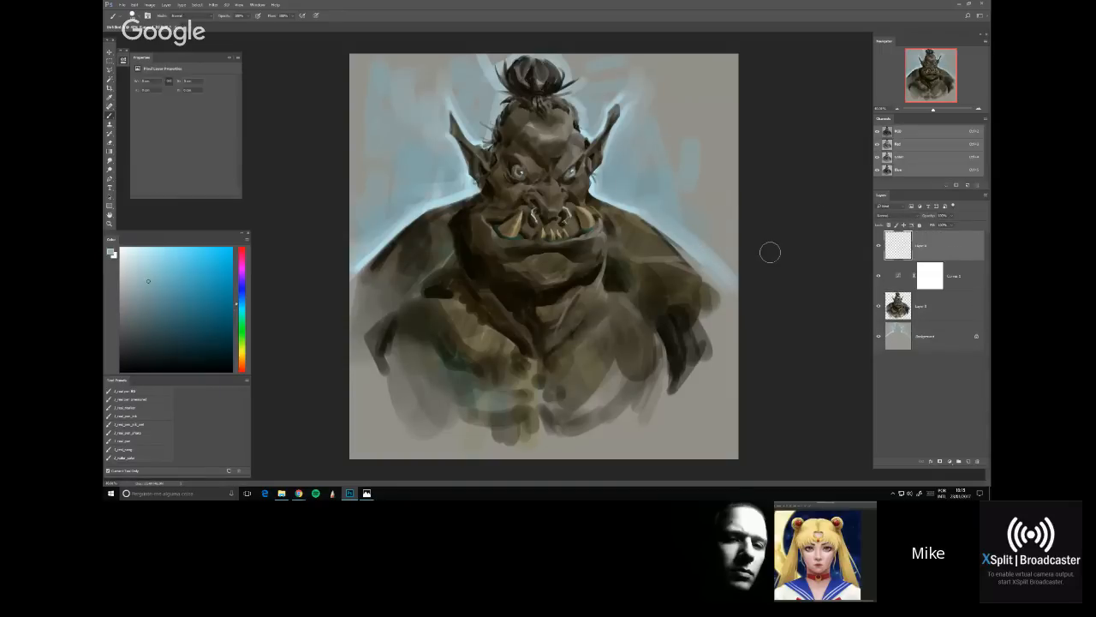
right_click(562, 235)
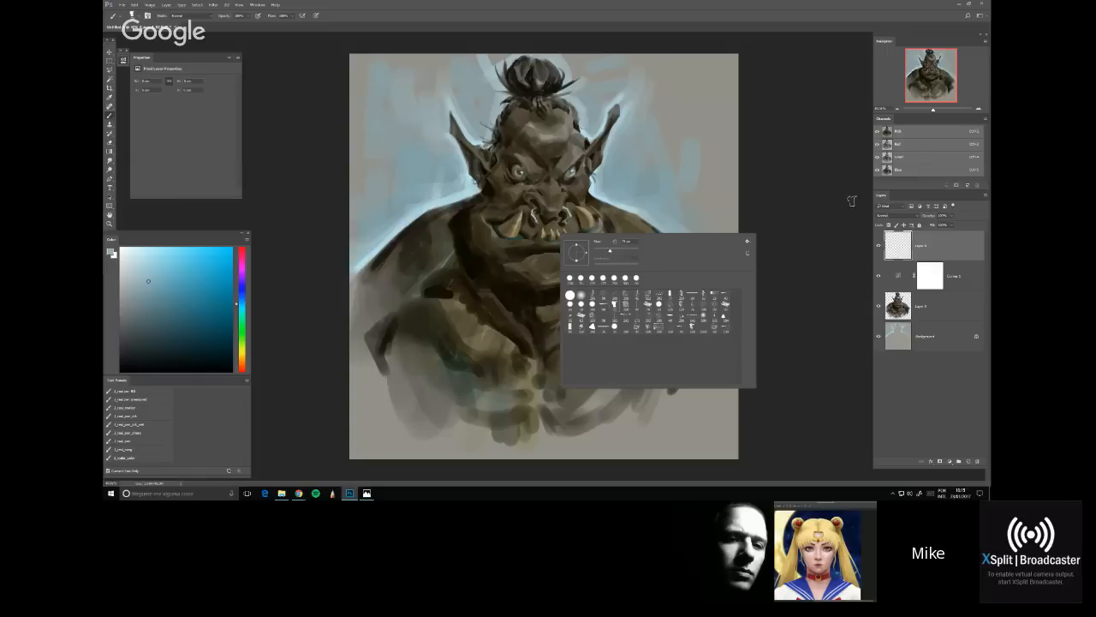
click(884, 215)
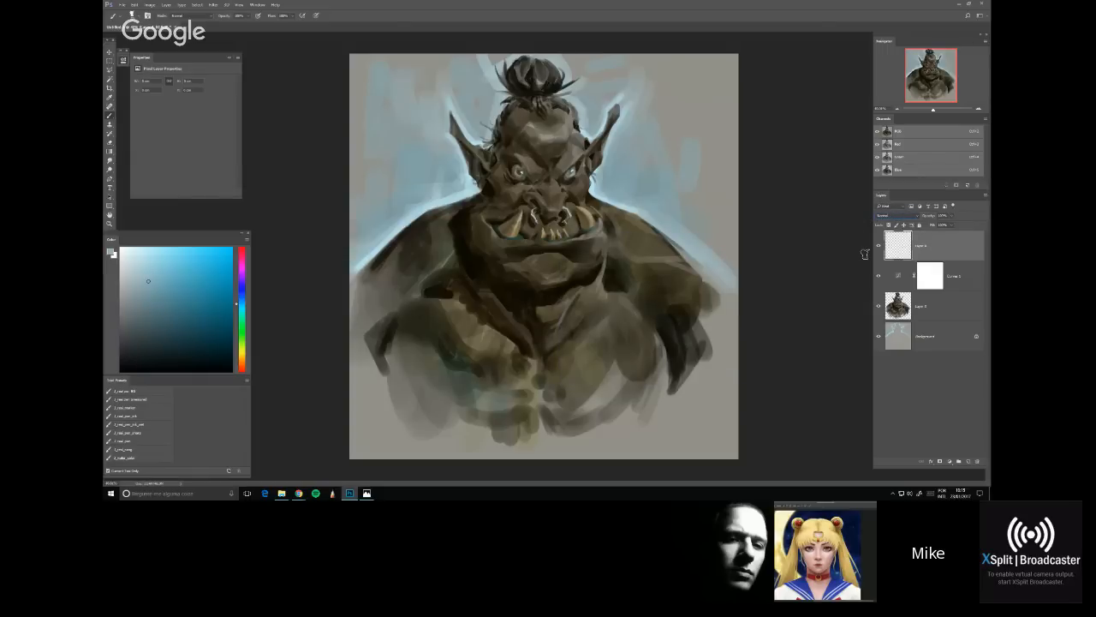
click(895, 215)
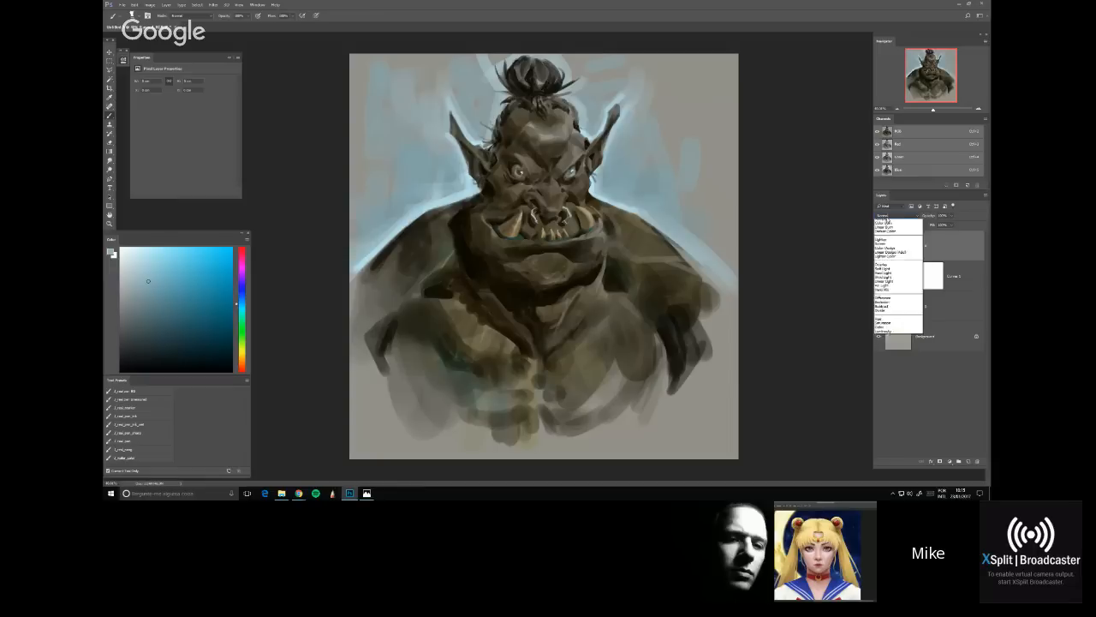
click(755, 254)
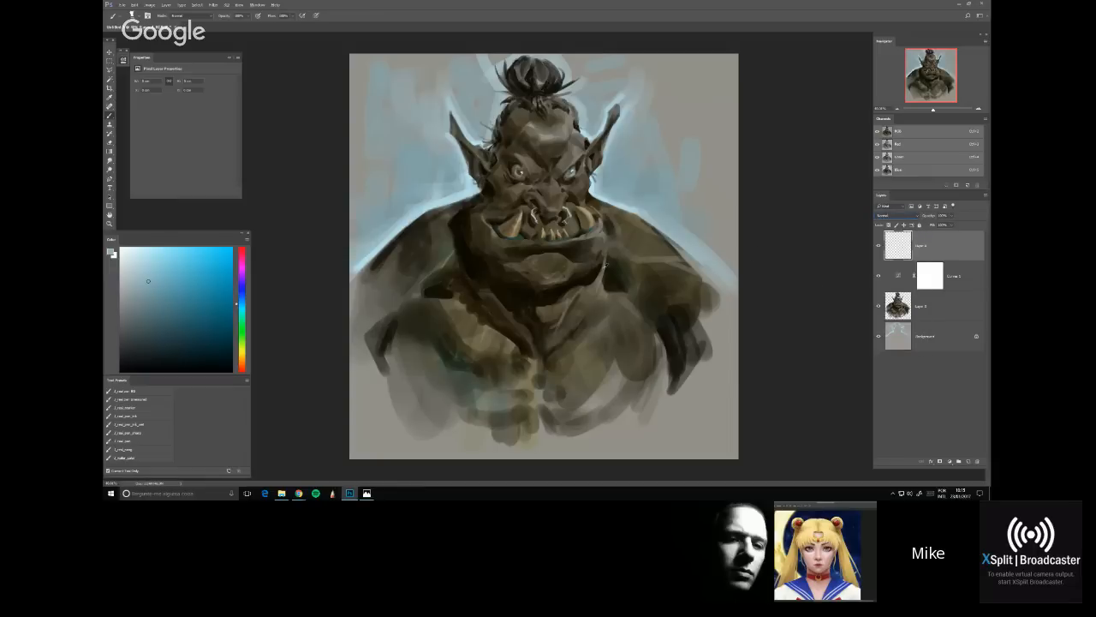
click(142, 294)
mouse_move(643, 241)
mouse_down()
mouse_move(647, 277)
mouse_move(647, 224)
mouse_move(663, 255)
mouse_move(655, 230)
mouse_move(663, 240)
mouse_up()
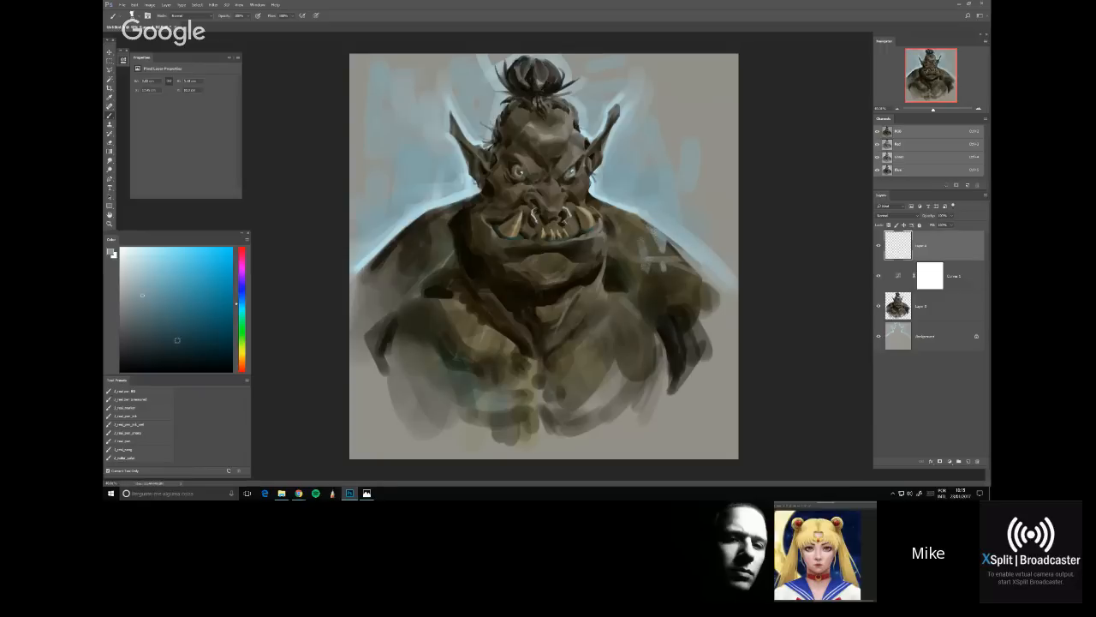
Paint a pale blue zigzag marking down the right side of the chest
click(140, 331)
mouse_move(632, 324)
mouse_down()
mouse_move(632, 307)
mouse_move(623, 412)
mouse_up()
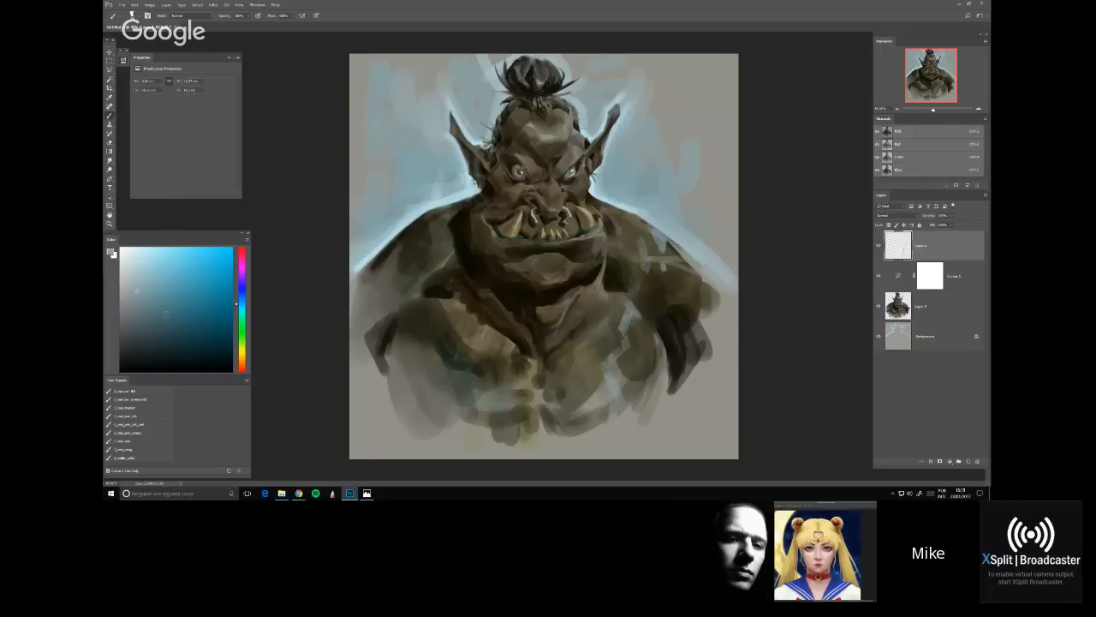
click(132, 273)
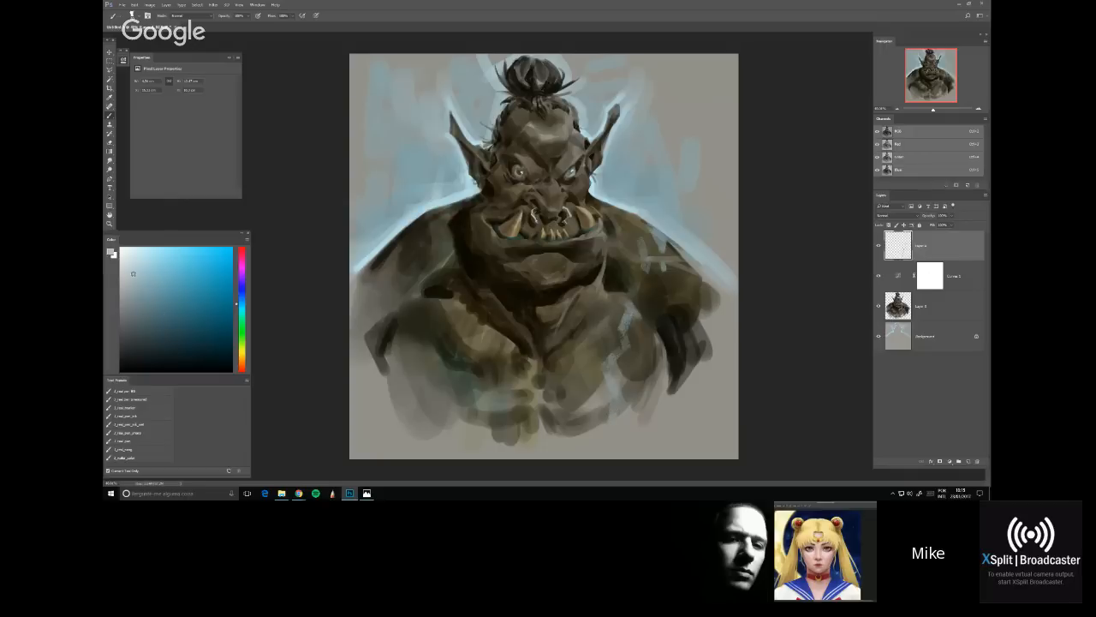
alt+click(612, 418)
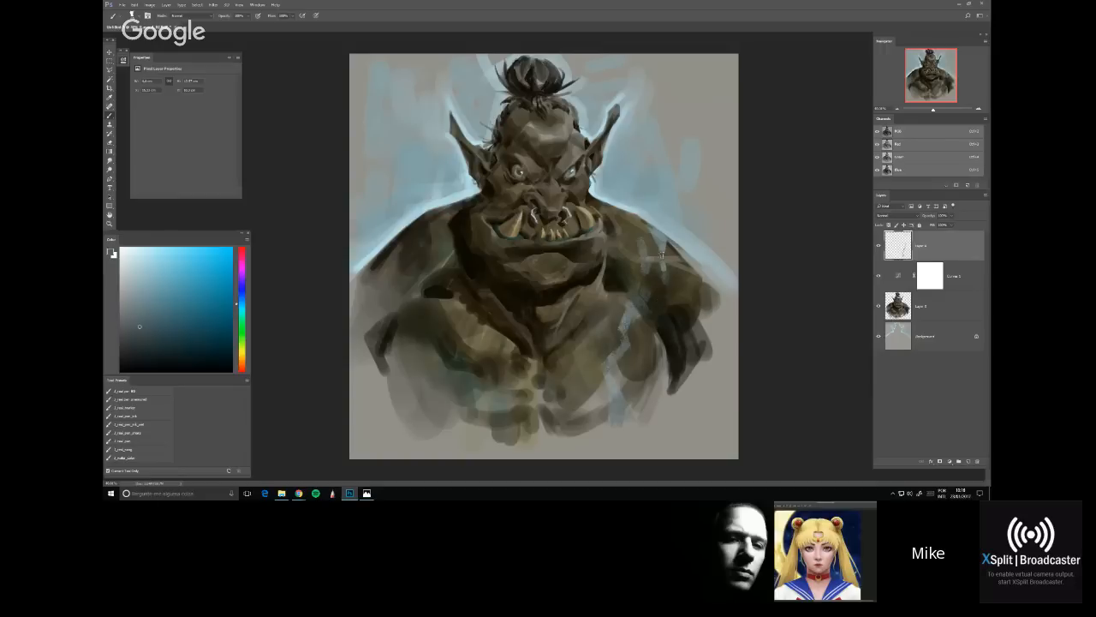
Paint light and dark blue-grey war-paint marks on the left shoulder, and undo the stray scribble across the face
click(141, 301)
mouse_move(433, 258)
mouse_down()
mouse_move(424, 240)
mouse_move(423, 262)
mouse_move(445, 291)
mouse_up()
alt+click(423, 245)
click(132, 328)
click(152, 338)
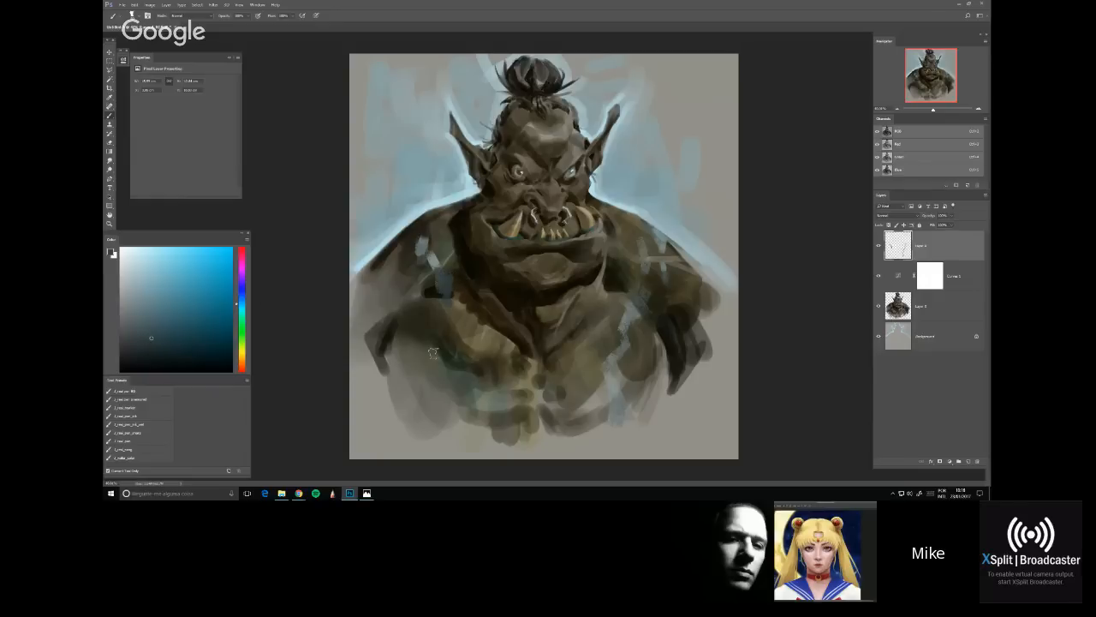
mouse_move(476, 201)
mouse_down()
mouse_move(467, 313)
mouse_move(533, 179)
mouse_move(518, 198)
mouse_up()
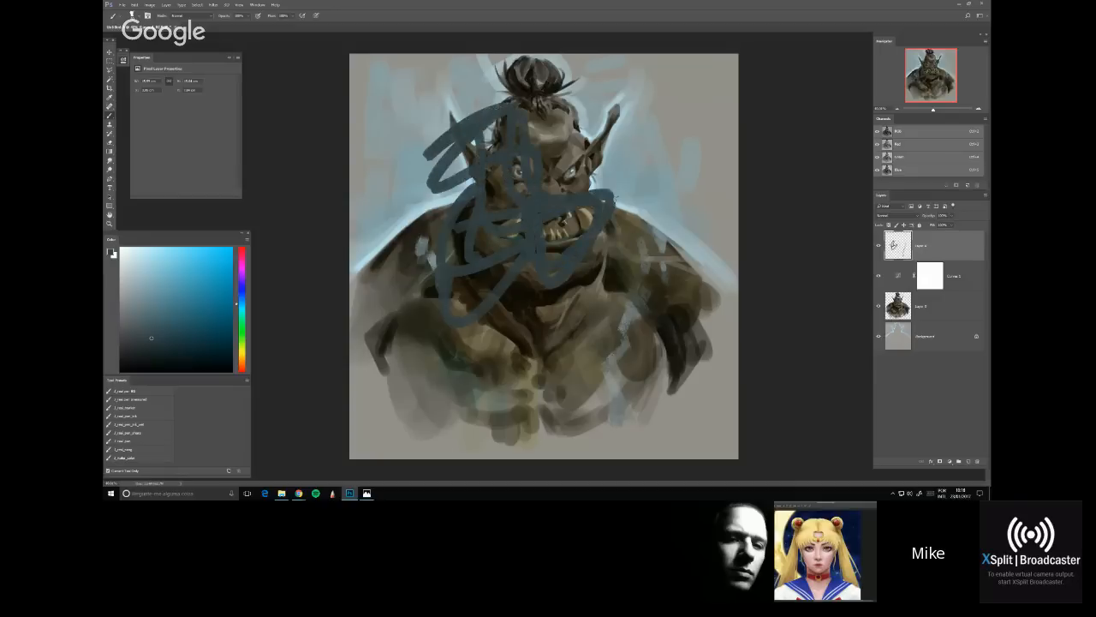
key(ctrl+z)
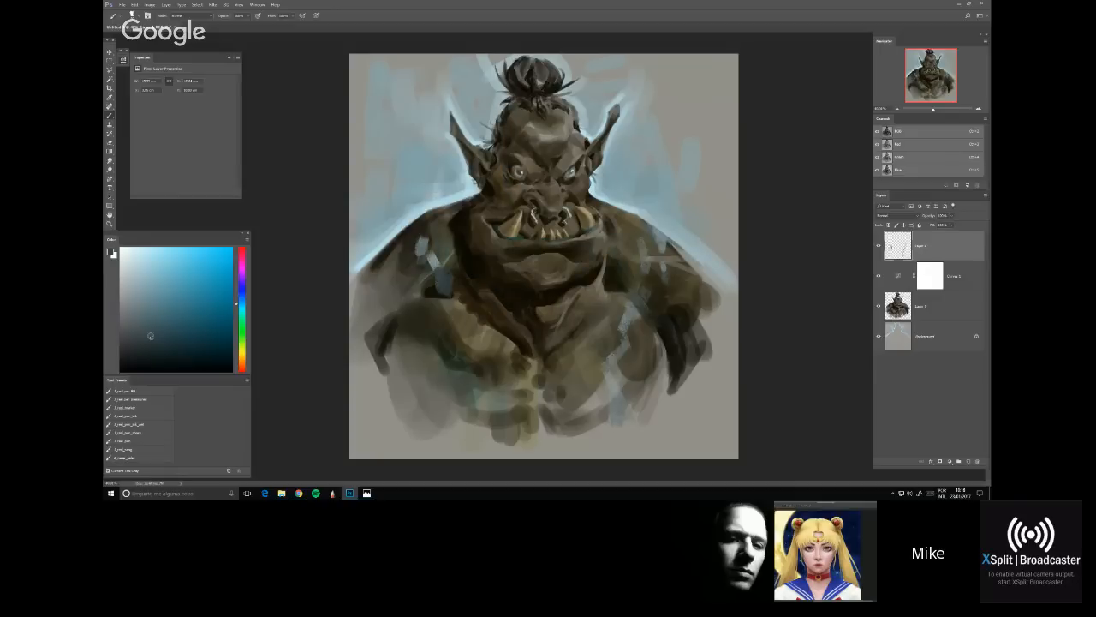
Extend the markings on the left and right shoulders with blue-grey tones sampled from the painting
alt+click(461, 259)
alt+click(436, 223)
alt+click(434, 221)
mouse_move(428, 239)
mouse_down()
mouse_move(438, 259)
mouse_move(422, 235)
mouse_move(433, 213)
mouse_up()
drag(686, 271, 684, 298)
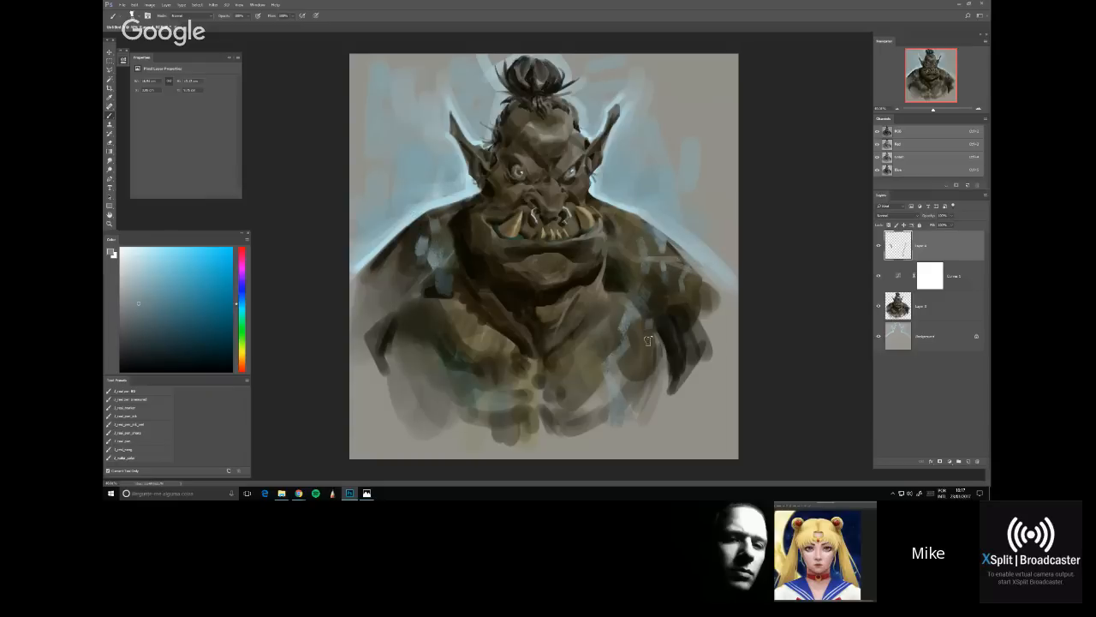
Add dark blue-grey strokes to the outer left shoulder with a larger brush
alt+click(647, 322)
click(135, 329)
key(])
key(])
key(])
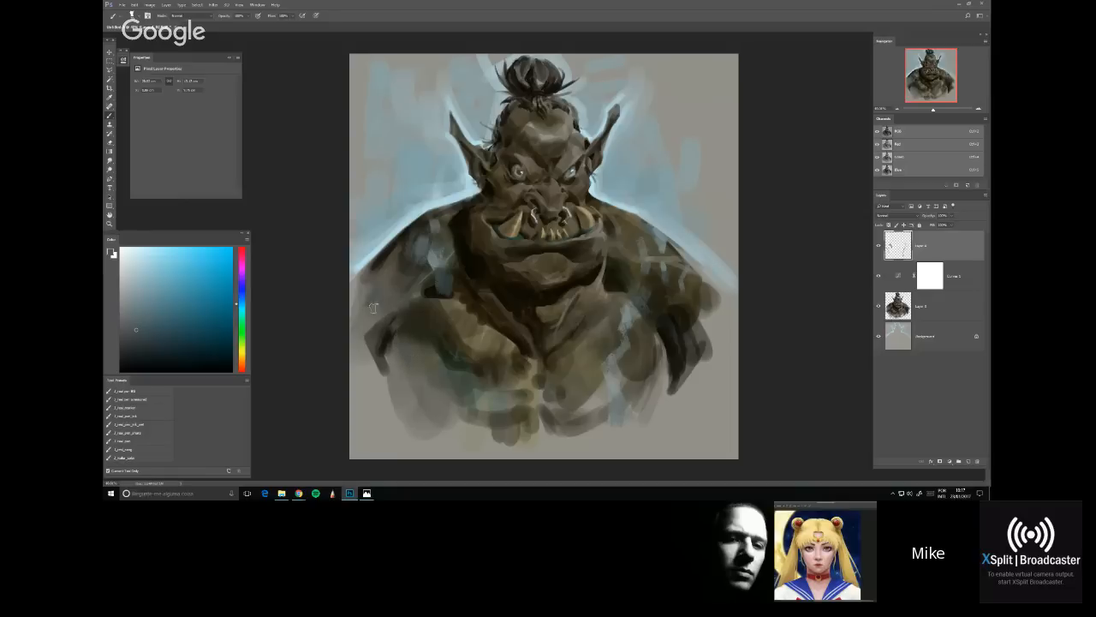
Break up the blue shoulder and chest markings with the Eraser, and sample a marking tone for the brush
key(e)
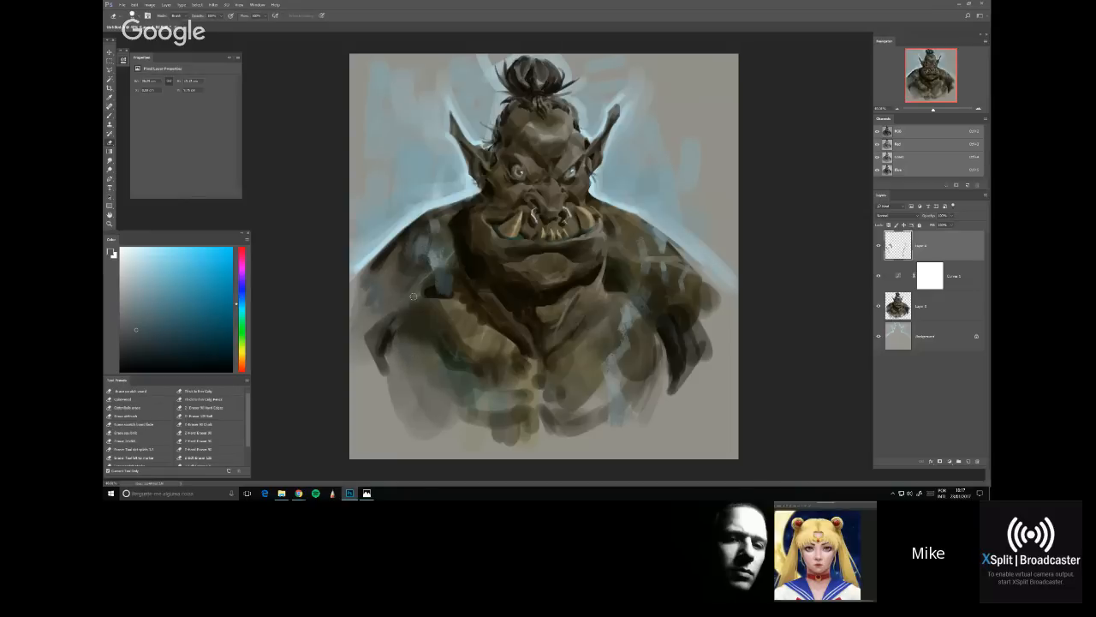
right_click(478, 240)
key(Escape)
key(b)
alt+click(439, 274)
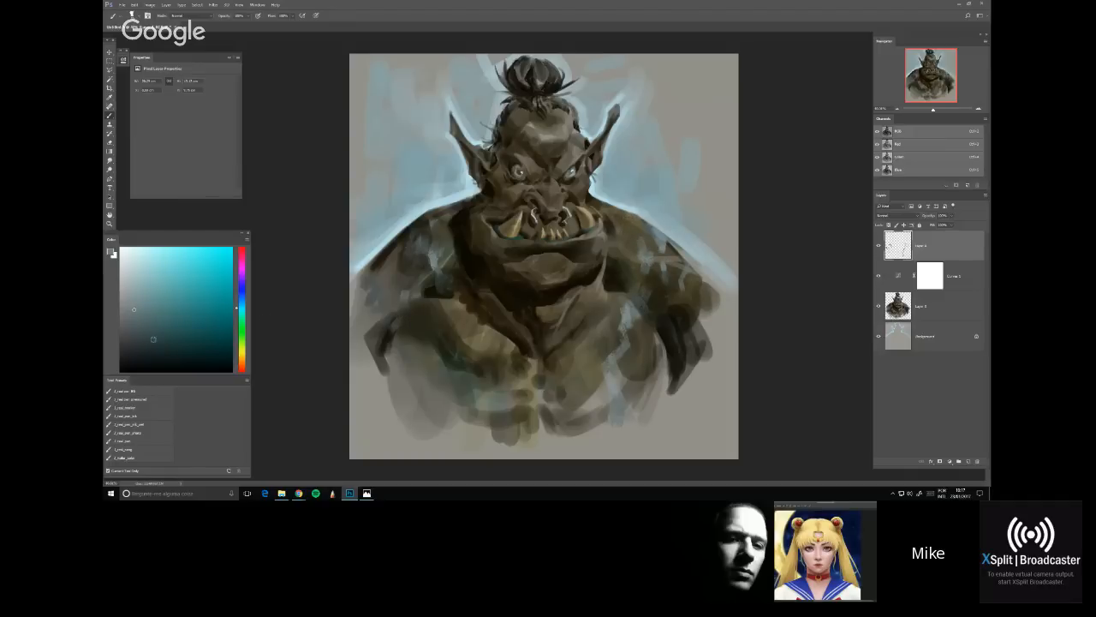
Paint a textured dark teal patch at the lower end of the chest marking
click(142, 335)
mouse_move(625, 410)
mouse_down()
mouse_move(622, 433)
mouse_move(631, 431)
mouse_up()
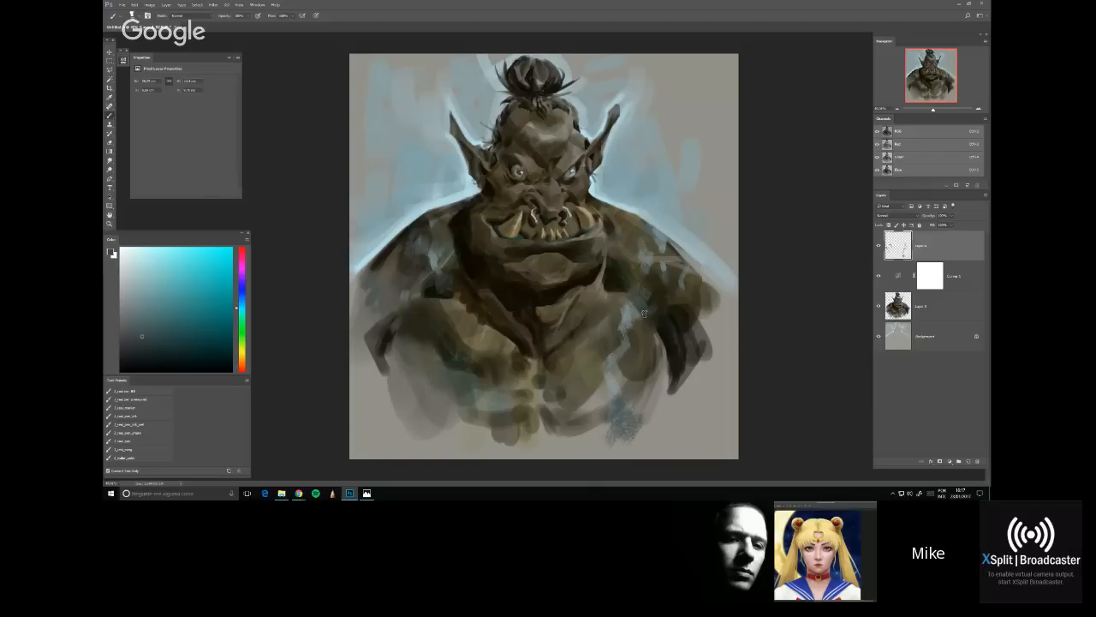
click(137, 345)
Add another new layer on top and paint a dark angular earring beside the left earlobe
scroll(574, 188, up, 2)
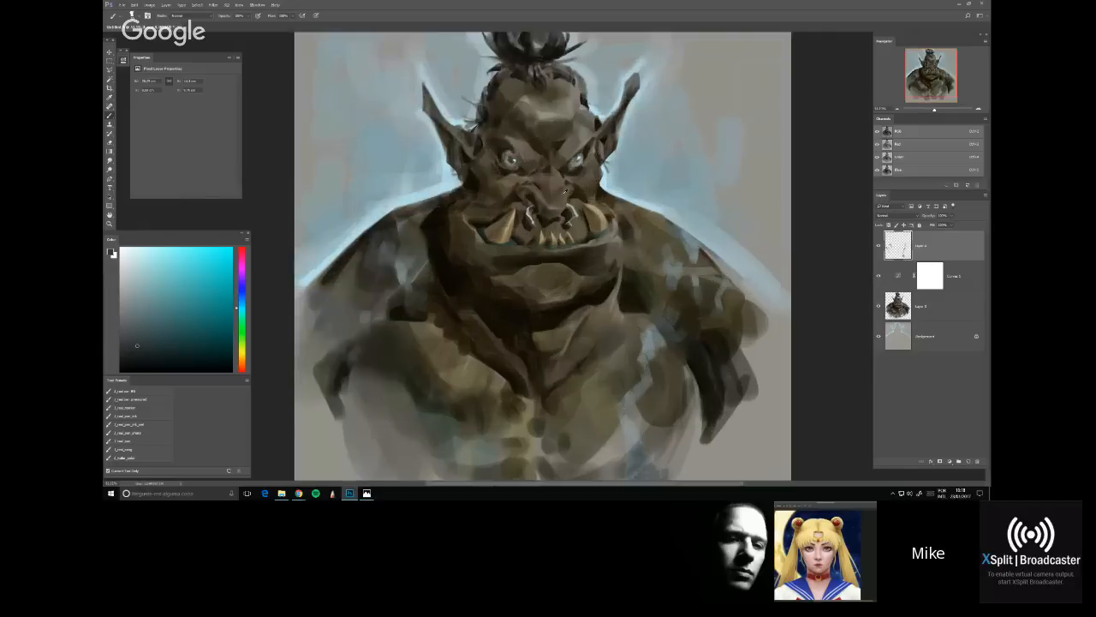
drag(563, 144, 551, 189)
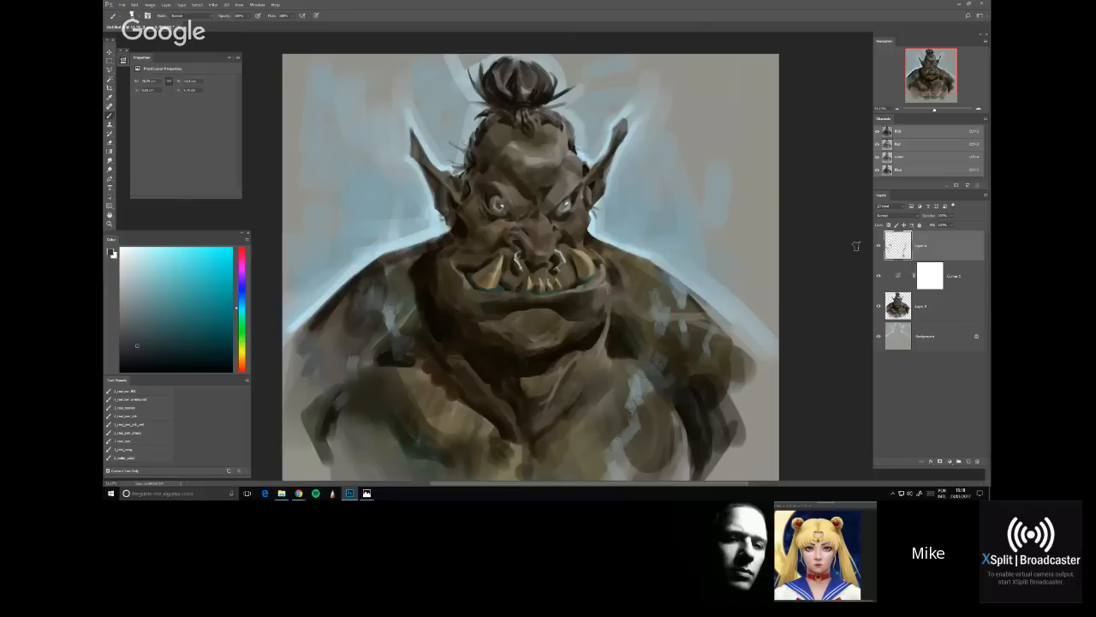
key(ctrl+shift+alt+n)
key(l)
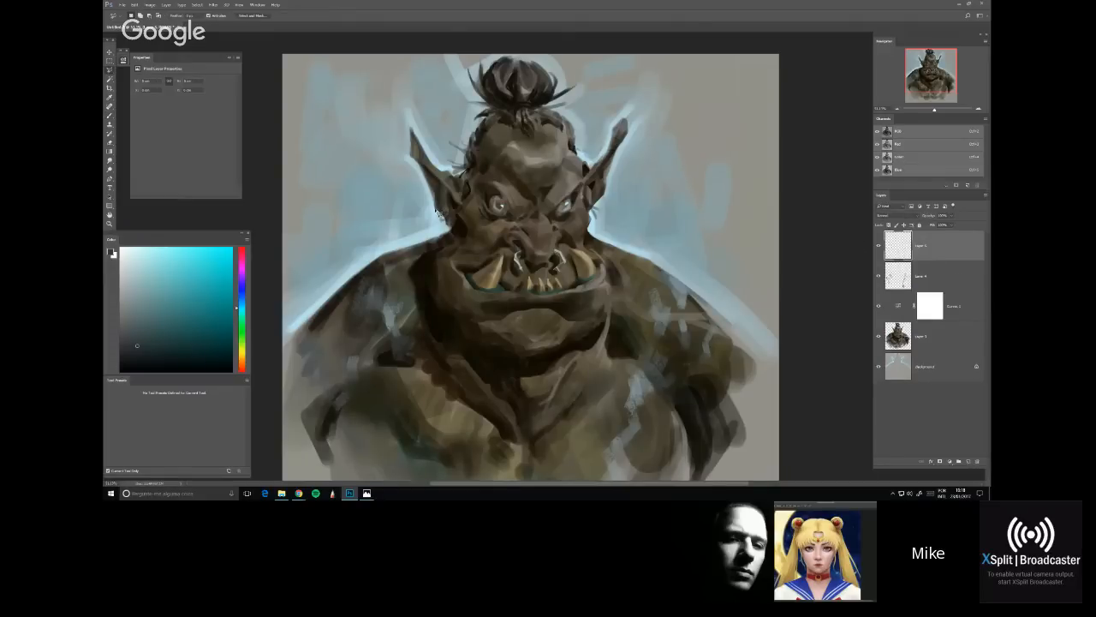
mouse_move(436, 211)
mouse_down()
mouse_move(423, 226)
mouse_move(446, 227)
mouse_move(447, 215)
mouse_up()
key(ctrl+d)
click(149, 345)
key(b)
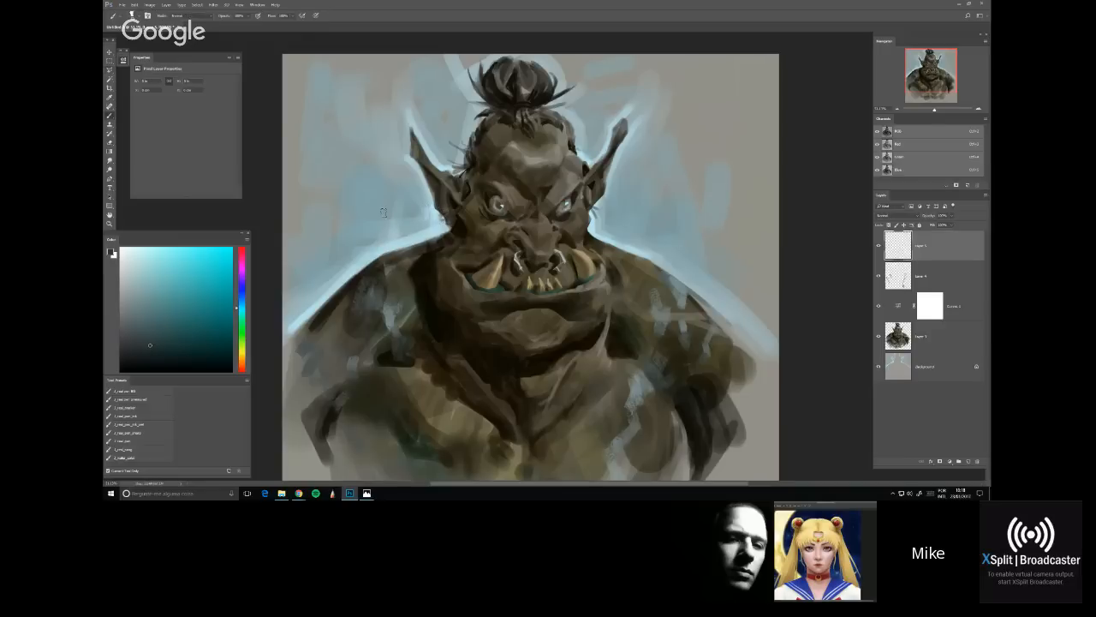
mouse_move(437, 209)
mouse_down()
mouse_move(404, 227)
mouse_move(418, 247)
mouse_move(439, 221)
mouse_up()
Shift the brush colour to a lighter steel blue and highlight the facets of the earring
drag(242, 301, 242, 295)
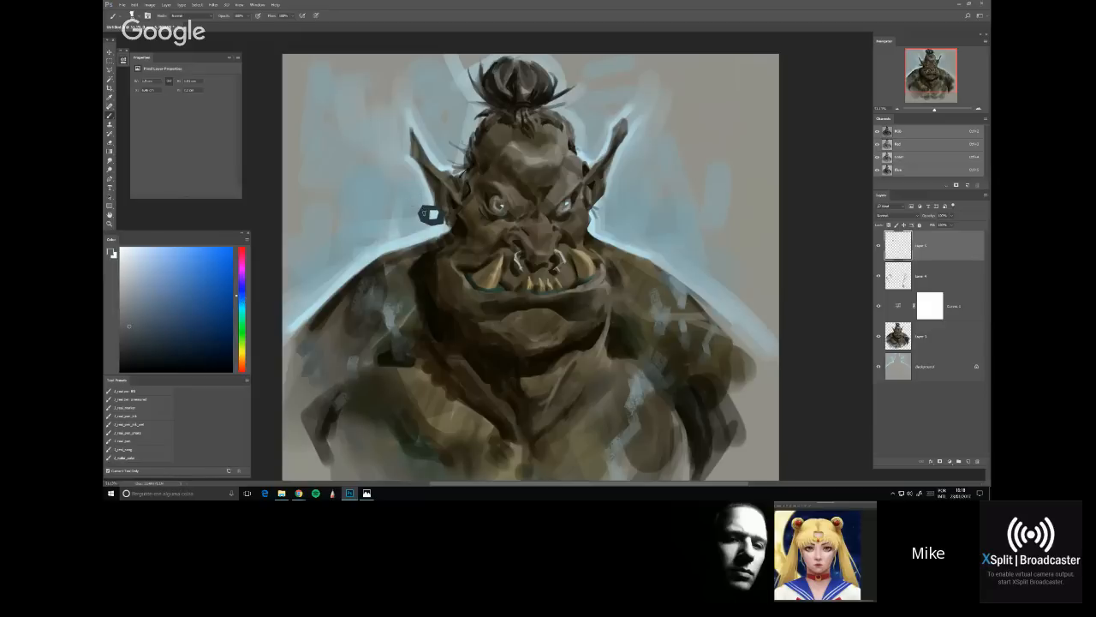
click(240, 304)
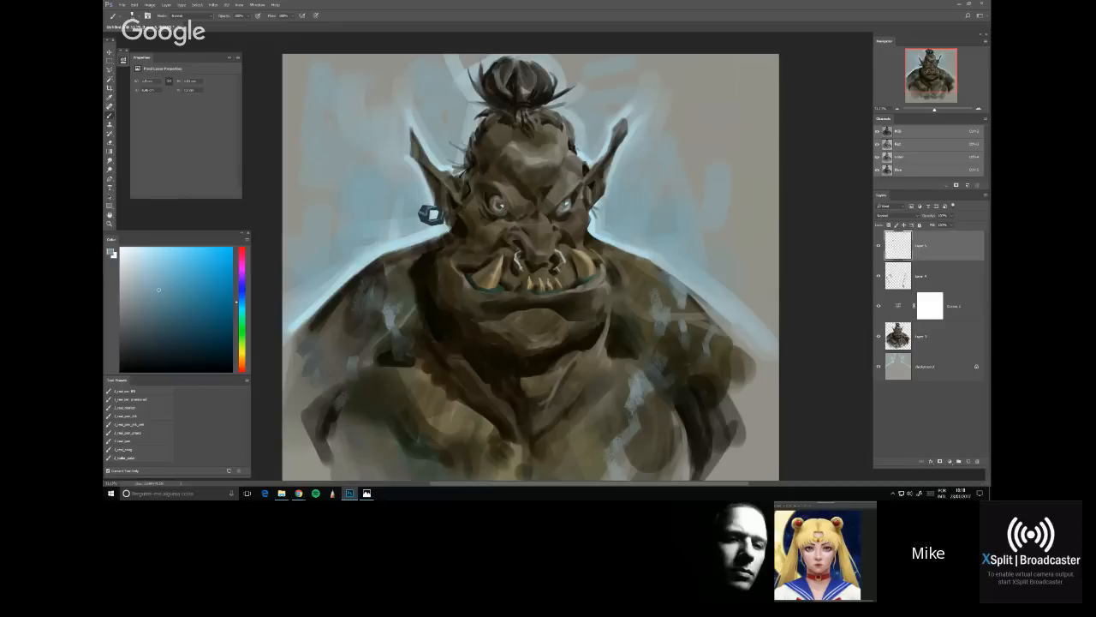
key(ctrl+minus)
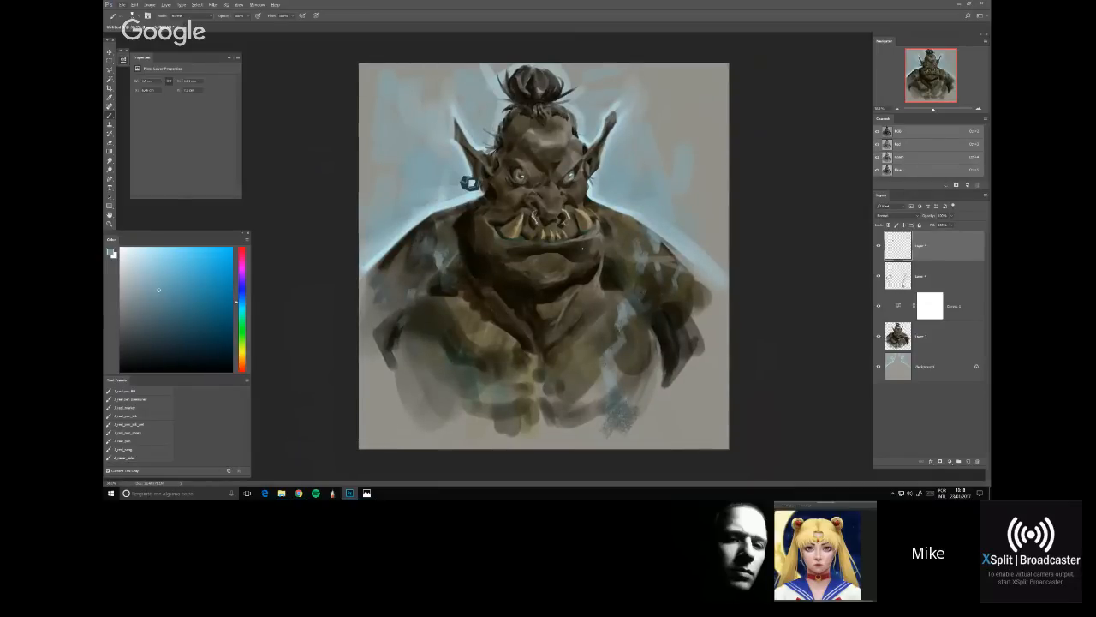
Select the body markings layer and touch up the blue shoulder markings with the Eraser and the brush
click(895, 274)
key(e)
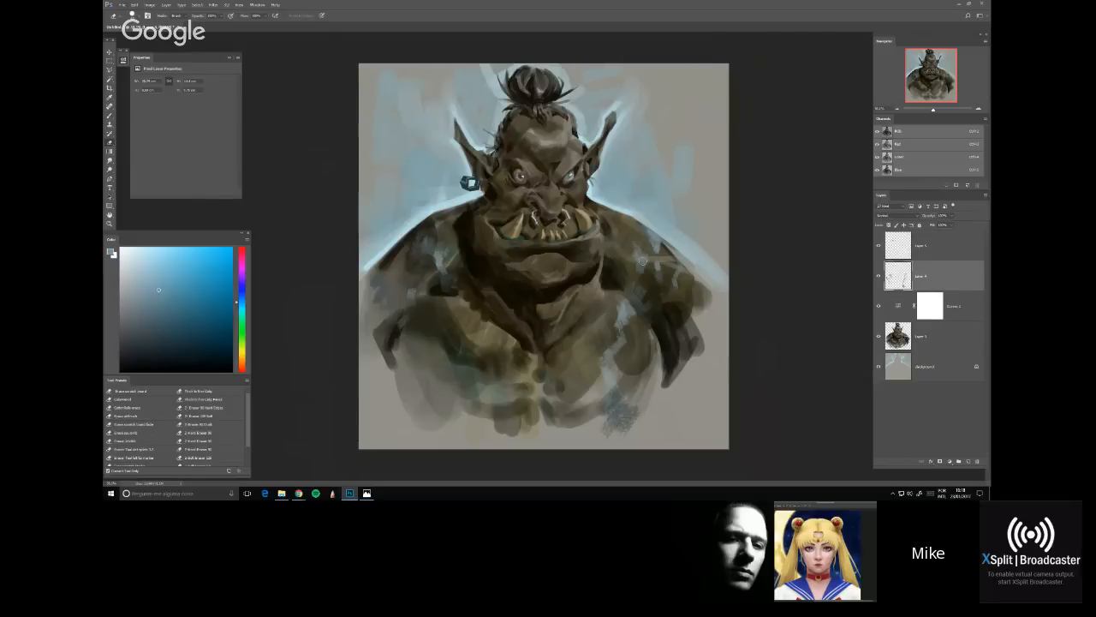
key(b)
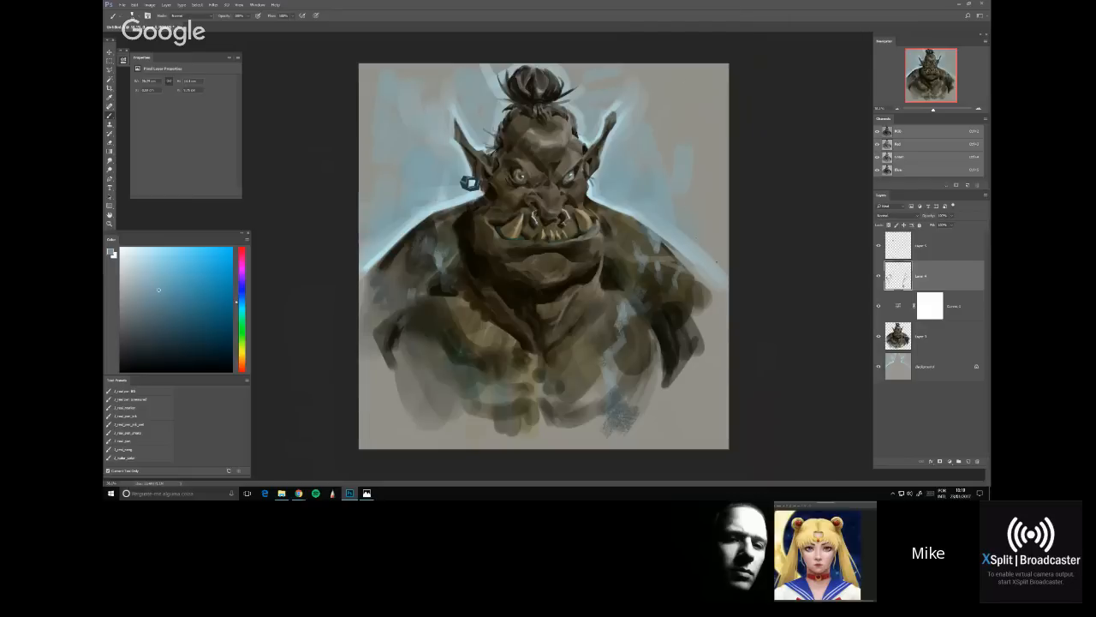
drag(716, 262, 686, 329)
scroll(611, 240, down, 2)
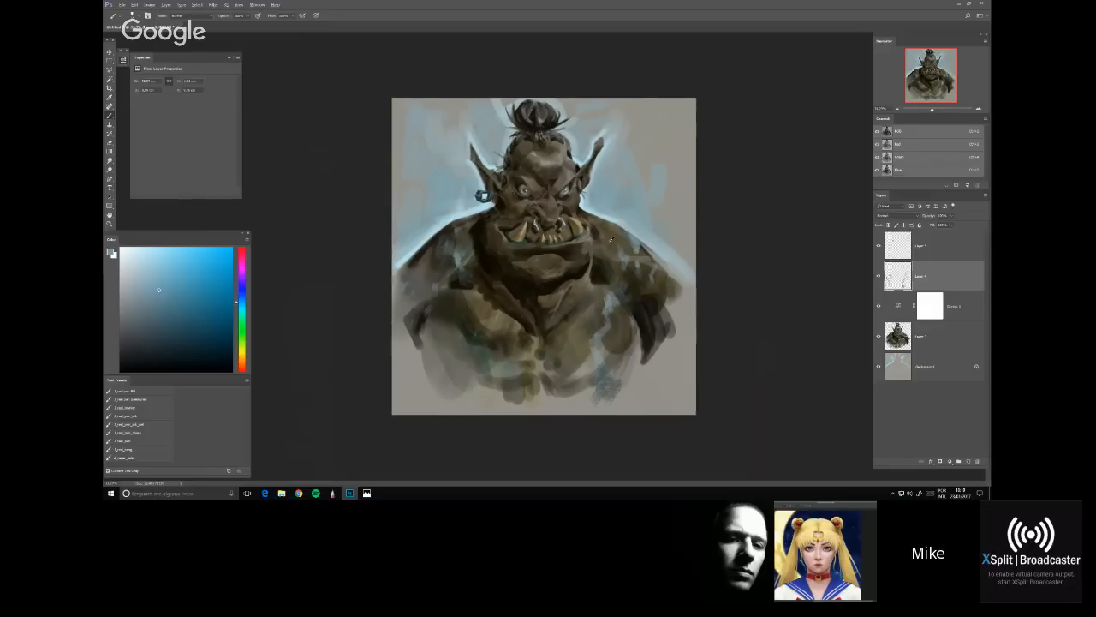
scroll(610, 240, up, 2)
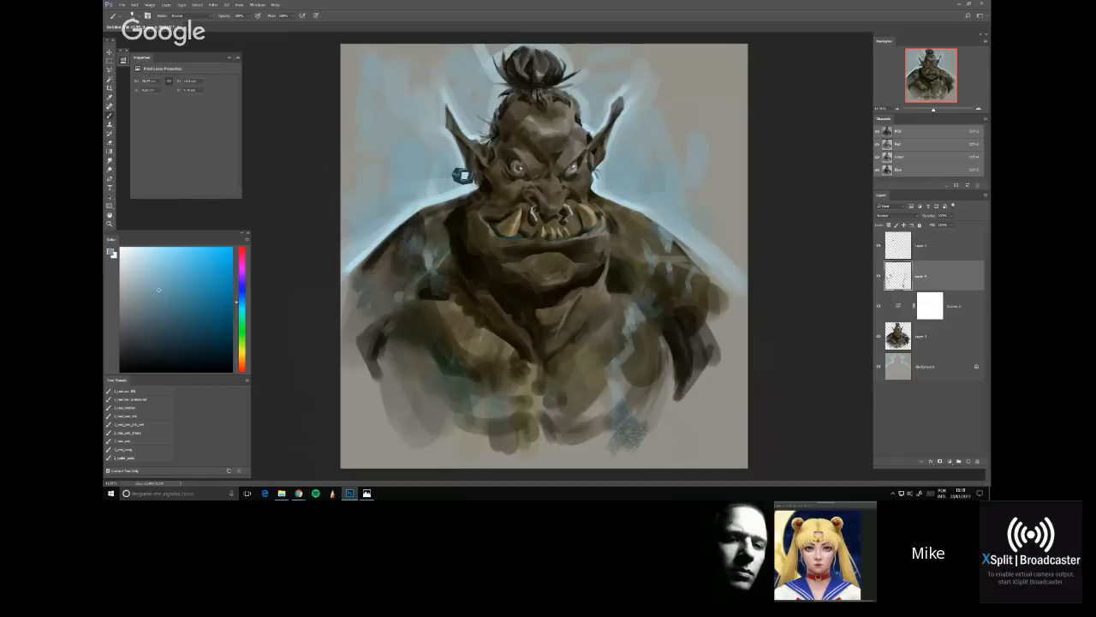
scroll(588, 143, up, 1)
scroll(582, 141, up, 1)
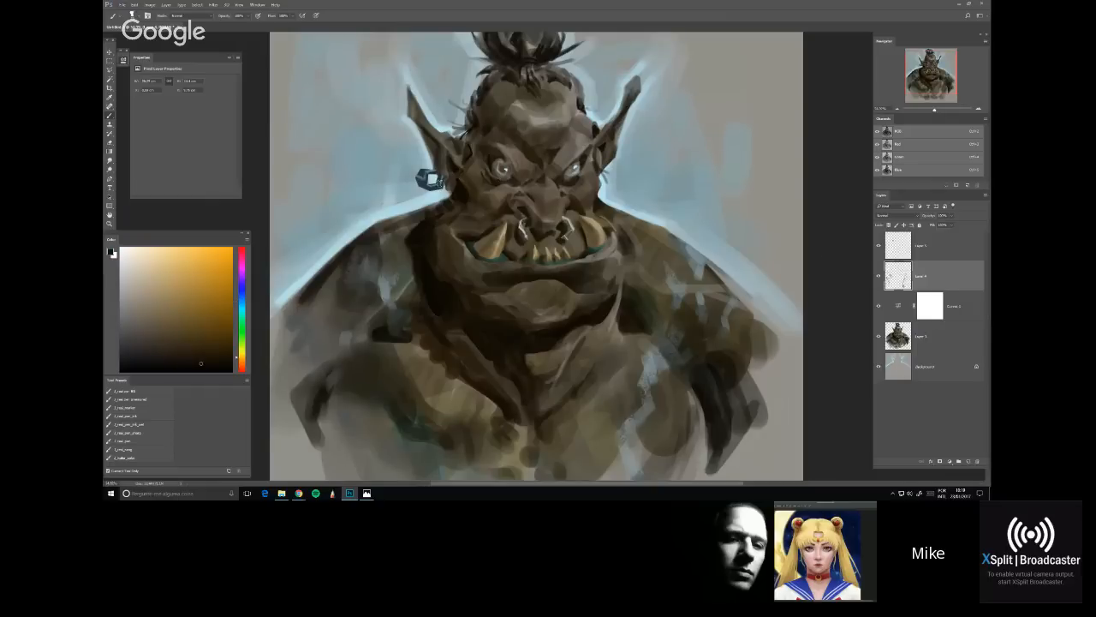
Return to the earring layer and deepen the earring's dark facets with tones sampled around it
key(alt+bracketright)
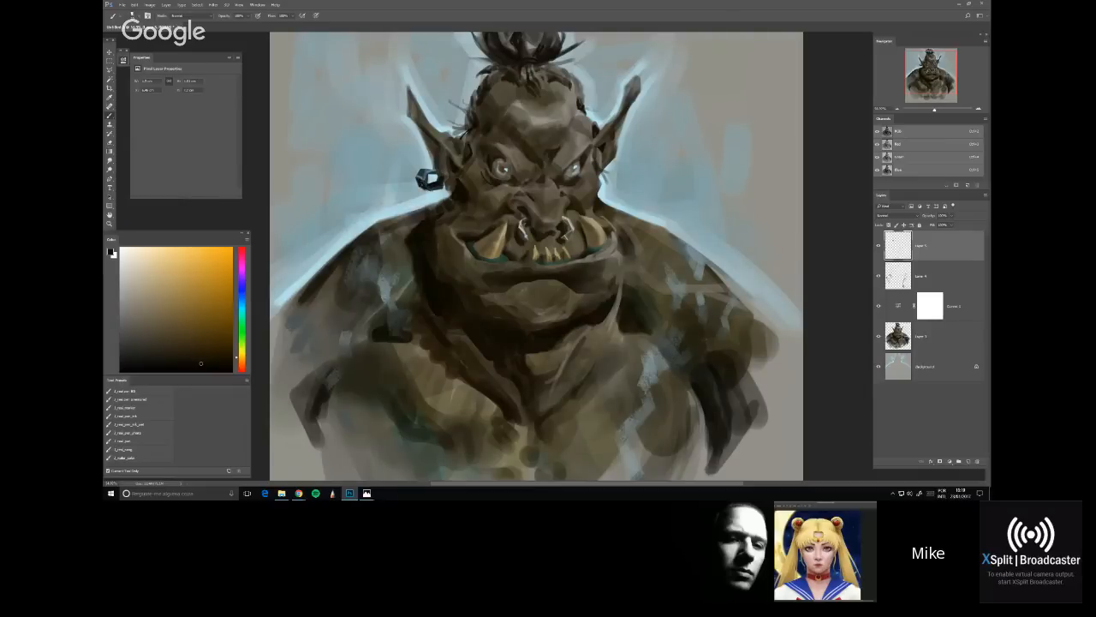
alt+click(428, 179)
alt+click(424, 201)
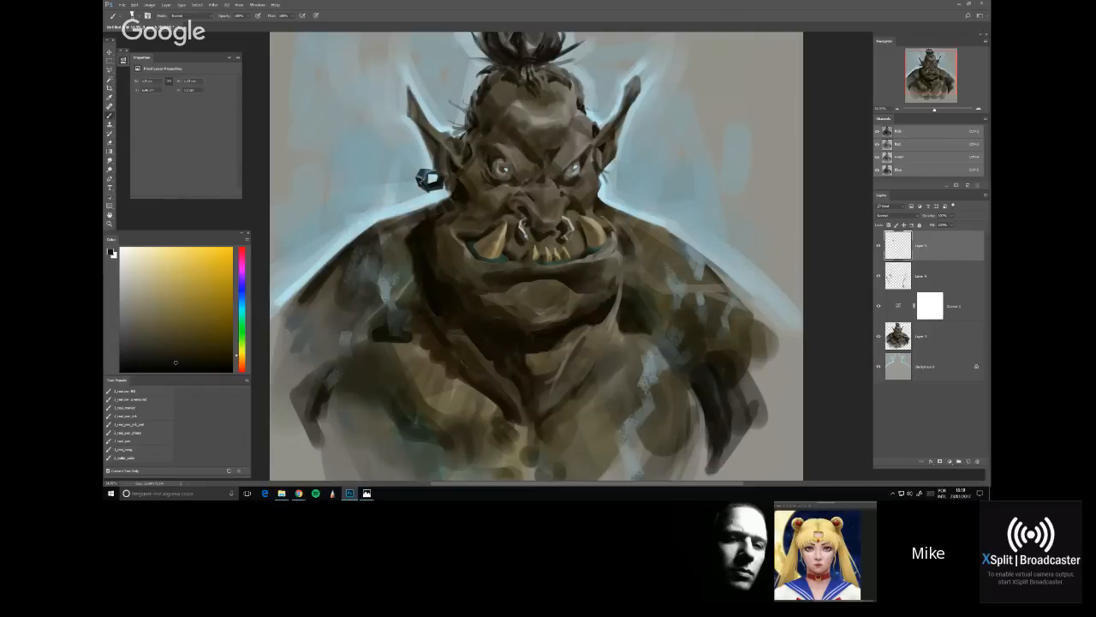
alt+click(433, 185)
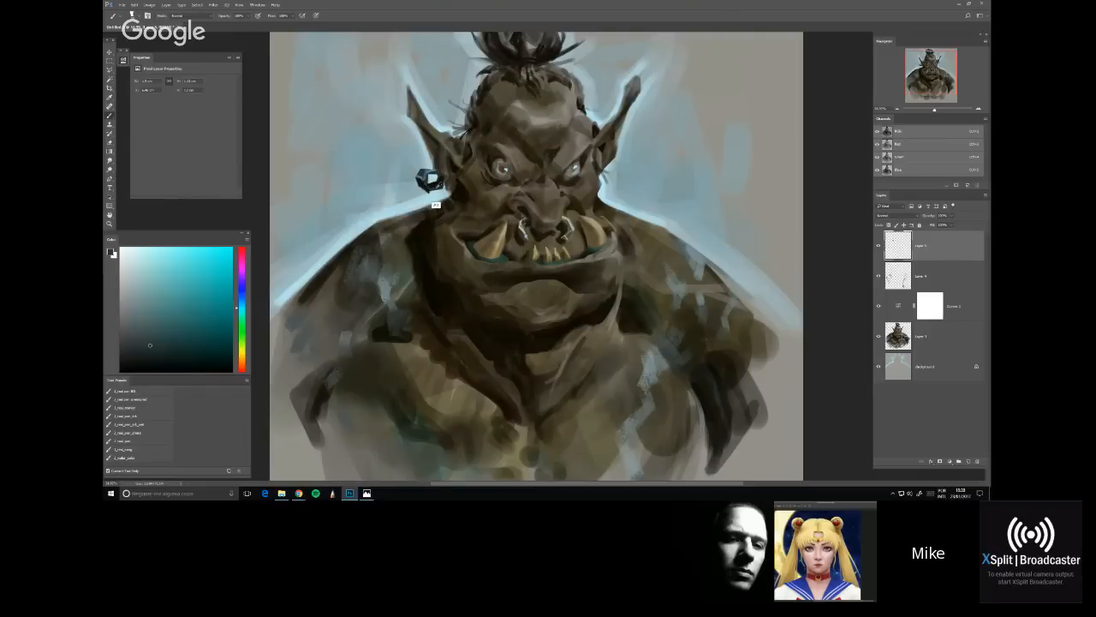
Choose another Eraser tip to clean up the earring's shape, and rework its facets with tones sampled from it
key(e)
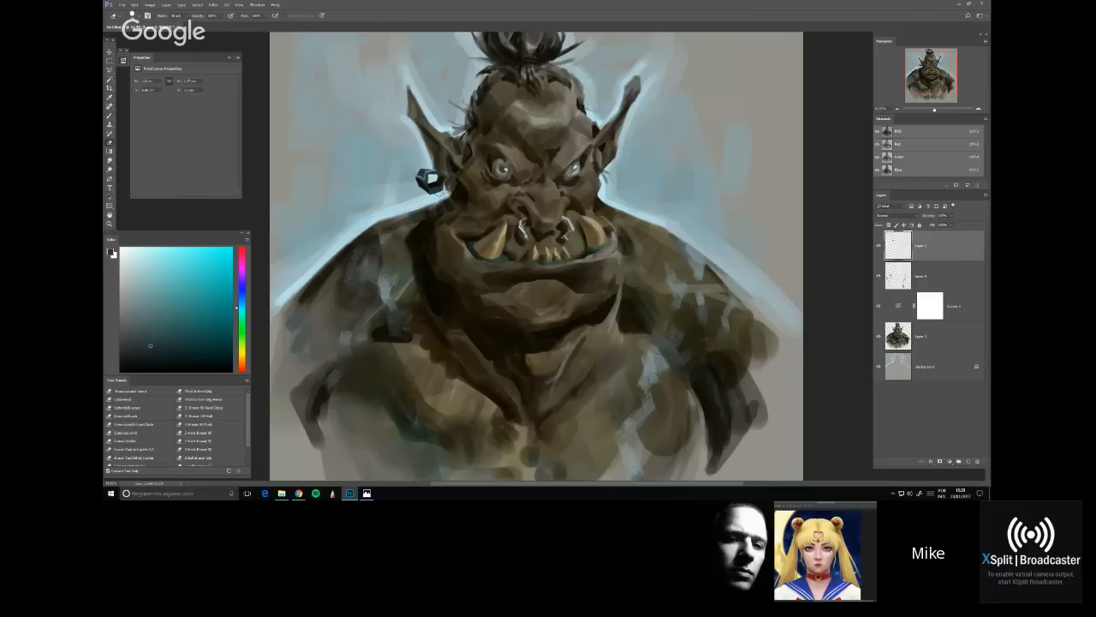
right_click(459, 161)
click(507, 233)
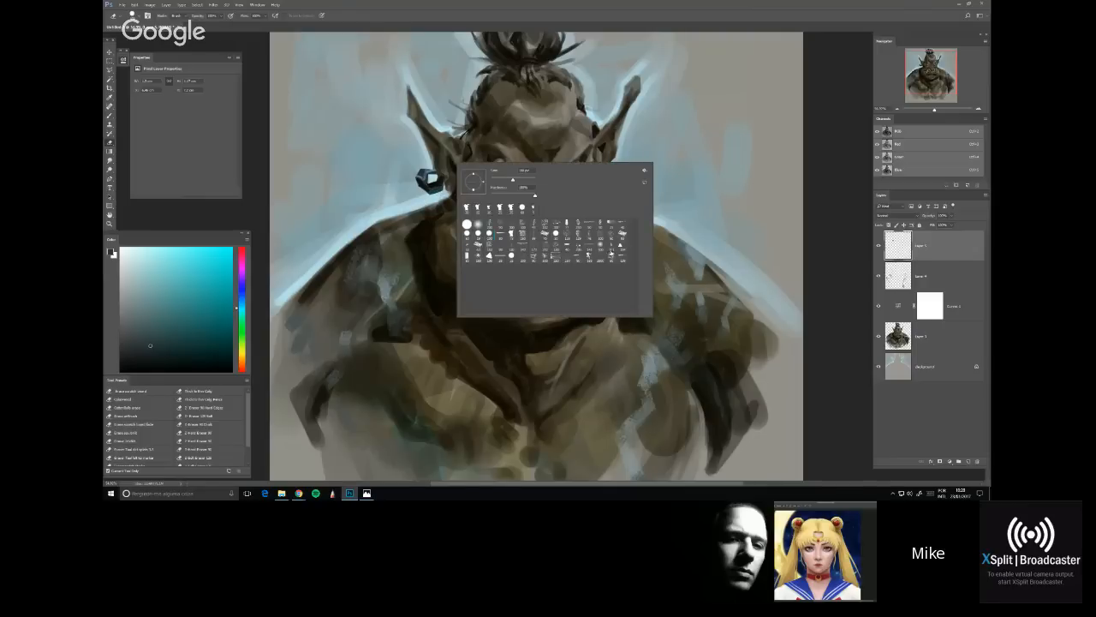
key(Return)
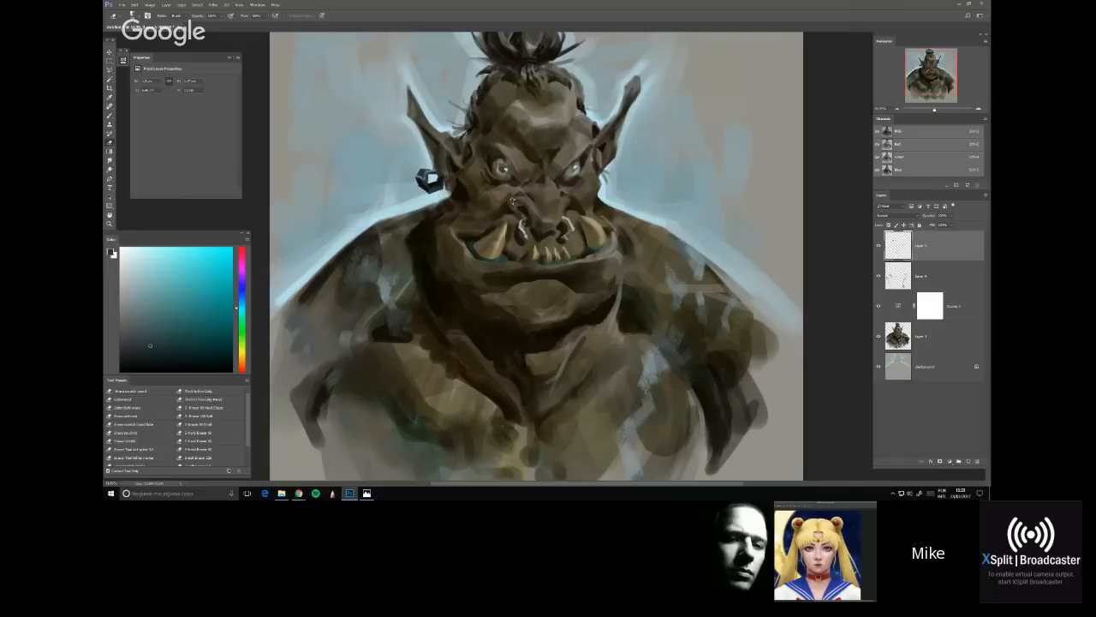
key(b)
alt+click(433, 180)
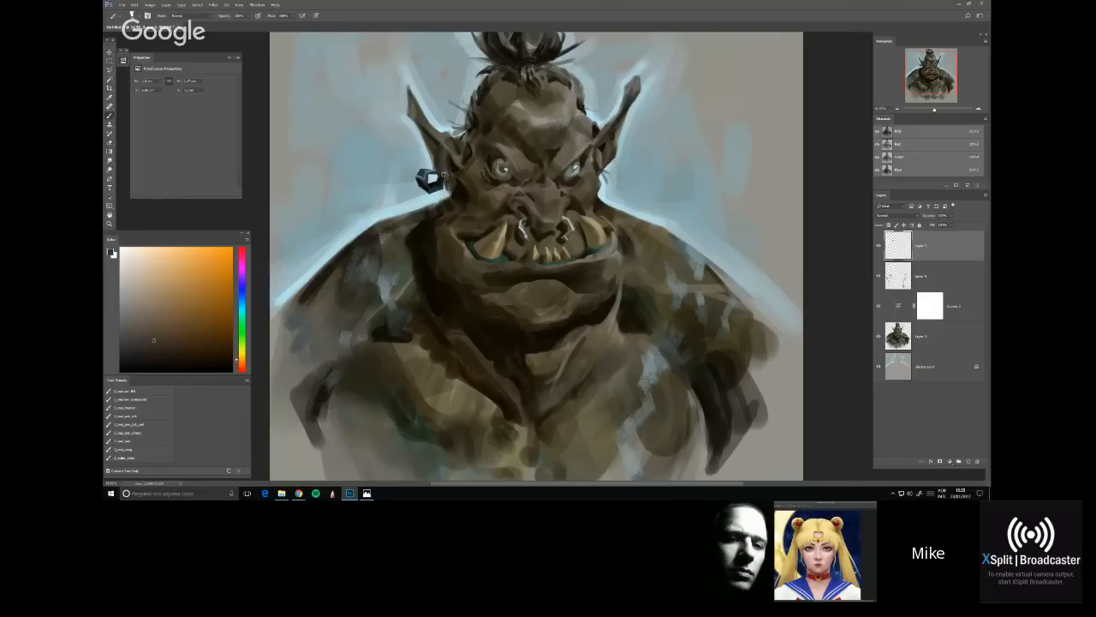
alt+click(432, 184)
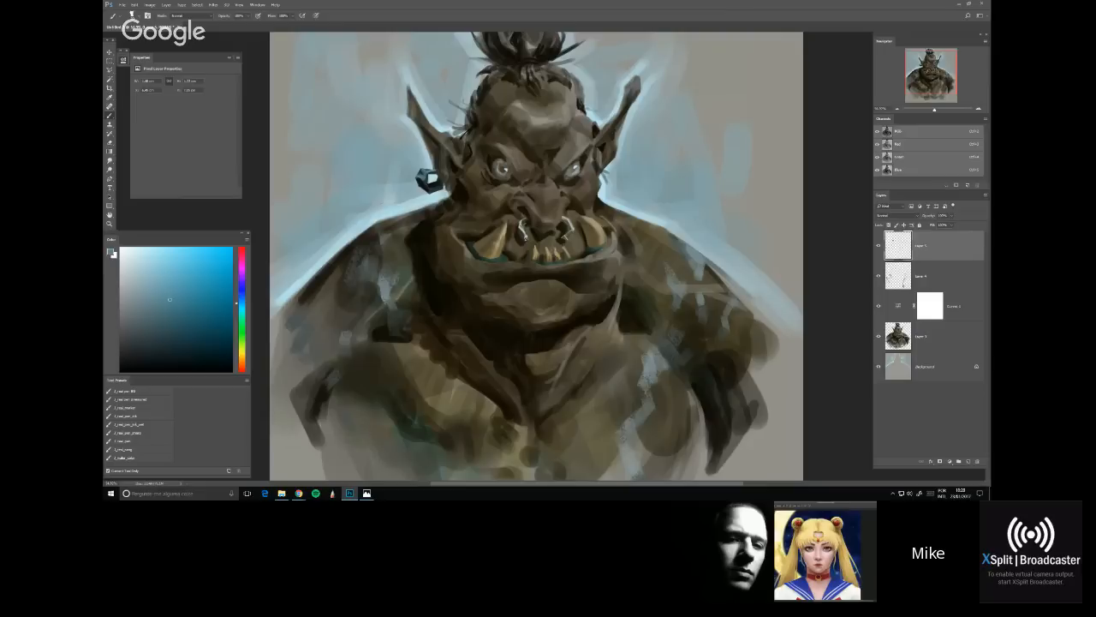
Paint a second, smaller dark earring on the edge of the ear above the first one, using sampled dark tones
alt+click(455, 168)
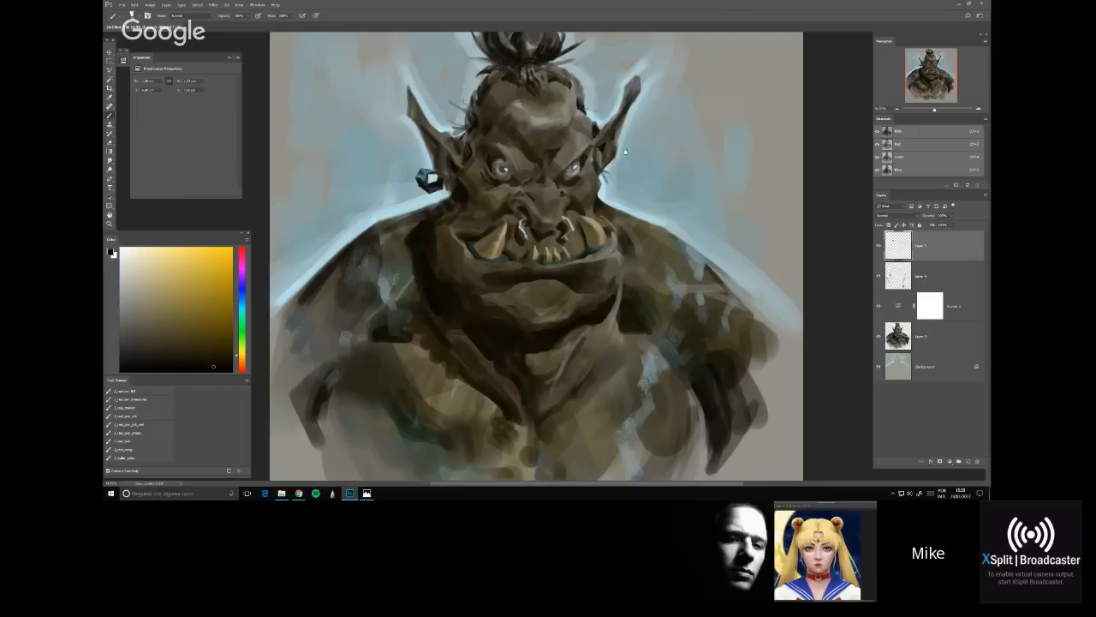
drag(443, 246, 415, 301)
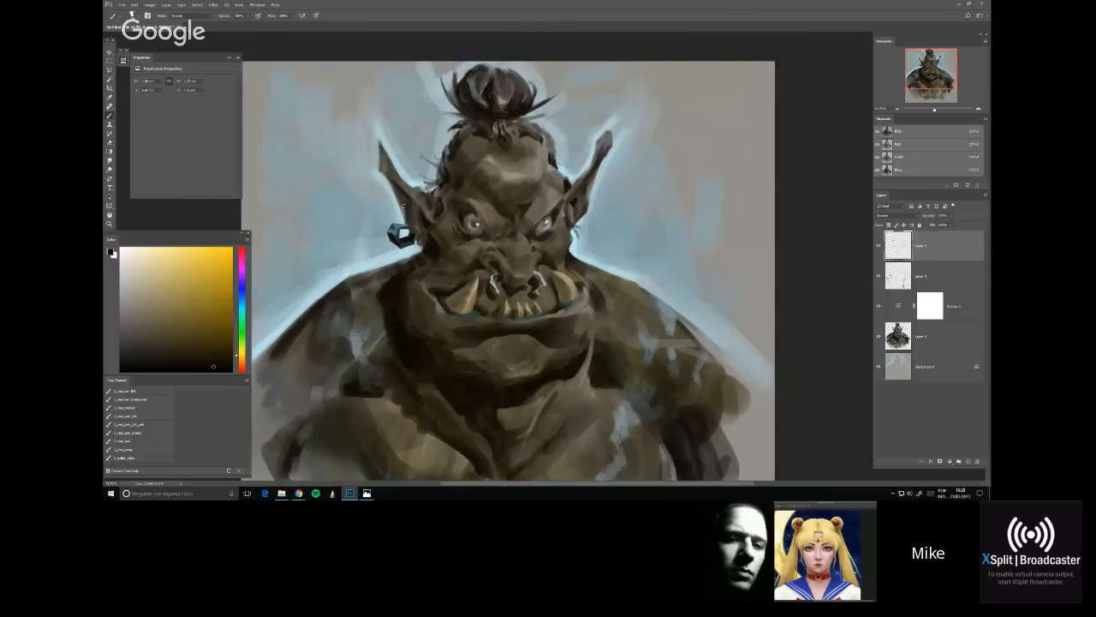
drag(403, 206, 390, 210)
alt+click(396, 252)
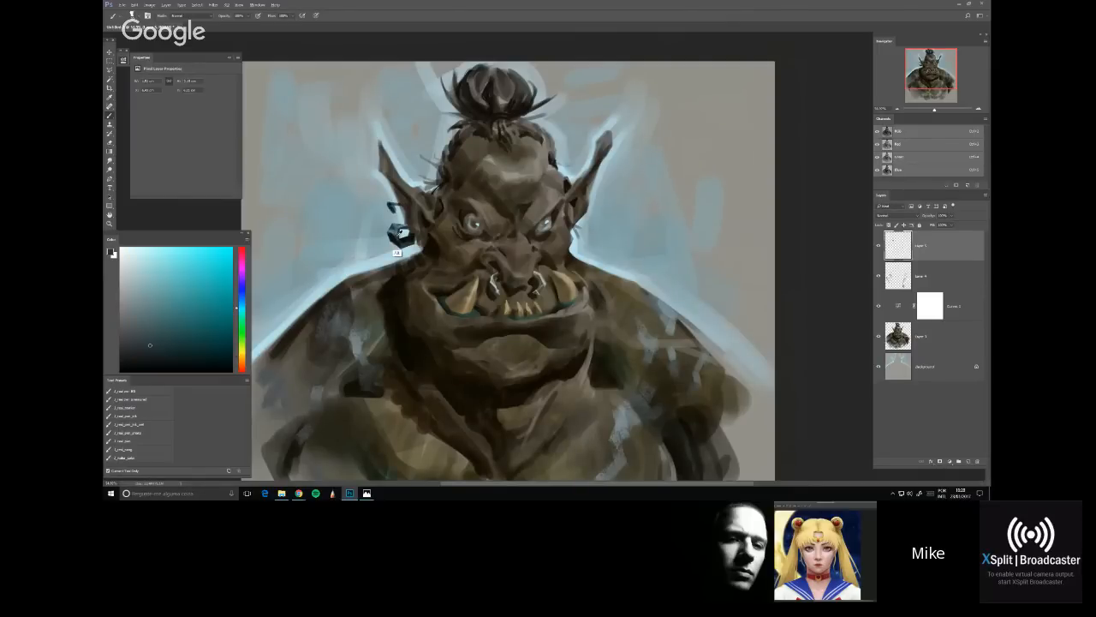
drag(392, 208, 397, 216)
alt+click(397, 244)
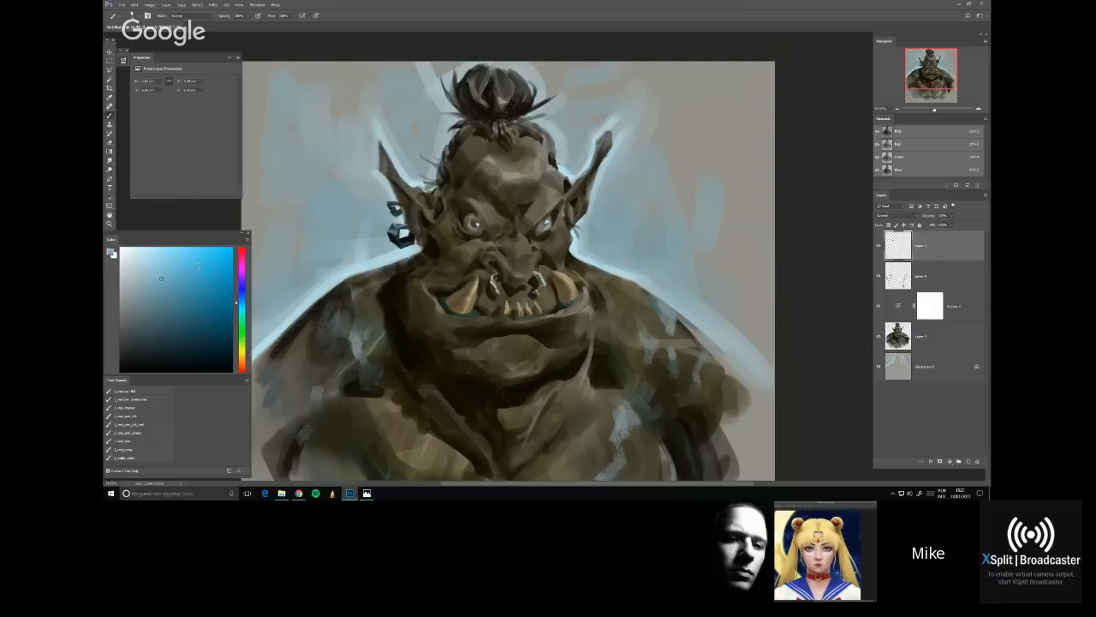
Lighten the brush colour to a pale steel blue and add highlights to the two earrings
click(151, 260)
click(150, 273)
scroll(634, 148, down, 3)
scroll(634, 148, up, 1)
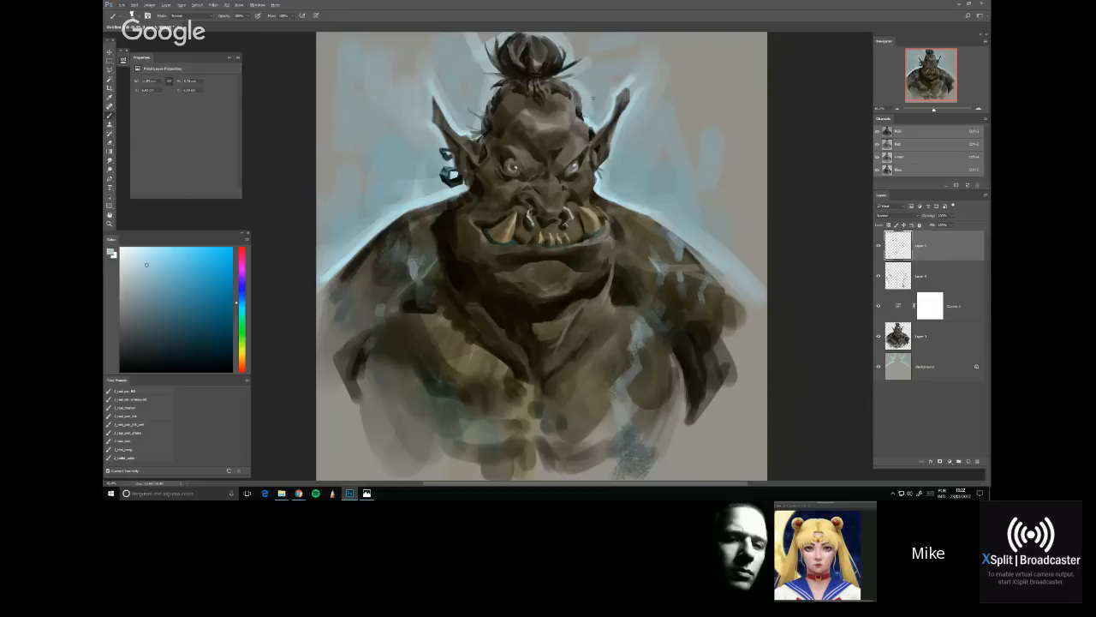
Check the whole portrait with the earring layer hidden and shown
scroll(541, 257, down, 3)
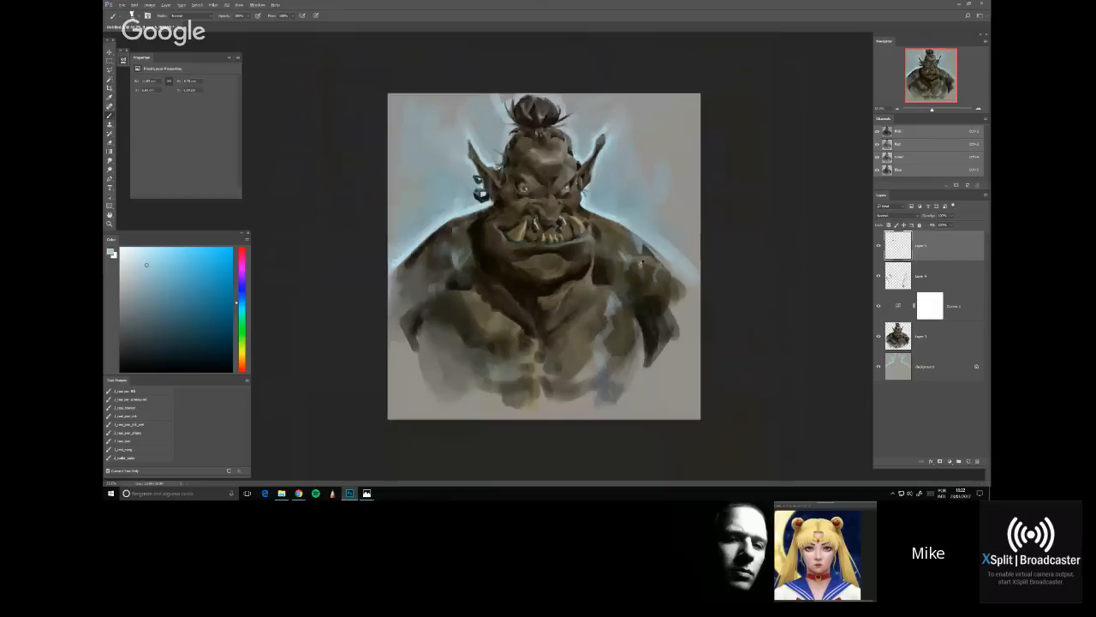
scroll(542, 257, up, 3)
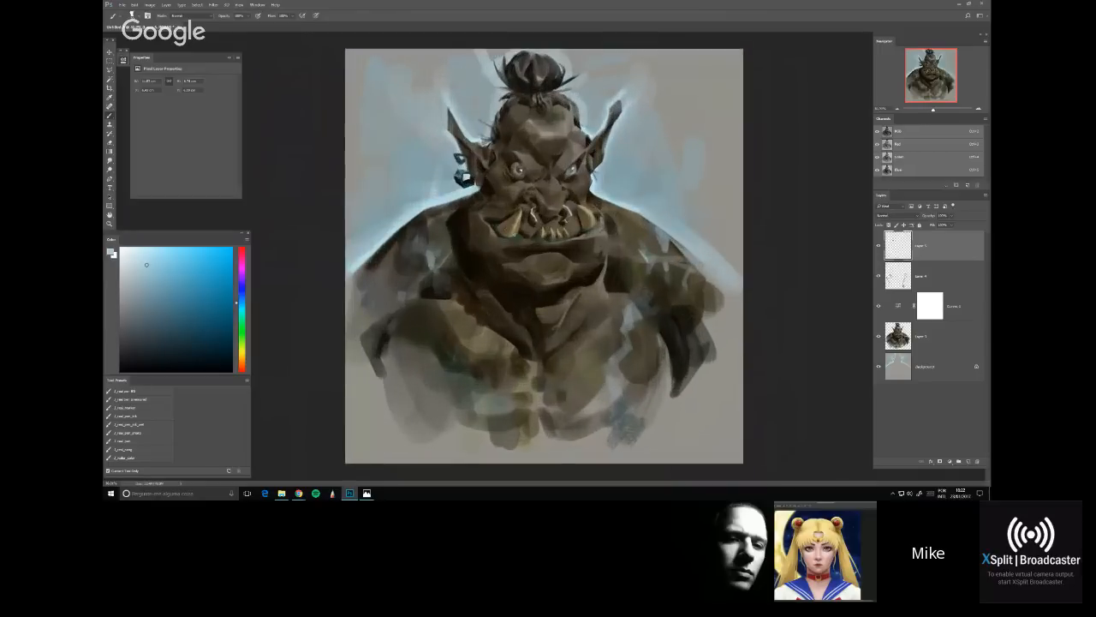
click(898, 270)
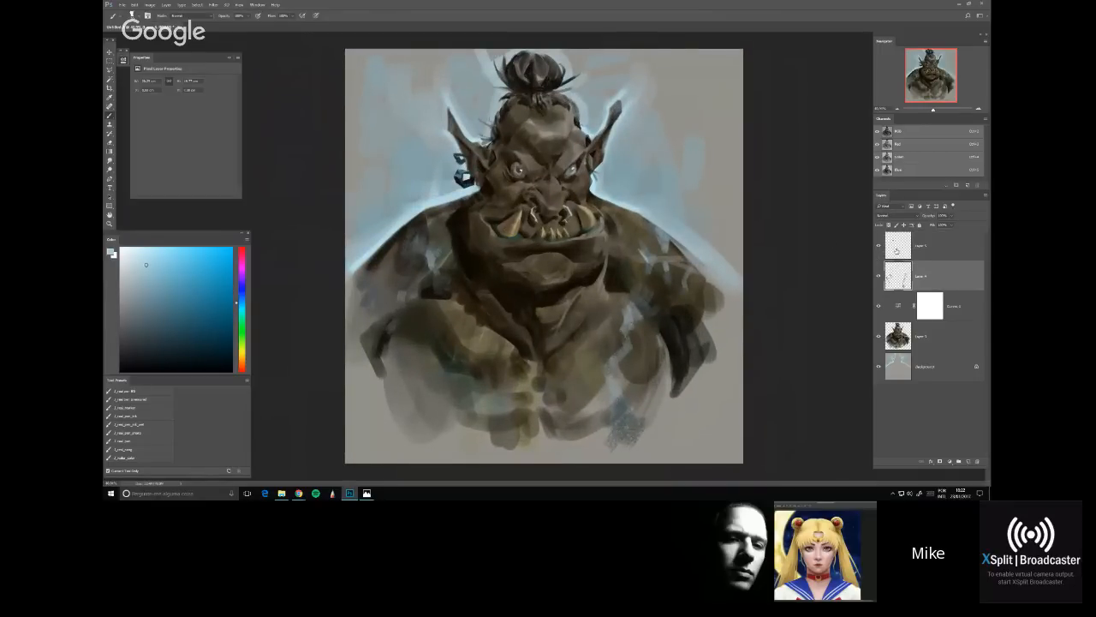
click(898, 253)
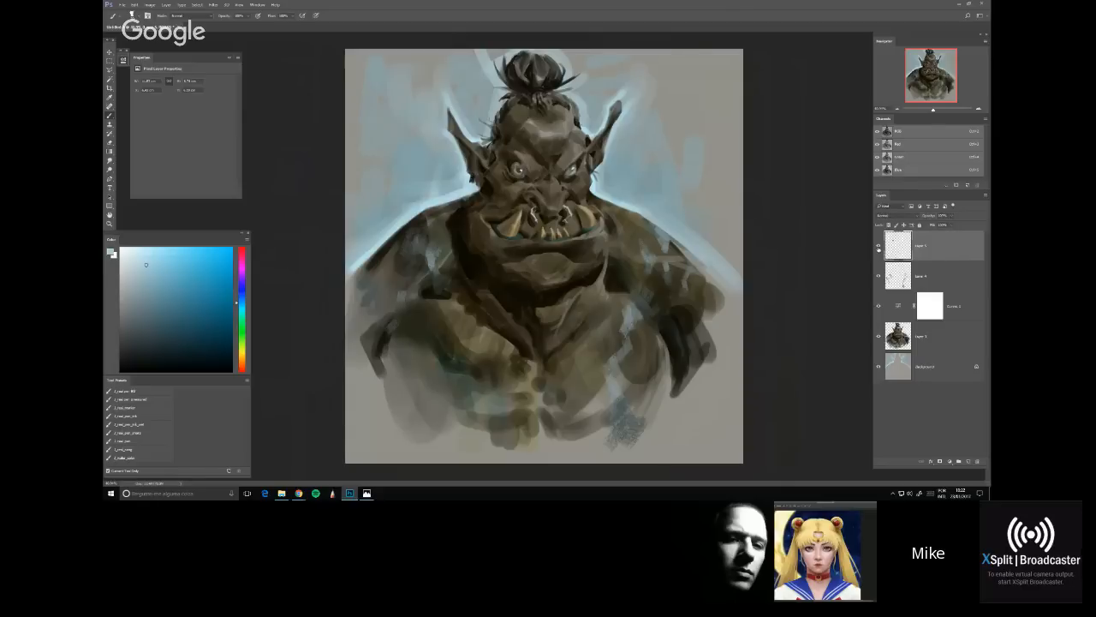
key(e)
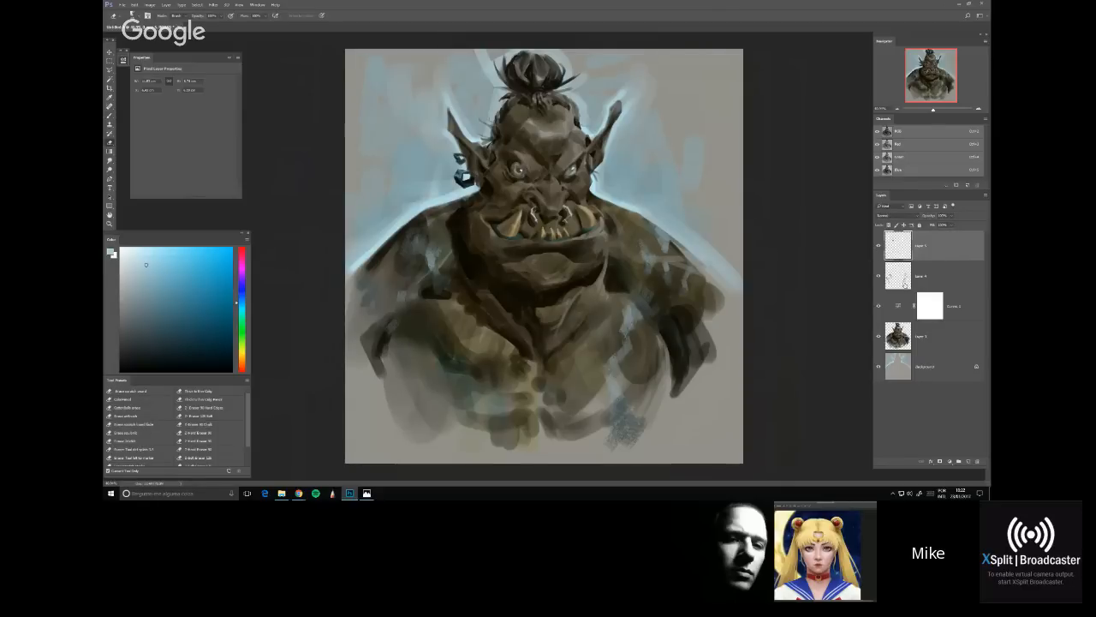
Switch to the markings layer and touch up the markings on the shoulder and upper chest with a sampled grey-green
key(b)
key(alt+bracketleft)
alt+click(647, 273)
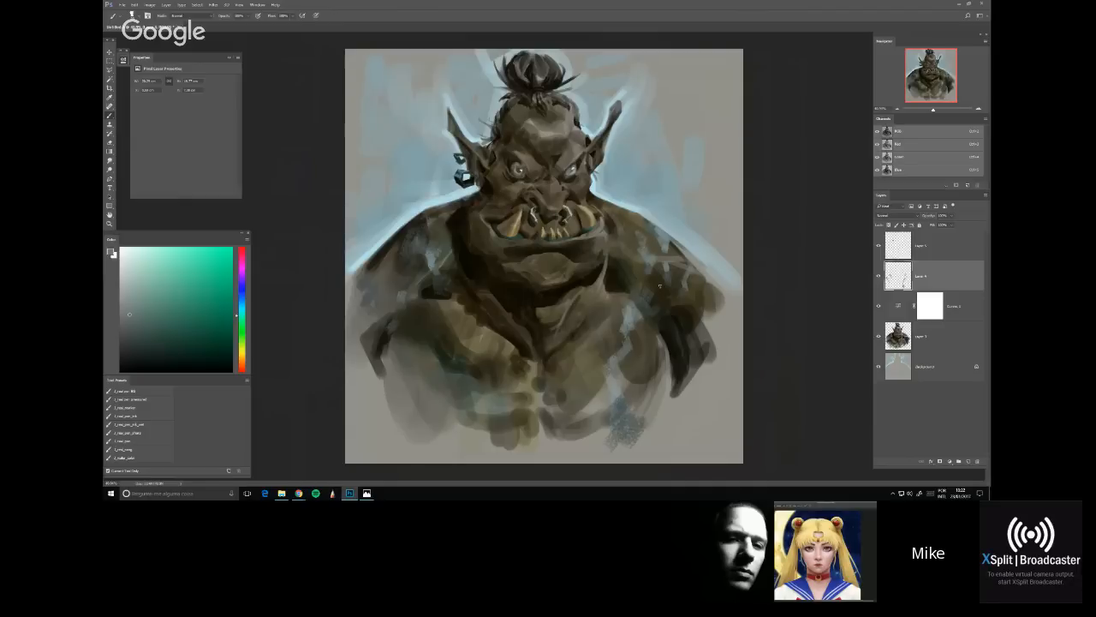
key(ctrl+plus)
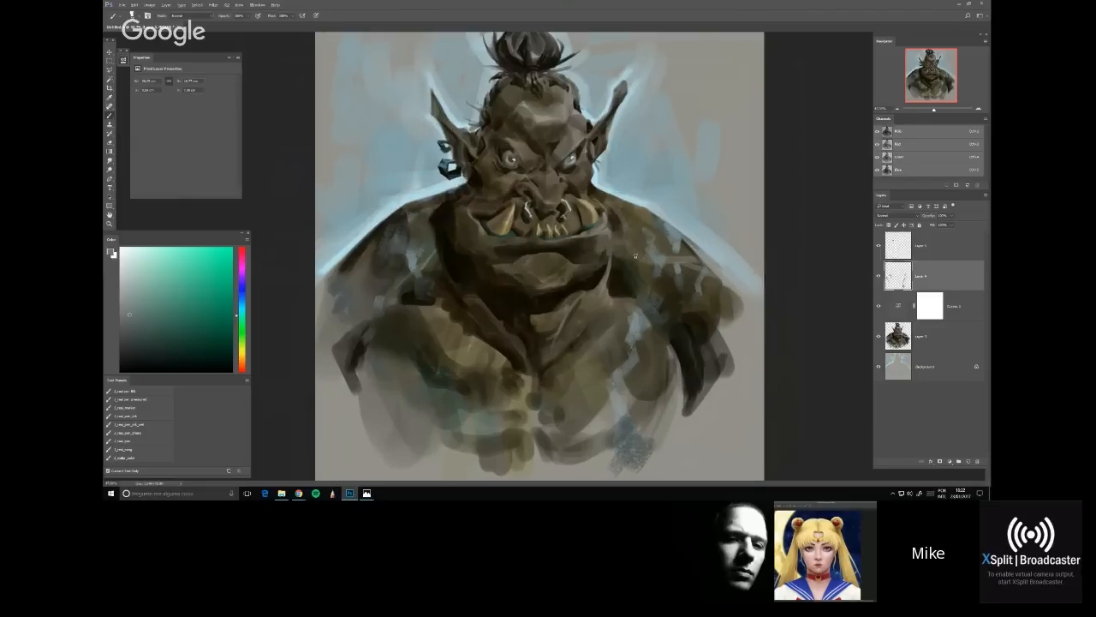
scroll(636, 255, up, 1)
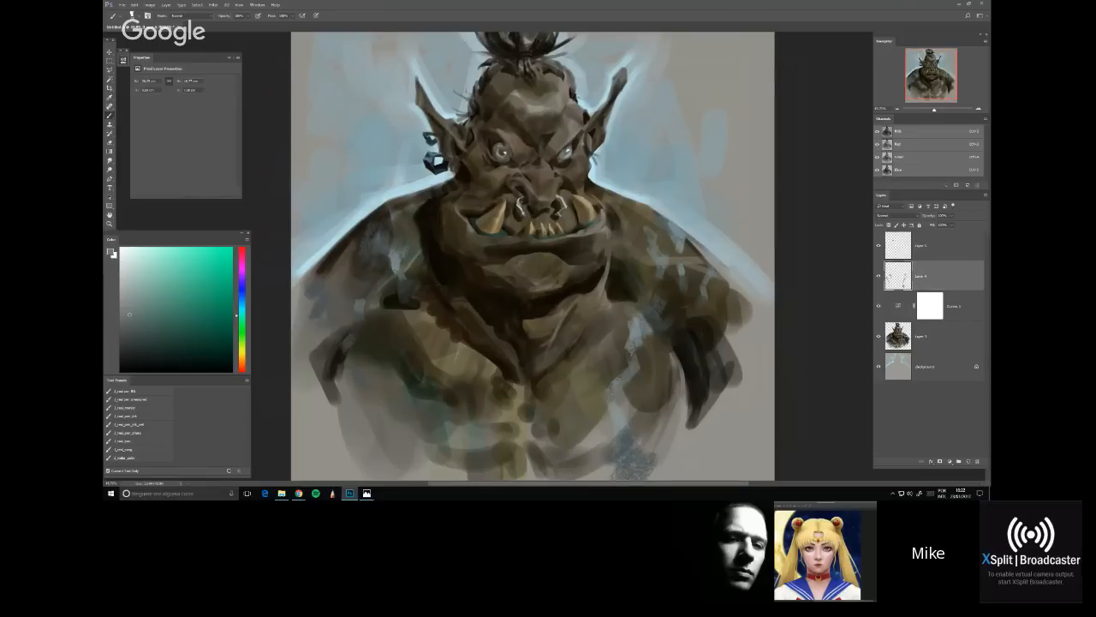
key(alt+Tab)
key(ctrl+minus)
key(ctrl+minus)
key(ctrl+plus)
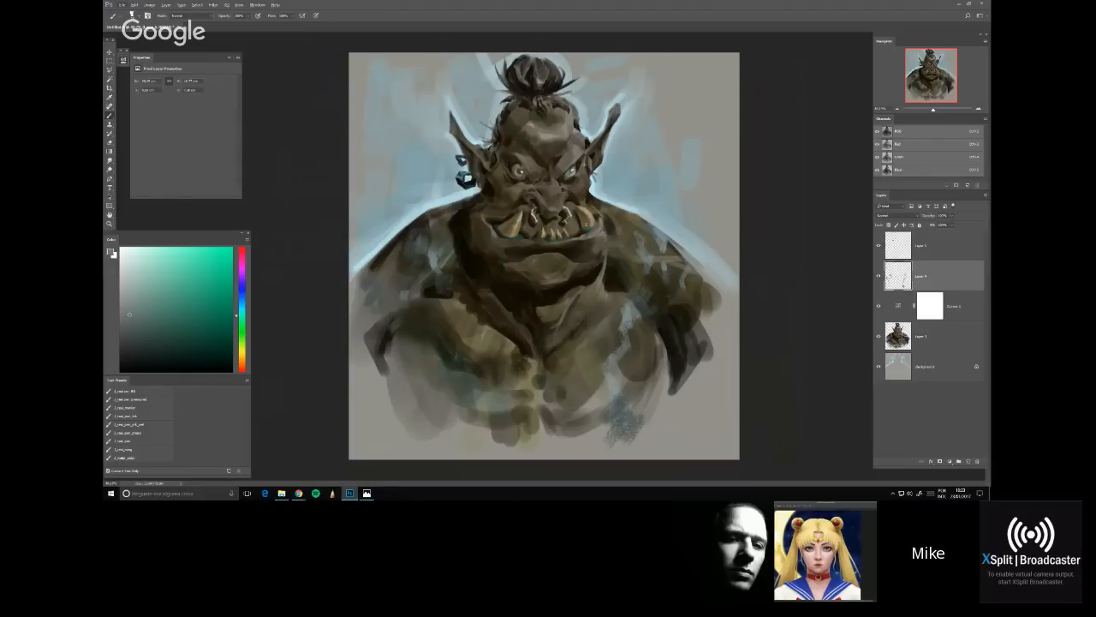
Touch up the blue markings on the shoulder with sampled blue and a lighter grey-green
alt+click(664, 239)
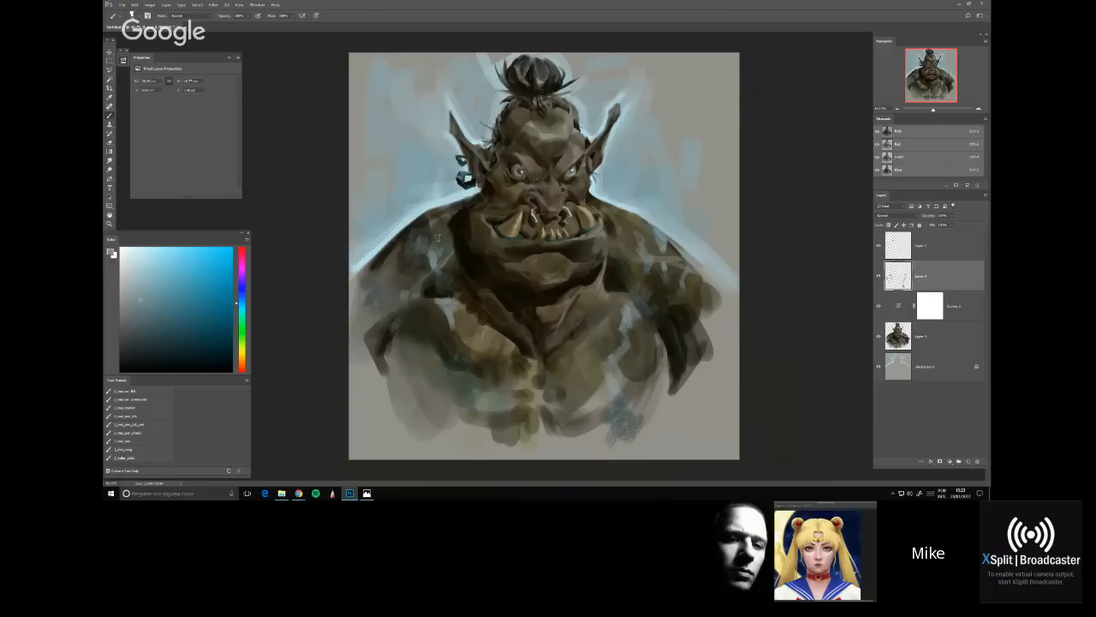
alt+click(681, 291)
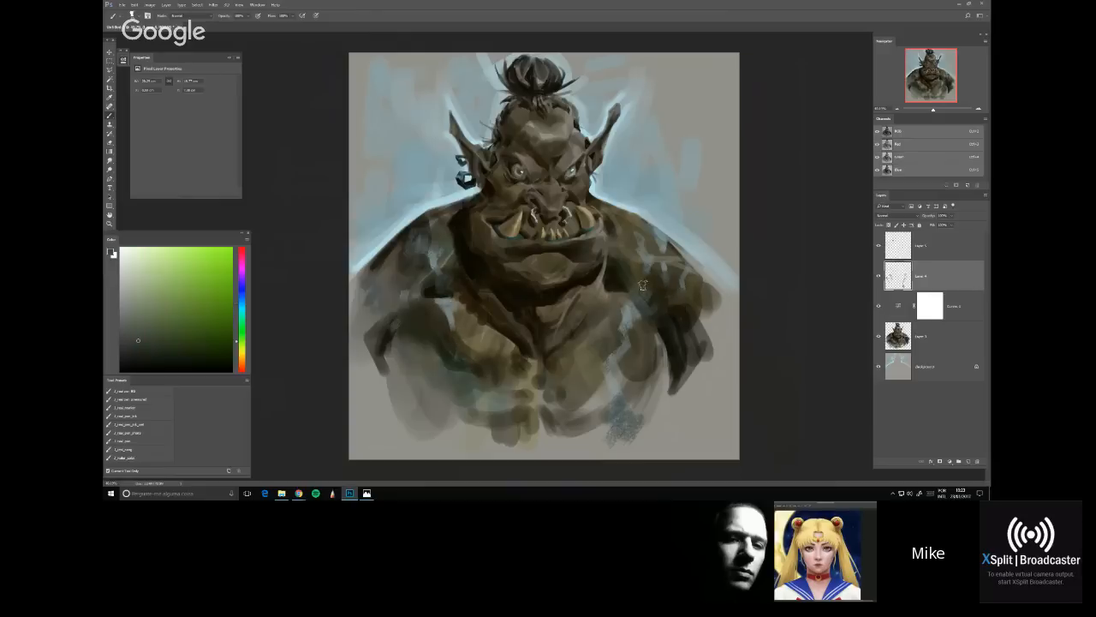
click(135, 315)
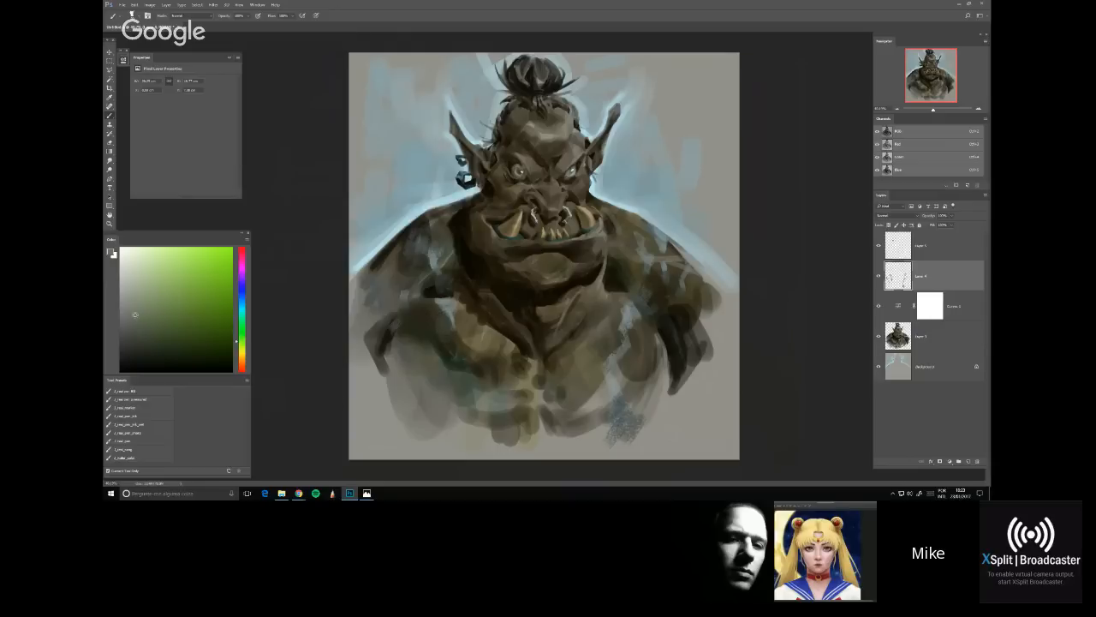
Paint a textured blue-grey marking on the chest with sampled tones and soften it with the Eraser
alt+click(440, 325)
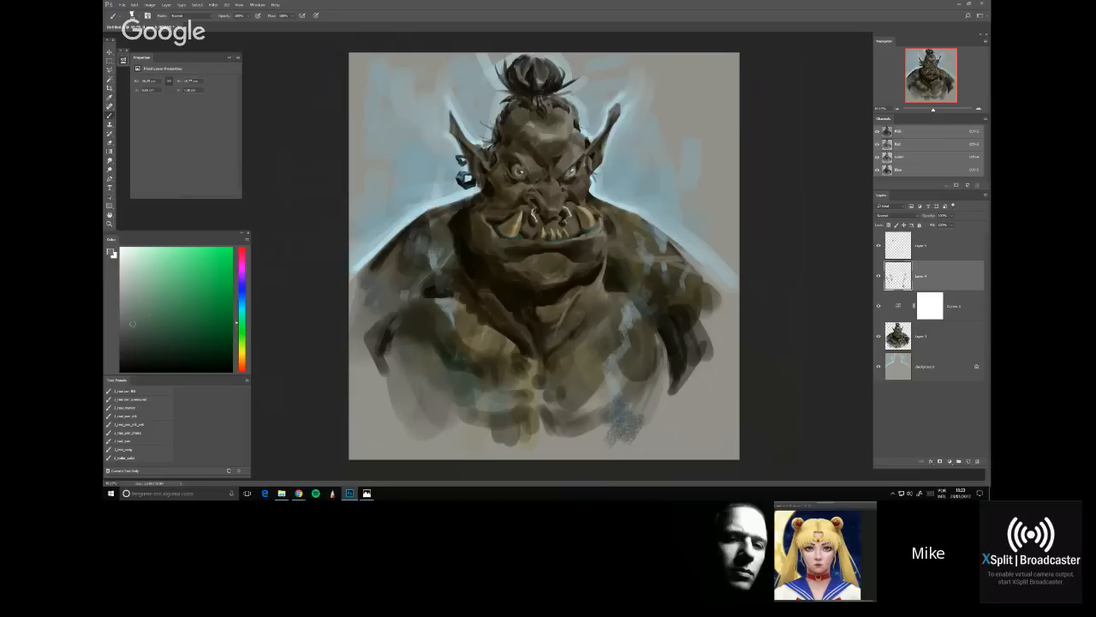
alt+click(440, 317)
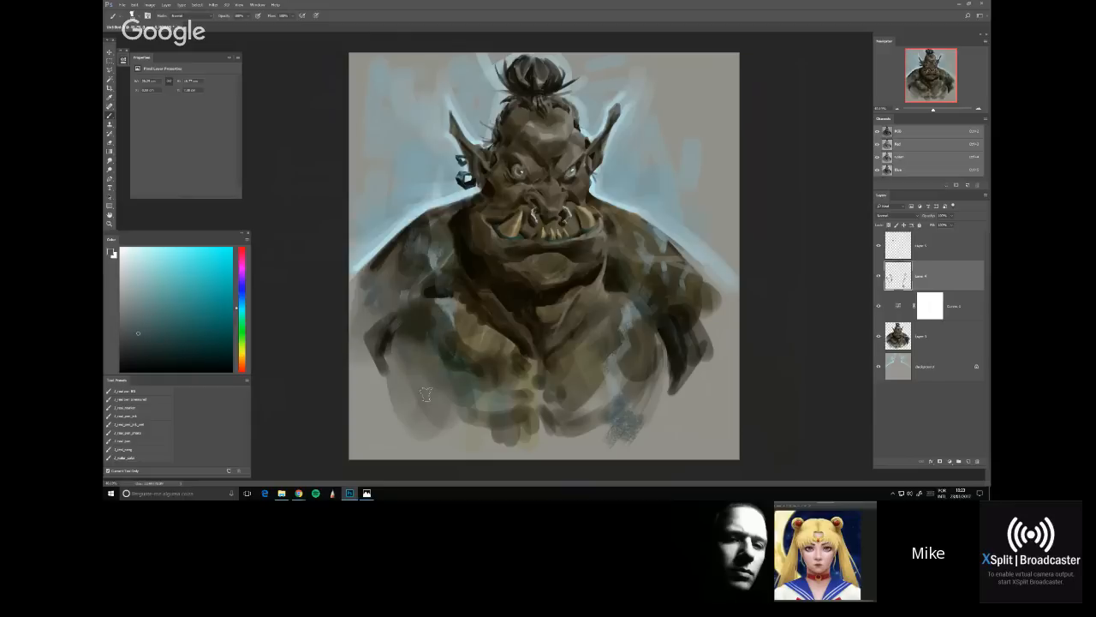
alt+click(443, 317)
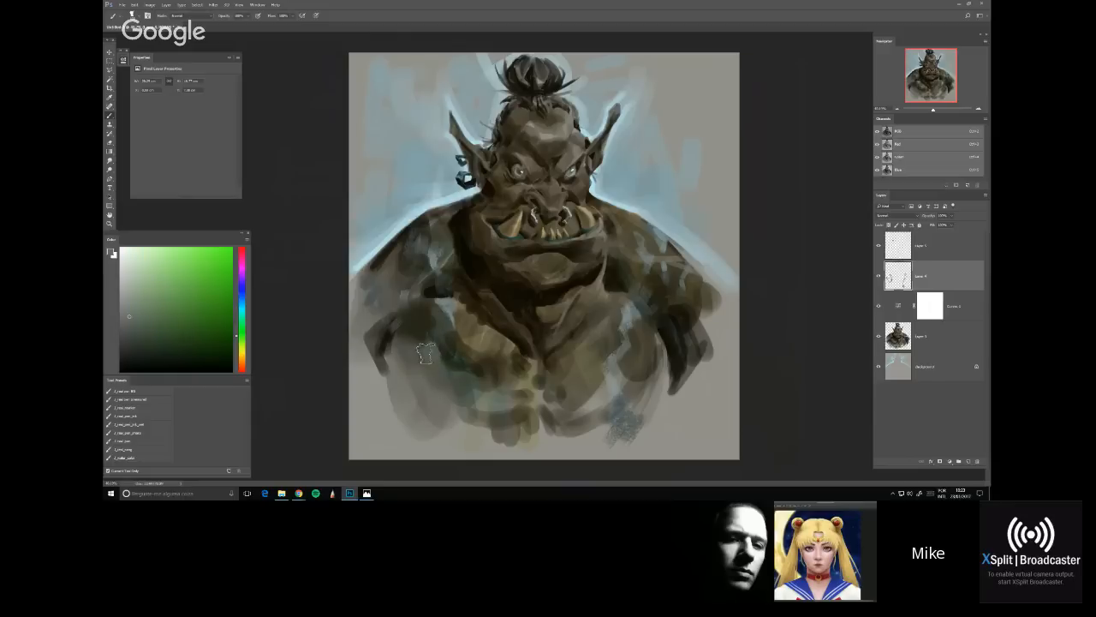
alt+click(447, 309)
alt+click(449, 319)
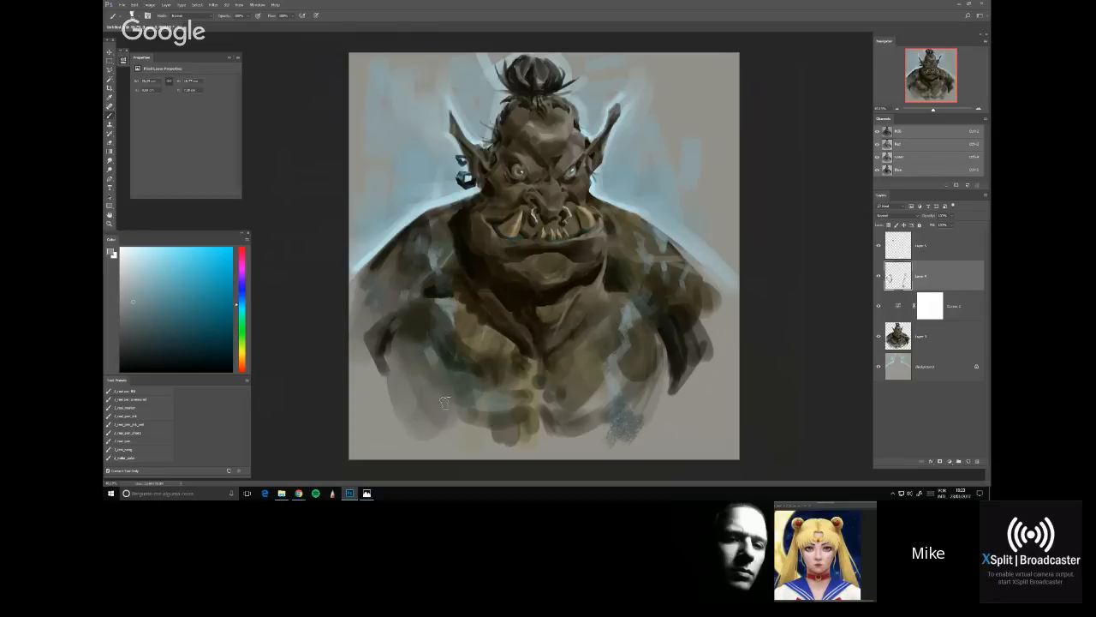
drag(428, 363, 430, 387)
key(e)
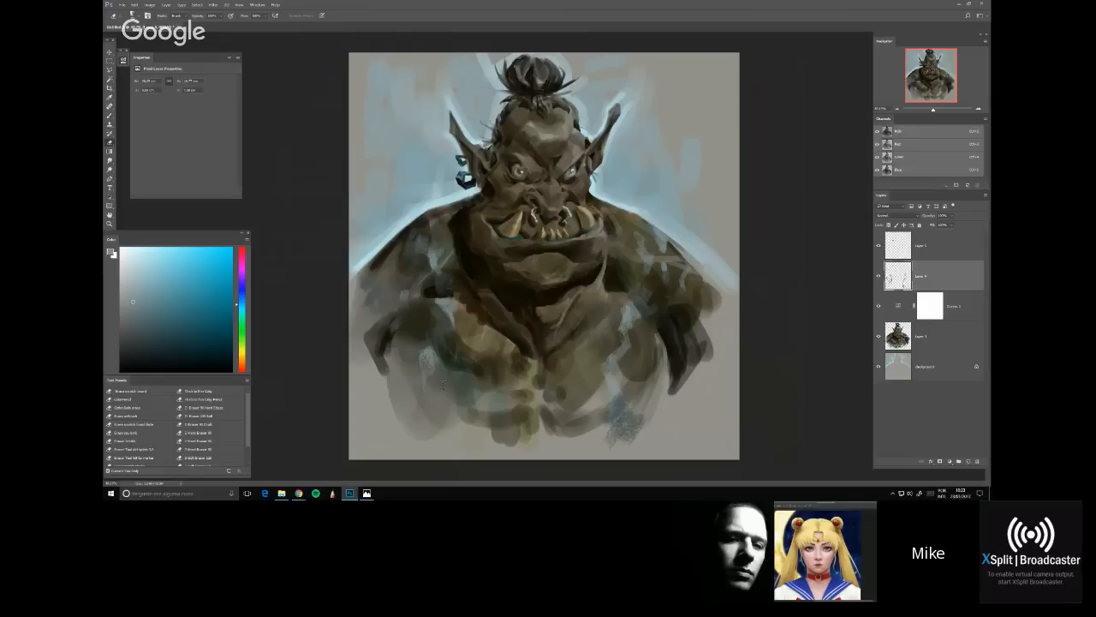
key(b)
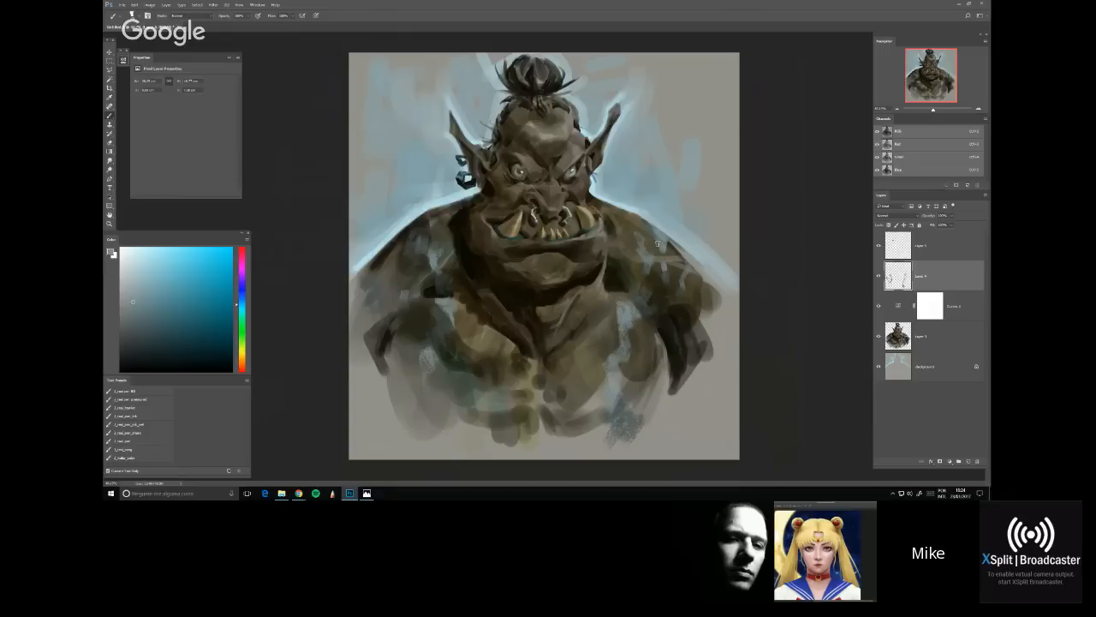
Mirror the canvas and stamp all visible artwork into a new layer at the top of the stack
key(h)
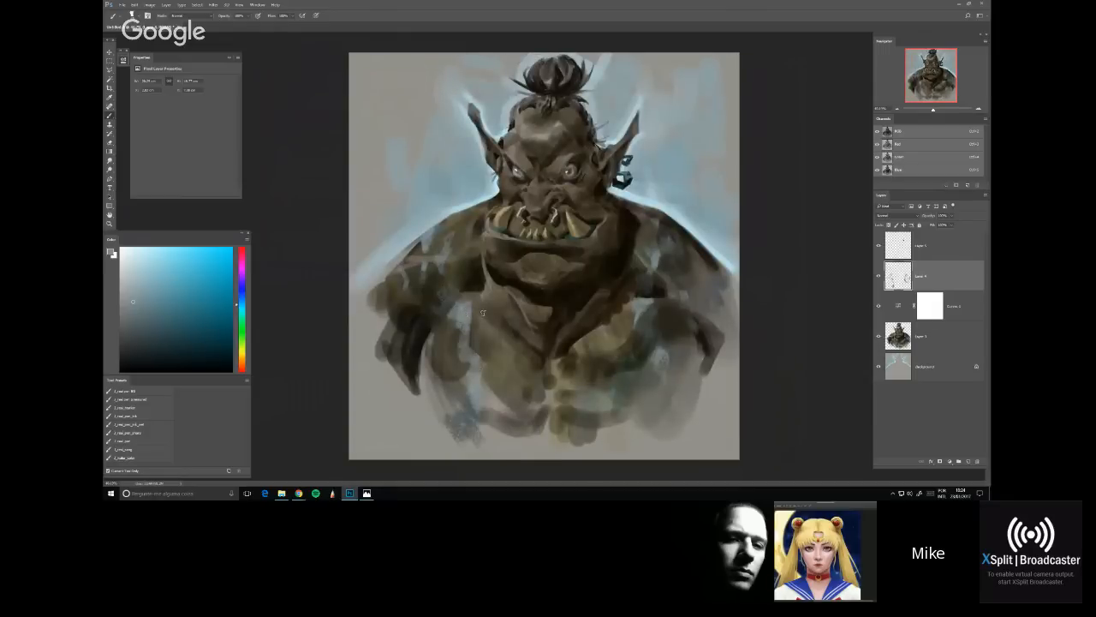
scroll(482, 314, down, 2)
scroll(531, 154, up, 2)
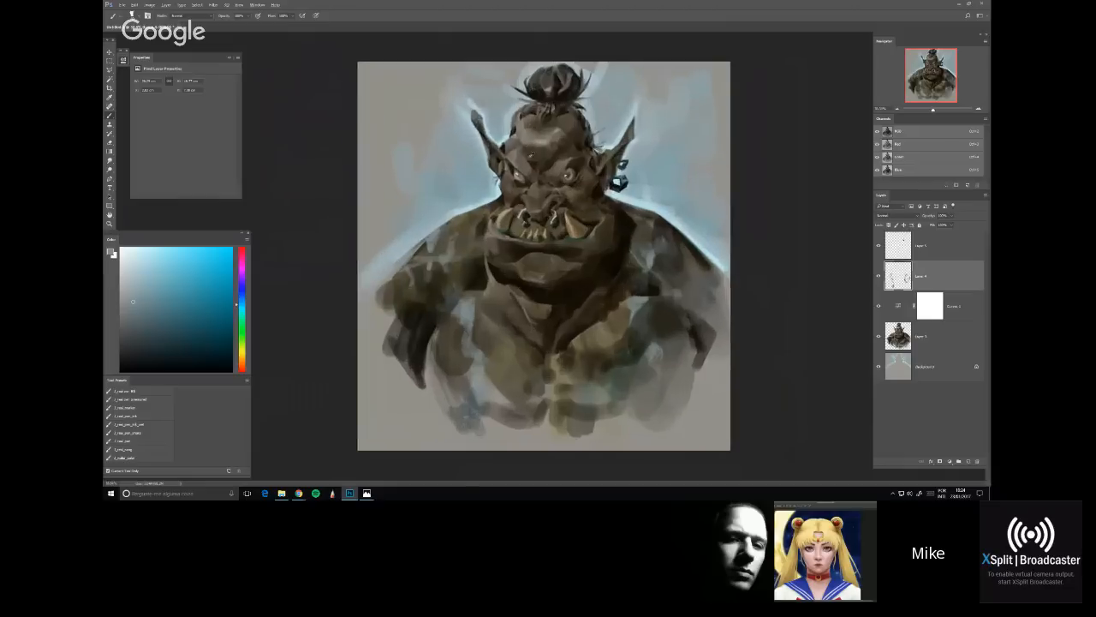
click(898, 336)
click(914, 250)
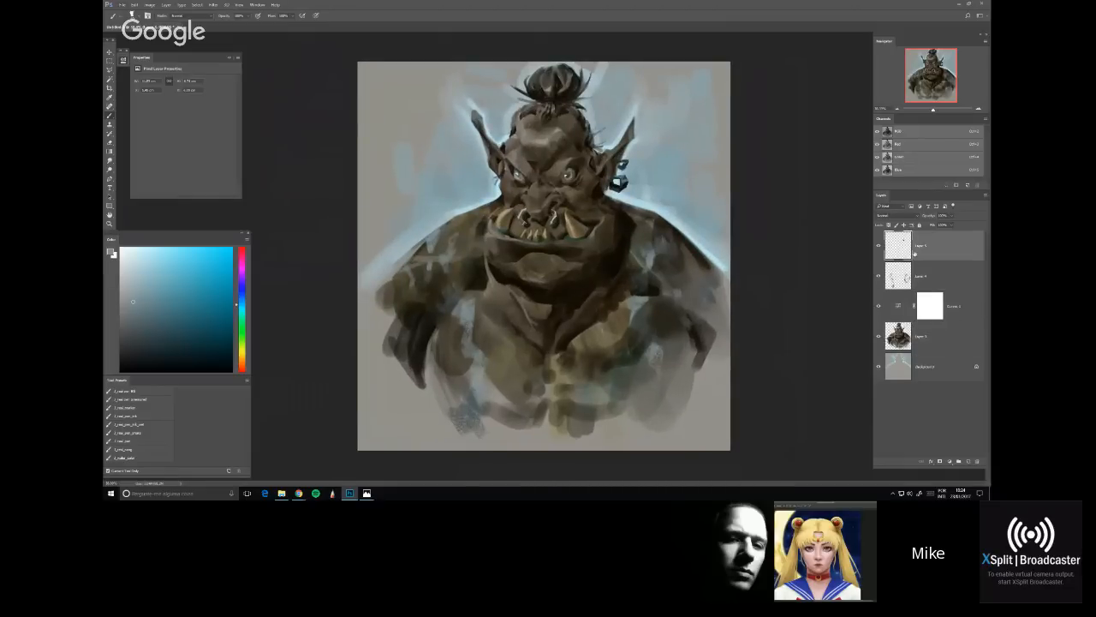
key(ctrl+shift+alt+e)
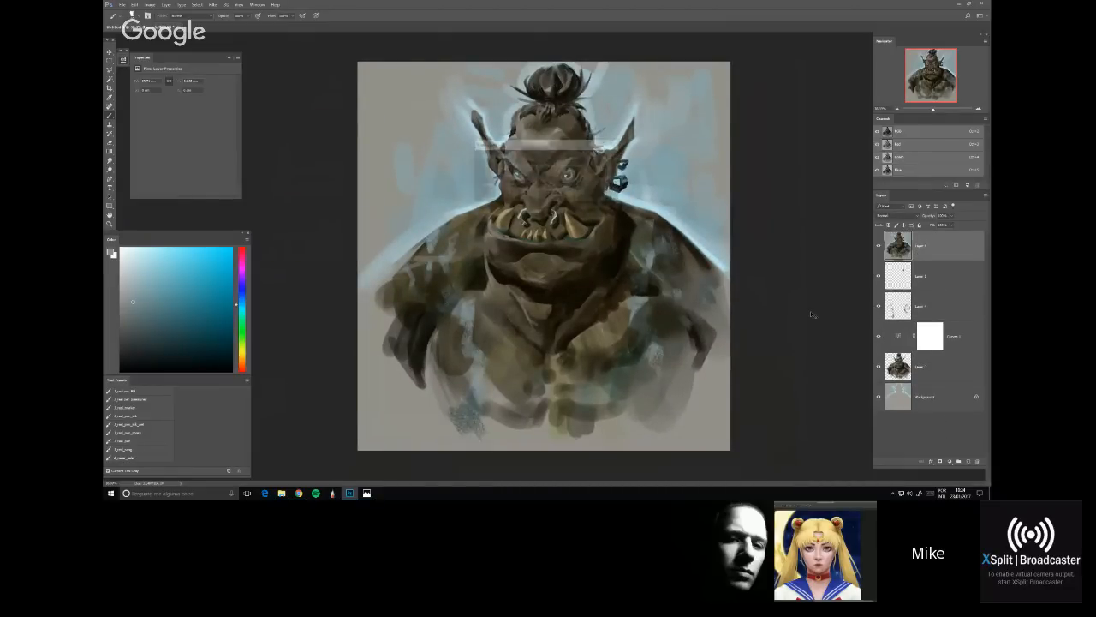
Add a new empty layer above the stamped artwork and set its blend mode to Soft Light
key(ctrl+shift+alt+n)
click(891, 215)
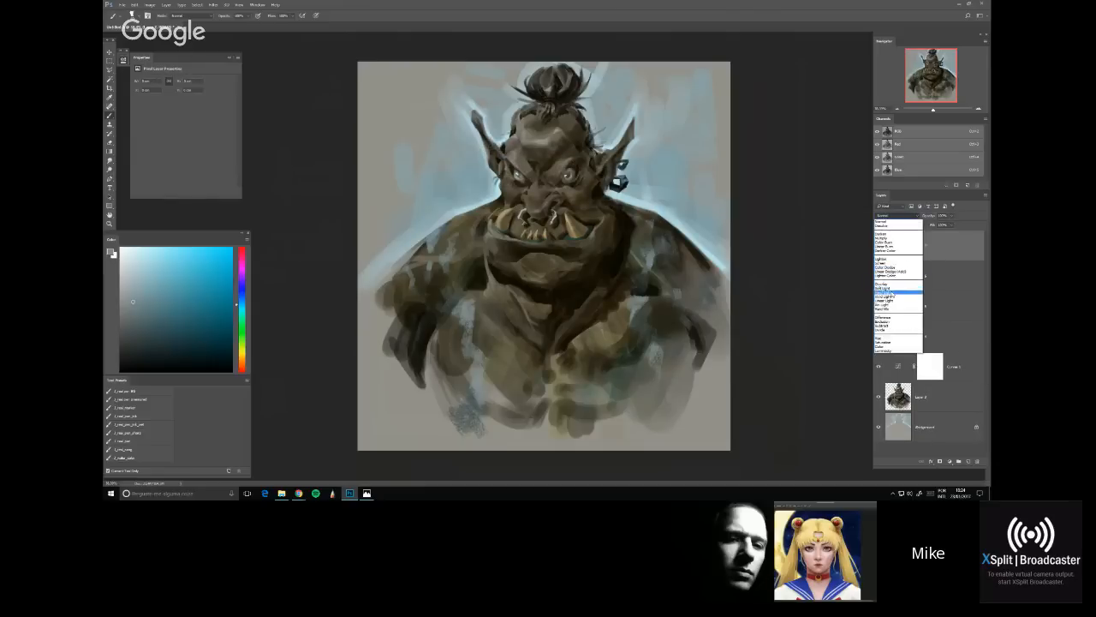
click(889, 292)
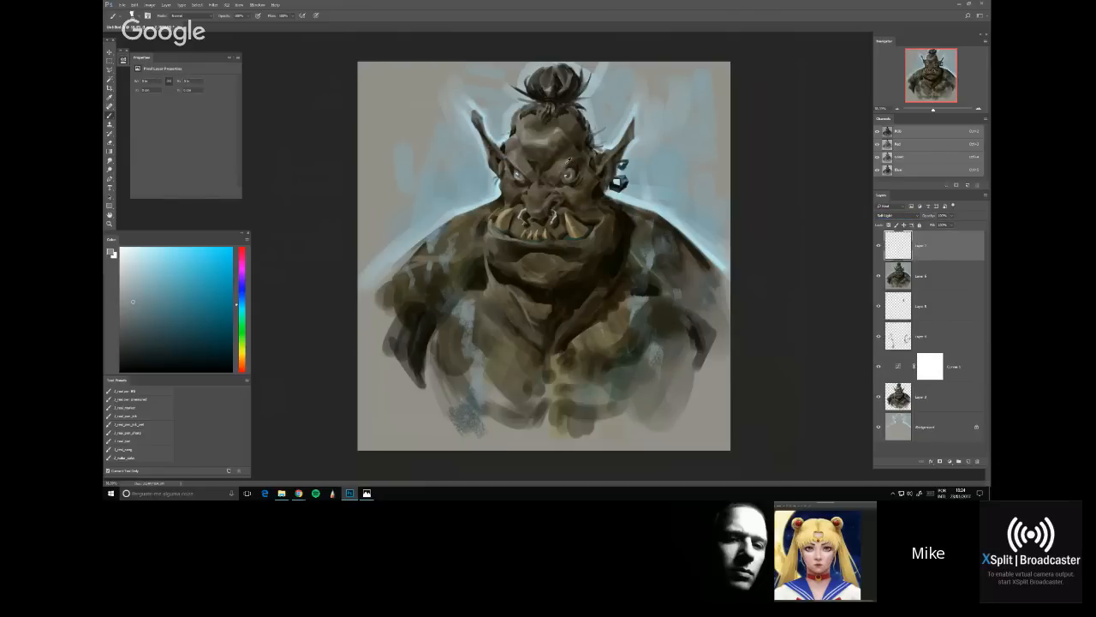
Glaze the cheeks and nose area with a muted orange-brown using a soft round brush
scroll(568, 161, up, 2)
right_click(561, 233)
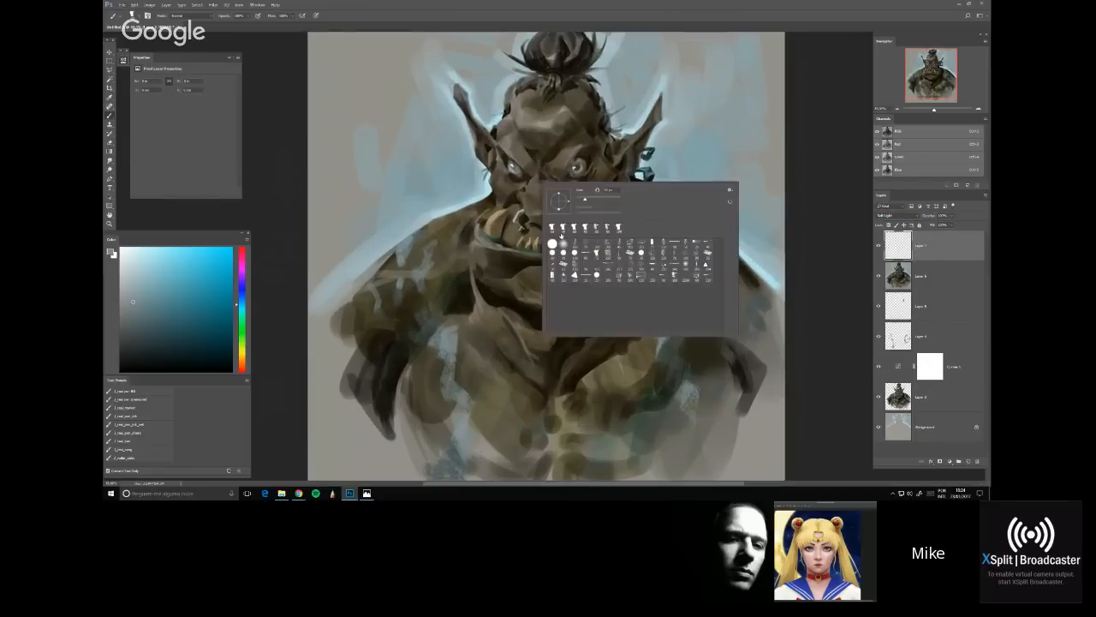
click(562, 243)
click(161, 321)
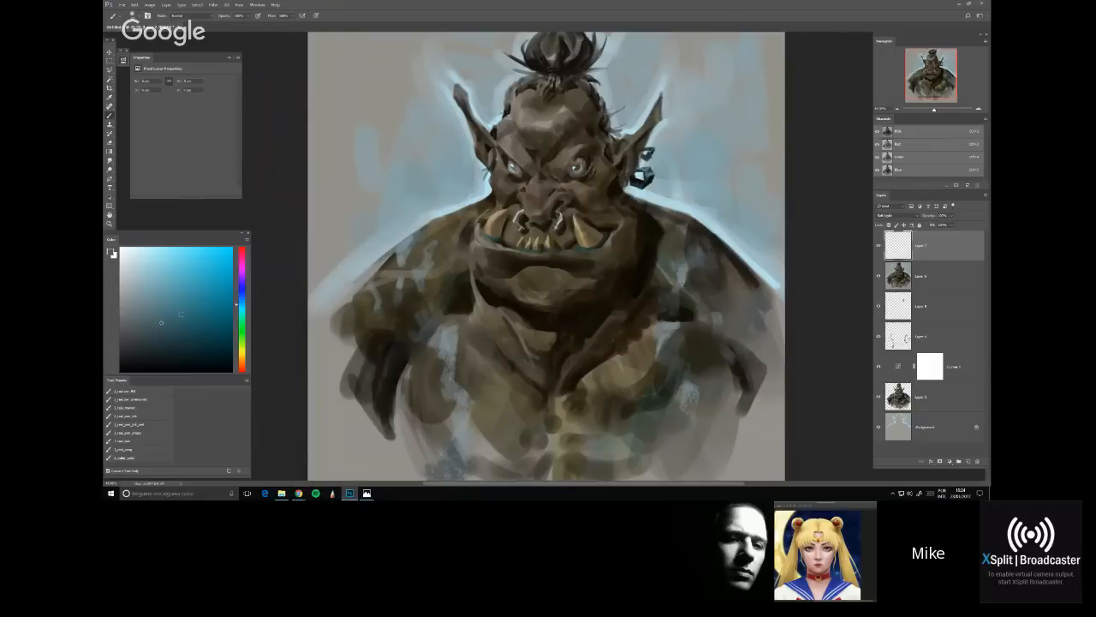
drag(244, 366, 245, 341)
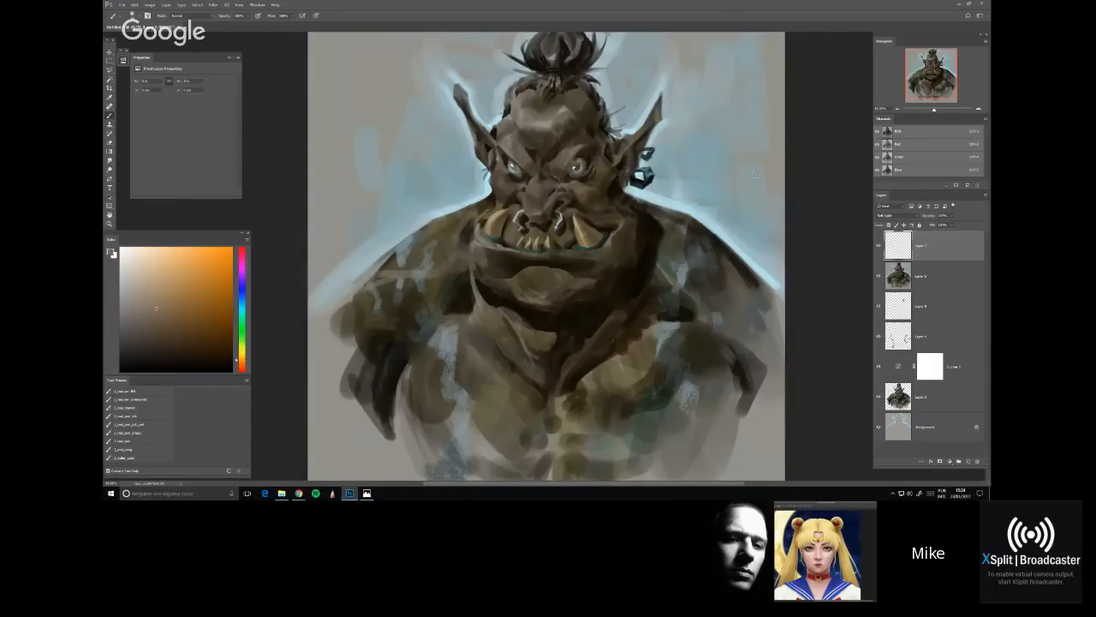
drag(589, 201, 586, 204)
drag(507, 199, 515, 197)
Reduce the brush size and tint the lower face and tusks with muted olive-yellow tones
key([)
key([)
key([)
key([)
click(162, 319)
click(241, 351)
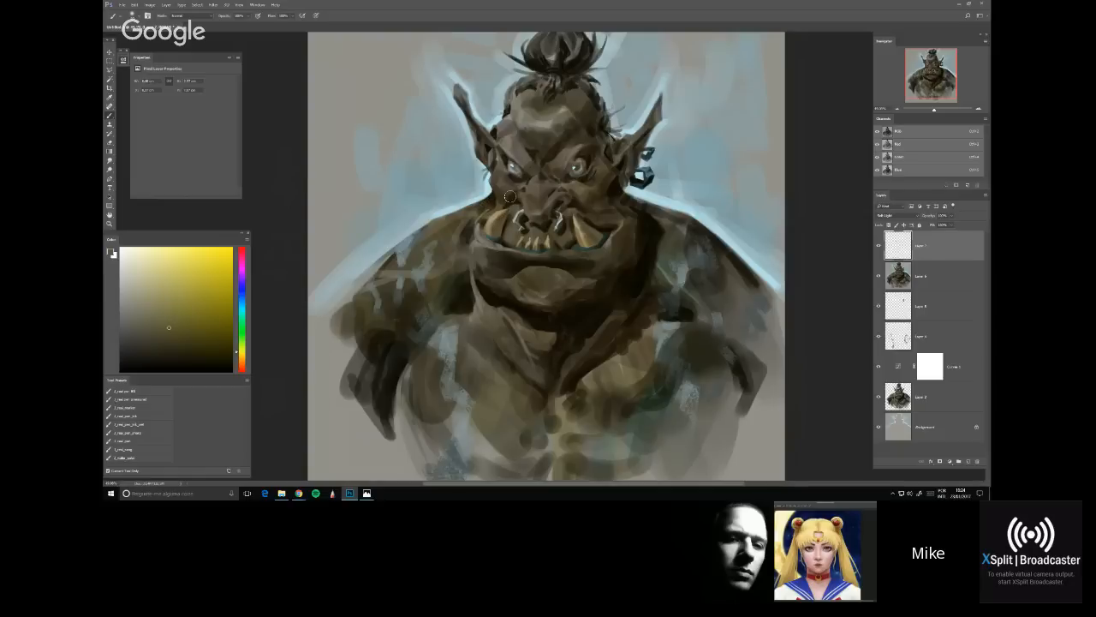
click(175, 307)
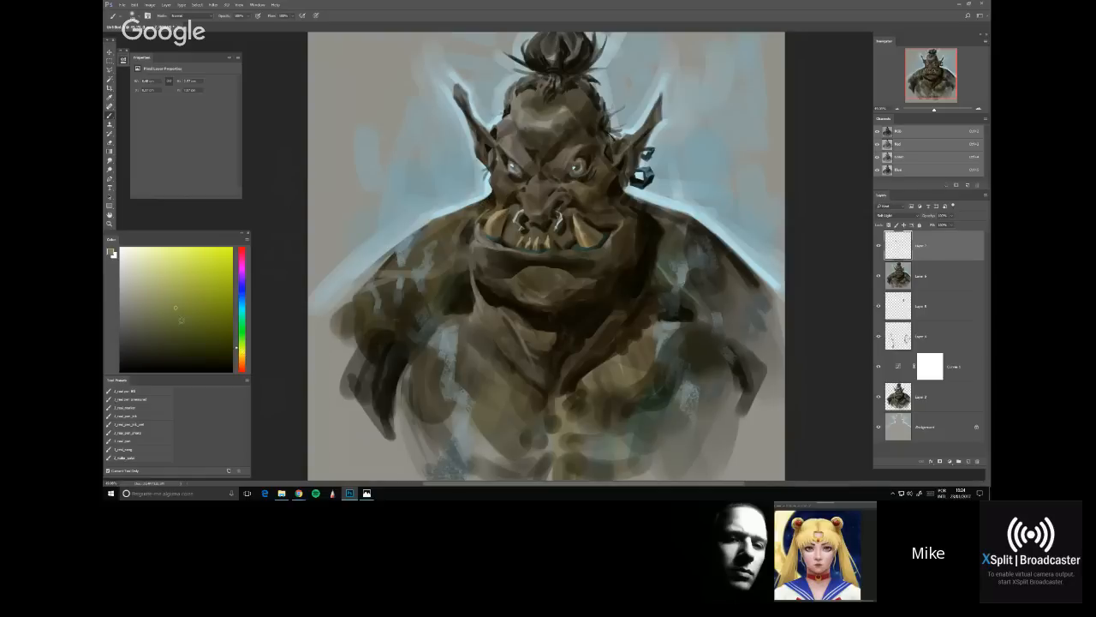
click(497, 220)
Glaze the shaded parts of the face with progressively darker, desaturated green tones
click(154, 334)
click(149, 329)
click(165, 337)
drag(238, 346, 238, 338)
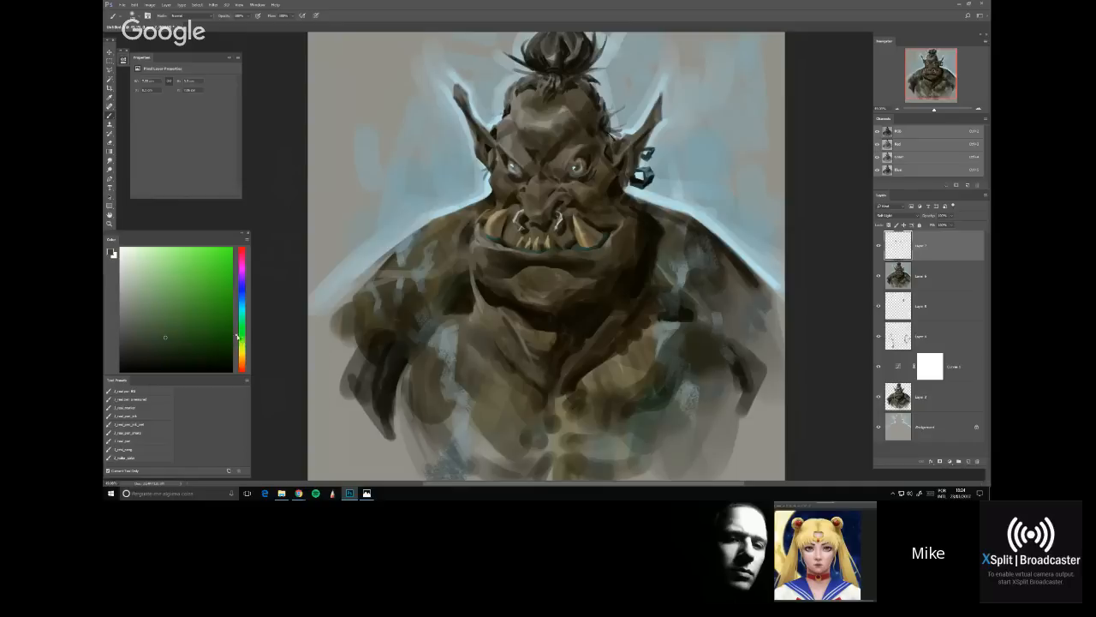
click(157, 349)
click(157, 334)
click(159, 333)
click(152, 348)
Deepen the shadows around the inner eye and beside the nose with a very dark yellow-brown
key(i)
mouse_move(531, 183)
mouse_down()
mouse_move(534, 156)
mouse_move(495, 135)
mouse_move(504, 163)
mouse_move(531, 182)
mouse_up()
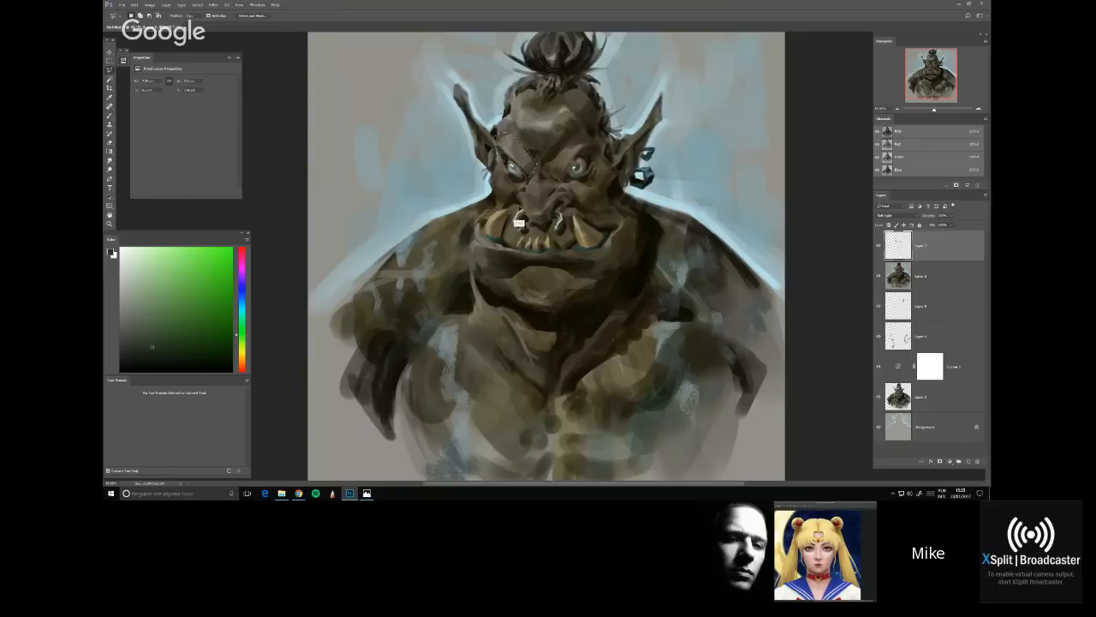
key(b)
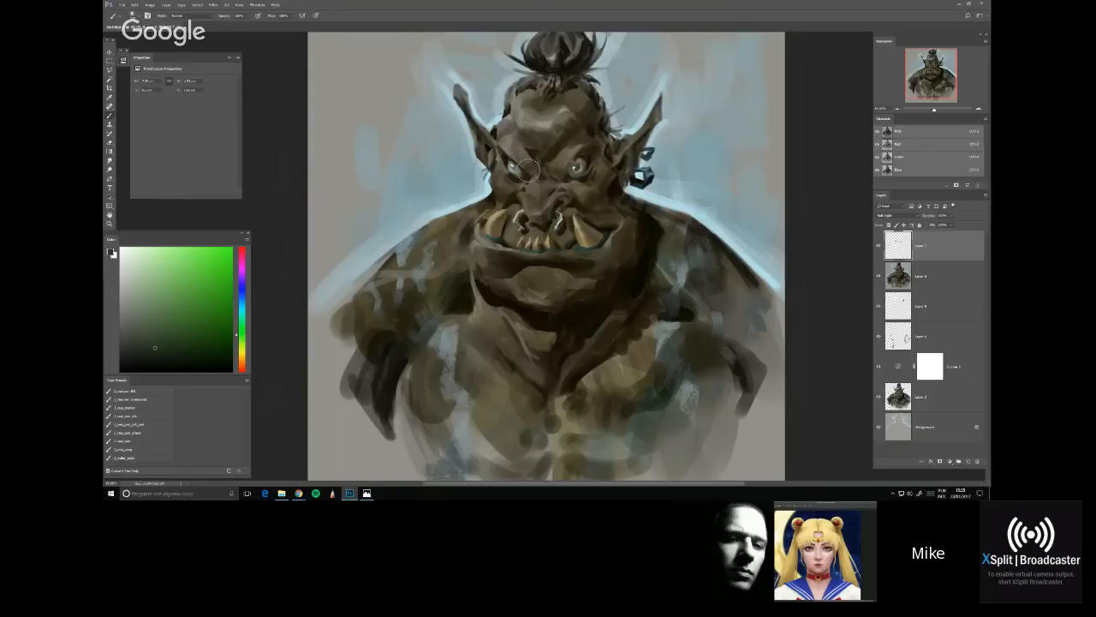
click(160, 356)
click(240, 354)
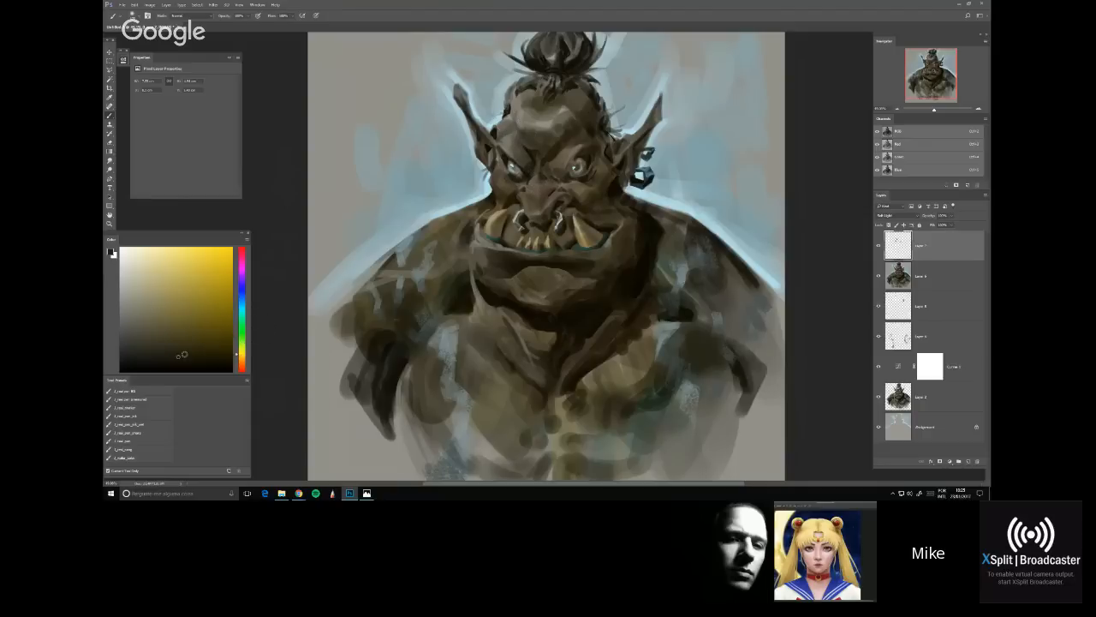
click(190, 353)
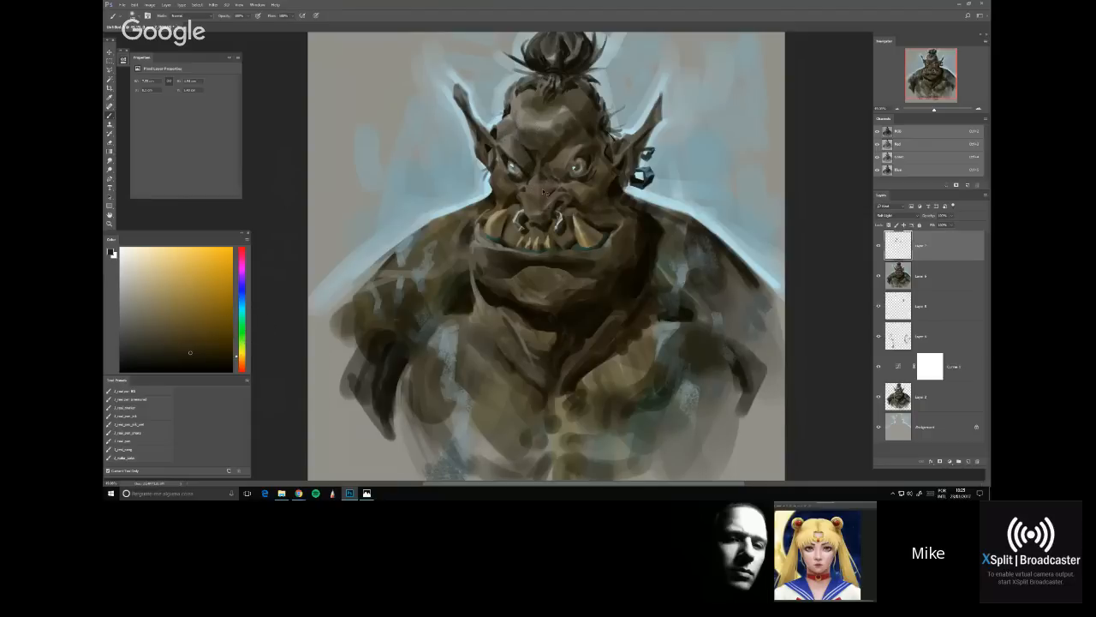
click(209, 359)
drag(527, 201, 528, 211)
Mirror the canvas back and strengthen the facial shadows with dark orange-brown glazes
key(h)
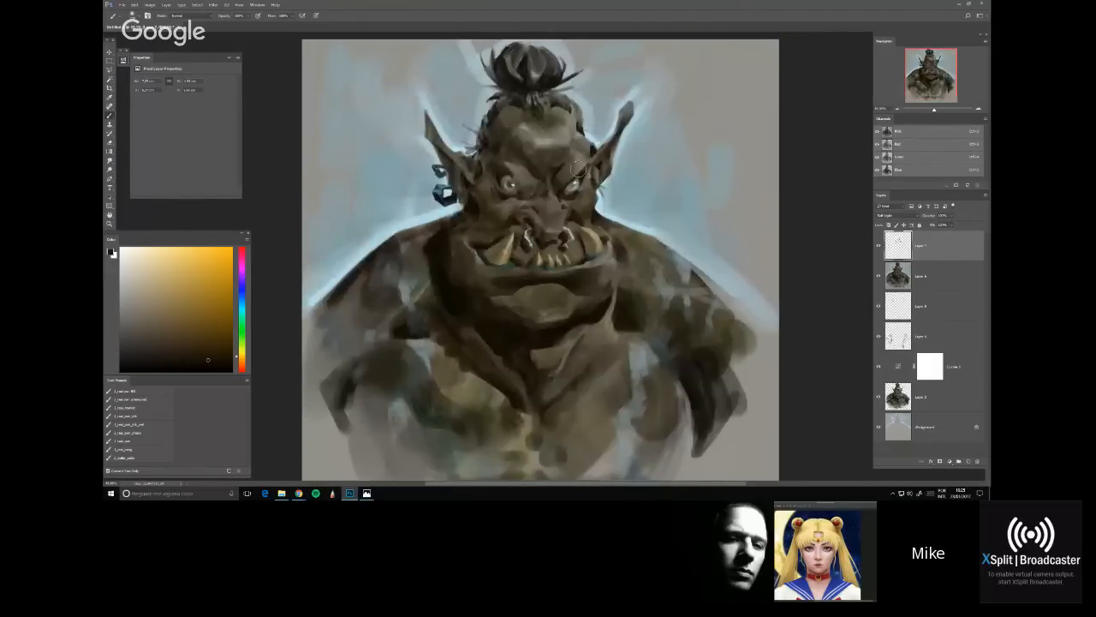
scroll(598, 146, up, 1)
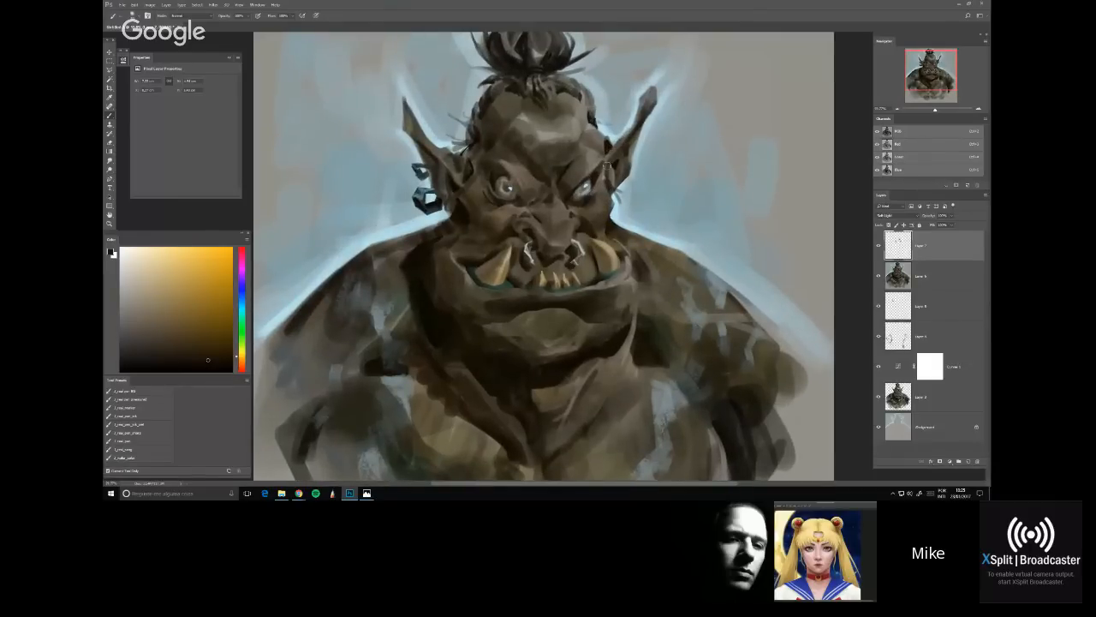
click(172, 334)
click(160, 343)
right_click(555, 219)
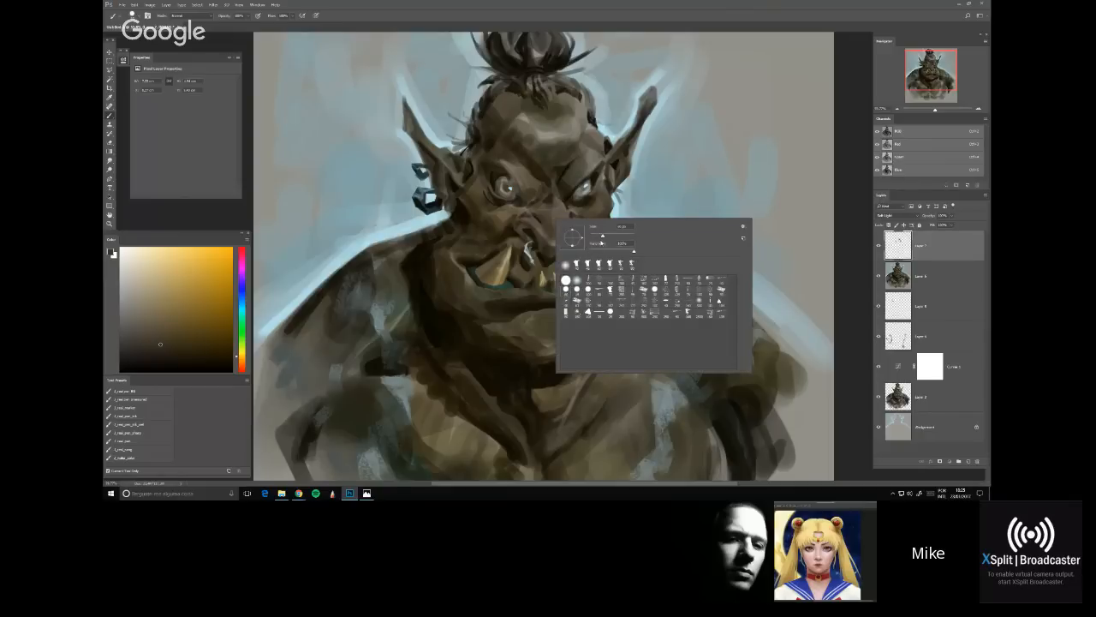
Add lighter touches to the face with a sampled warm grey and merge the Soft Light layer down
alt+click(566, 156)
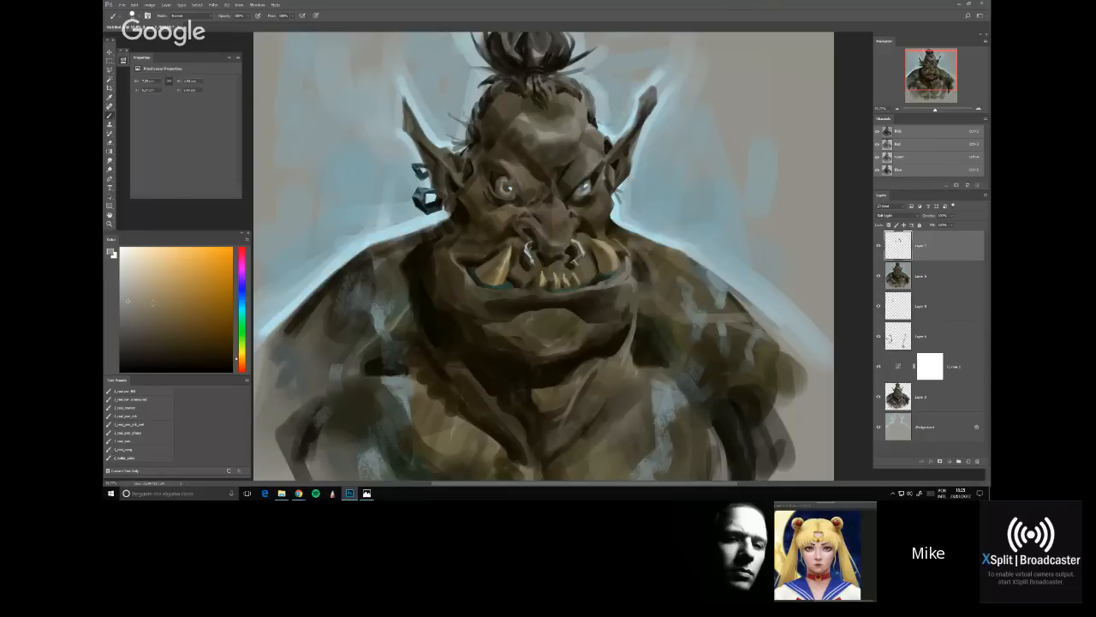
key(bracketright)
key(ctrl+e)
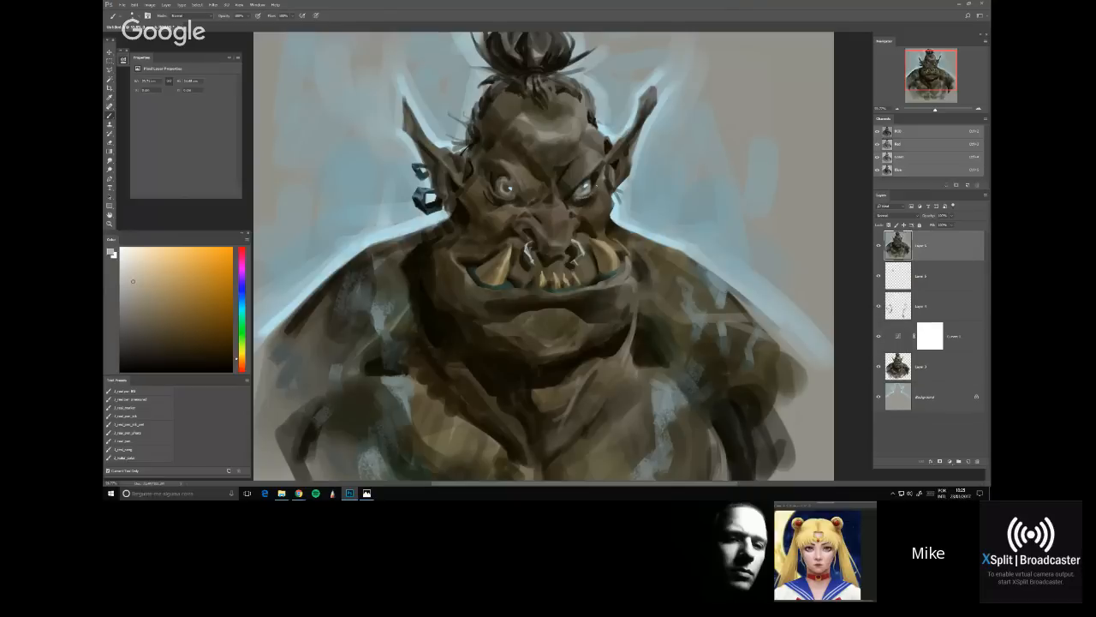
Refine the cheek and brow around the far eye with skin tones sampled from the face
alt+click(585, 218)
drag(600, 185, 600, 200)
alt+click(600, 169)
alt+click(545, 154)
Stamp all visible layers into a new layer and warp it, stretching both upper corners outward and shifting the face slightly down
key(ctrl+0)
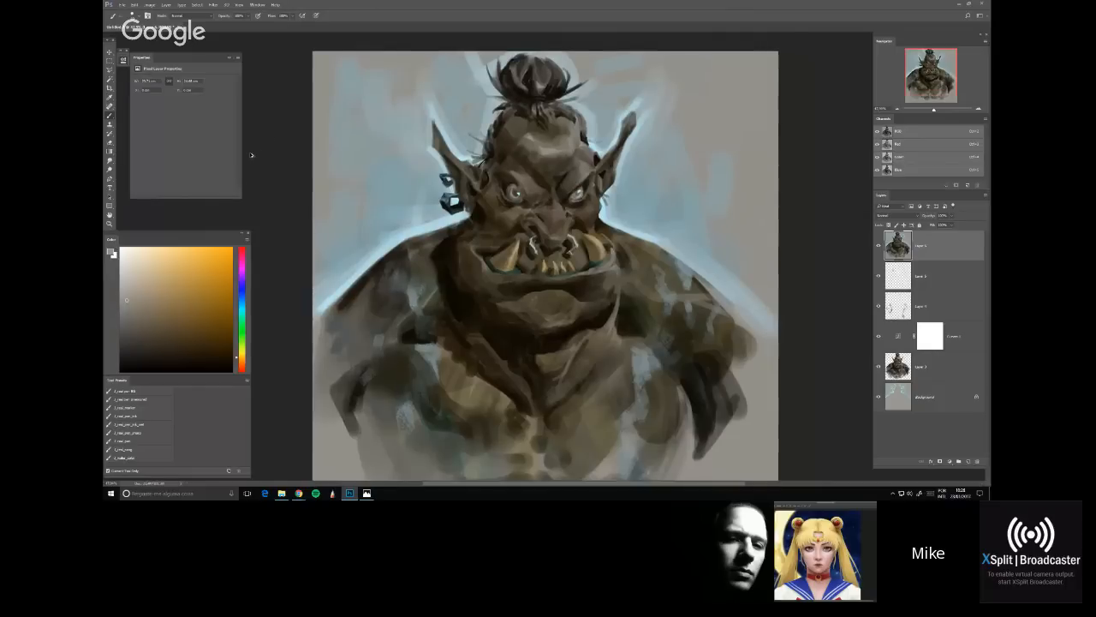
key(ctrl+alt+shift+e)
click(134, 4)
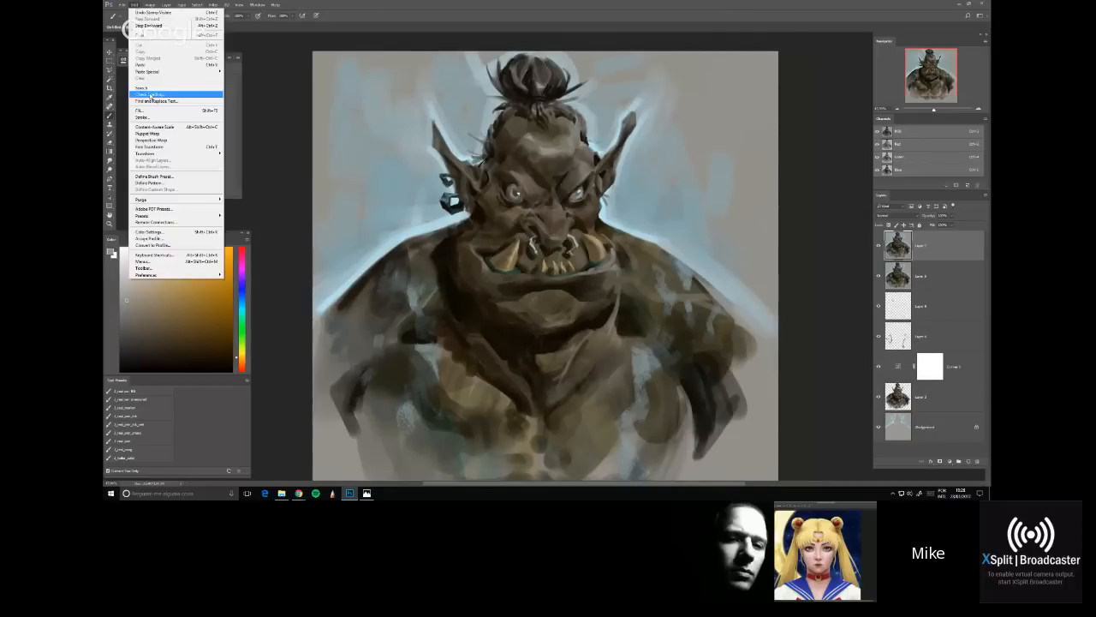
mouse_move(150, 153)
click(241, 196)
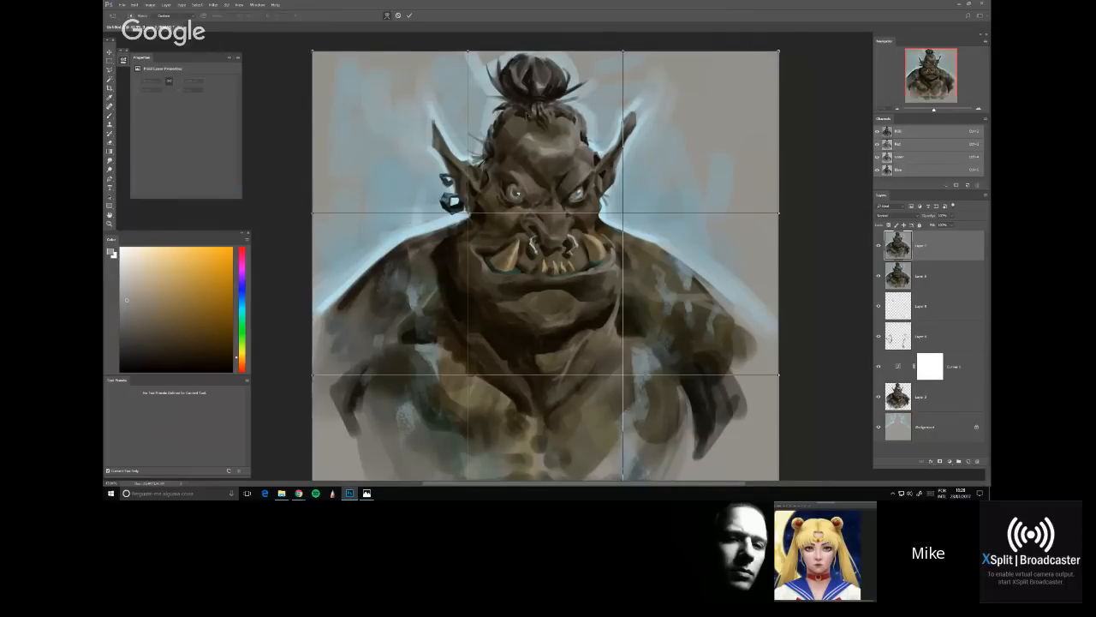
key(ctrl+0)
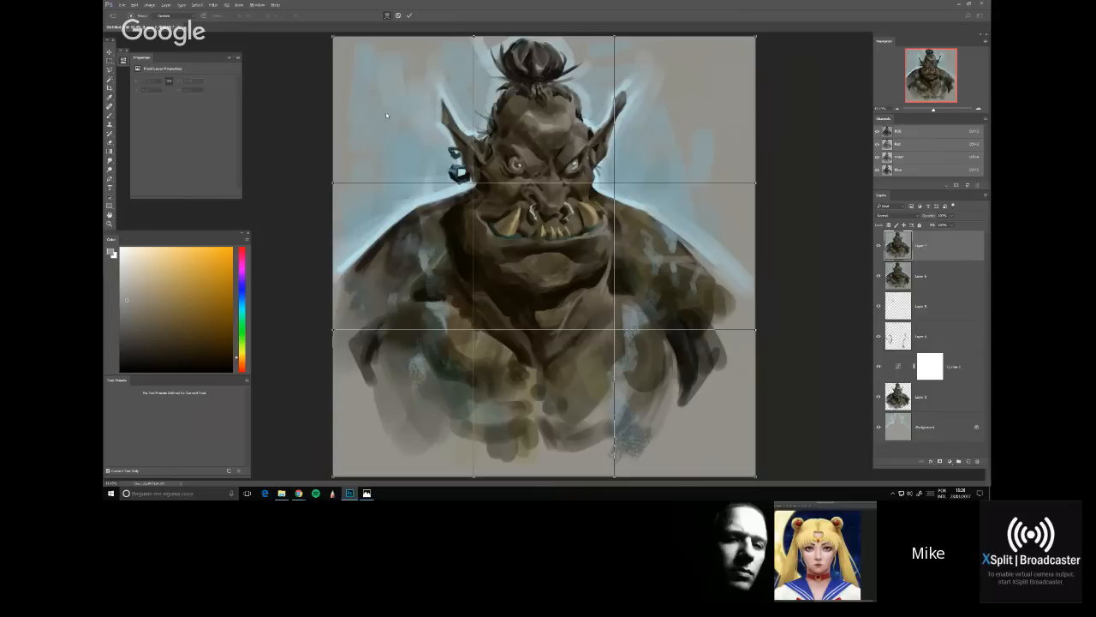
key(ctrl+minus)
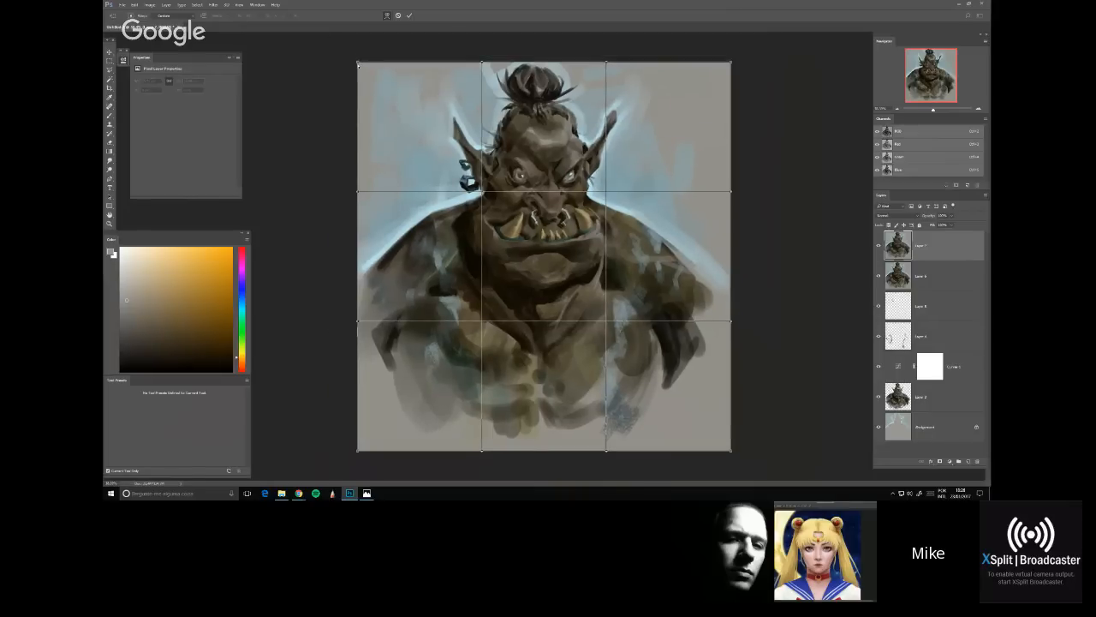
drag(358, 62, 352, 54)
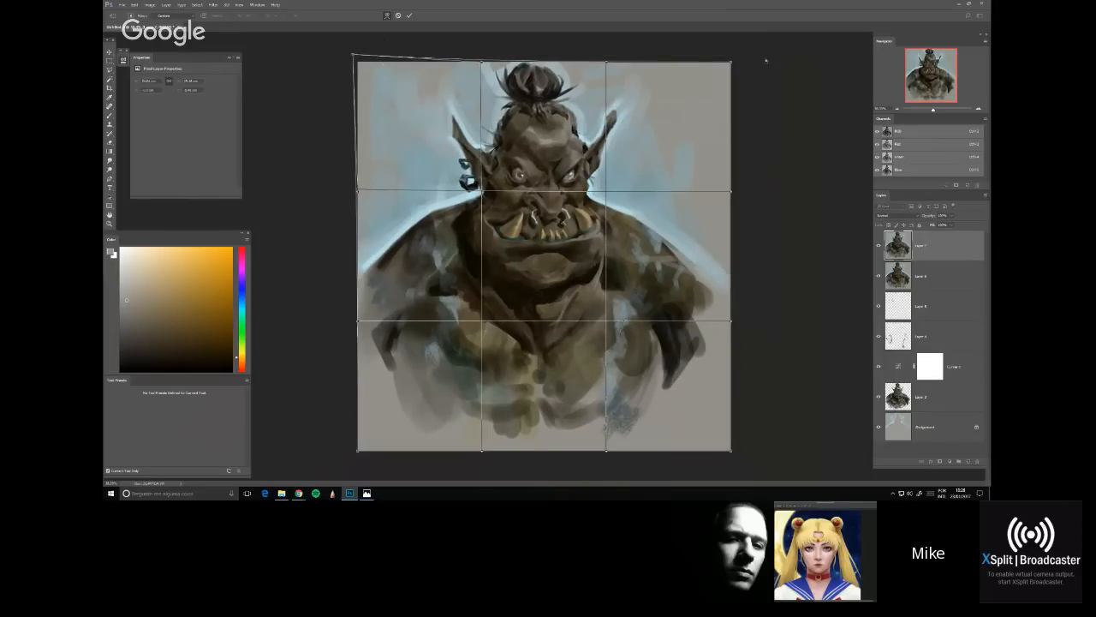
drag(730, 61, 730, 55)
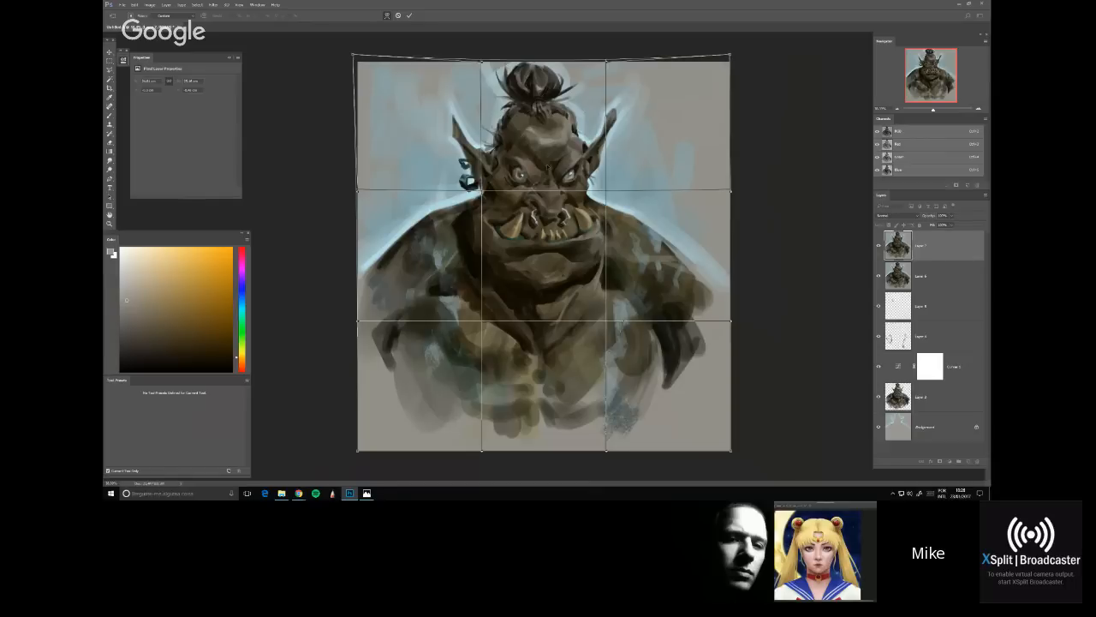
drag(536, 225, 537, 231)
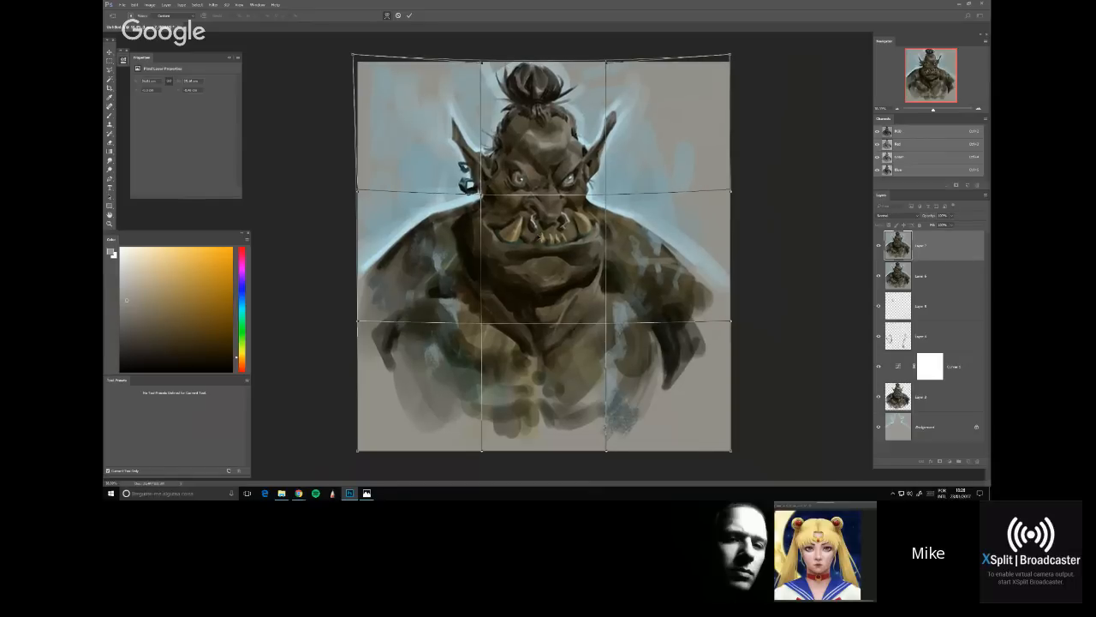
key(Return)
key(b)
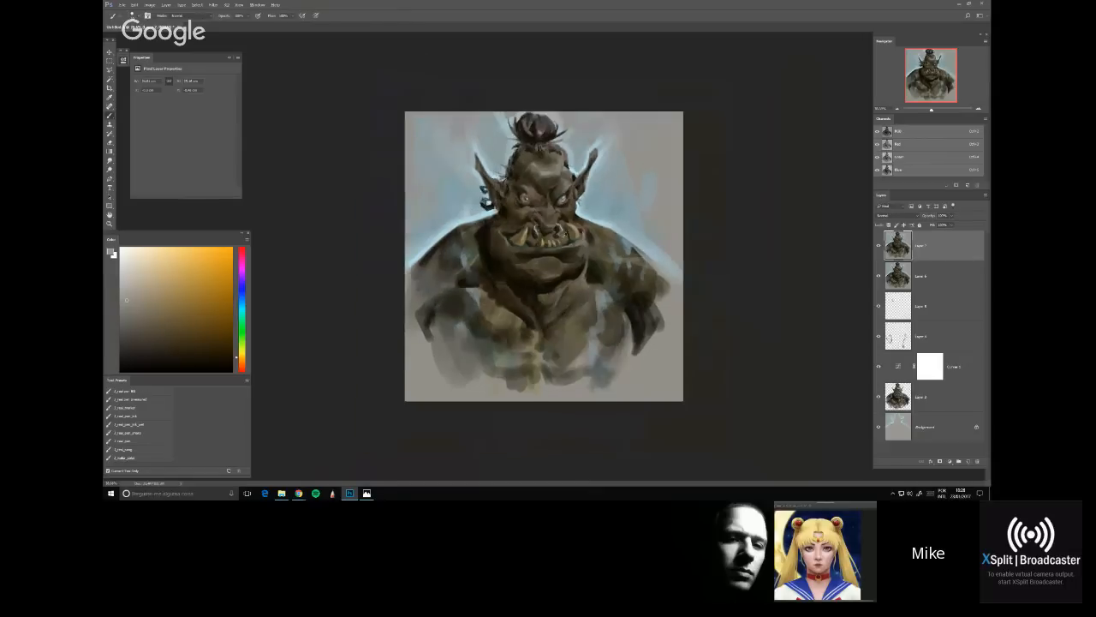
Rework the upper edges of both shoulders with a dark muted blue based on tones sampled from the painting
scroll(567, 229, up, 1)
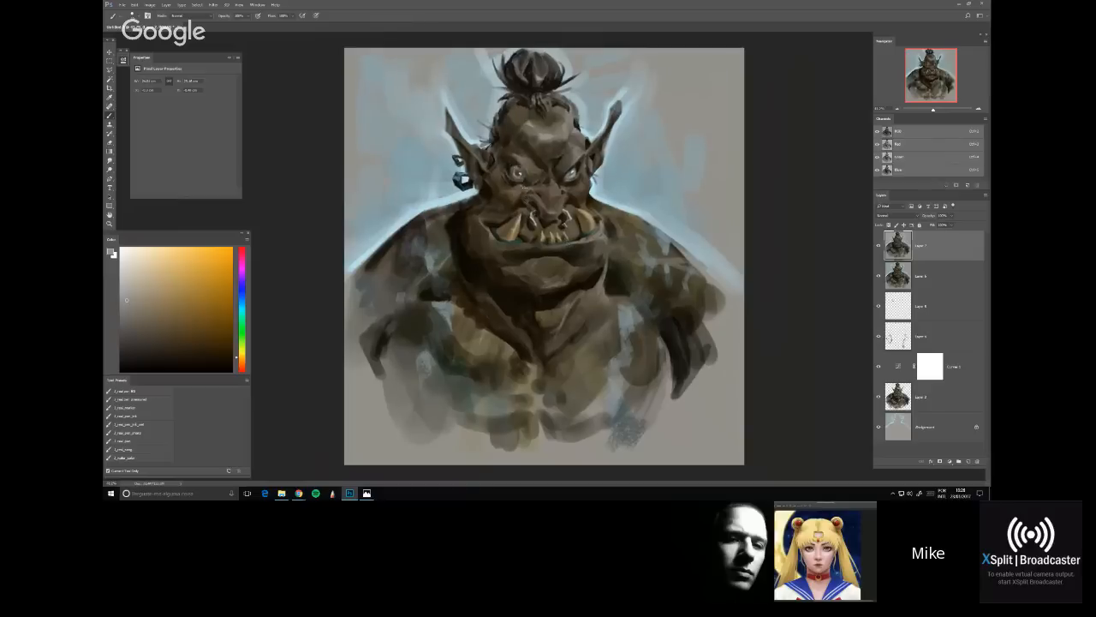
right_click(602, 174)
alt+click(399, 233)
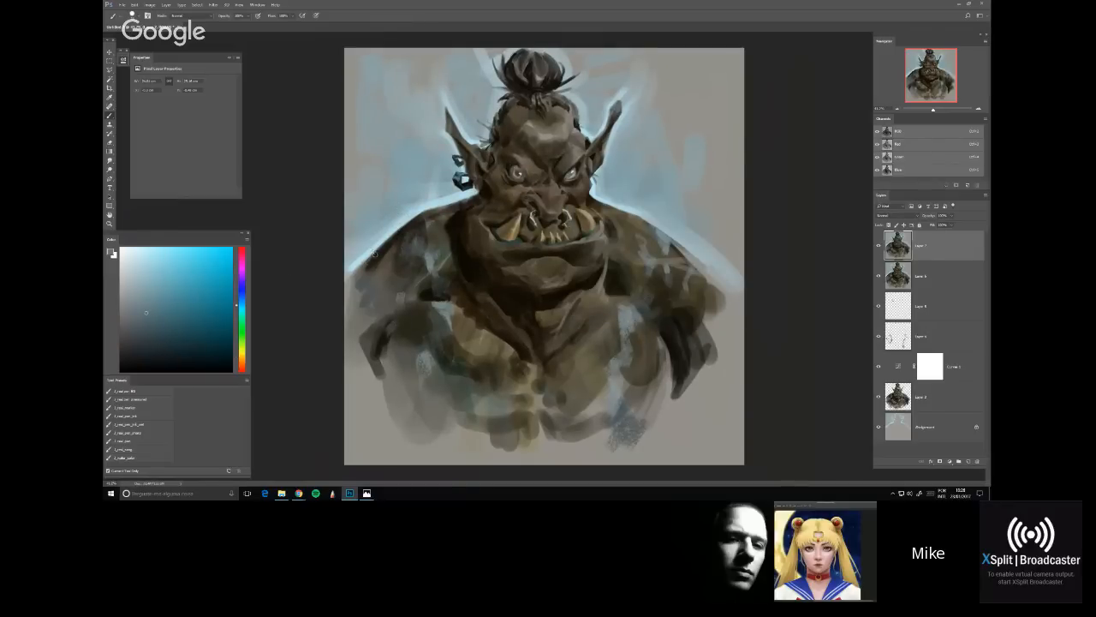
click(175, 318)
drag(353, 275, 382, 244)
mouse_move(680, 248)
mouse_down()
mouse_move(710, 278)
mouse_move(672, 245)
mouse_move(737, 299)
mouse_move(679, 248)
mouse_move(711, 271)
mouse_up()
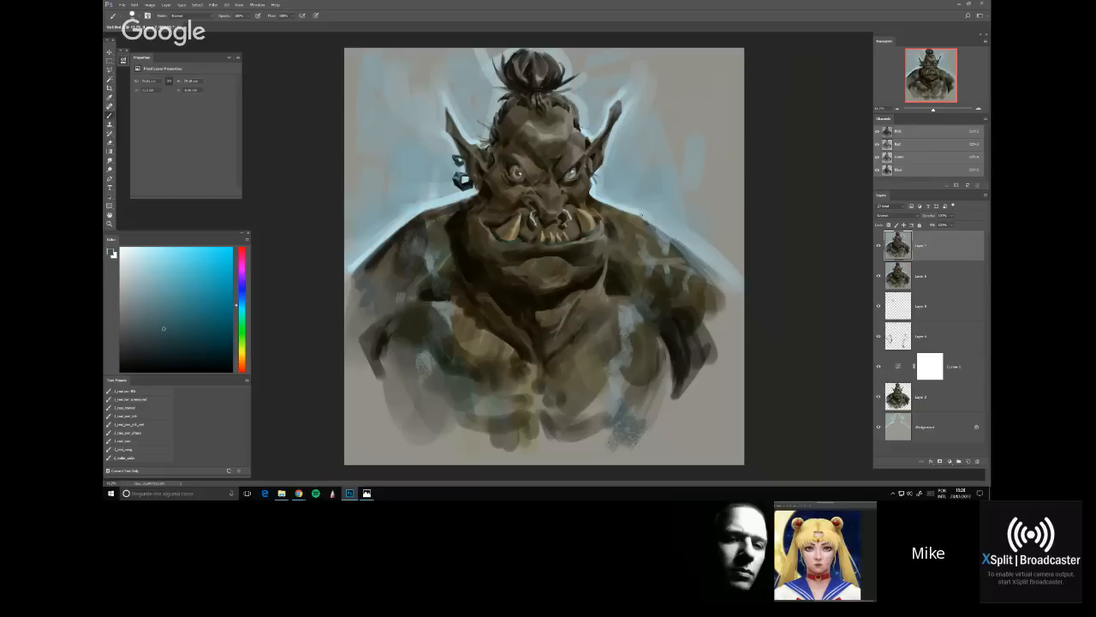
alt+click(638, 235)
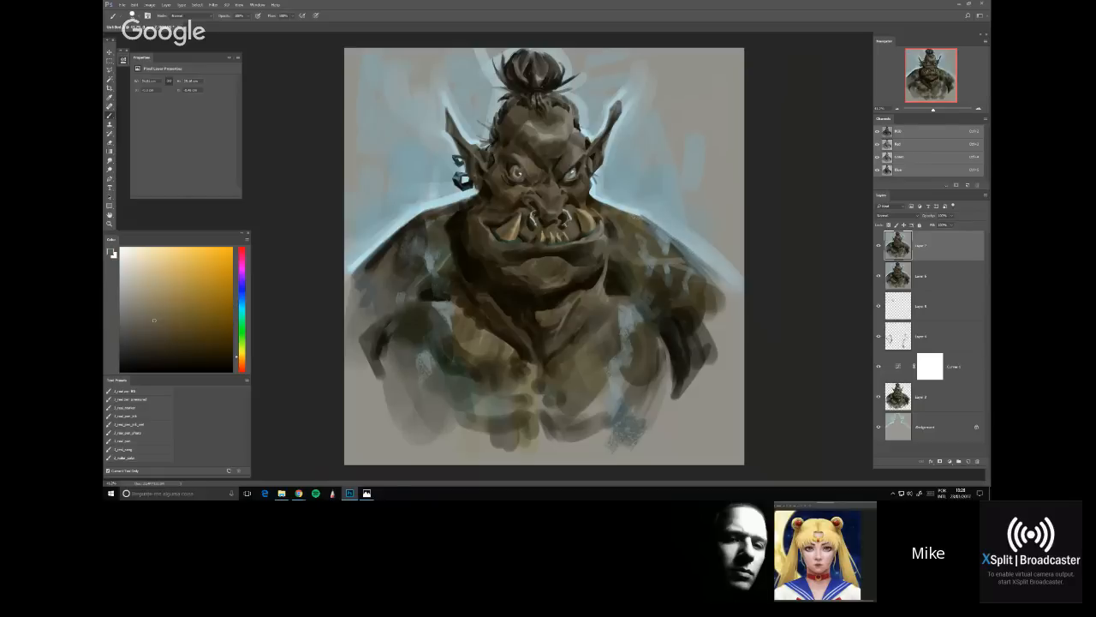
Add a new layer and paint a thin pale blue rim light inside a lassoed area along the near cheek and jaw
alt+click(594, 212)
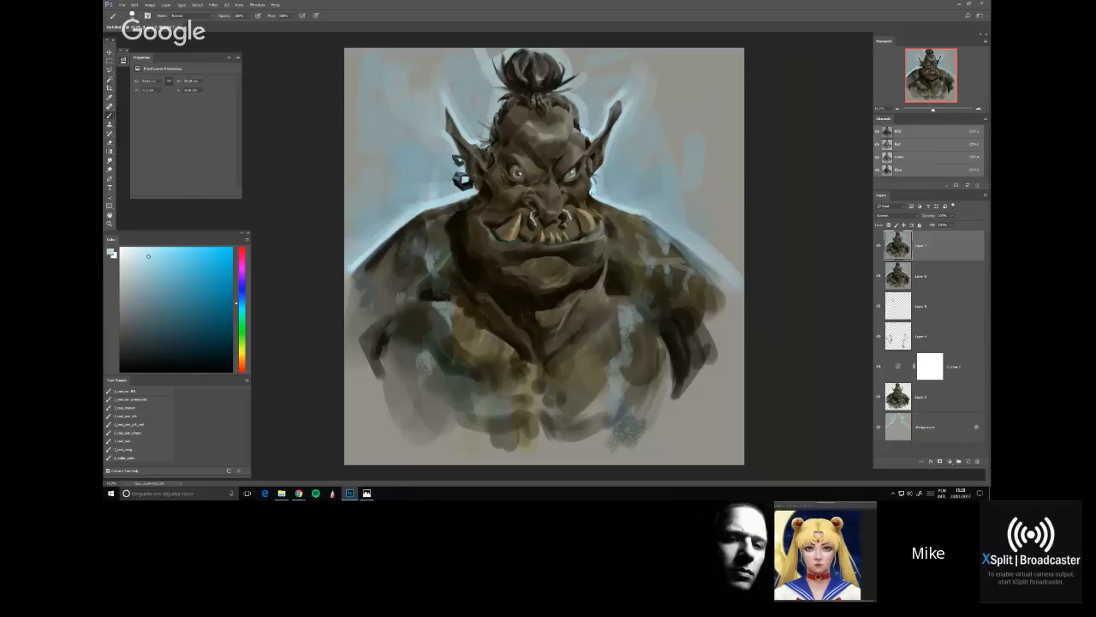
alt+click(596, 199)
key(ctrl+shift+alt+n)
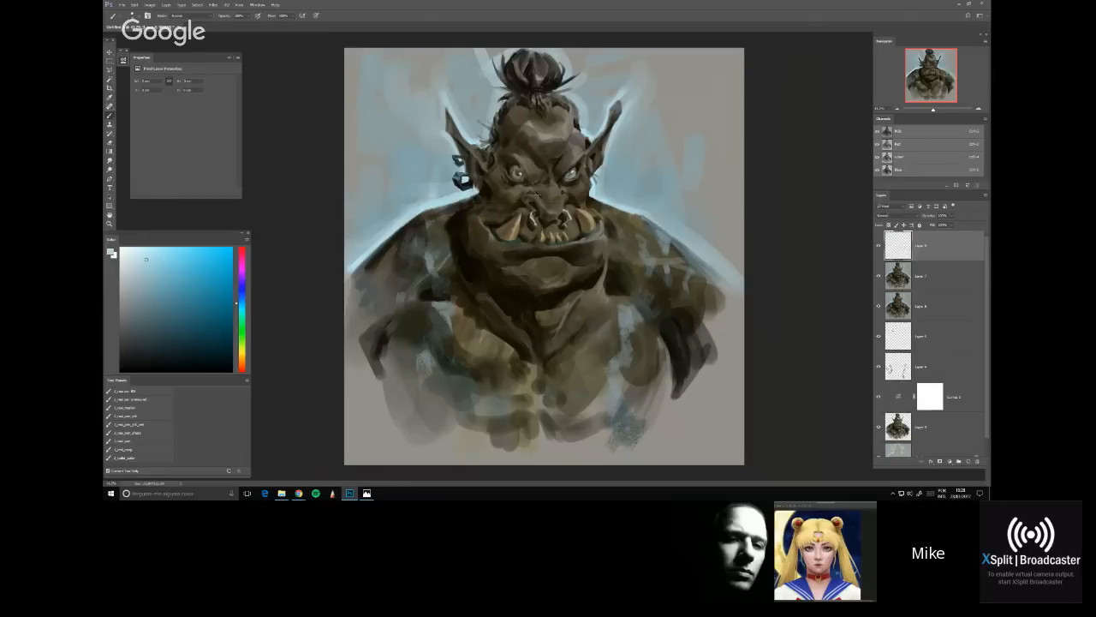
key(l)
mouse_move(478, 204)
mouse_down()
mouse_move(466, 238)
mouse_move(474, 215)
mouse_move(495, 208)
mouse_move(473, 211)
mouse_up()
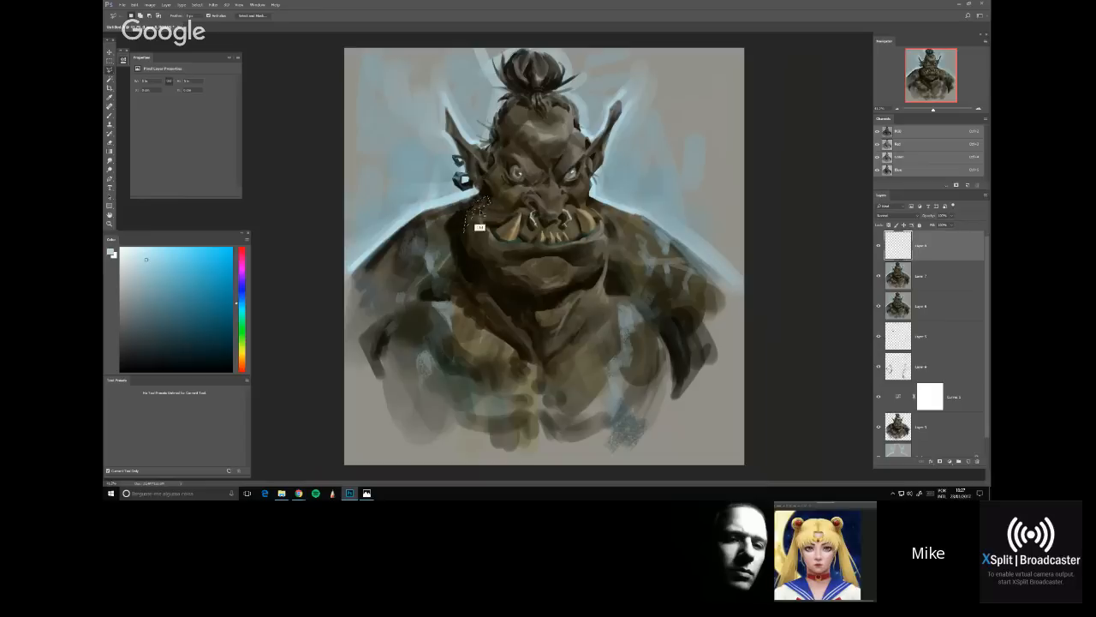
key(b)
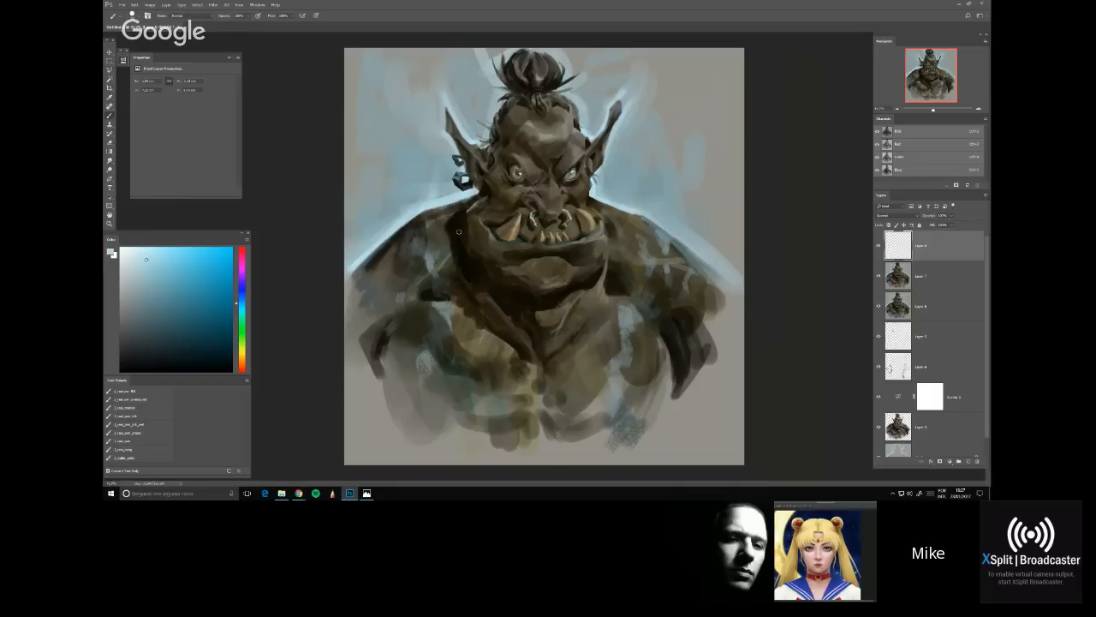
drag(467, 212, 467, 225)
Paint fine pale blue rim-light accents around the near ear and side of the head, undoing unwanted strokes
scroll(442, 144, up, 1)
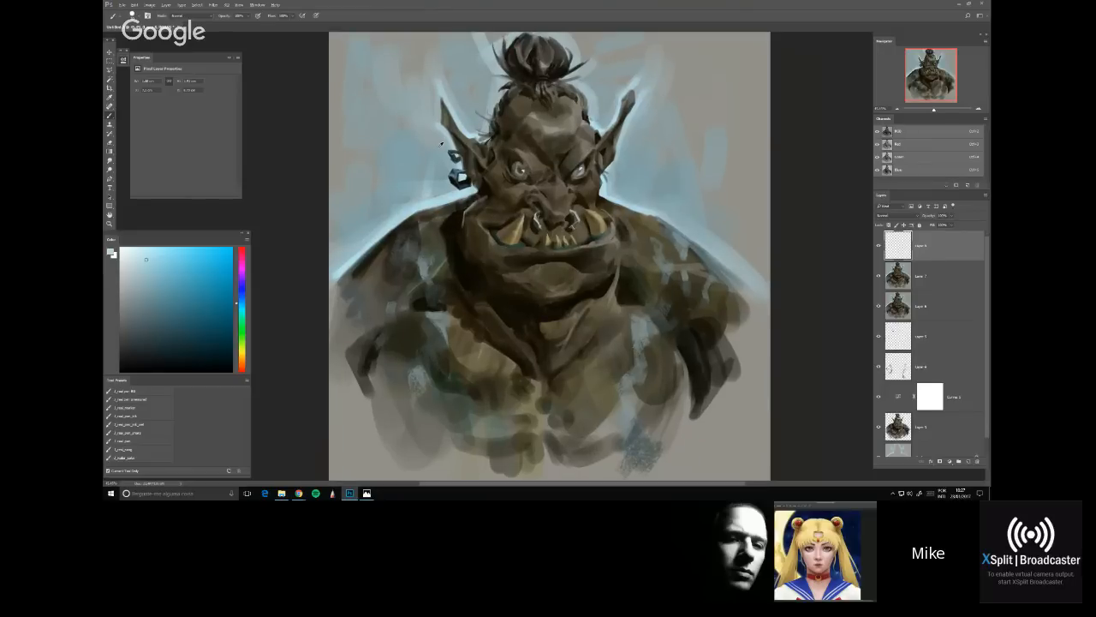
scroll(442, 144, up, 1)
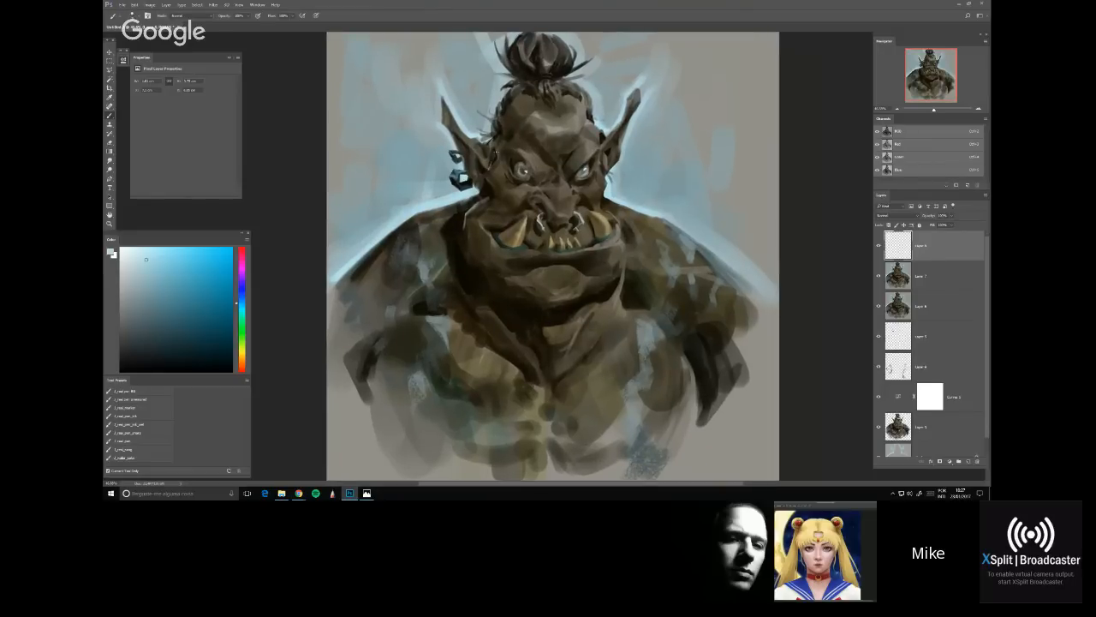
mouse_move(494, 160)
mouse_down()
mouse_move(491, 171)
mouse_move(512, 121)
mouse_up()
drag(496, 119, 511, 115)
key(ctrl+z)
drag(475, 161, 488, 143)
key(ctrl+z)
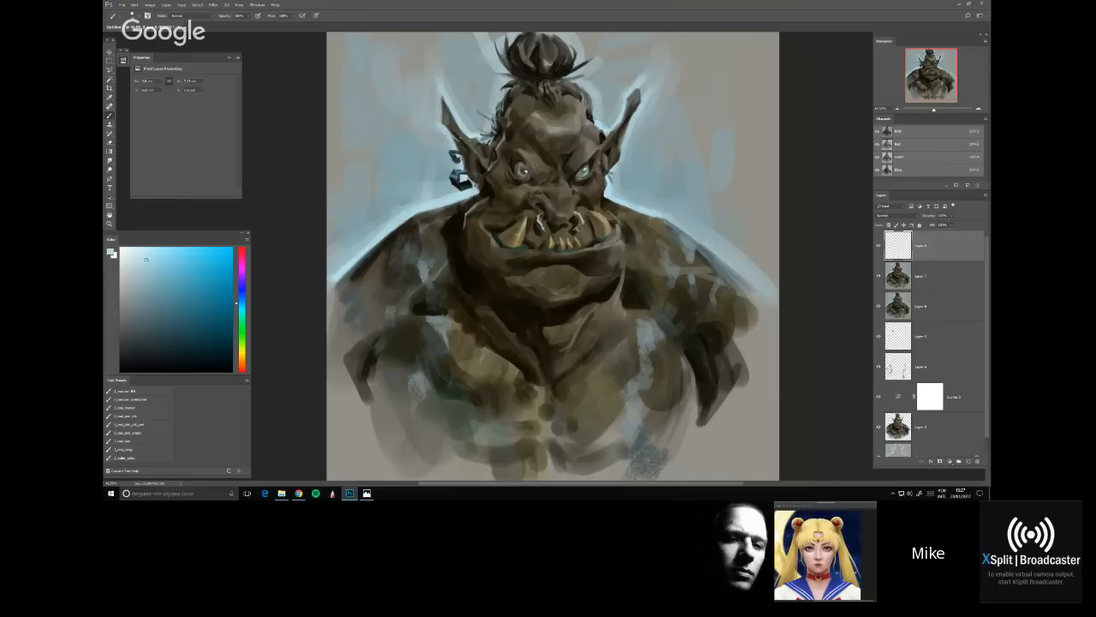
drag(463, 143, 476, 161)
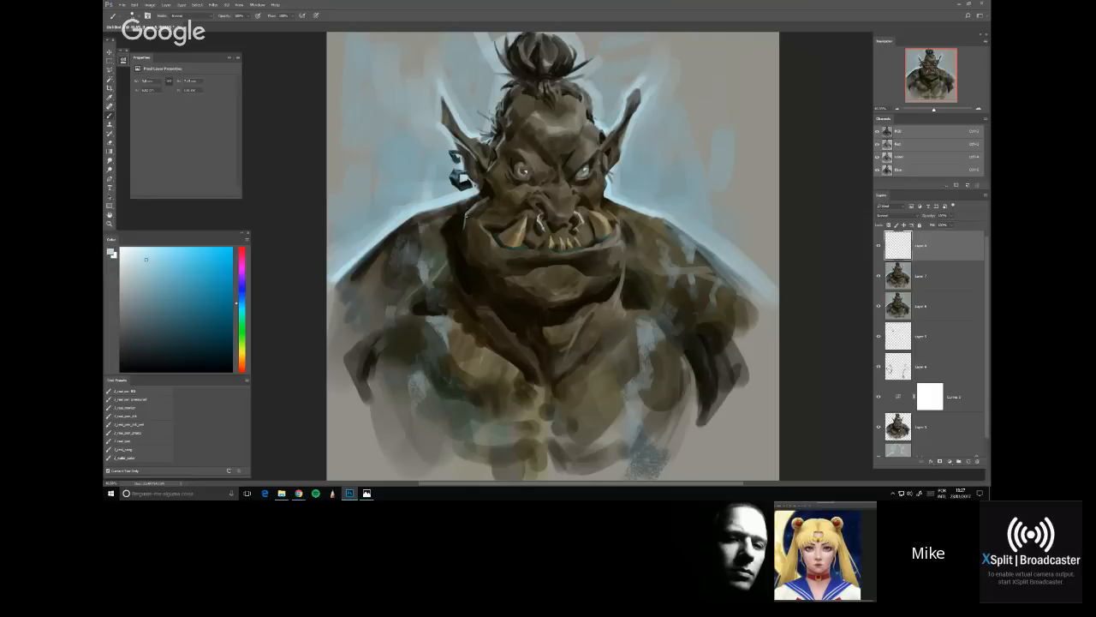
Try softening the near jaw's rim light with muted grey-blue and pale blue tones sampled from the cheek edge
alt+click(477, 215)
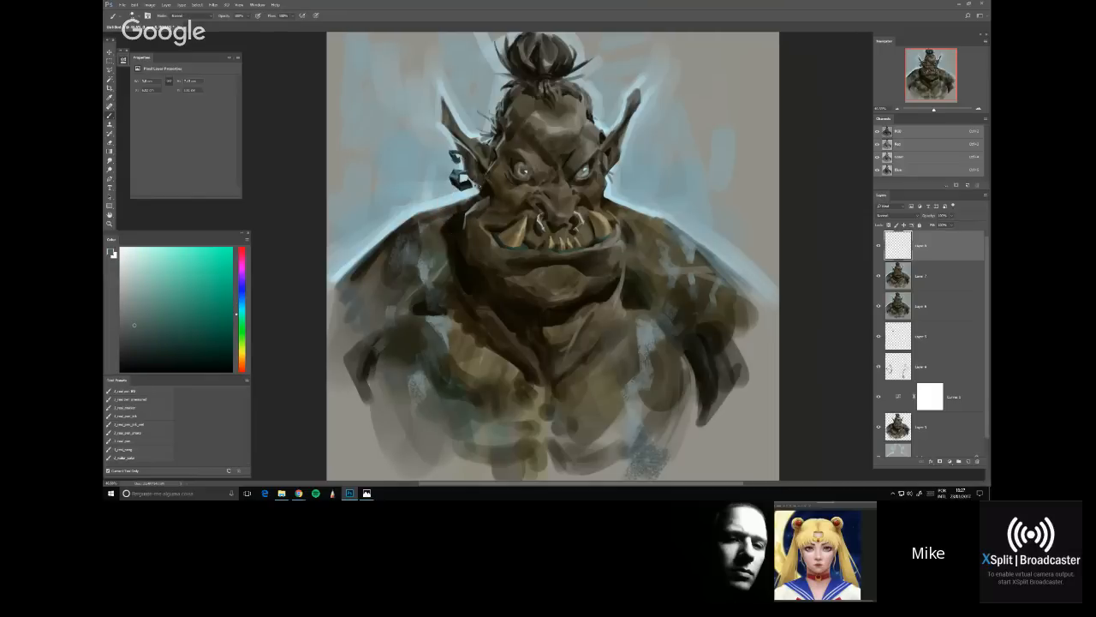
alt+click(471, 210)
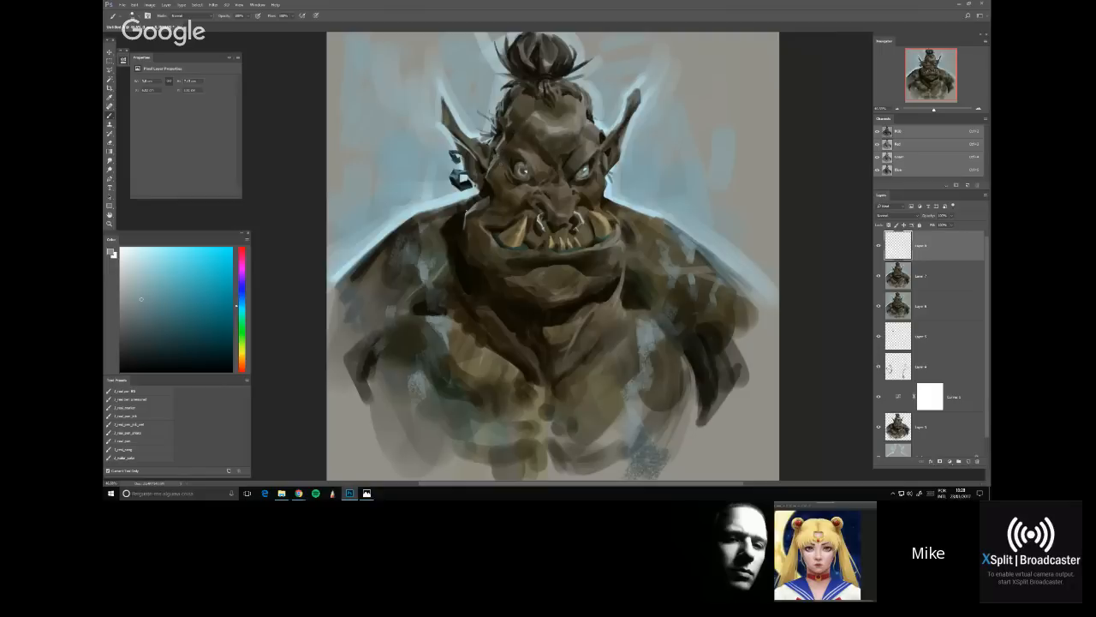
alt+click(467, 216)
drag(471, 233, 468, 259)
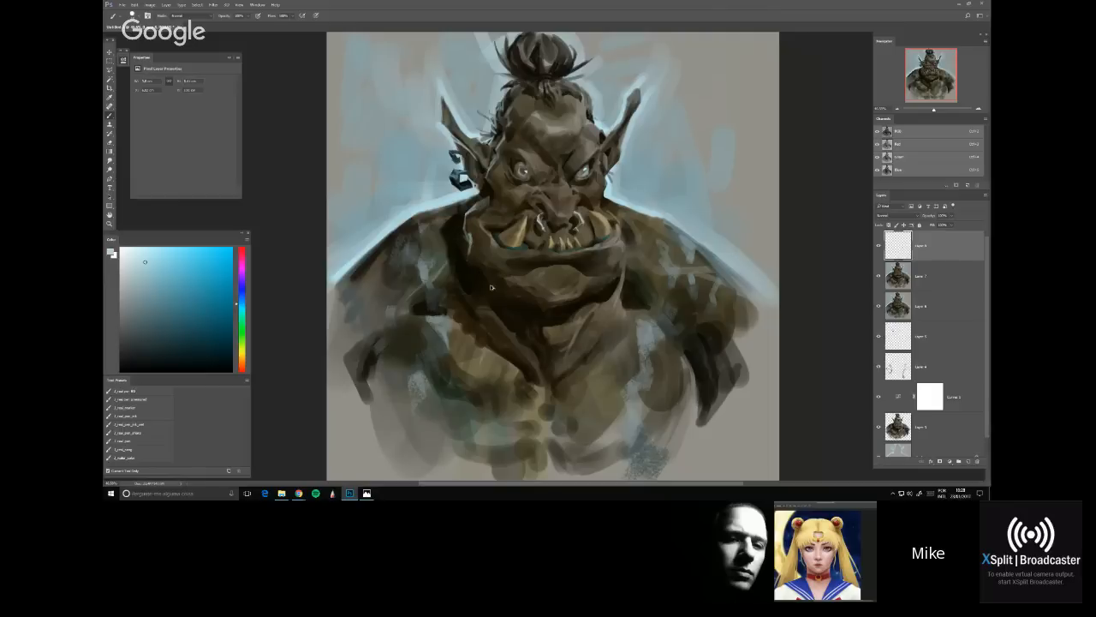
key(ctrl+z)
Mirror the canvas and paint pale blue rim light along the far cheek and the edge of the far ear
scroll(496, 289, down, 2)
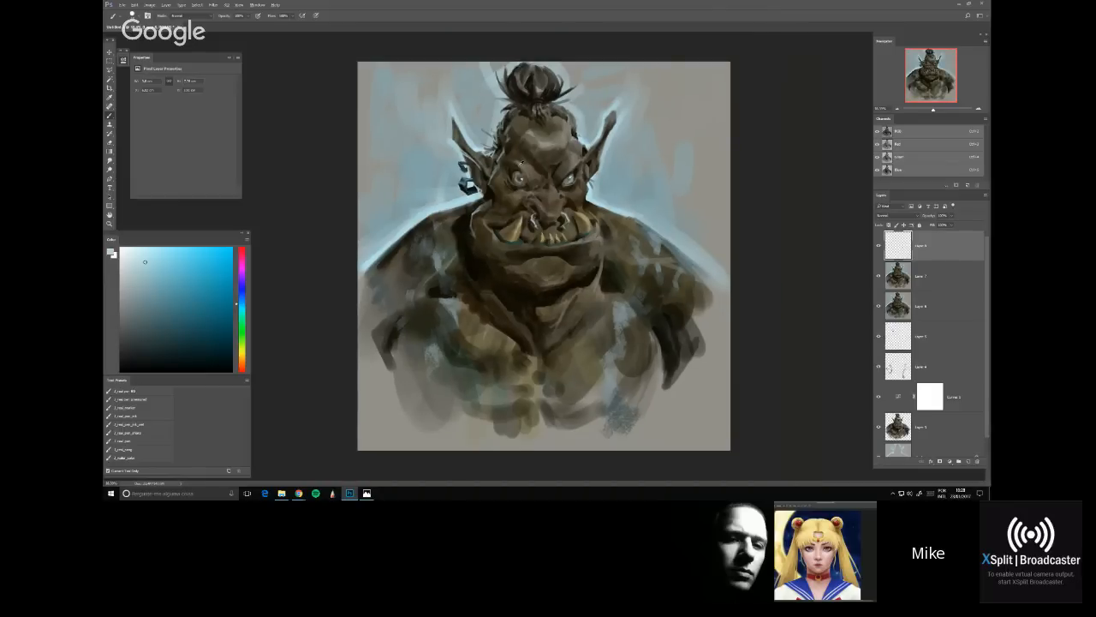
key(ctrl+minus)
key(ctrl+plus)
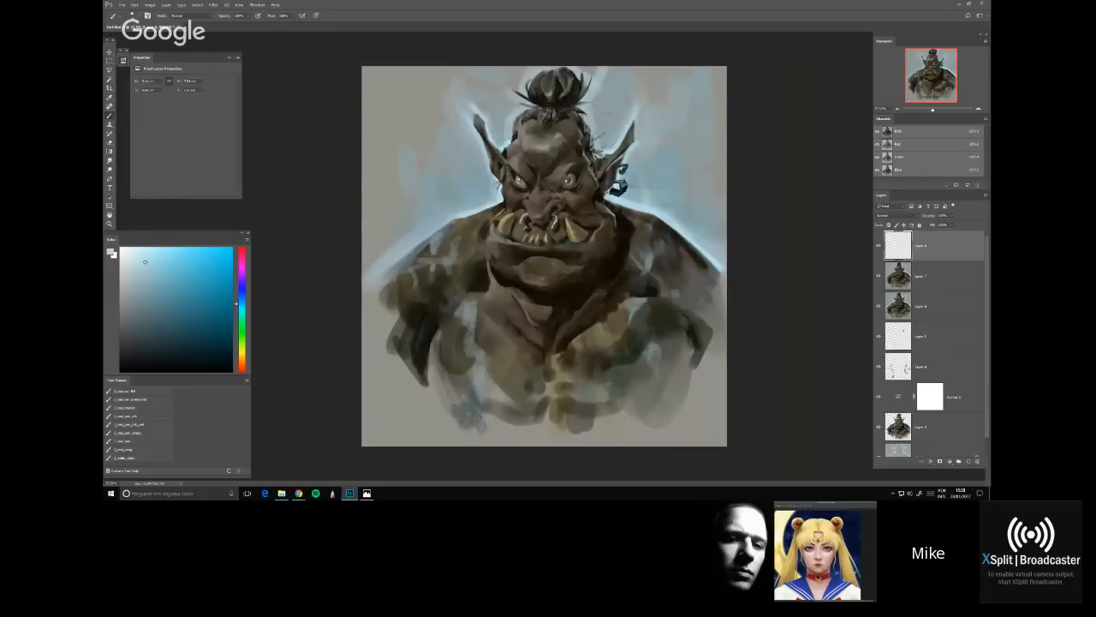
drag(508, 208, 499, 215)
drag(503, 177, 502, 205)
drag(508, 150, 506, 161)
Refine the rim light beside the jaw under the earringed ear with sampled grey-blue tones and mirror the canvas back
click(148, 284)
key(])
alt+click(614, 214)
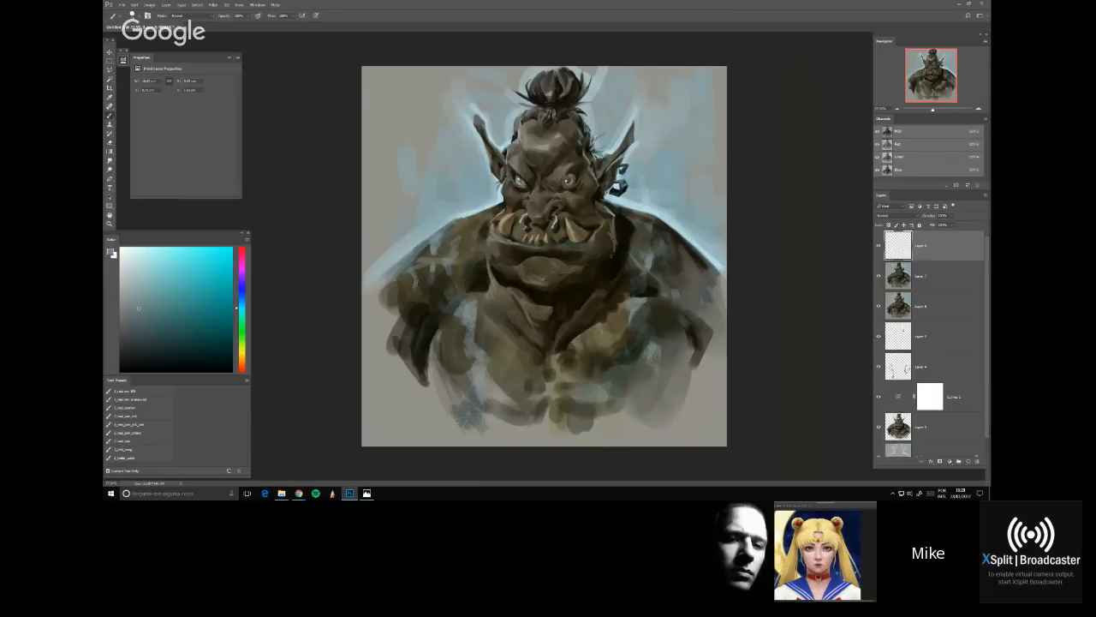
key(e)
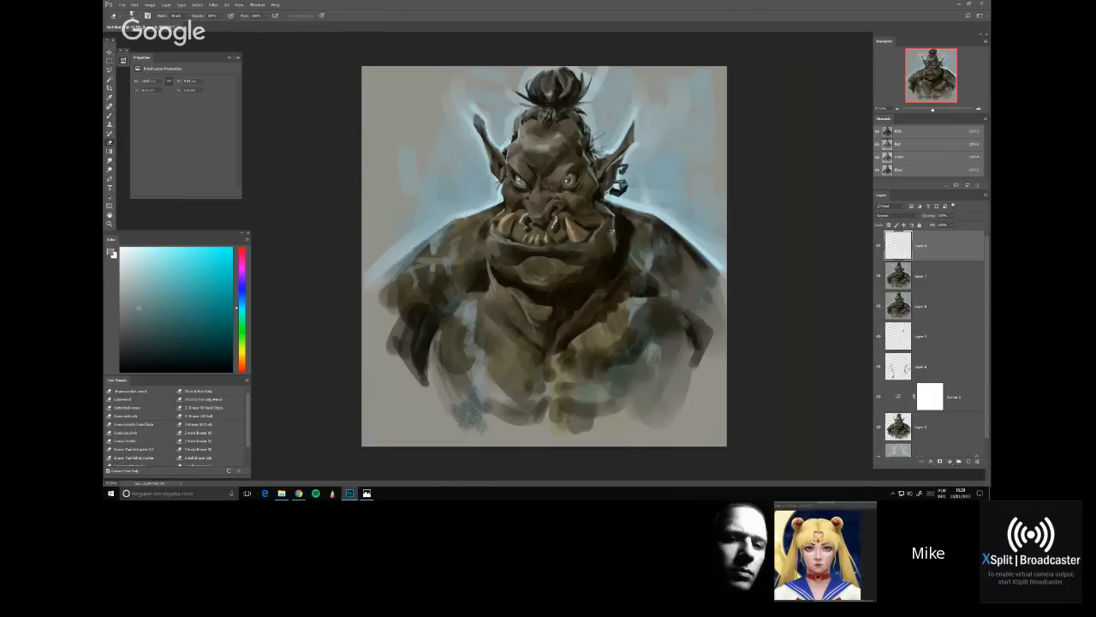
key(b)
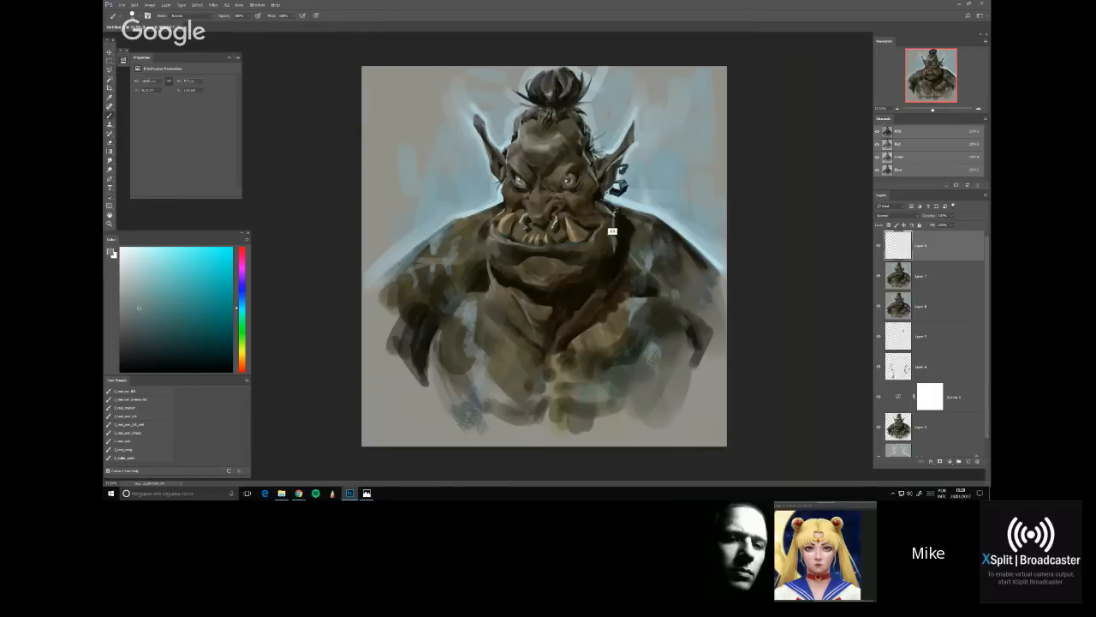
alt+click(628, 219)
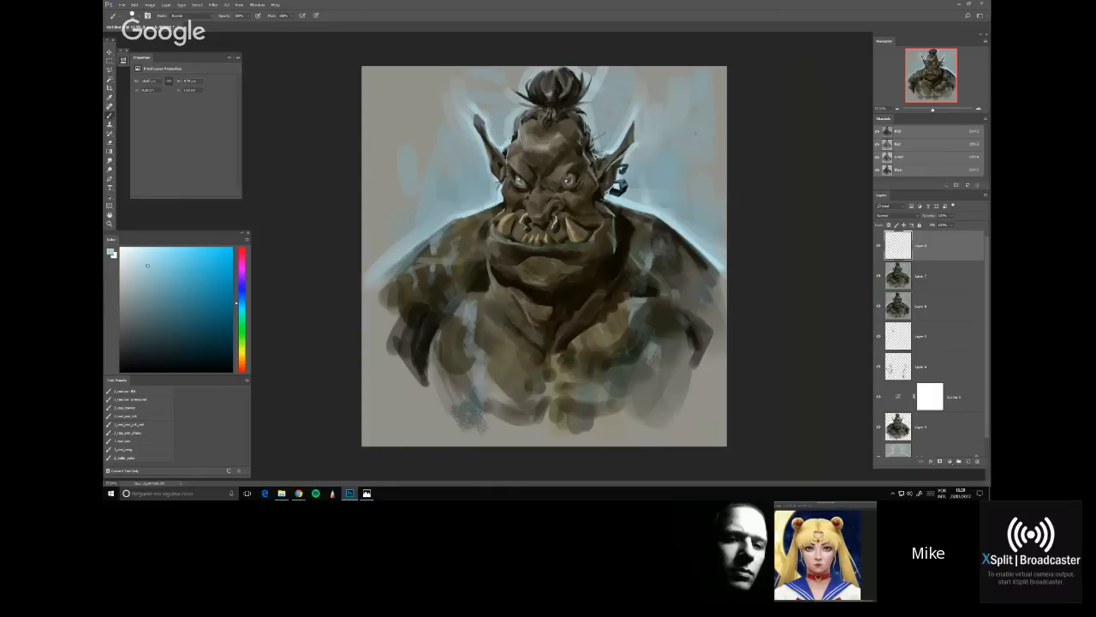
key(h)
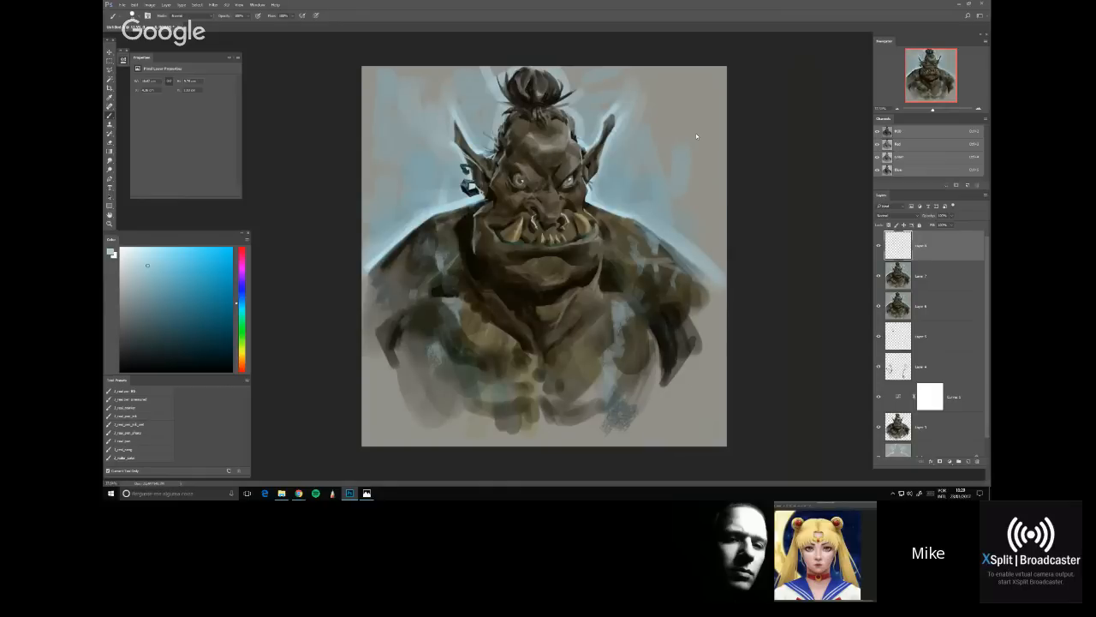
drag(467, 291, 471, 220)
key(ctrl+alt+z)
key(ctrl+alt+z)
key(ctrl+alt+z)
key(alt+Tab)
click(801, 139)
Sample the pale blue glow along the near shoulder and choose a more saturated light blue for the rim-light accents
scroll(587, 221, up, 1)
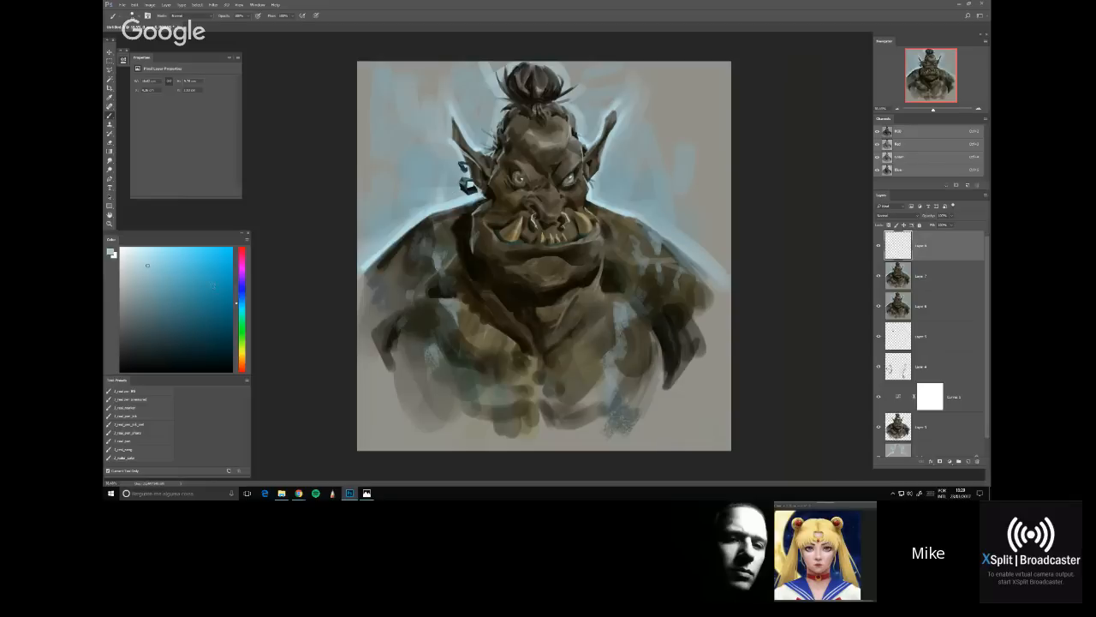
alt+click(445, 204)
click(178, 256)
key(ctrl+minus)
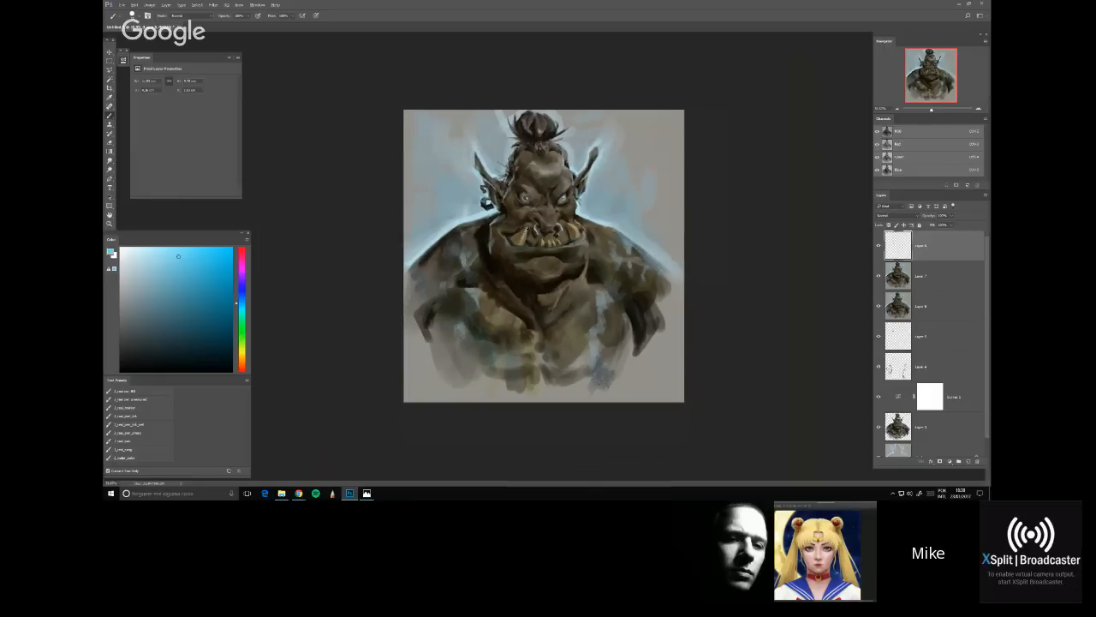
key(ctrl+plus)
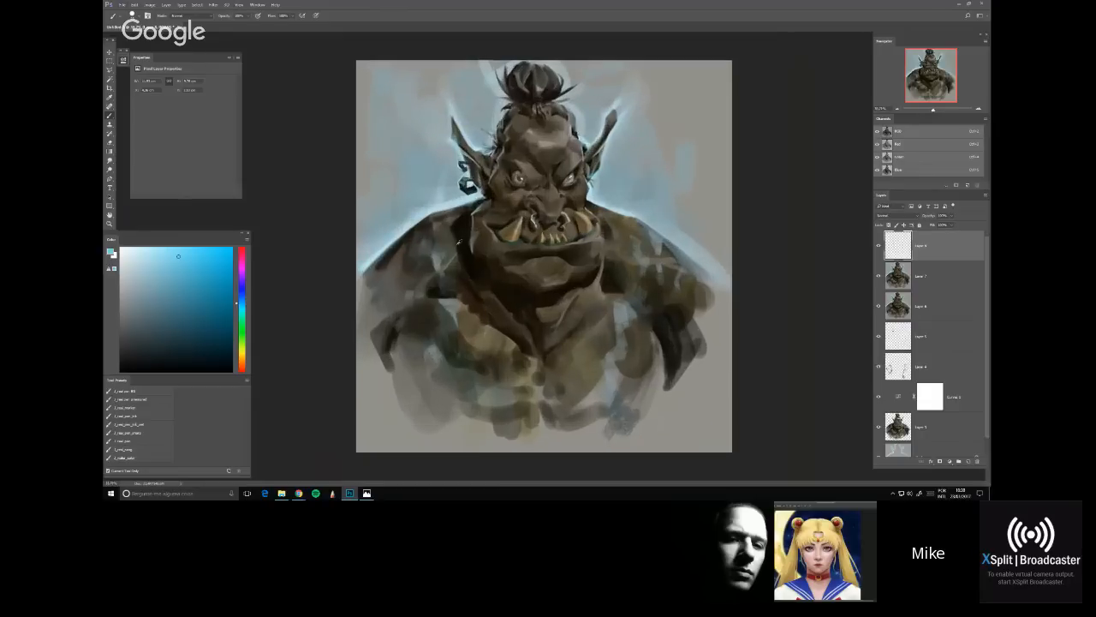
Choose a light, desaturated cyan-grey and paint small highlights into the orc's eyes
scroll(458, 242, up, 1)
drag(545, 139, 489, 209)
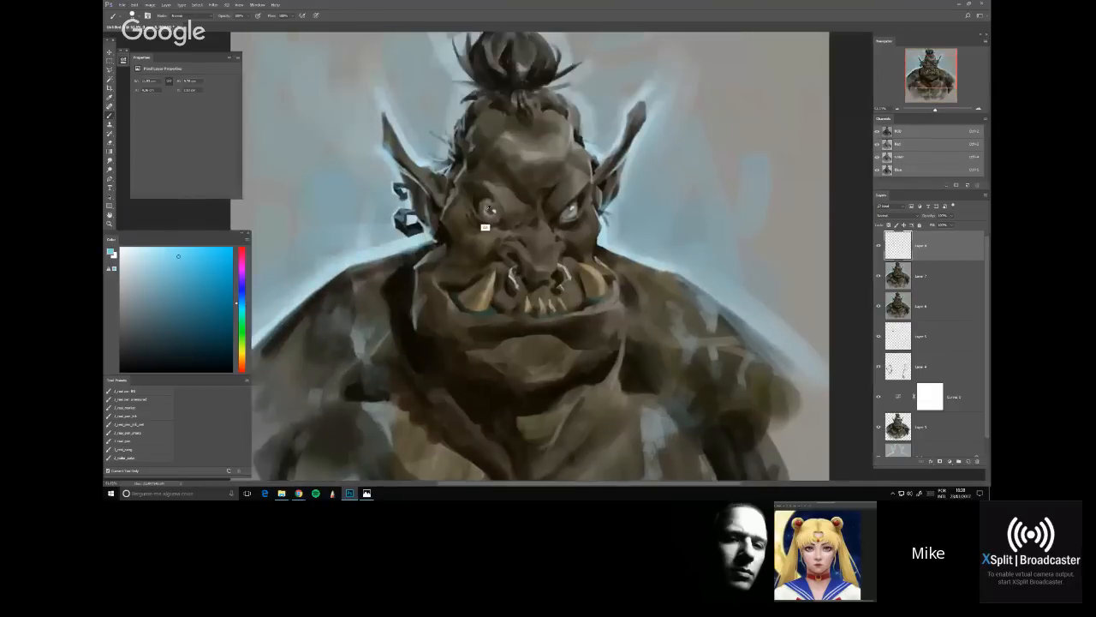
click(152, 305)
click(241, 311)
click(135, 315)
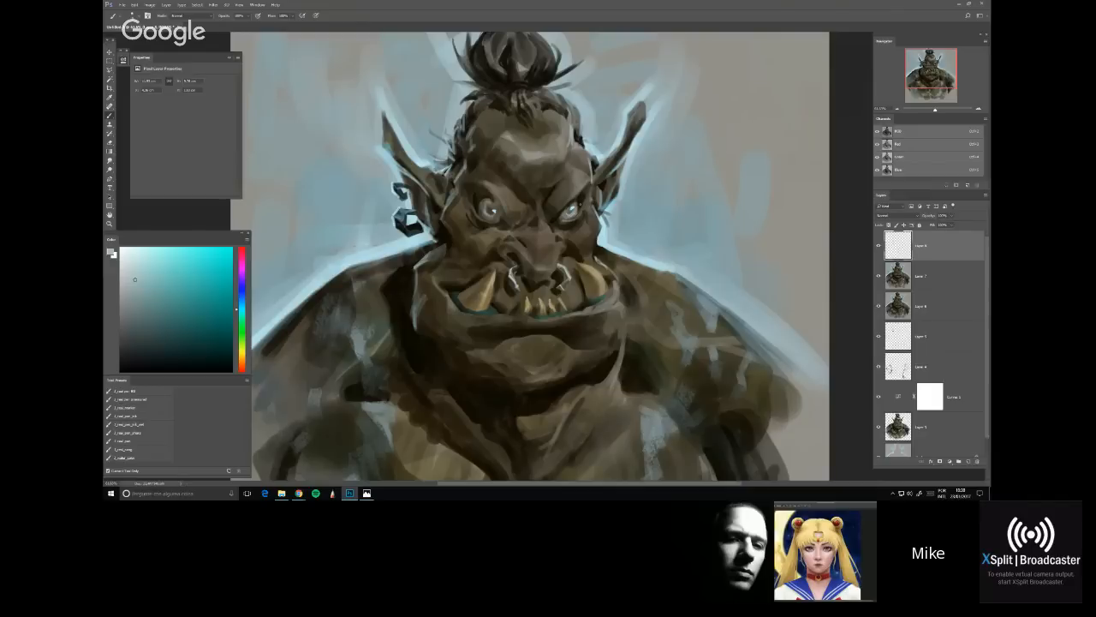
drag(531, 257, 522, 213)
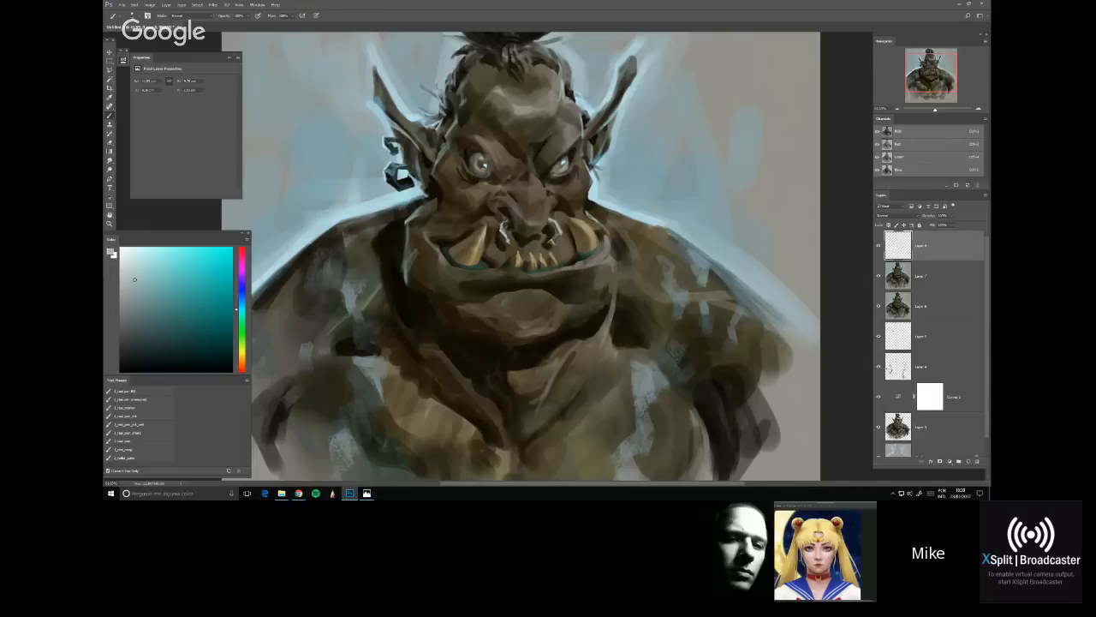
scroll(566, 157, down, 1)
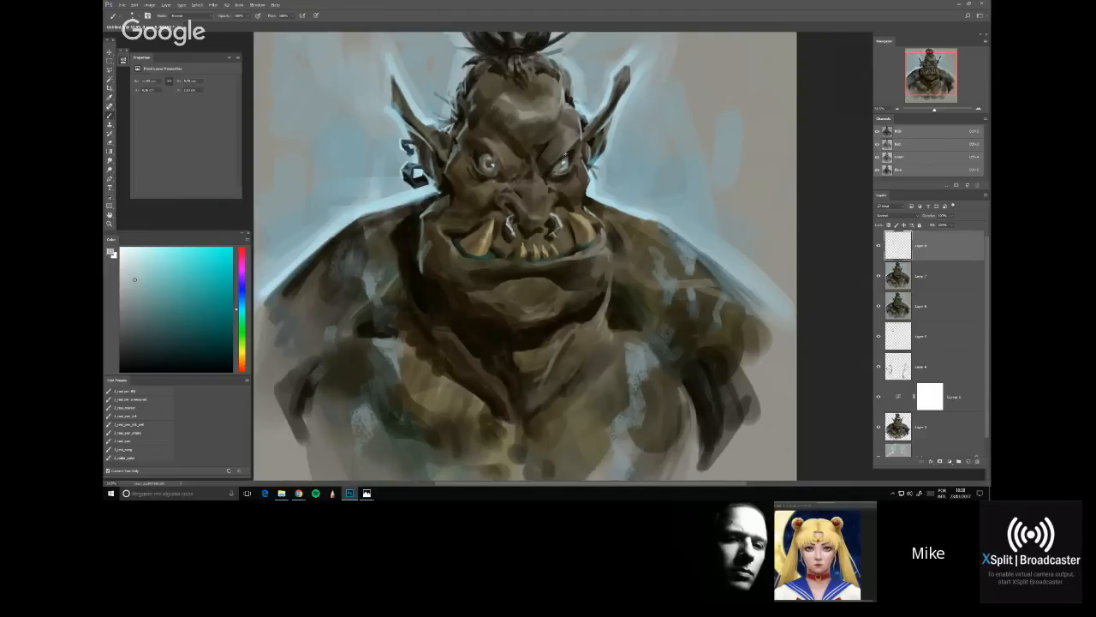
Mirror the canvas and refine the hairline and sides of the head with sampled dark and blue-grey tones
key(h)
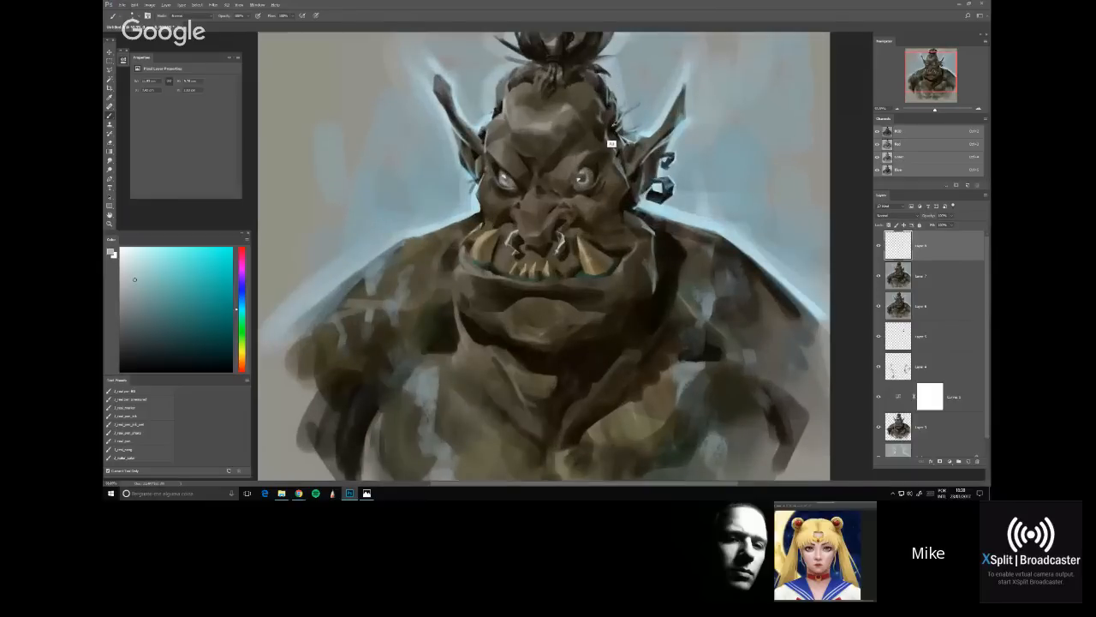
alt+click(612, 143)
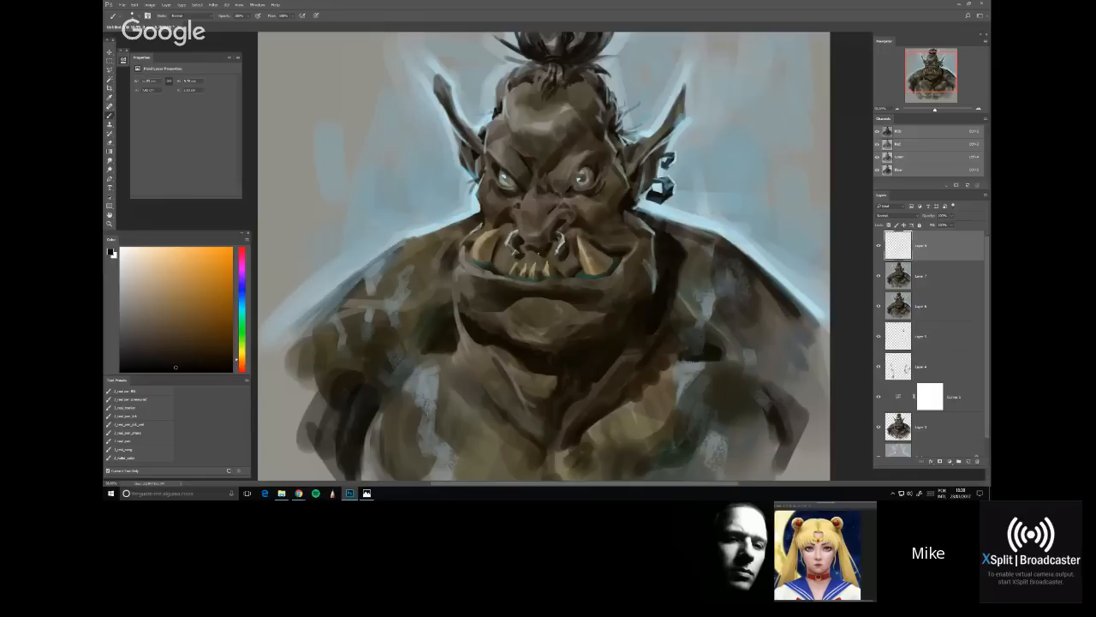
alt+click(548, 141)
alt+click(490, 174)
alt+click(419, 150)
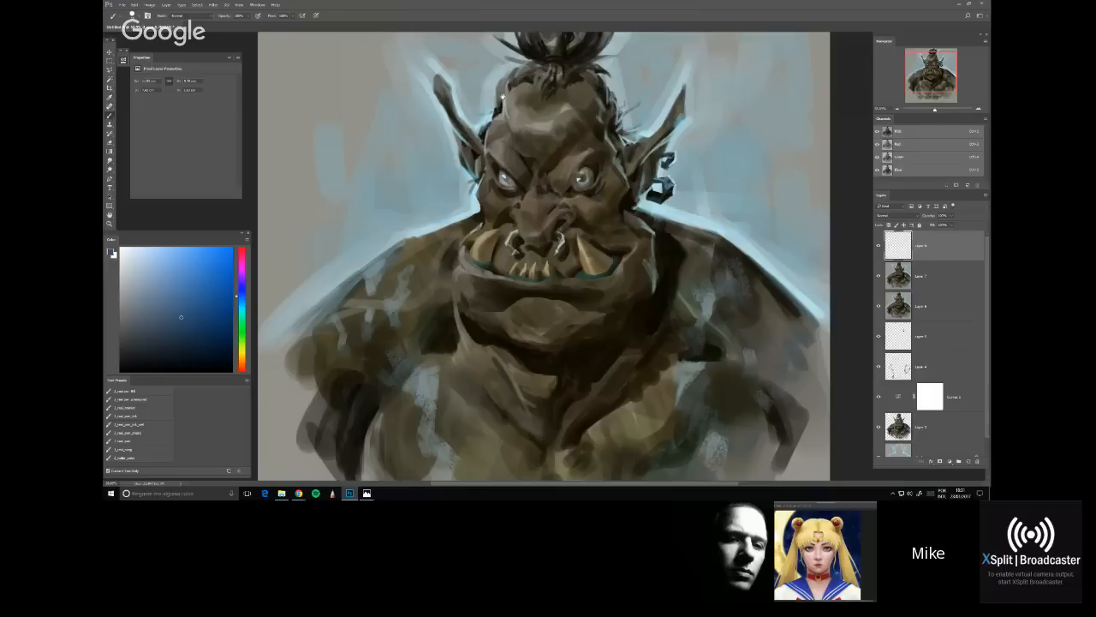
drag(503, 98, 489, 135)
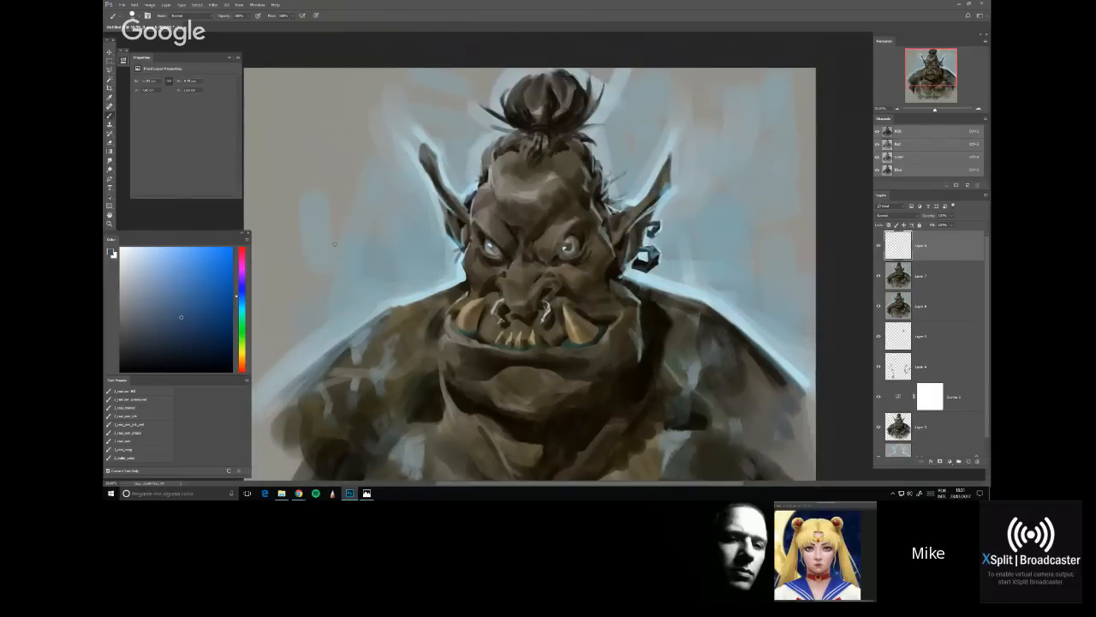
Paint muted blue accents beside the far ear and cheek, then mirror the canvas back
click(238, 284)
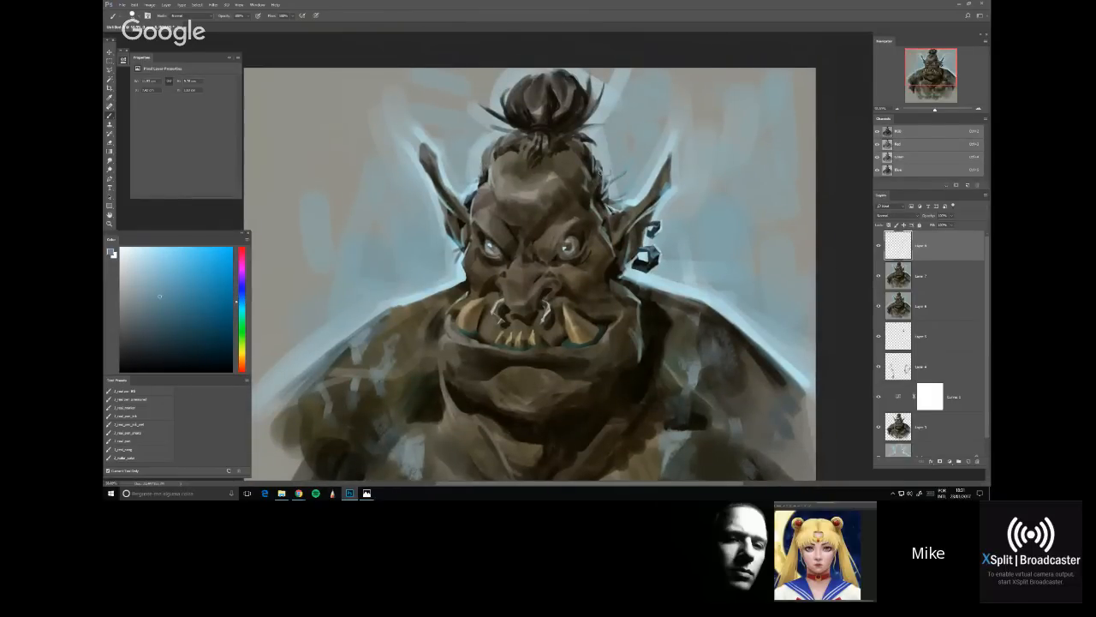
scroll(600, 173, down, 4)
scroll(533, 144, up, 2)
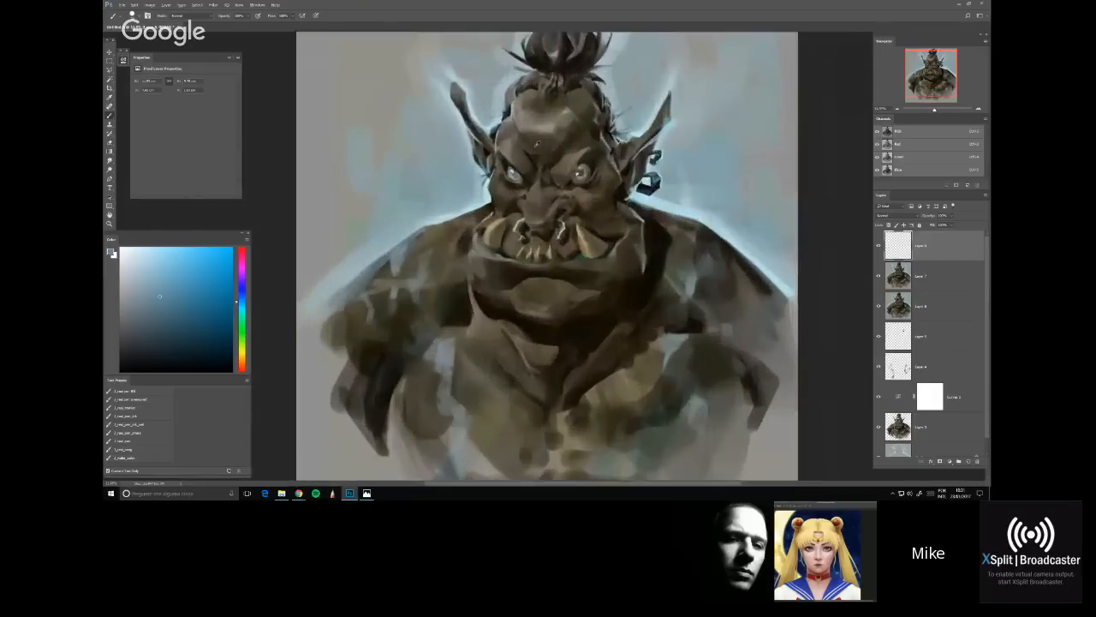
mouse_move(537, 145)
mouse_down()
mouse_move(540, 176)
mouse_move(481, 196)
mouse_up()
alt+click(490, 199)
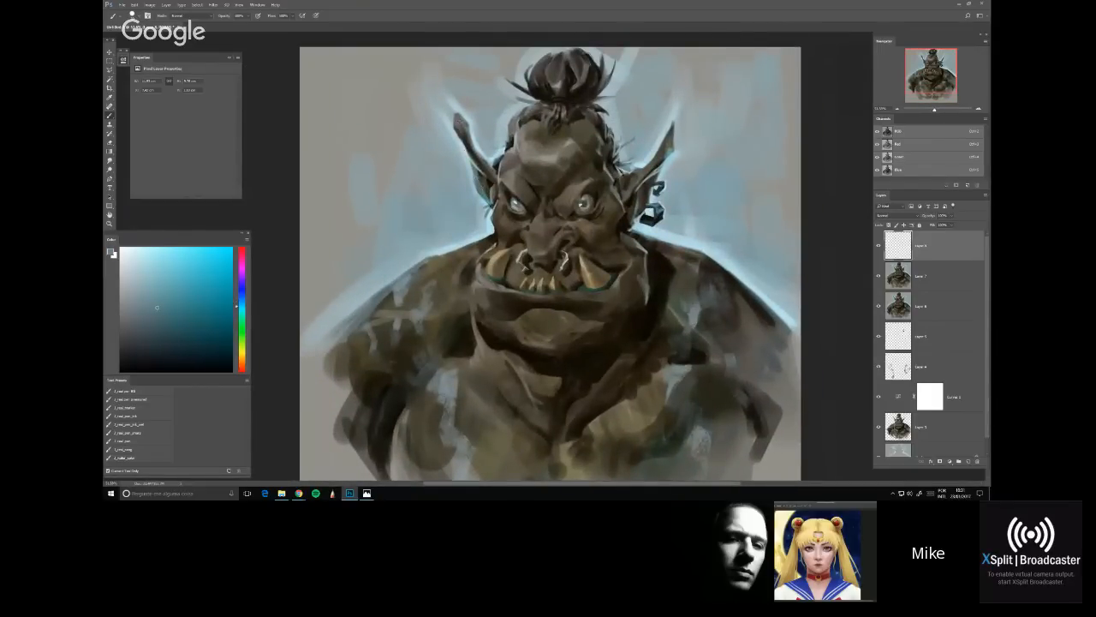
key(ctrl+shift+h)
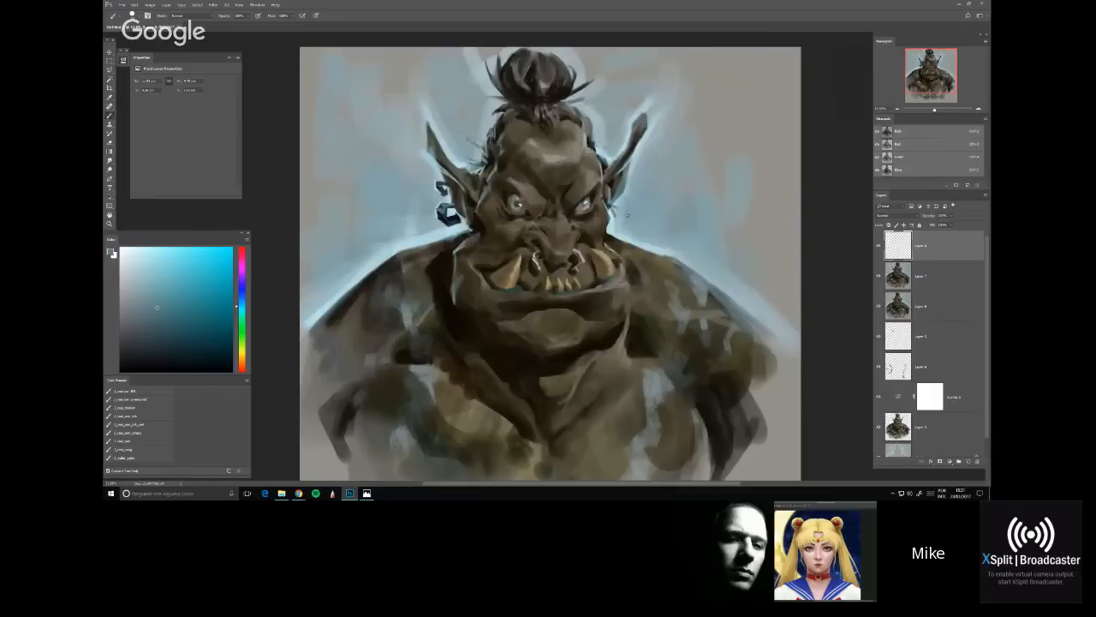
Add short grey-blue edge strokes along the far cheek and below the earringed ear, and reduce the brush size
drag(607, 225, 606, 236)
drag(481, 218, 484, 233)
key(bracketleft)
key(bracketleft)
scroll(560, 219, down, 1)
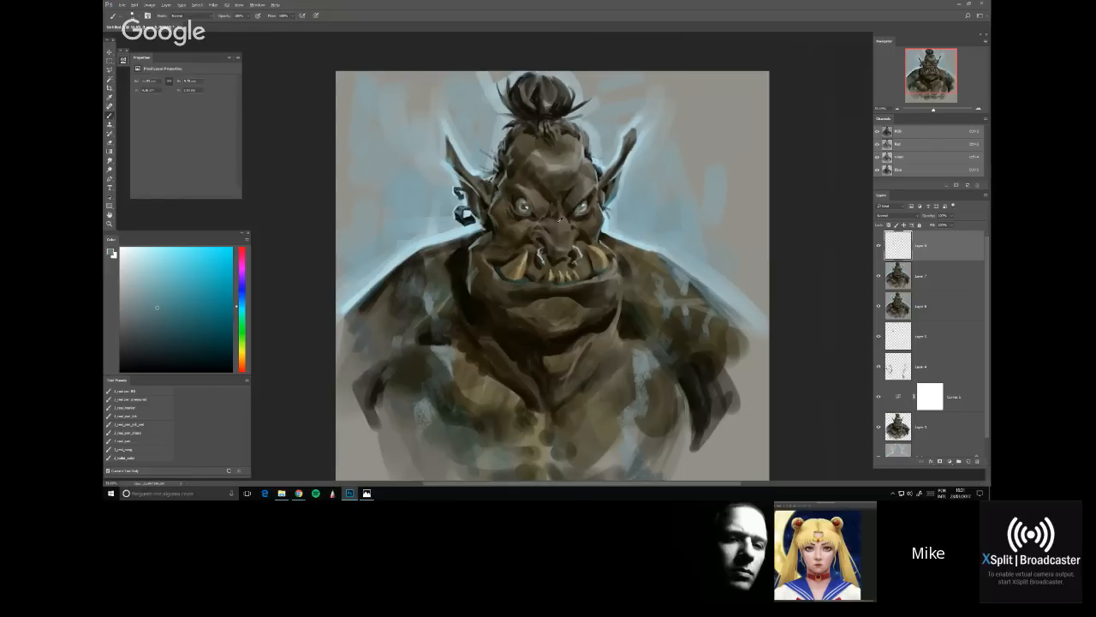
Break up the pale blue streaks on the far side of the chest and shoulder with sampled dark brown and green tones
scroll(560, 219, down, 1)
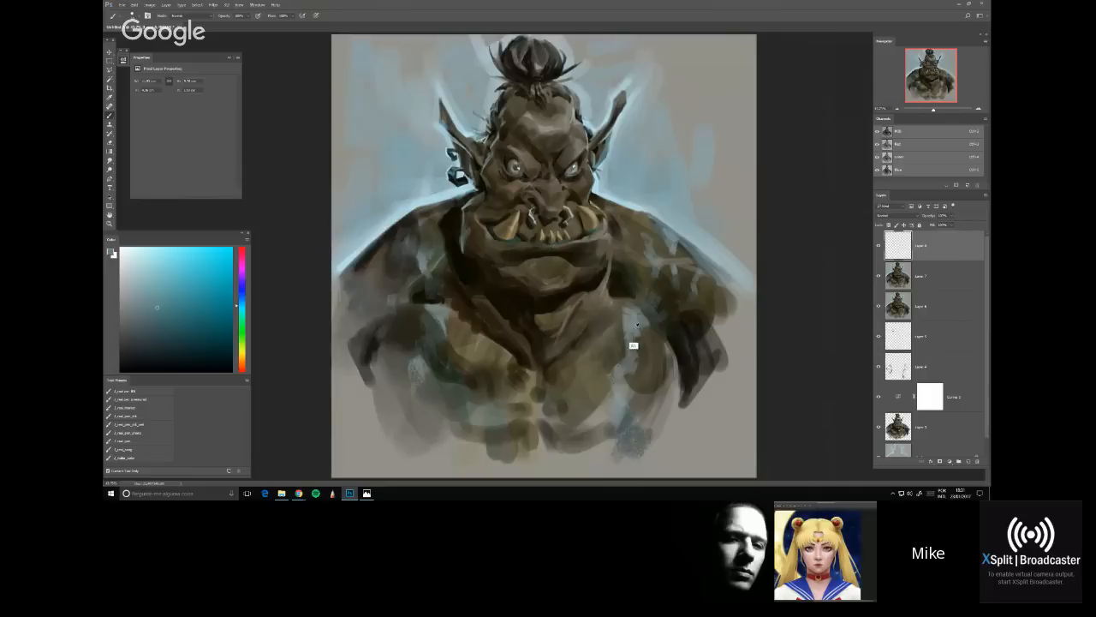
mouse_move(635, 341)
mouse_down()
mouse_move(640, 331)
mouse_move(635, 369)
mouse_up()
alt+click(617, 359)
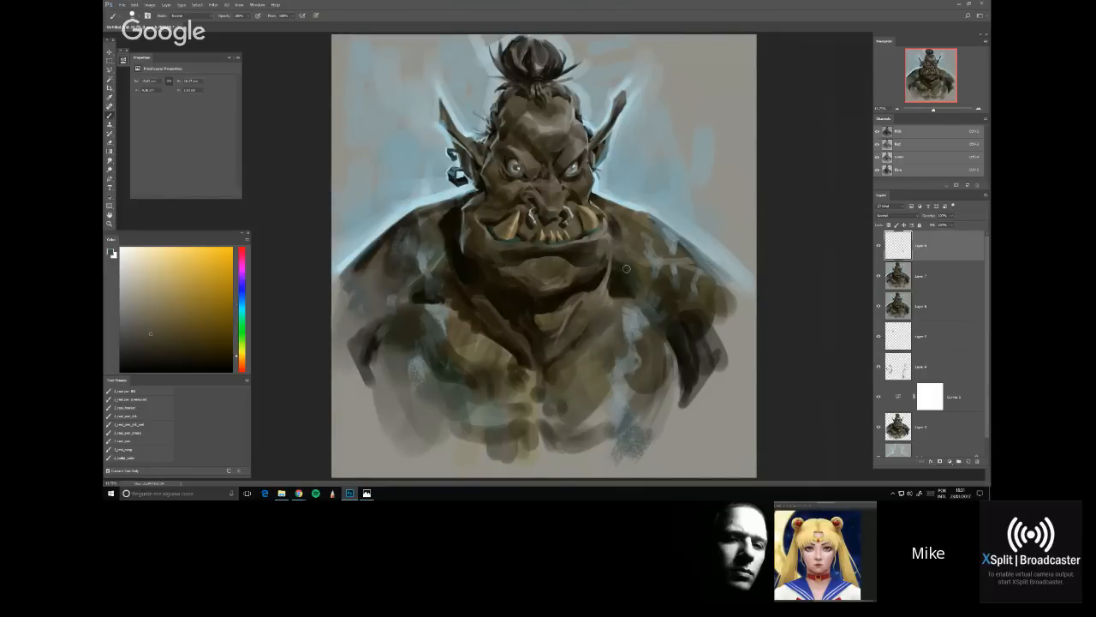
alt+click(654, 314)
drag(656, 303, 666, 313)
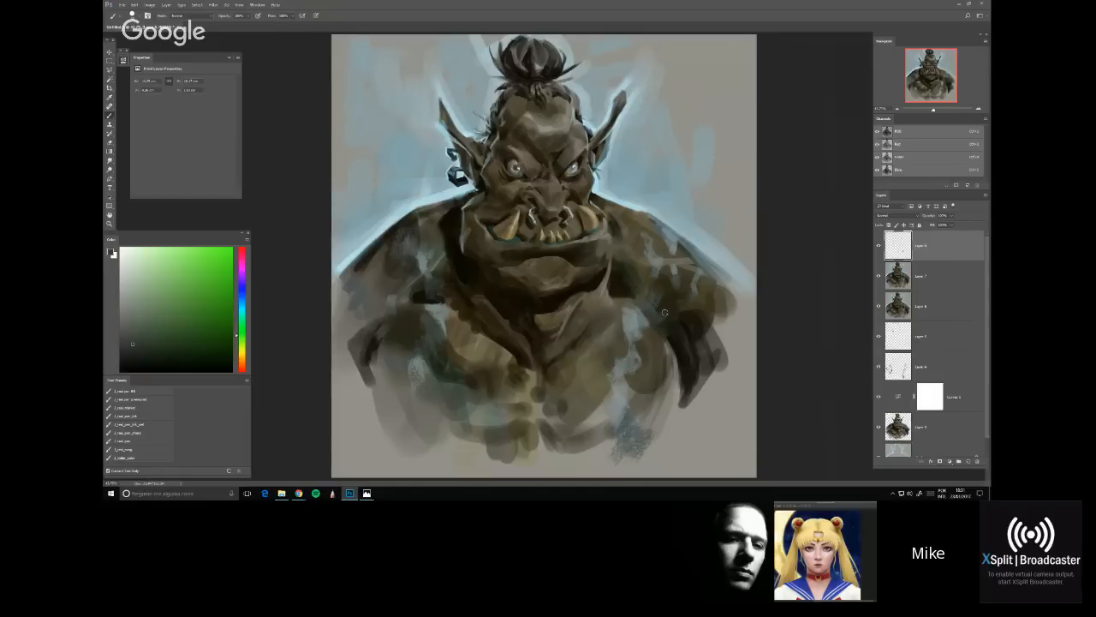
alt+click(657, 327)
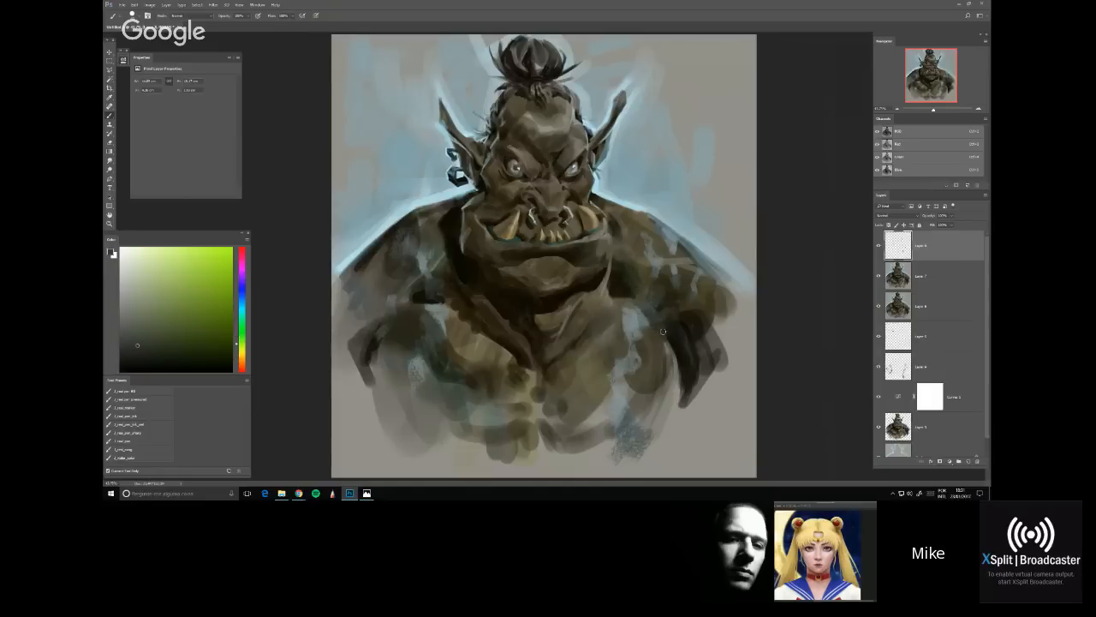
alt+click(690, 314)
drag(694, 294, 693, 286)
Merge the paint layer down into the portrait copy and brighten the eyes with the Dodge tool set to Highlights
key(o)
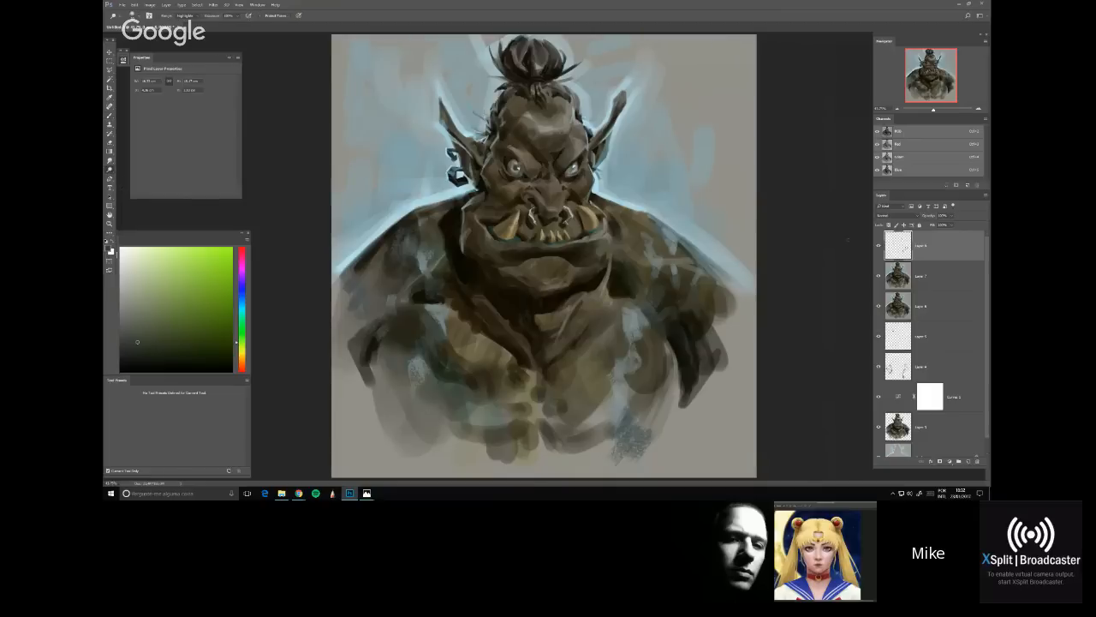
key(ctrl+e)
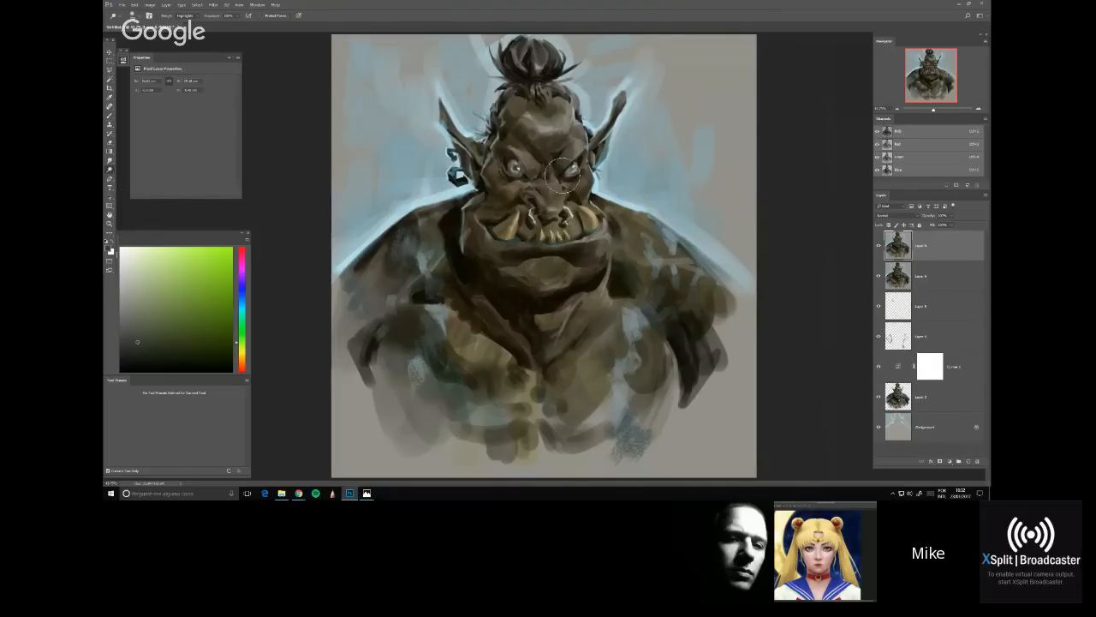
key(ctrl+minus)
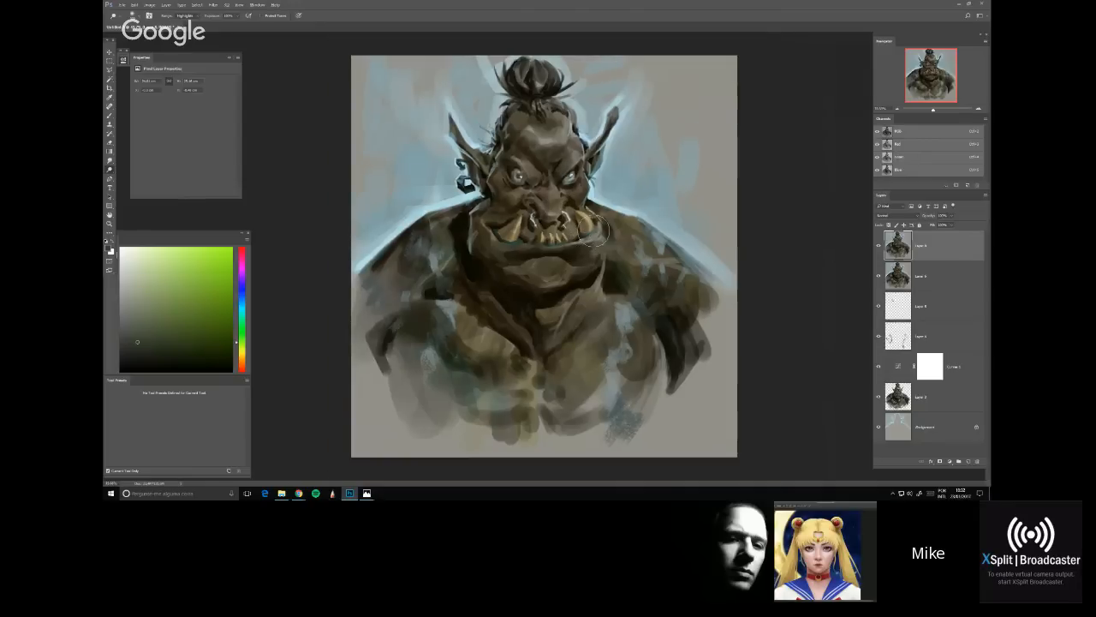
key(ctrl+plus)
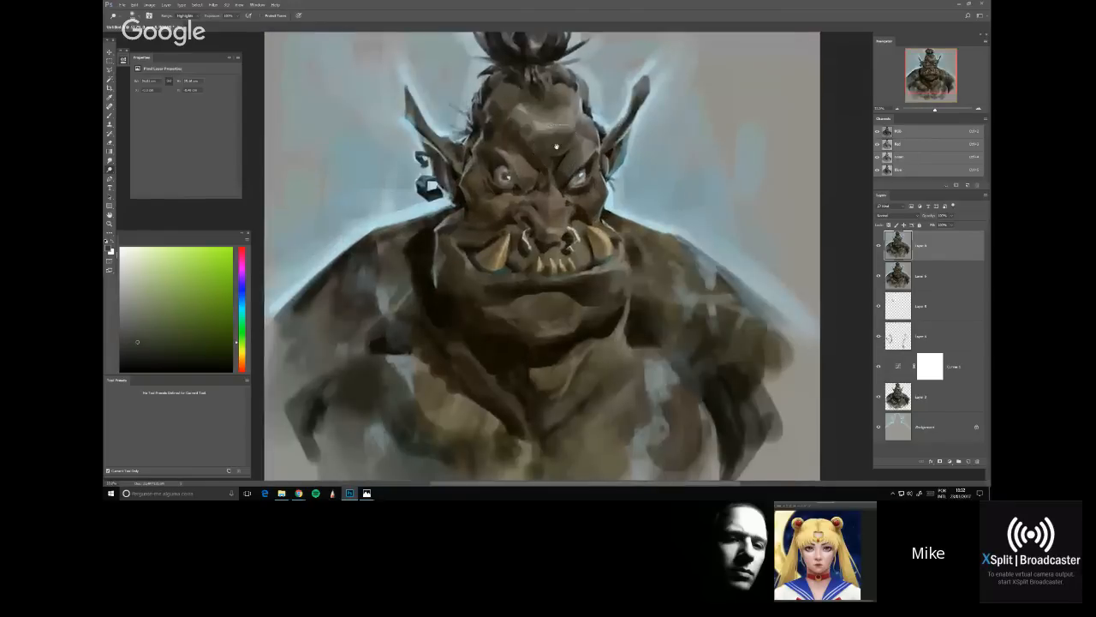
right_click(515, 215)
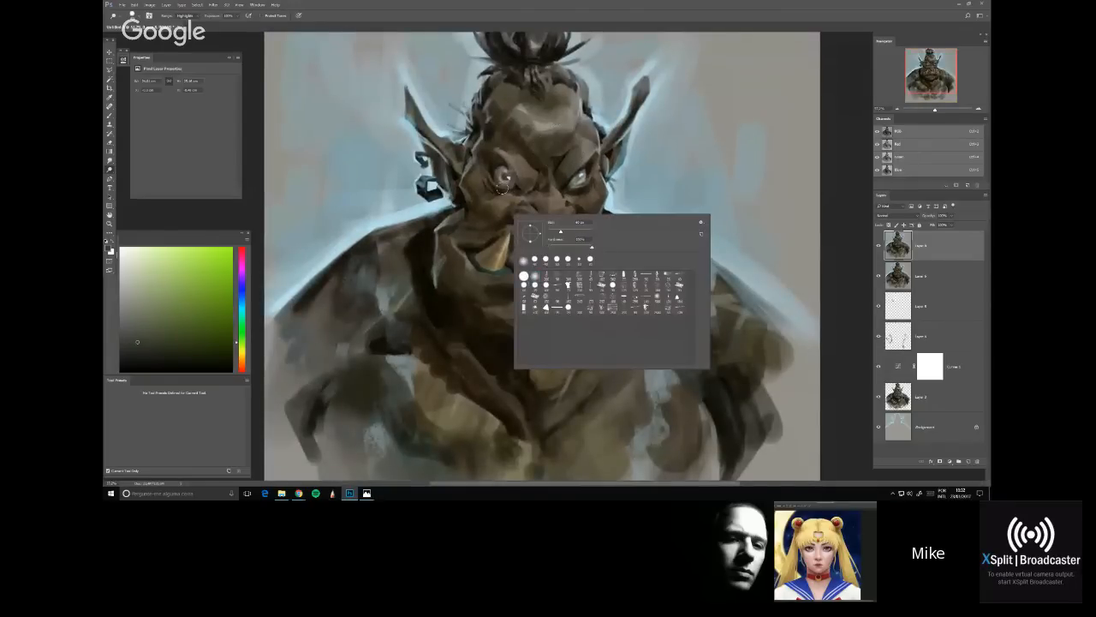
click(480, 182)
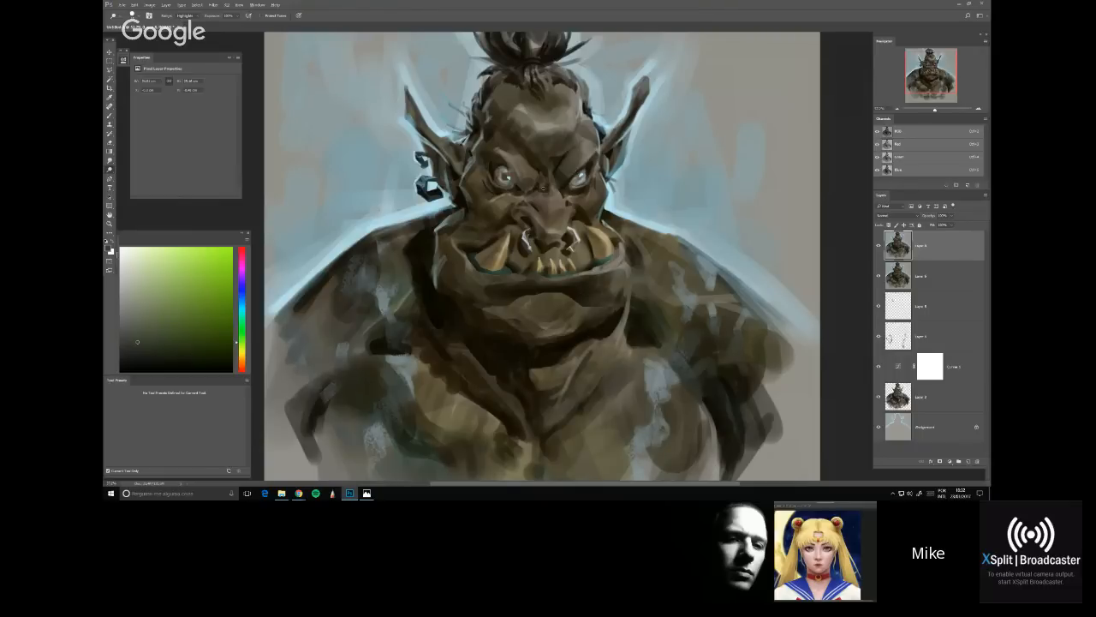
scroll(573, 224, down, 1)
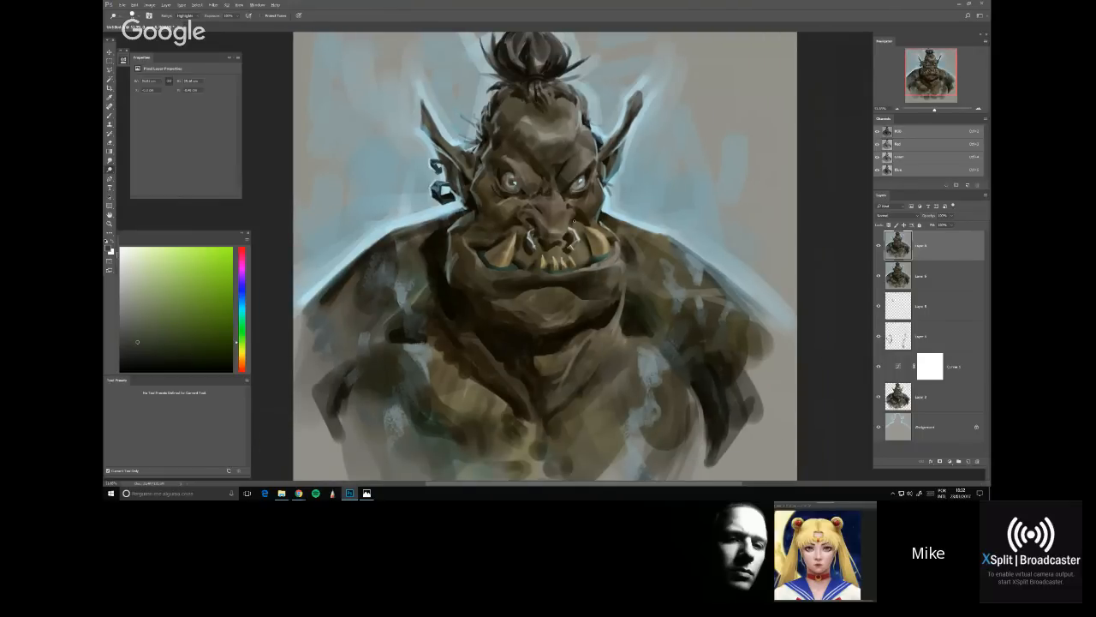
scroll(573, 225, down, 1)
scroll(551, 258, up, 1)
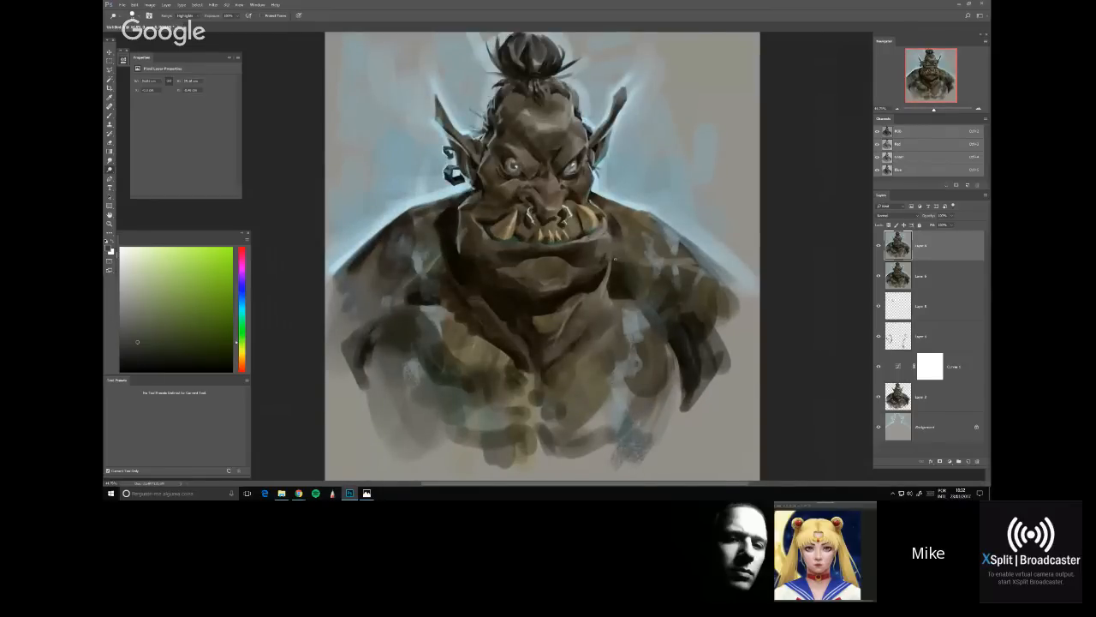
Blend the jaw edge and adjoining shoulder shadow below the earringed ear using the Brush with sampled dark brown and grey-green tones
key(b)
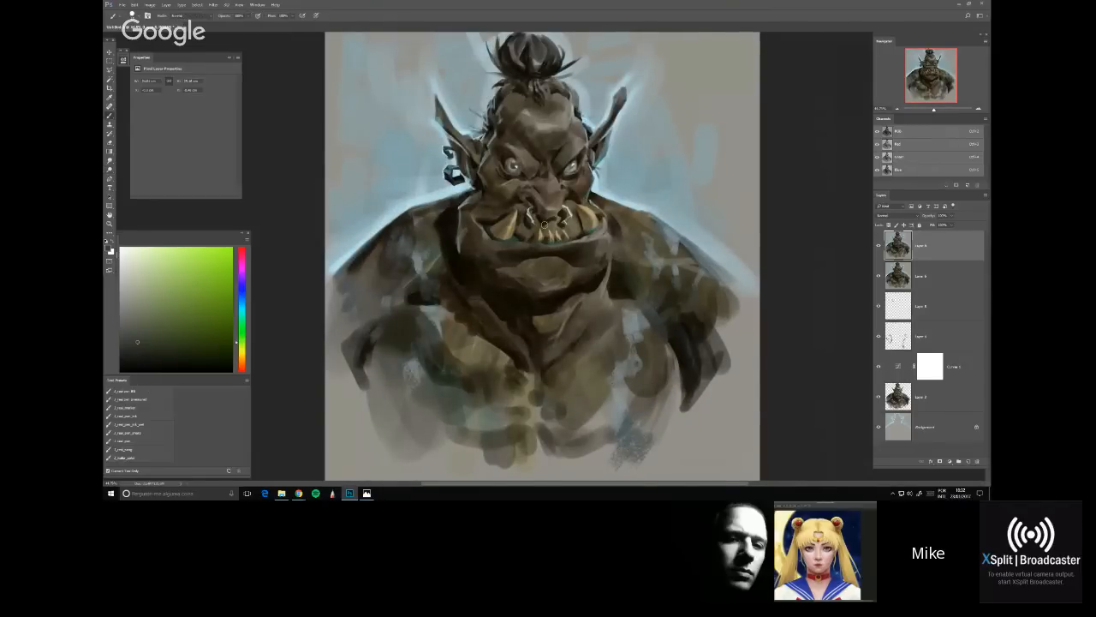
right_click(529, 228)
alt+click(420, 243)
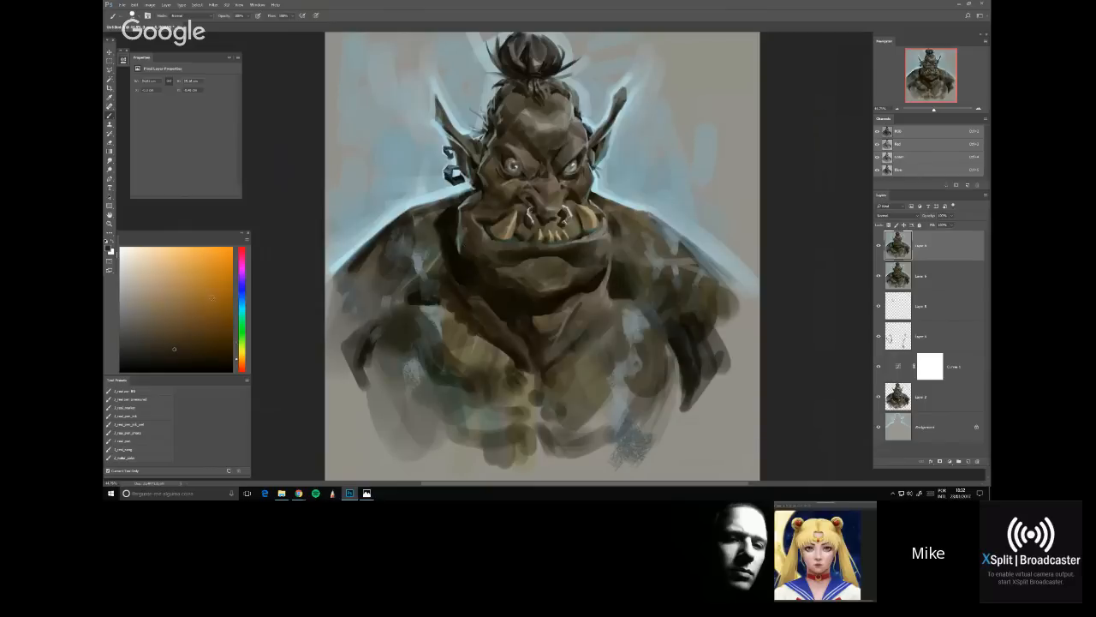
alt+click(412, 260)
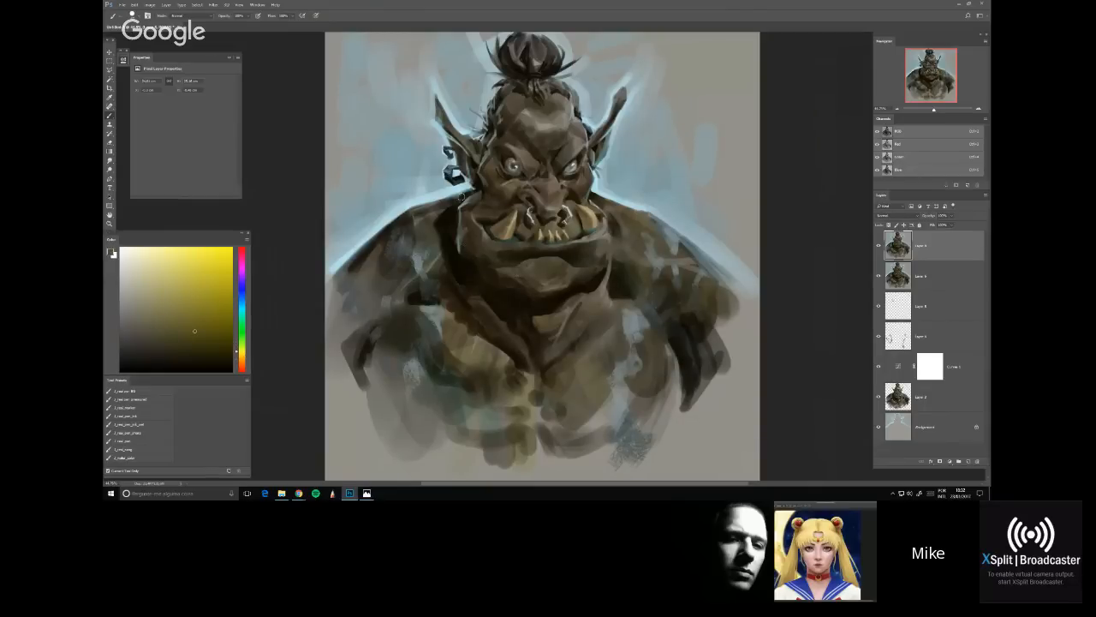
alt+click(468, 249)
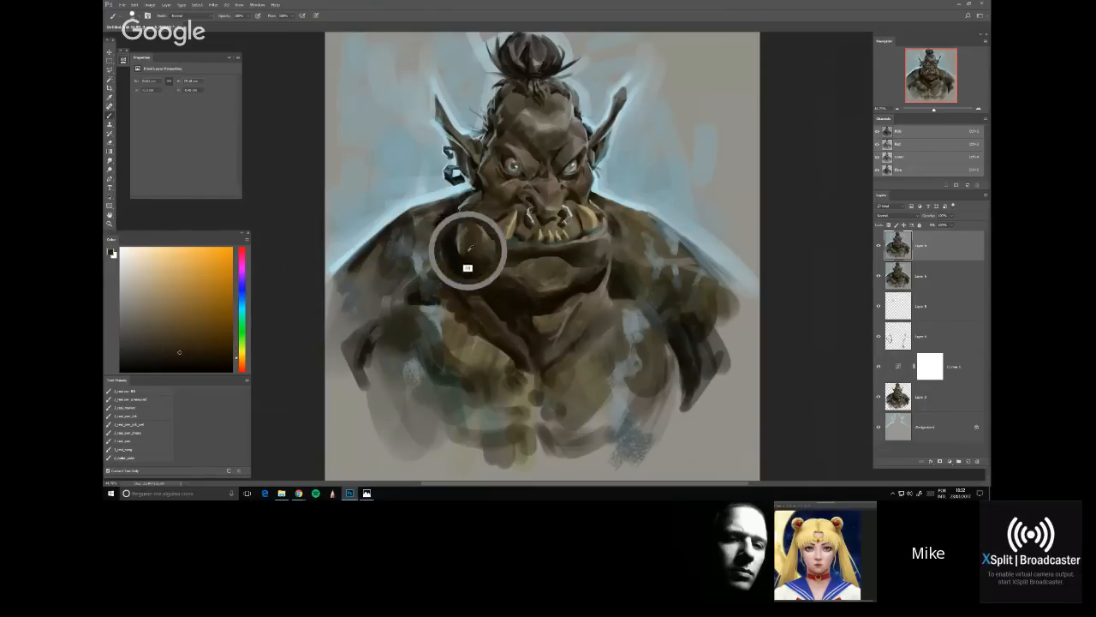
alt+click(458, 261)
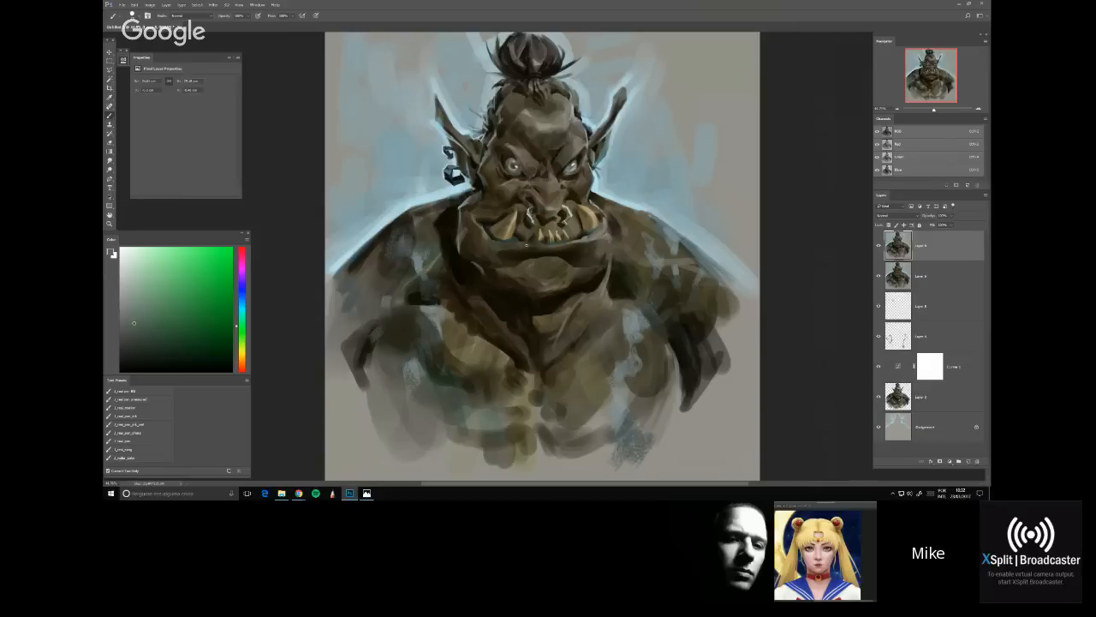
Refine the shading beneath the chin and along the far side of the jaw with sampled dark brown and warm grey tones
alt+click(515, 301)
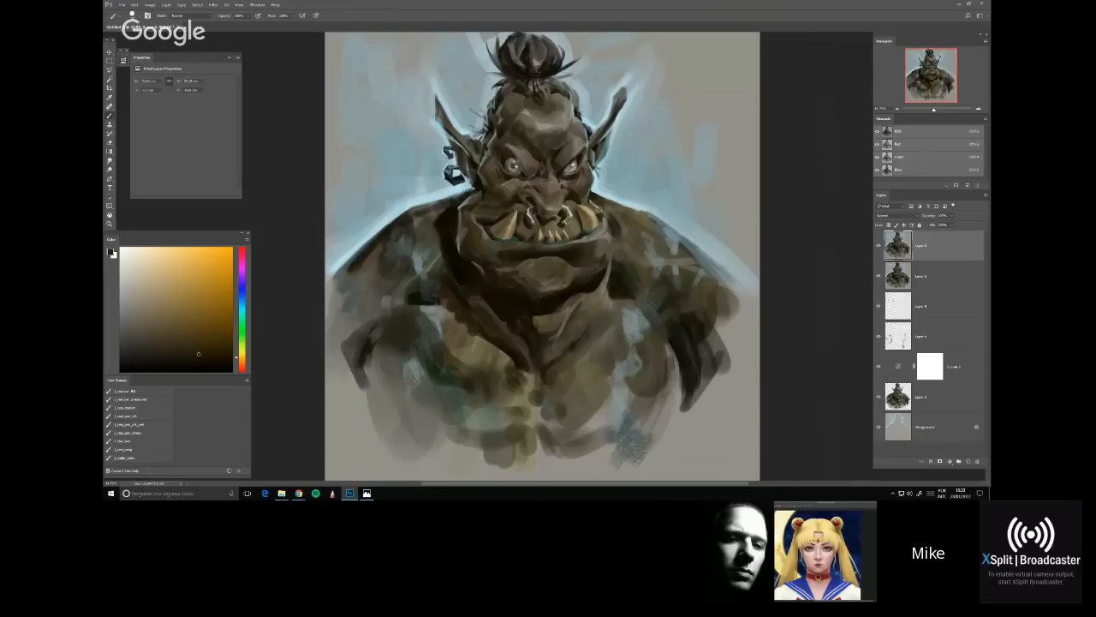
alt+click(616, 292)
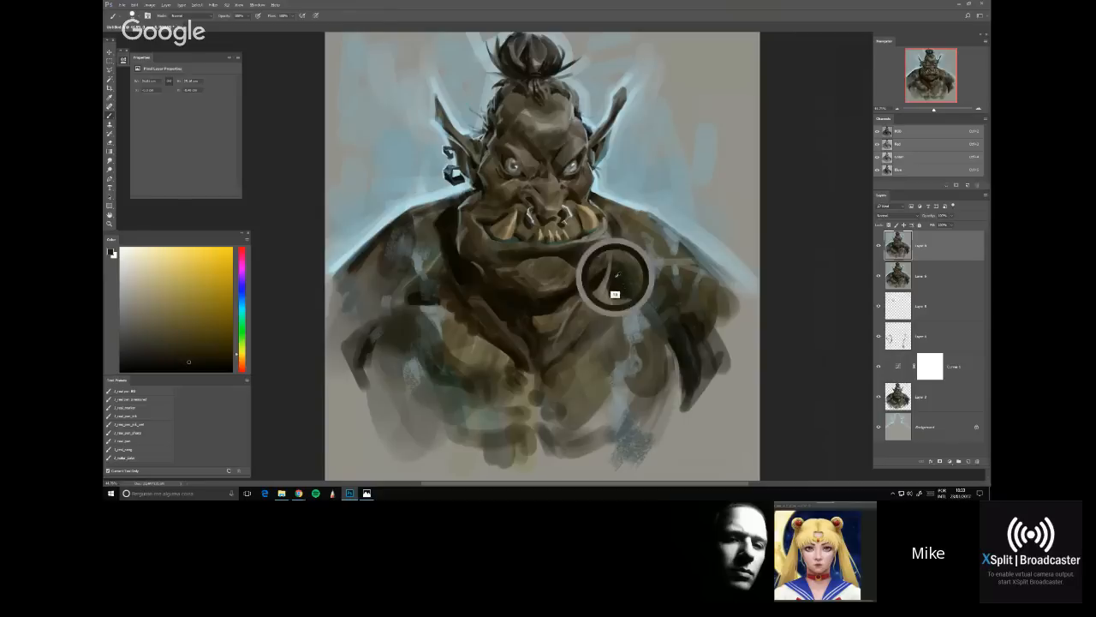
alt+click(604, 284)
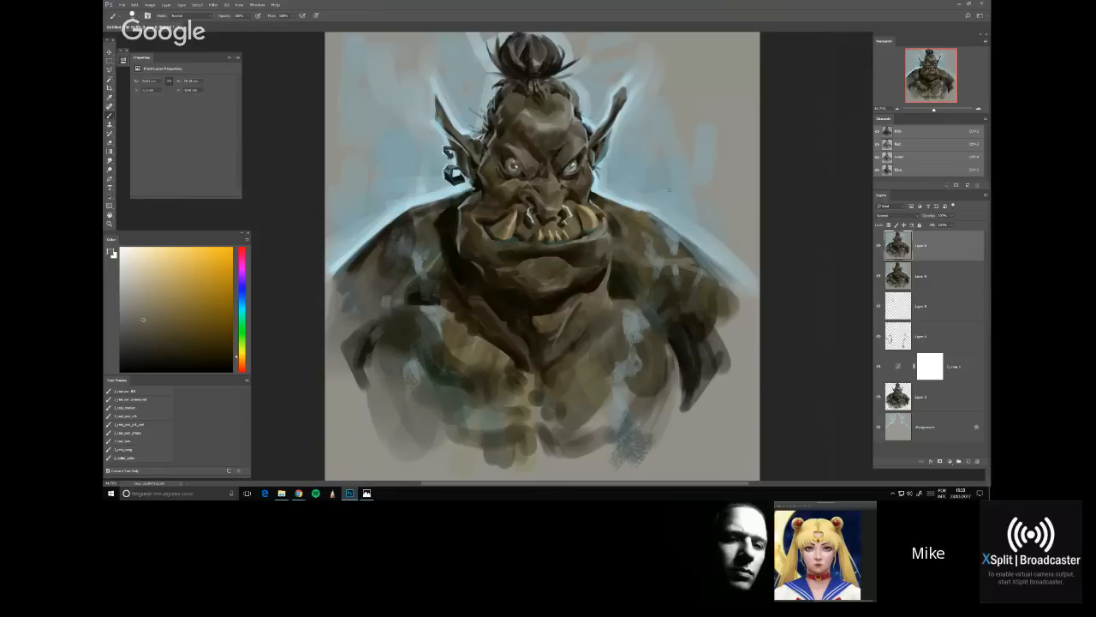
scroll(581, 248, down, 1)
scroll(579, 230, down, 1)
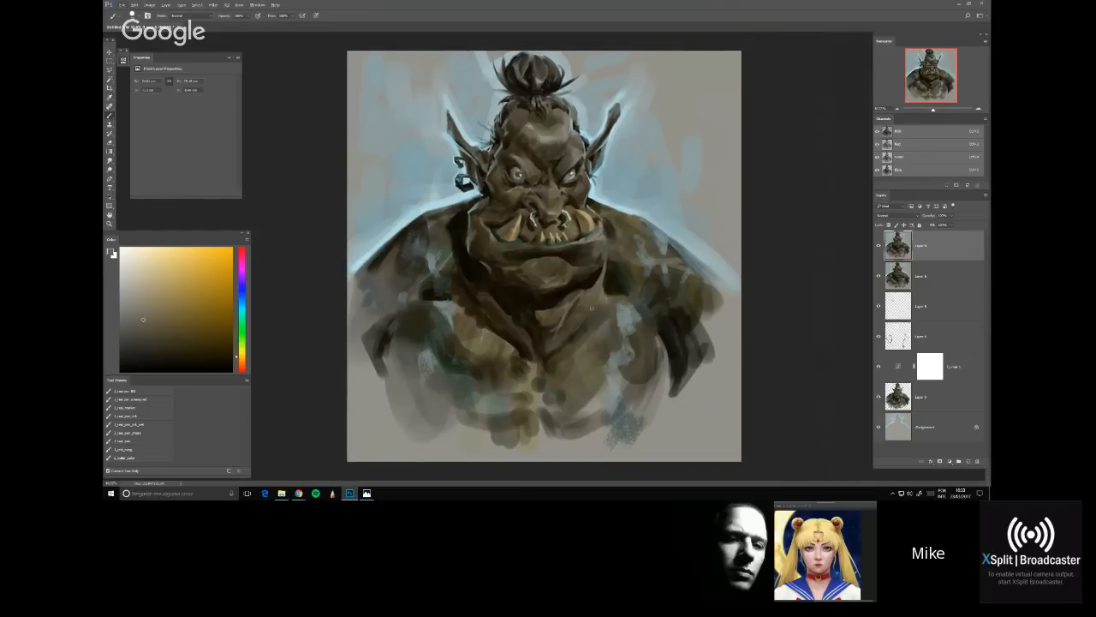
Outline the angular forehead highlight with a thin bright orange-yellow guide line and remove the line
scroll(540, 139, up, 2)
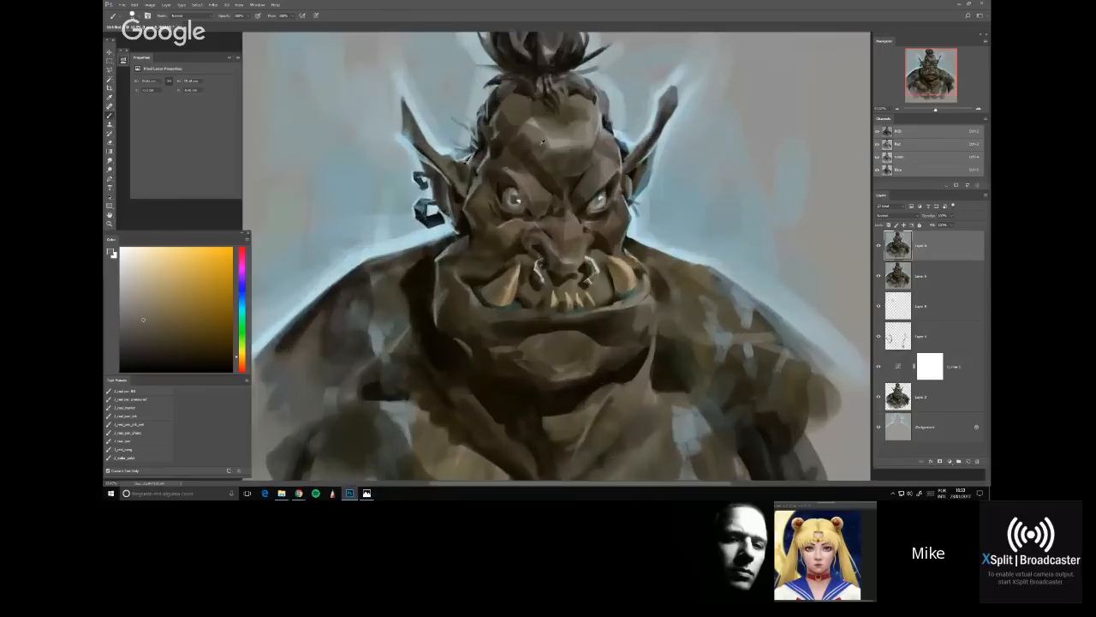
scroll(542, 142, up, 2)
alt+click(541, 164)
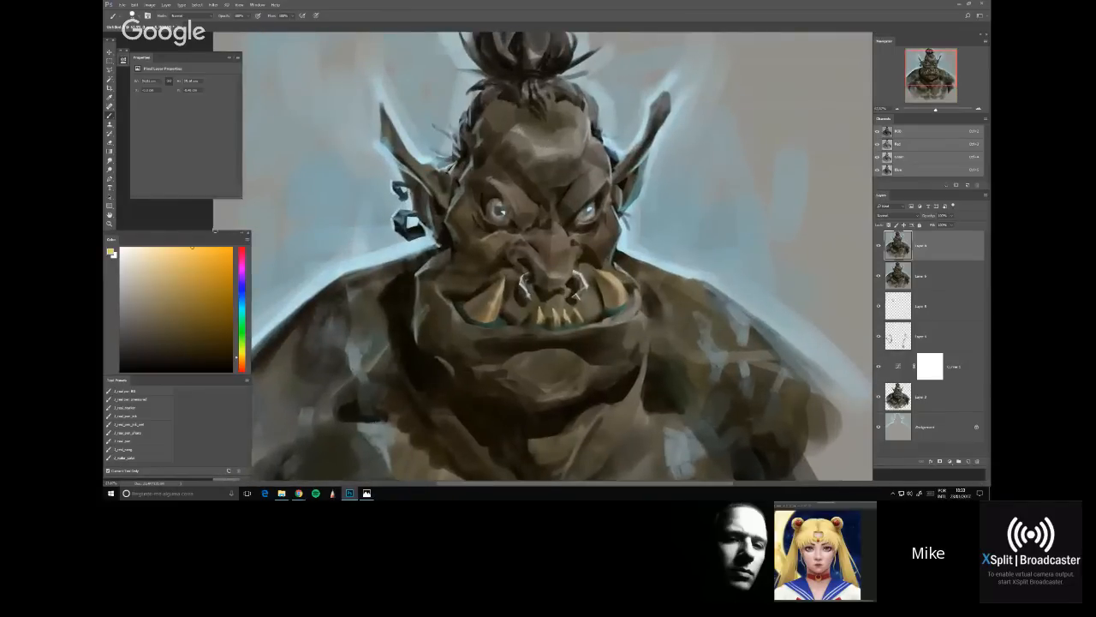
mouse_move(514, 125)
mouse_down()
mouse_move(533, 161)
mouse_move(585, 144)
mouse_move(519, 122)
mouse_up()
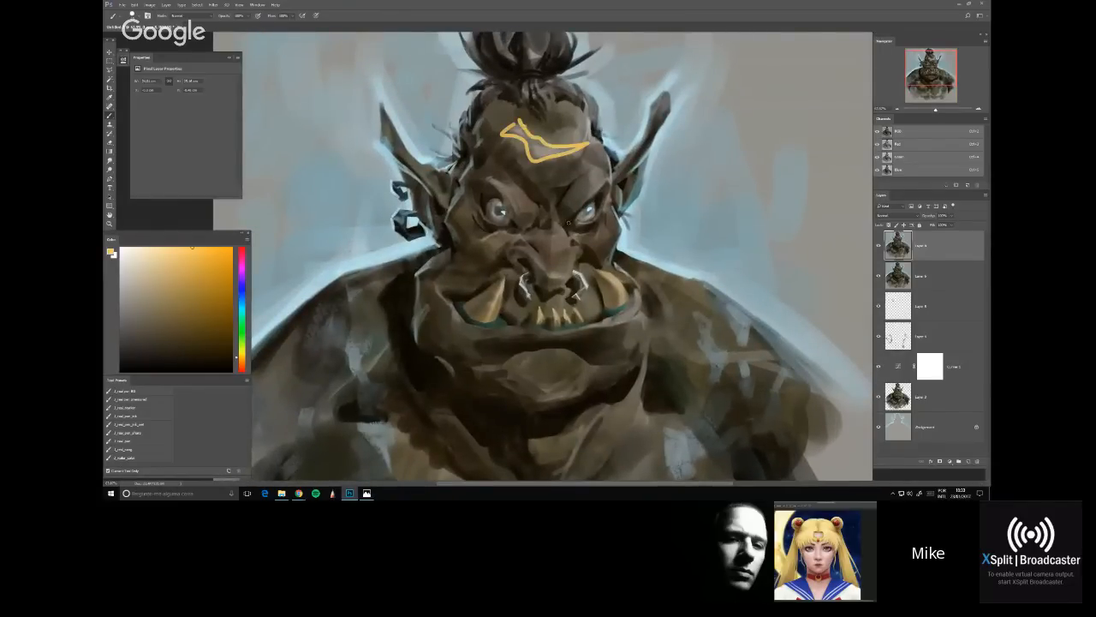
alt+click(541, 148)
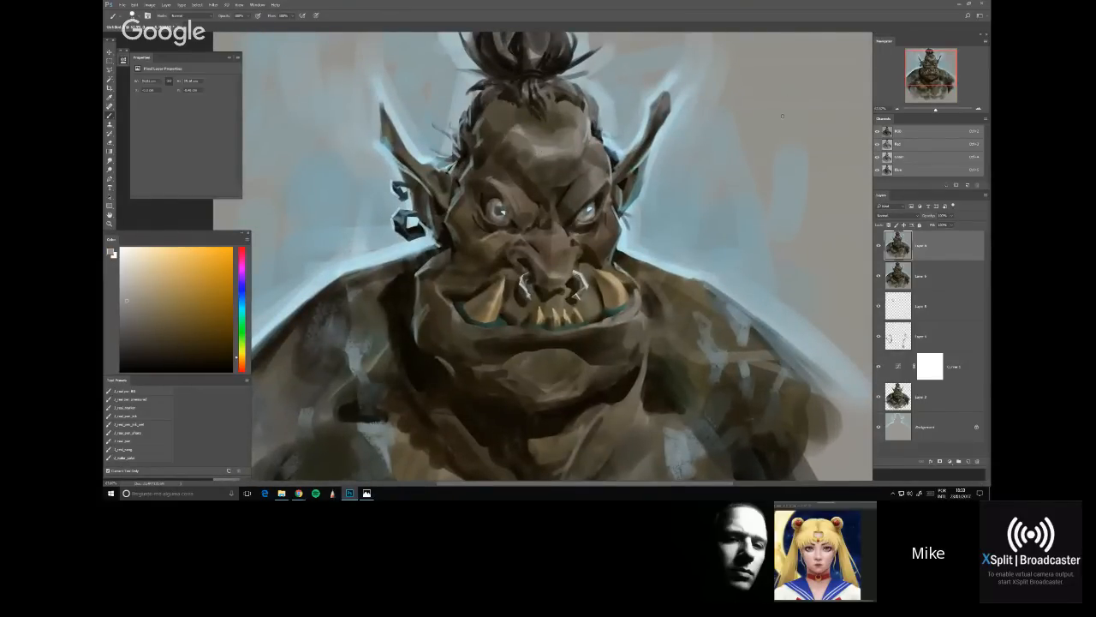
scroll(556, 94, down, 2)
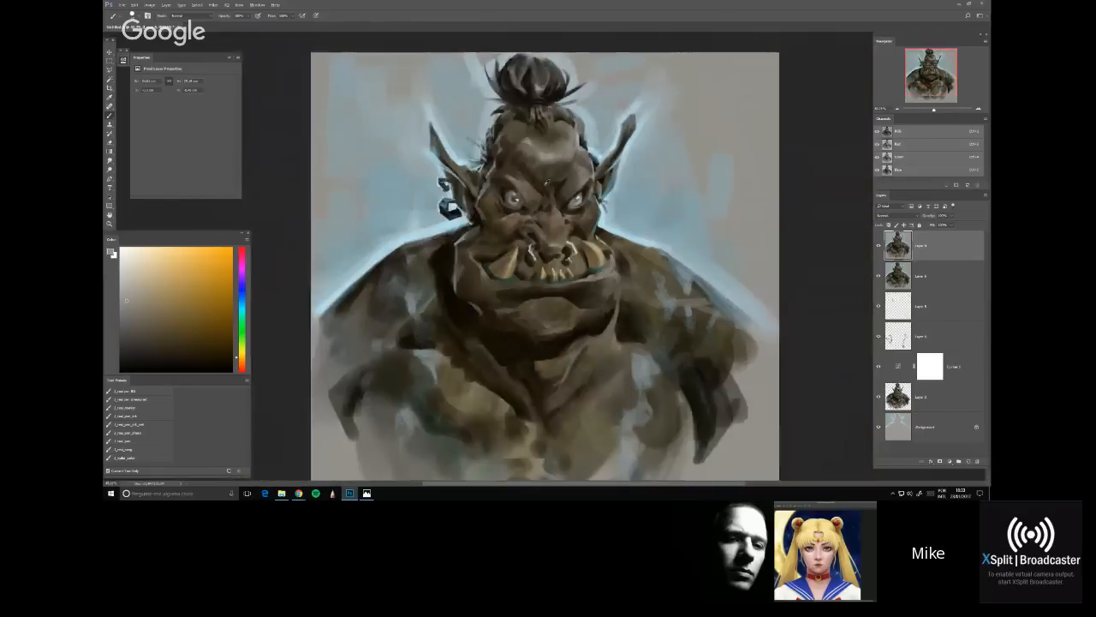
scroll(561, 204, up, 2)
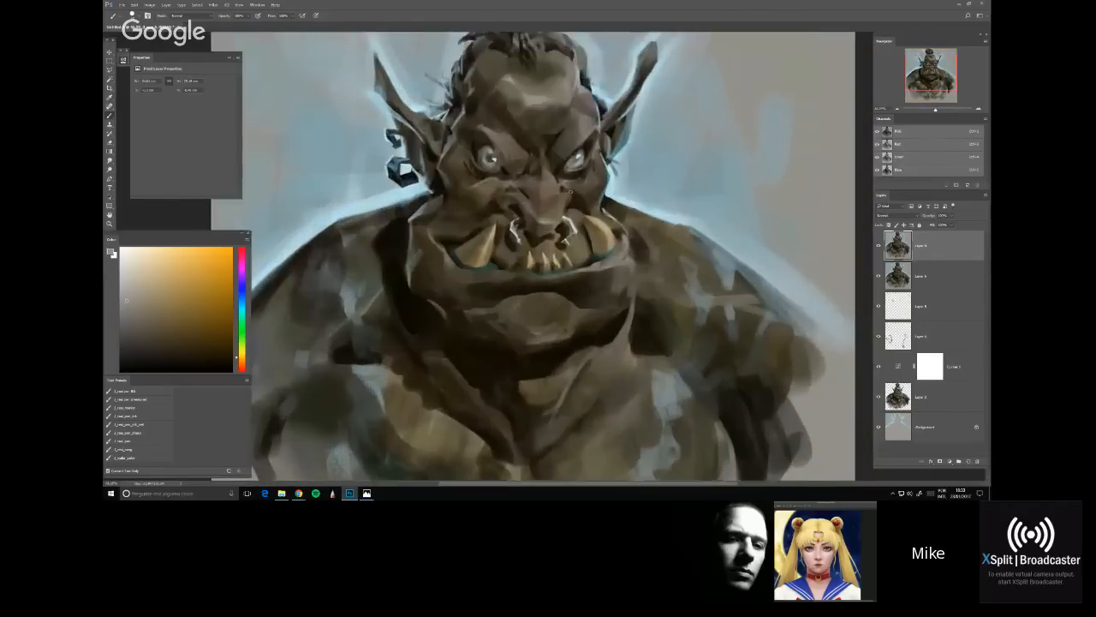
Paint small lighter grey-brown highlights on the nose and beside the far nostril, working from a sampled skin tone
alt+click(545, 224)
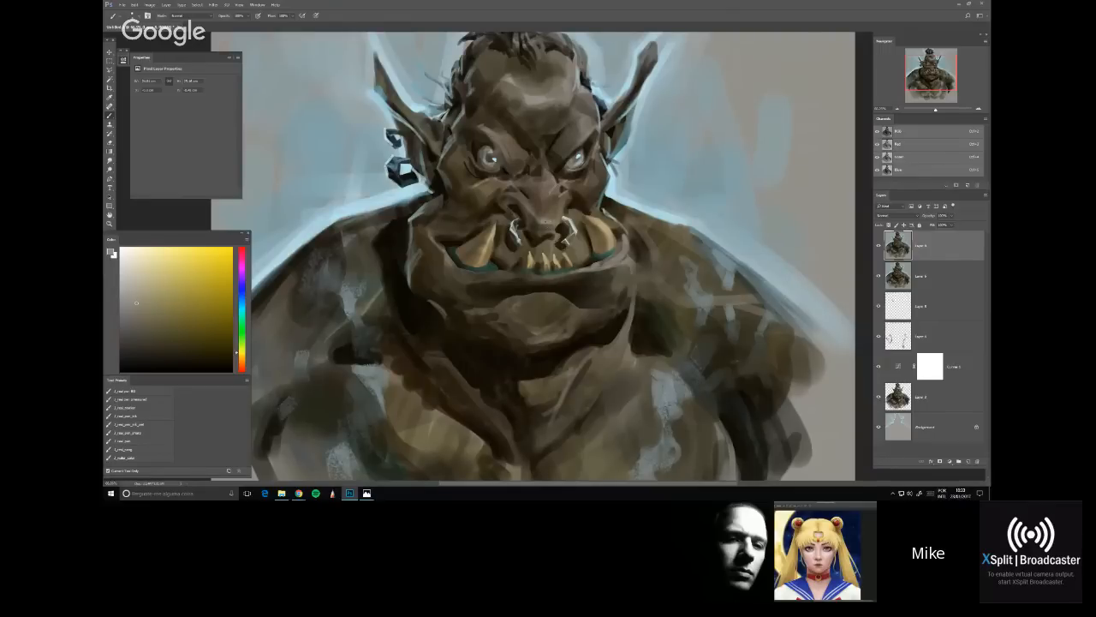
click(136, 270)
mouse_move(553, 208)
mouse_down()
mouse_move(567, 233)
mouse_move(565, 219)
mouse_up()
drag(583, 231, 585, 243)
alt+click(623, 232)
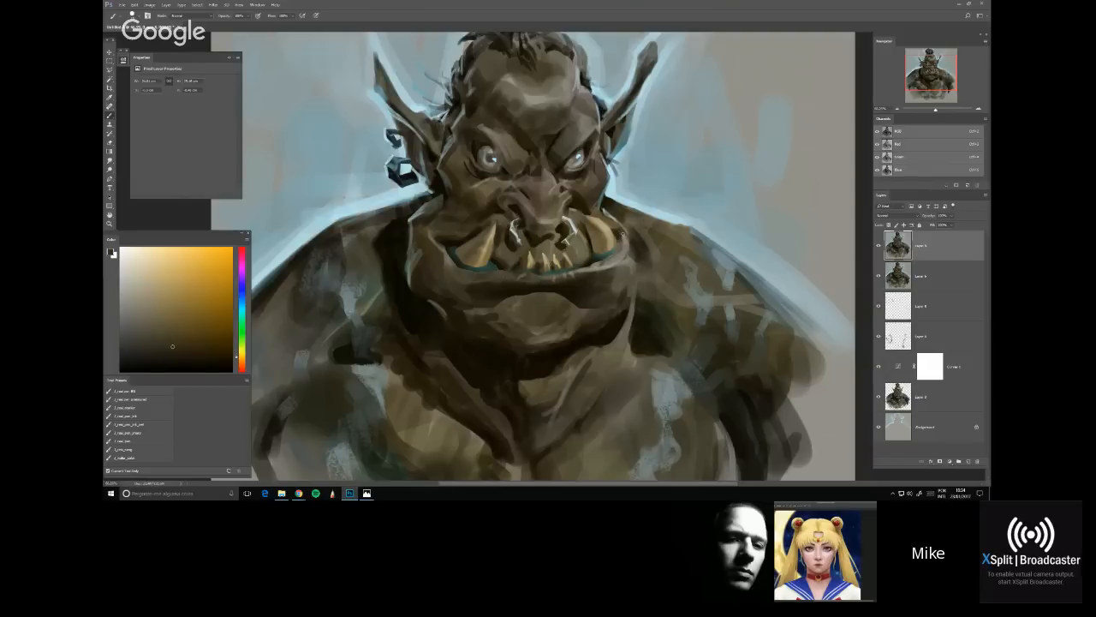
Touch up the neck folds with a sampled dark brown and pick up a grey-blue tone near the far tusk
alt+click(605, 355)
scroll(514, 195, down, 1)
alt+click(587, 231)
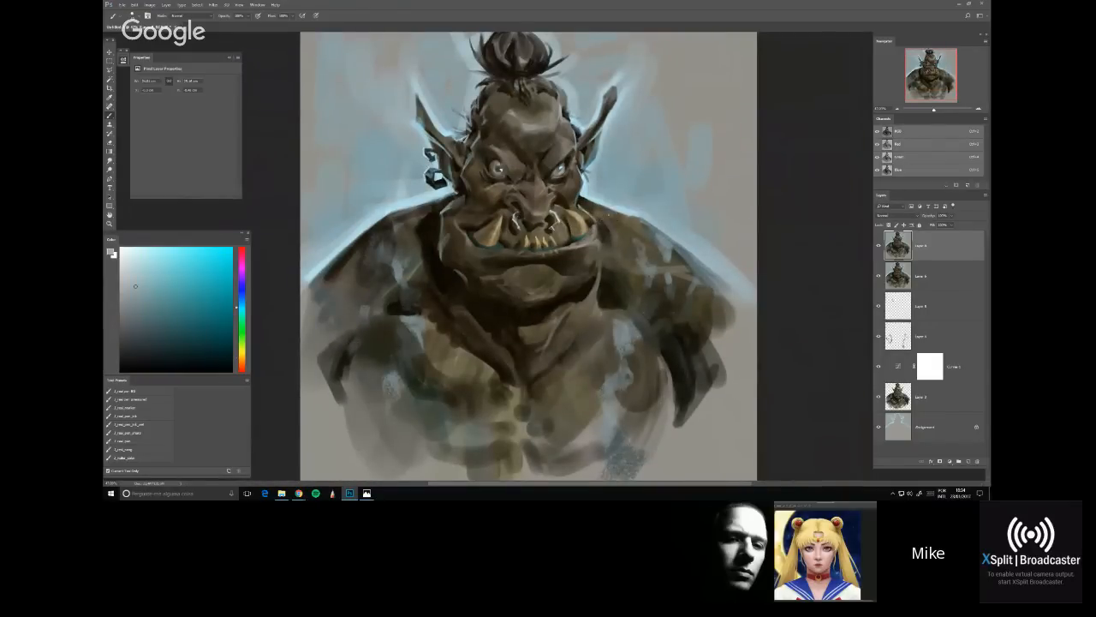
Rework the planes of the forehead and cheeks with warm grey-brown tones sampled from the face
right_click(543, 209)
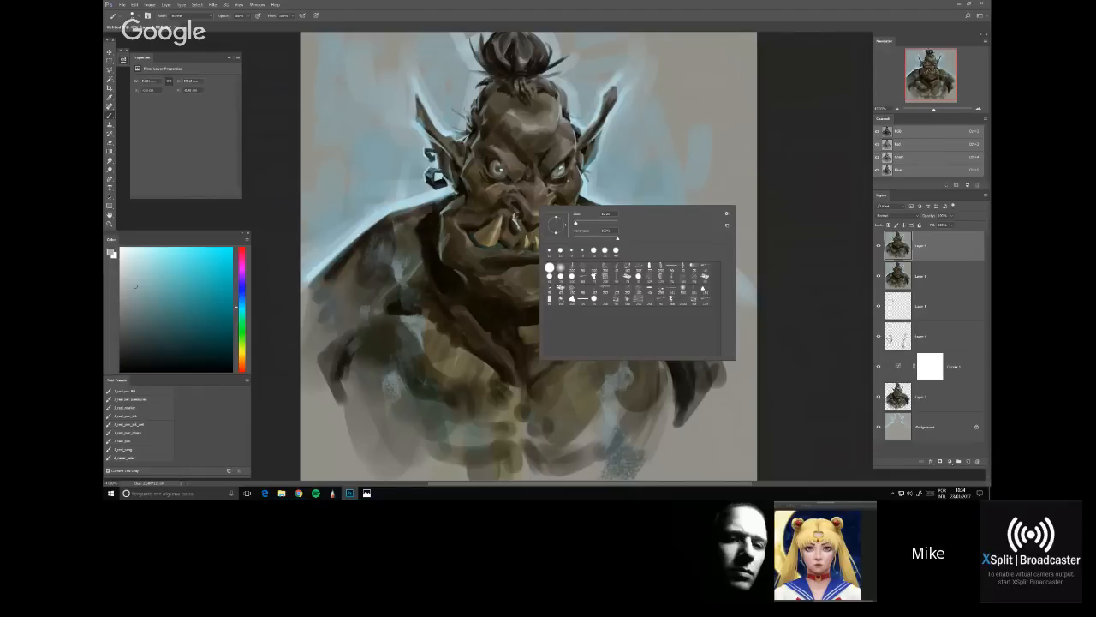
click(732, 185)
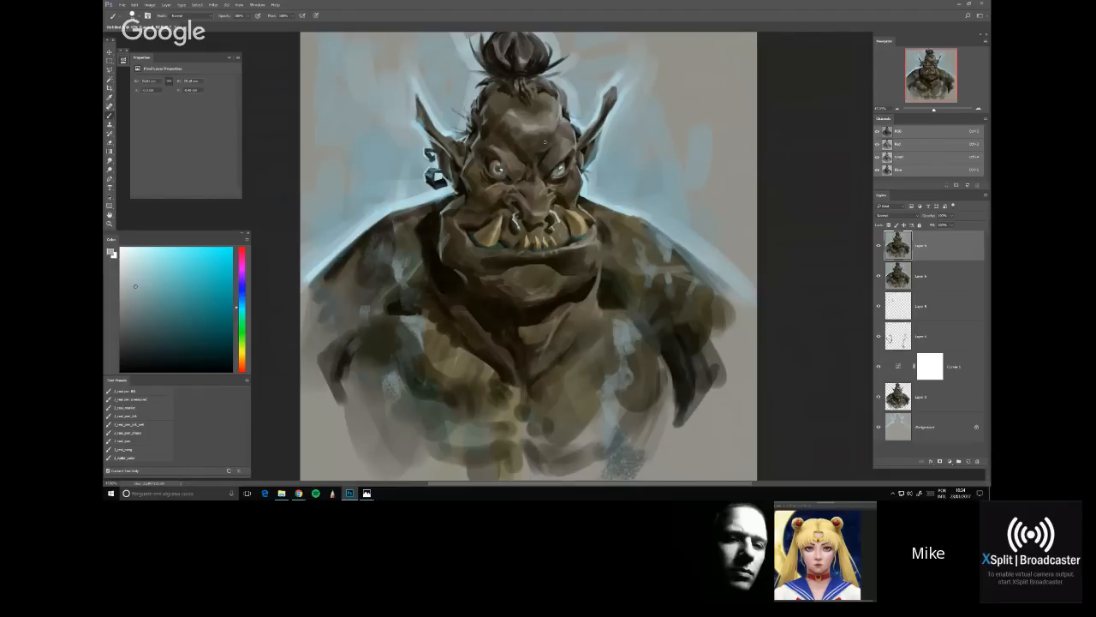
alt+click(545, 141)
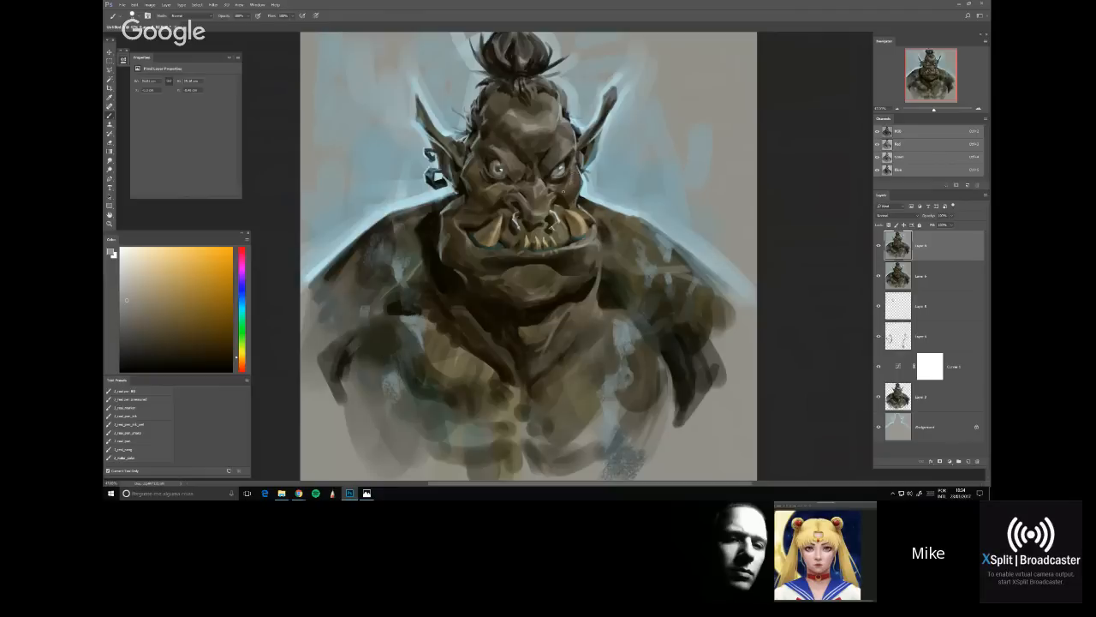
alt+click(566, 183)
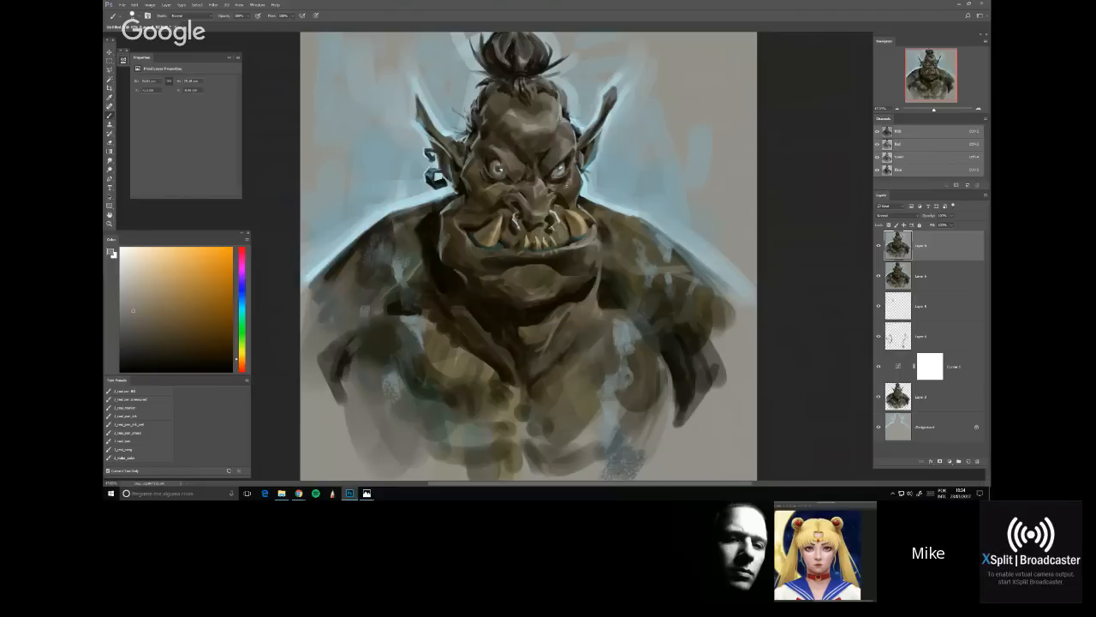
alt+click(568, 191)
alt+click(565, 207)
alt+click(485, 200)
Mark the face and both sides of the chest with large ochre guide strokes and undo them
mouse_move(617, 201)
mouse_down()
mouse_move(659, 171)
mouse_move(664, 142)
mouse_move(577, 190)
mouse_move(642, 174)
mouse_move(549, 168)
mouse_up()
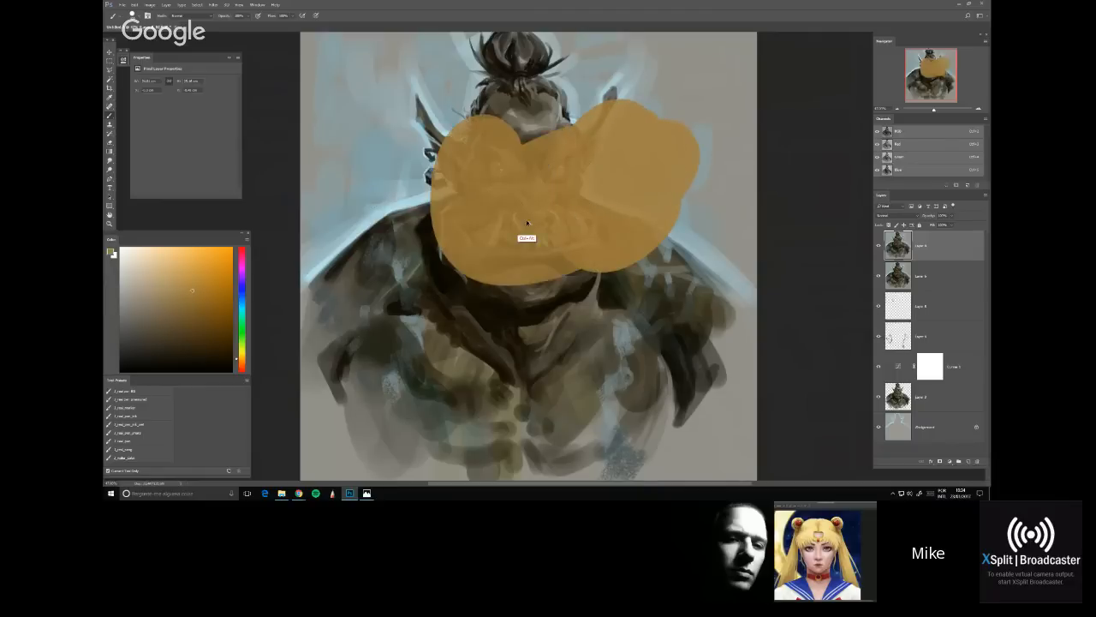
key(ctrl+z)
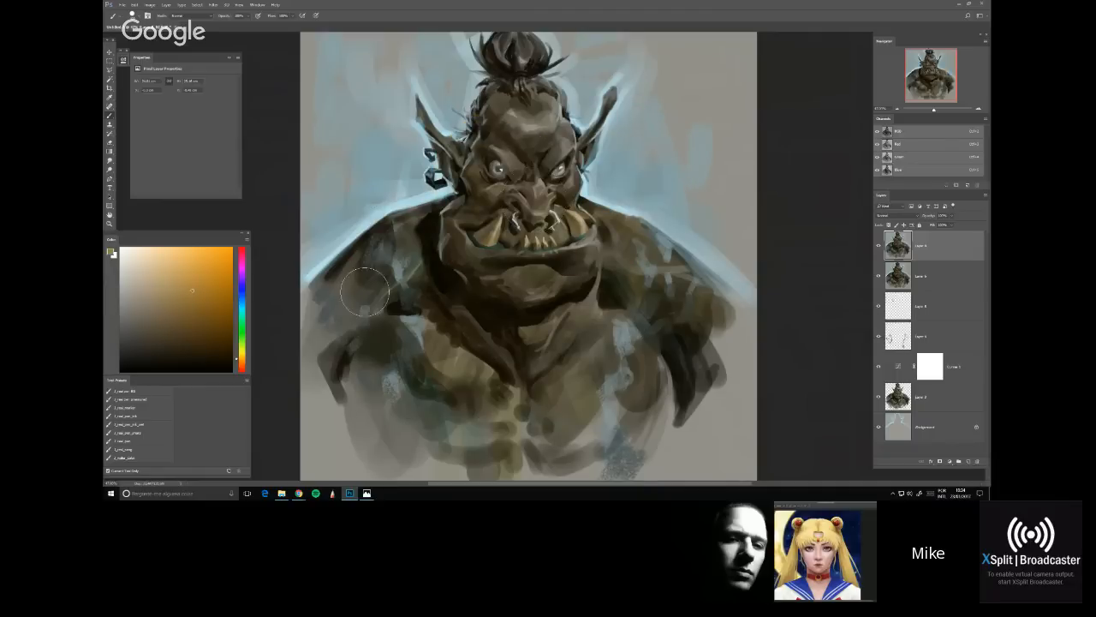
mouse_move(390, 225)
mouse_down()
mouse_move(370, 253)
mouse_move(385, 377)
mouse_move(432, 422)
mouse_up()
key(ctrl+alt+z)
drag(613, 250, 632, 396)
key(ctrl+alt+z)
scroll(540, 205, down, 3)
mouse_move(649, 176)
mouse_down()
mouse_move(609, 313)
mouse_move(600, 269)
mouse_move(612, 339)
mouse_up()
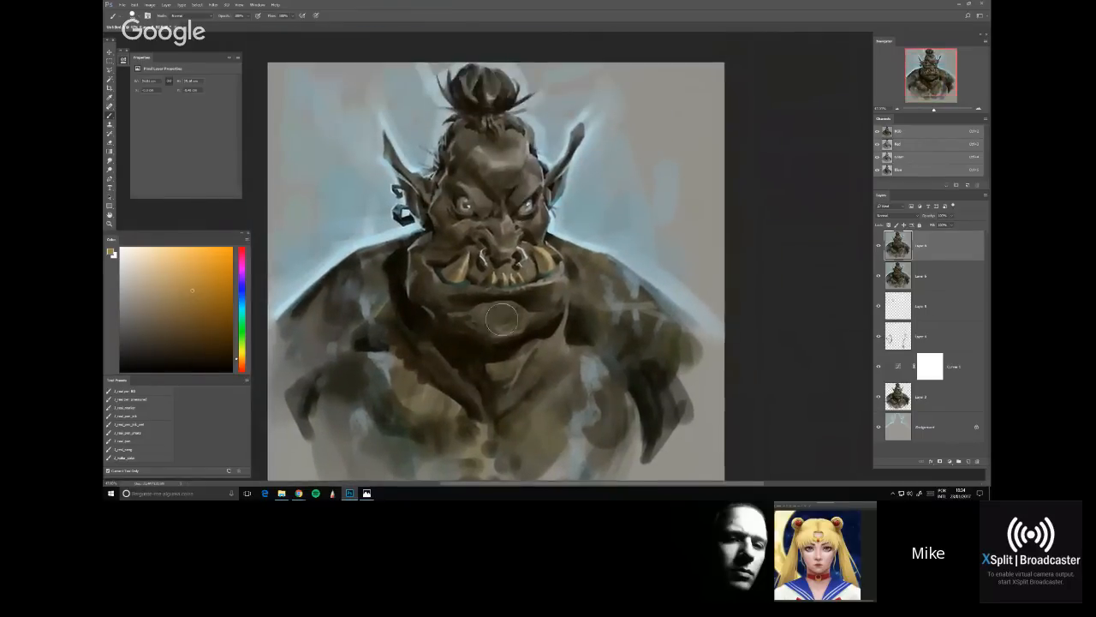
scroll(627, 53, down, 2)
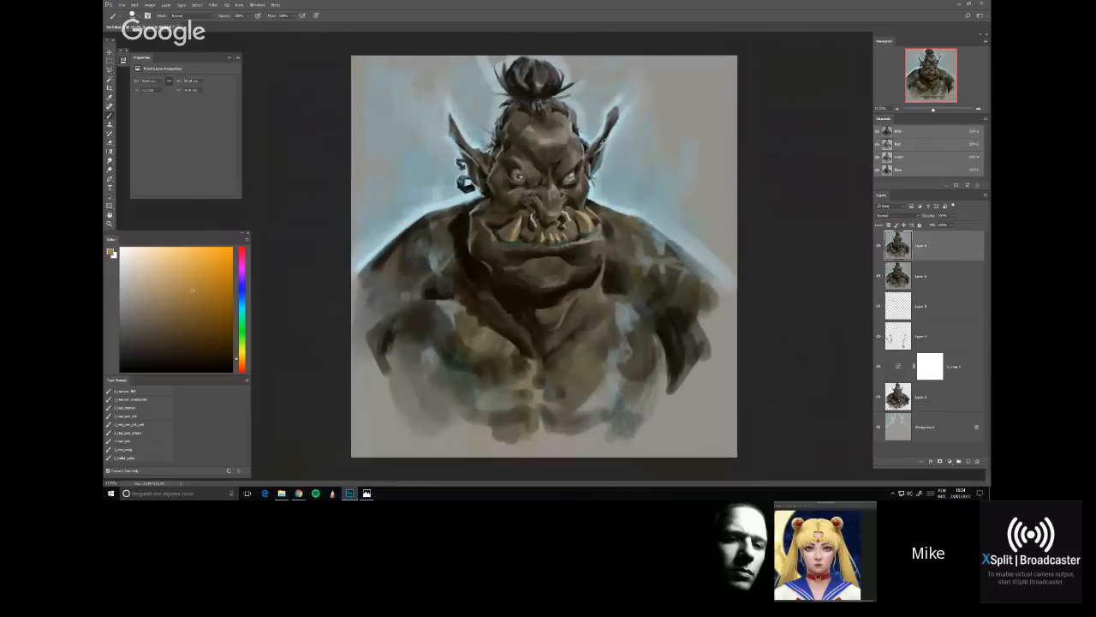
scroll(627, 53, up, 3)
scroll(557, 94, up, 3)
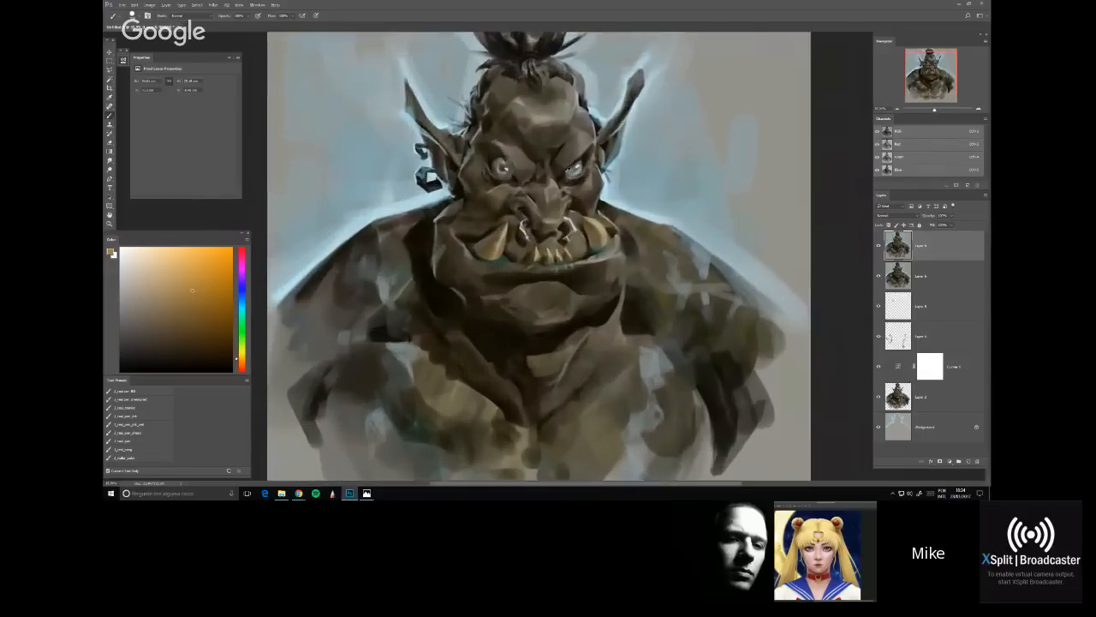
key(ctrl+z)
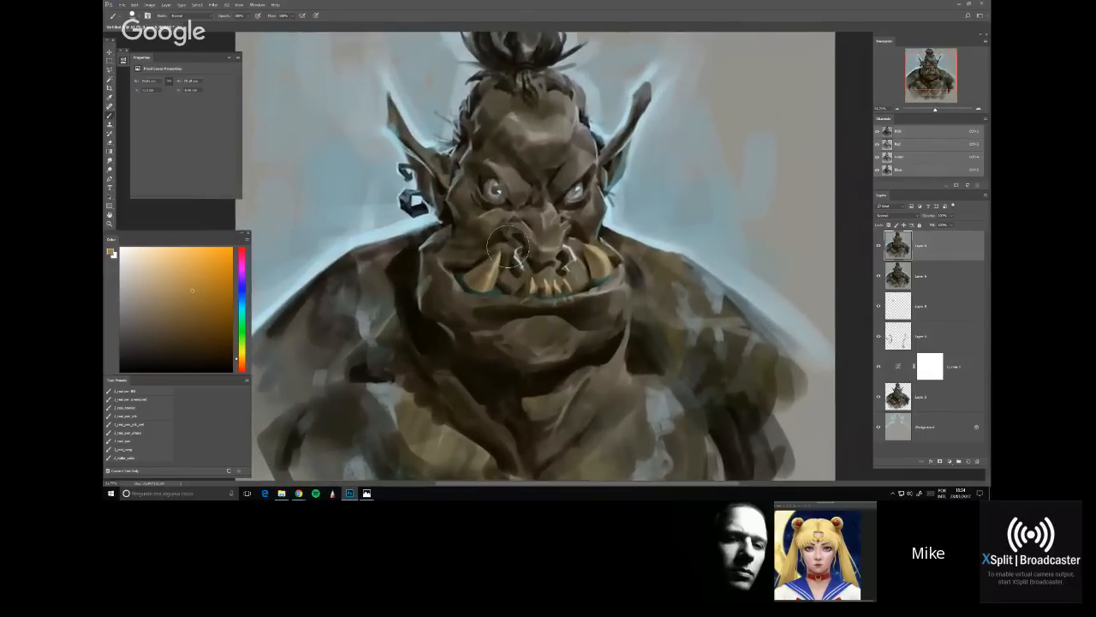
Adjust the brush and deepen the shadow around the nose and far nostril with dark brown
right_click(535, 221)
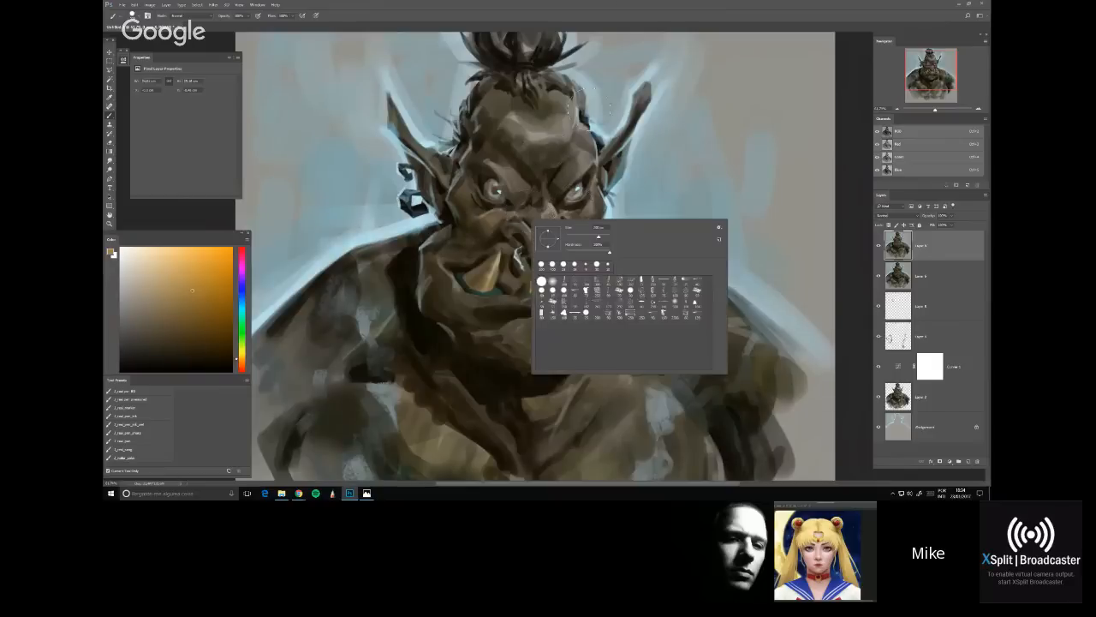
click(547, 170)
right_click(565, 195)
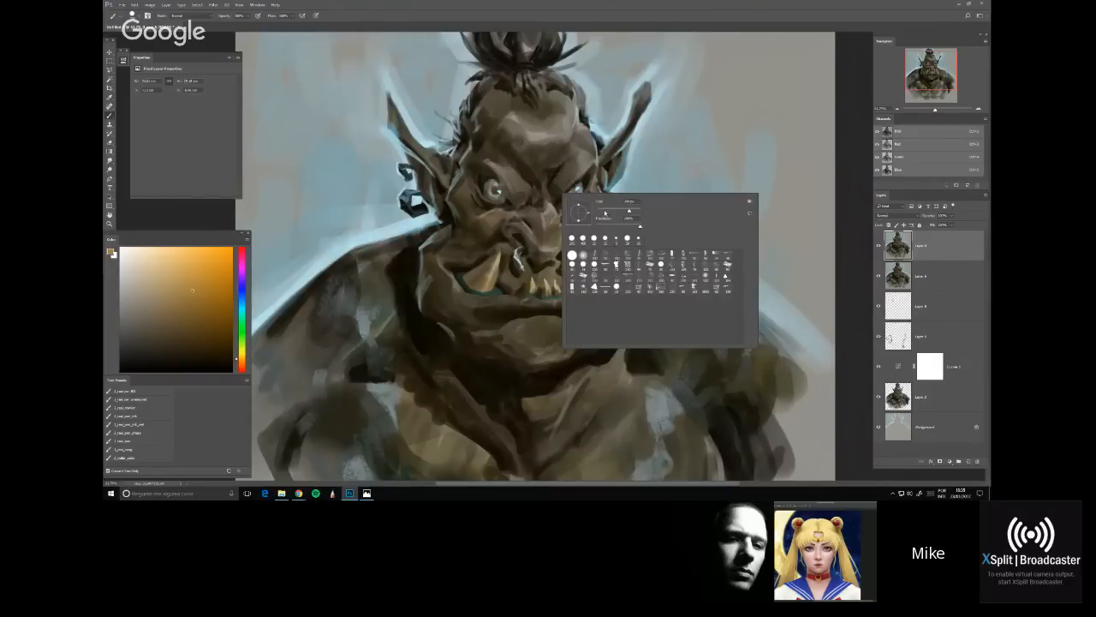
click(466, 240)
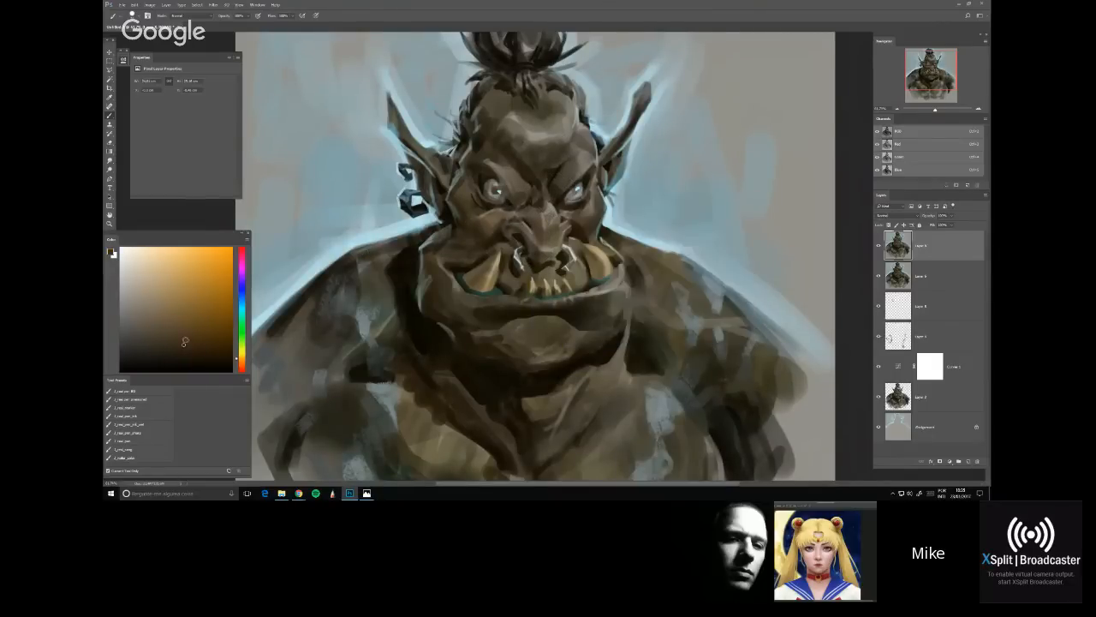
click(243, 351)
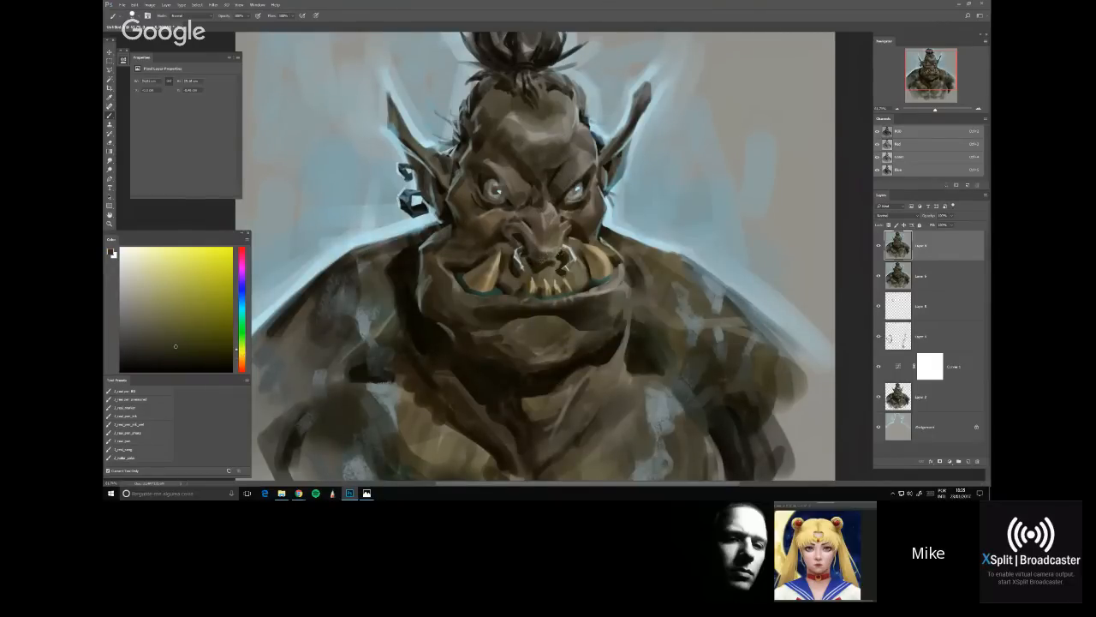
drag(563, 256, 554, 249)
alt+click(573, 251)
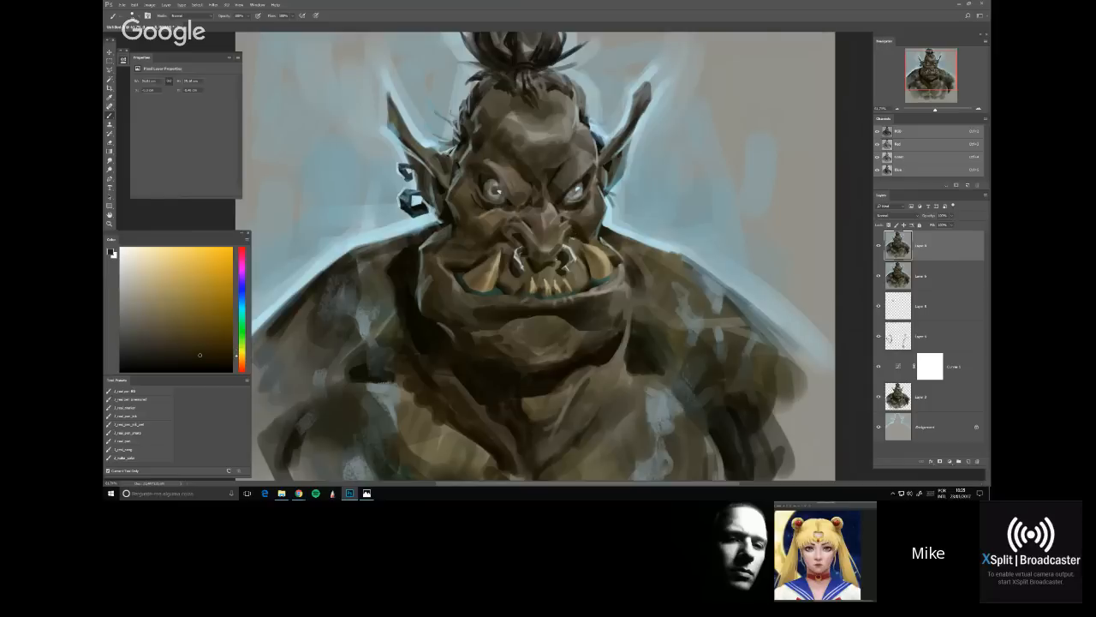
Refine the shadows around the near tusk, upper lip and cheek with sampled dark browns and a dark olive
alt+click(480, 255)
alt+click(474, 256)
alt+click(504, 252)
alt+click(454, 255)
alt+click(441, 253)
alt+click(430, 253)
alt+click(427, 253)
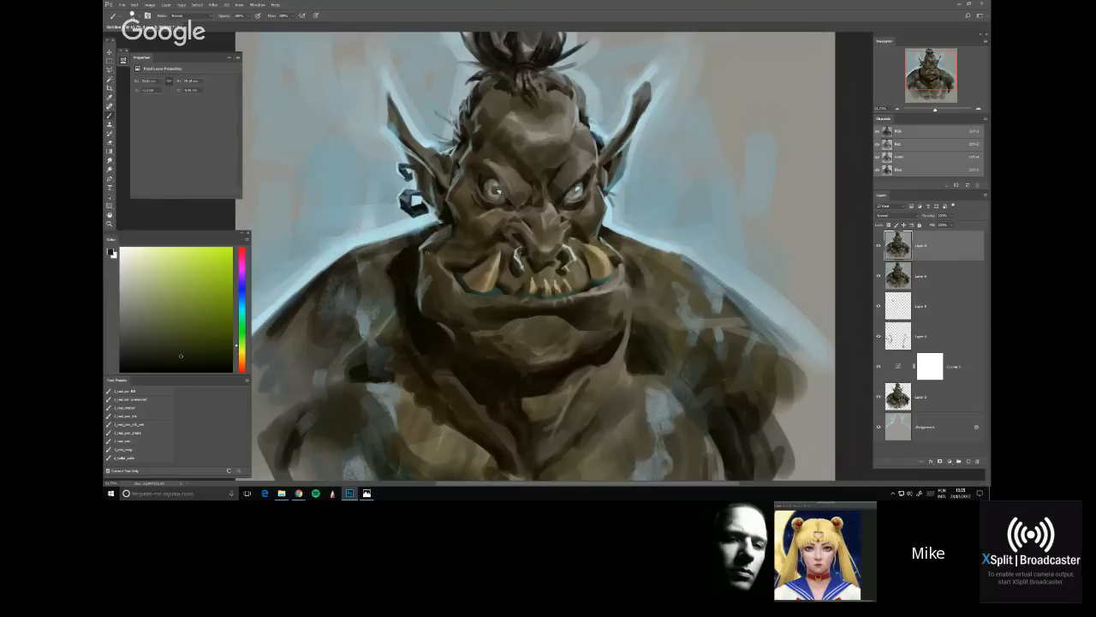
alt+click(514, 238)
click(194, 357)
scroll(517, 257, down, 1)
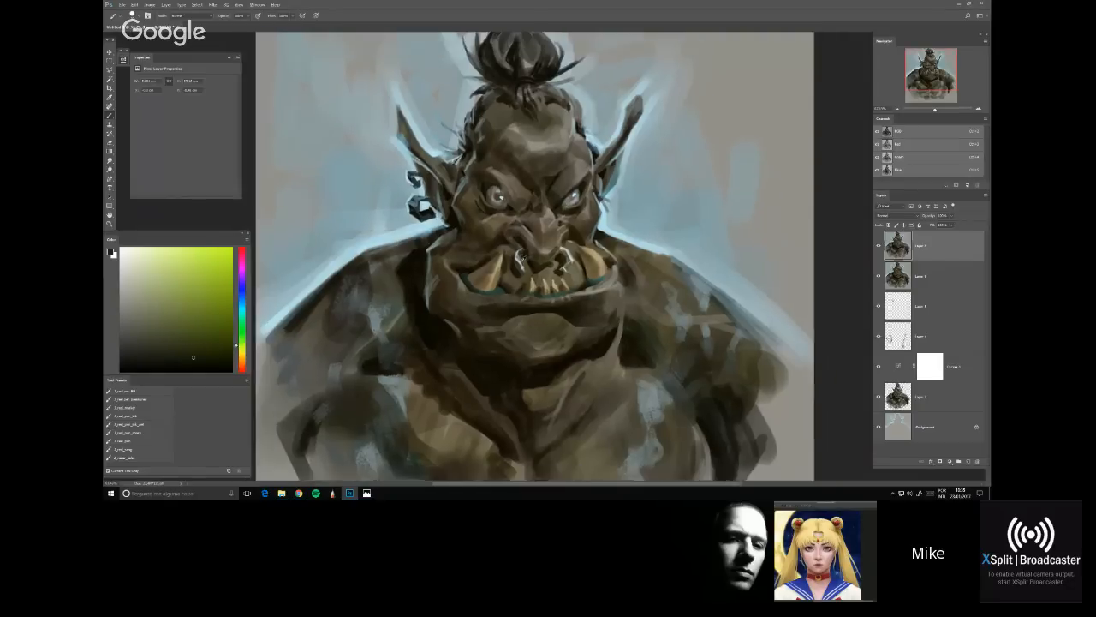
Mix a teal and a sampled dark green and dab small accents of light on the far shoulder
scroll(559, 249, down, 3)
scroll(590, 242, up, 3)
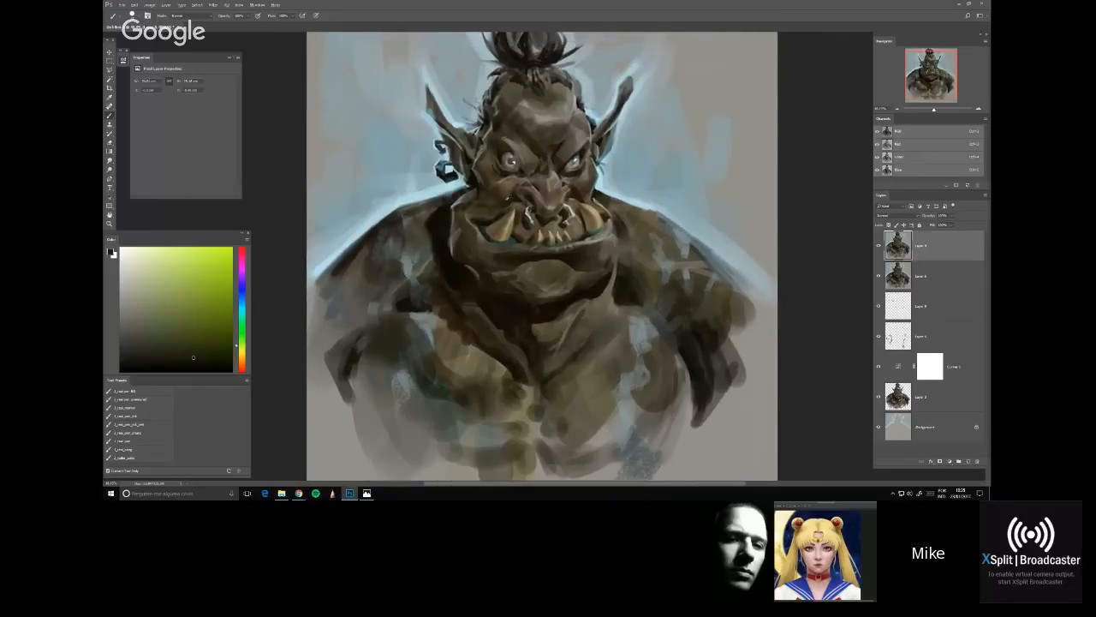
click(244, 312)
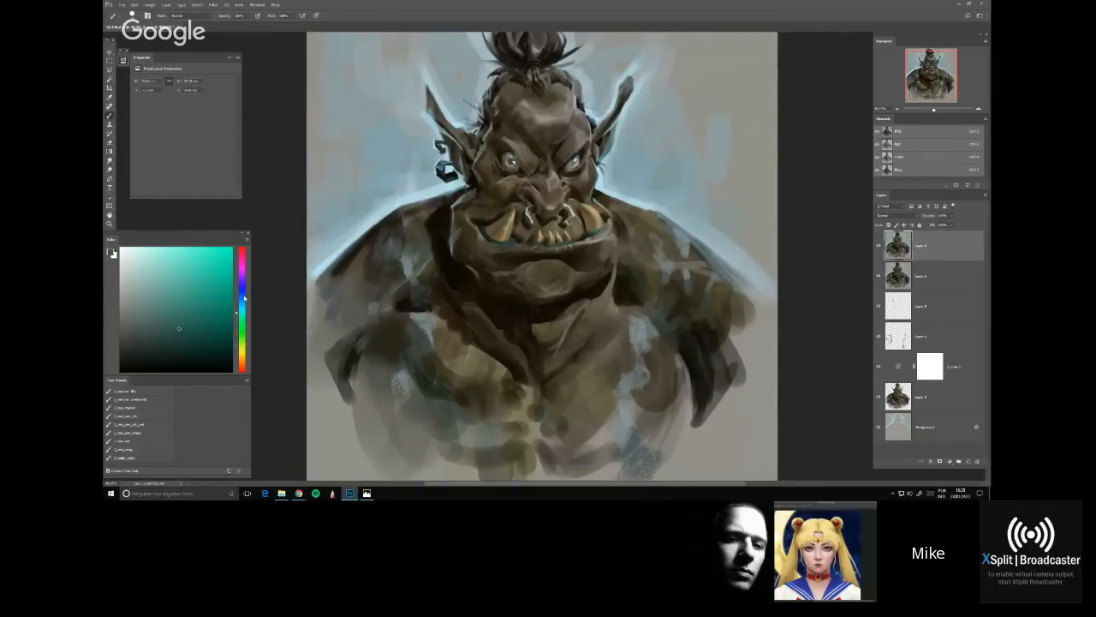
key(ctrl+plus)
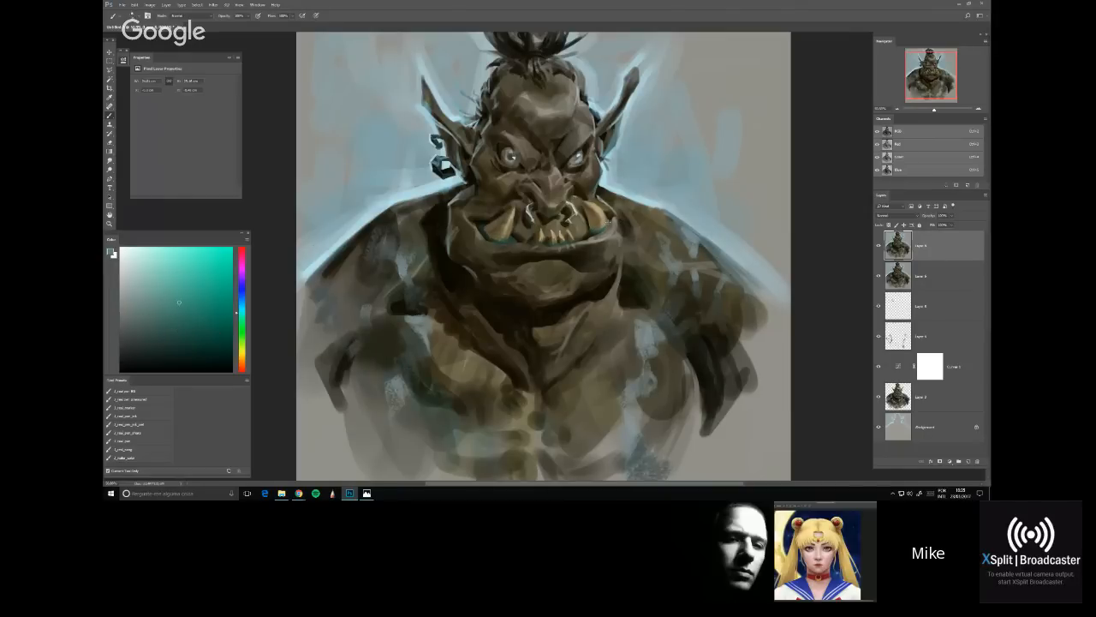
click(181, 268)
alt+click(721, 308)
drag(672, 276, 672, 278)
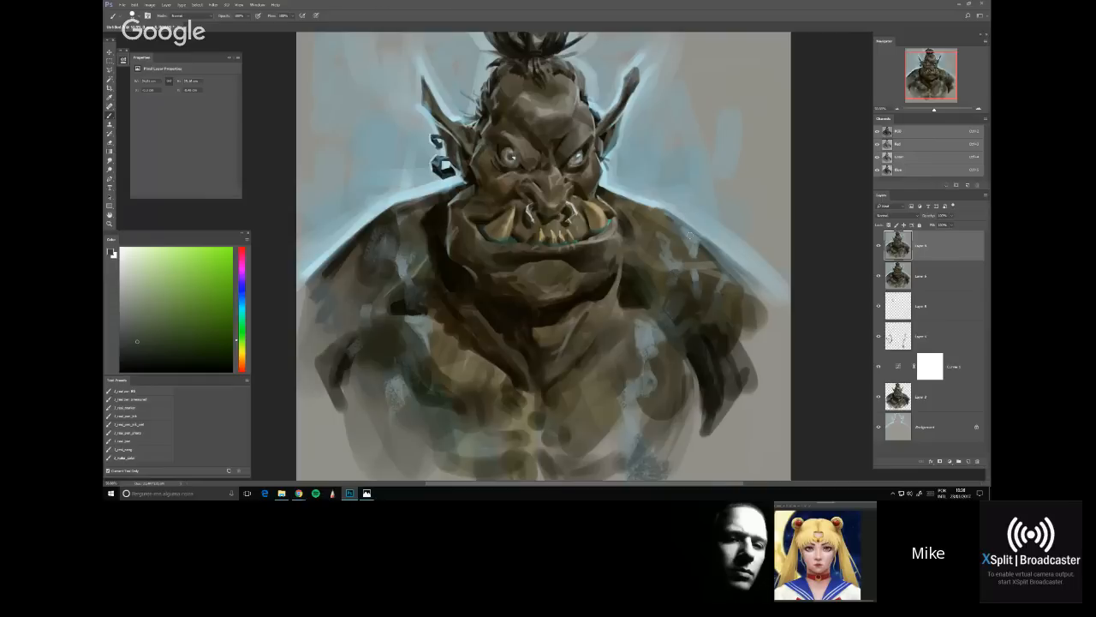
mouse_move(574, 255)
mouse_down()
mouse_move(531, 250)
mouse_move(532, 282)
mouse_up()
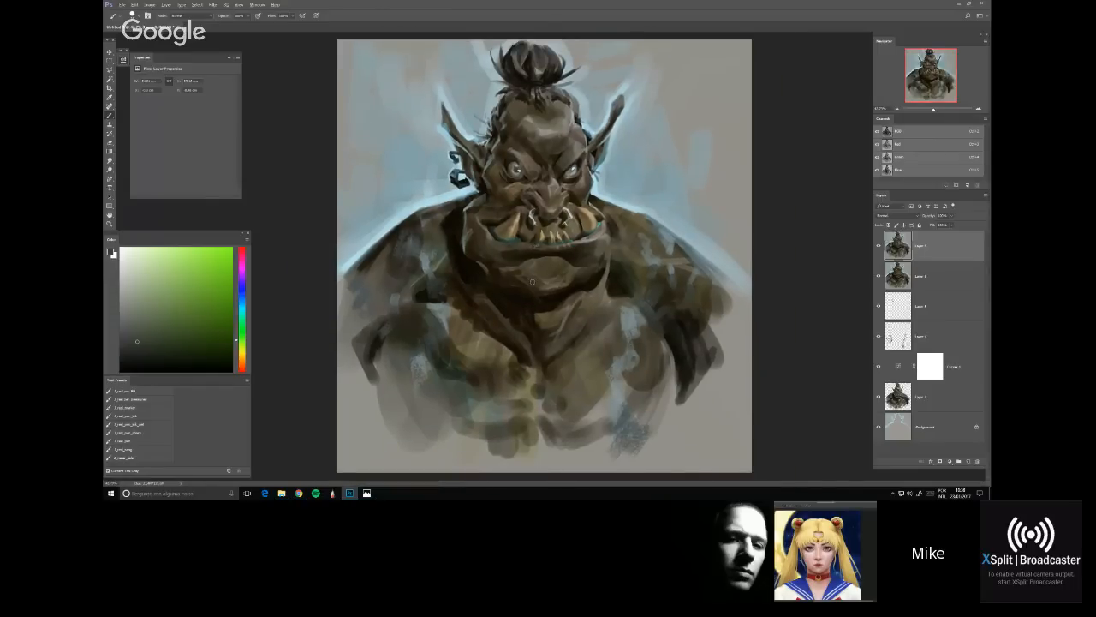
Try brightening the edges of the near ear, cheek and jaw with the Dodge tool set to Highlights
key(o)
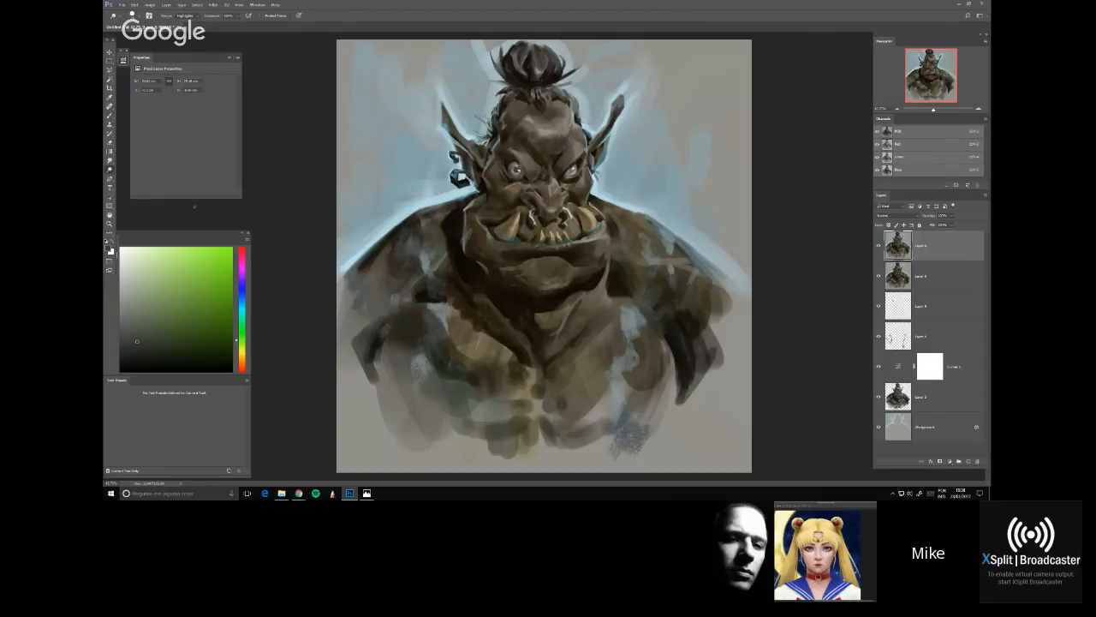
drag(618, 273, 658, 255)
key(ctrl+minus)
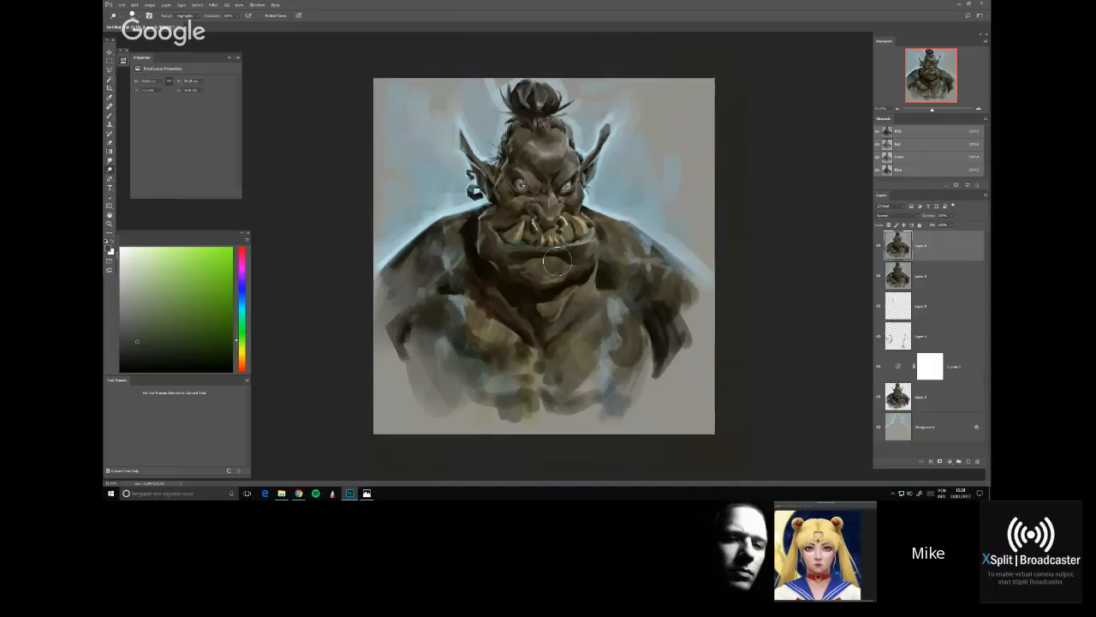
key(ctrl+plus)
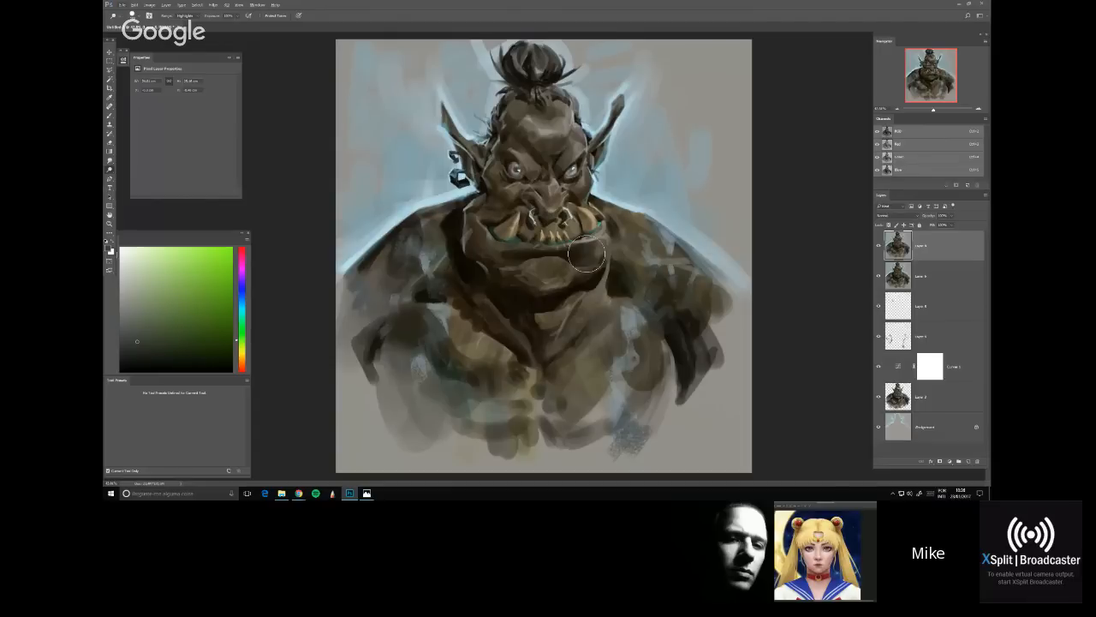
drag(467, 127, 483, 310)
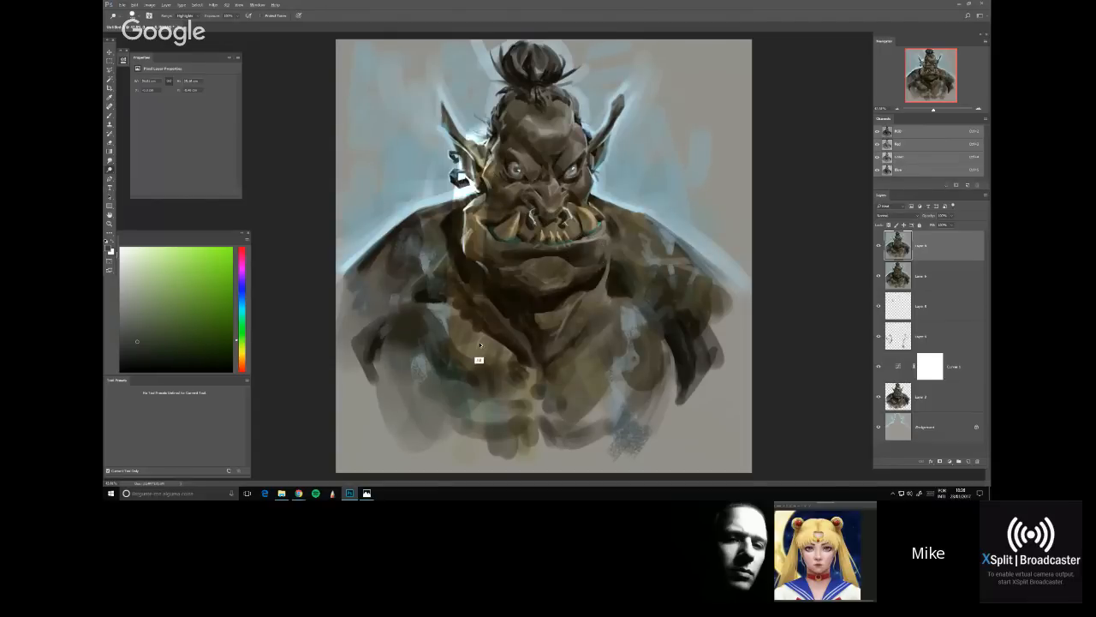
right_click(507, 147)
key(Escape)
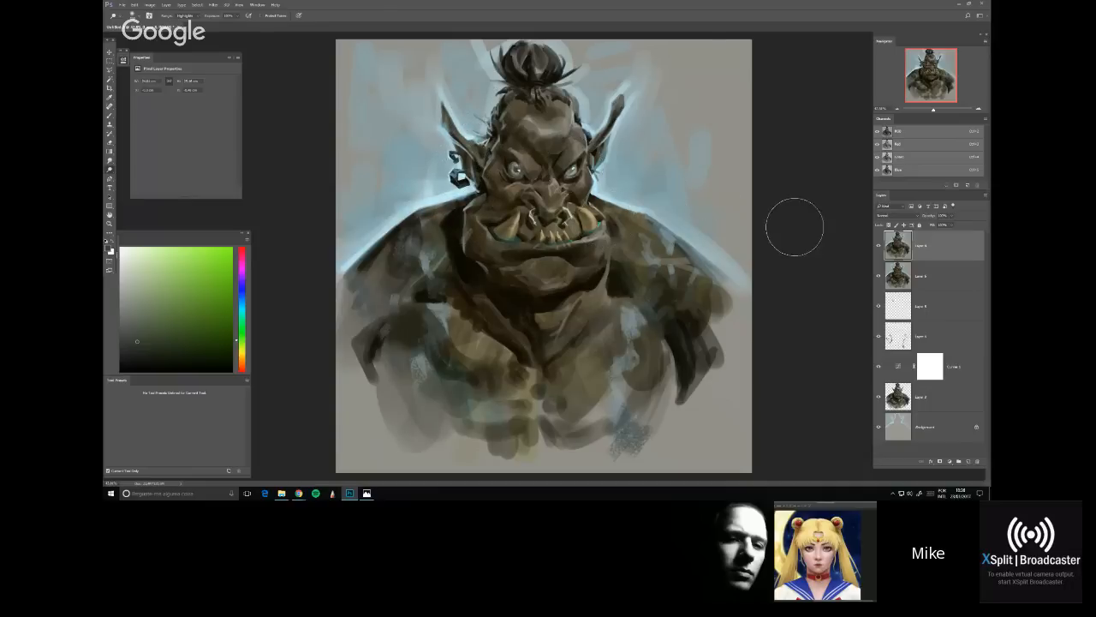
Restrict editing to the Green and Blue channels while keeping the full-colour composite visible
click(900, 165)
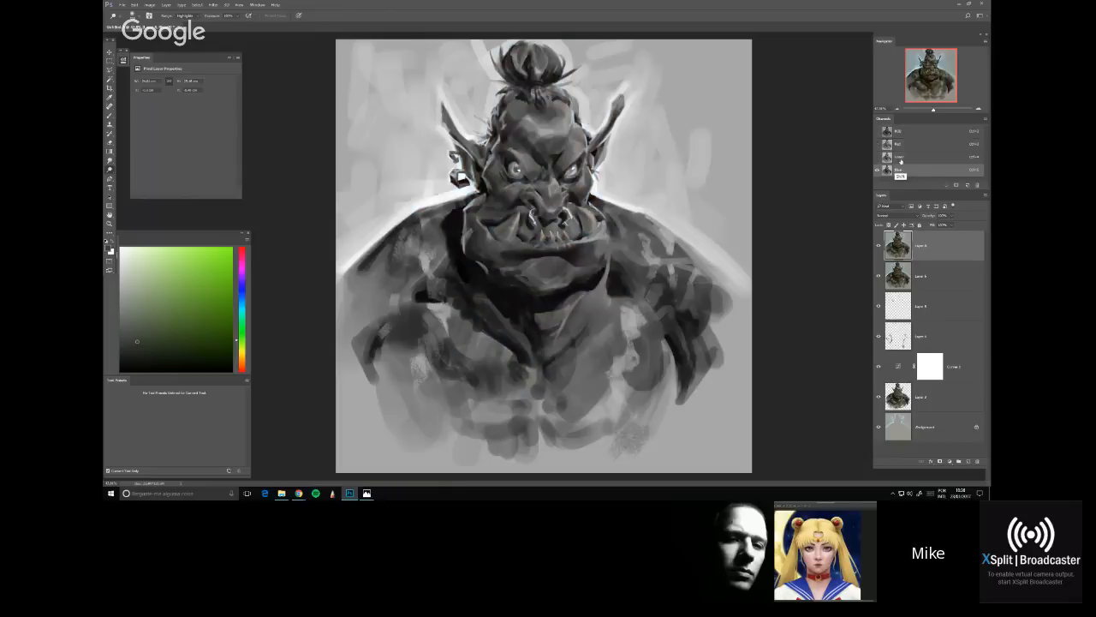
shift+click(900, 159)
click(877, 131)
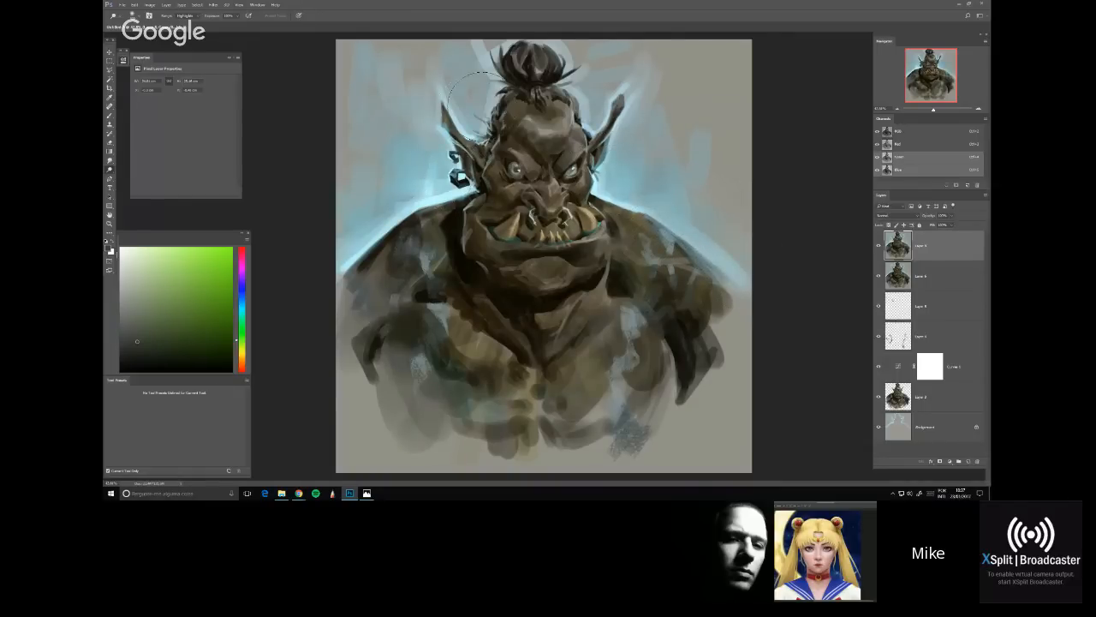
Resize the dodge brush and intensify the cyan glow behind the ears, head and shoulders
key(bracketleft)
key(bracketleft)
key(bracketleft)
key(bracketleft)
key(bracketleft)
key(bracketright)
key(bracketright)
key(bracketright)
key(bracketleft)
key(bracketleft)
key(bracketleft)
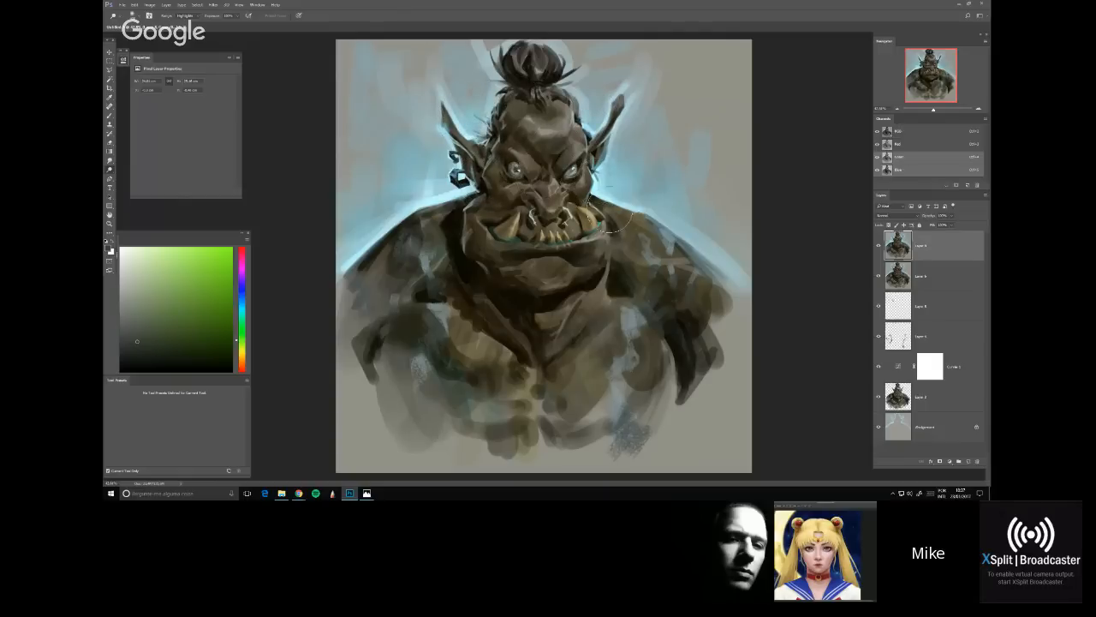
key(bracketright)
key(bracketright)
Touch up the mouth corner by the far tusk with sampled teal and Dodge, and reactivate the full RGB composite
key(b)
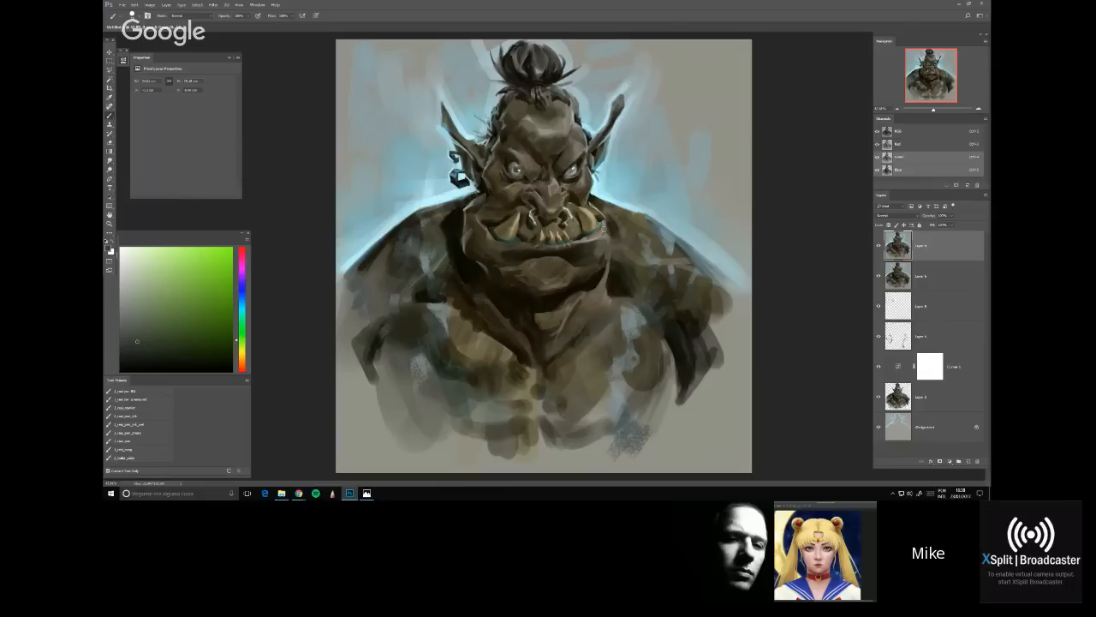
alt+click(607, 302)
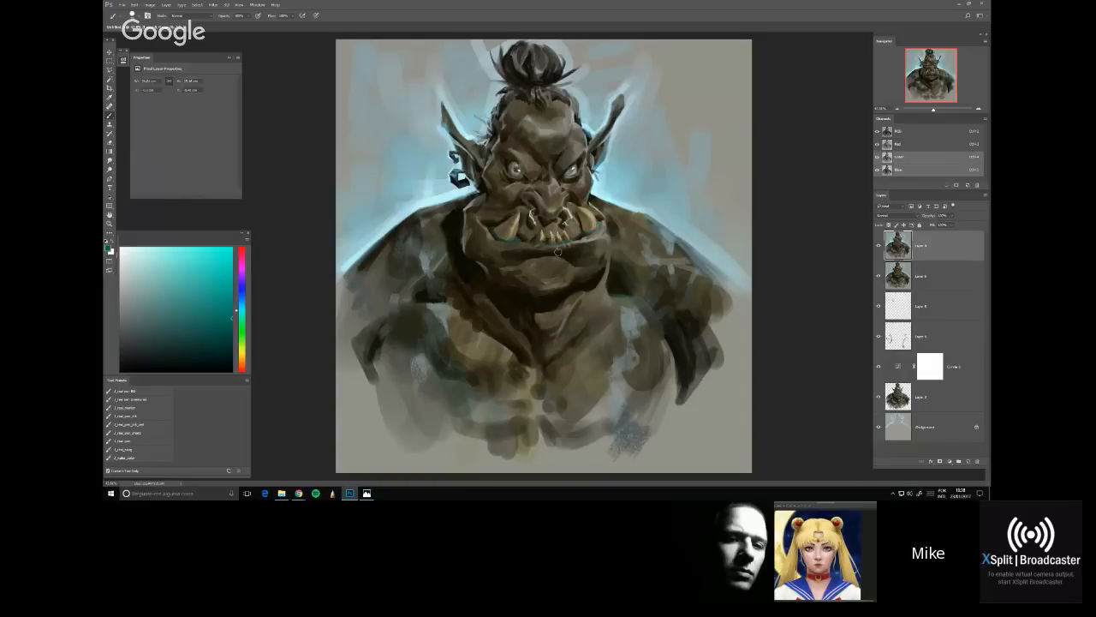
click(108, 160)
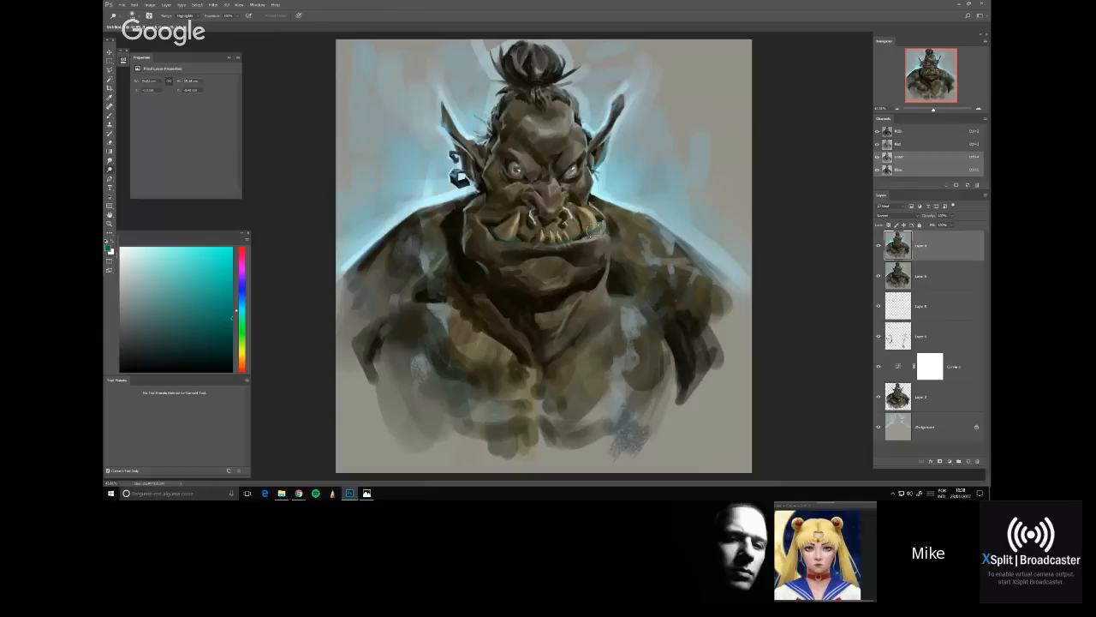
mouse_move(589, 233)
mouse_down()
mouse_move(598, 252)
mouse_move(592, 234)
mouse_up()
click(896, 133)
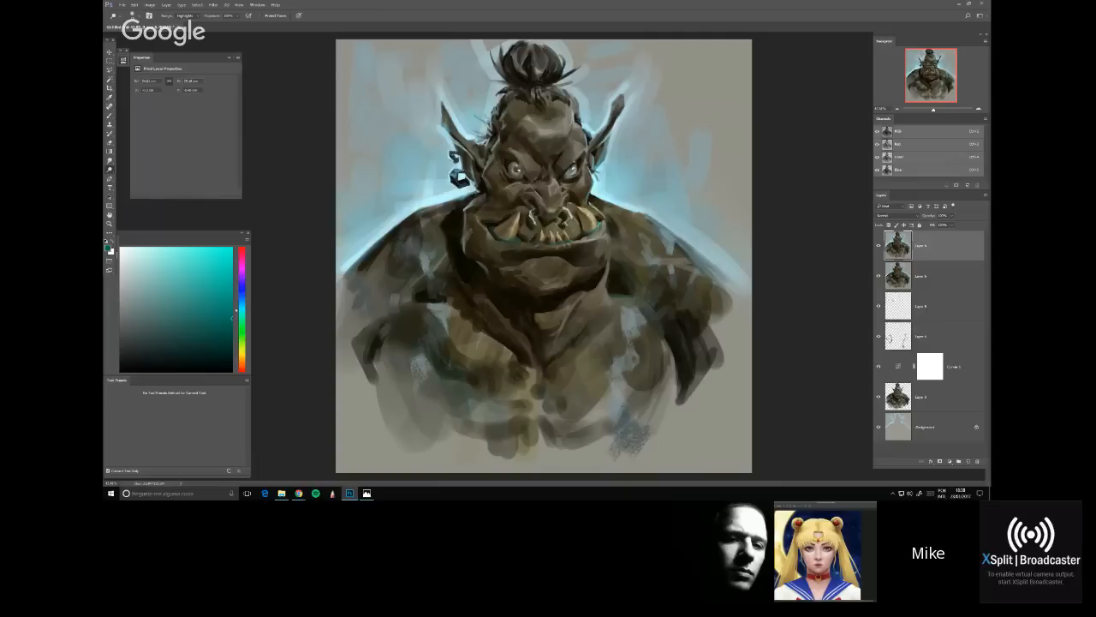
Create a new layer and paint a round pink blush spot on each of the orc's cheeks
key(ctrl+minus)
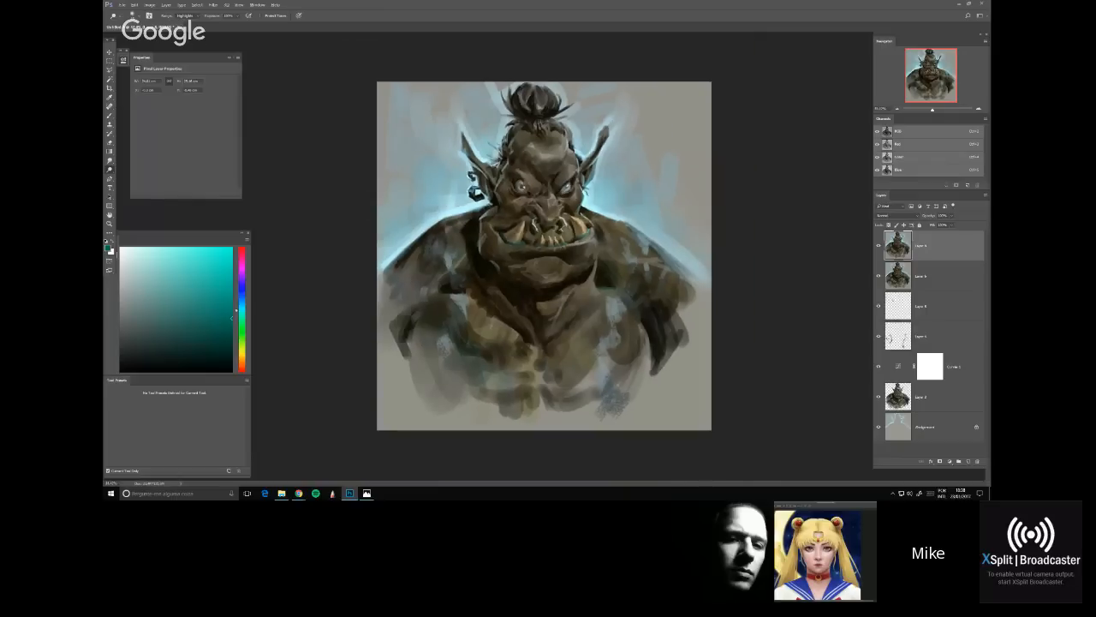
scroll(531, 189, up, 2)
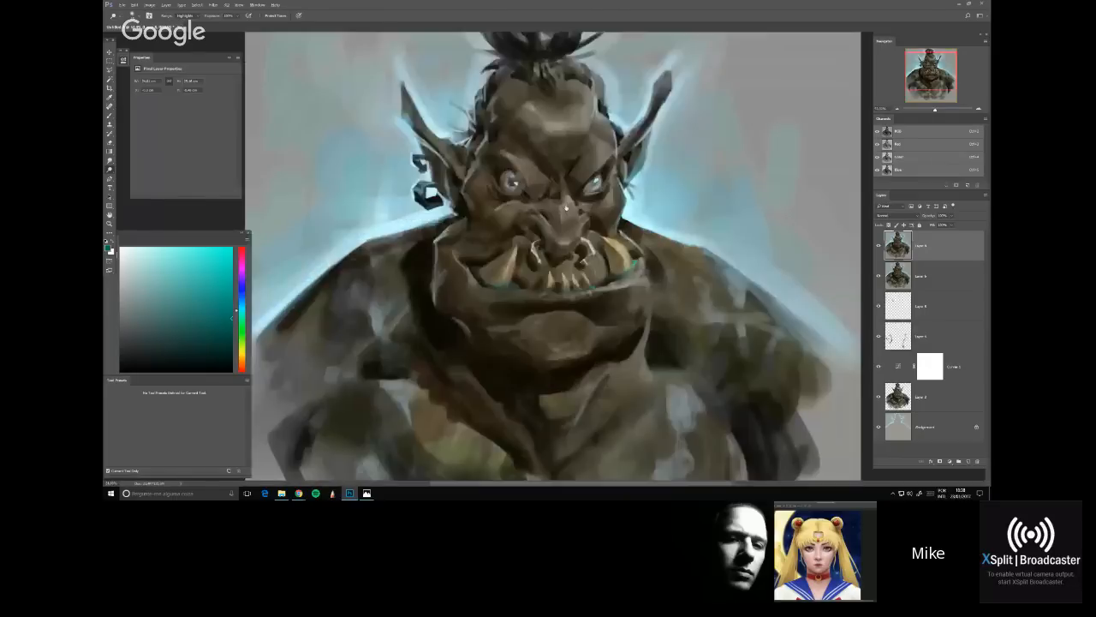
drag(566, 207, 536, 233)
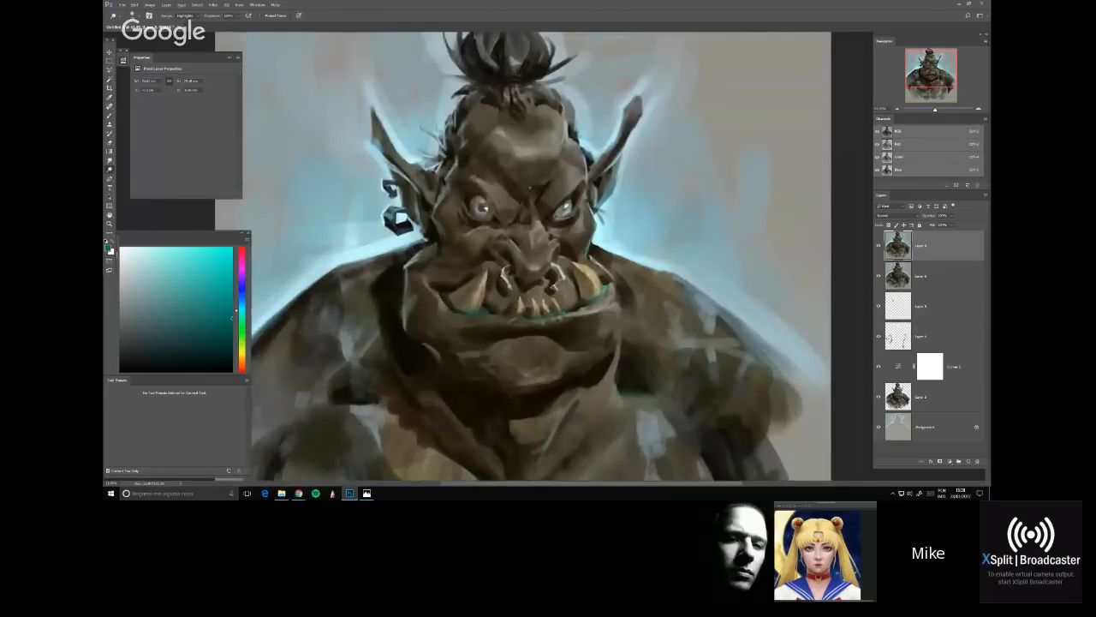
click(181, 256)
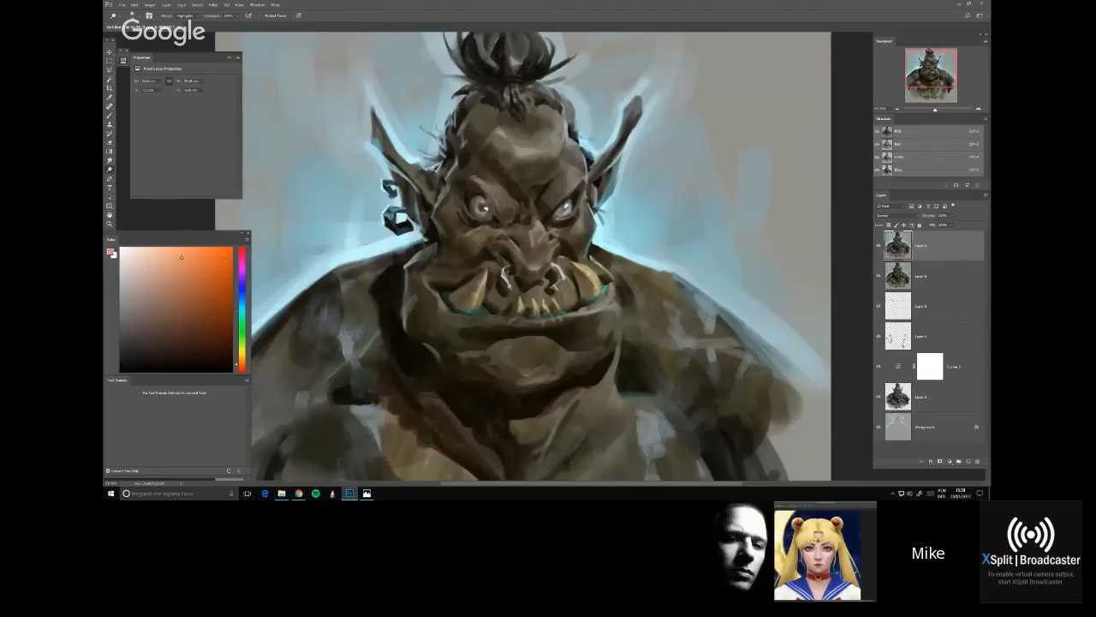
click(234, 255)
key(b)
key(ctrl+shift+alt+n)
drag(446, 238, 475, 237)
drag(571, 233, 586, 235)
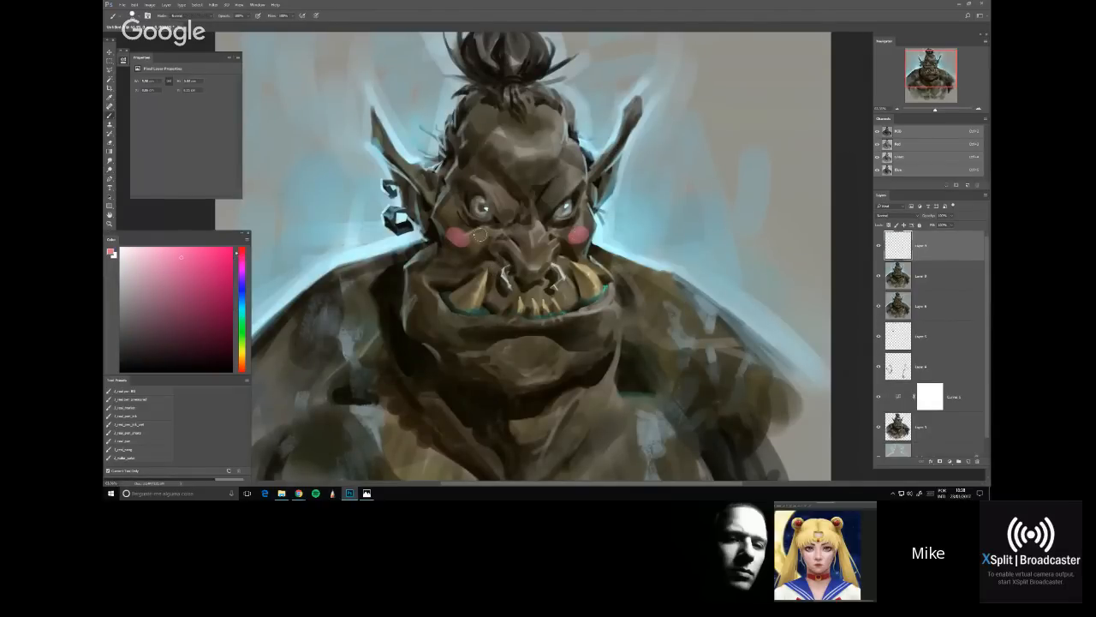
scroll(541, 276, down, 3)
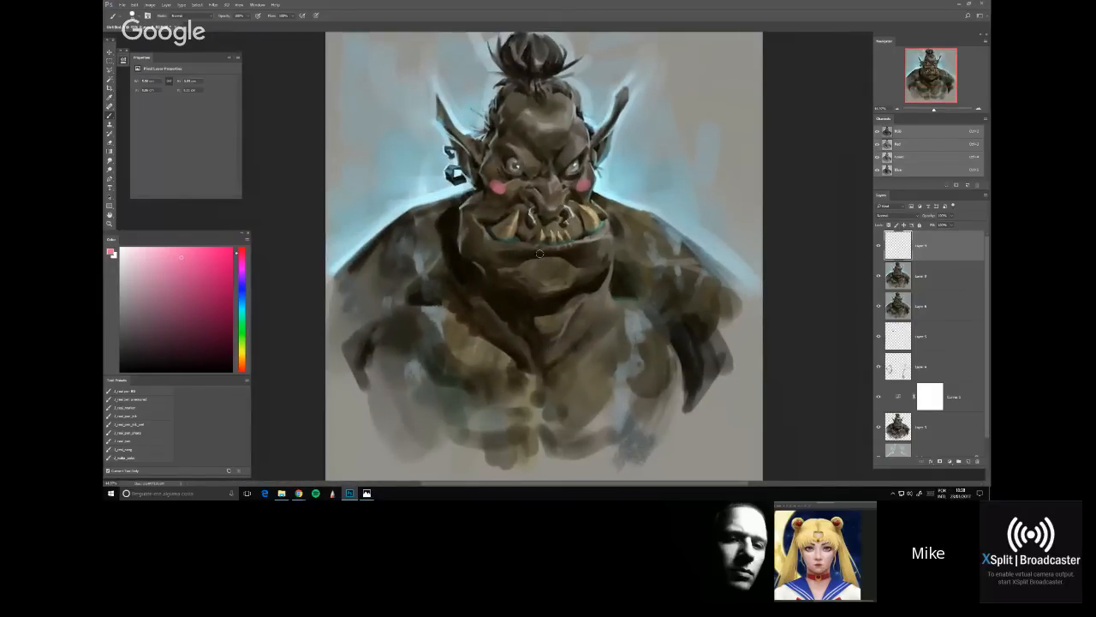
Draw a dark red speech bubble with a smiley face in the background beside the far ear
click(134, 247)
click(181, 279)
click(242, 254)
click(188, 328)
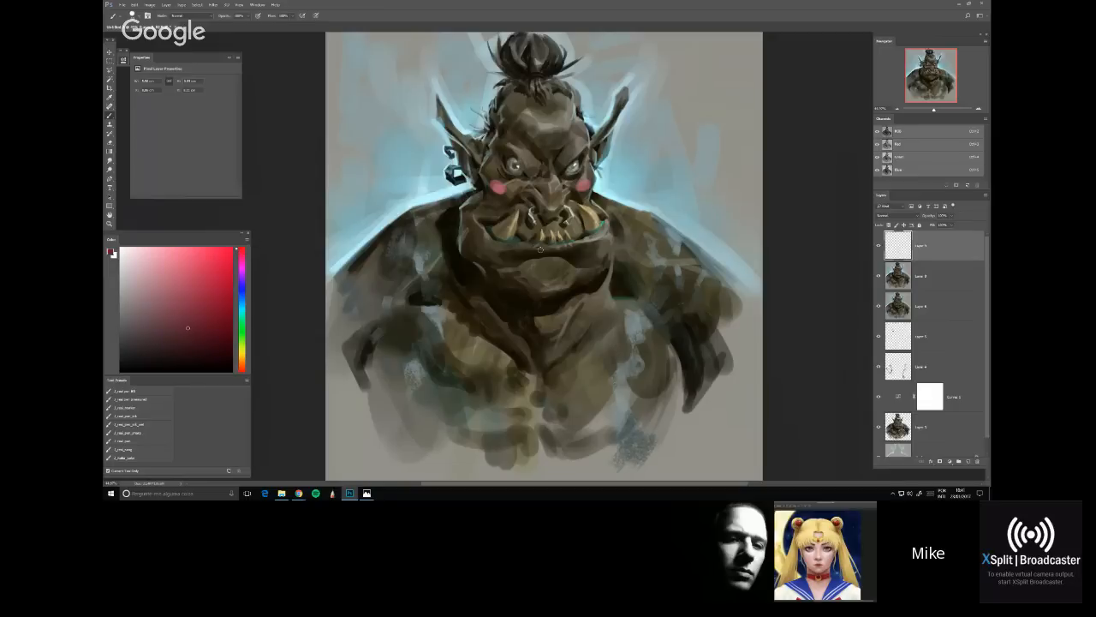
mouse_move(647, 144)
mouse_down()
mouse_move(638, 159)
mouse_move(689, 97)
mouse_move(648, 144)
mouse_move(703, 149)
mouse_up()
click(669, 131)
click(696, 133)
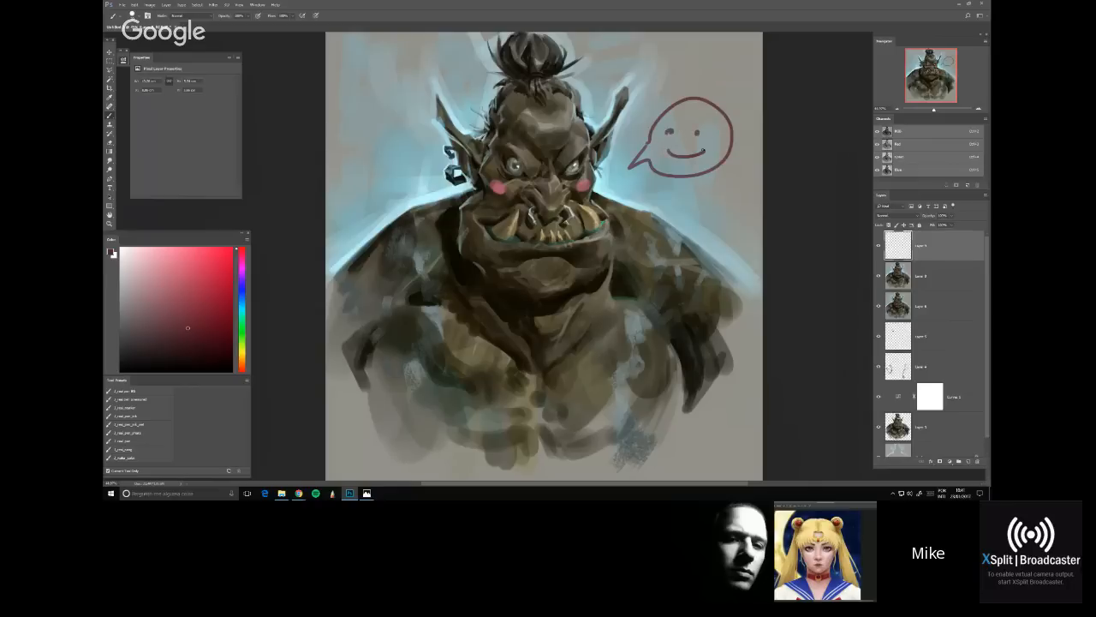
click(699, 132)
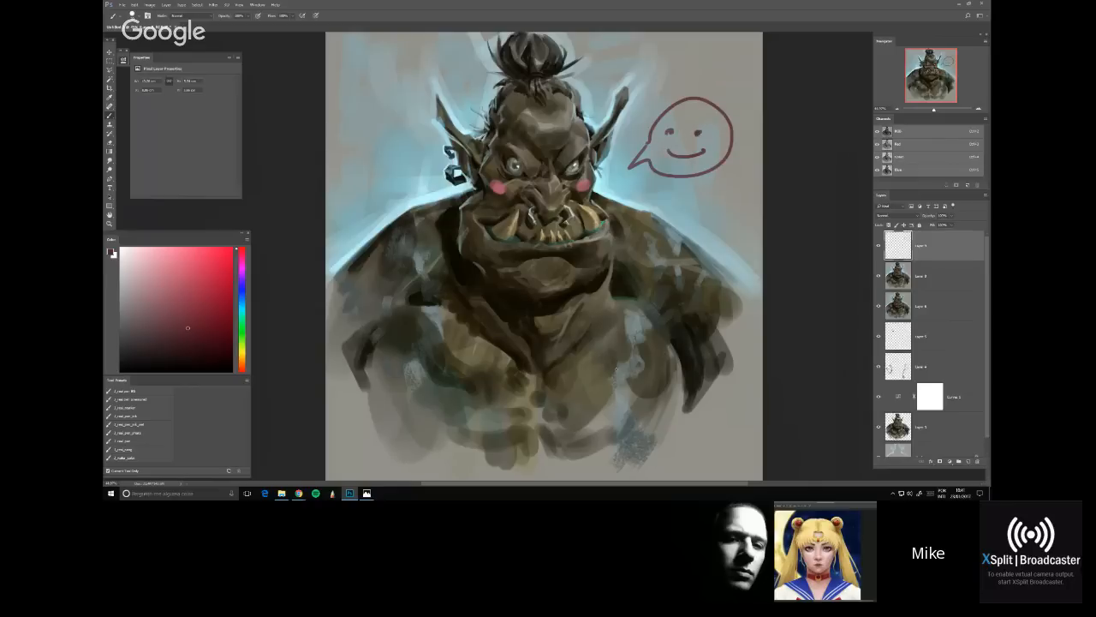